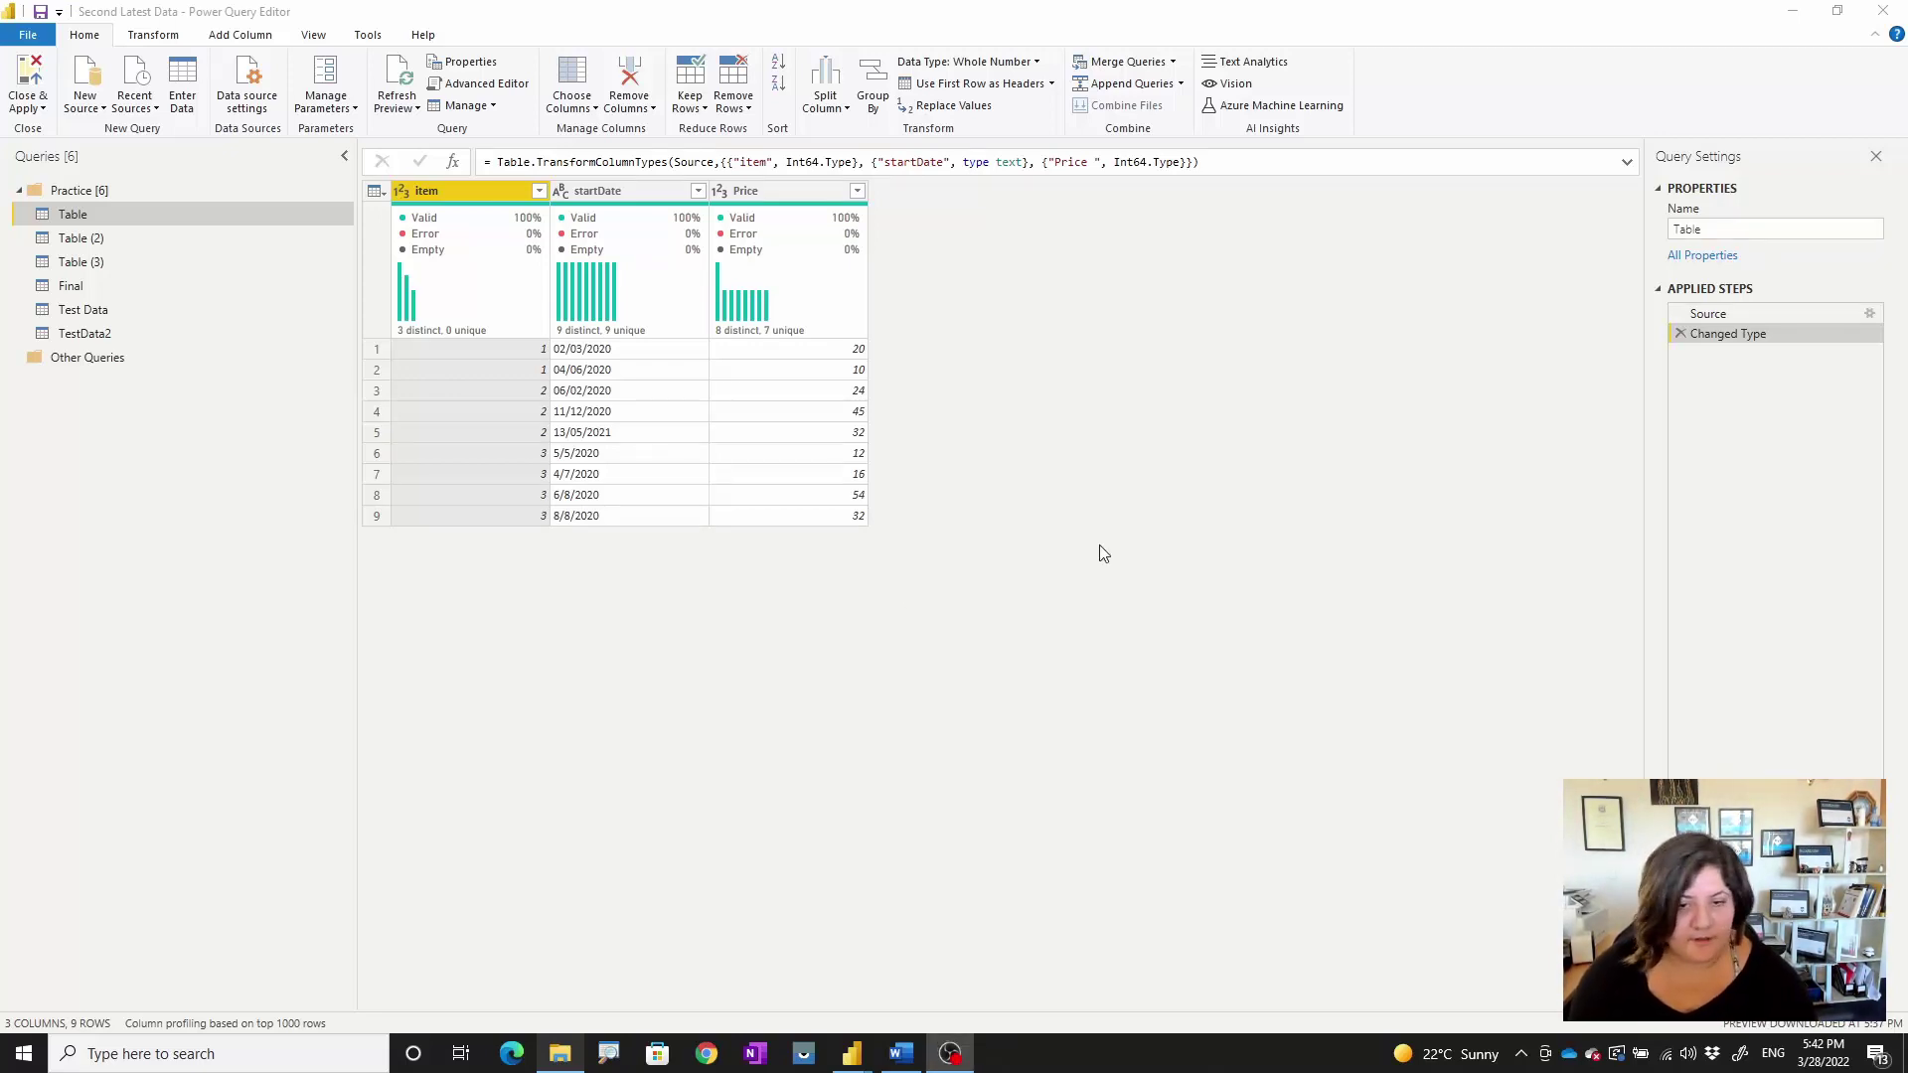
Step: Annotate the table to frame item 1's two rows and the other items' rows
key("Print")
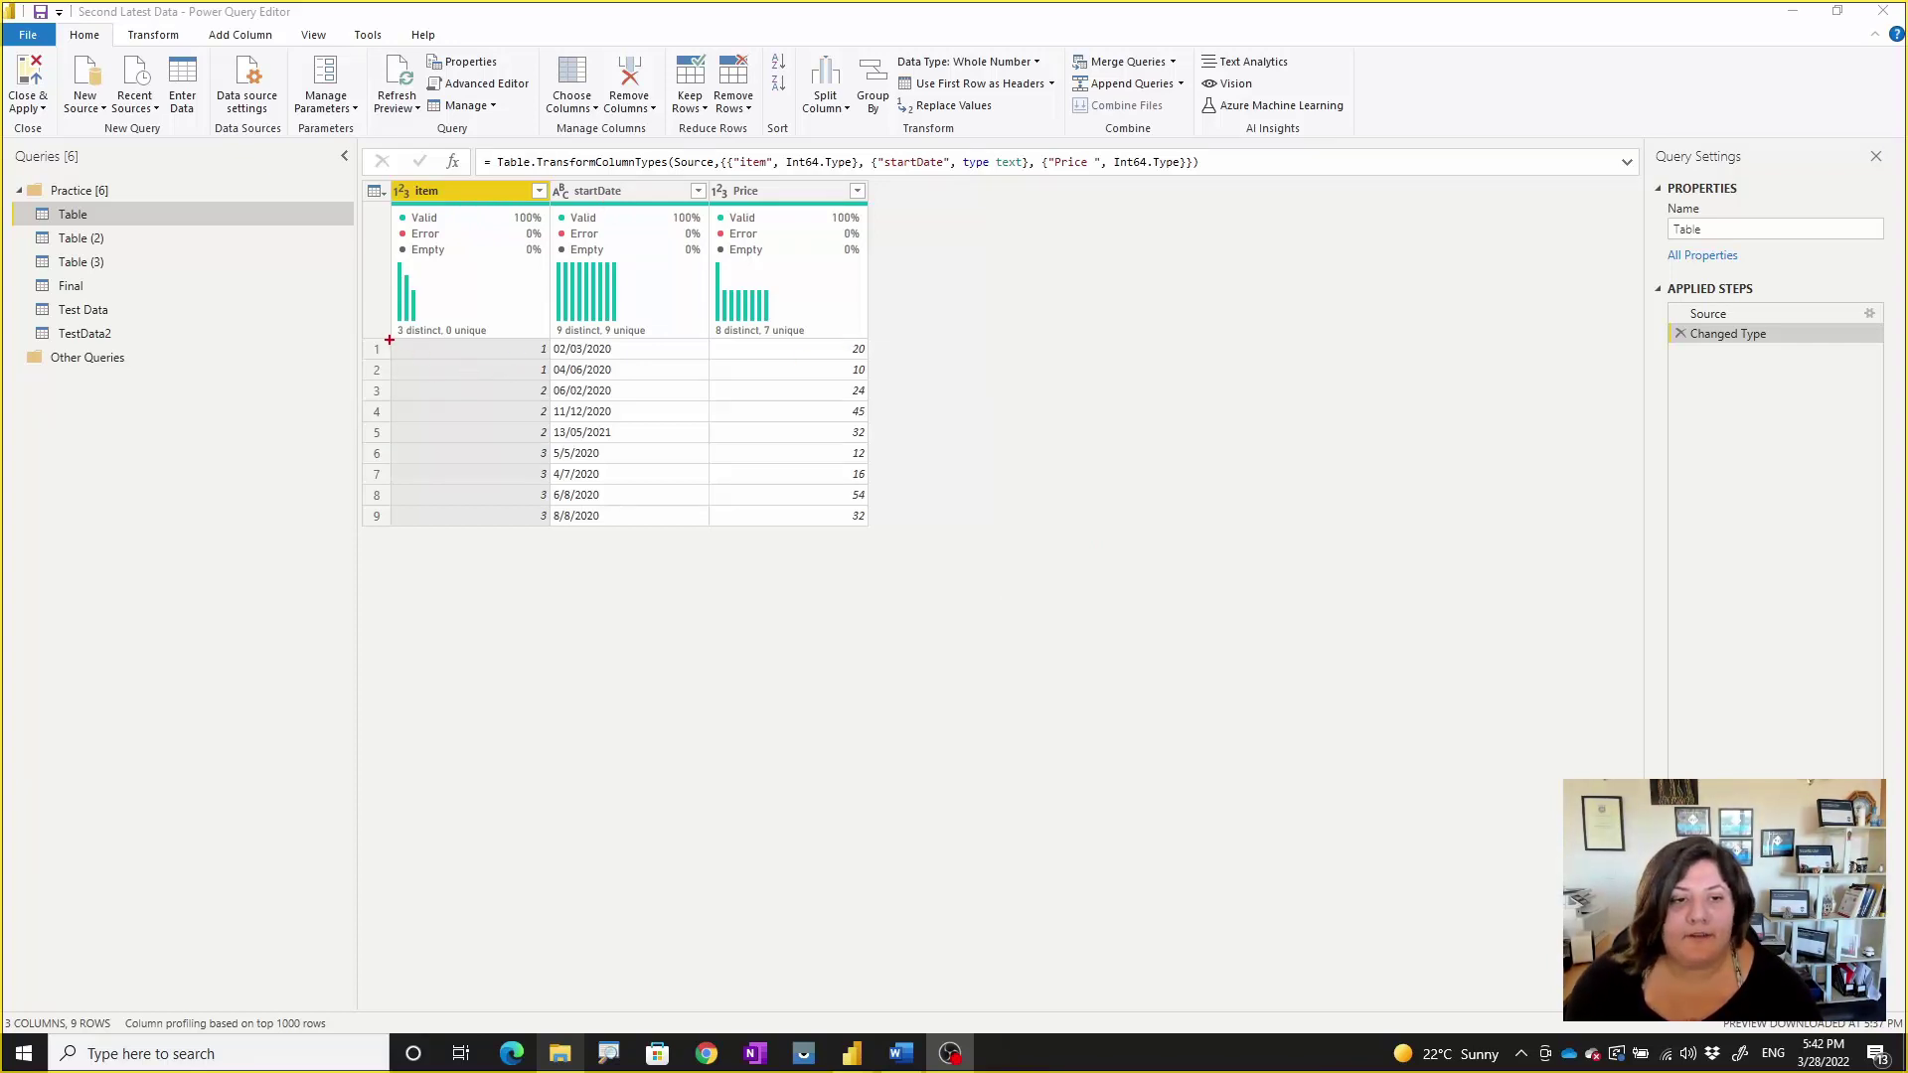
mouse_move(390, 340)
left_mouse_down()
mouse_move(548, 392)
mouse_move(878, 384)
left_mouse_up()
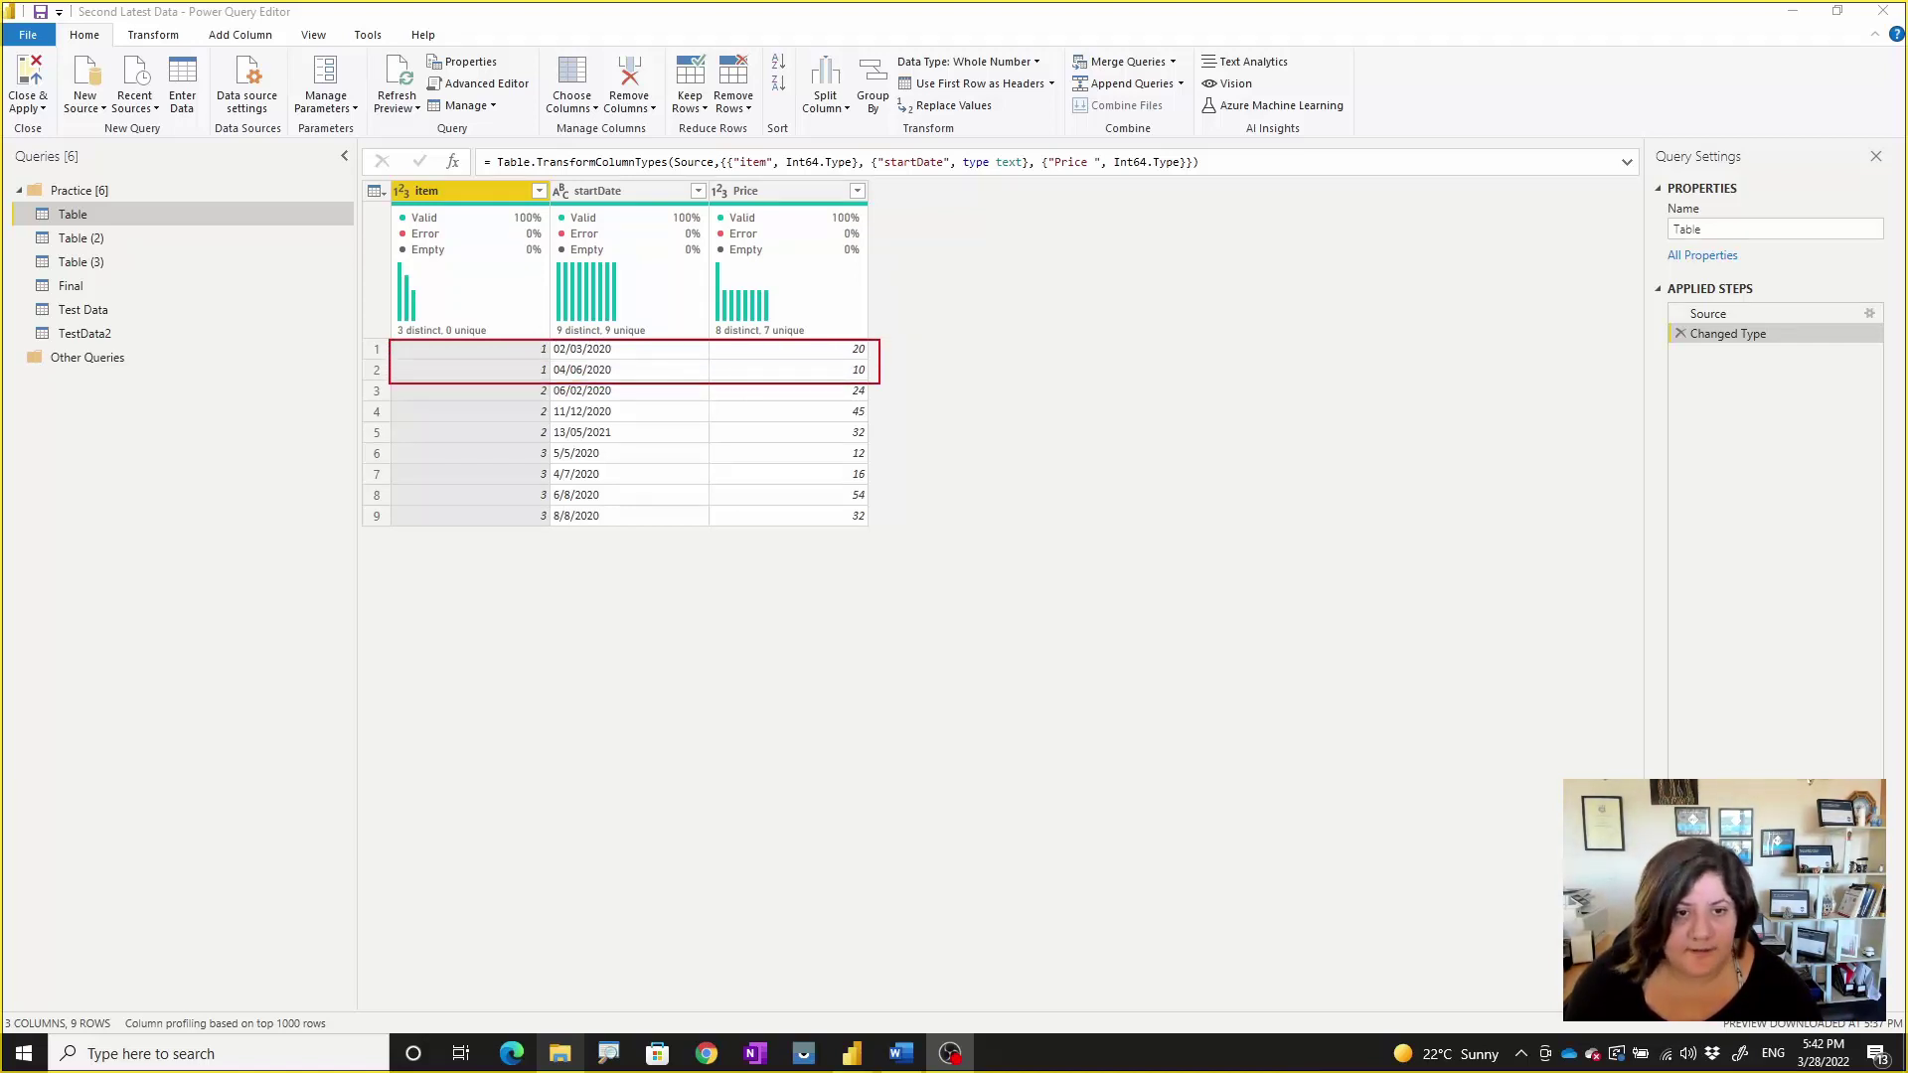
left_click_drag(880, 384, 872, 384)
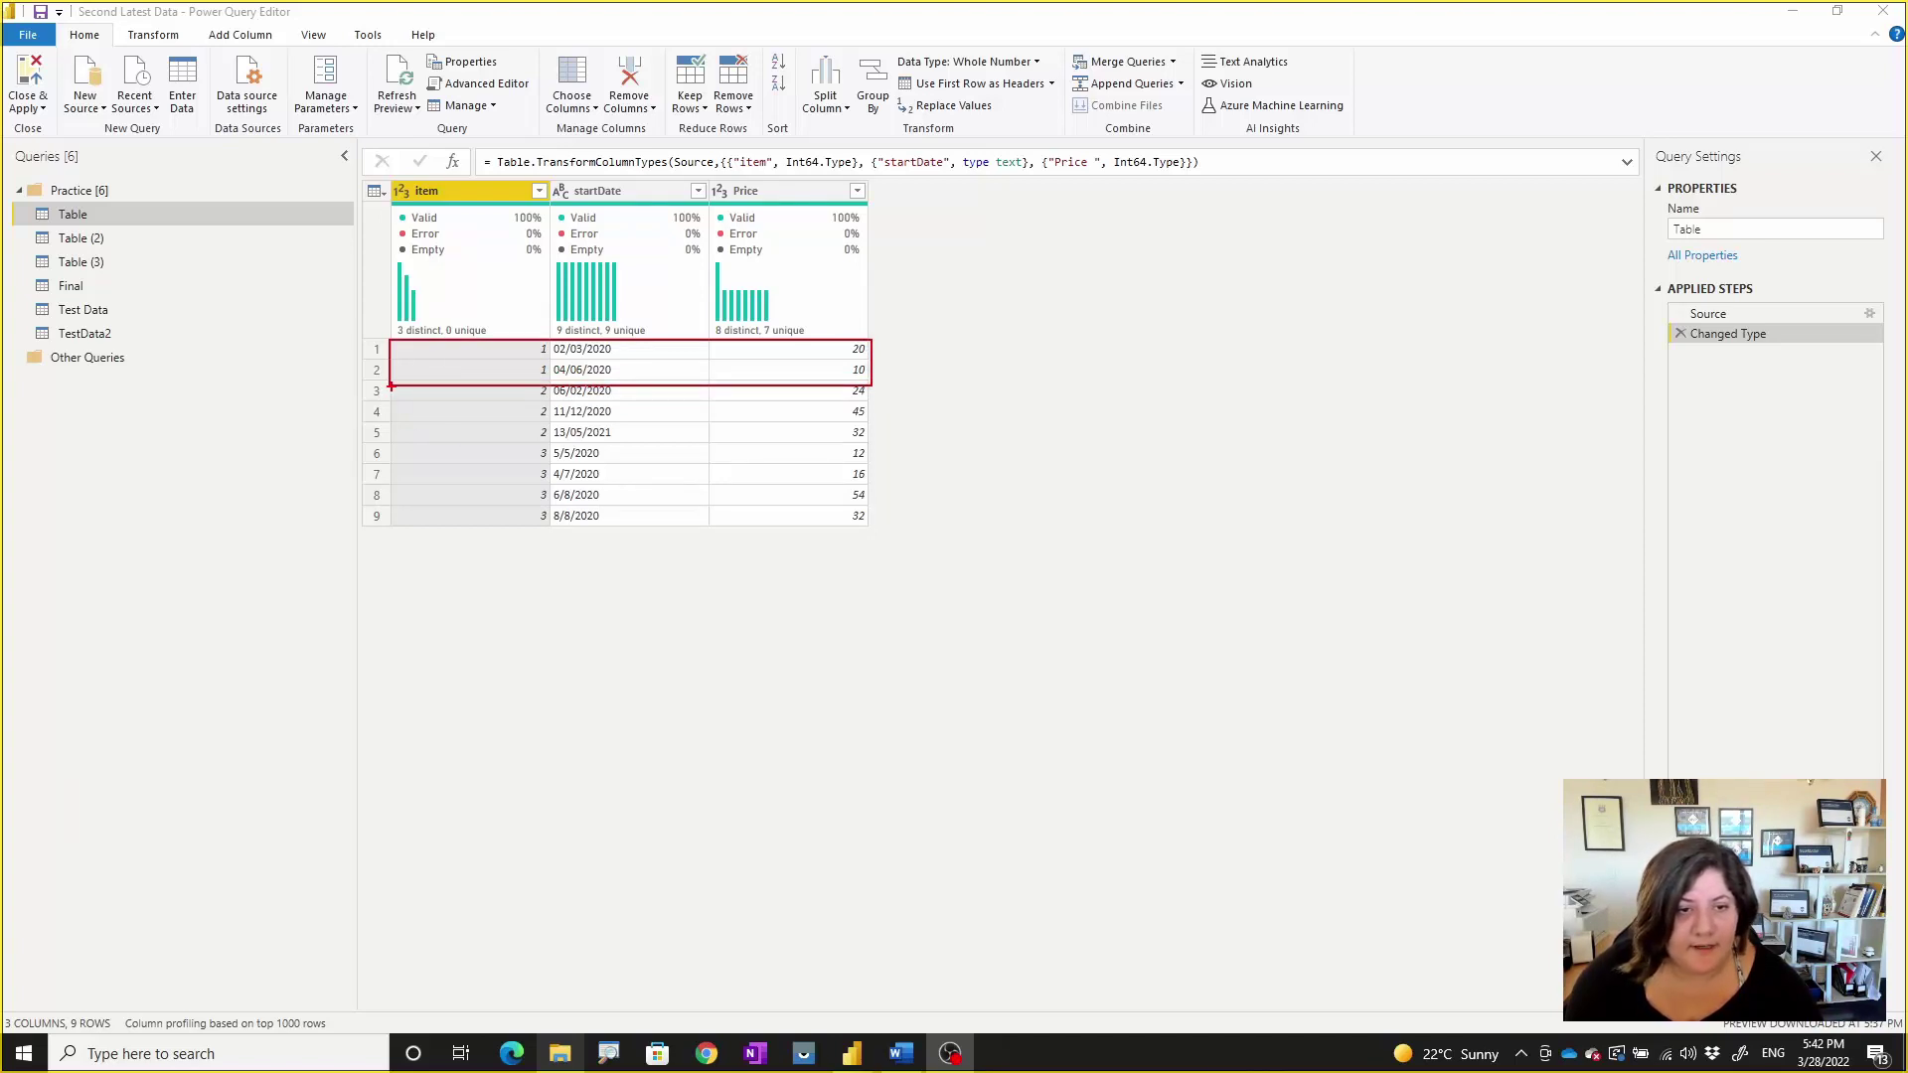
mouse_move(390, 386)
left_mouse_down()
mouse_move(504, 465)
mouse_move(597, 476)
mouse_move(713, 424)
mouse_move(886, 423)
left_mouse_up()
key("Escape")
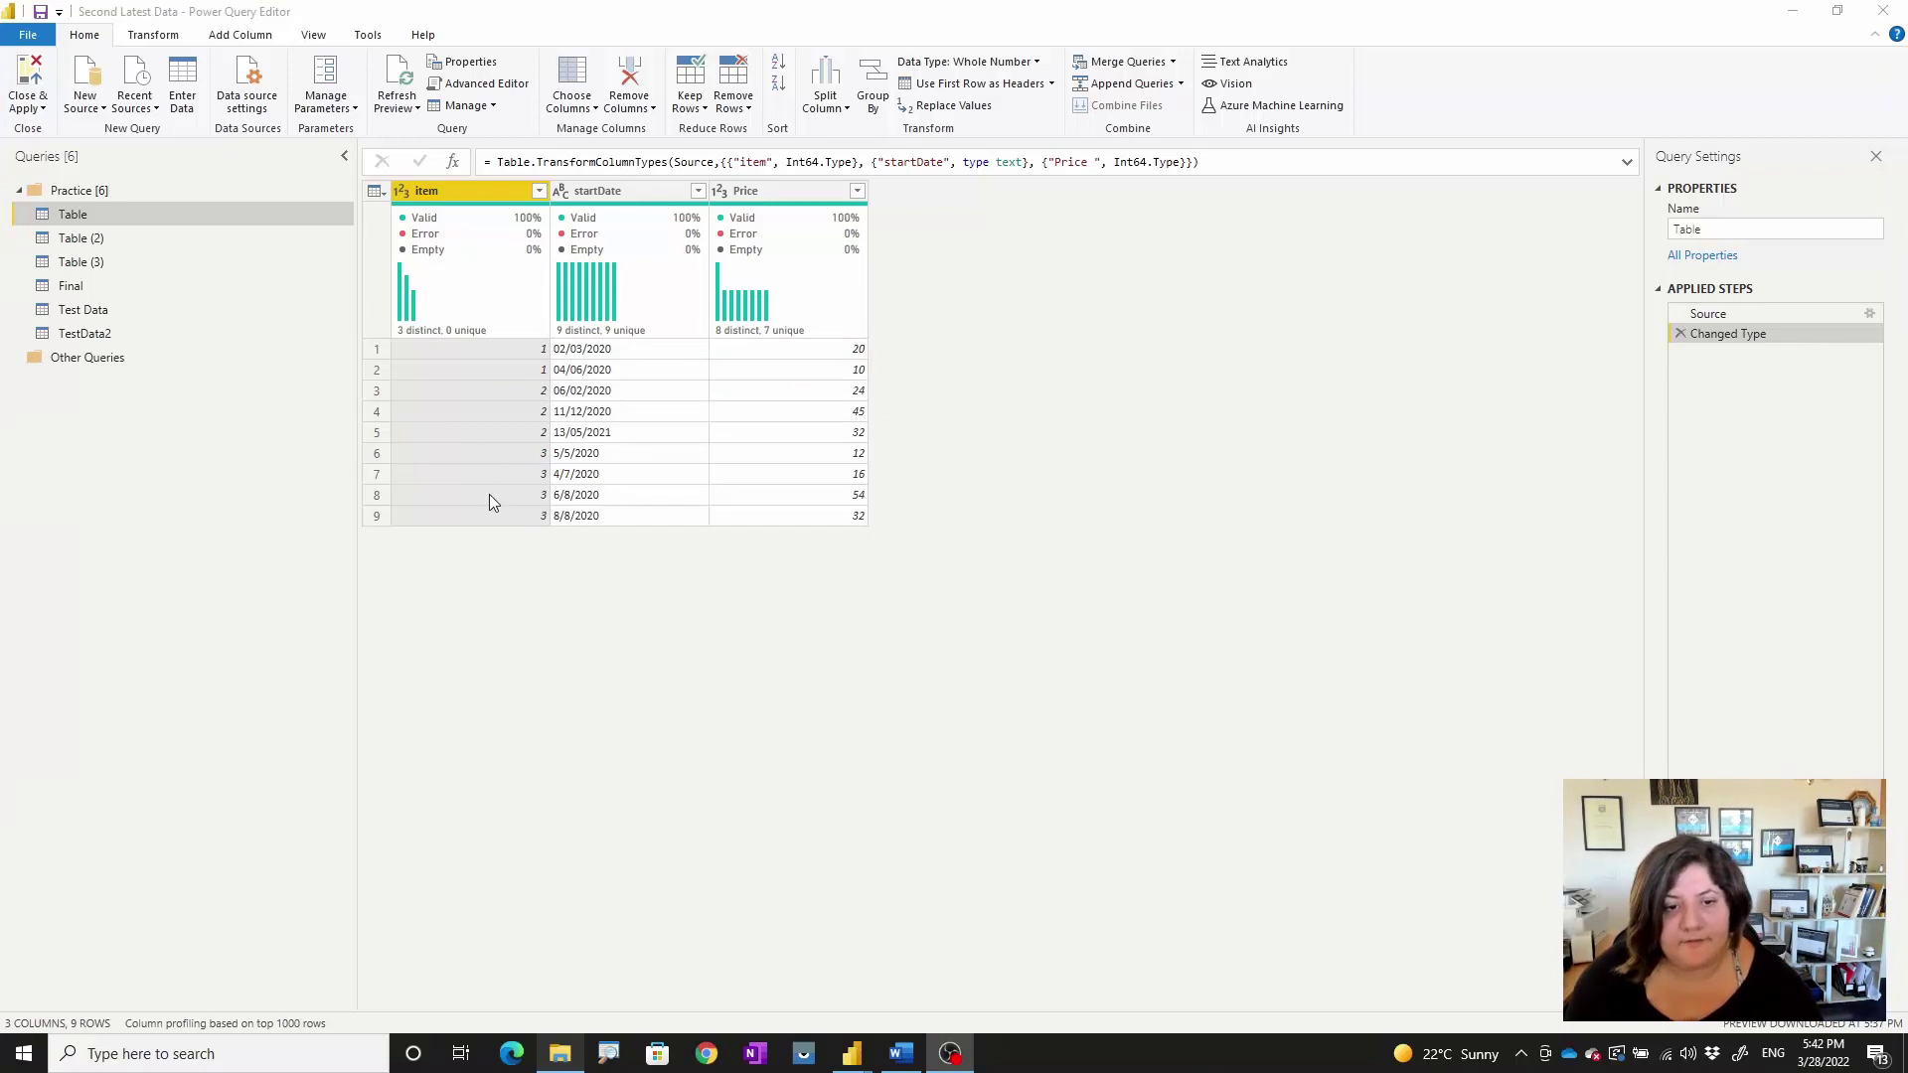
key("ctrl+2")
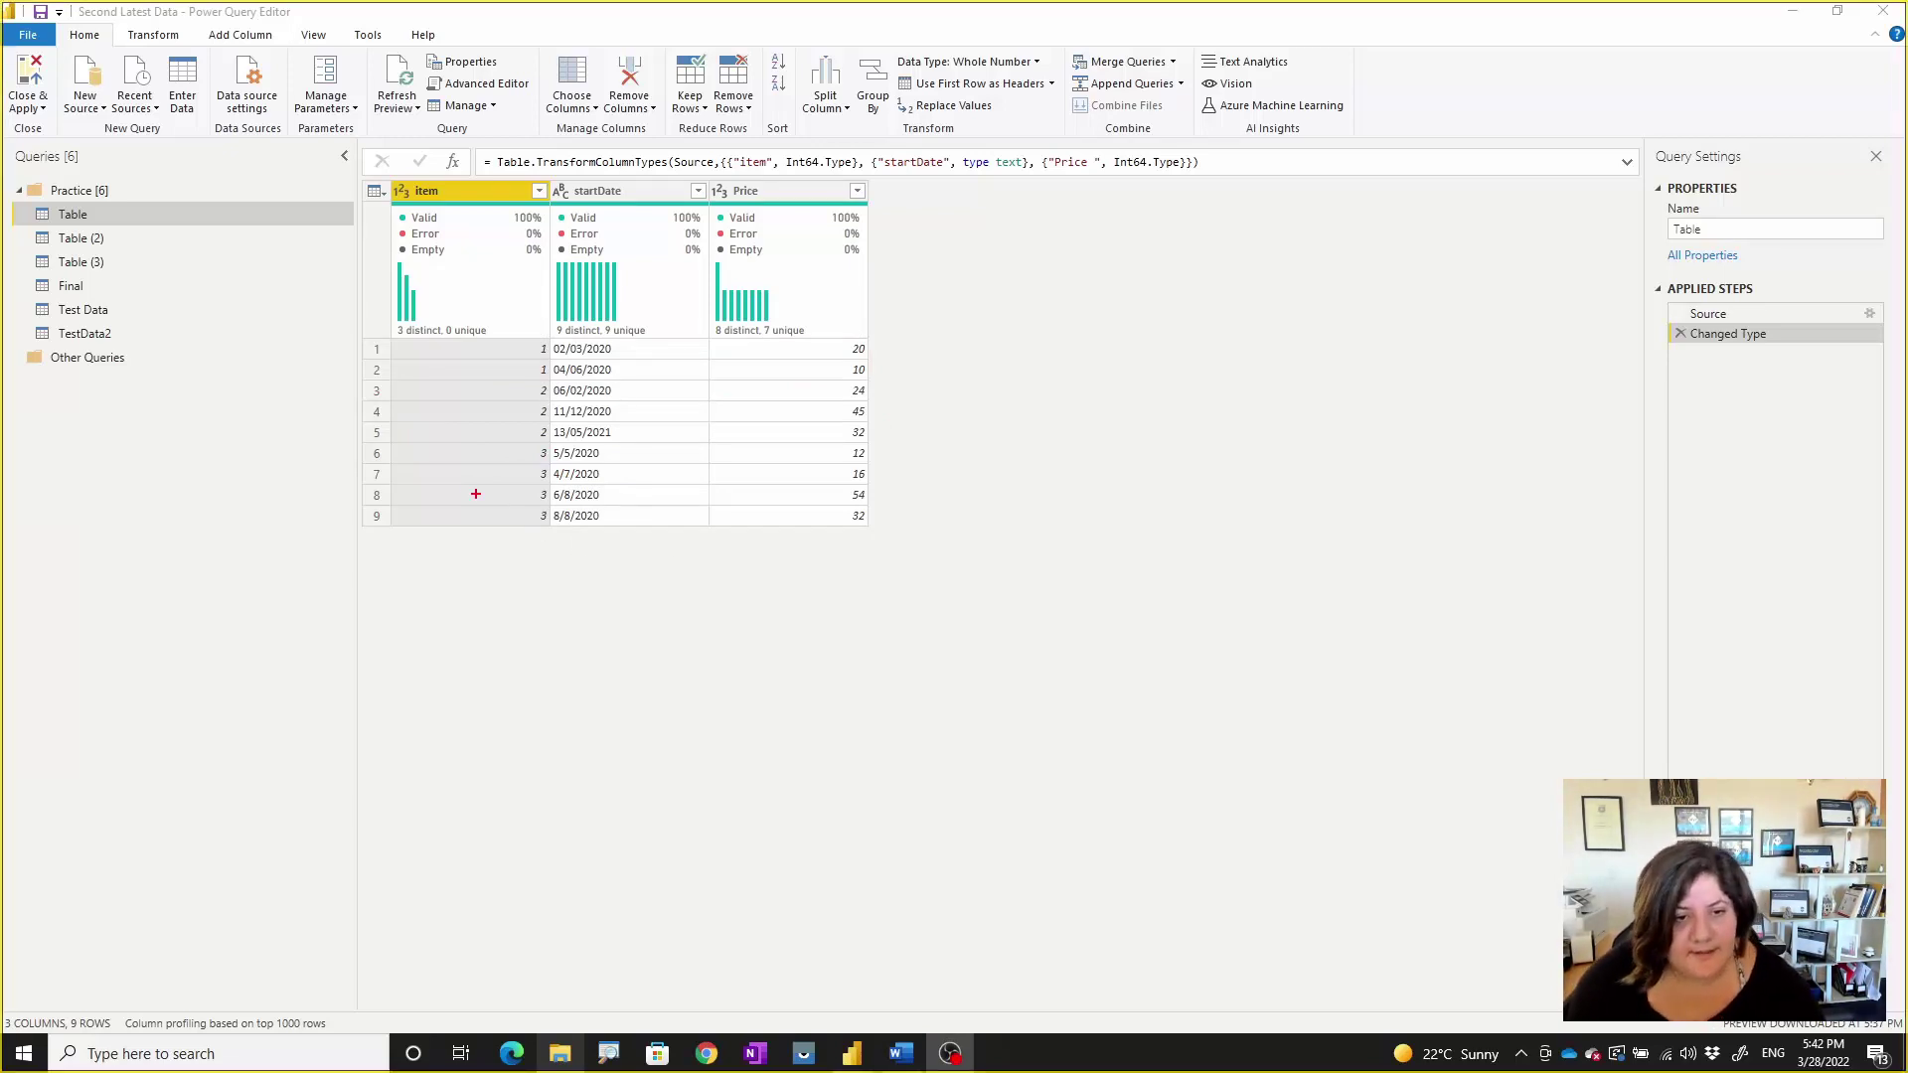
mouse_move(361, 442)
left_mouse_down()
mouse_move(476, 529)
mouse_move(798, 541)
mouse_move(889, 517)
mouse_move(919, 475)
mouse_move(848, 422)
mouse_move(680, 454)
mouse_move(375, 449)
left_mouse_up()
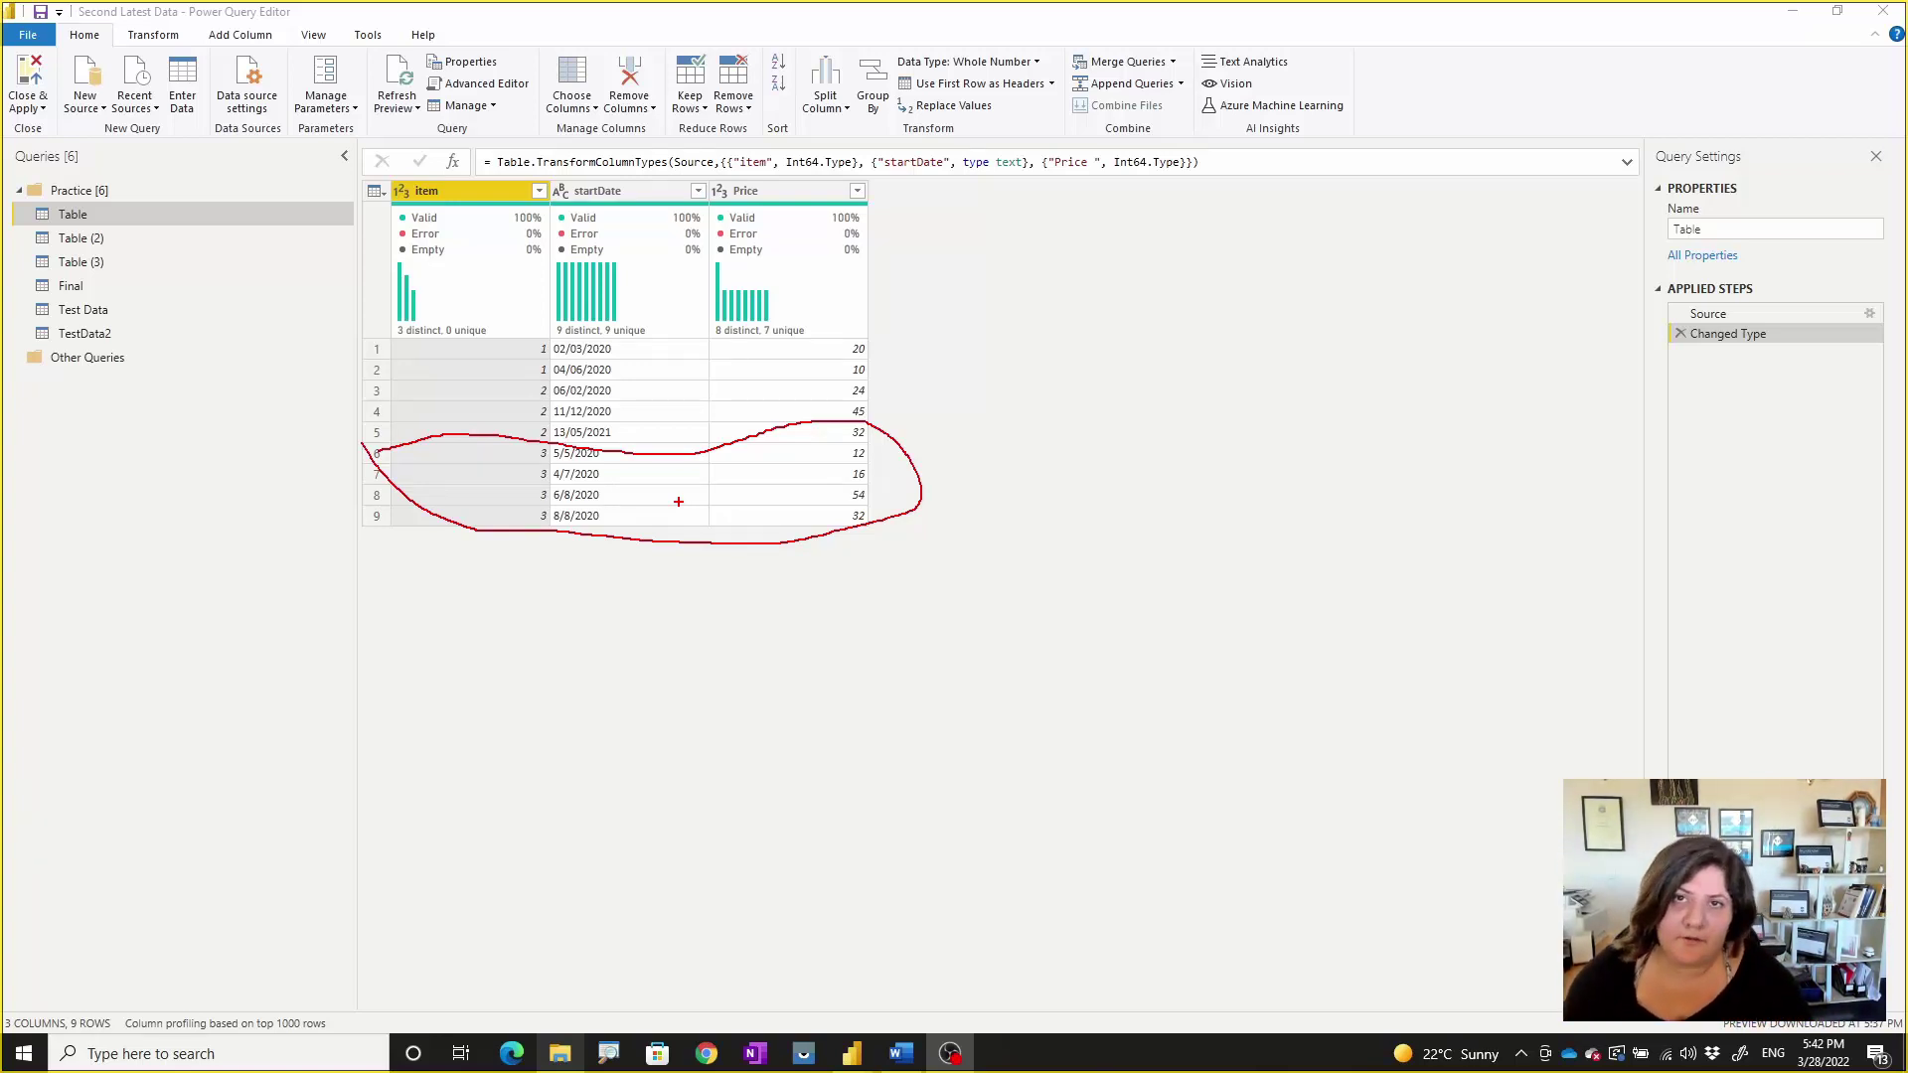
key("Escape")
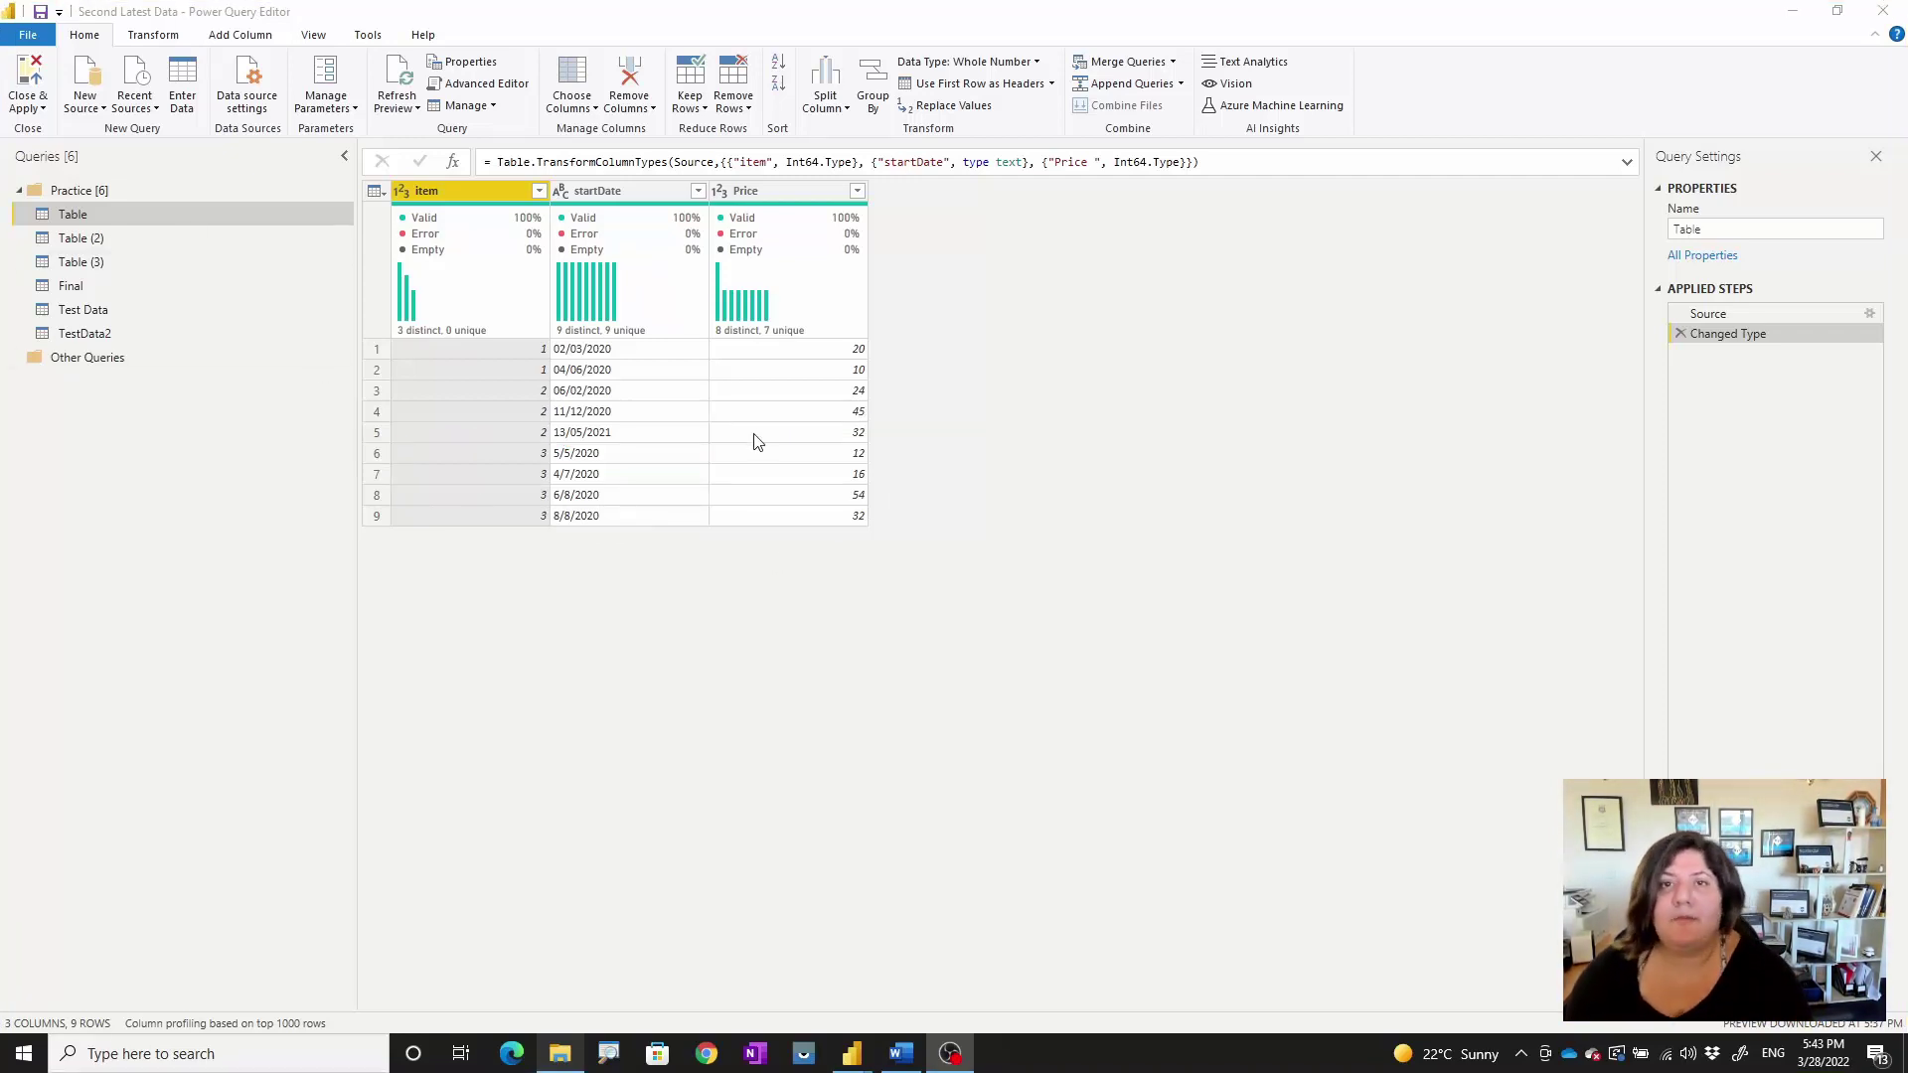
Step: Review the Table (3), Table (2), Test Data and TestData2 queries in turn
left_click(80, 263)
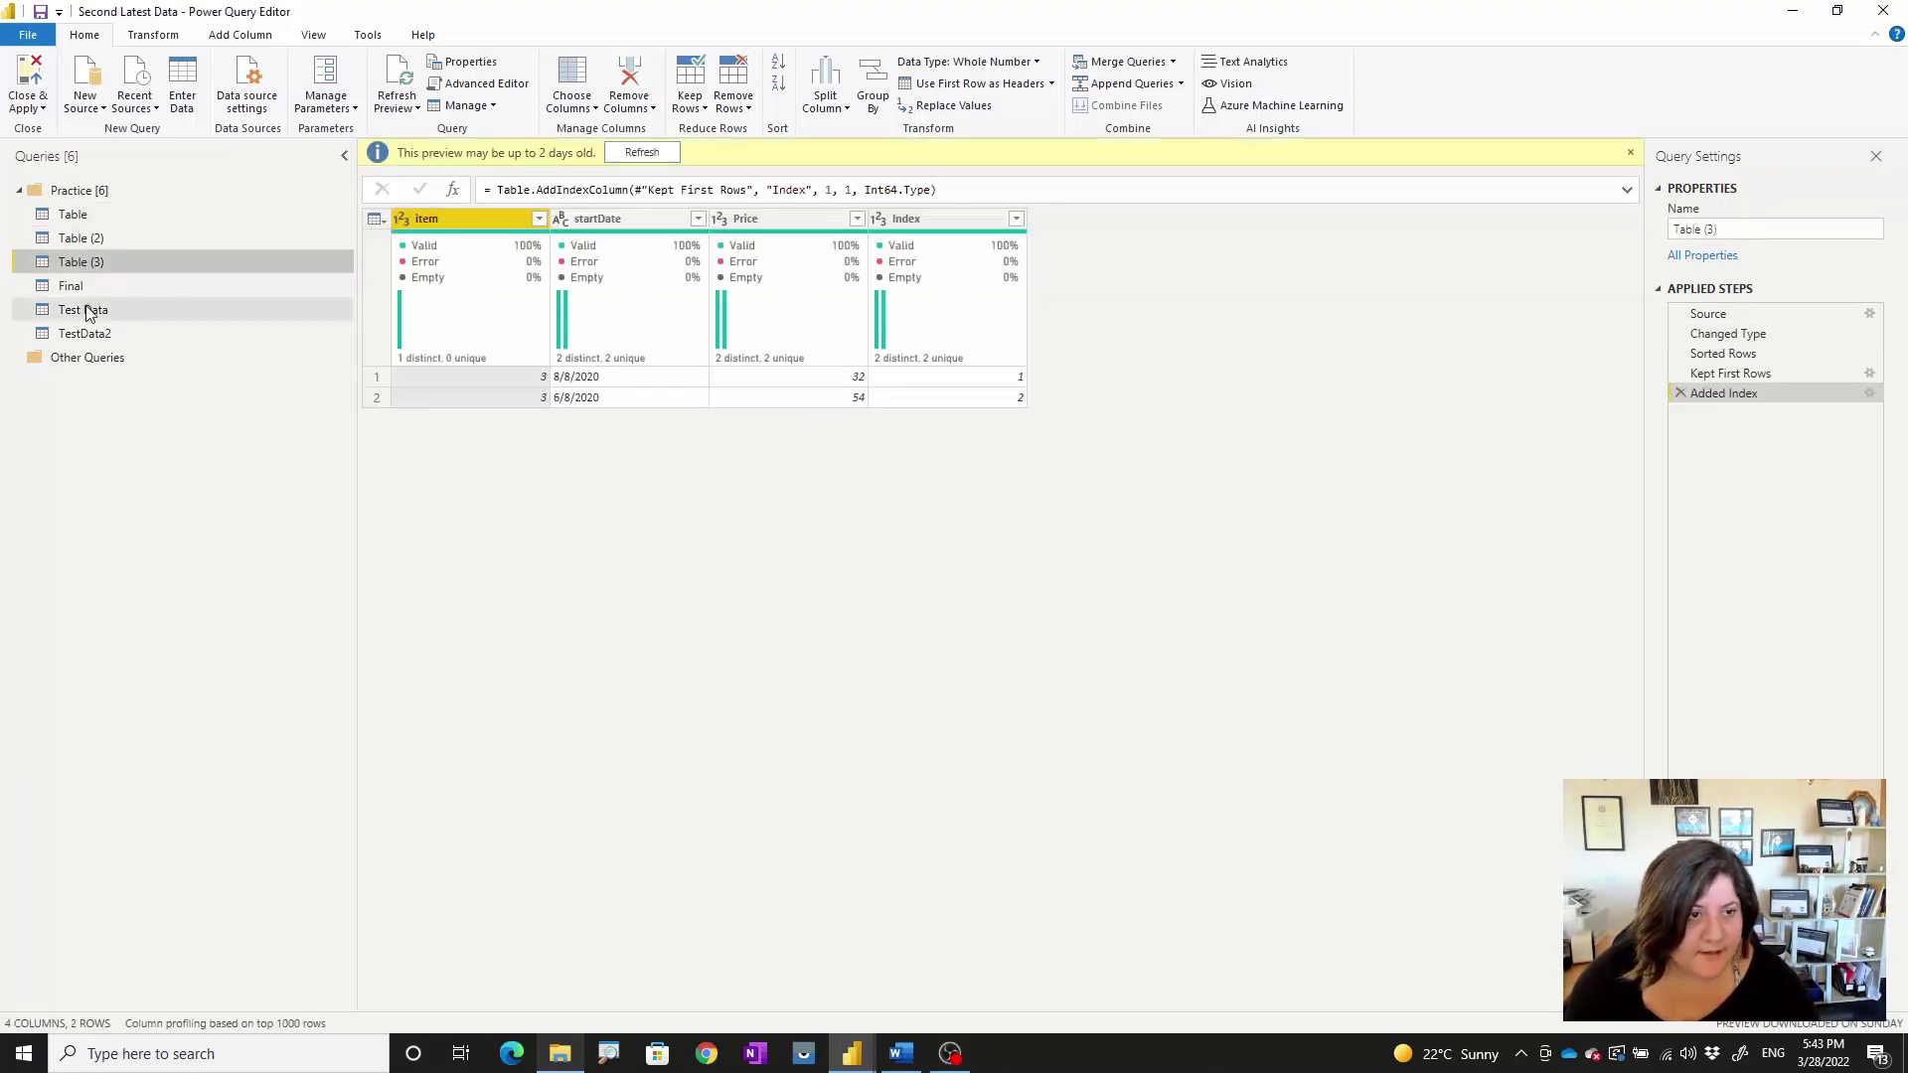
left_click(92, 240)
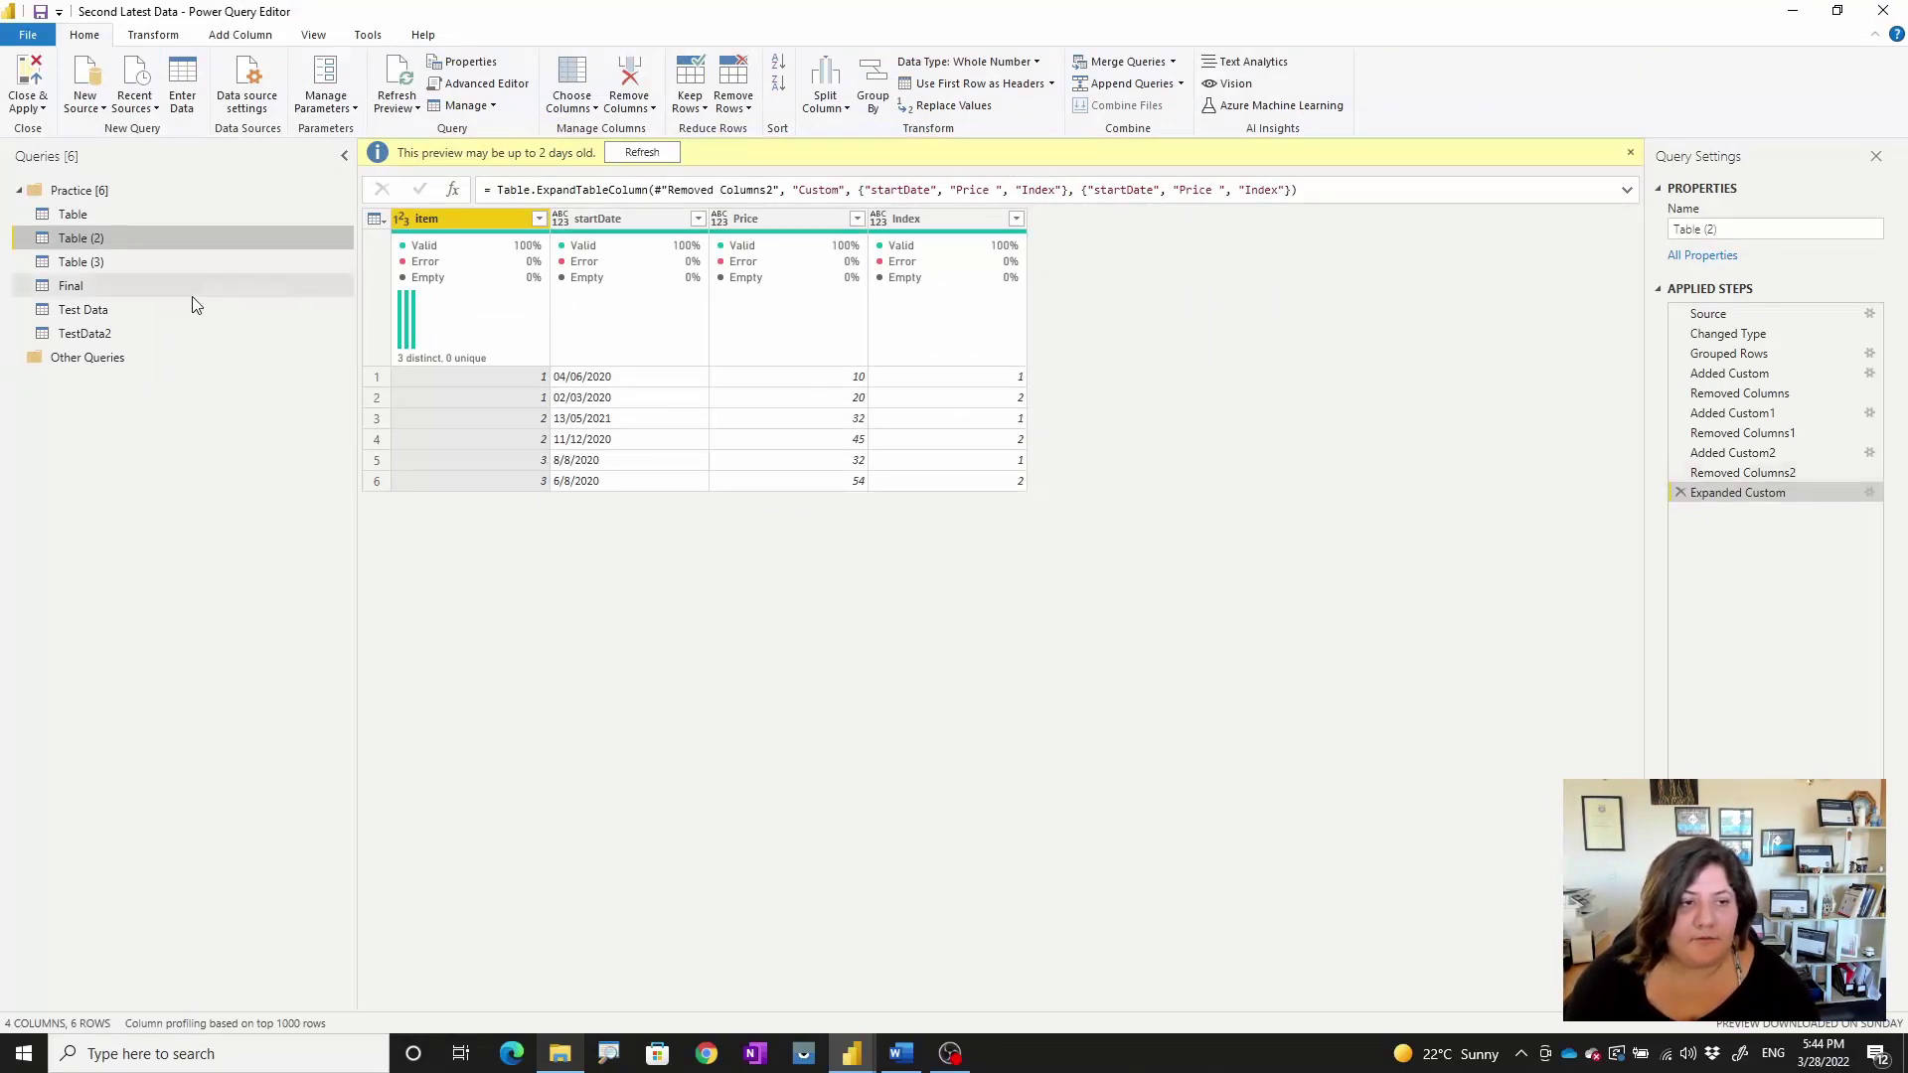
left_click(88, 309)
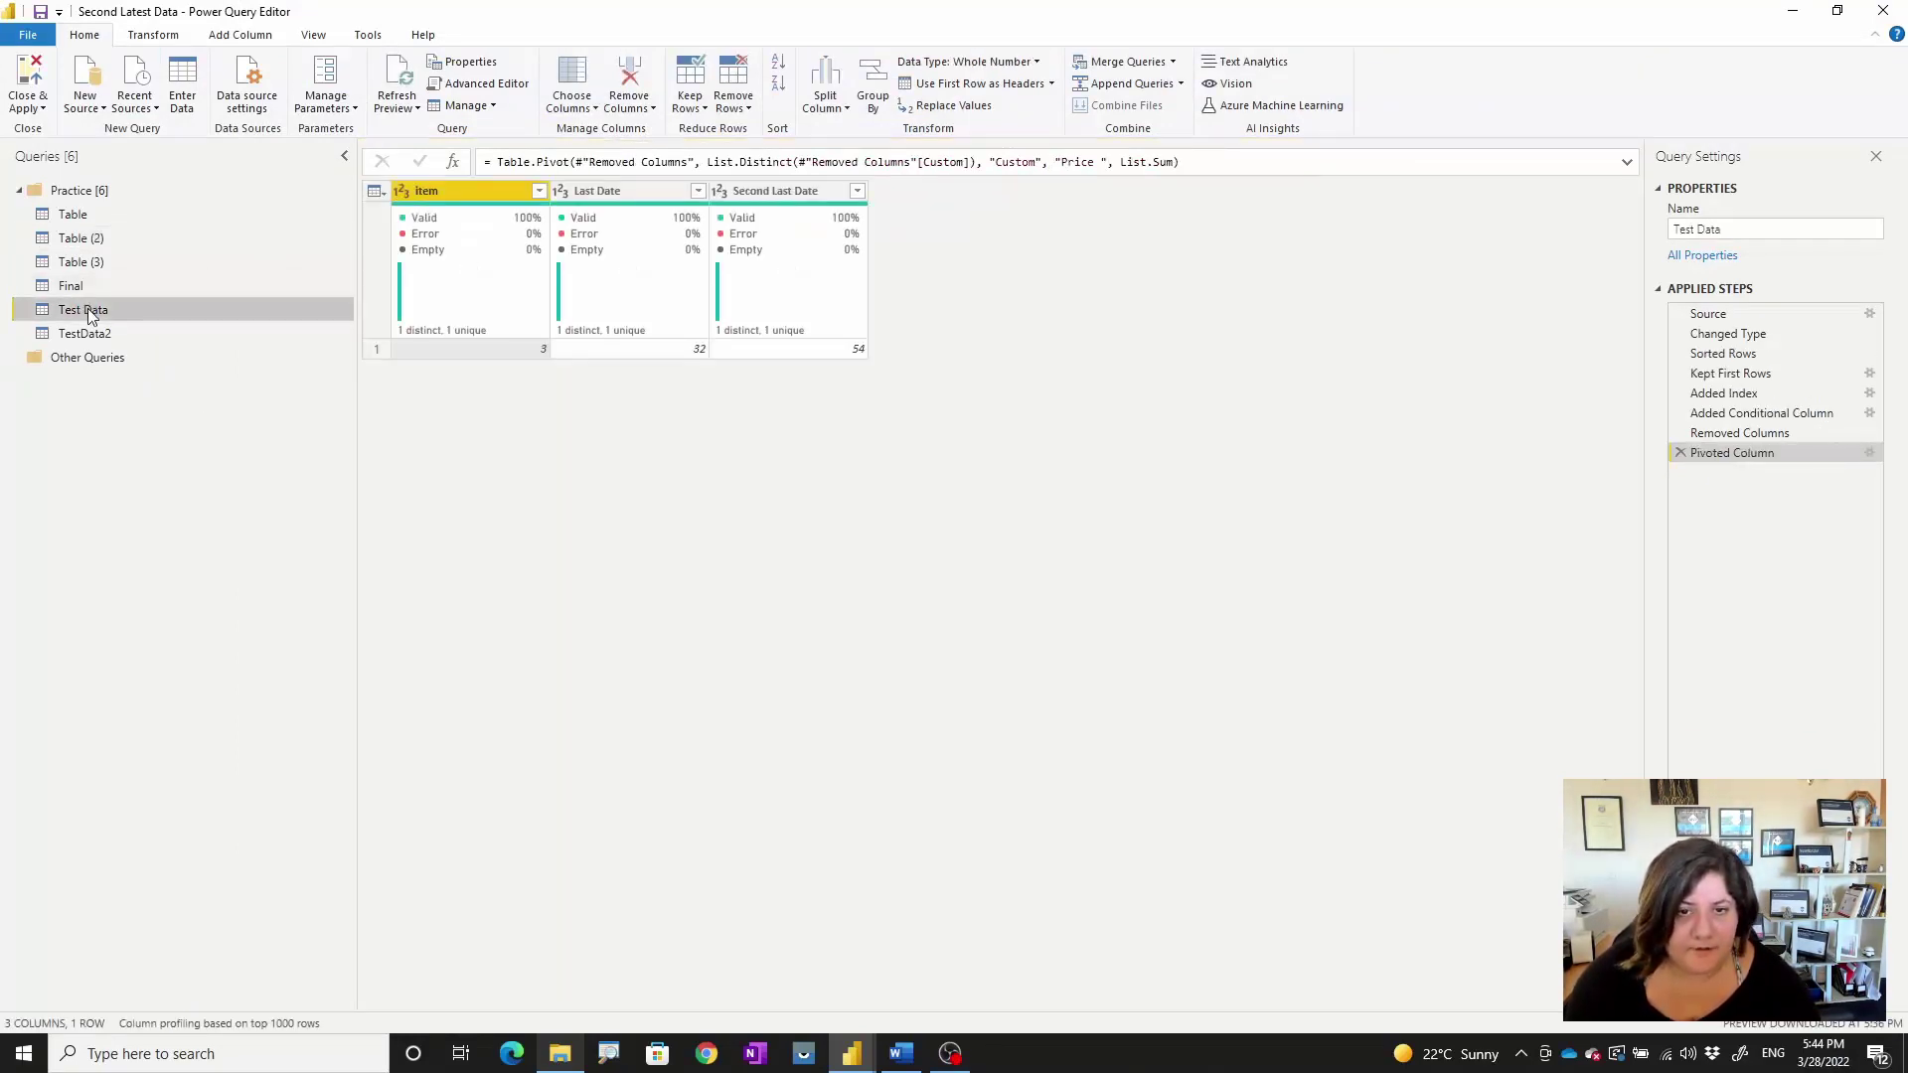
left_click(86, 332)
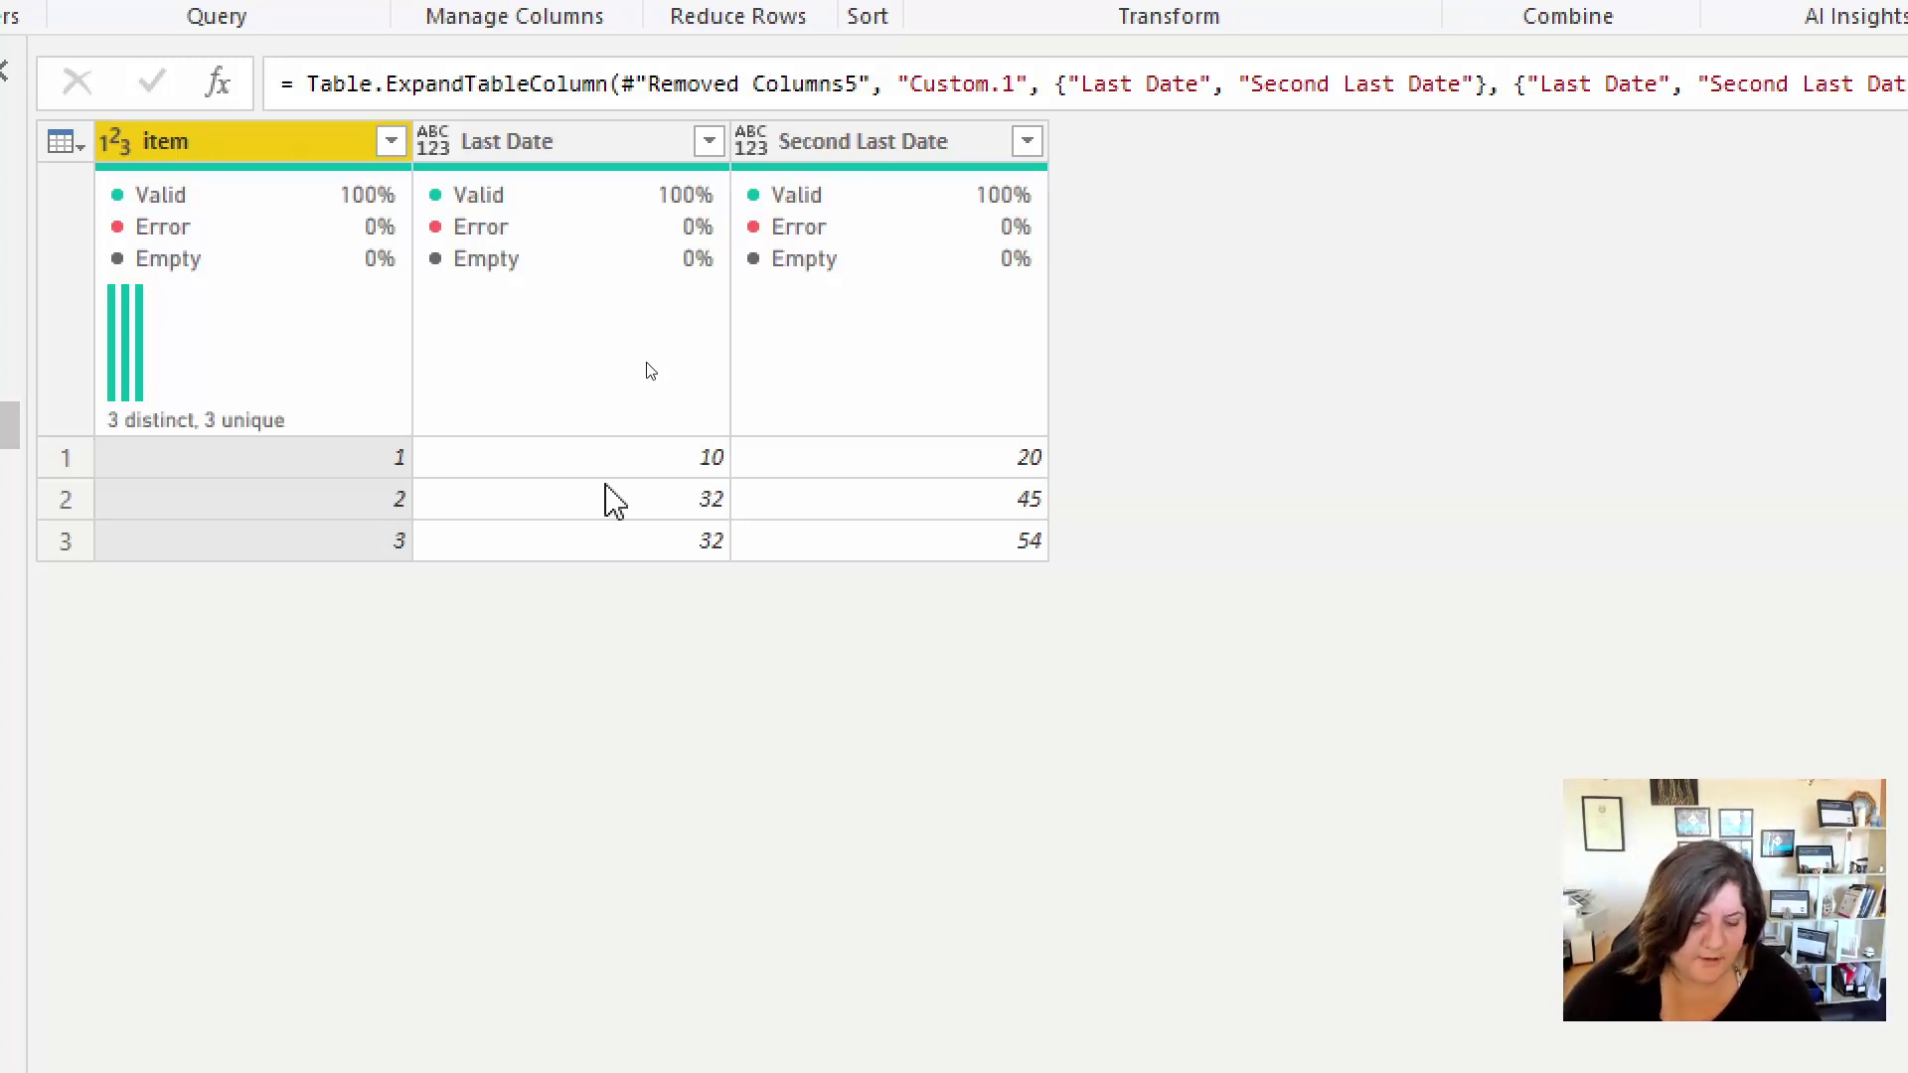
Step: Circle item 1's Last Date price 10 and Second Last Date price 20 with the annotation pen
key("Print")
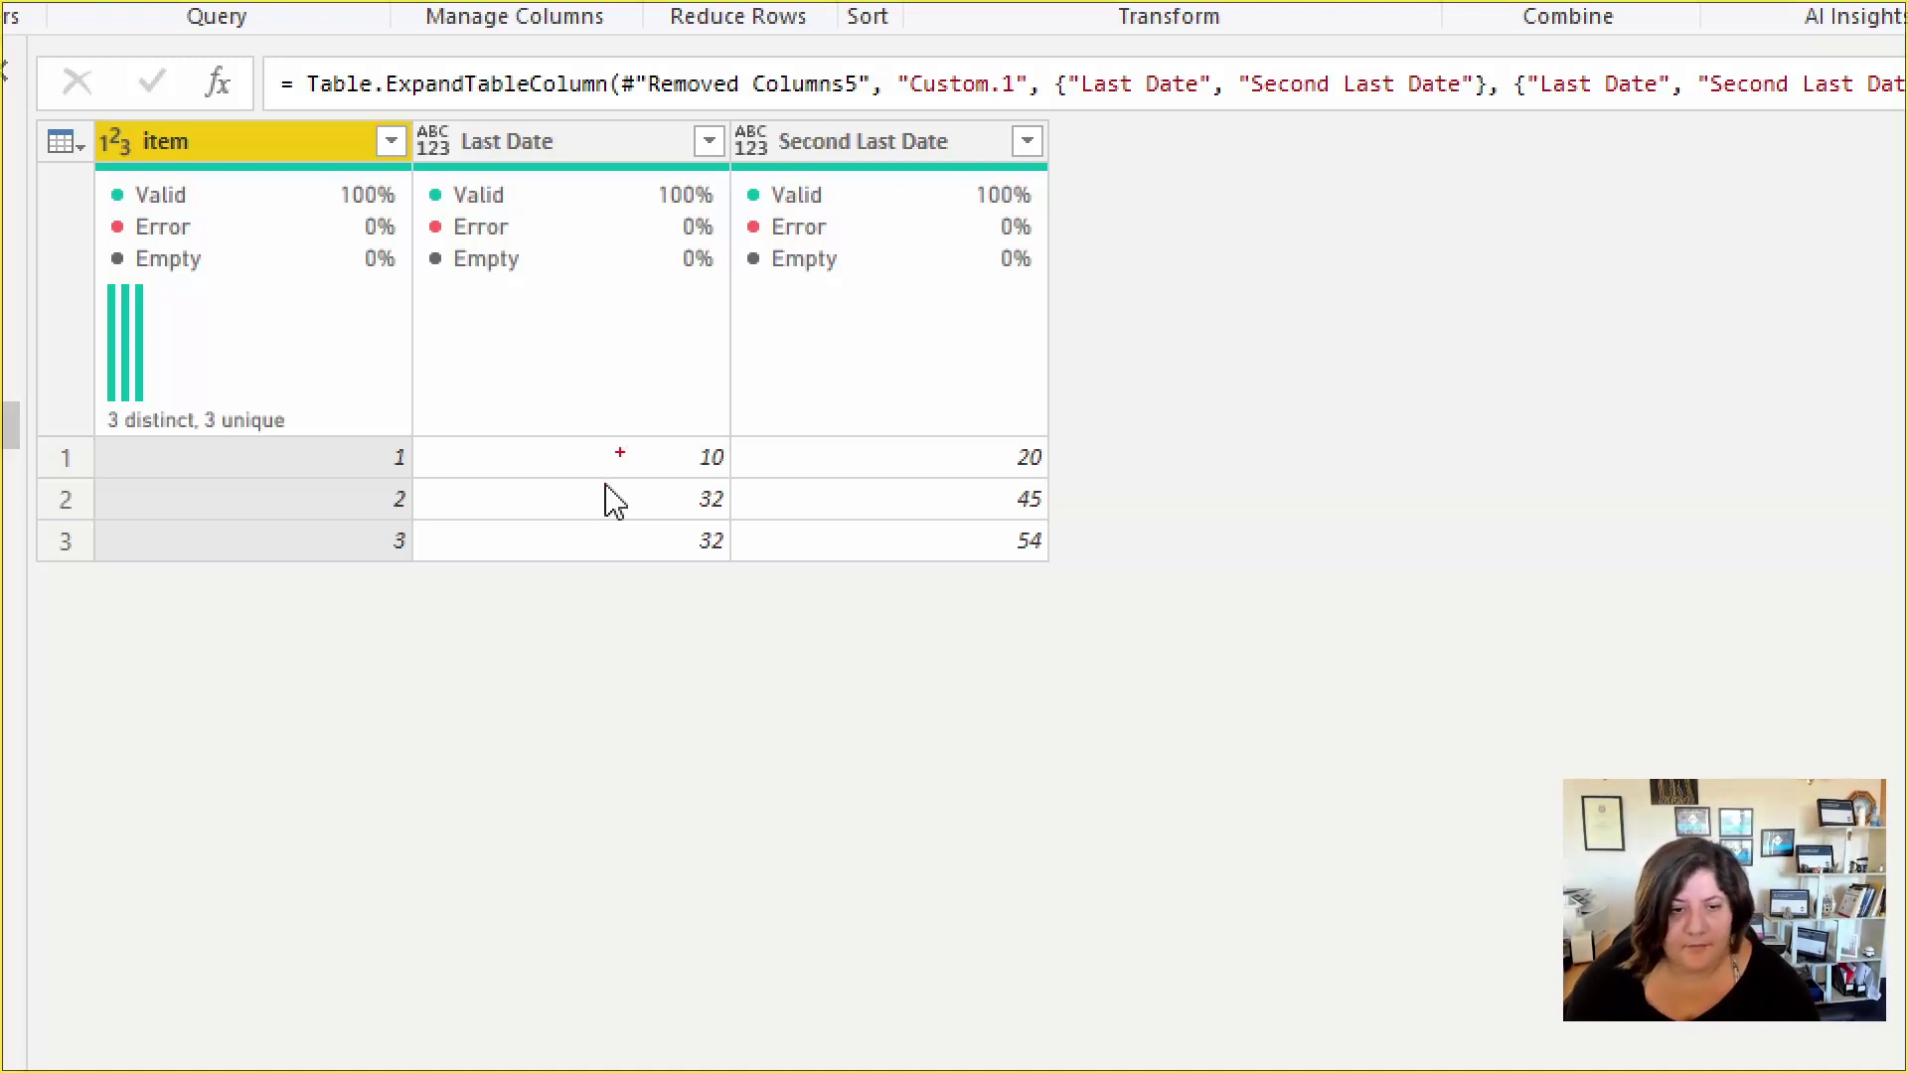
mouse_move(706, 457)
left_mouse_down()
mouse_move(674, 464)
mouse_move(731, 455)
mouse_move(684, 469)
left_mouse_up()
mouse_move(919, 449)
left_mouse_down()
mouse_move(989, 436)
mouse_move(1069, 463)
mouse_move(934, 452)
left_mouse_up()
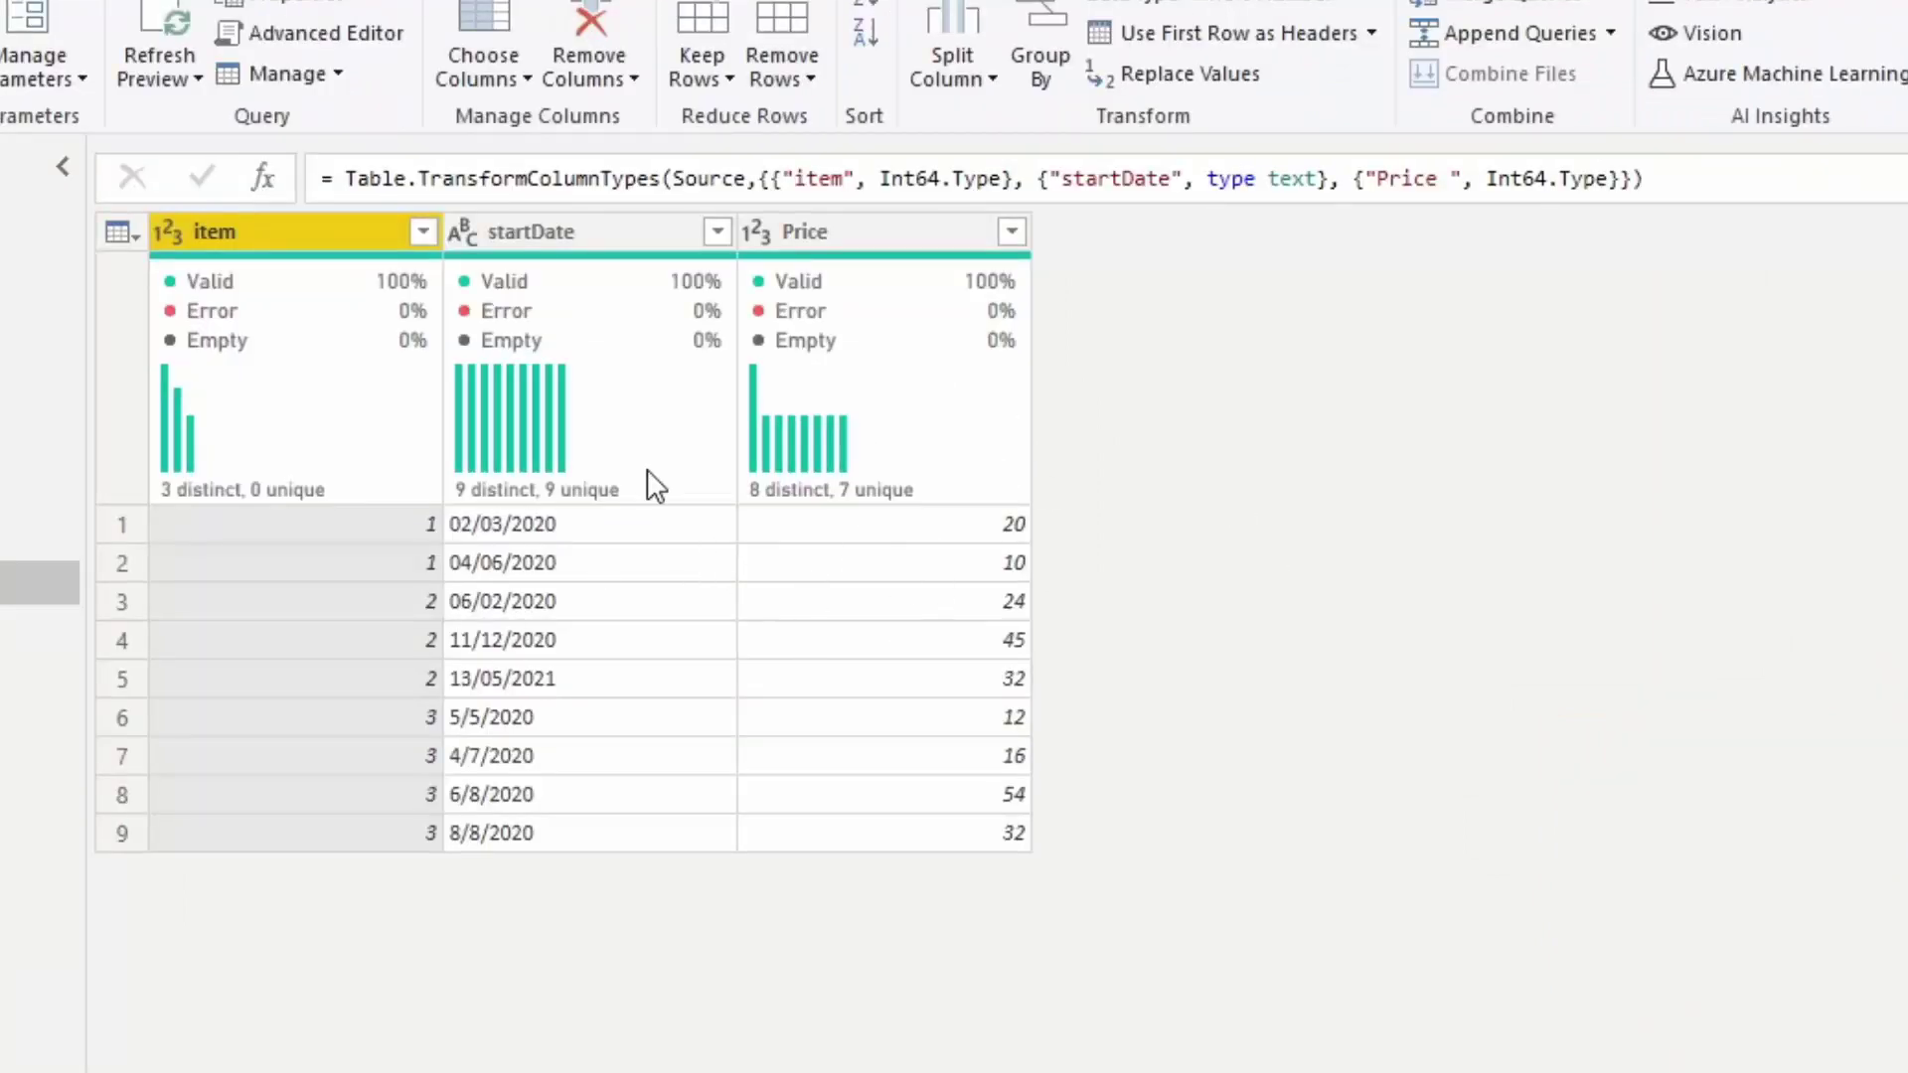
mouse_move(655, 485)
left_click_drag(1258, 359, 1288, 771)
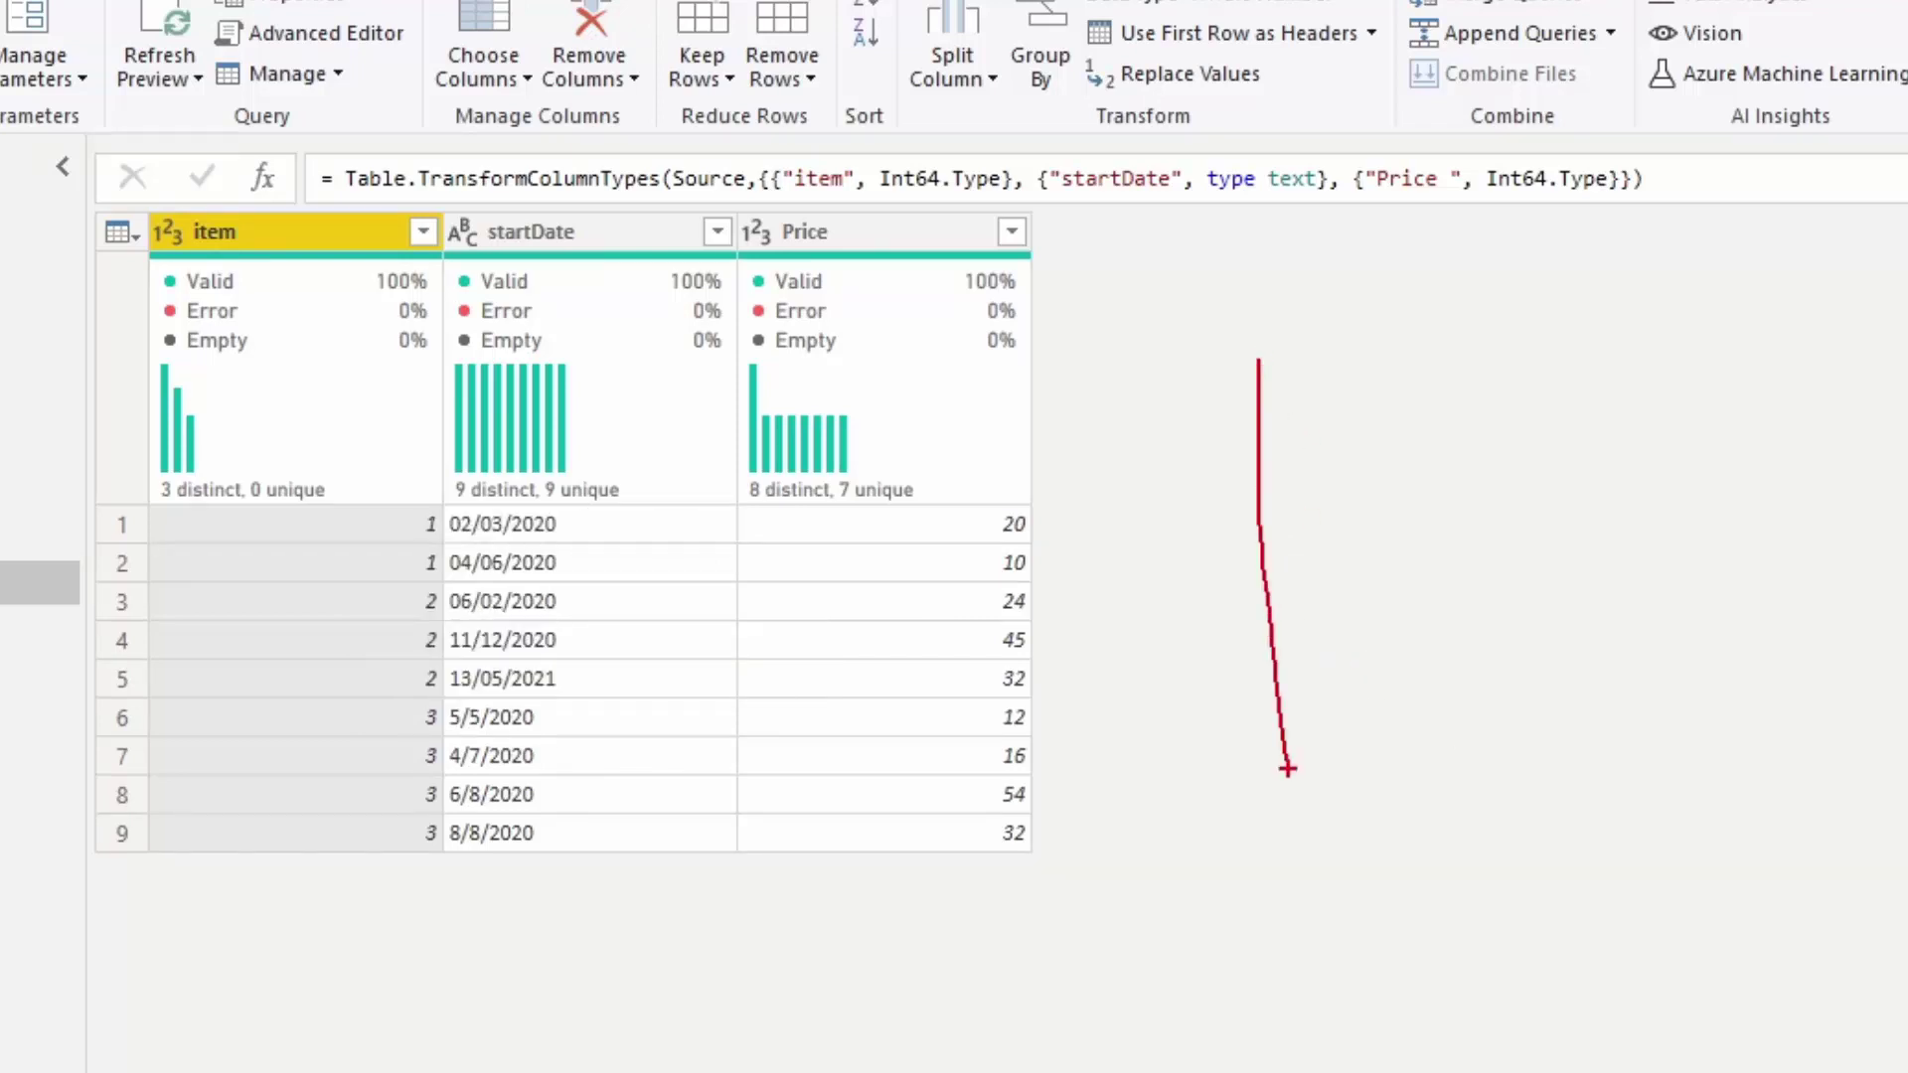
left_click_drag(1126, 454, 1669, 484)
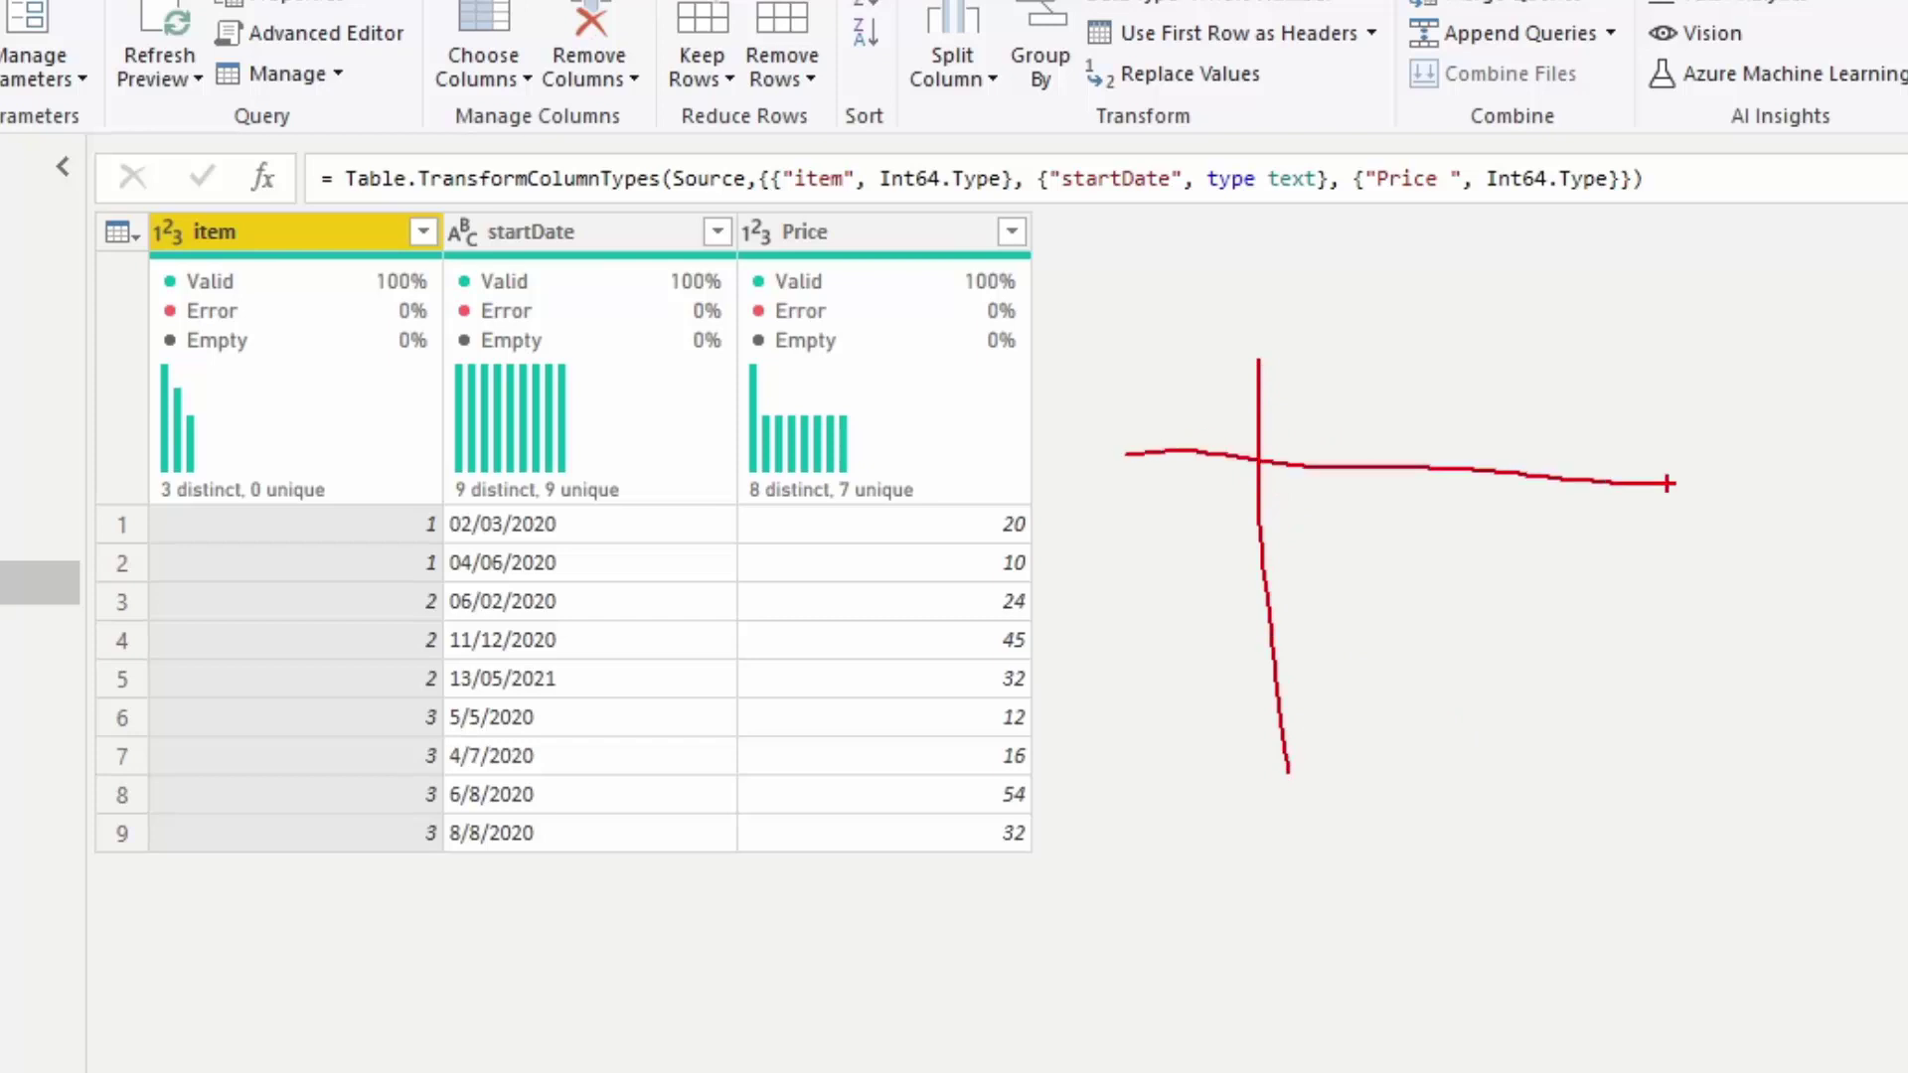
left_click_drag(1159, 572, 1785, 607)
mouse_move(1204, 370)
left_mouse_down()
mouse_move(1182, 453)
mouse_move(1193, 562)
mouse_move(1216, 562)
left_mouse_up()
mouse_move(1160, 646)
left_mouse_down()
mouse_move(1212, 650)
mouse_move(1209, 709)
left_mouse_up()
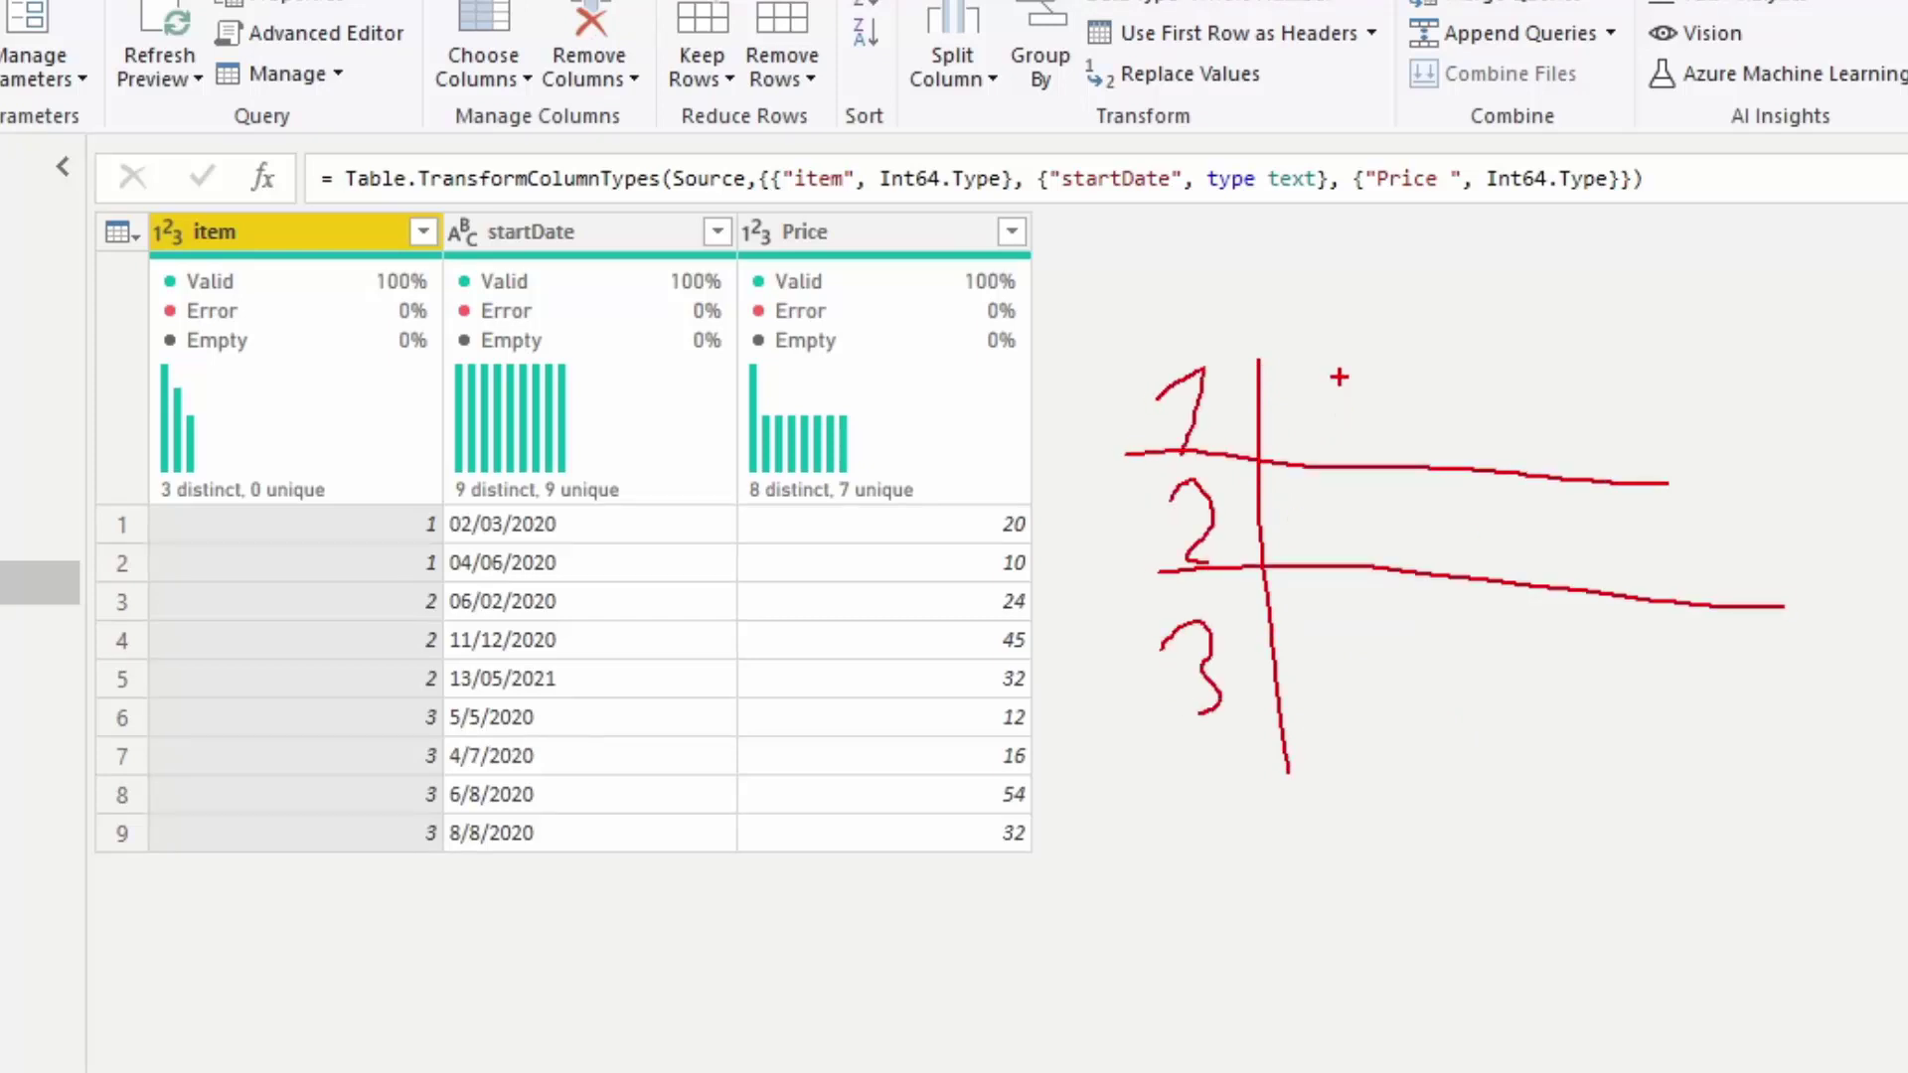
mouse_move(1337, 319)
left_mouse_down()
mouse_move(1361, 436)
mouse_move(1374, 318)
mouse_move(1519, 346)
mouse_move(1416, 414)
mouse_move(1367, 410)
left_mouse_up()
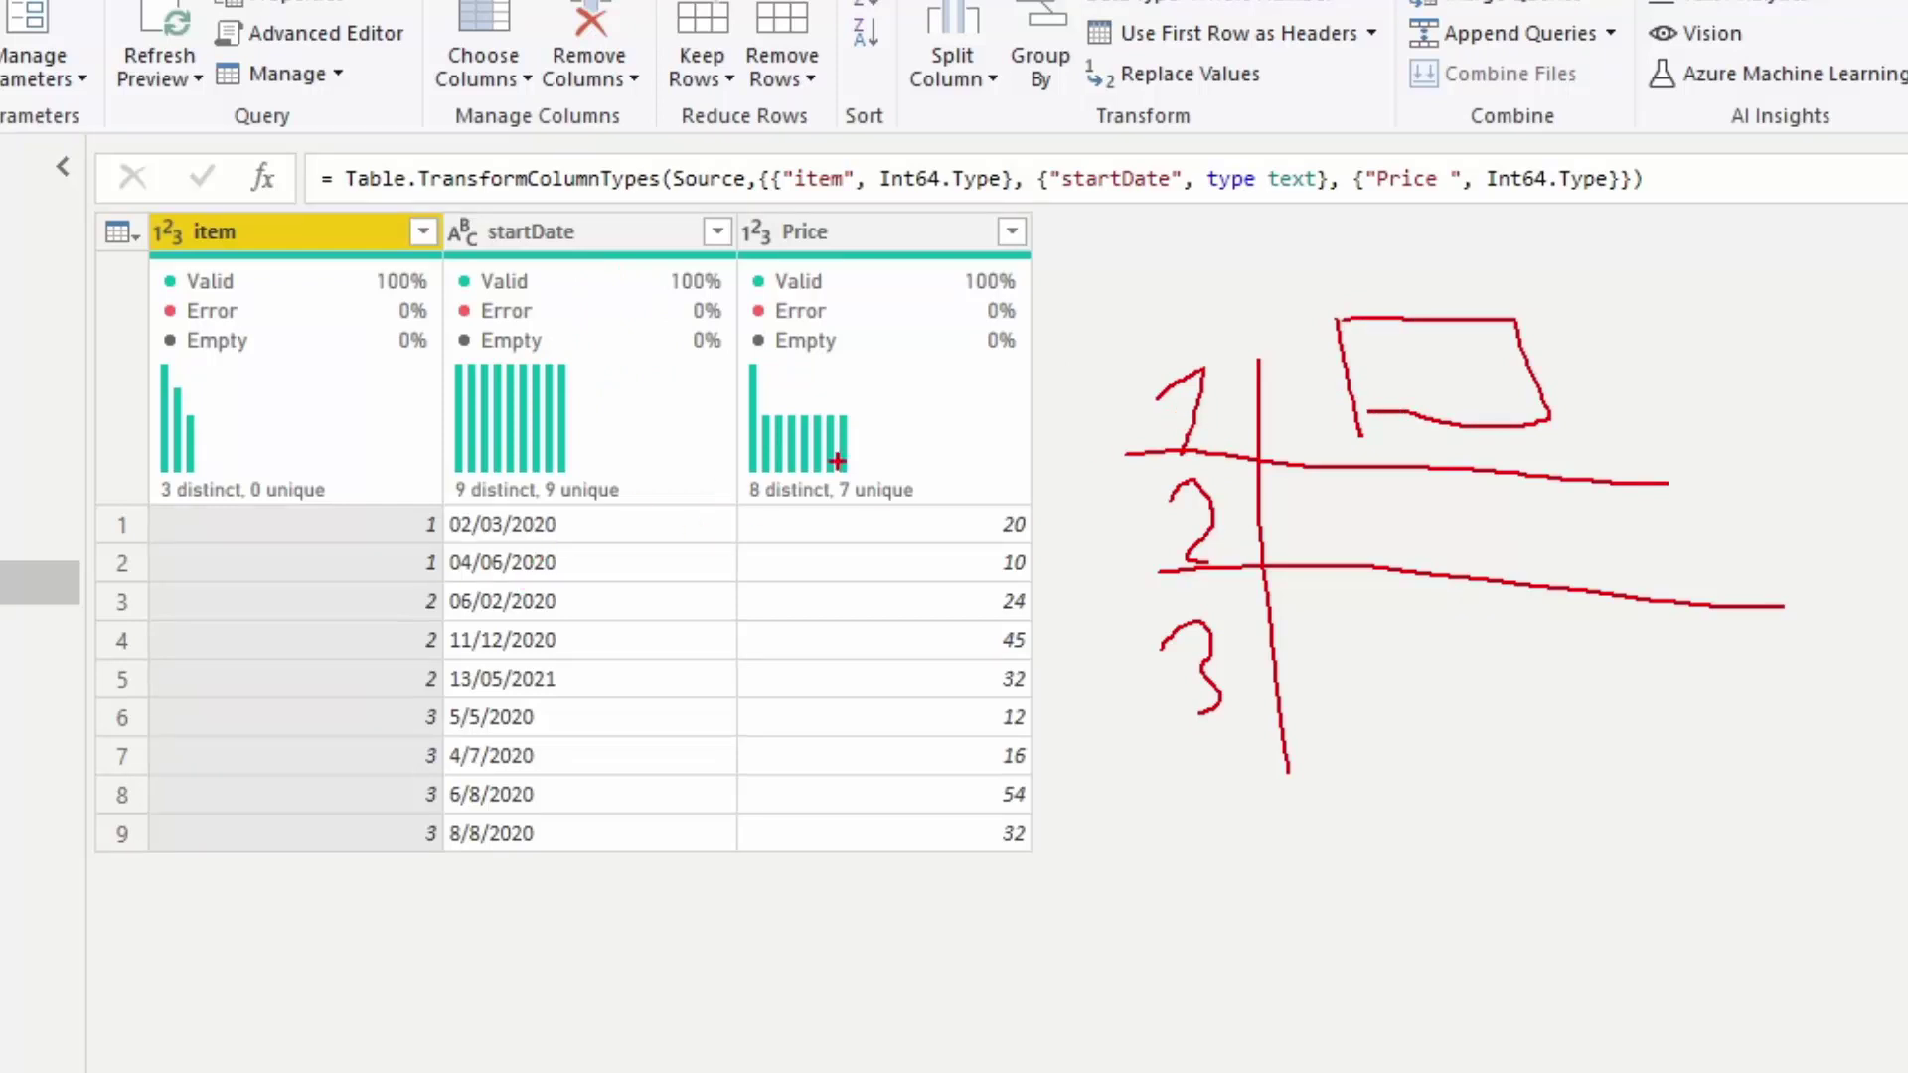
left_click_drag(1368, 374, 1501, 373)
mouse_move(1360, 312)
left_mouse_down()
mouse_move(1395, 387)
mouse_move(1481, 432)
left_mouse_up()
mouse_move(1421, 501)
left_mouse_down()
mouse_move(1518, 500)
mouse_move(1391, 541)
mouse_move(1379, 501)
mouse_move(1452, 525)
left_mouse_up()
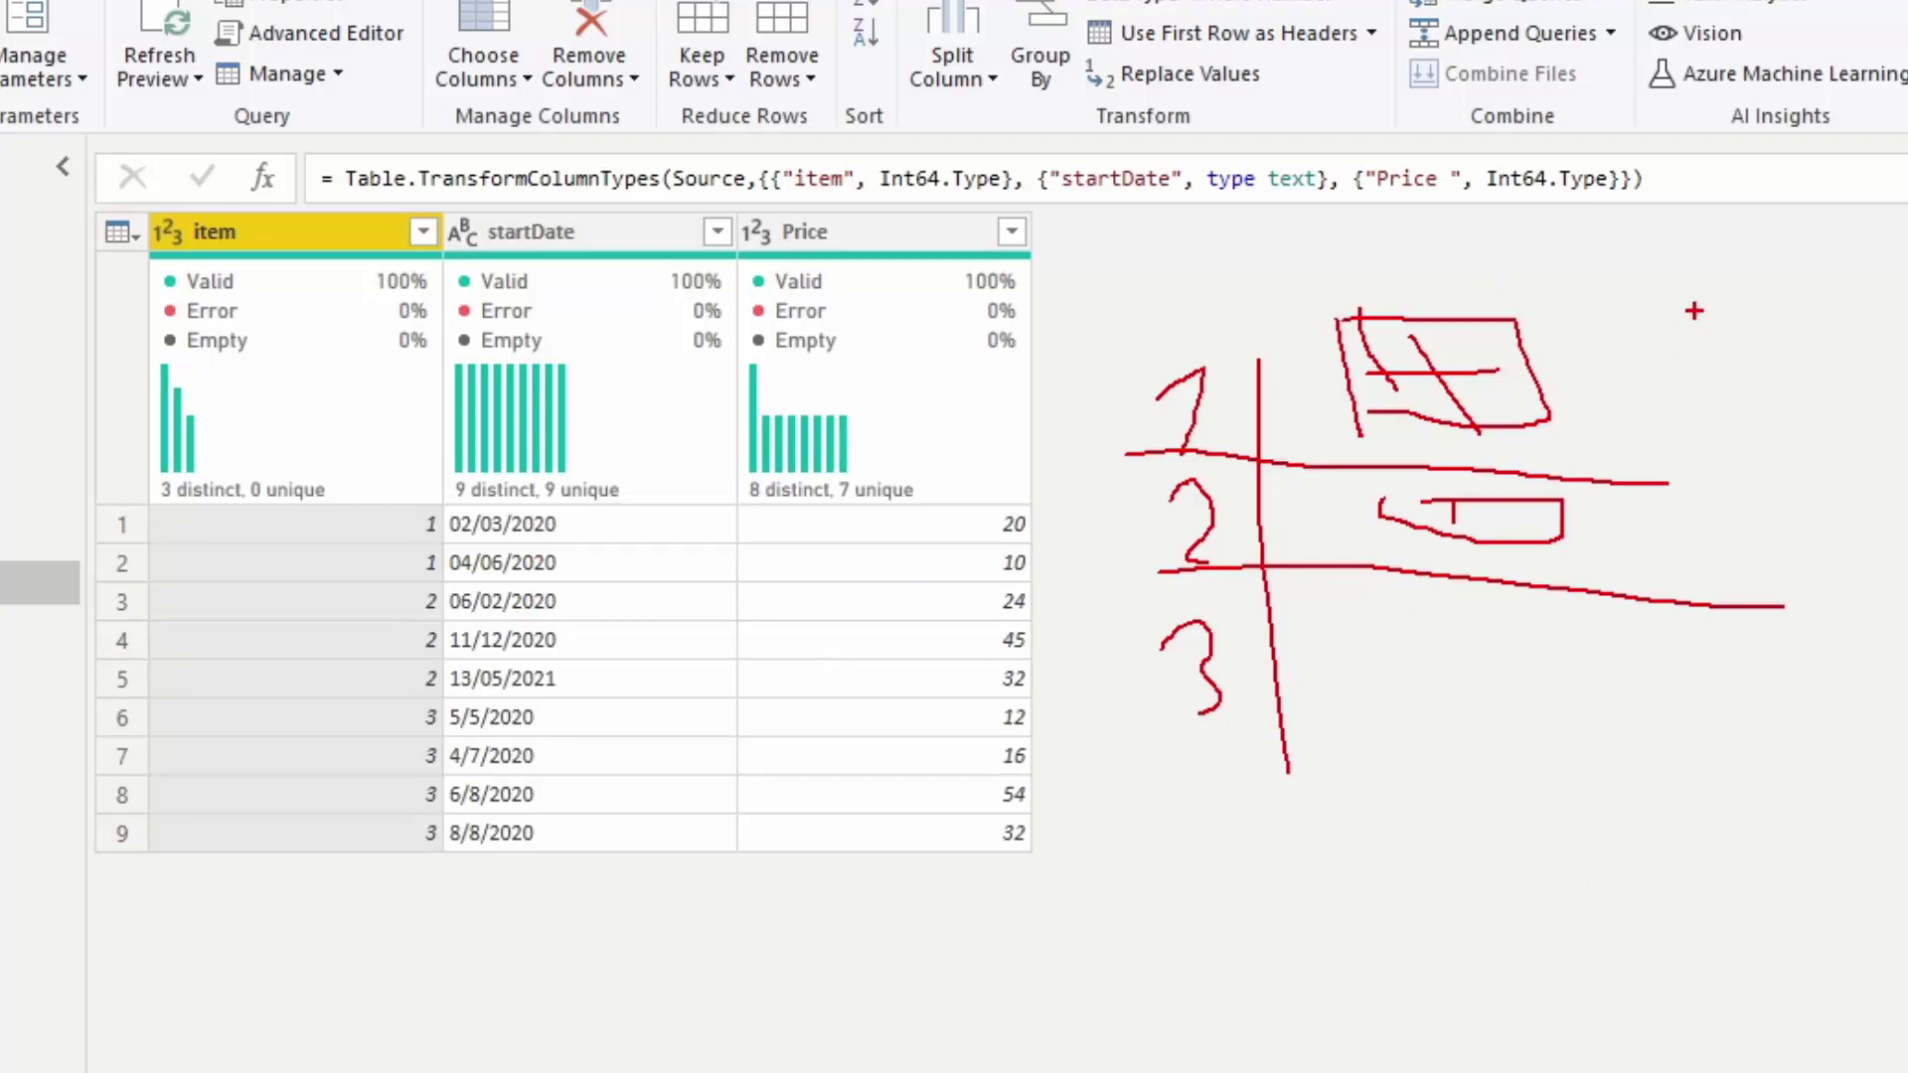
mouse_move(1709, 286)
left_mouse_down()
mouse_move(1743, 312)
mouse_move(1729, 353)
left_mouse_up()
left_click_drag(1900, 255, 1898, 338)
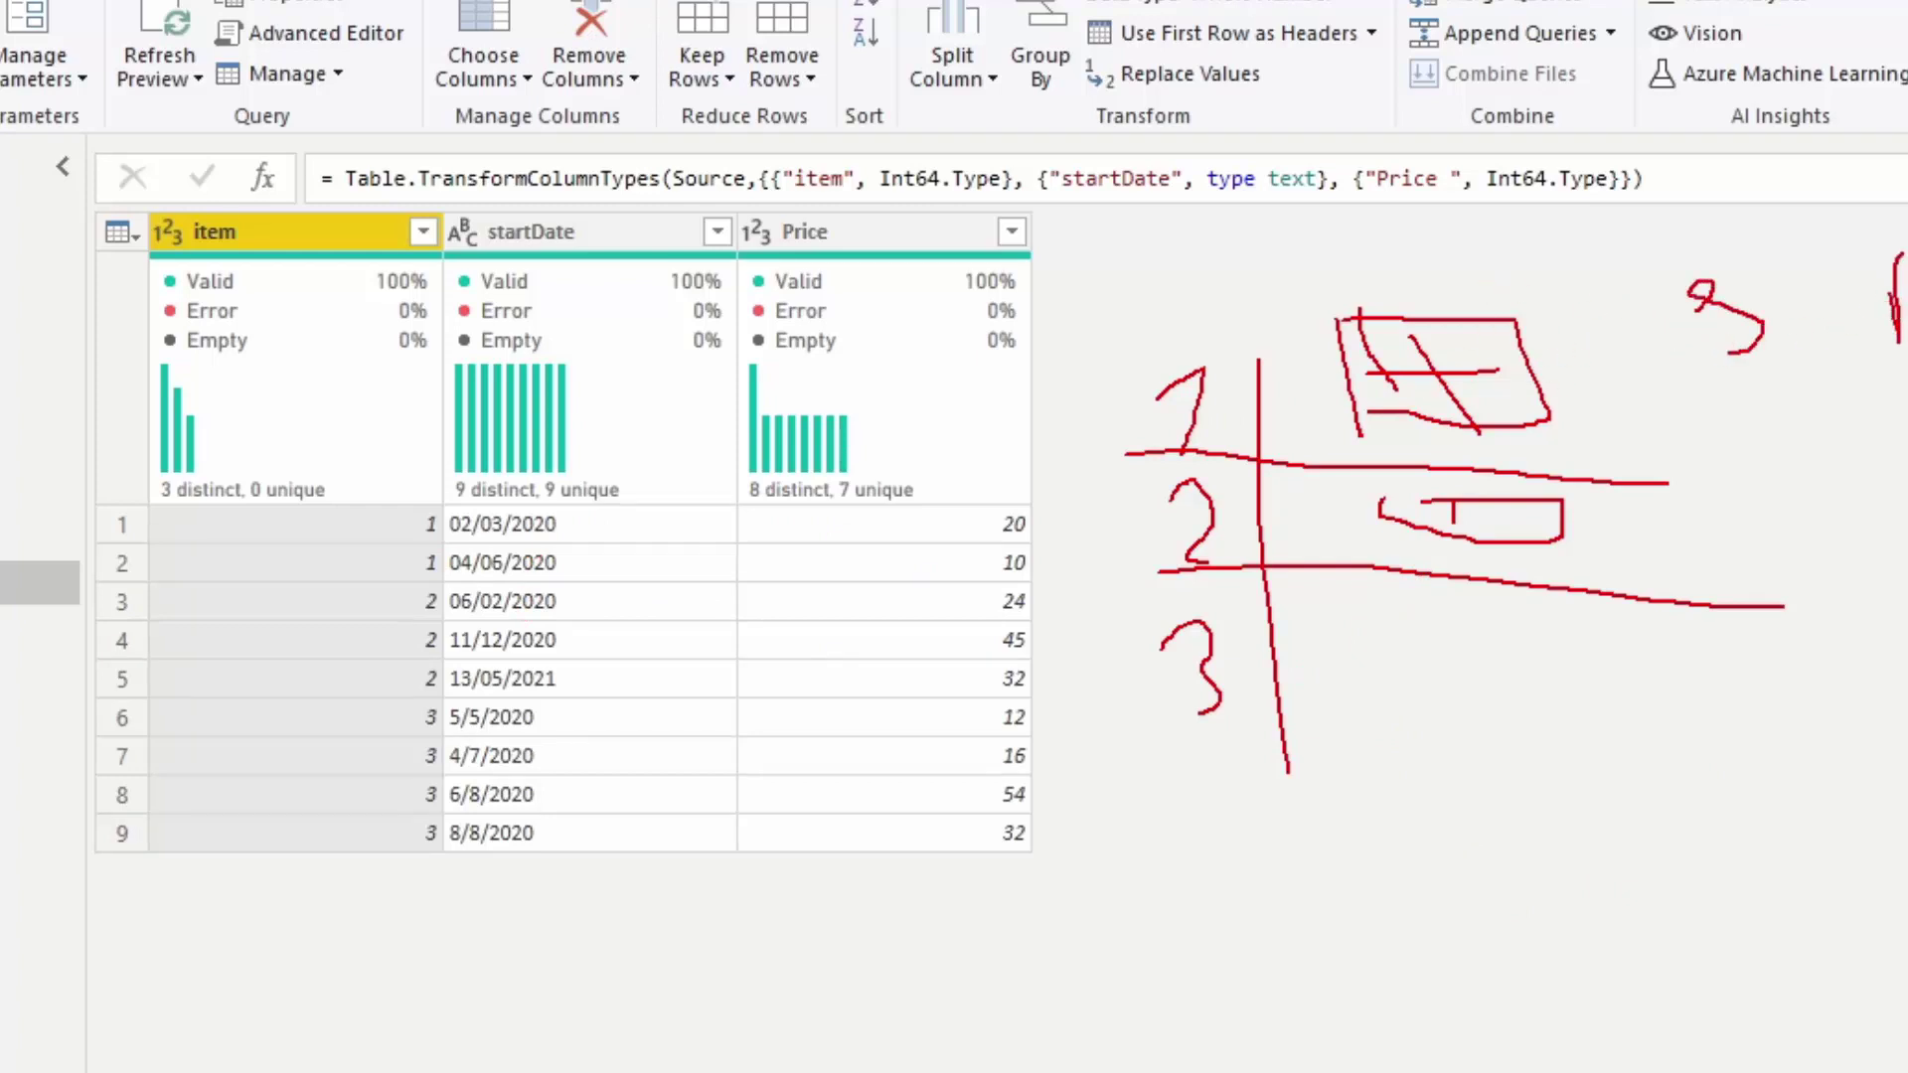
key("Escape")
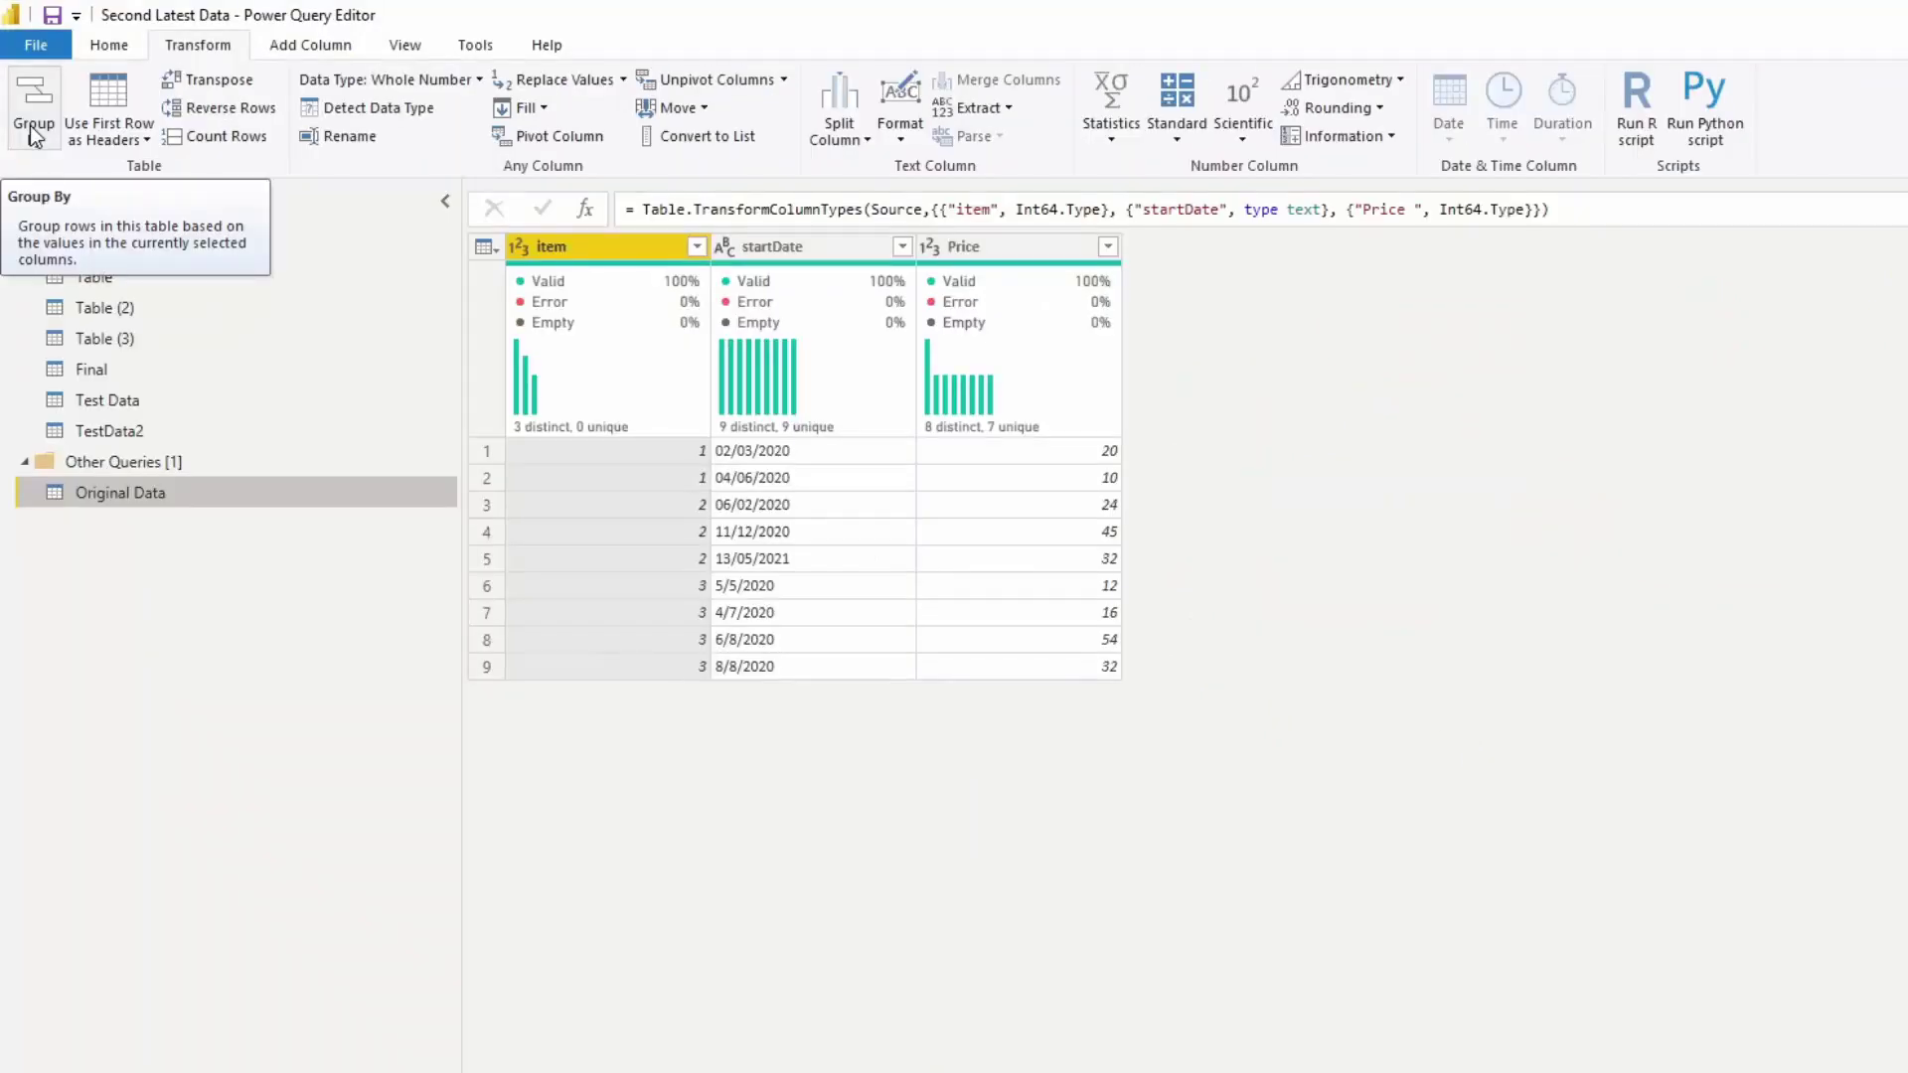
Step: Group Original Data by item using All Rows, then preview item 1's nested Count table
left_click(49, 136)
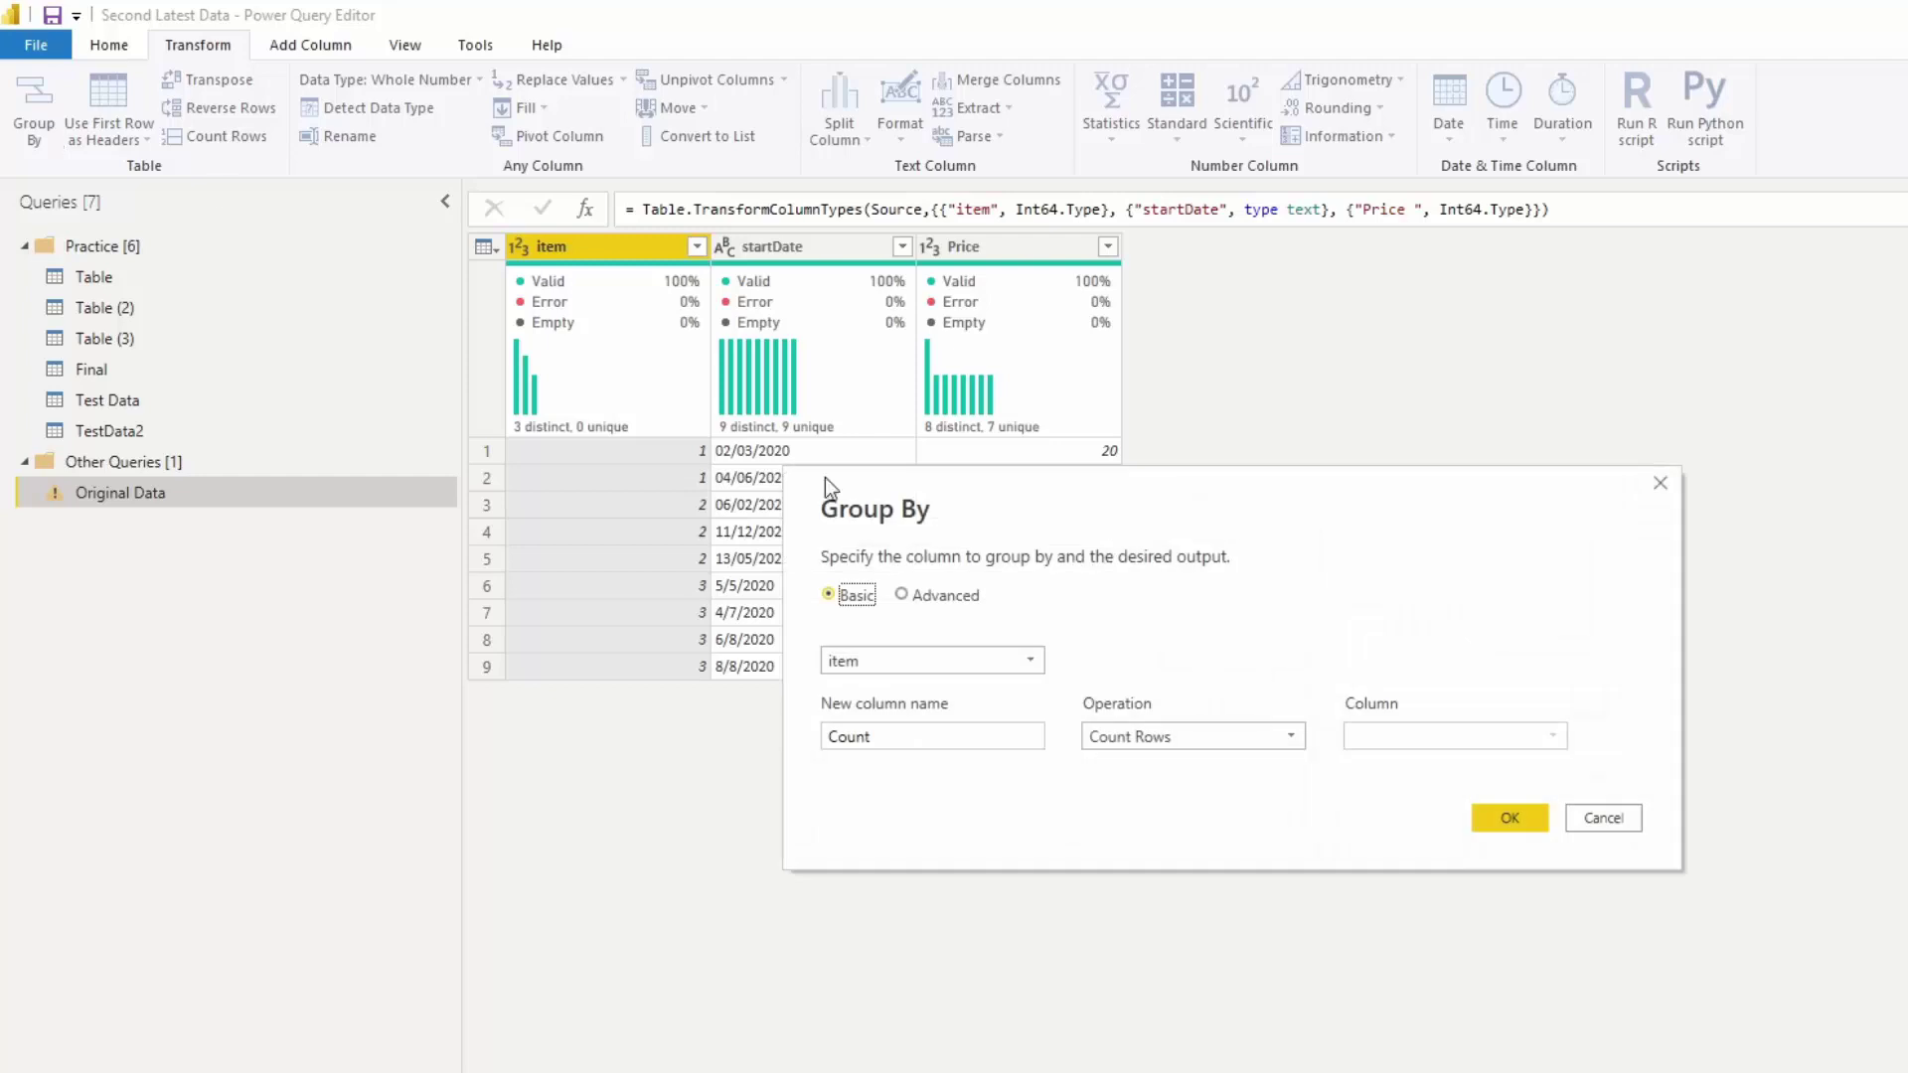
left_click(1162, 740)
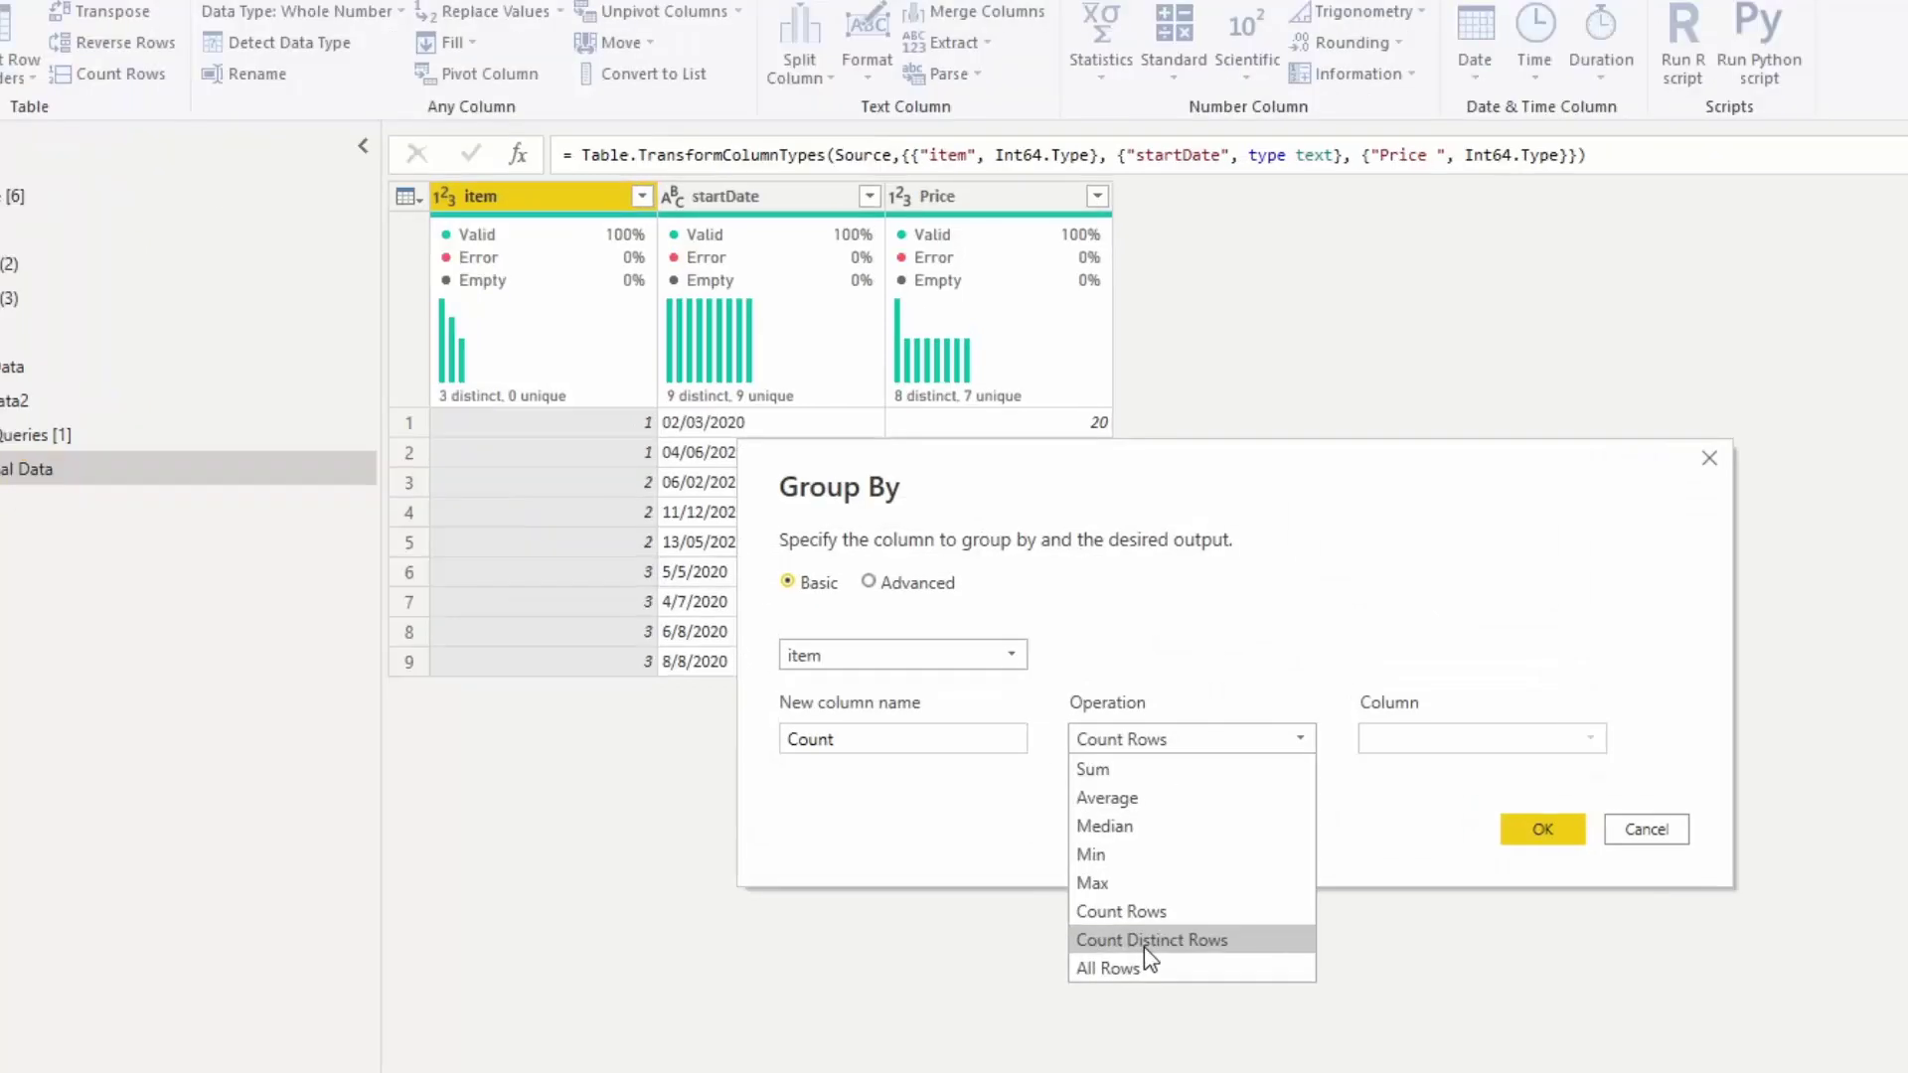
left_click(1108, 968)
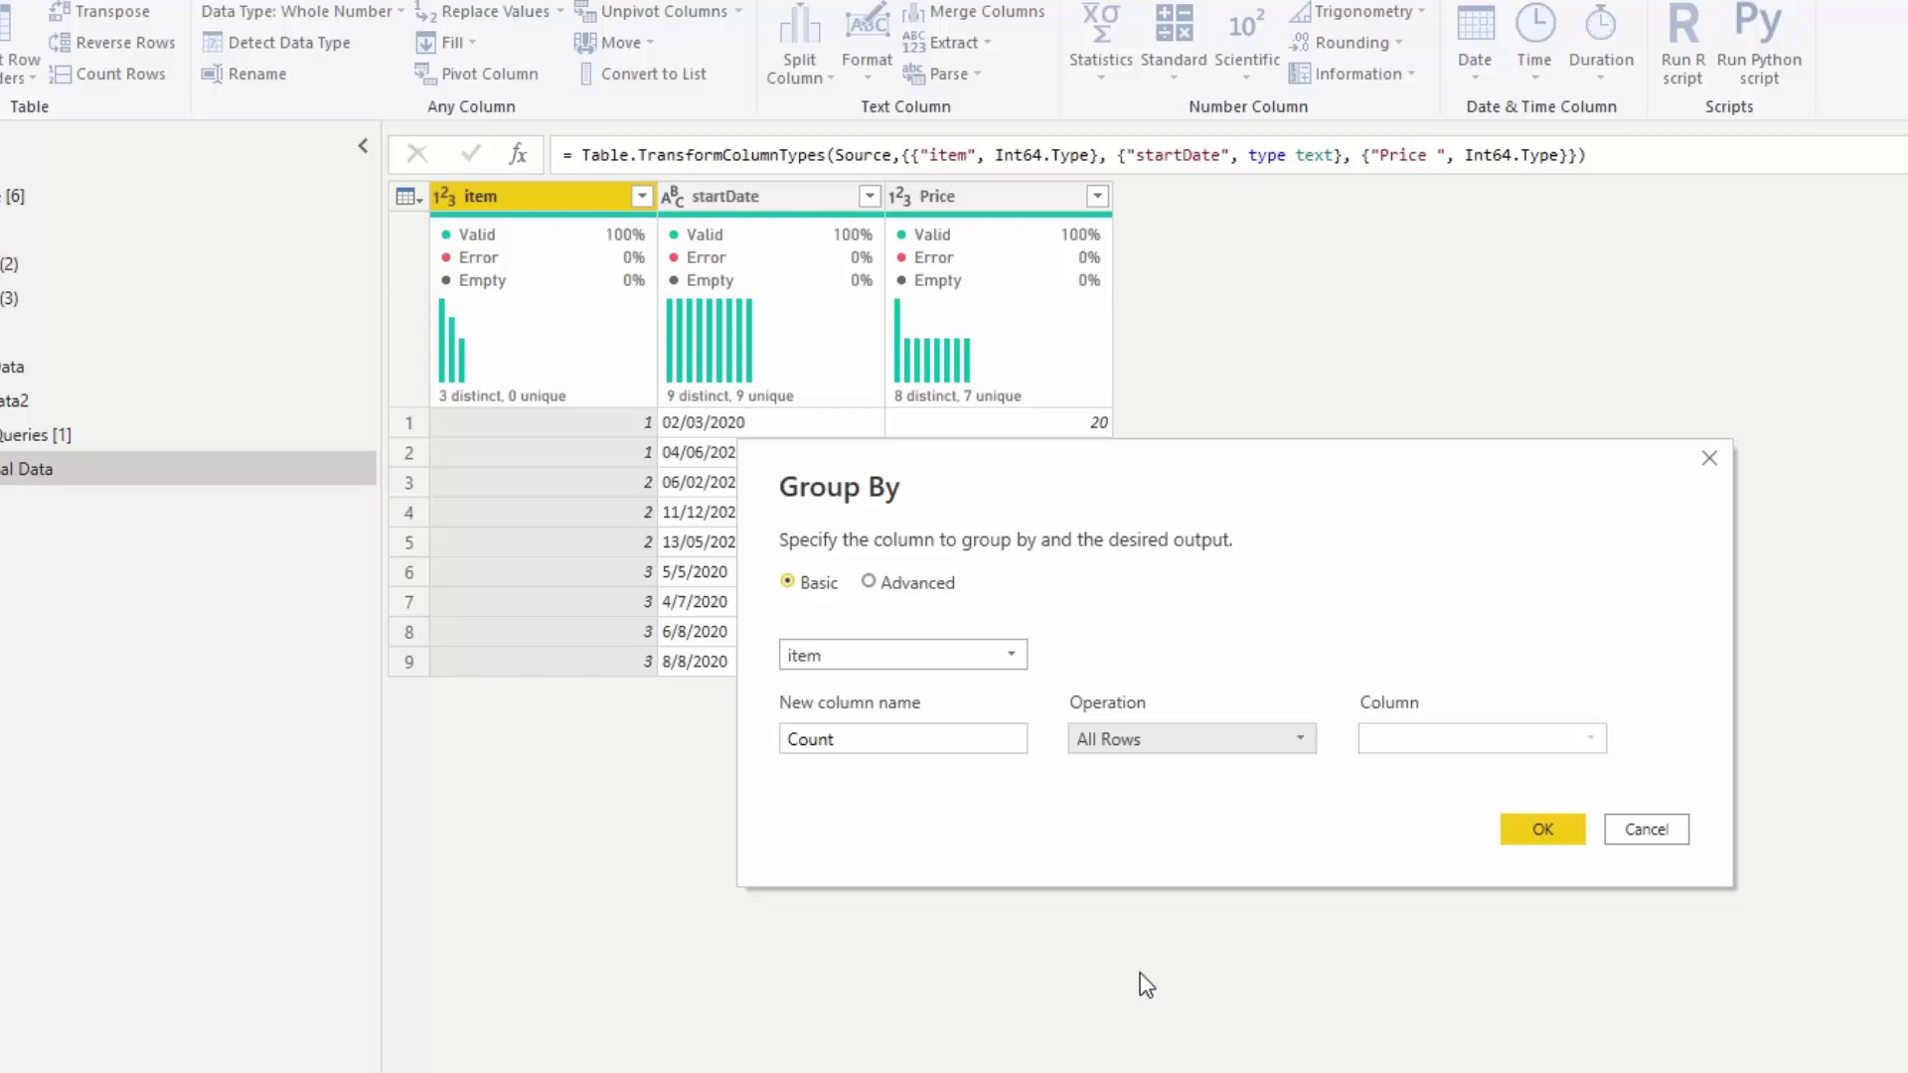
left_click(1550, 833)
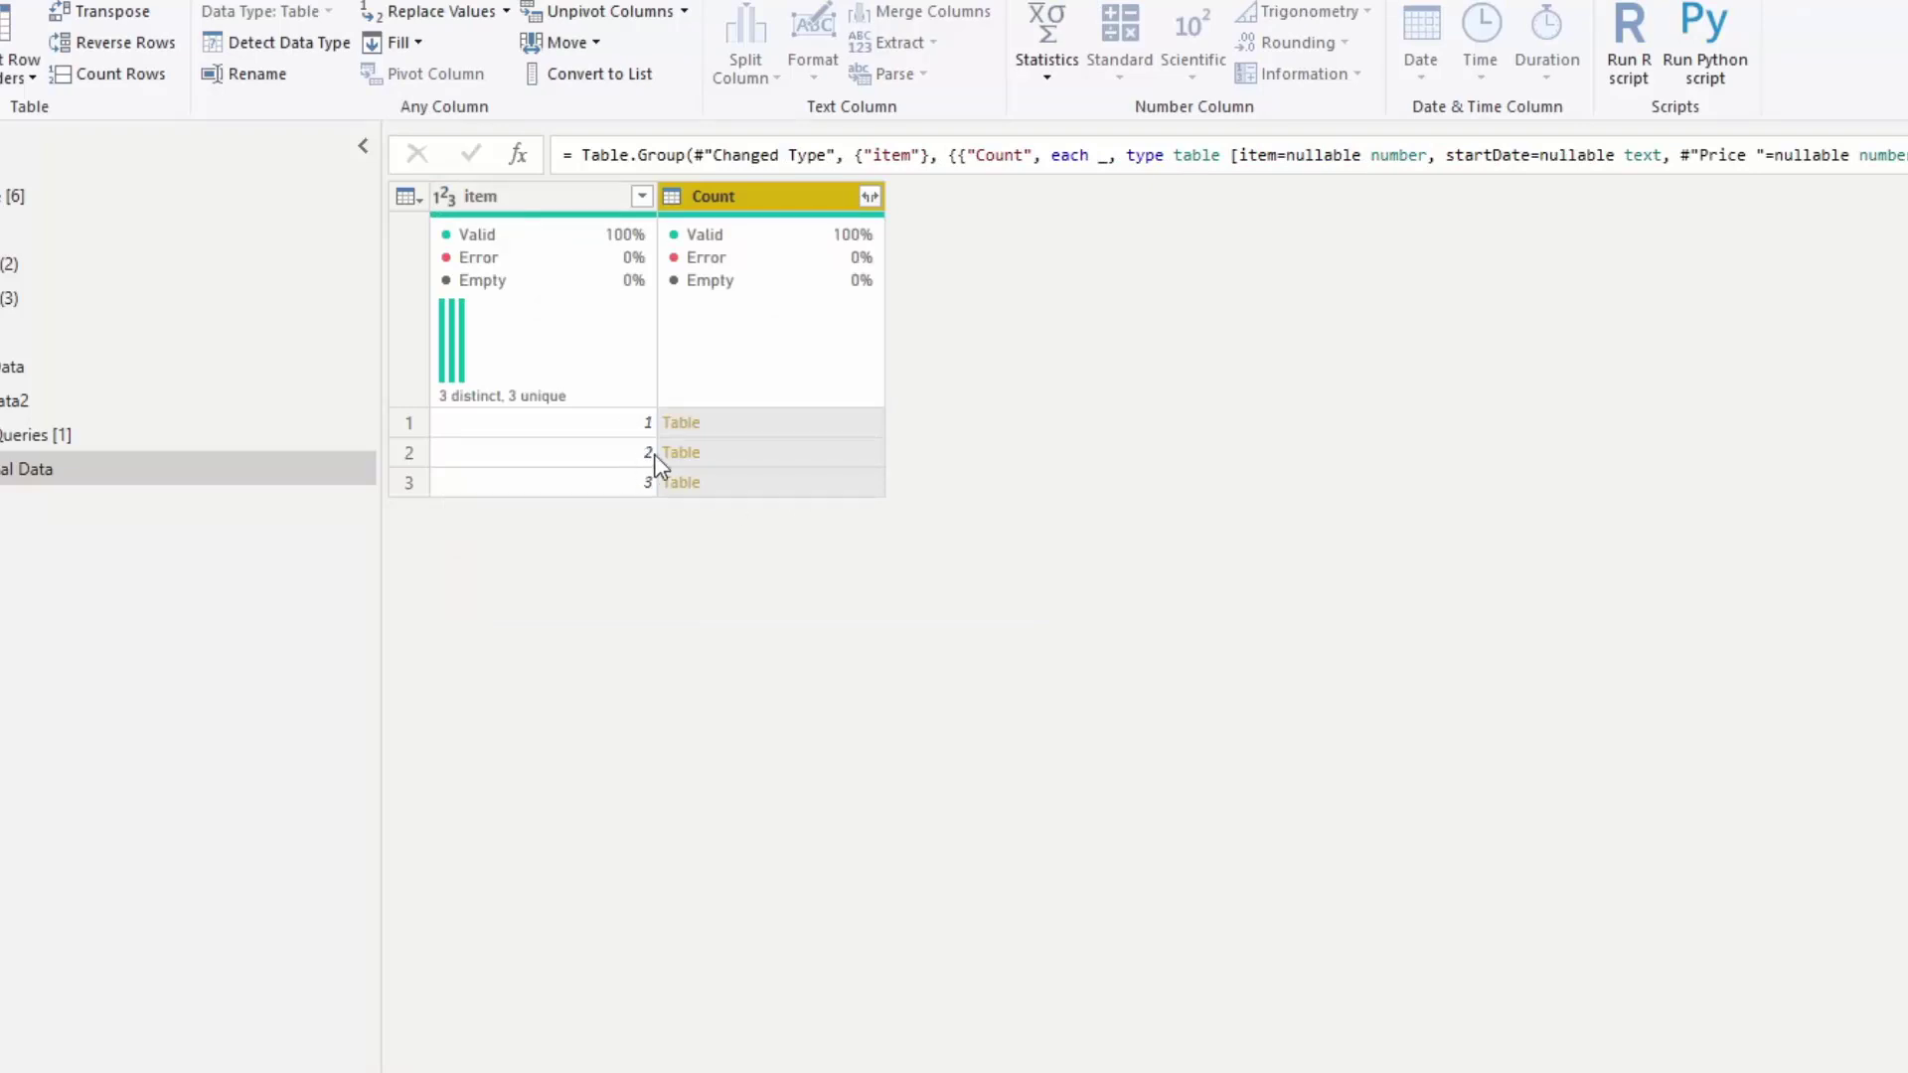
left_click(821, 429)
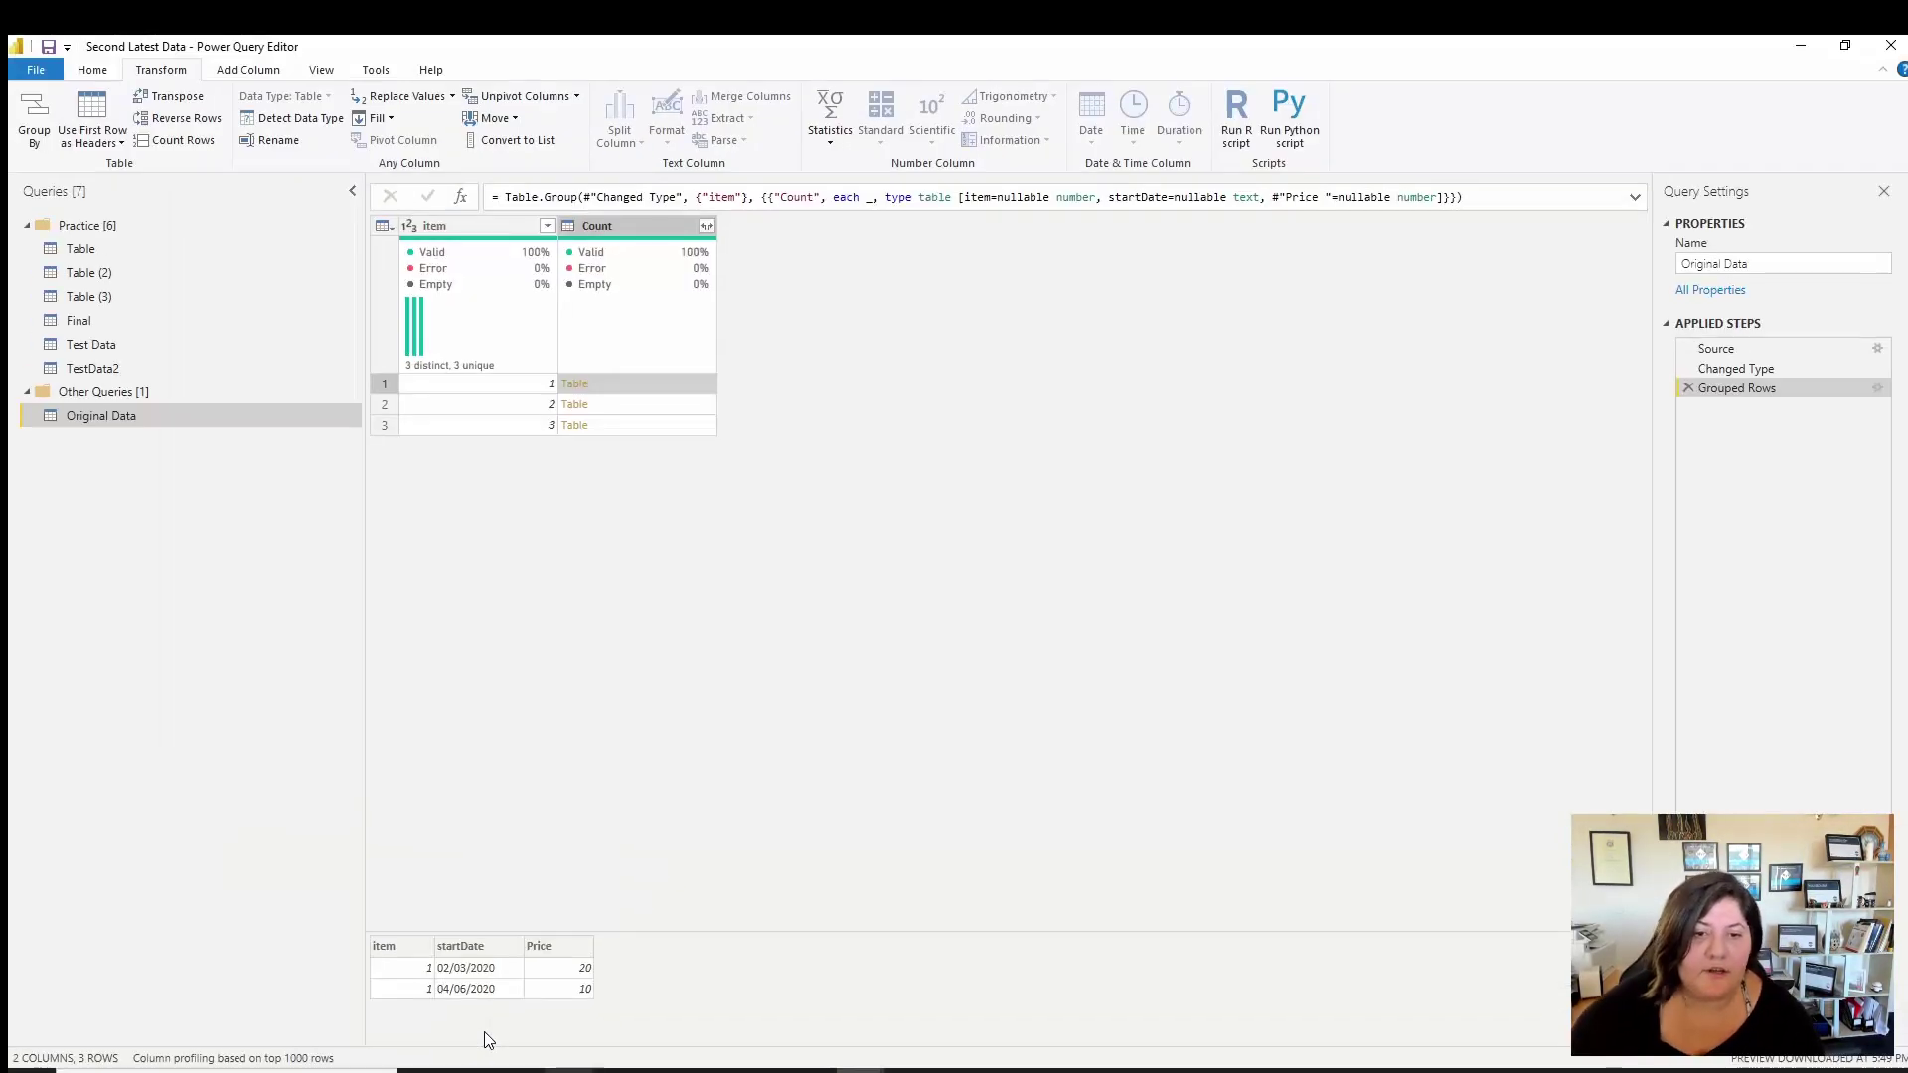
left_click(697, 408)
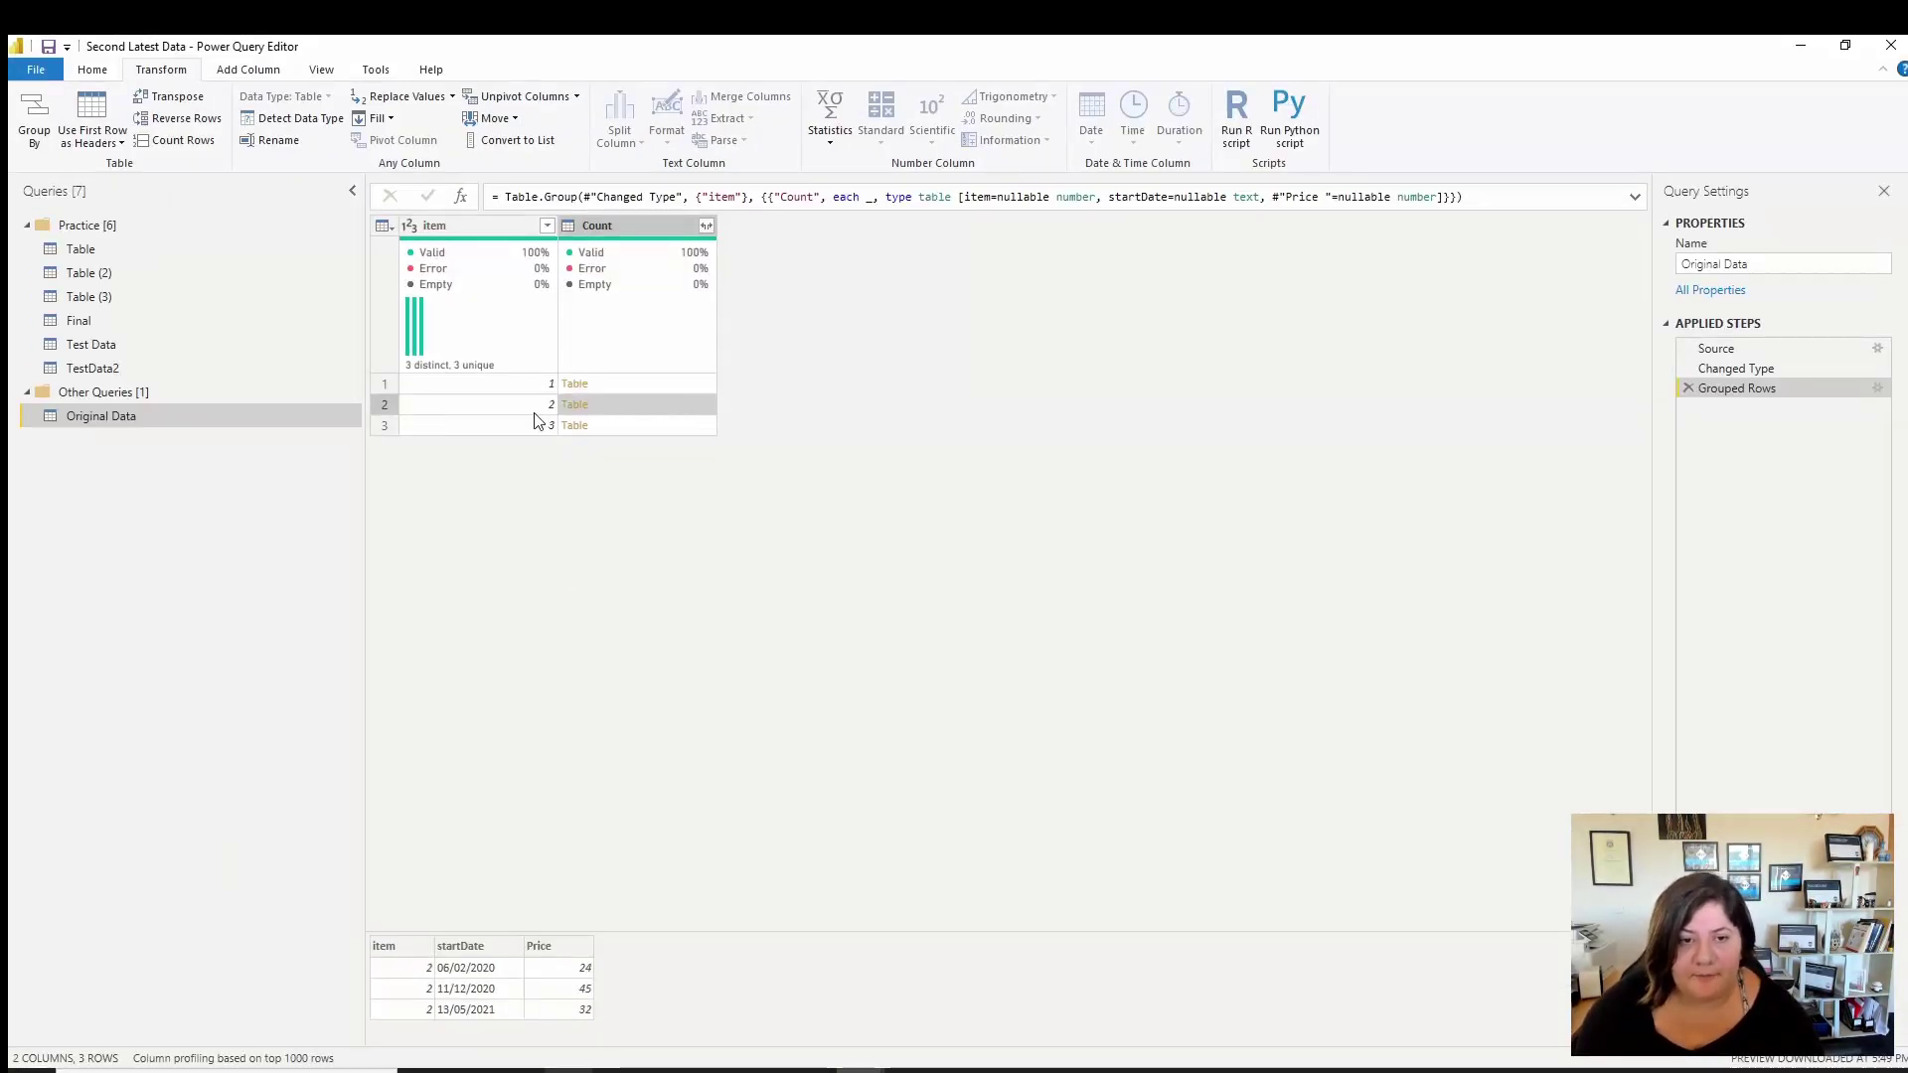
left_click(651, 427)
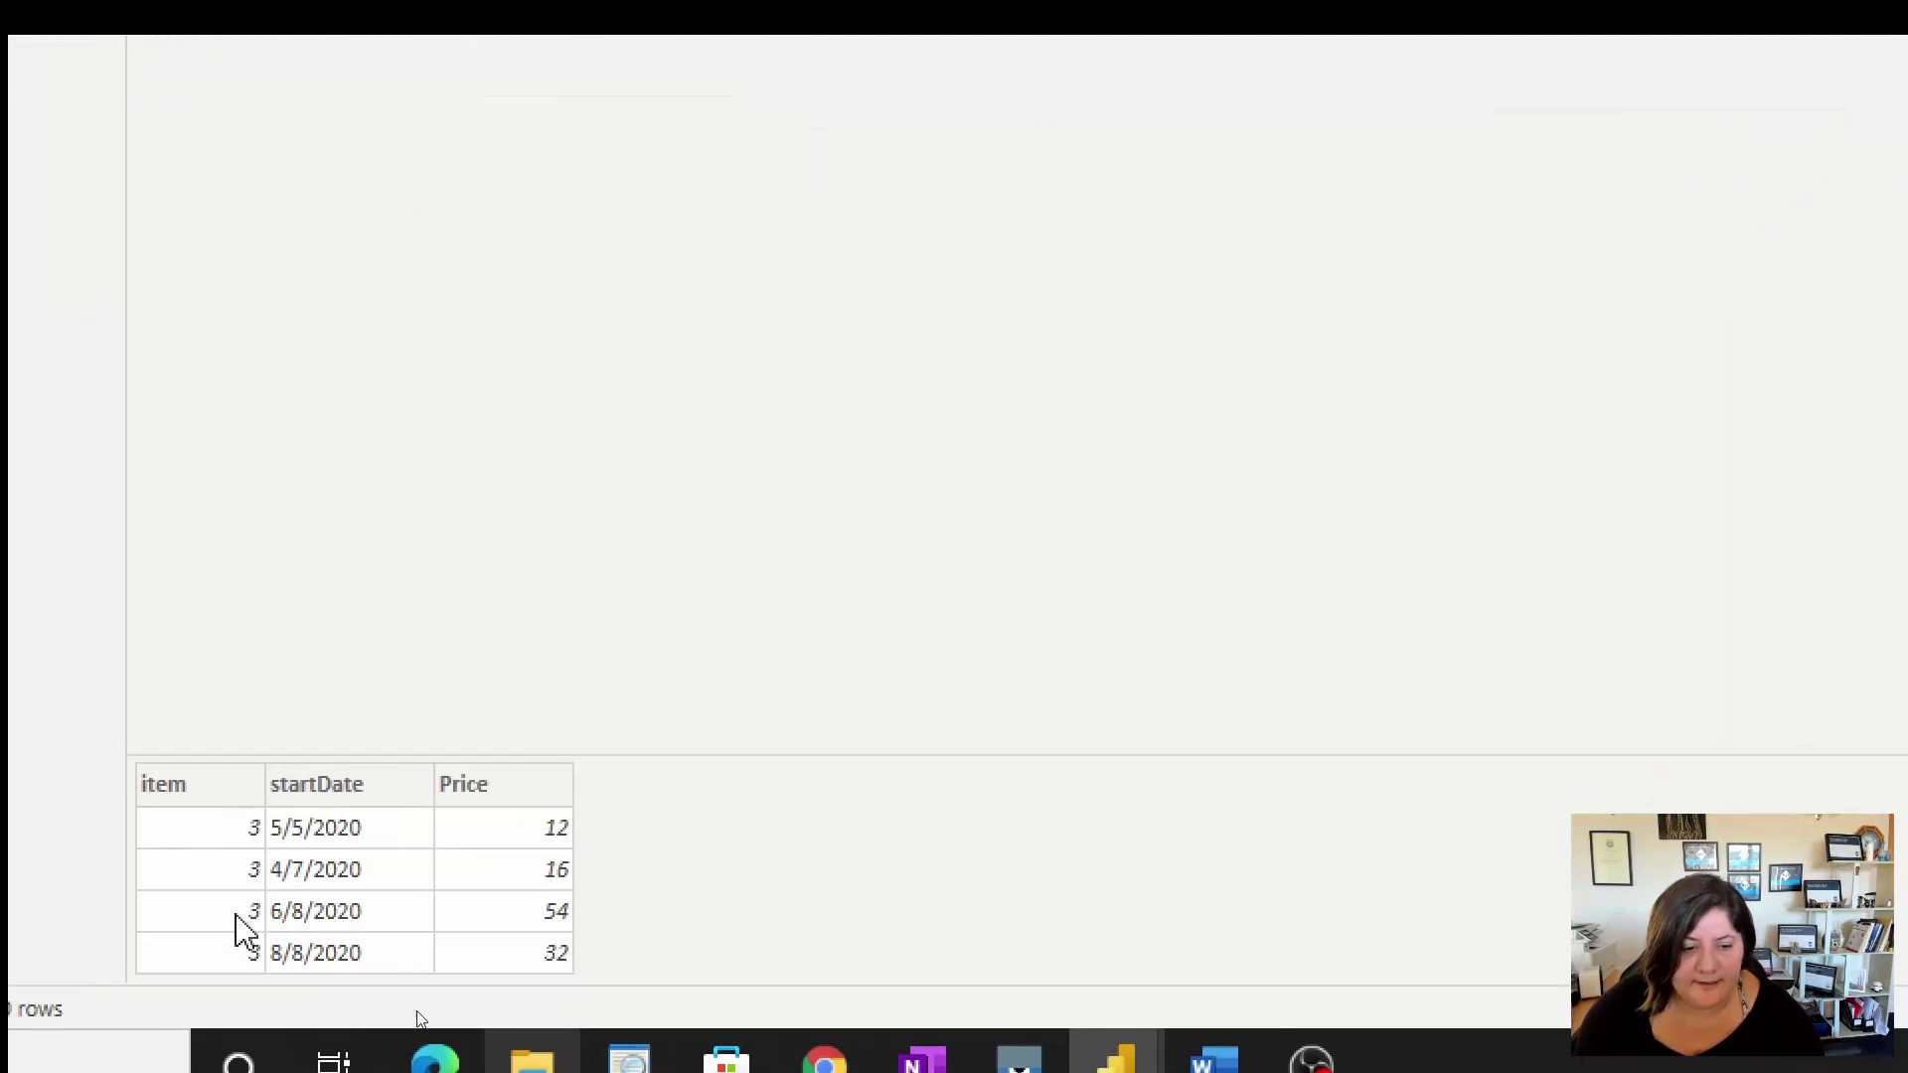
left_click(544, 903)
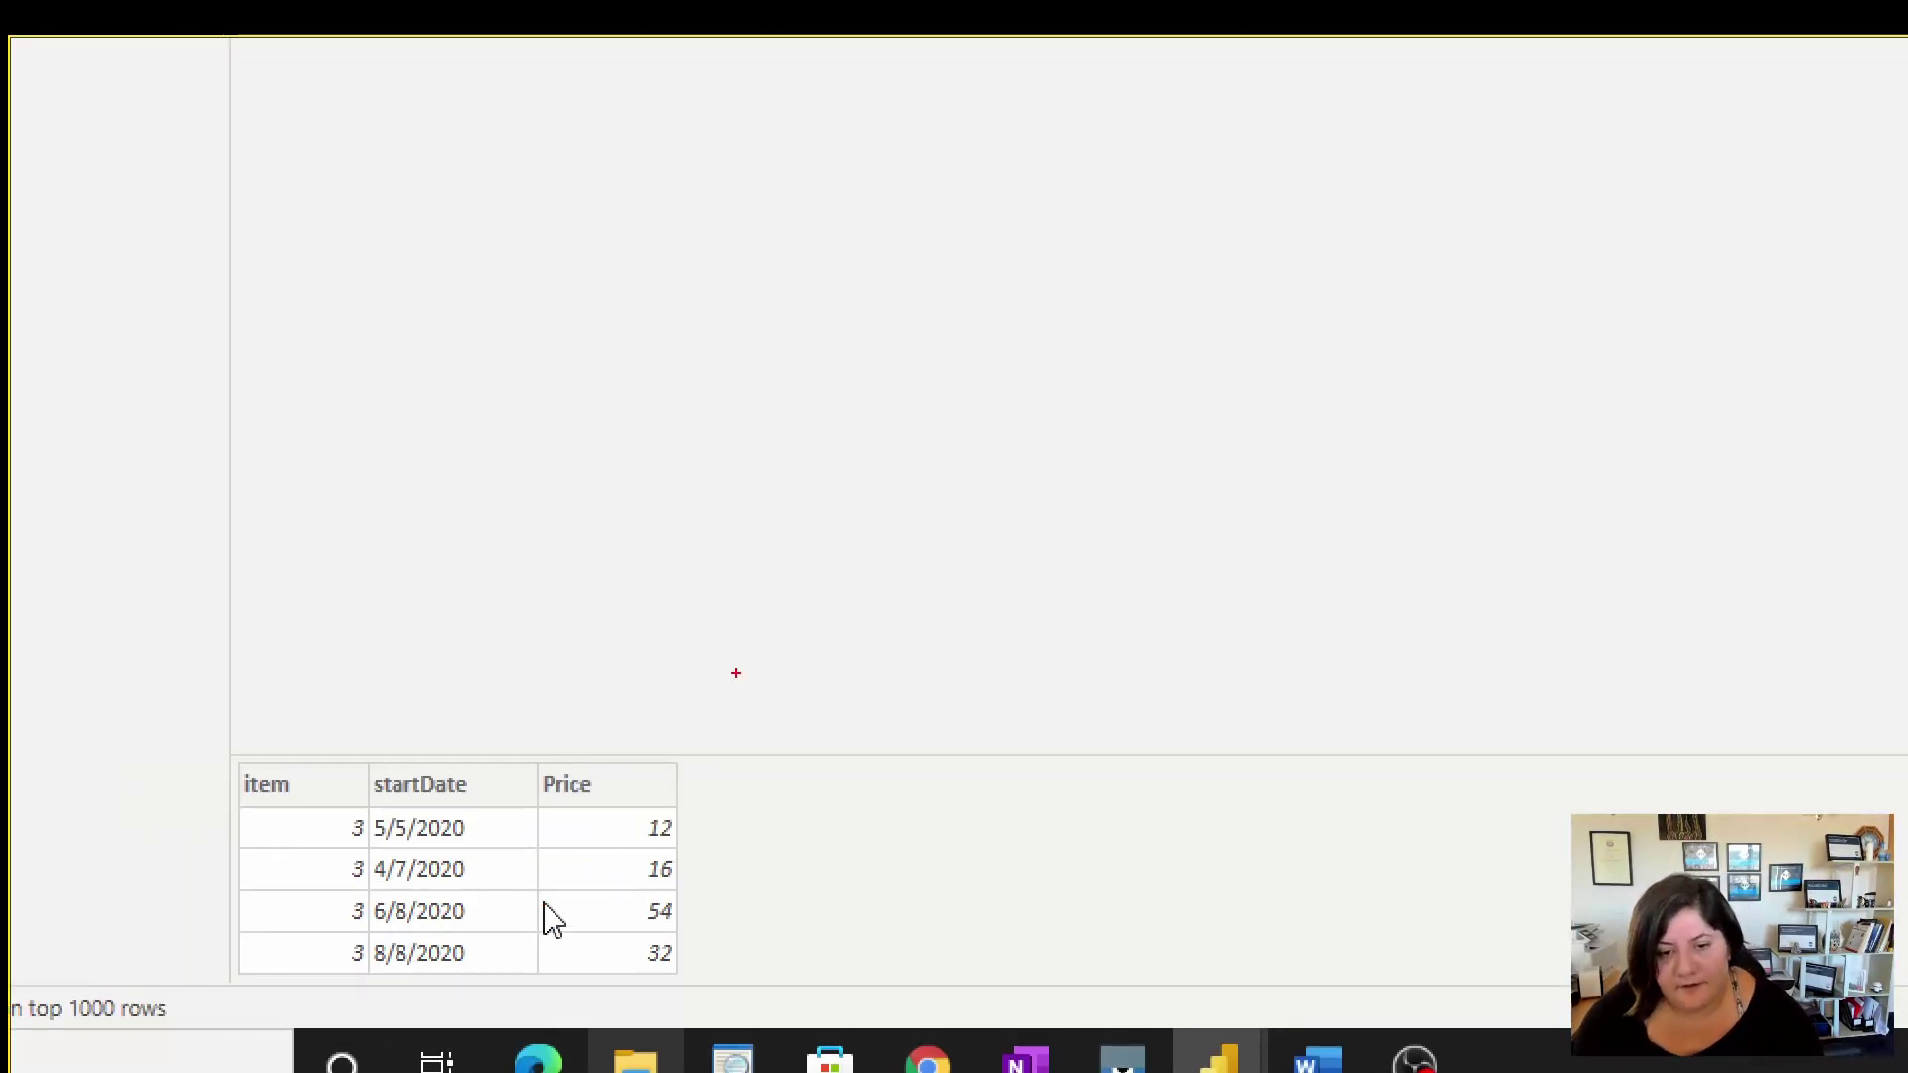
mouse_move(736, 672)
left_mouse_down()
mouse_move(811, 658)
mouse_move(833, 707)
mouse_move(847, 678)
mouse_move(861, 702)
mouse_move(836, 700)
mouse_move(846, 682)
mouse_move(932, 655)
mouse_move(928, 700)
left_mouse_up()
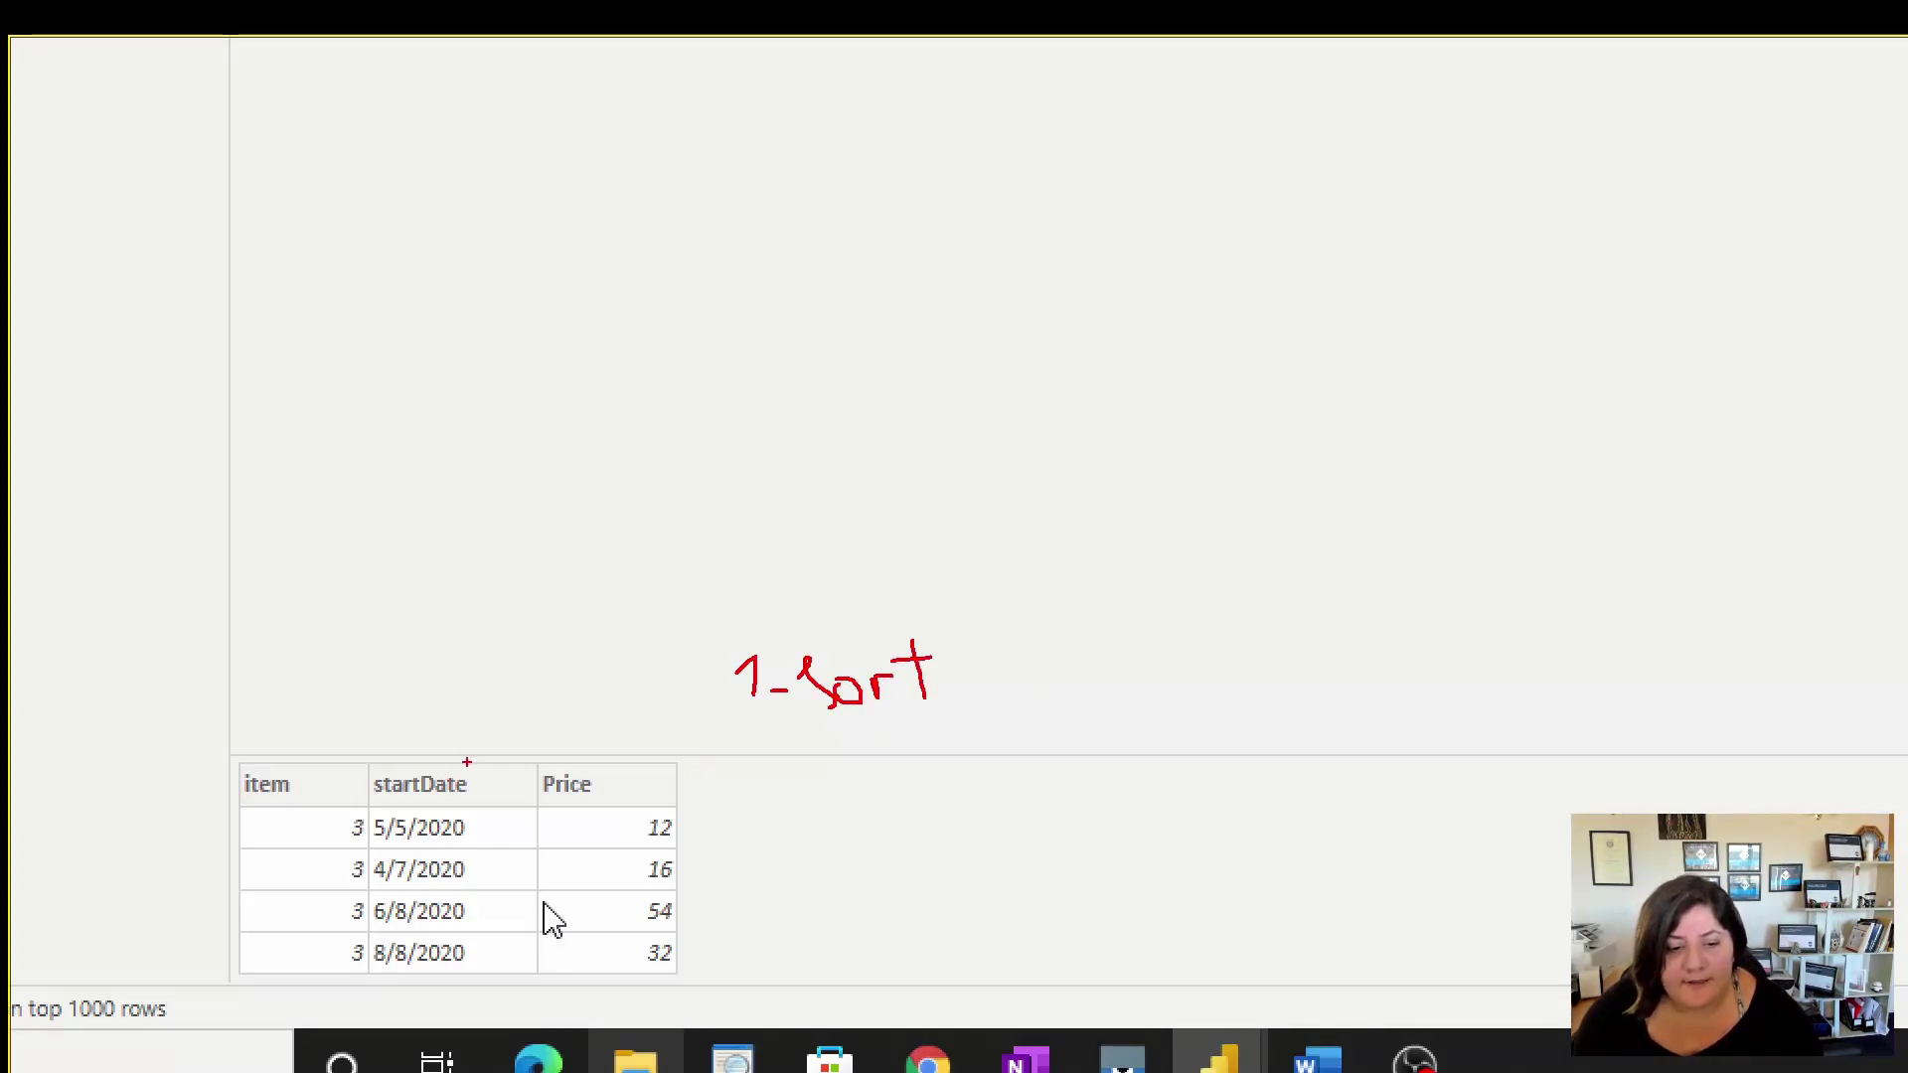
mouse_move(1029, 641)
left_mouse_down()
mouse_move(1019, 668)
mouse_move(1056, 691)
mouse_move(1096, 701)
mouse_move(1178, 649)
mouse_move(1172, 685)
mouse_move(1212, 694)
left_mouse_up()
mouse_move(1202, 641)
left_mouse_down()
mouse_move(1270, 682)
mouse_move(1224, 701)
left_mouse_up()
left_click_drag(1284, 676, 1337, 640)
mouse_move(1324, 641)
left_mouse_down()
mouse_move(1327, 697)
mouse_move(1354, 671)
mouse_move(1398, 700)
left_mouse_up()
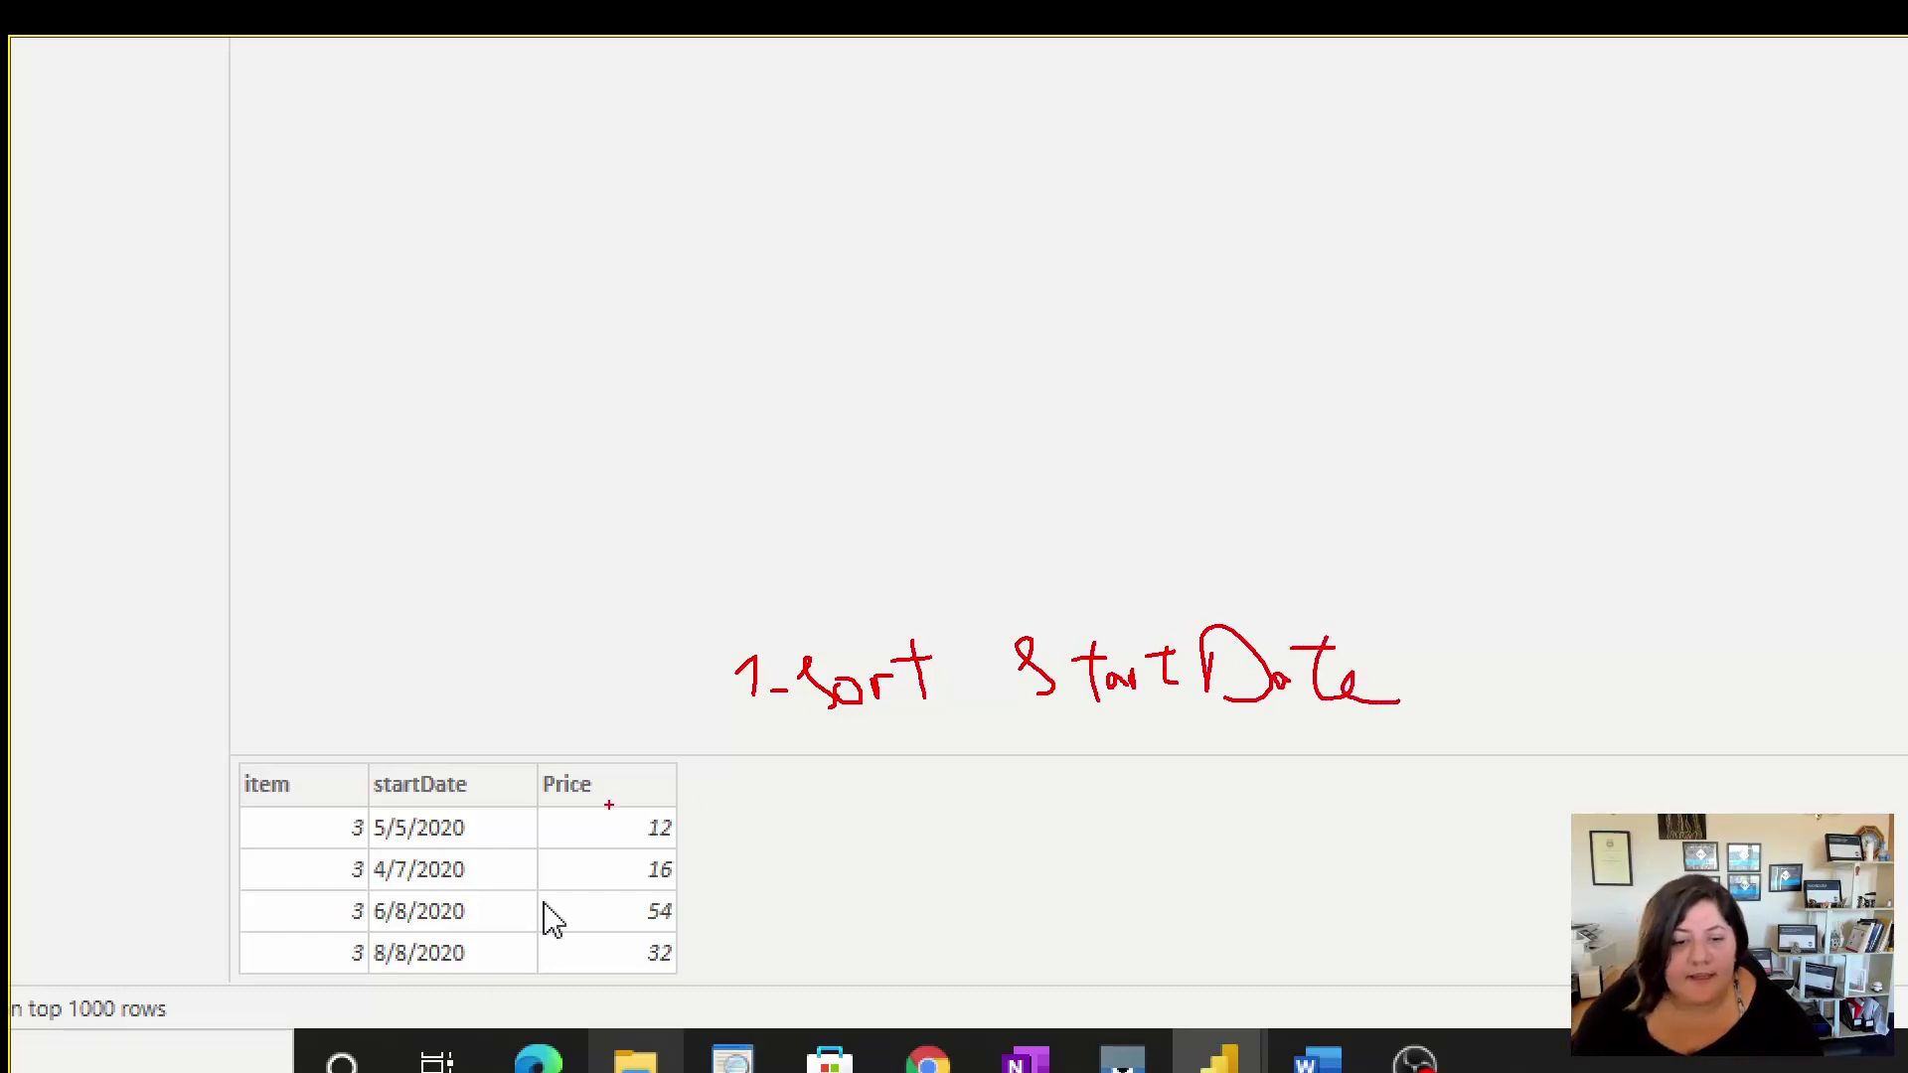
mouse_move(748, 754)
left_mouse_down()
mouse_move(755, 787)
mouse_move(790, 790)
left_mouse_up()
mouse_move(814, 790)
left_mouse_down()
mouse_move(865, 785)
mouse_move(910, 746)
mouse_move(908, 781)
mouse_move(938, 753)
left_mouse_up()
mouse_move(950, 767)
left_mouse_down()
mouse_move(952, 807)
mouse_move(1010, 736)
mouse_move(1010, 767)
left_mouse_up()
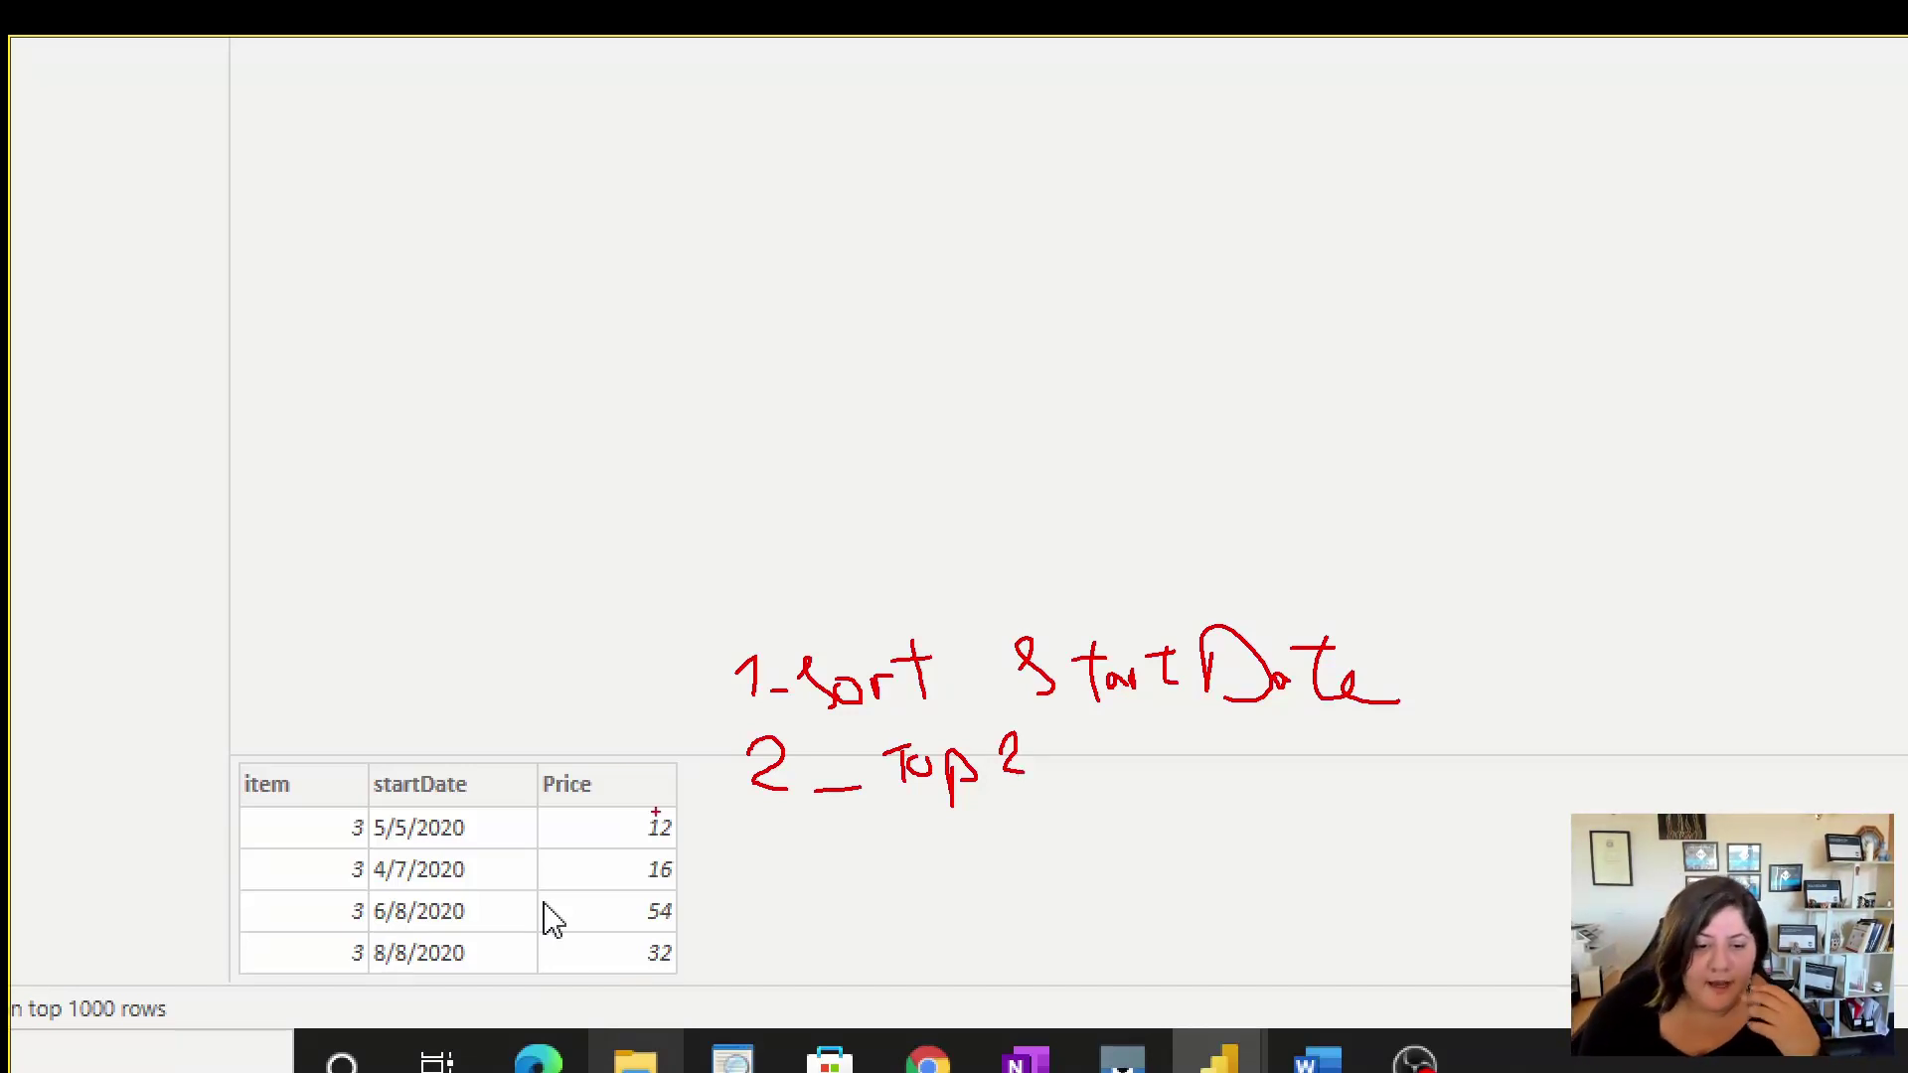
left_click_drag(760, 833, 824, 875)
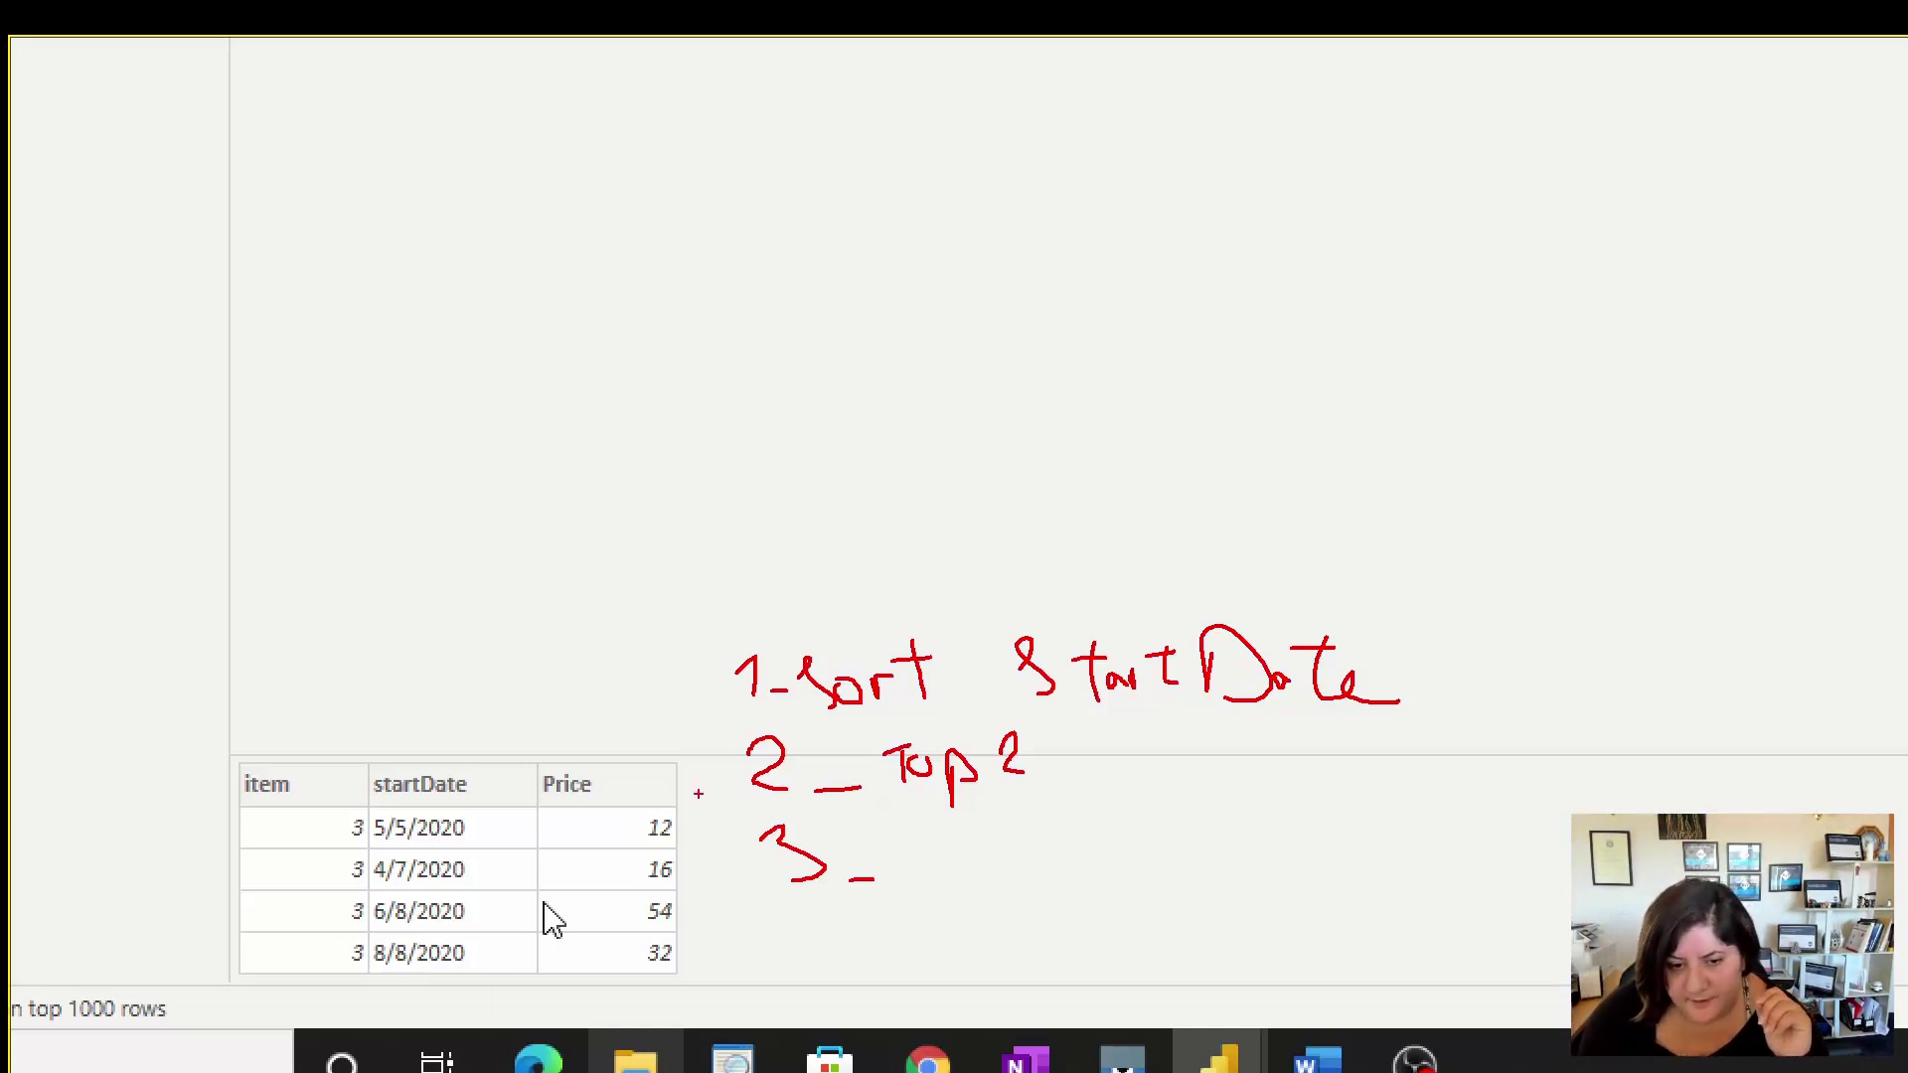
mouse_move(793, 617)
left_mouse_down()
mouse_move(1417, 644)
mouse_move(1335, 897)
mouse_move(1008, 924)
mouse_move(753, 879)
mouse_move(731, 692)
mouse_move(870, 622)
mouse_move(724, 517)
mouse_move(557, 702)
left_mouse_up()
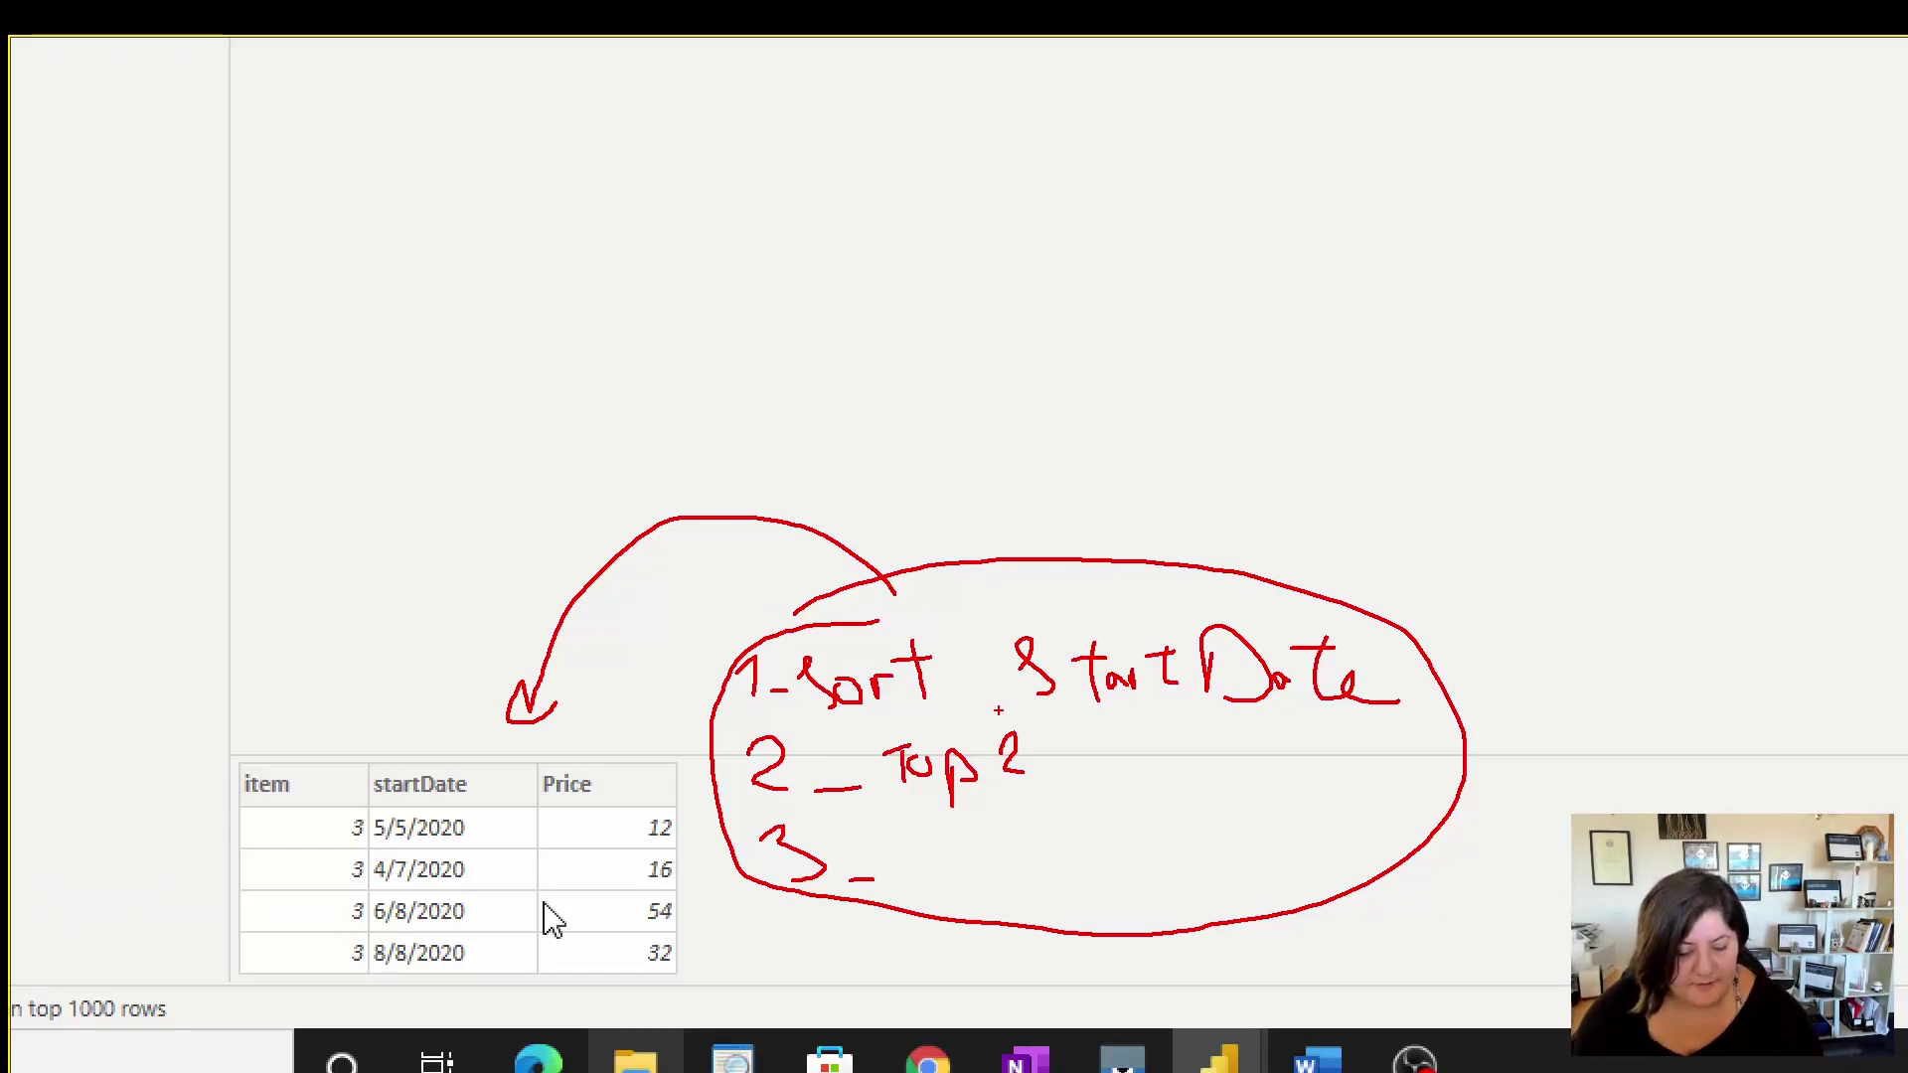
key("Escape")
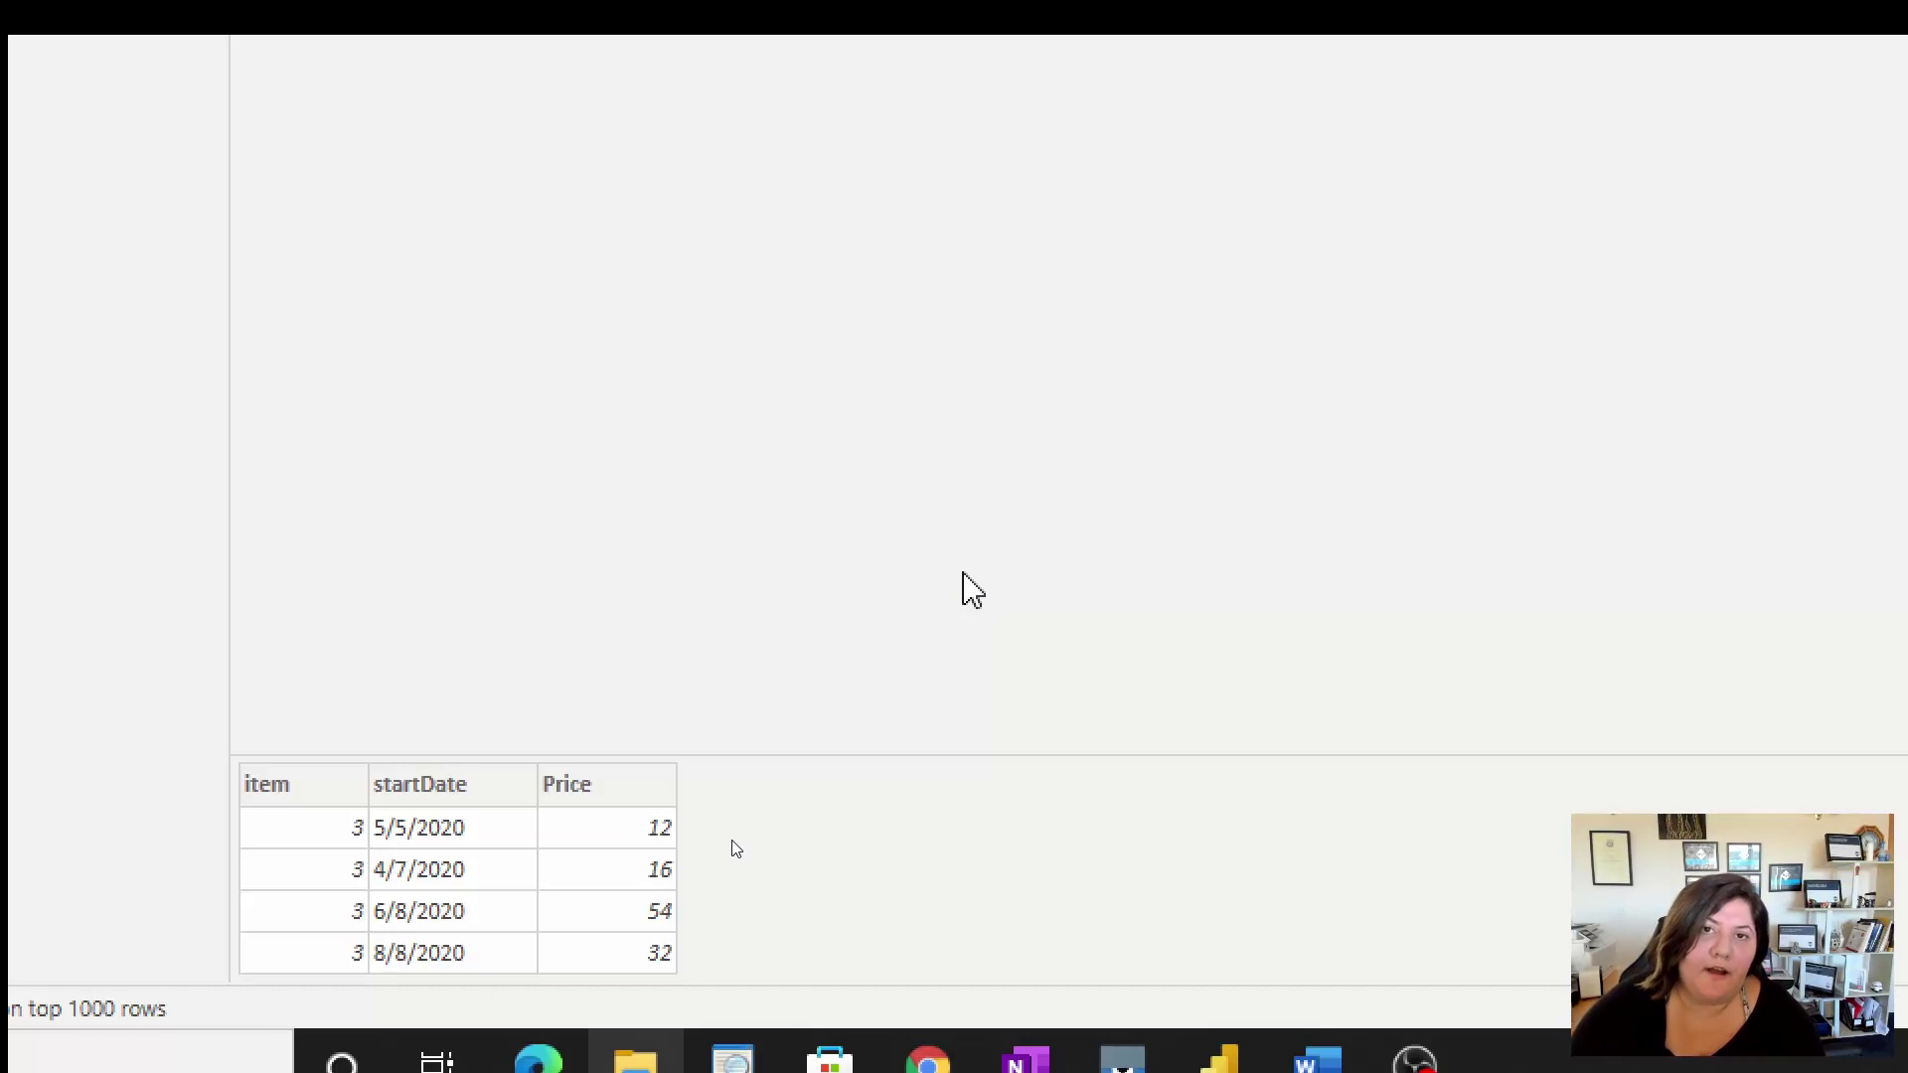
key("Escape")
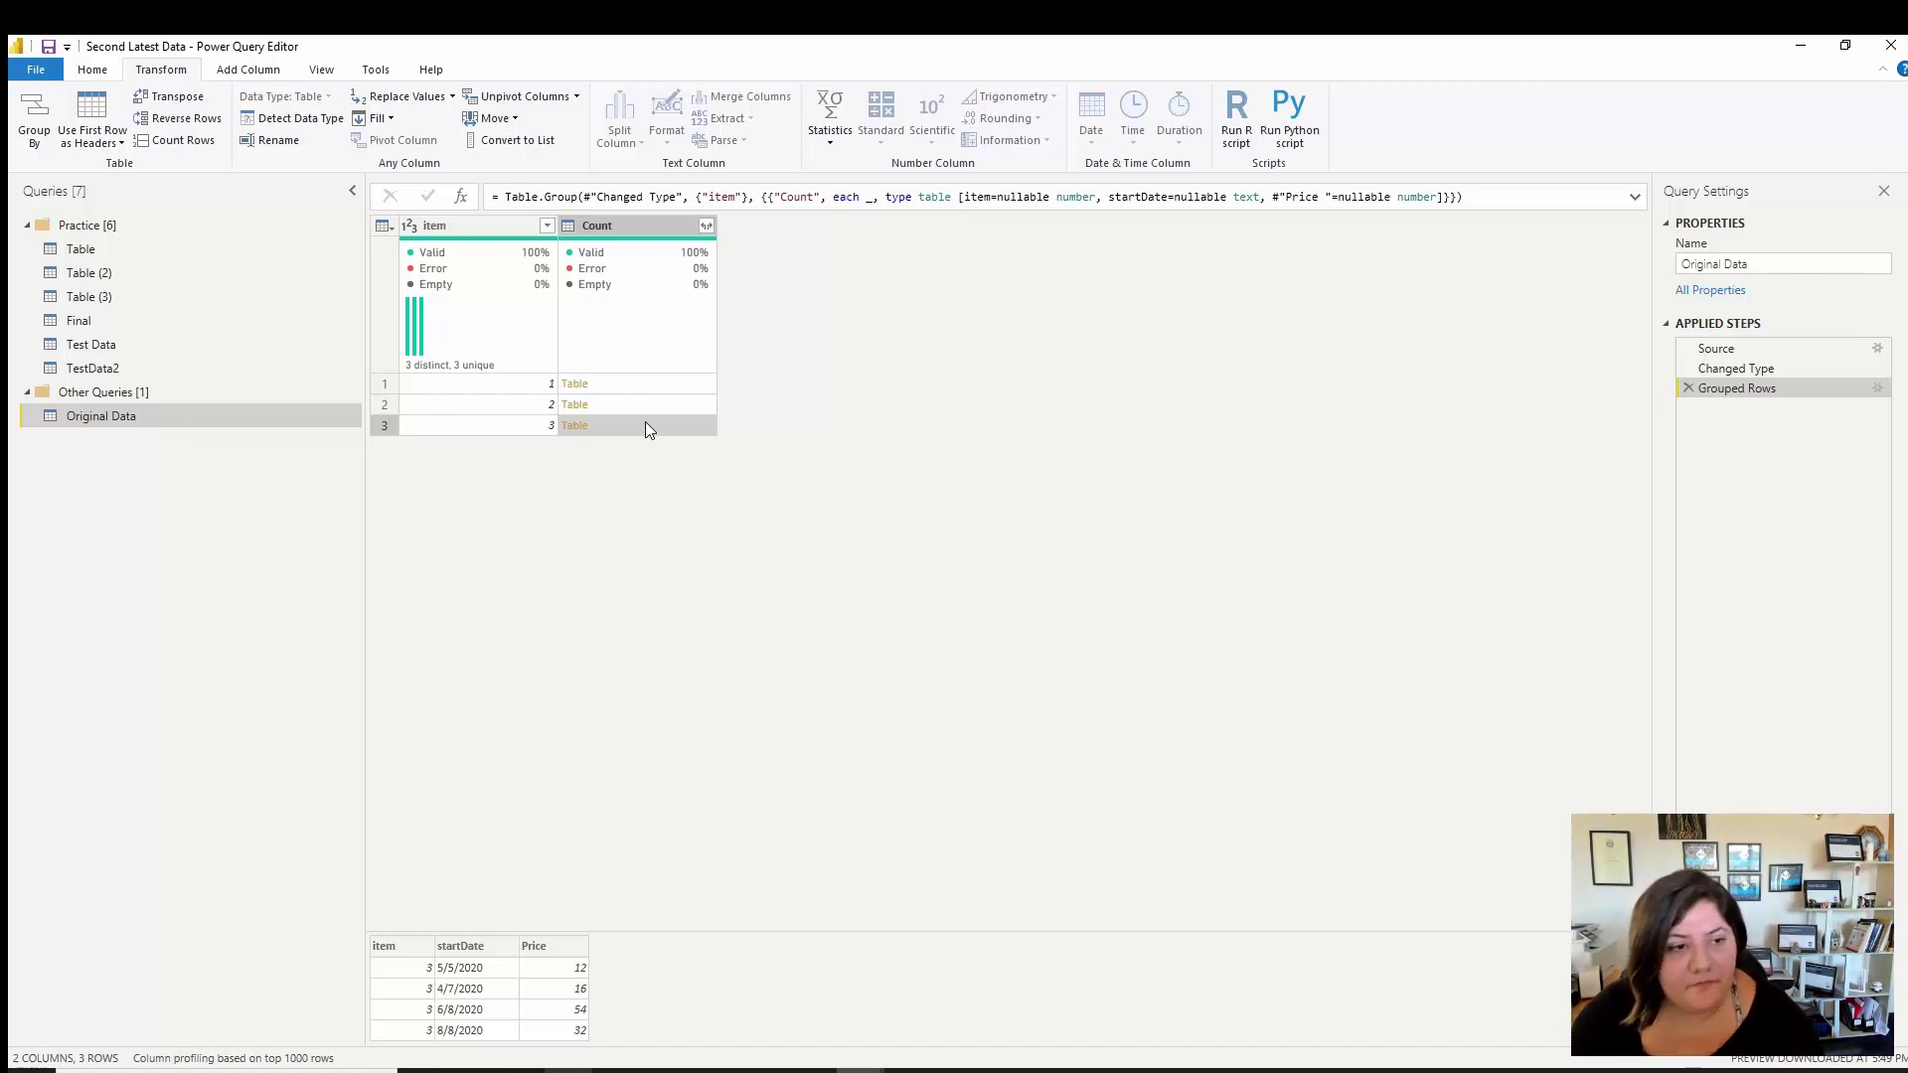
Step: Duplicate Original Data and delete the Grouped Rows step from the copy
right_click(179, 422)
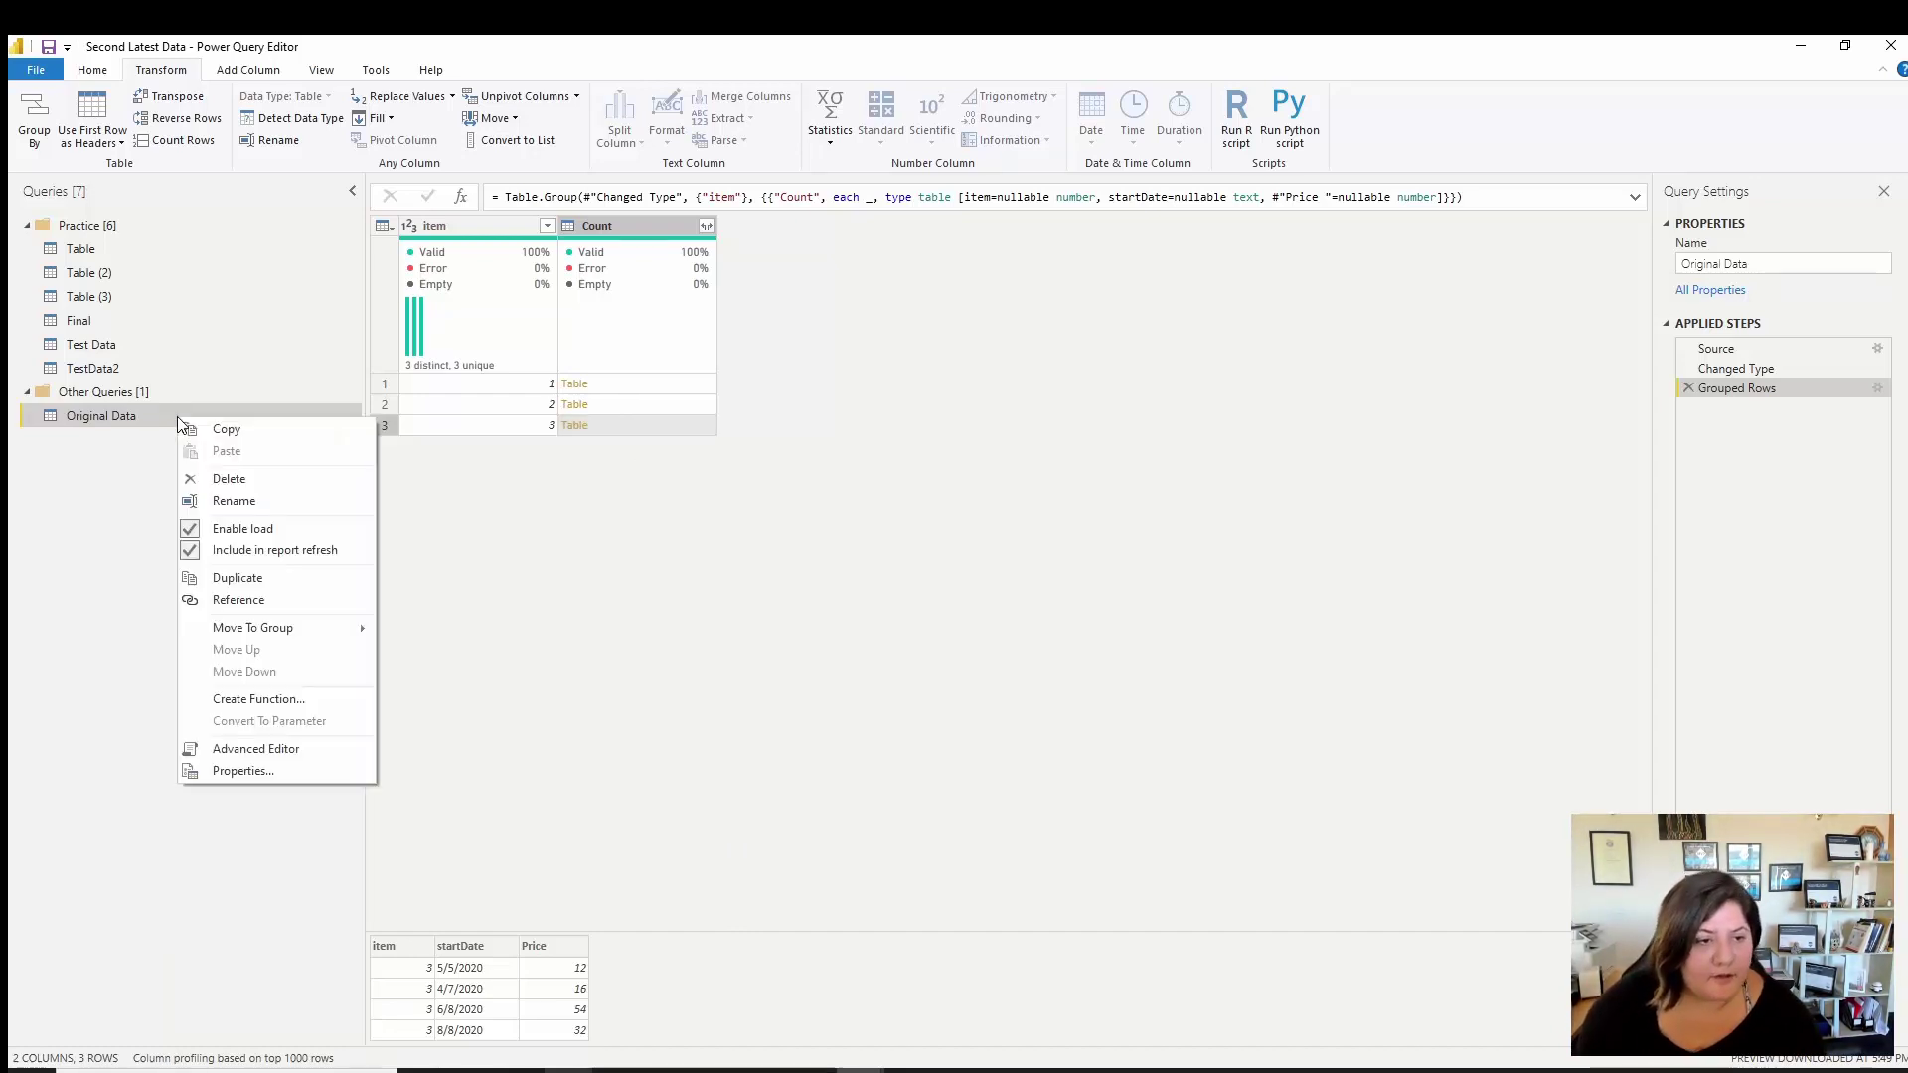
left_click(260, 582)
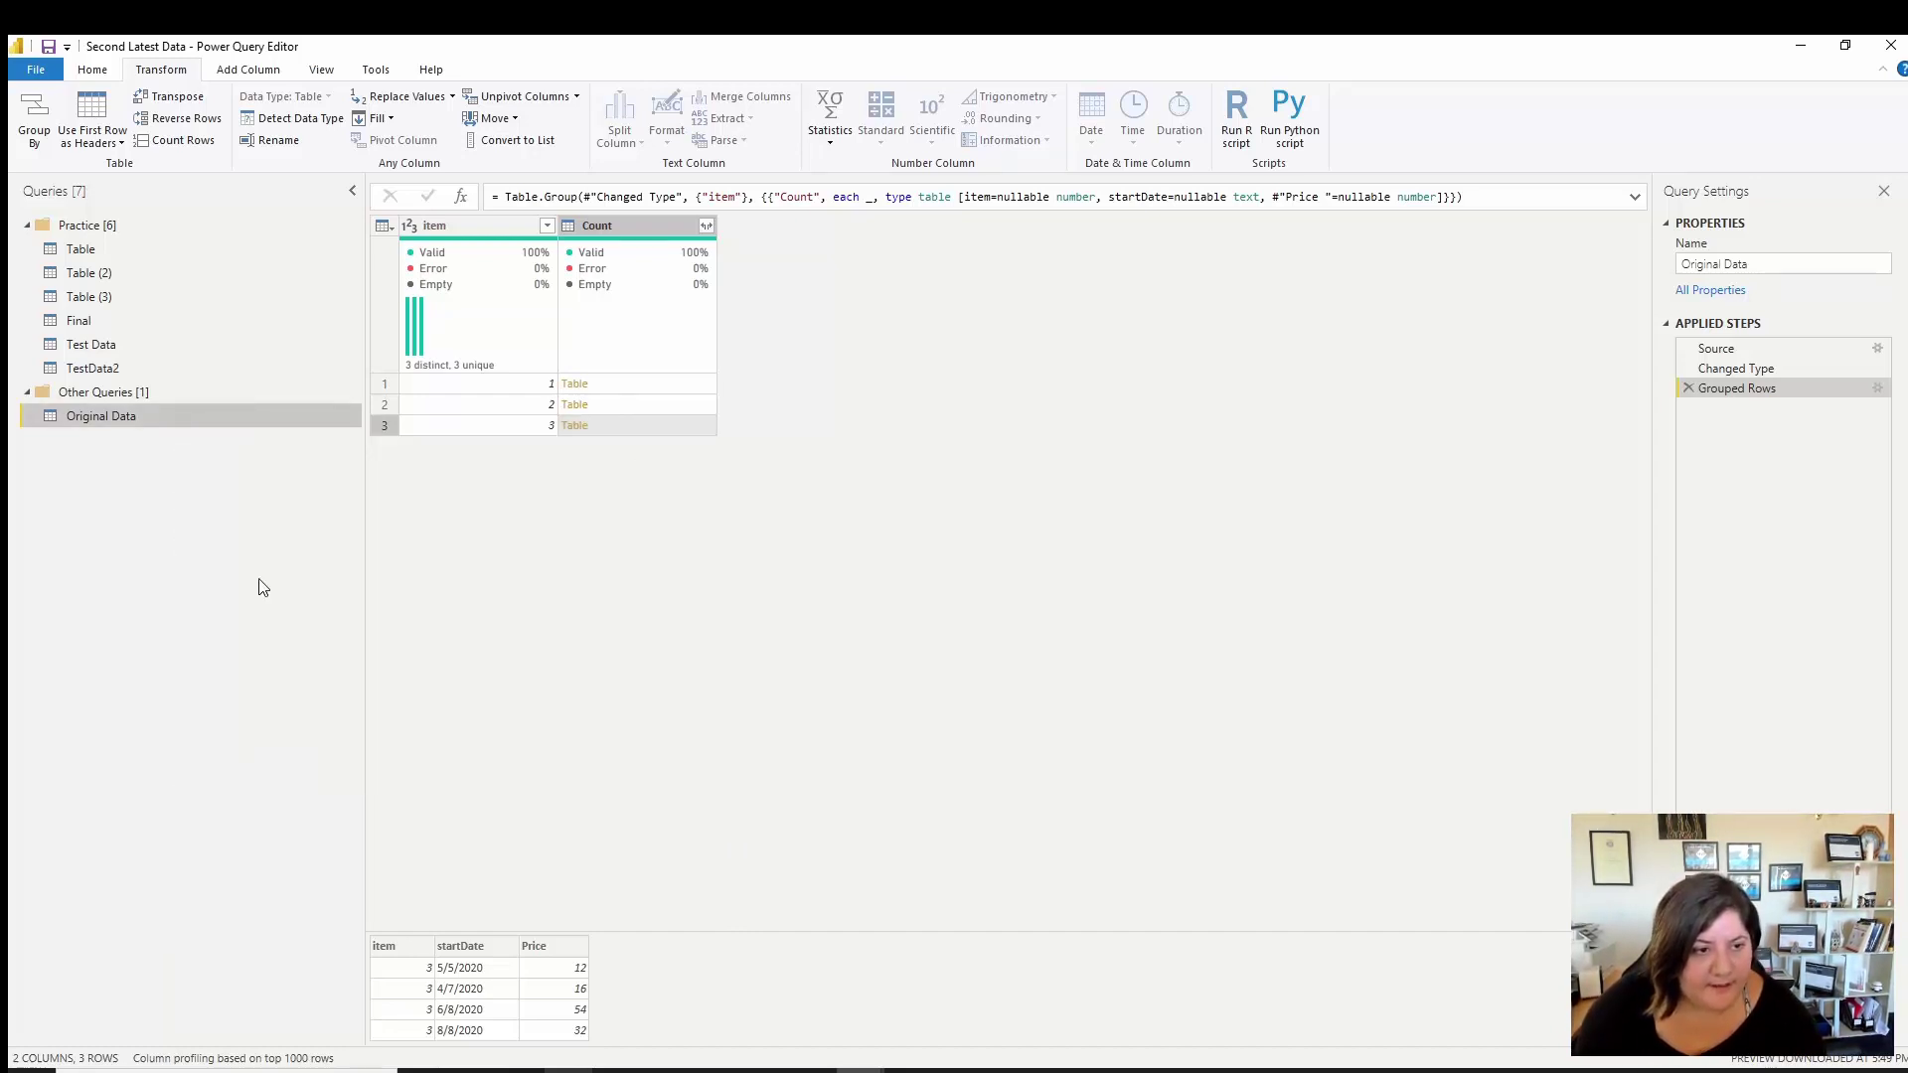
left_click(1687, 388)
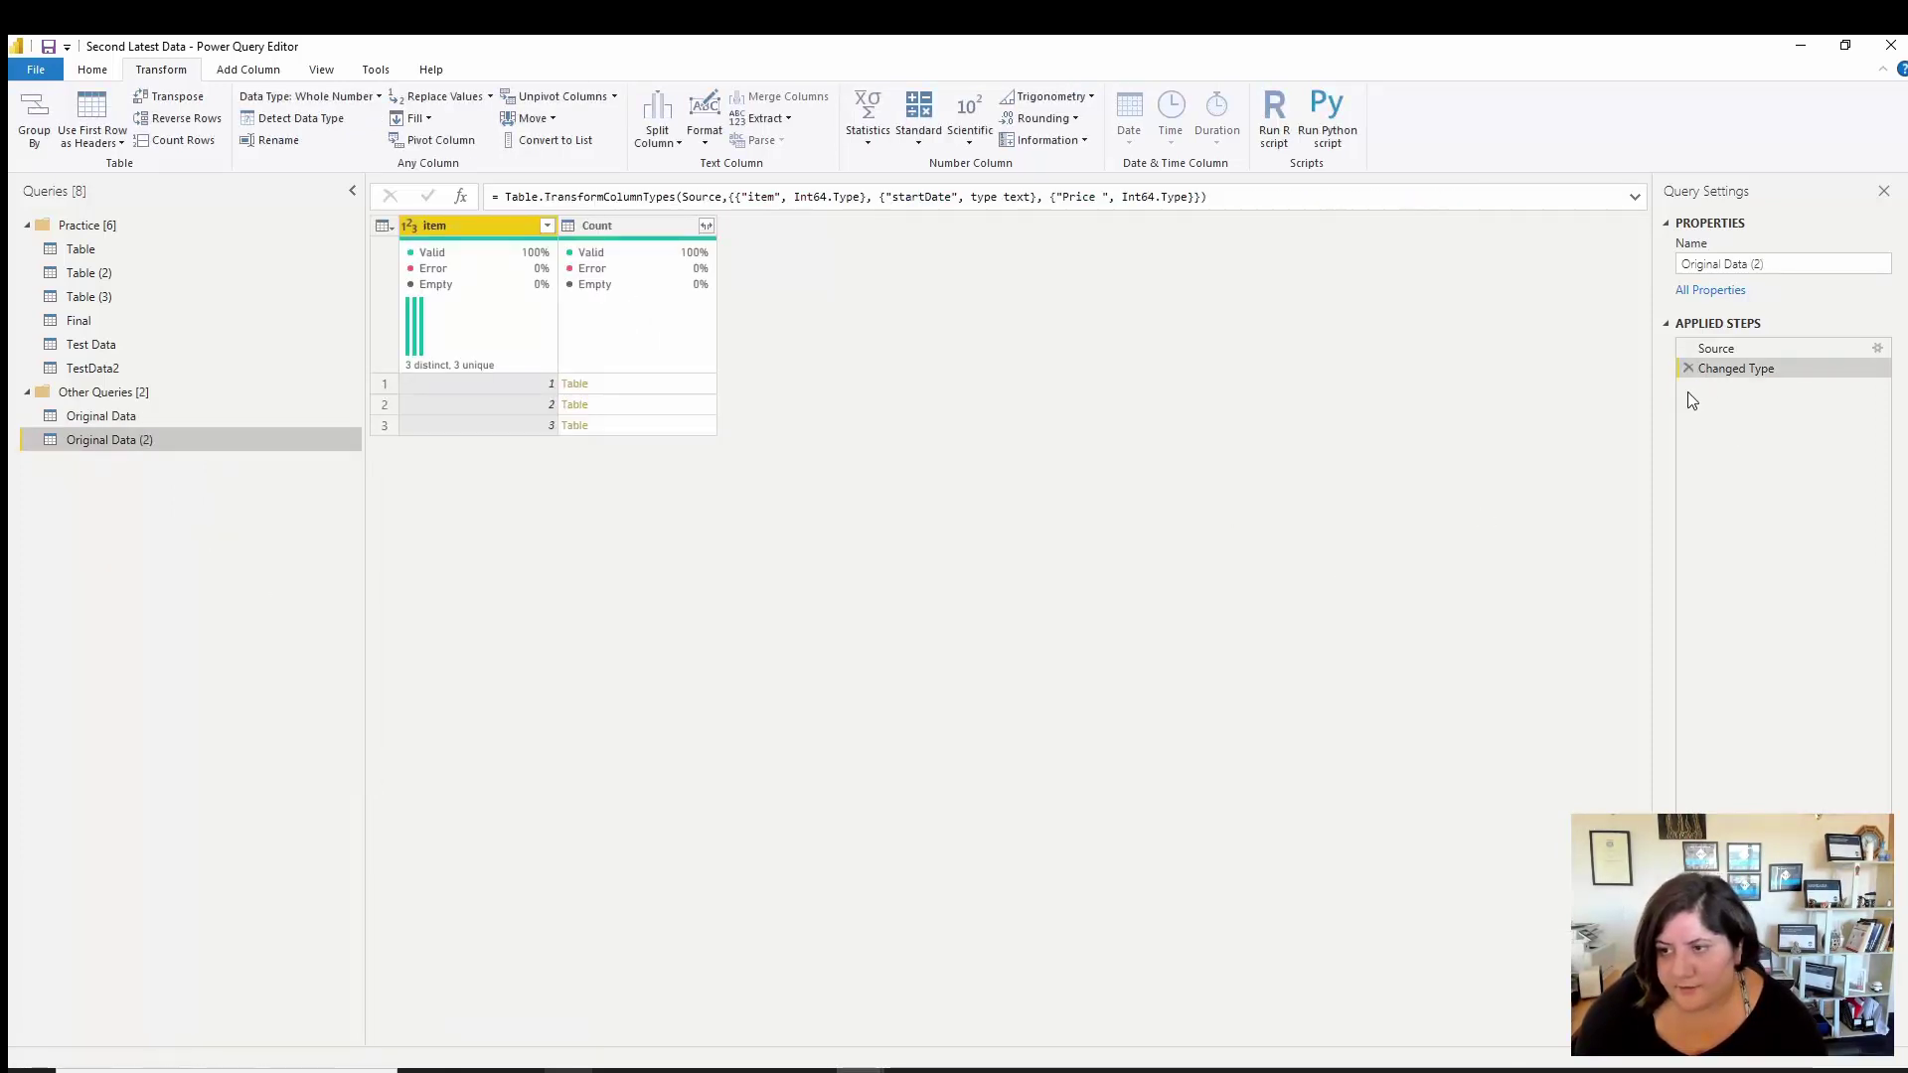
double_click(161, 441)
Step: Rename the copy 'Test practice', sort startDate descending, and copy the Sorted Rows formula
type("Tes")
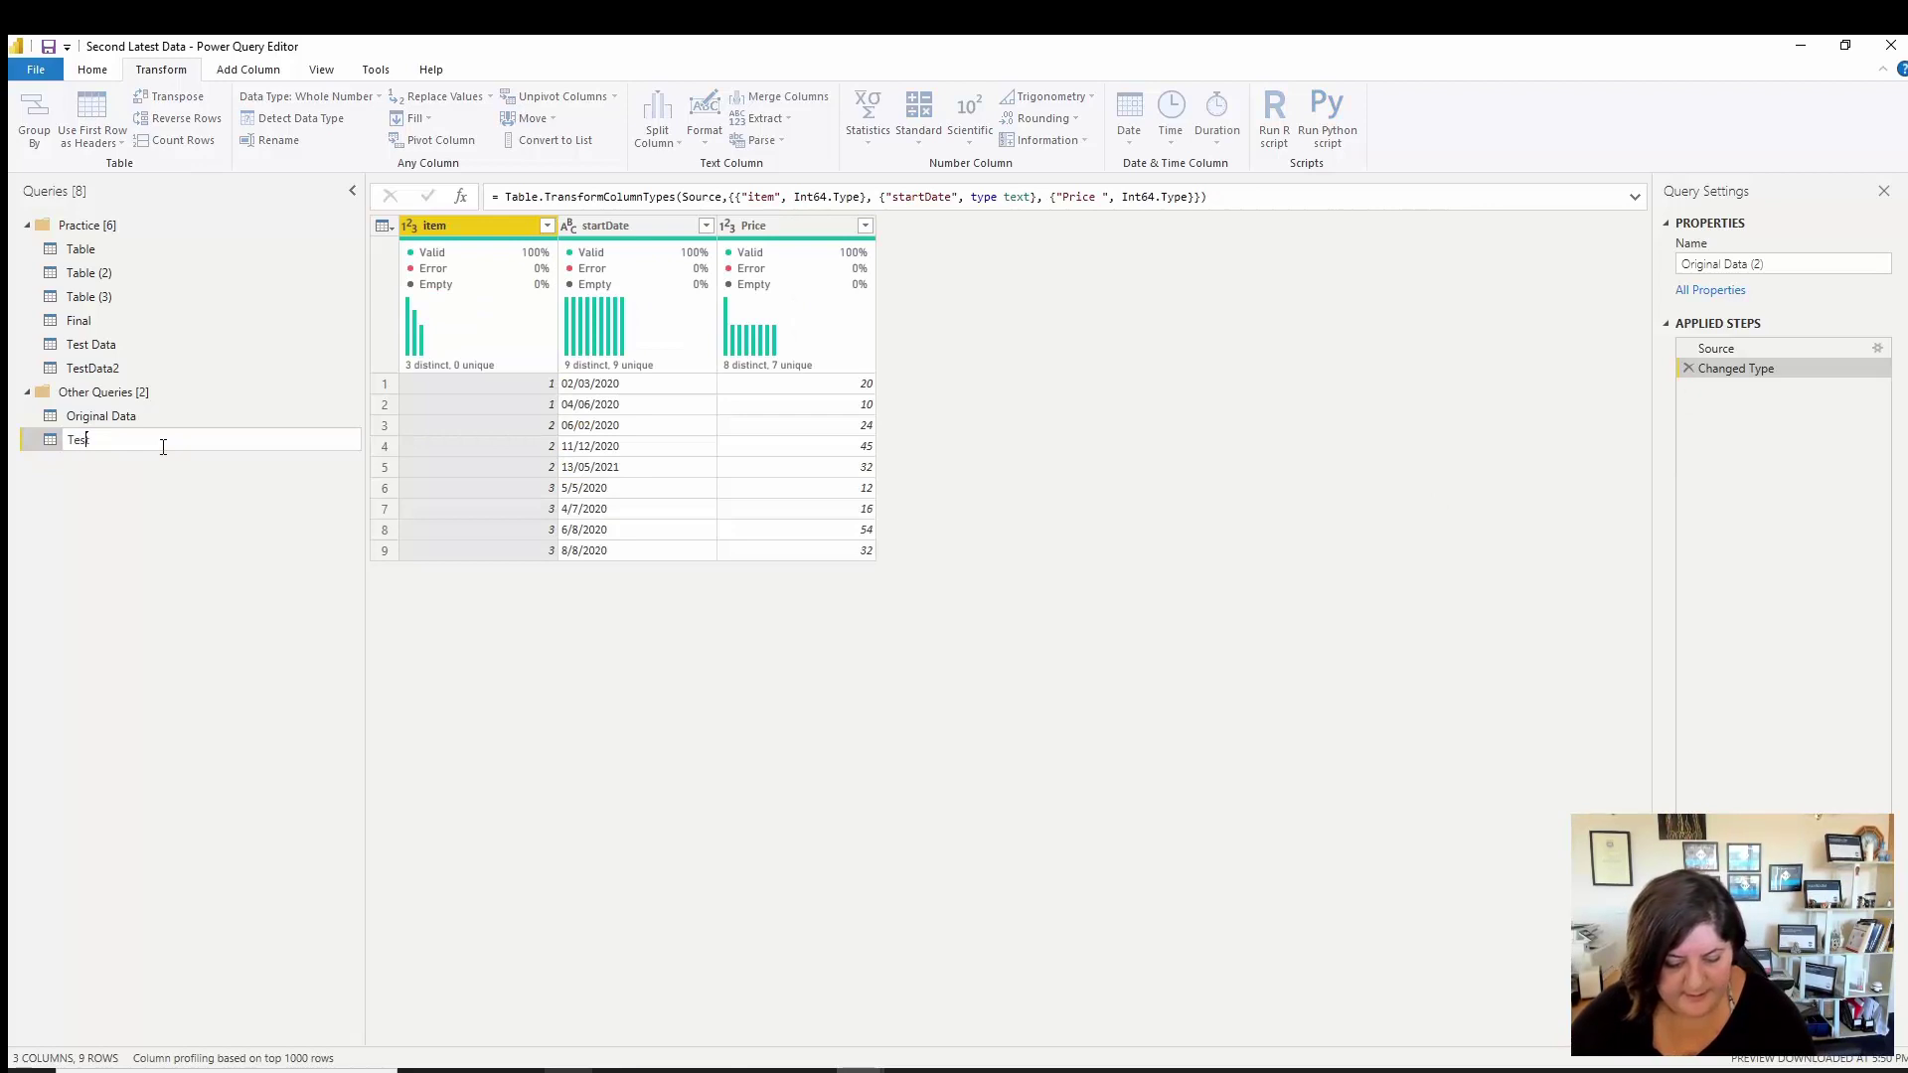
type("t ")
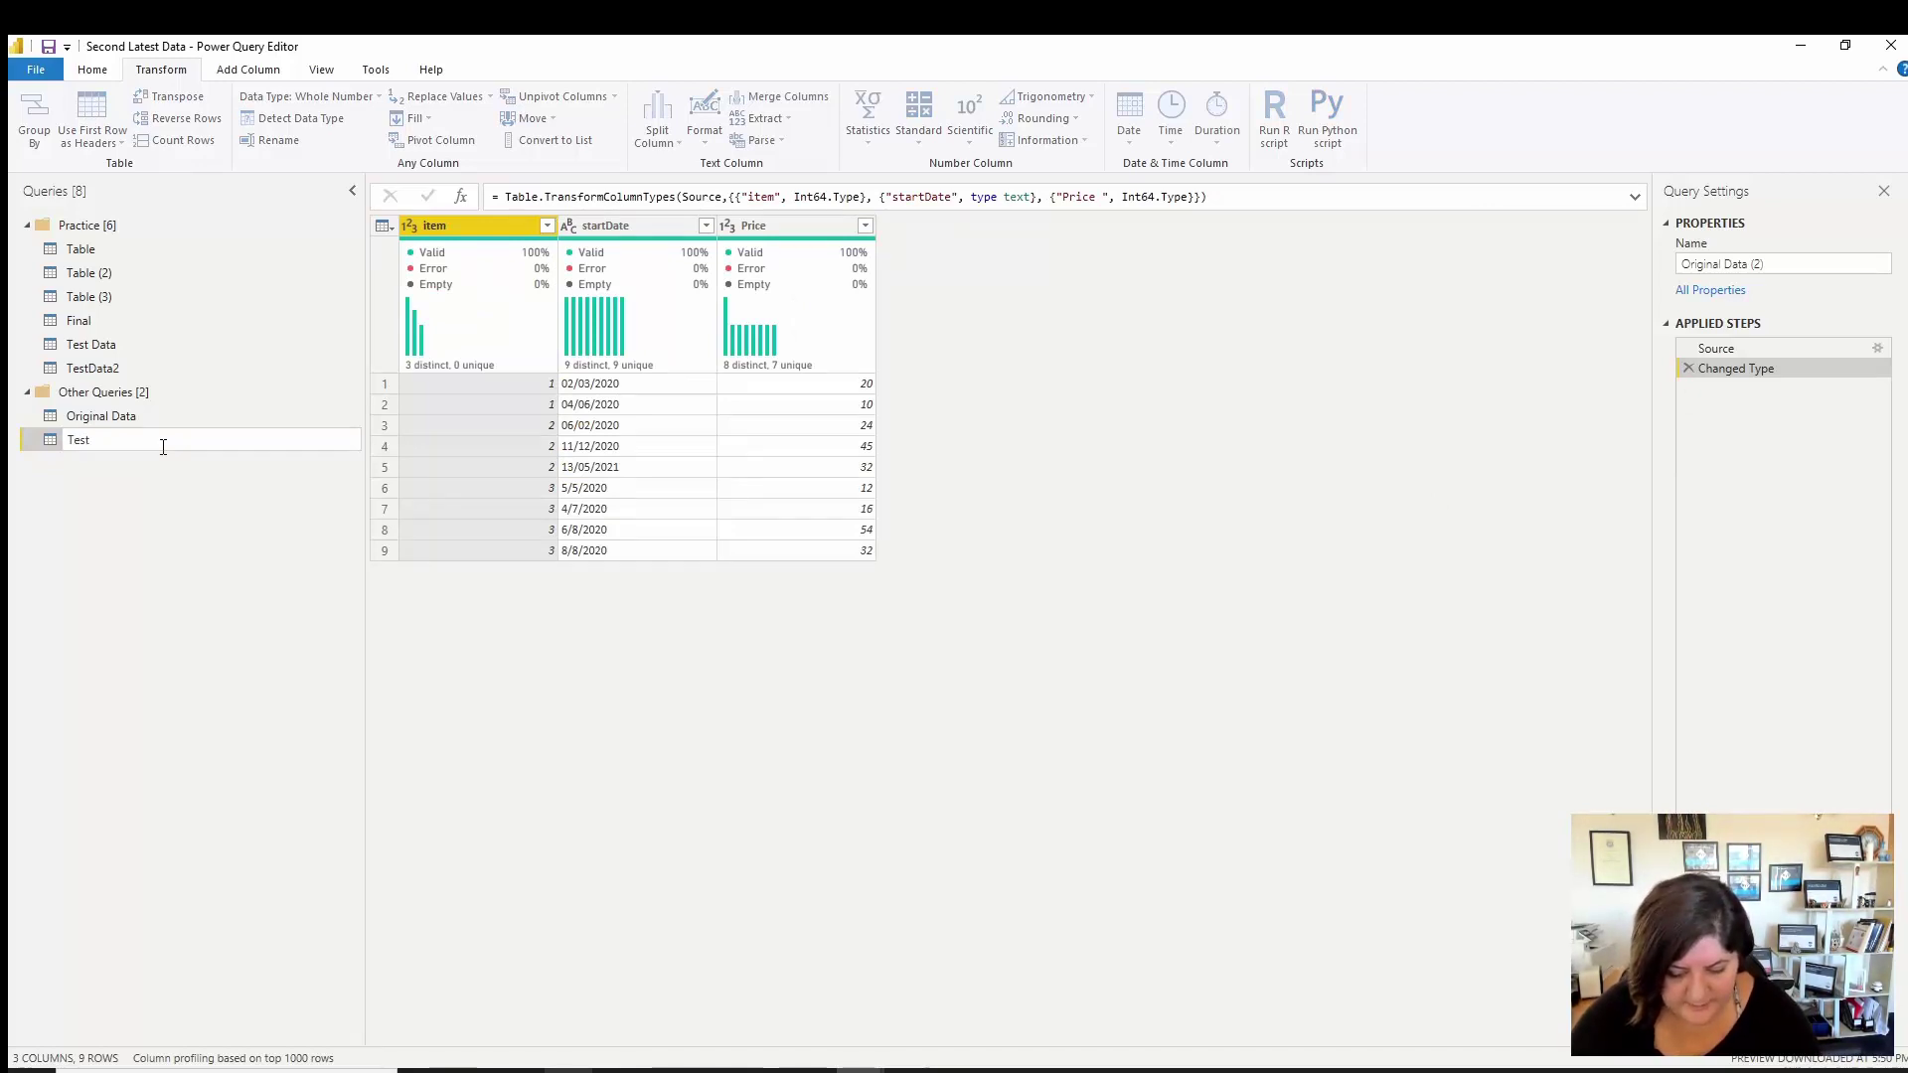
type("practice")
key("Return")
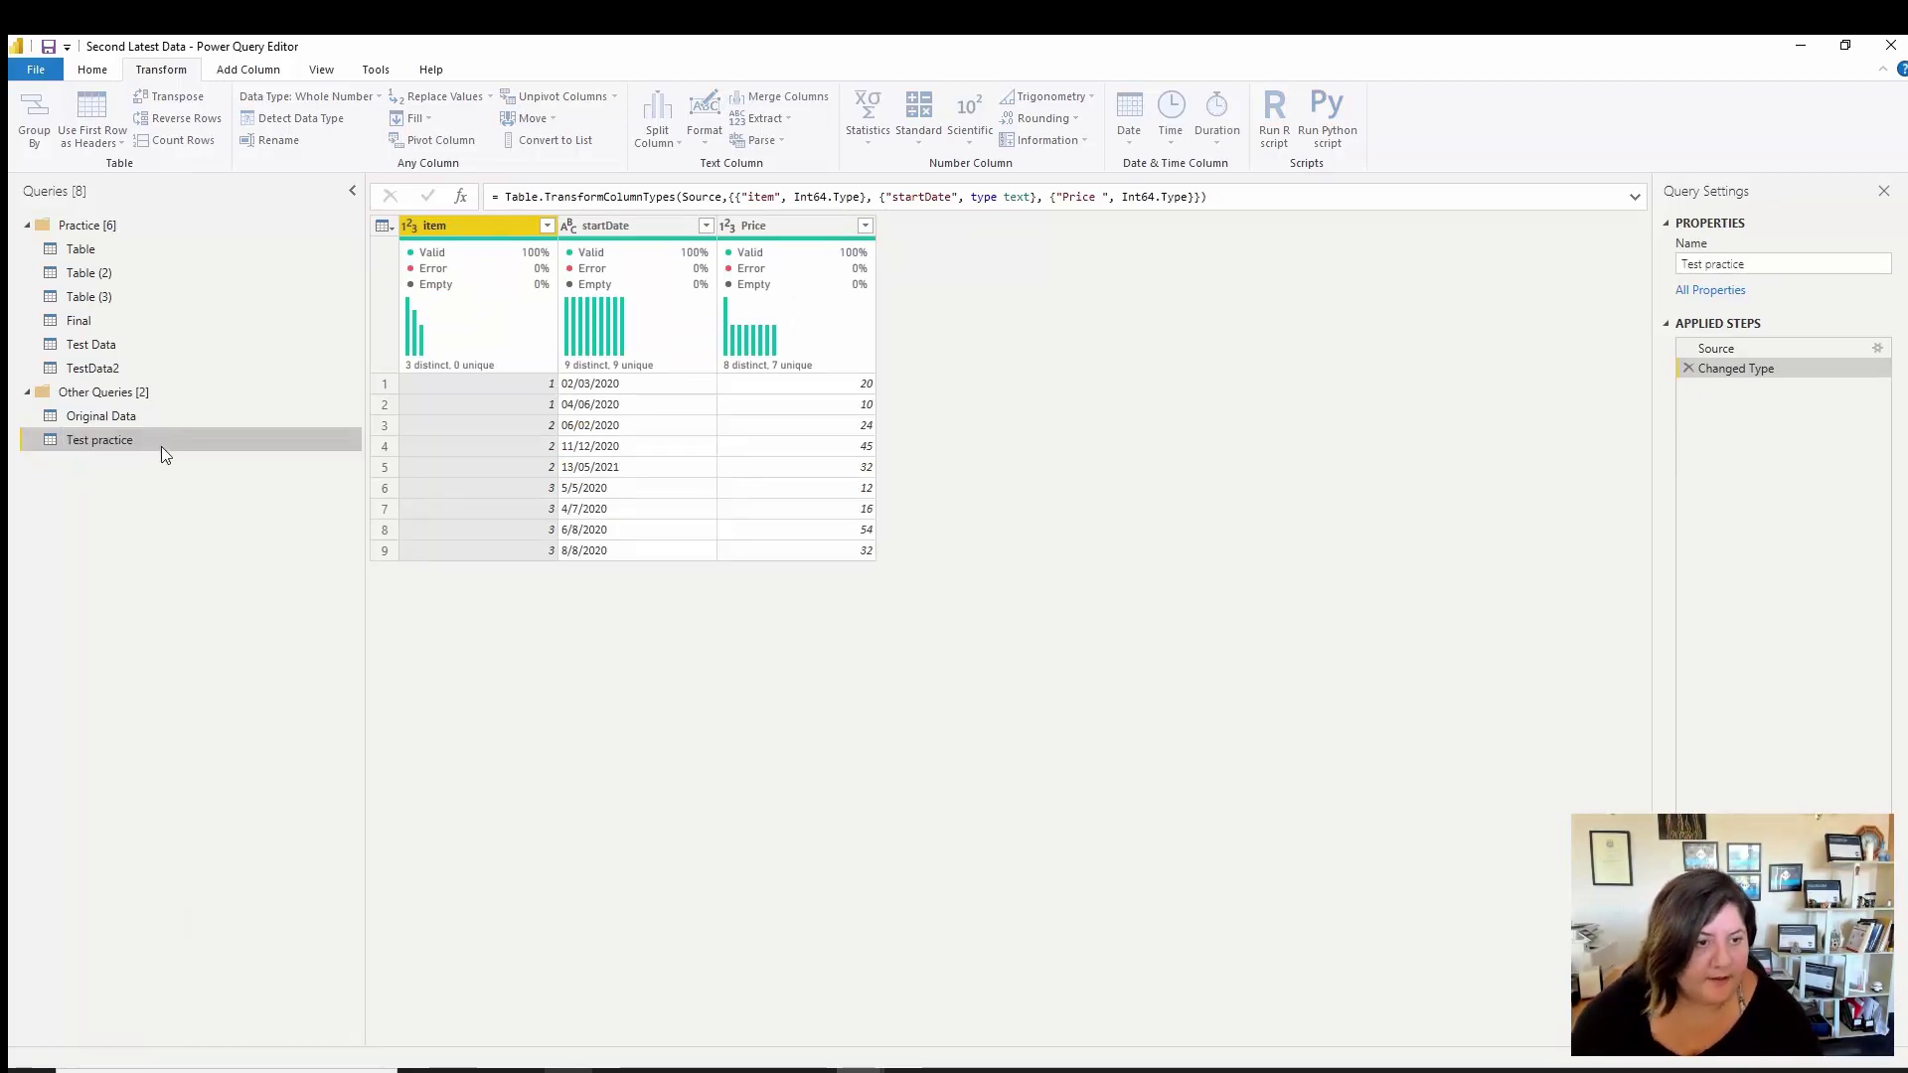
left_click(665, 225)
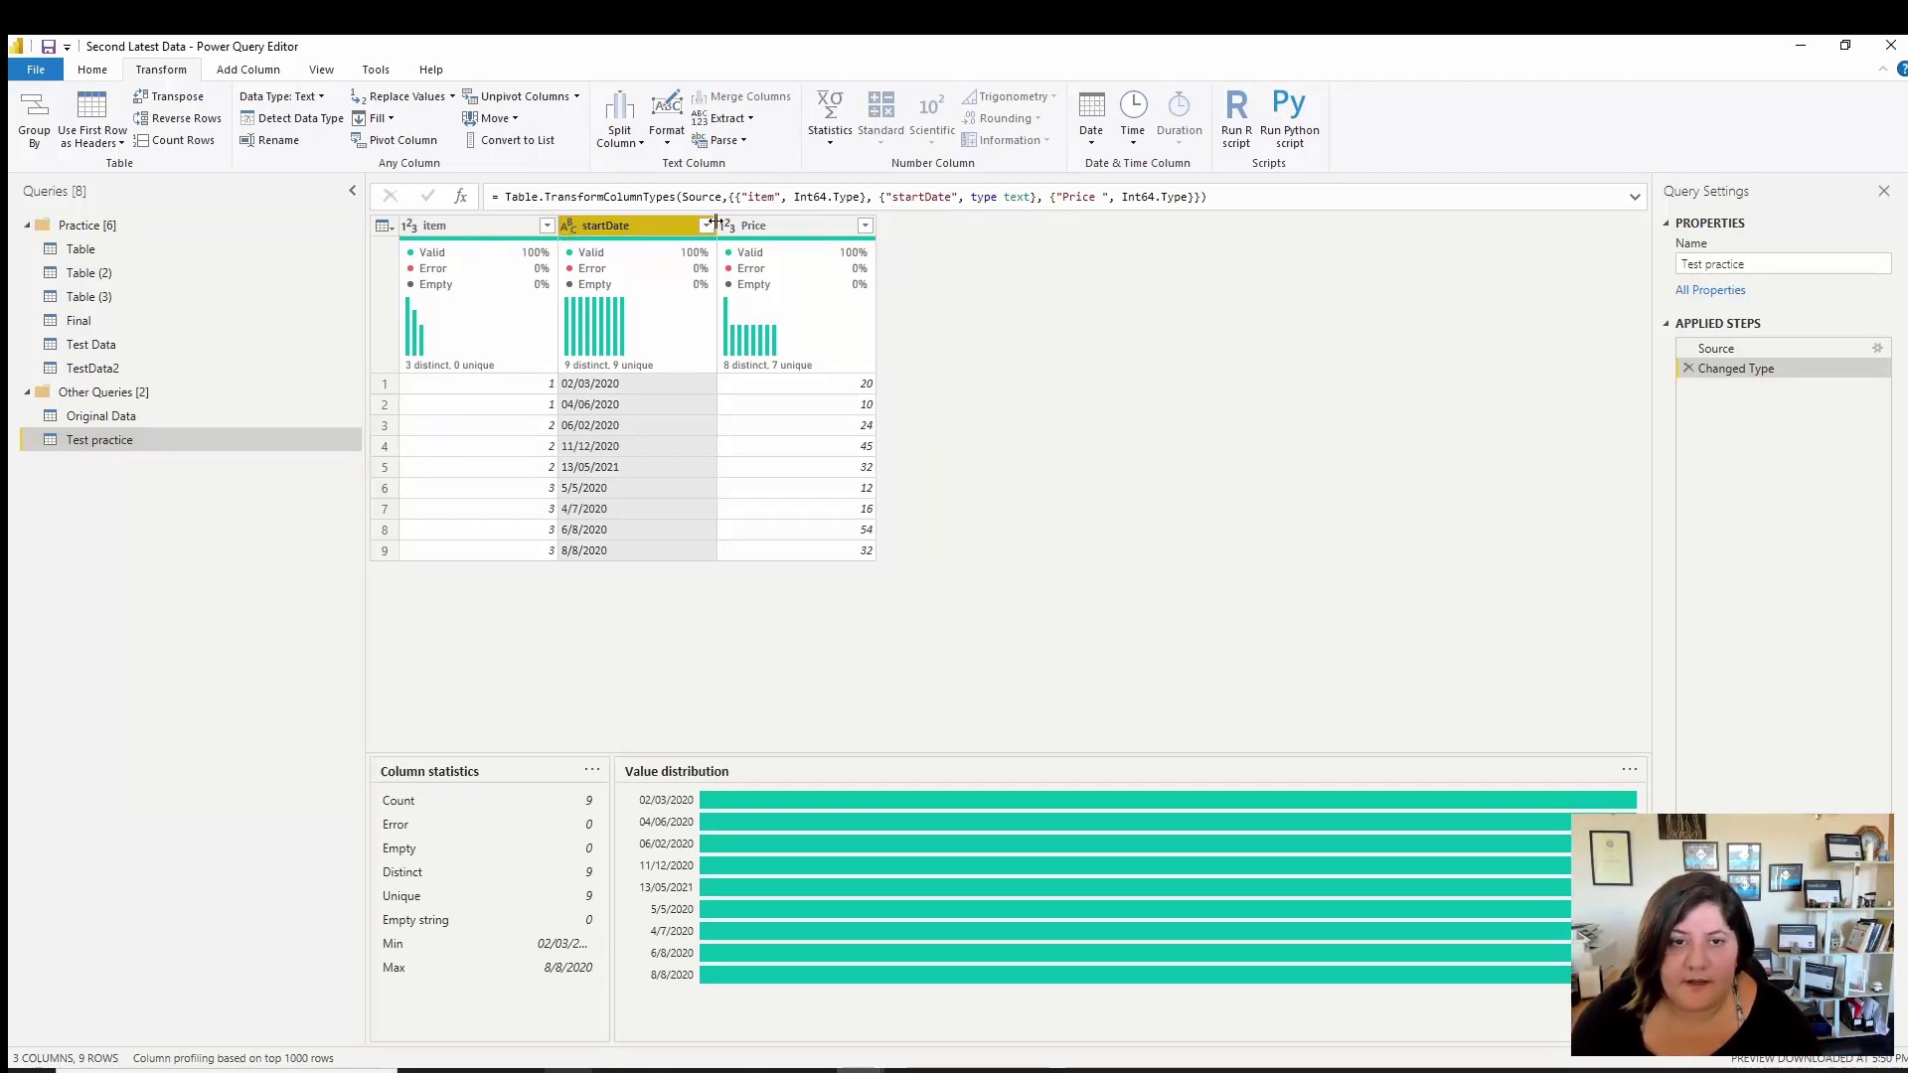
left_click(707, 226)
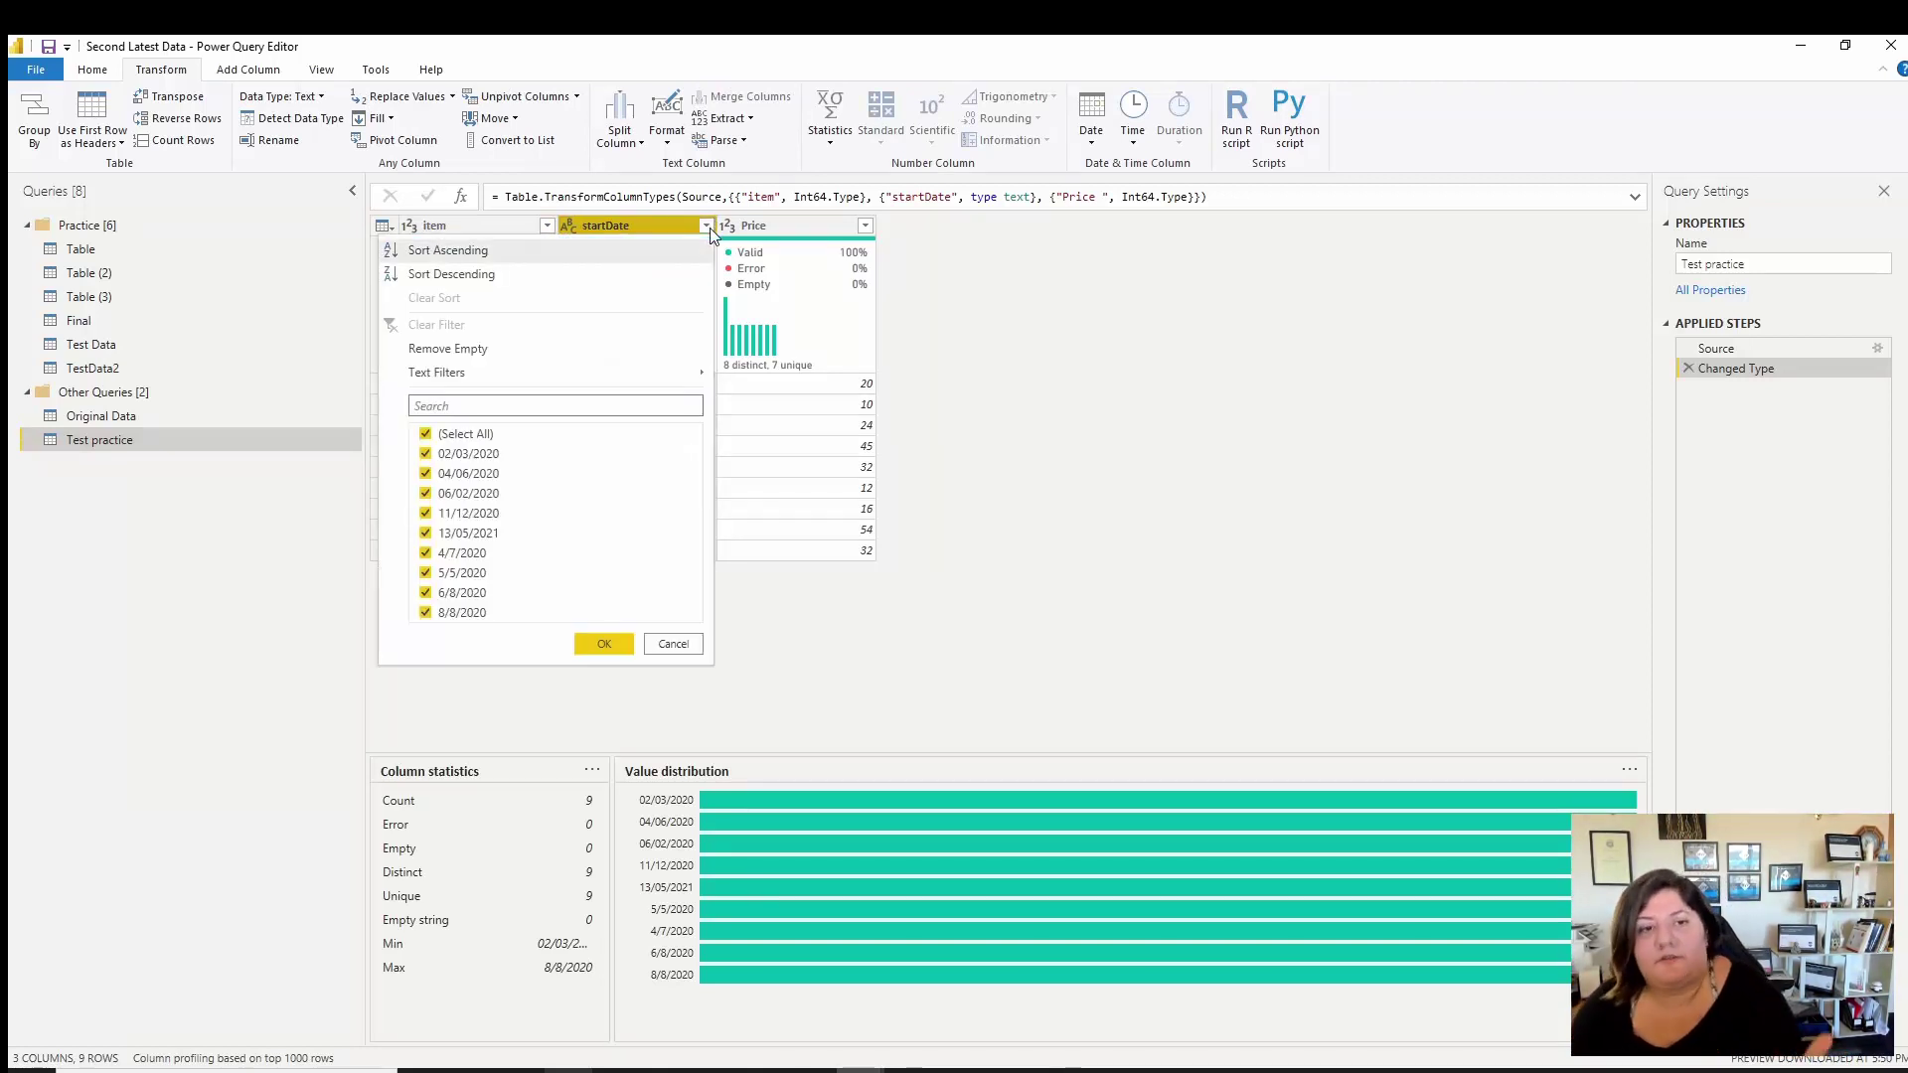
left_click(509, 277)
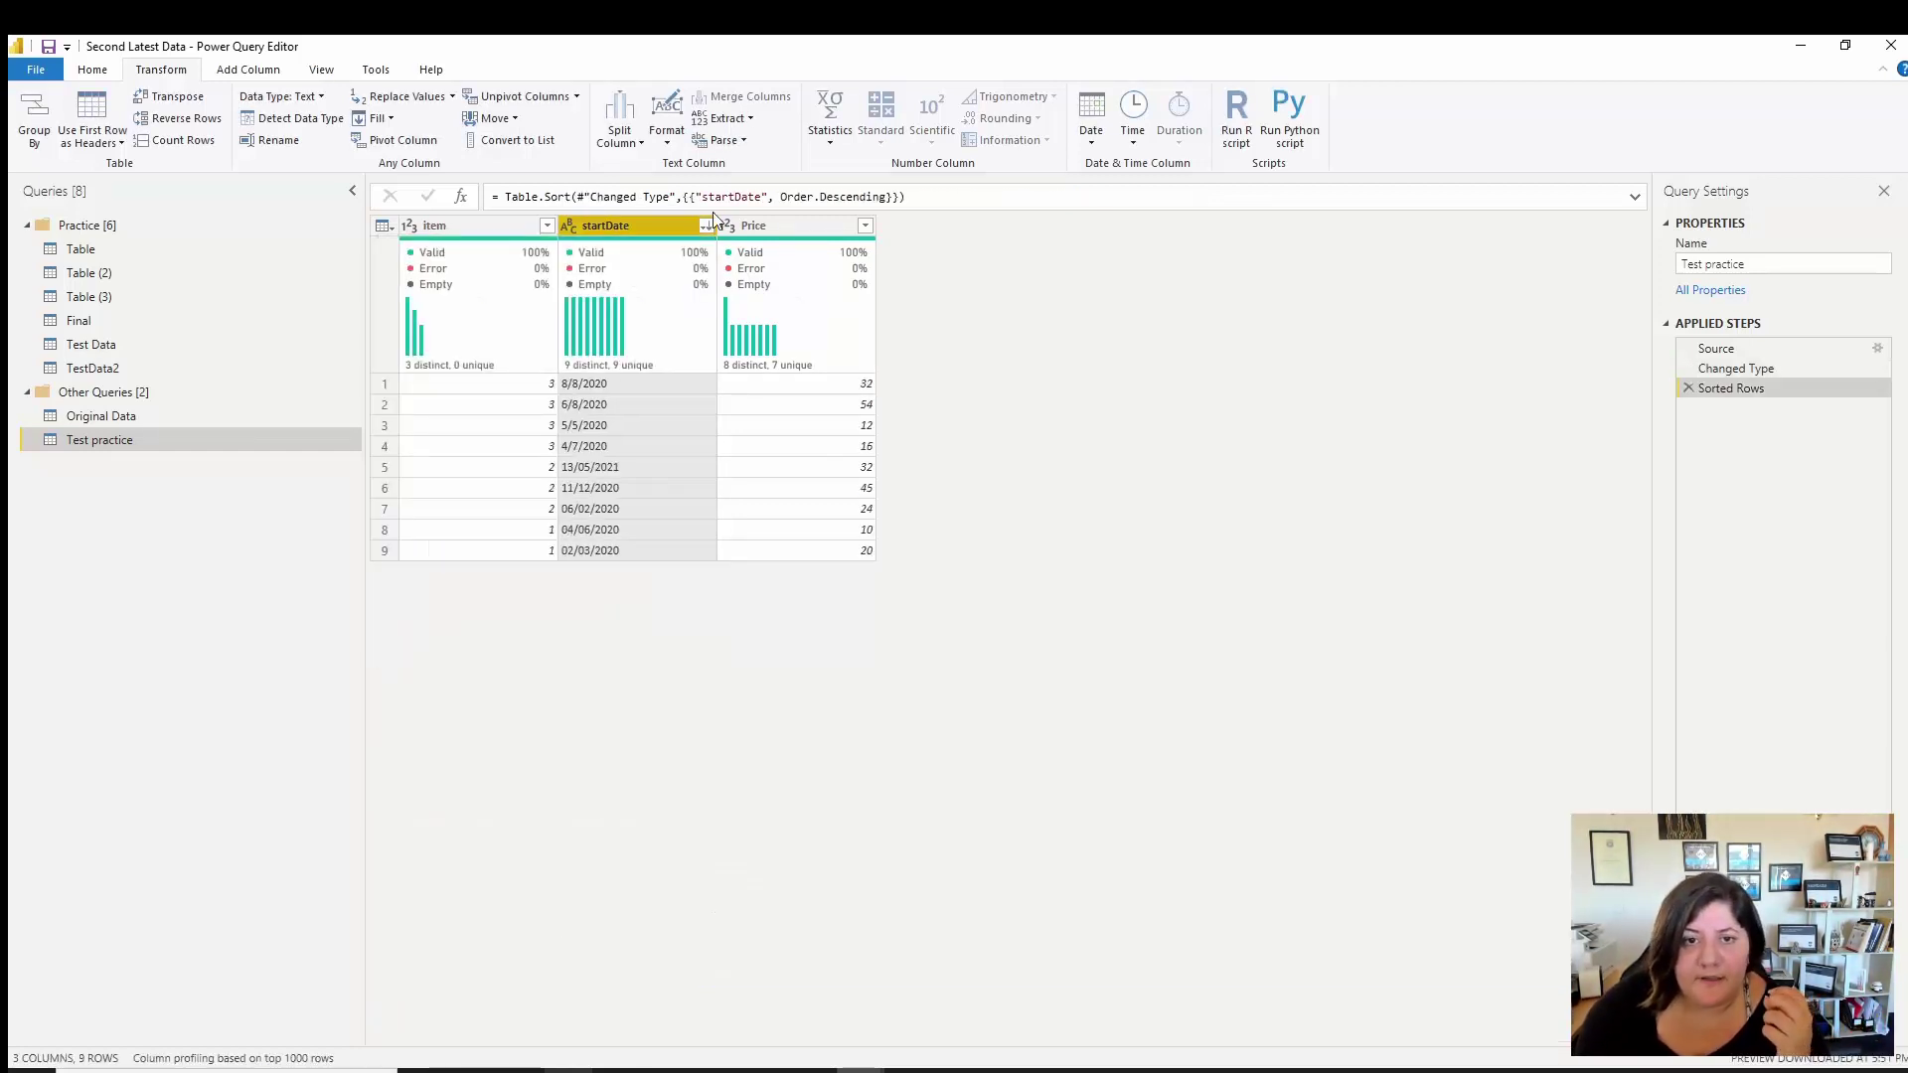
triple_click(740, 196)
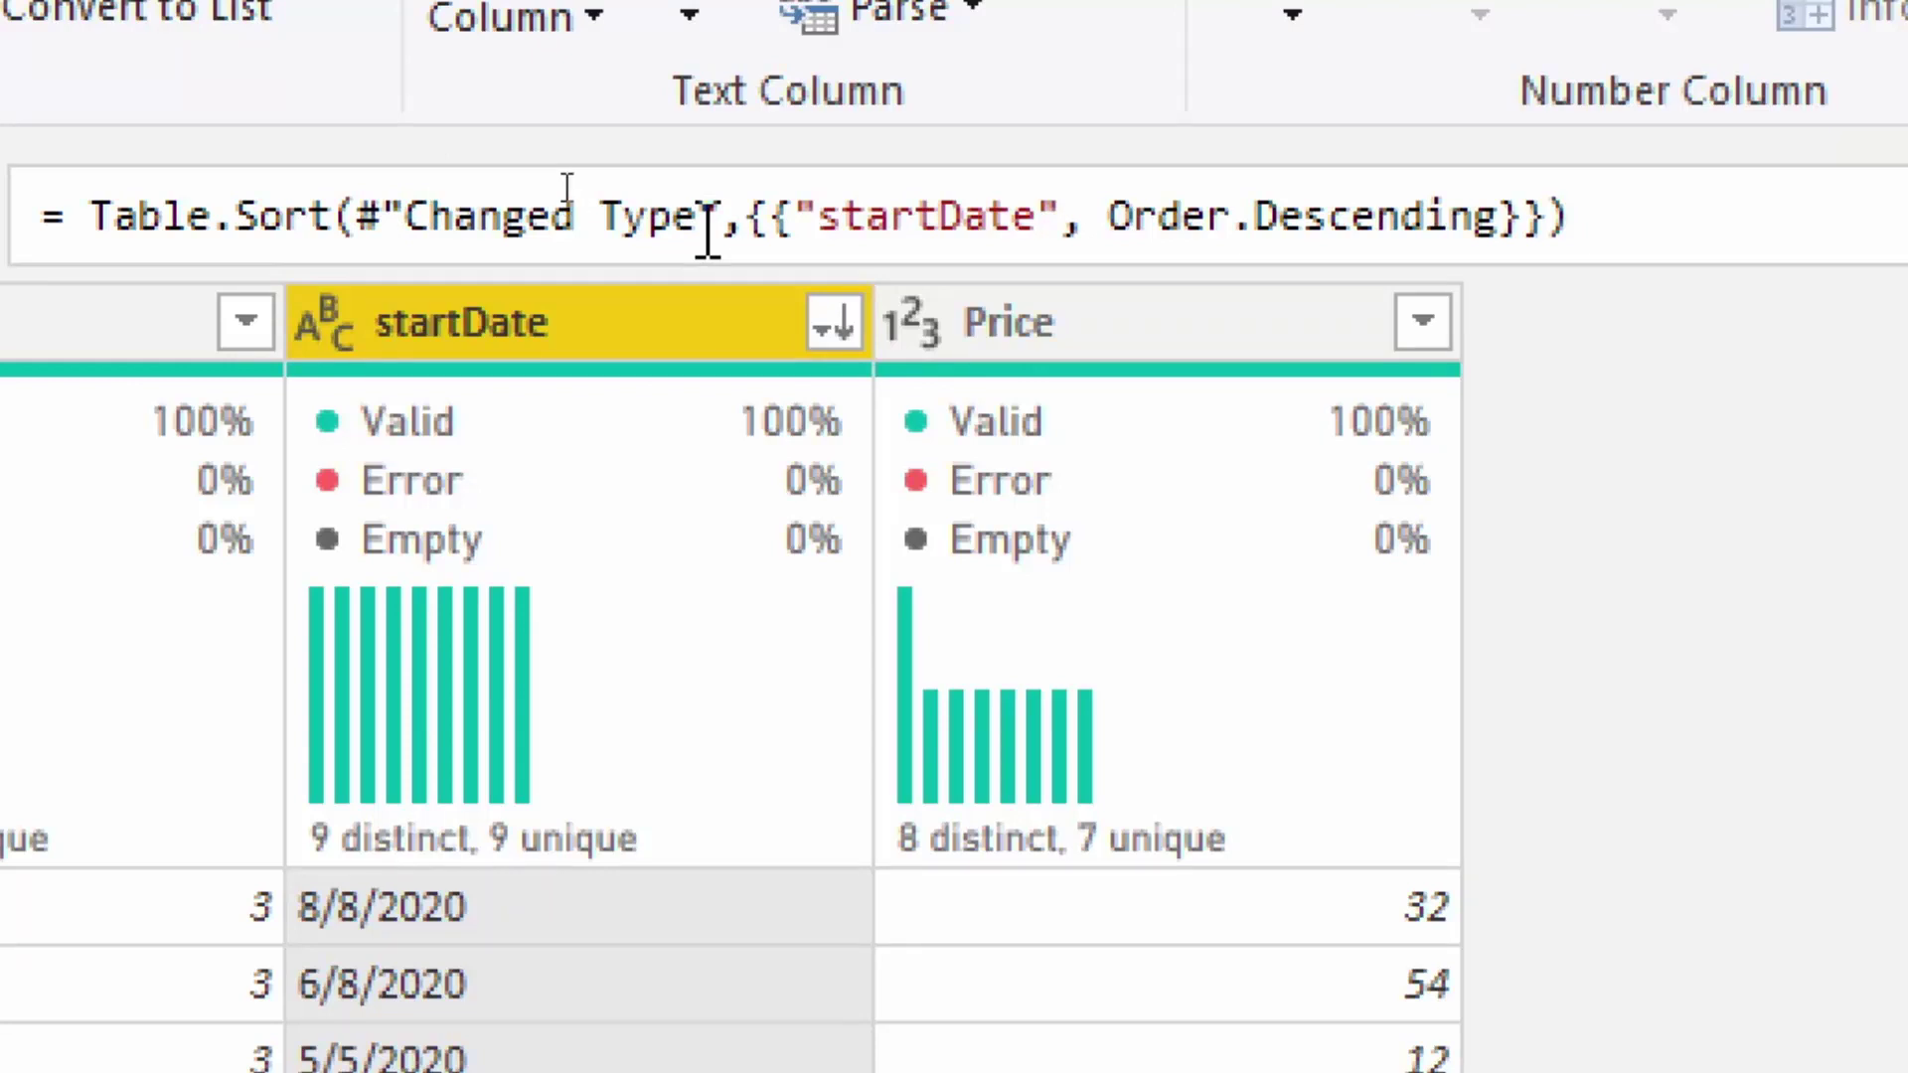
key("ctrl+a")
key("ctrl+c")
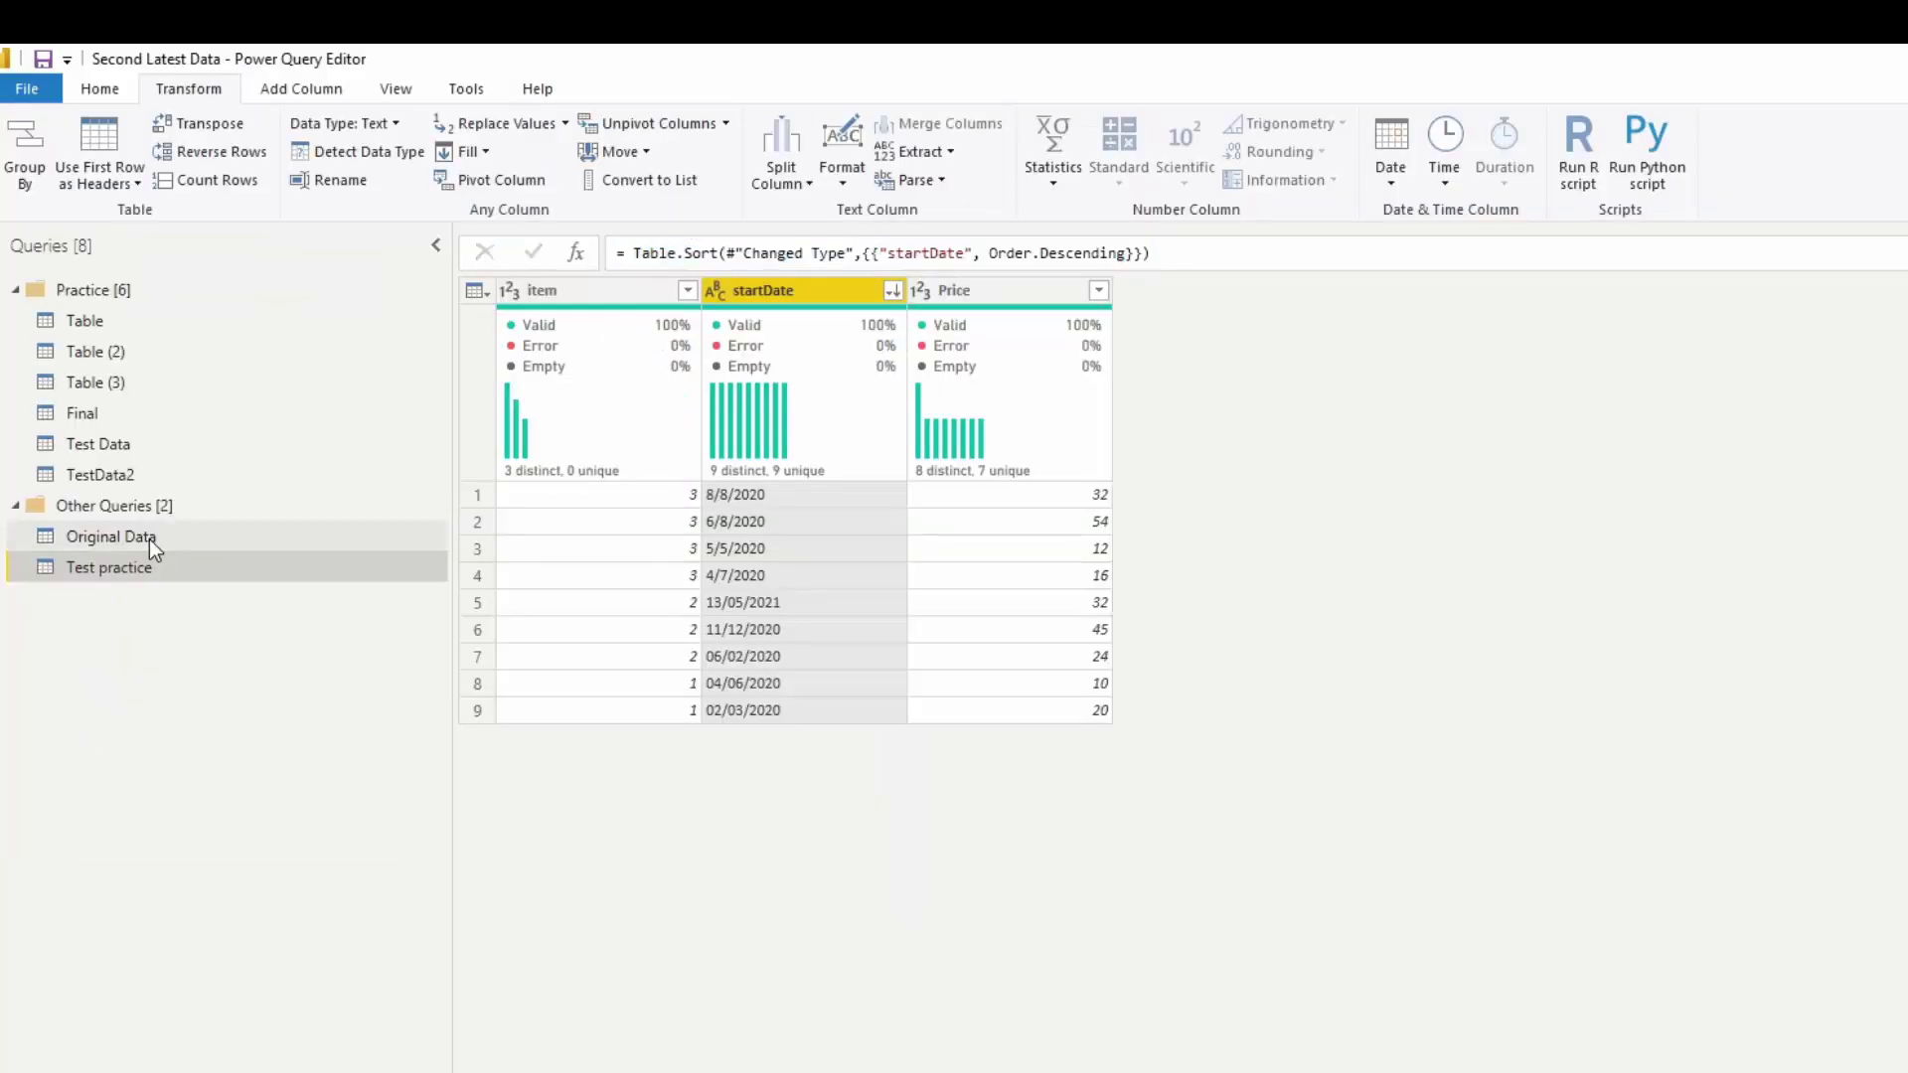
Step: In Original Data, start a Custom Column and paste the Table.Sort formula without the duplicate equals sign
left_click(175, 536)
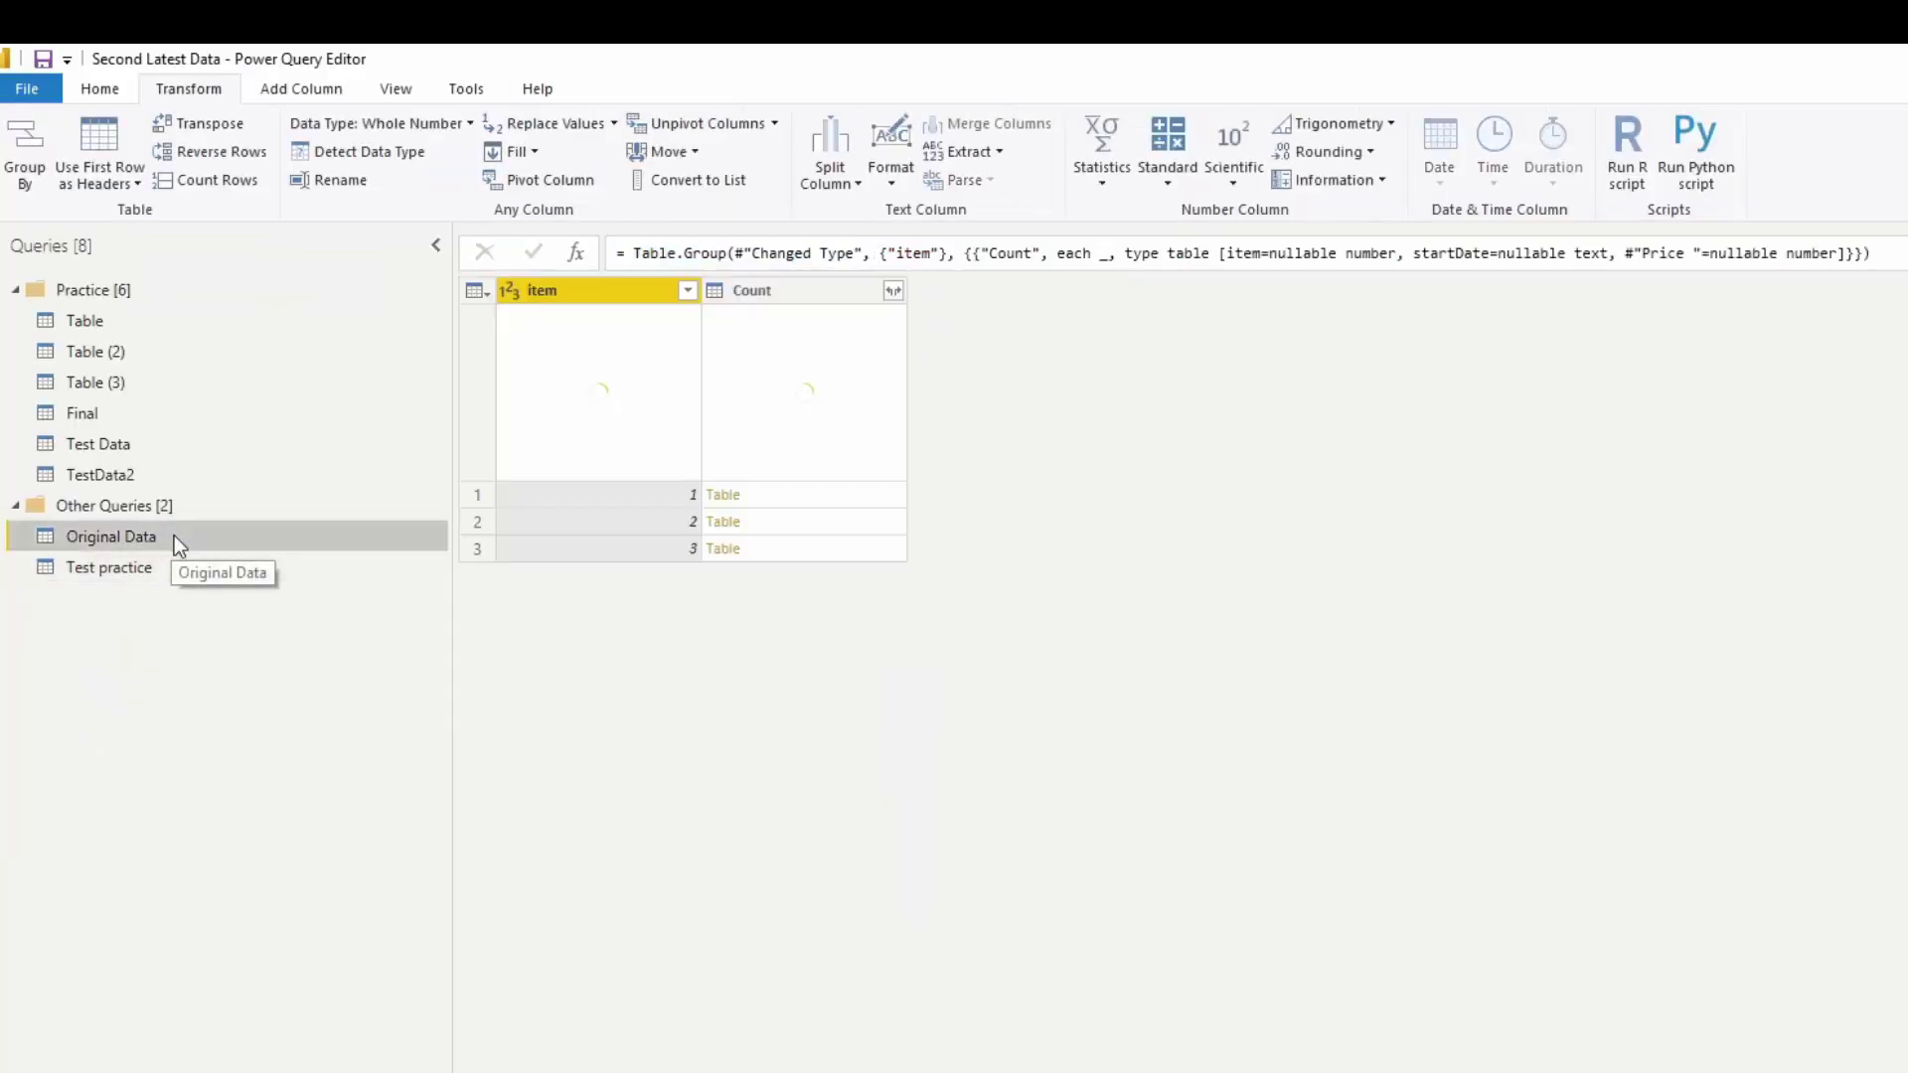
left_click(319, 91)
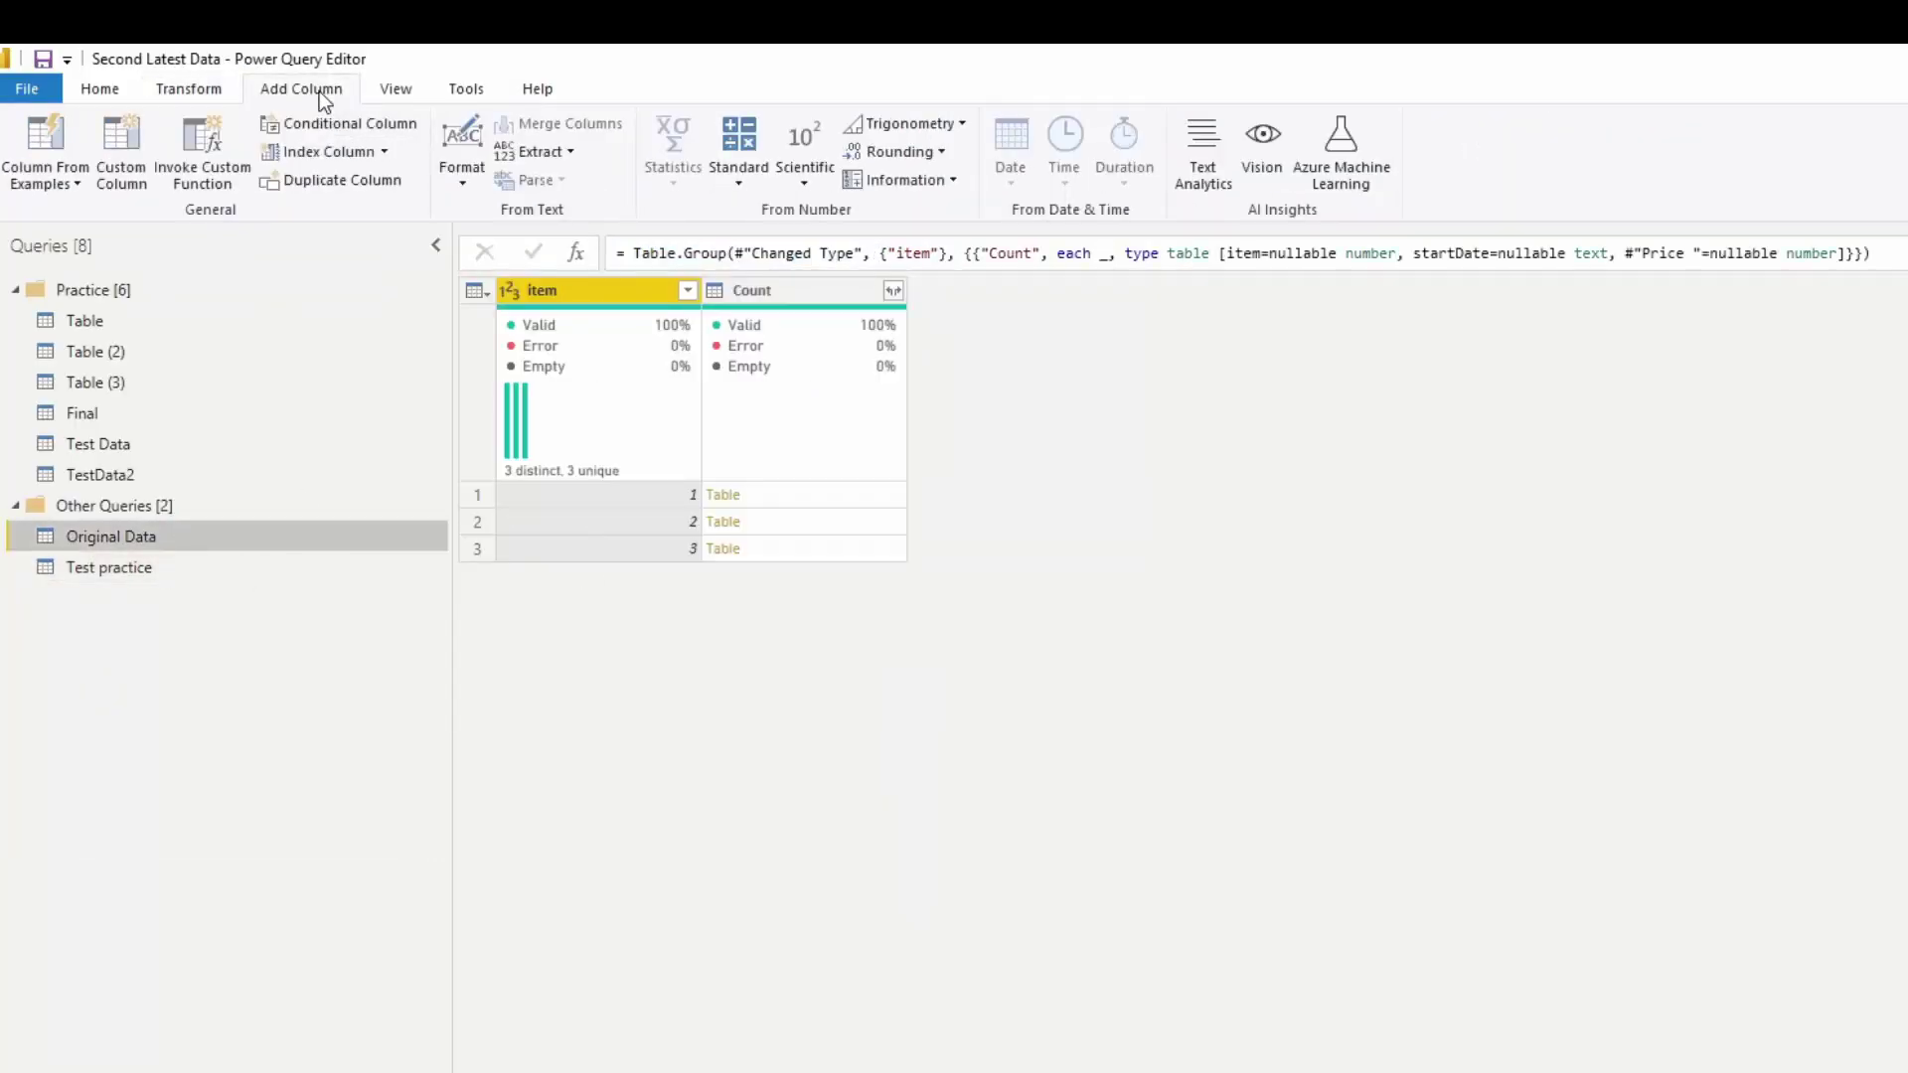
left_click(134, 168)
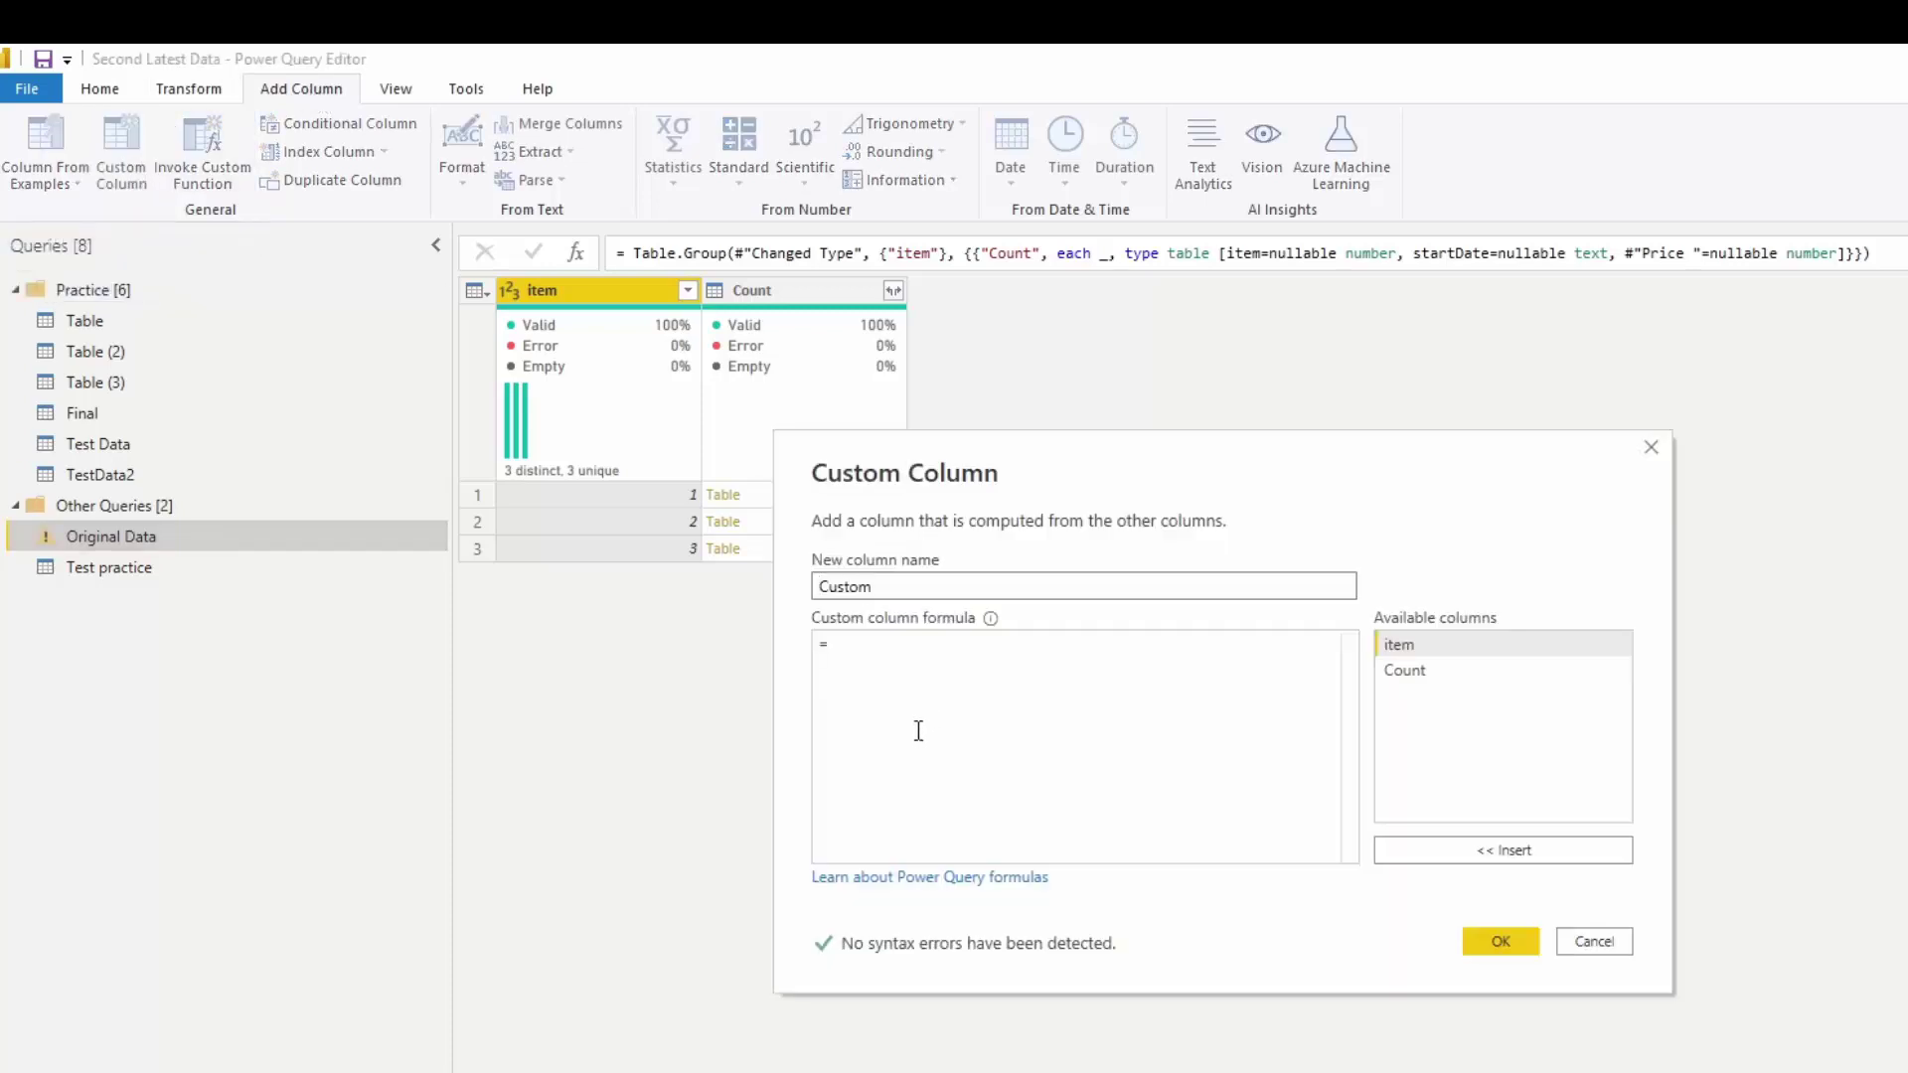
left_click(895, 641)
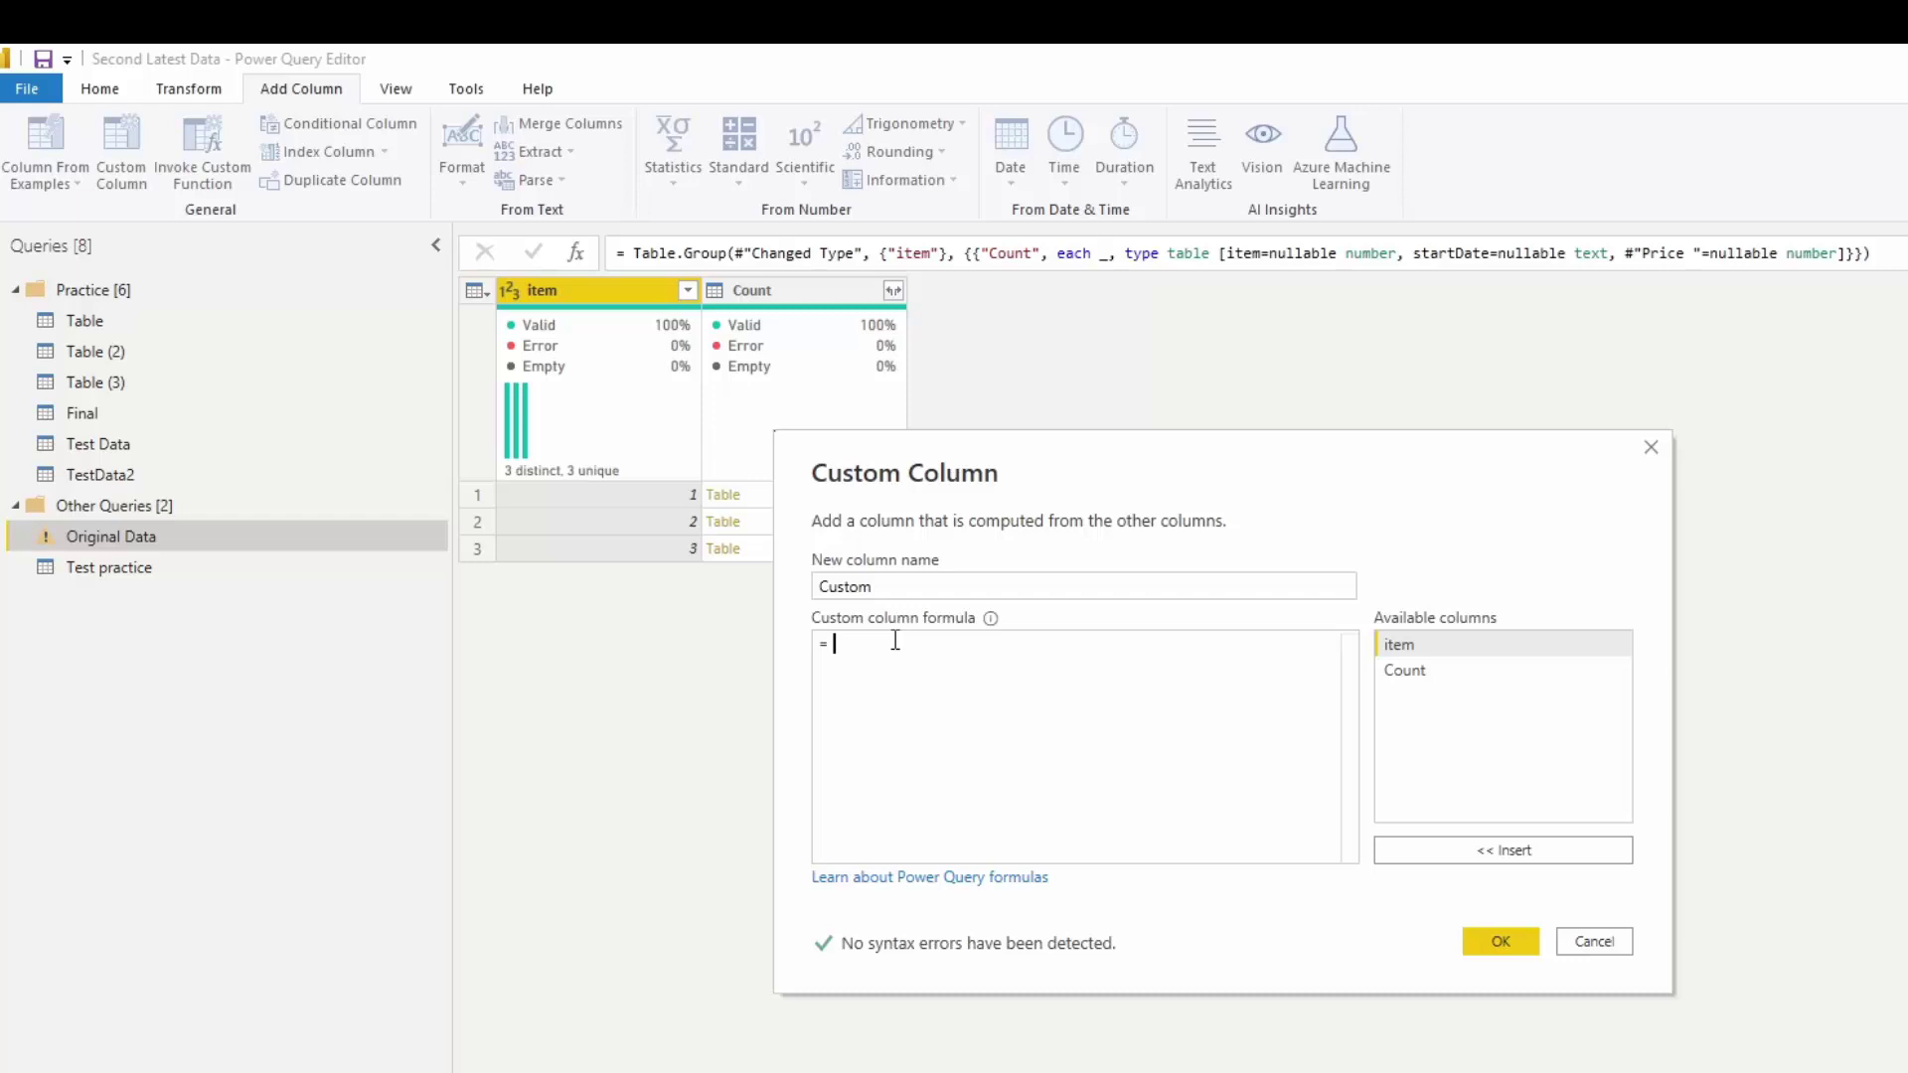
key("ctrl+v")
left_click(849, 644)
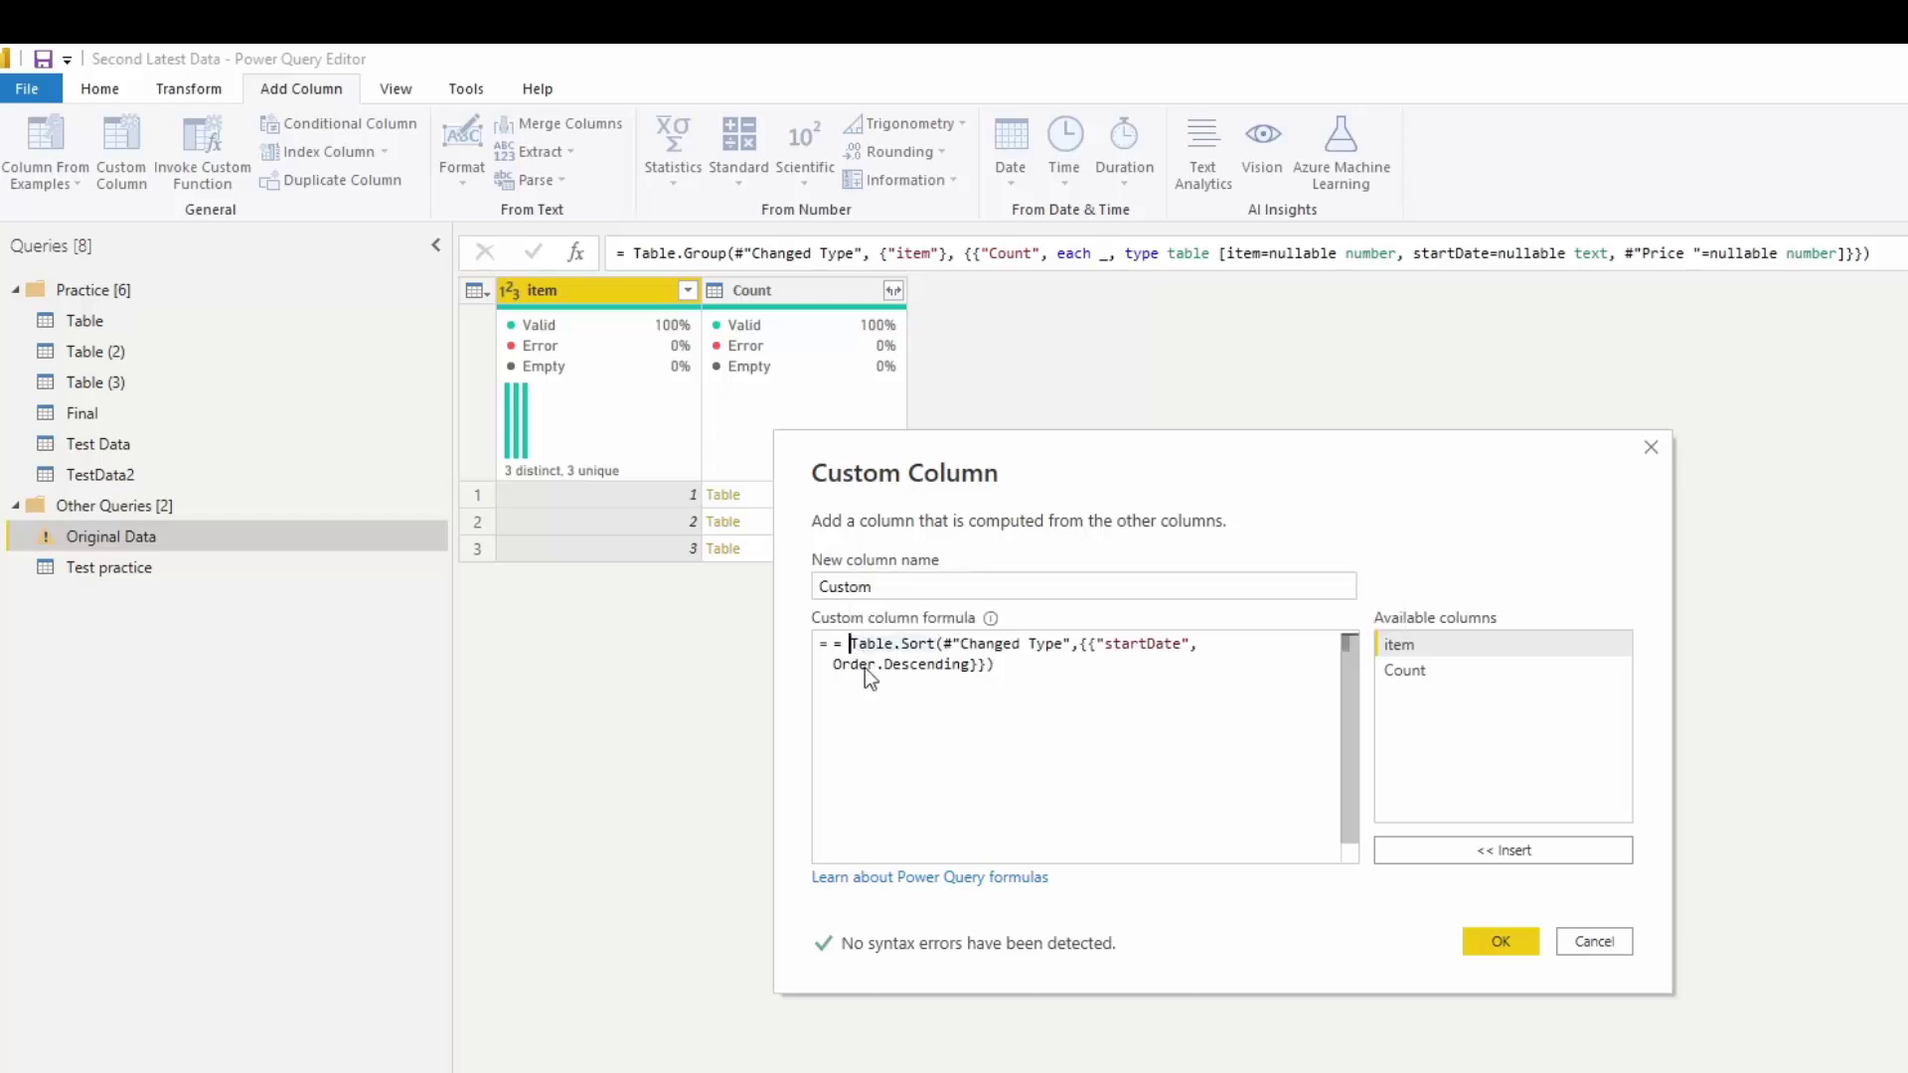
key("BackSpace")
key("BackSpace")
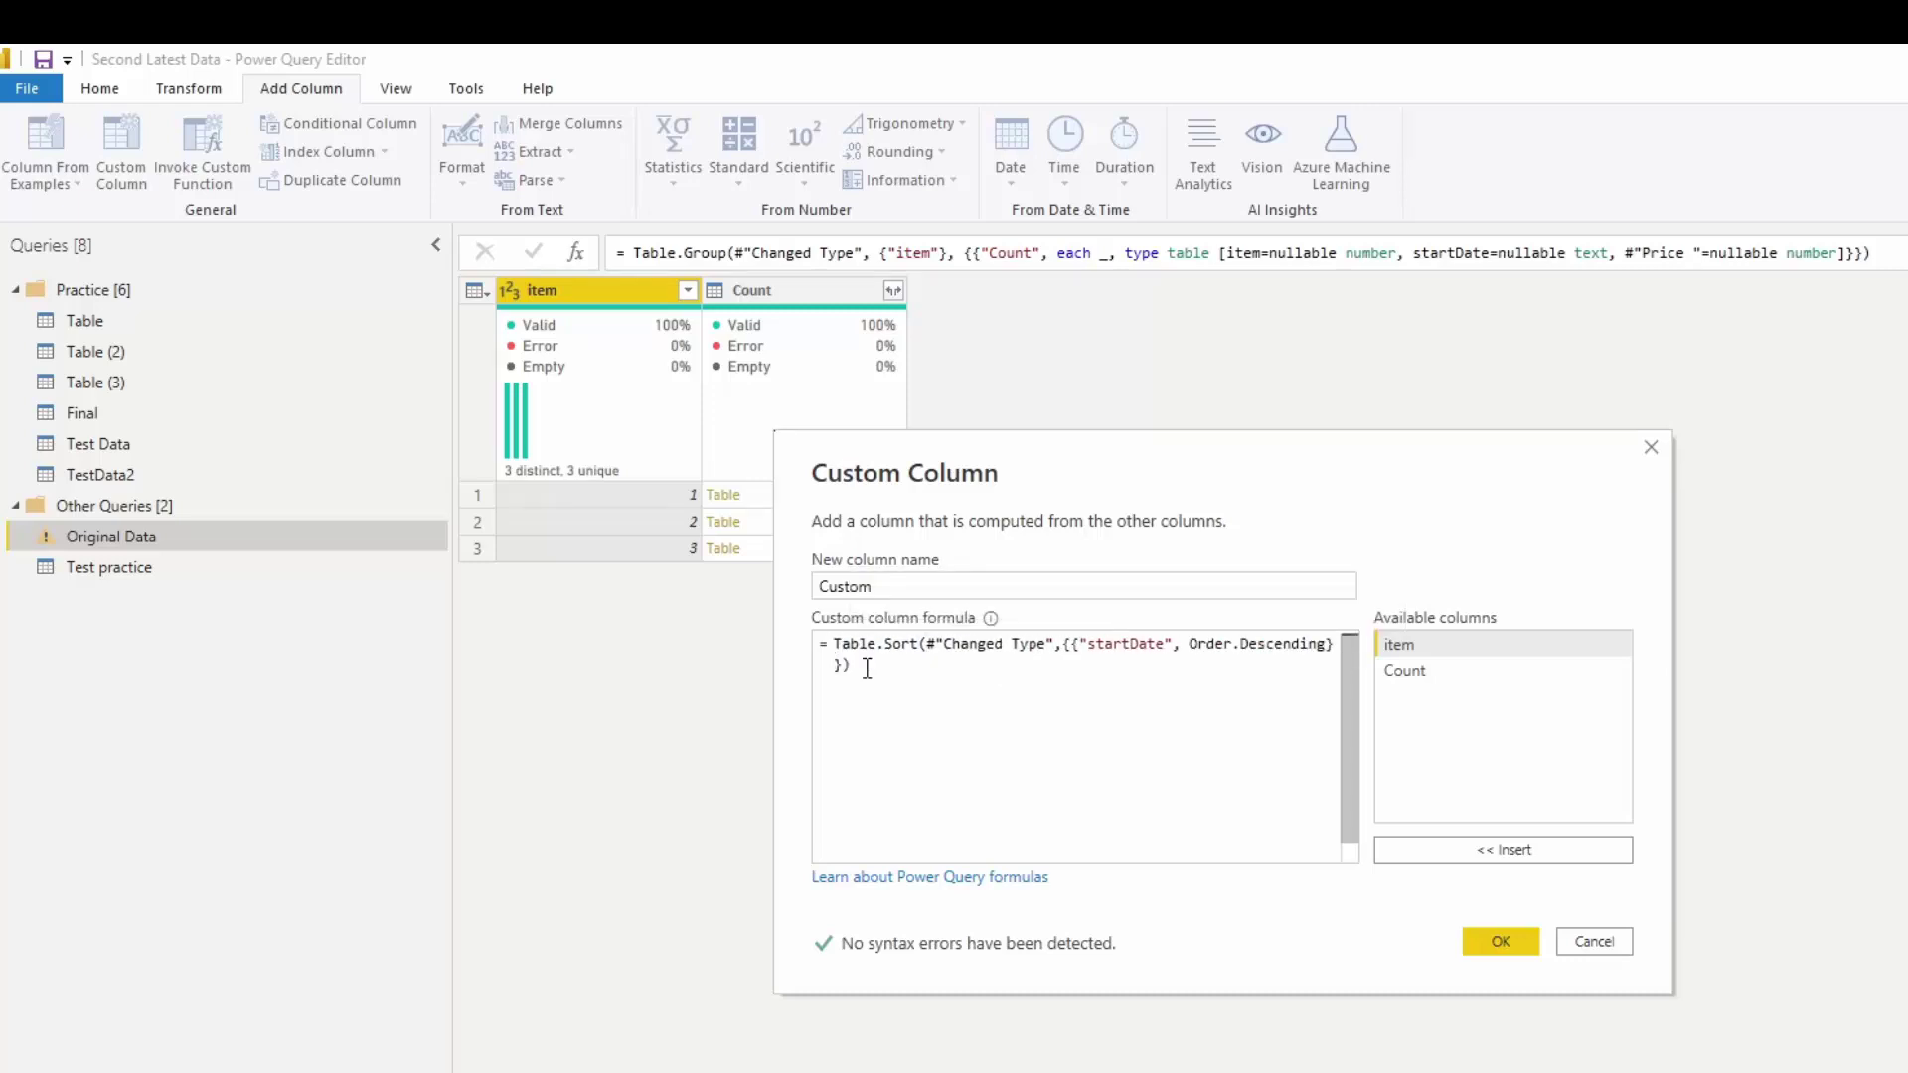
left_click(926, 644)
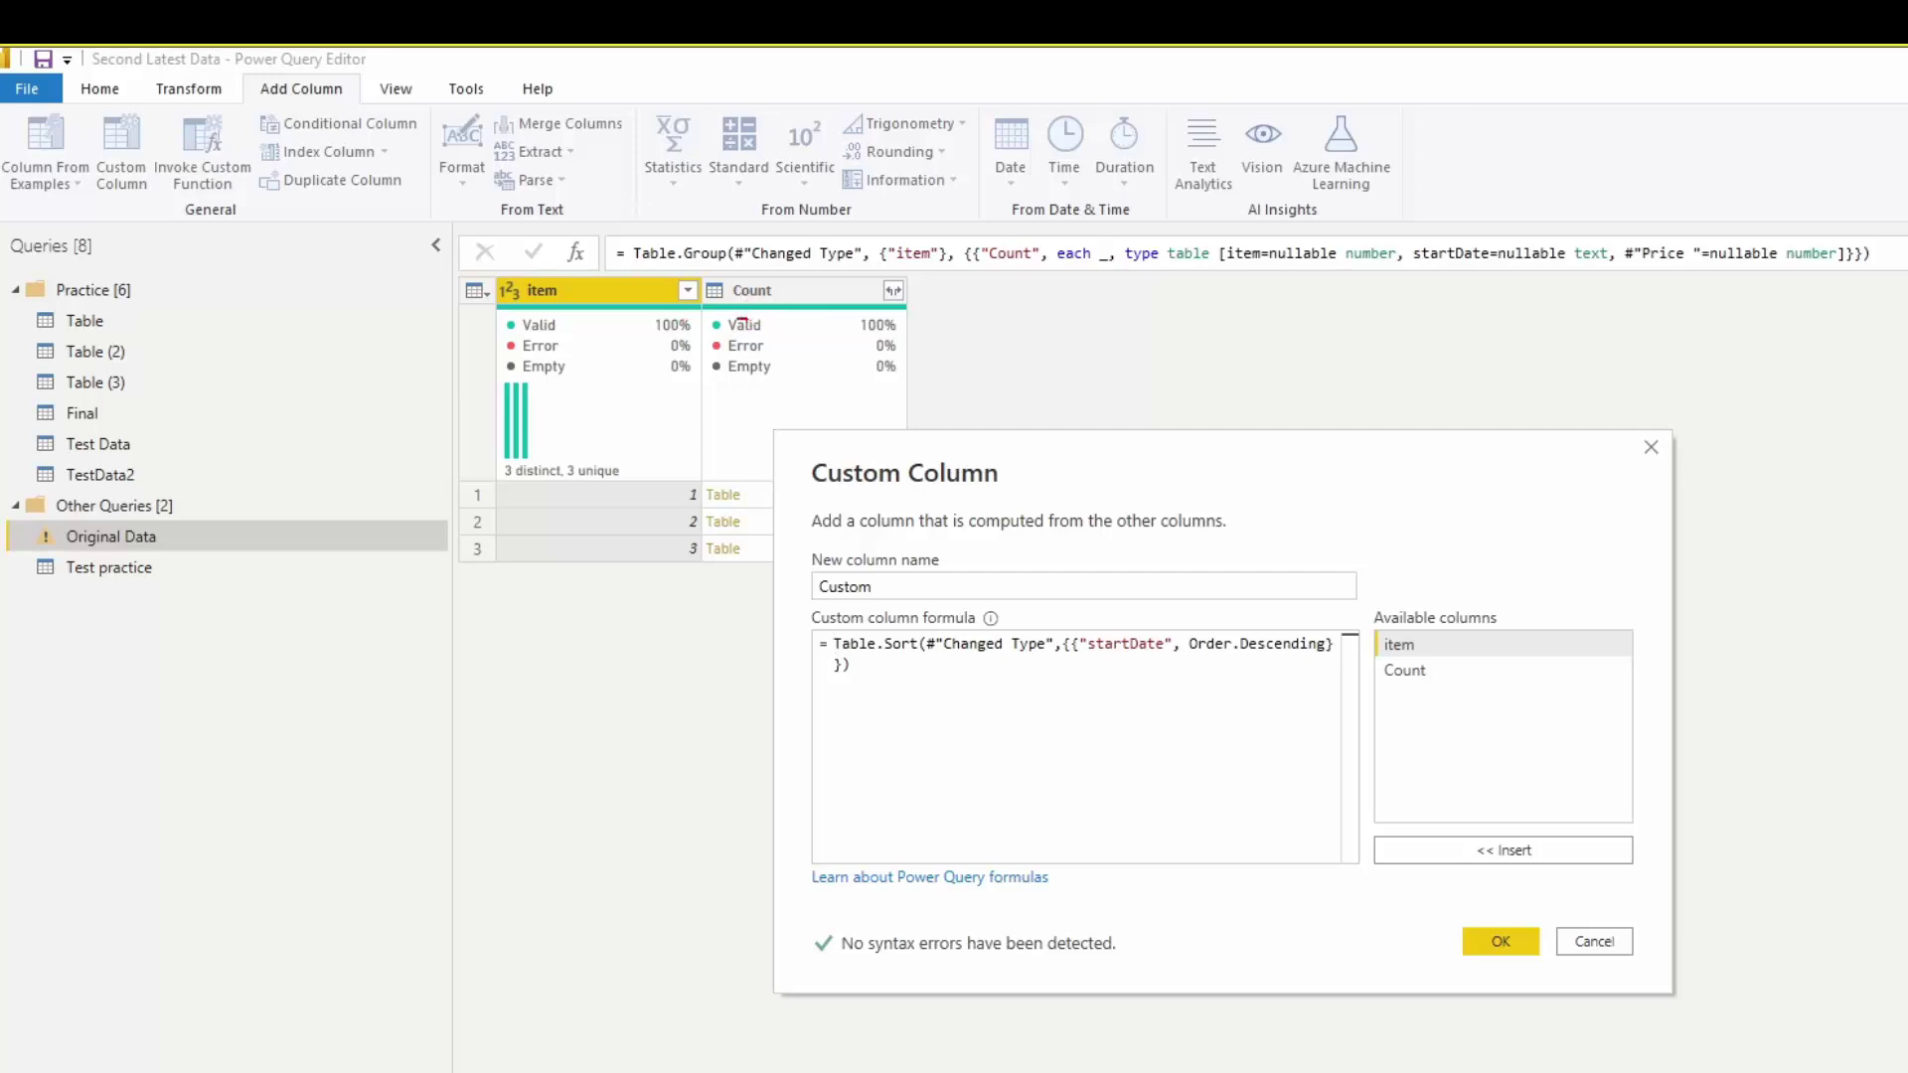
Step: Replace the #"Changed Type" reference with [Count] and add the sorted Custom column
mouse_move(740, 321)
left_mouse_down()
mouse_move(711, 297)
mouse_move(762, 264)
mouse_move(802, 295)
mouse_move(736, 325)
left_mouse_up()
mouse_move(1385, 694)
left_mouse_down()
mouse_move(1452, 692)
mouse_move(1288, 765)
mouse_move(1122, 760)
mouse_move(1013, 656)
mouse_move(1003, 670)
mouse_move(1039, 654)
mouse_move(930, 654)
mouse_move(977, 617)
mouse_move(1066, 623)
mouse_move(1028, 668)
left_mouse_up()
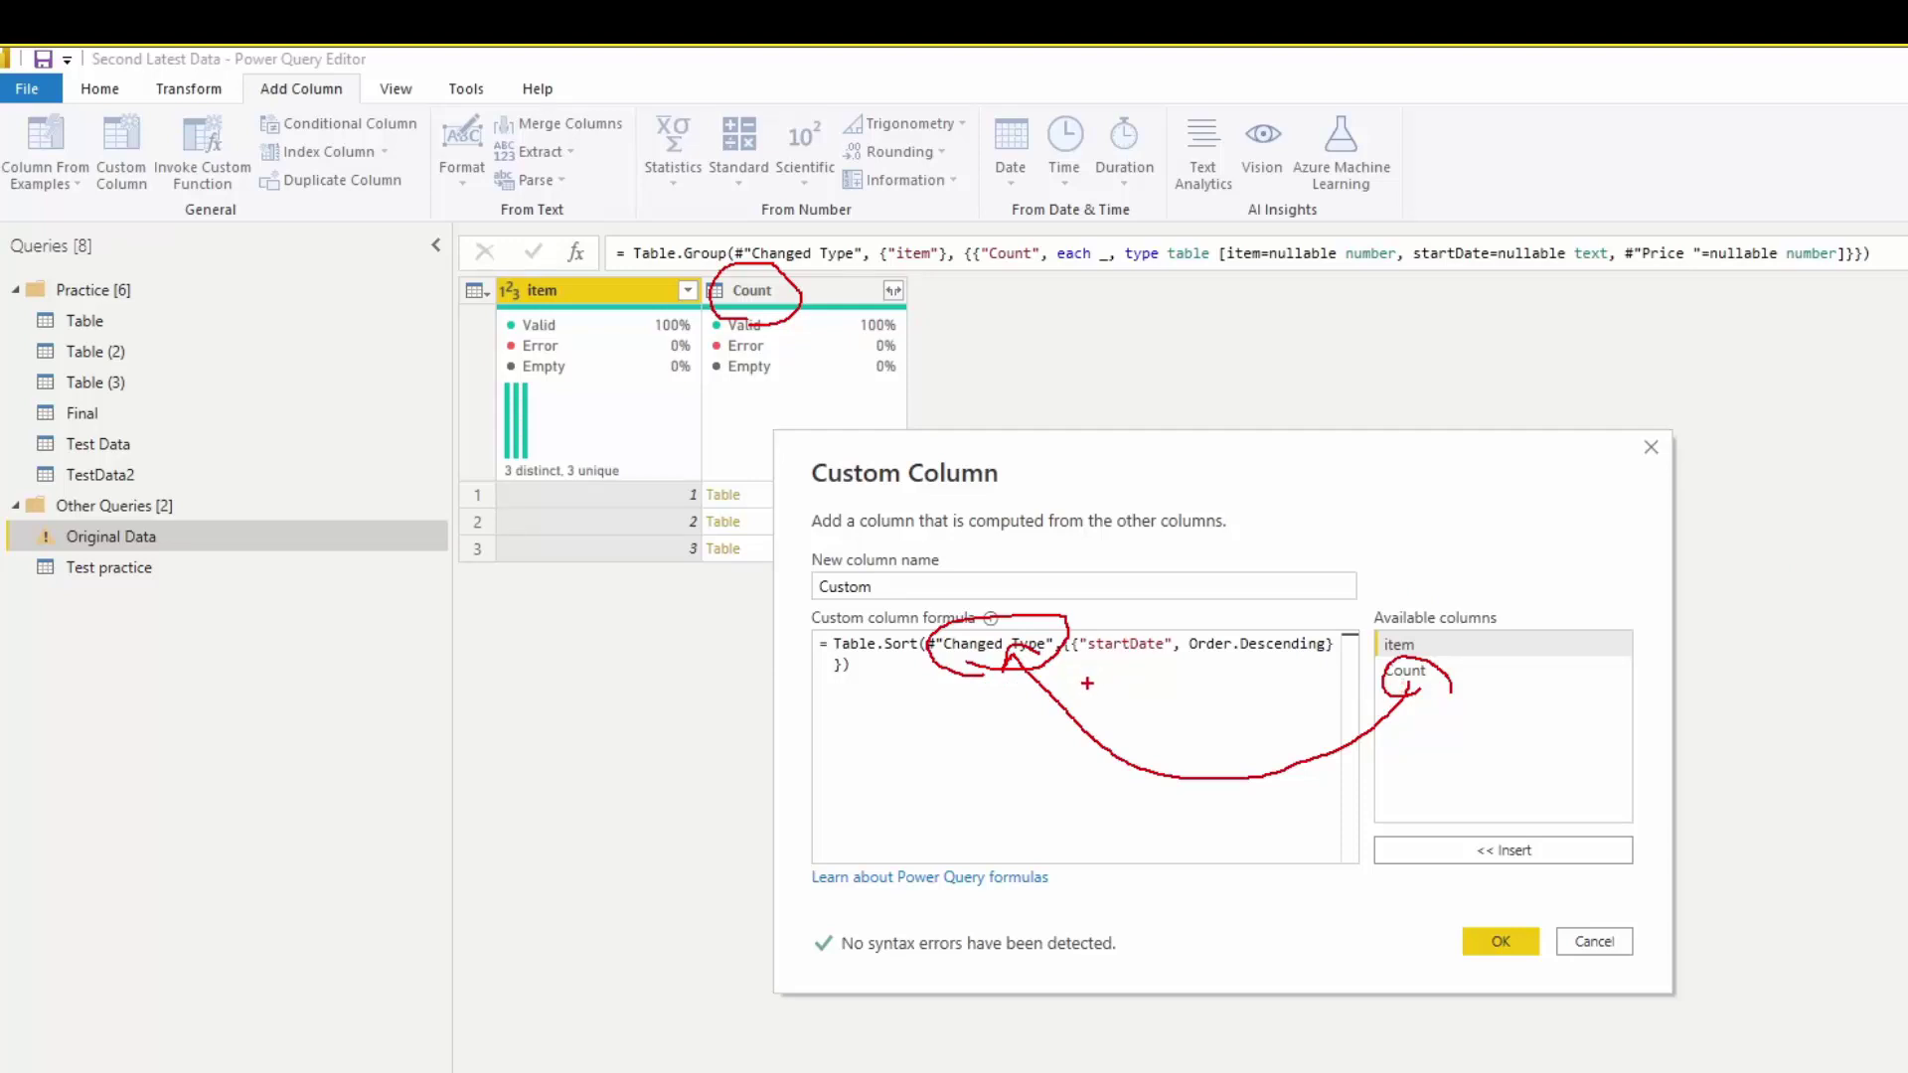
mouse_move(759, 479)
left_mouse_down()
mouse_move(711, 489)
mouse_move(727, 509)
mouse_move(761, 483)
left_mouse_up()
key("Escape")
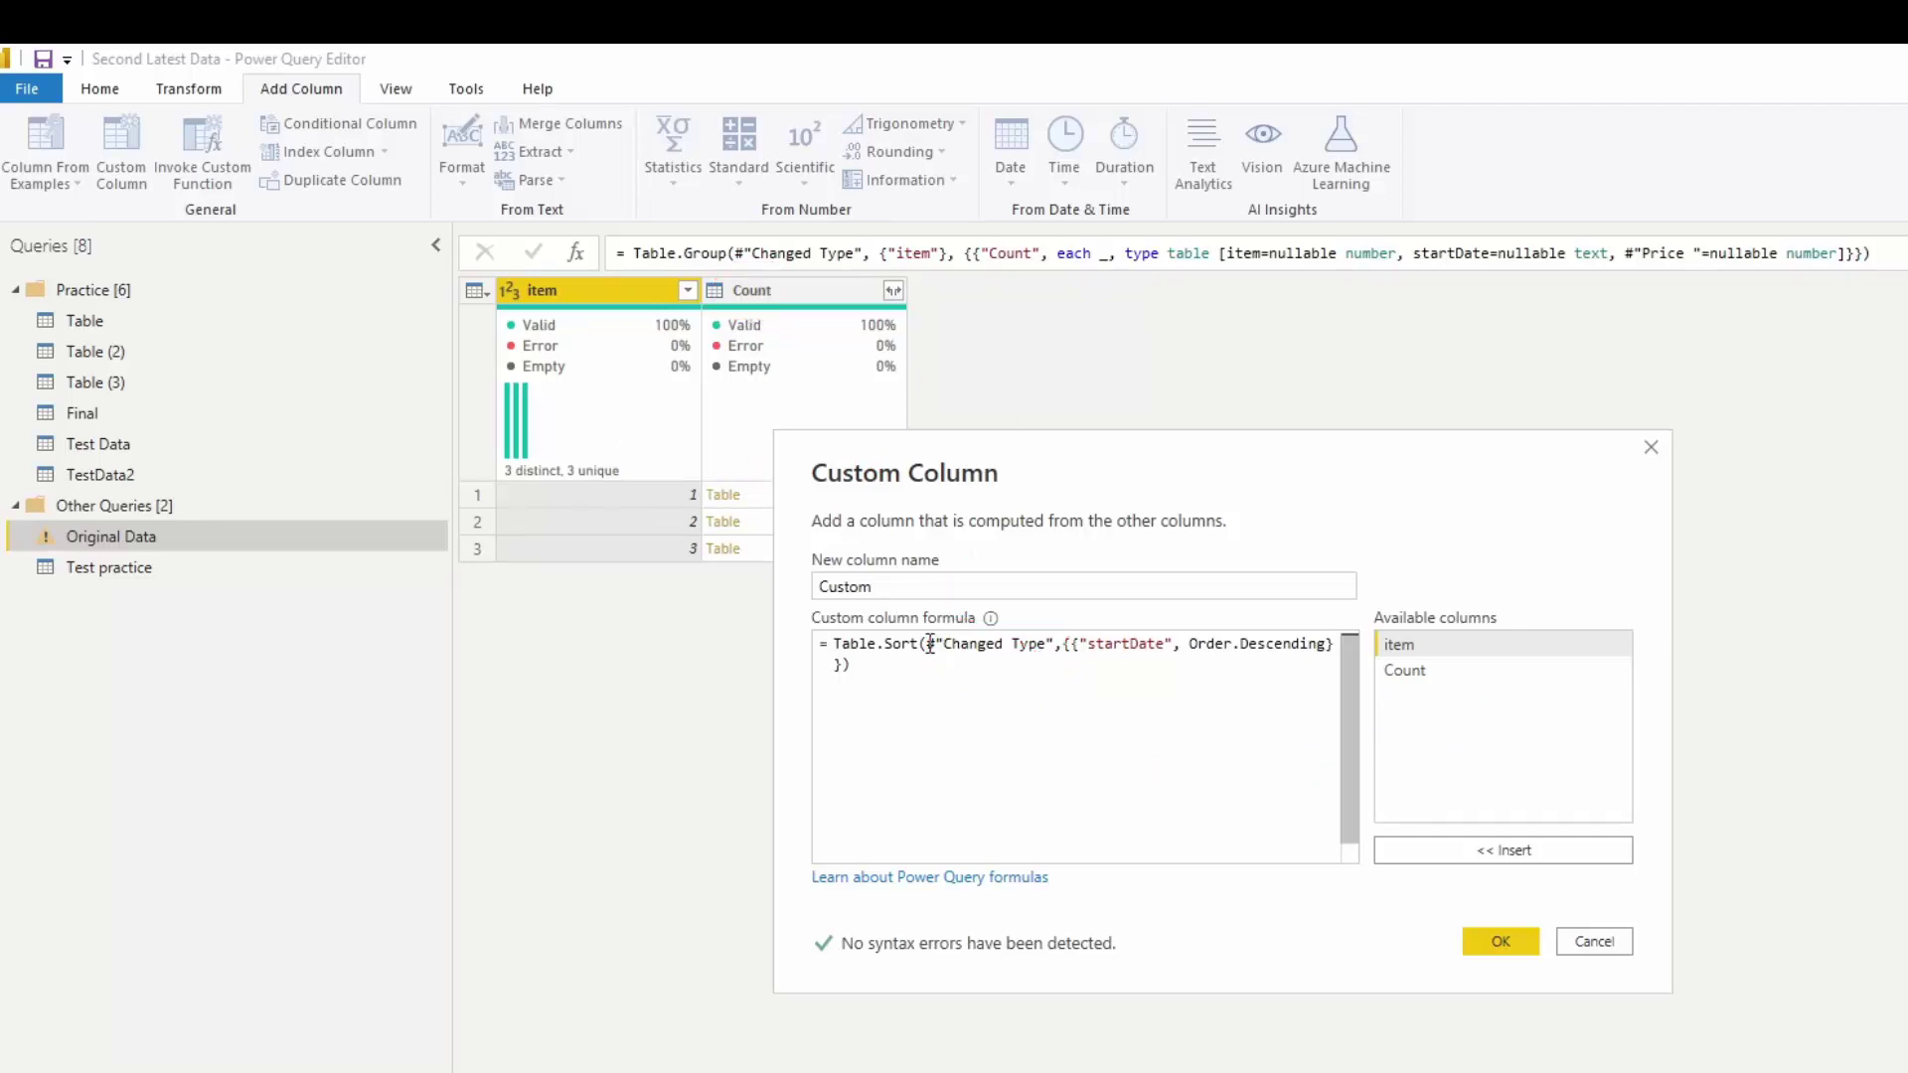
left_click_drag(929, 643, 1056, 644)
key("BackSpace")
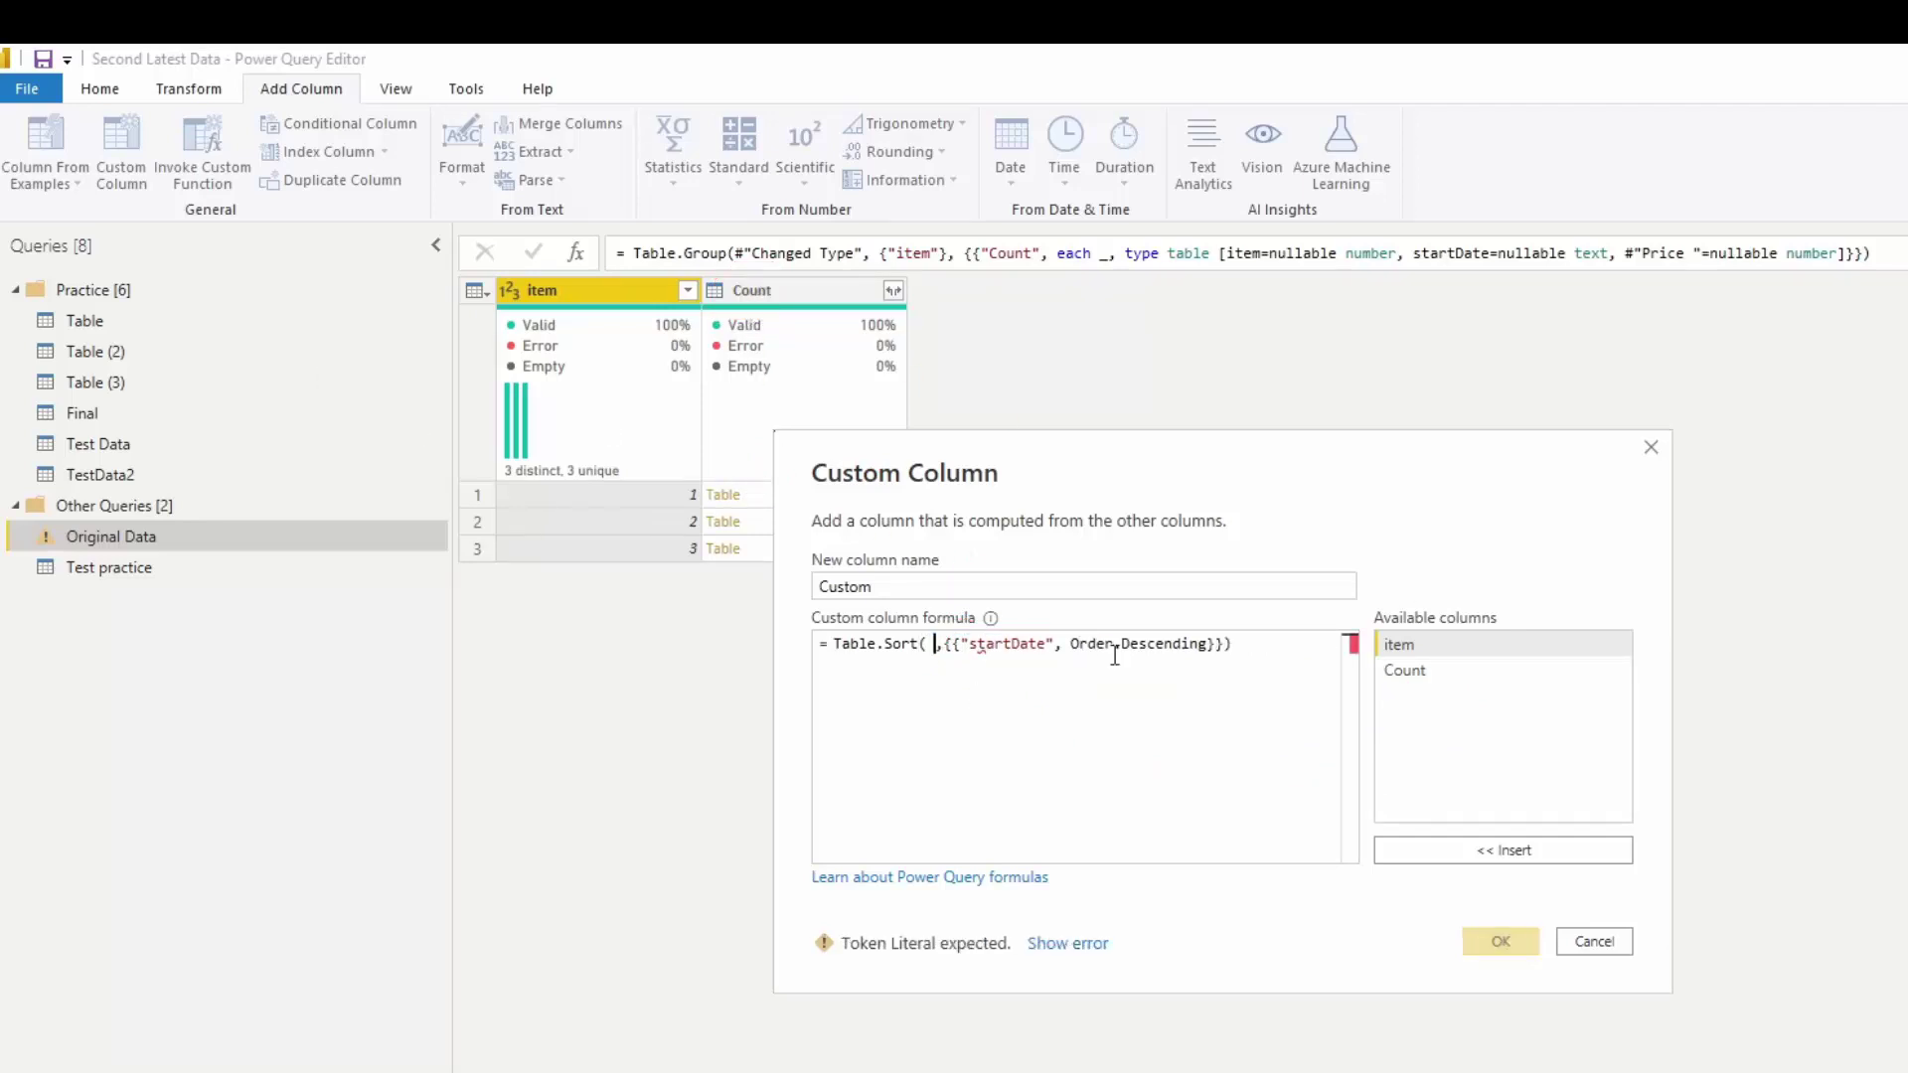
double_click(1399, 674)
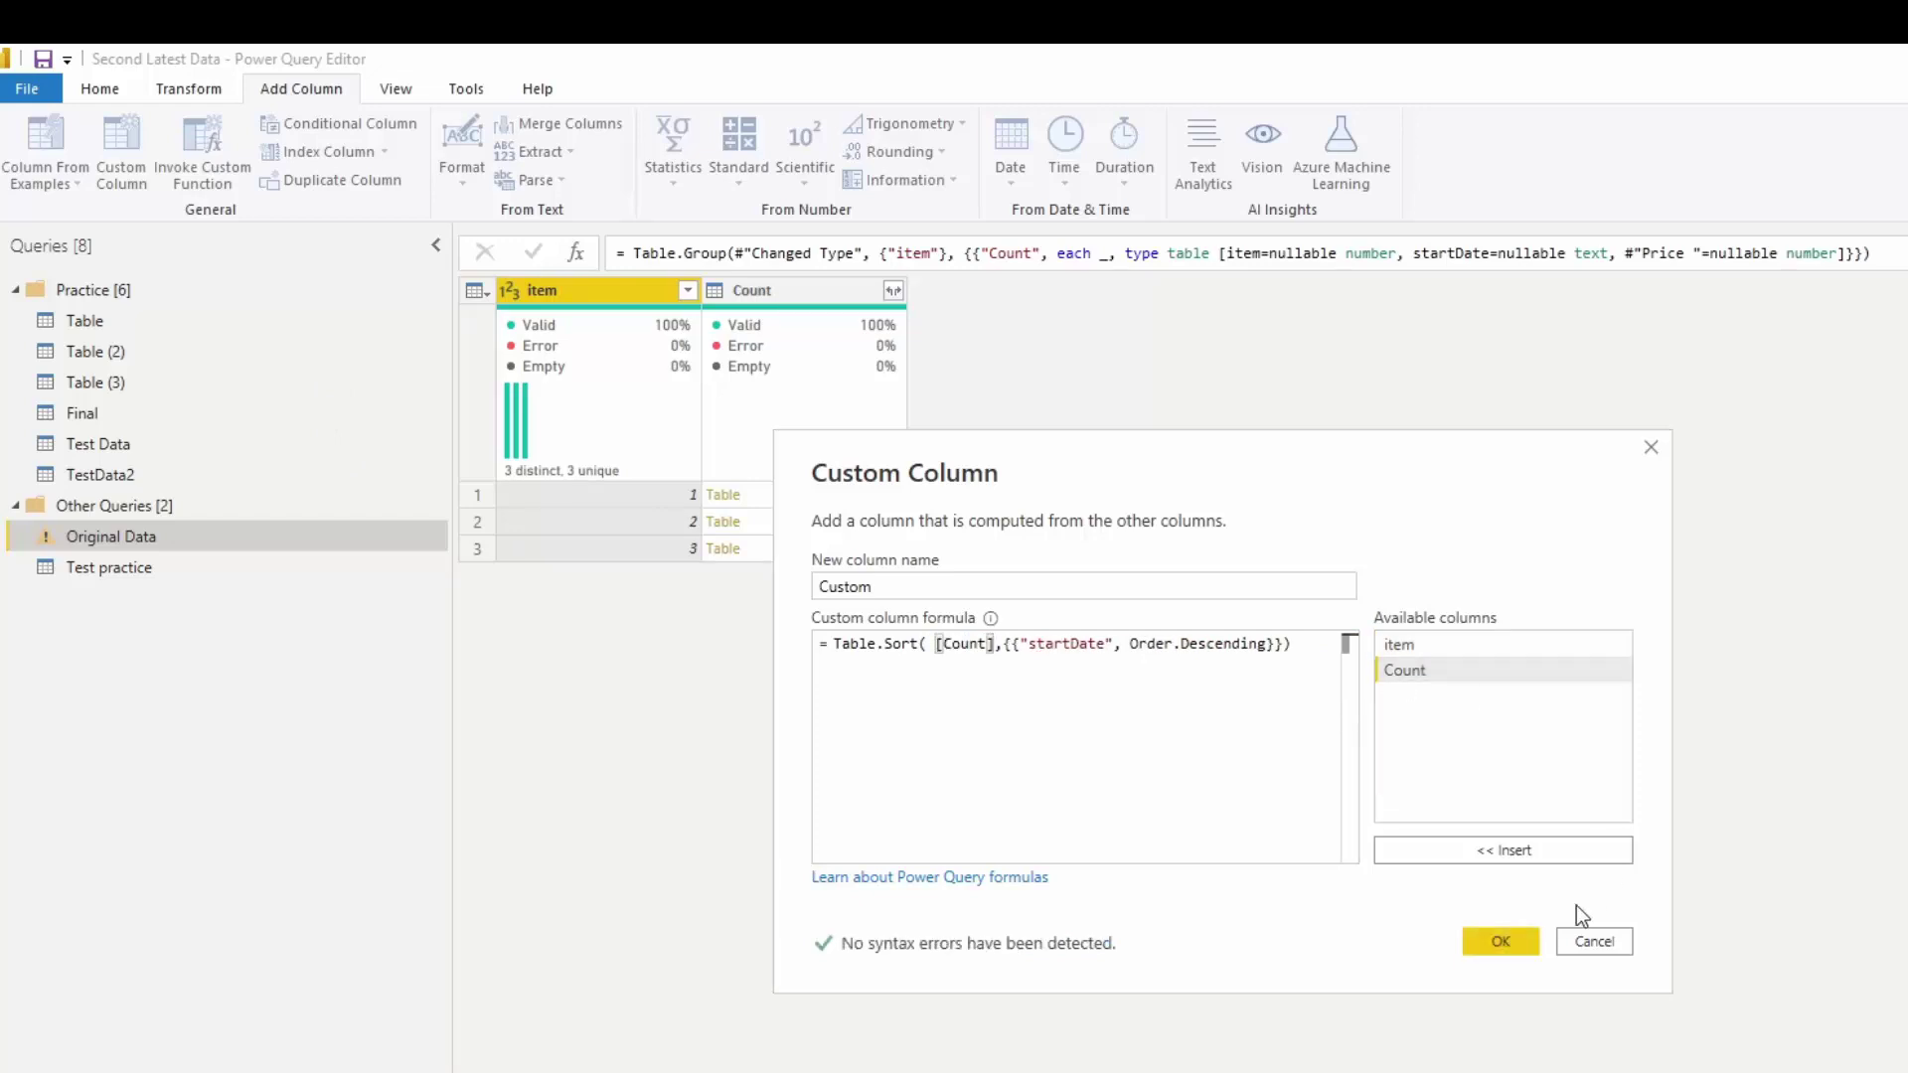
left_click(1516, 948)
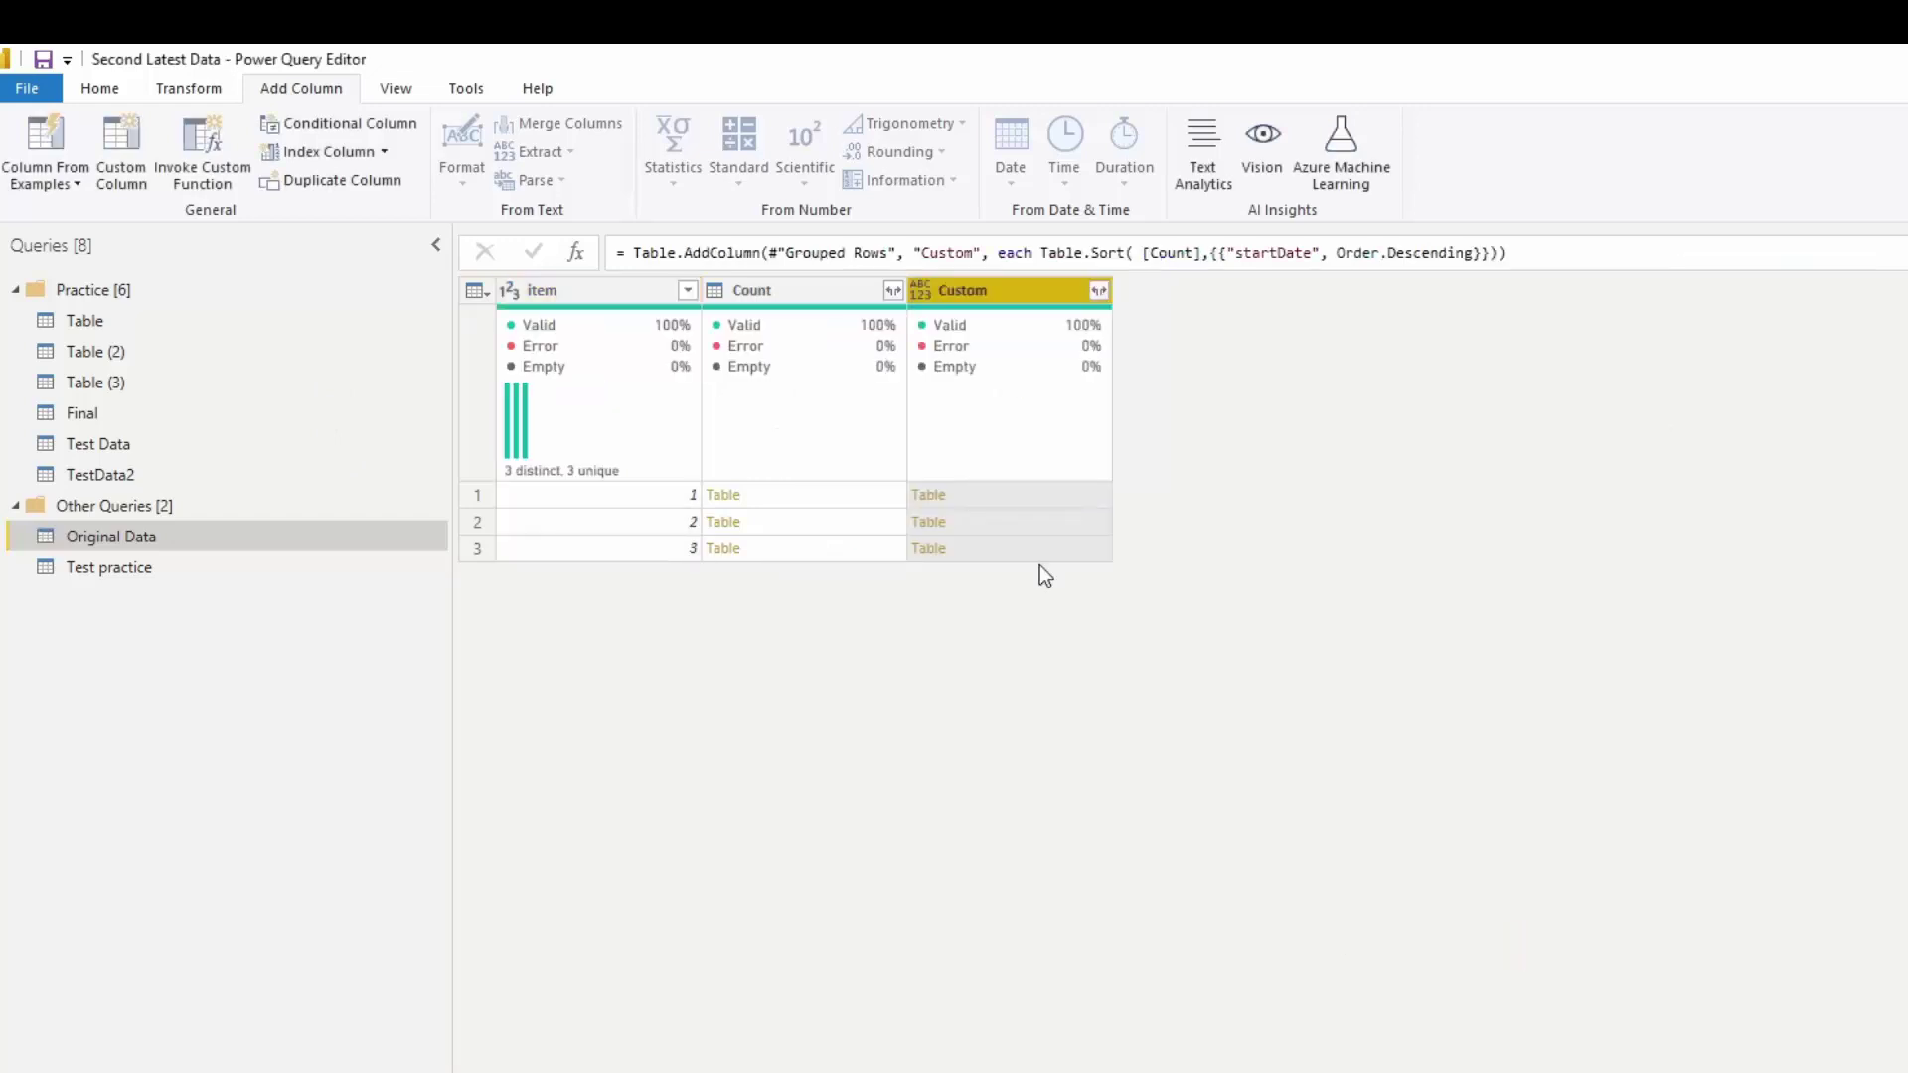
Step: Remove the Count column and preview item 1's and item 3's sorted nested tables
left_click(803, 289)
right_click(803, 288)
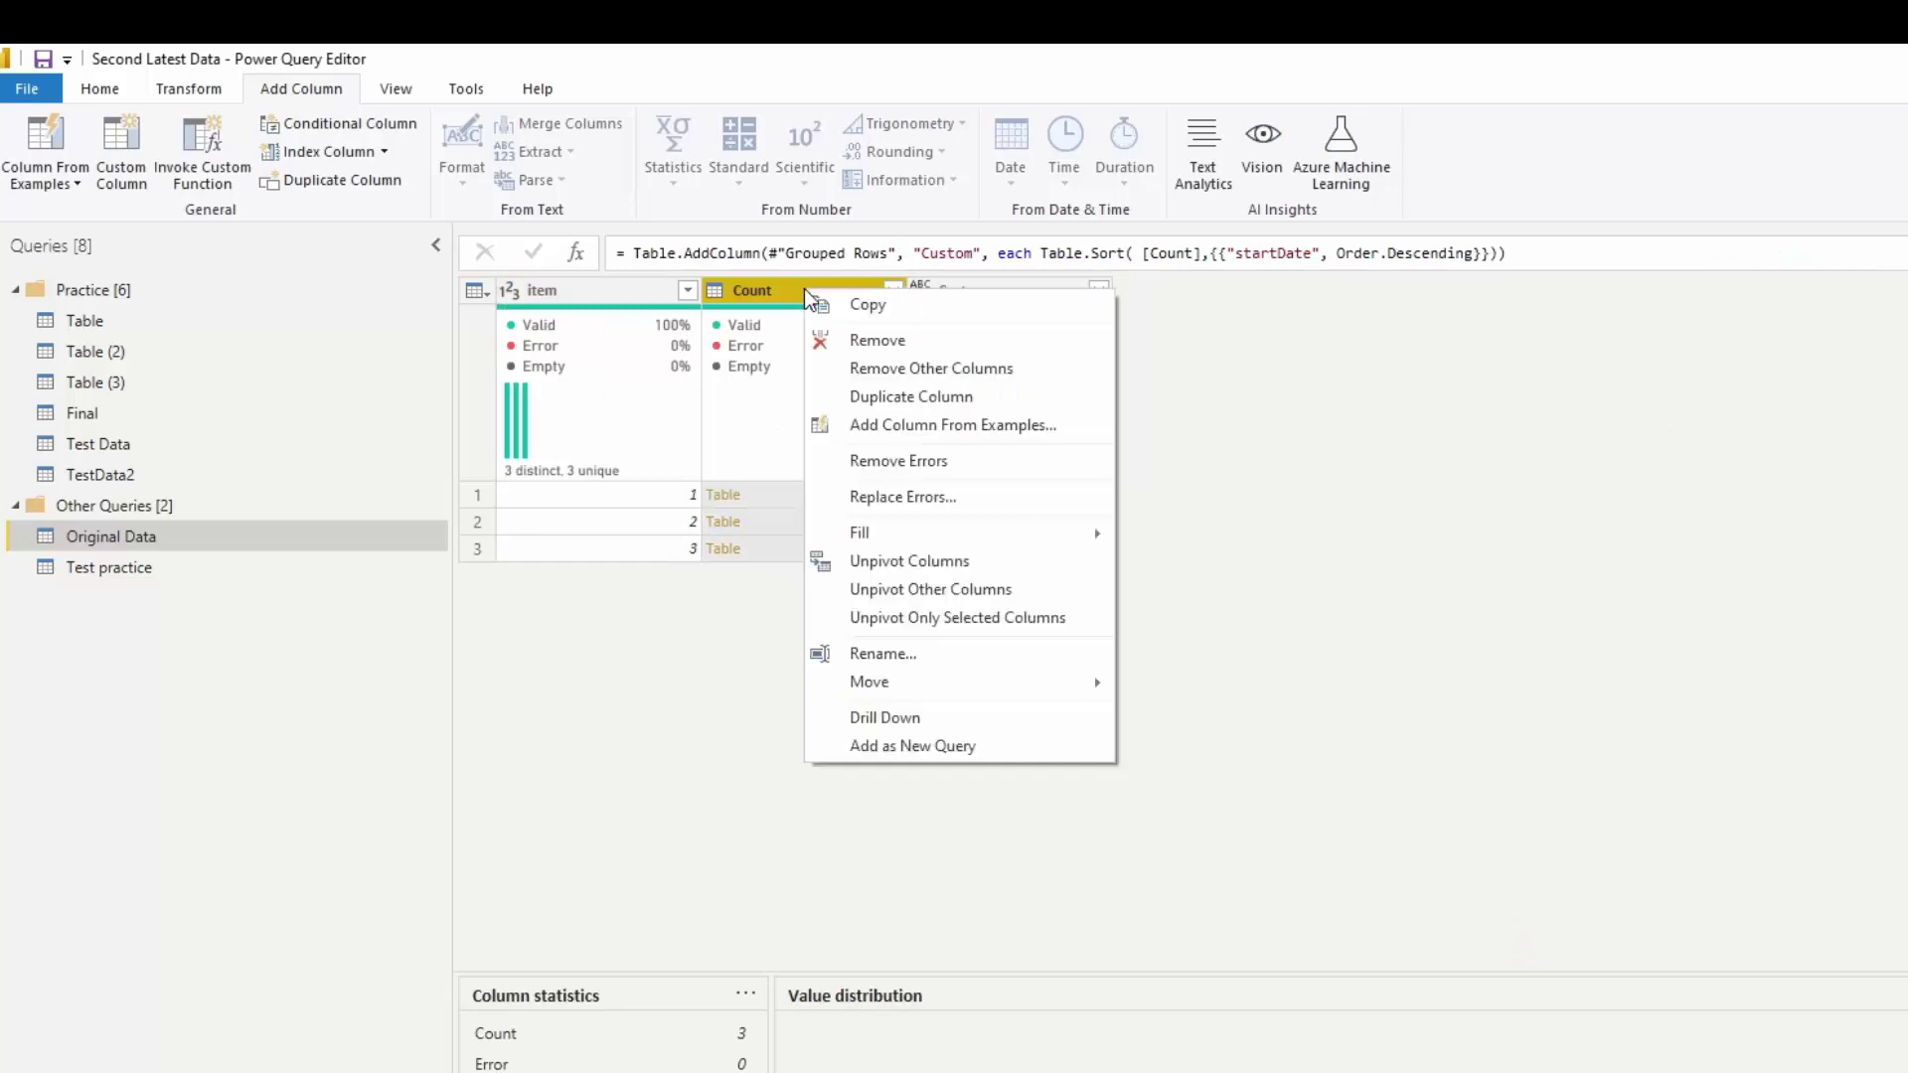
left_click(863, 340)
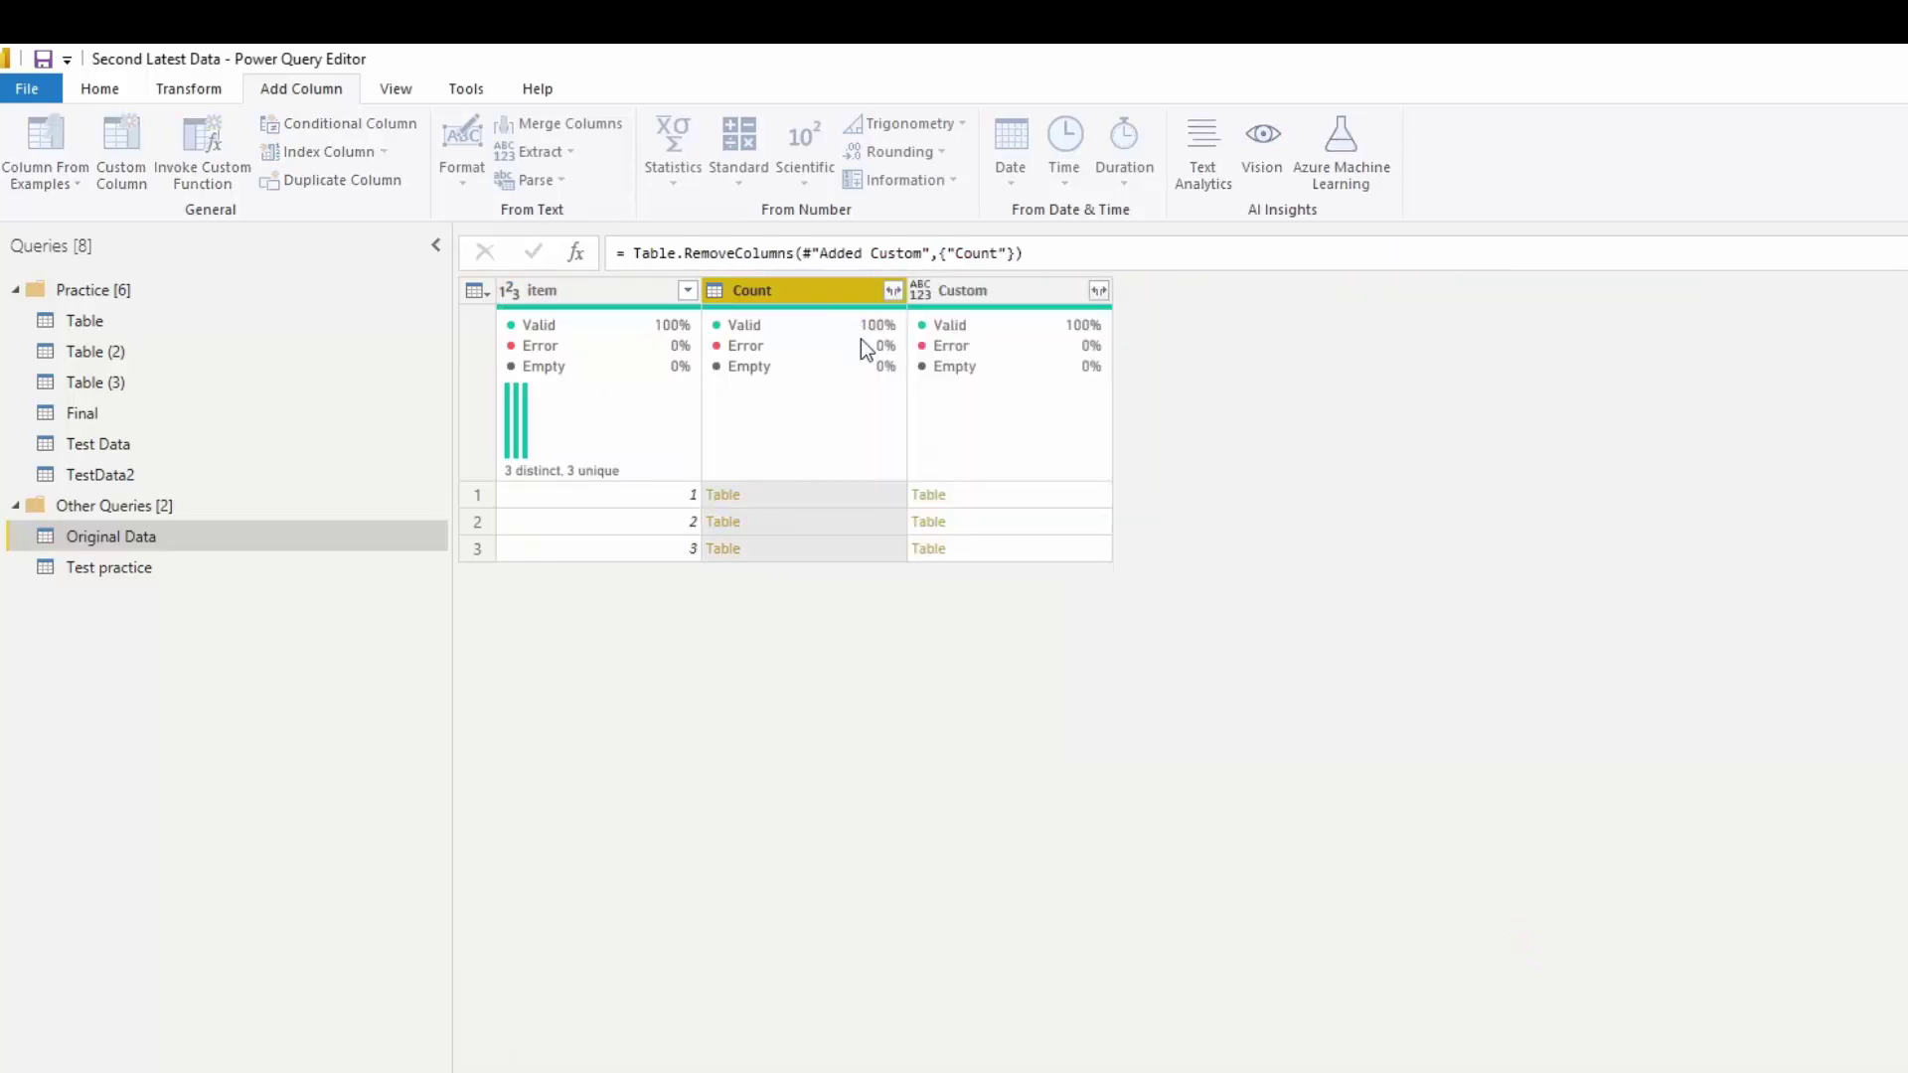
left_click(823, 502)
left_click(844, 549)
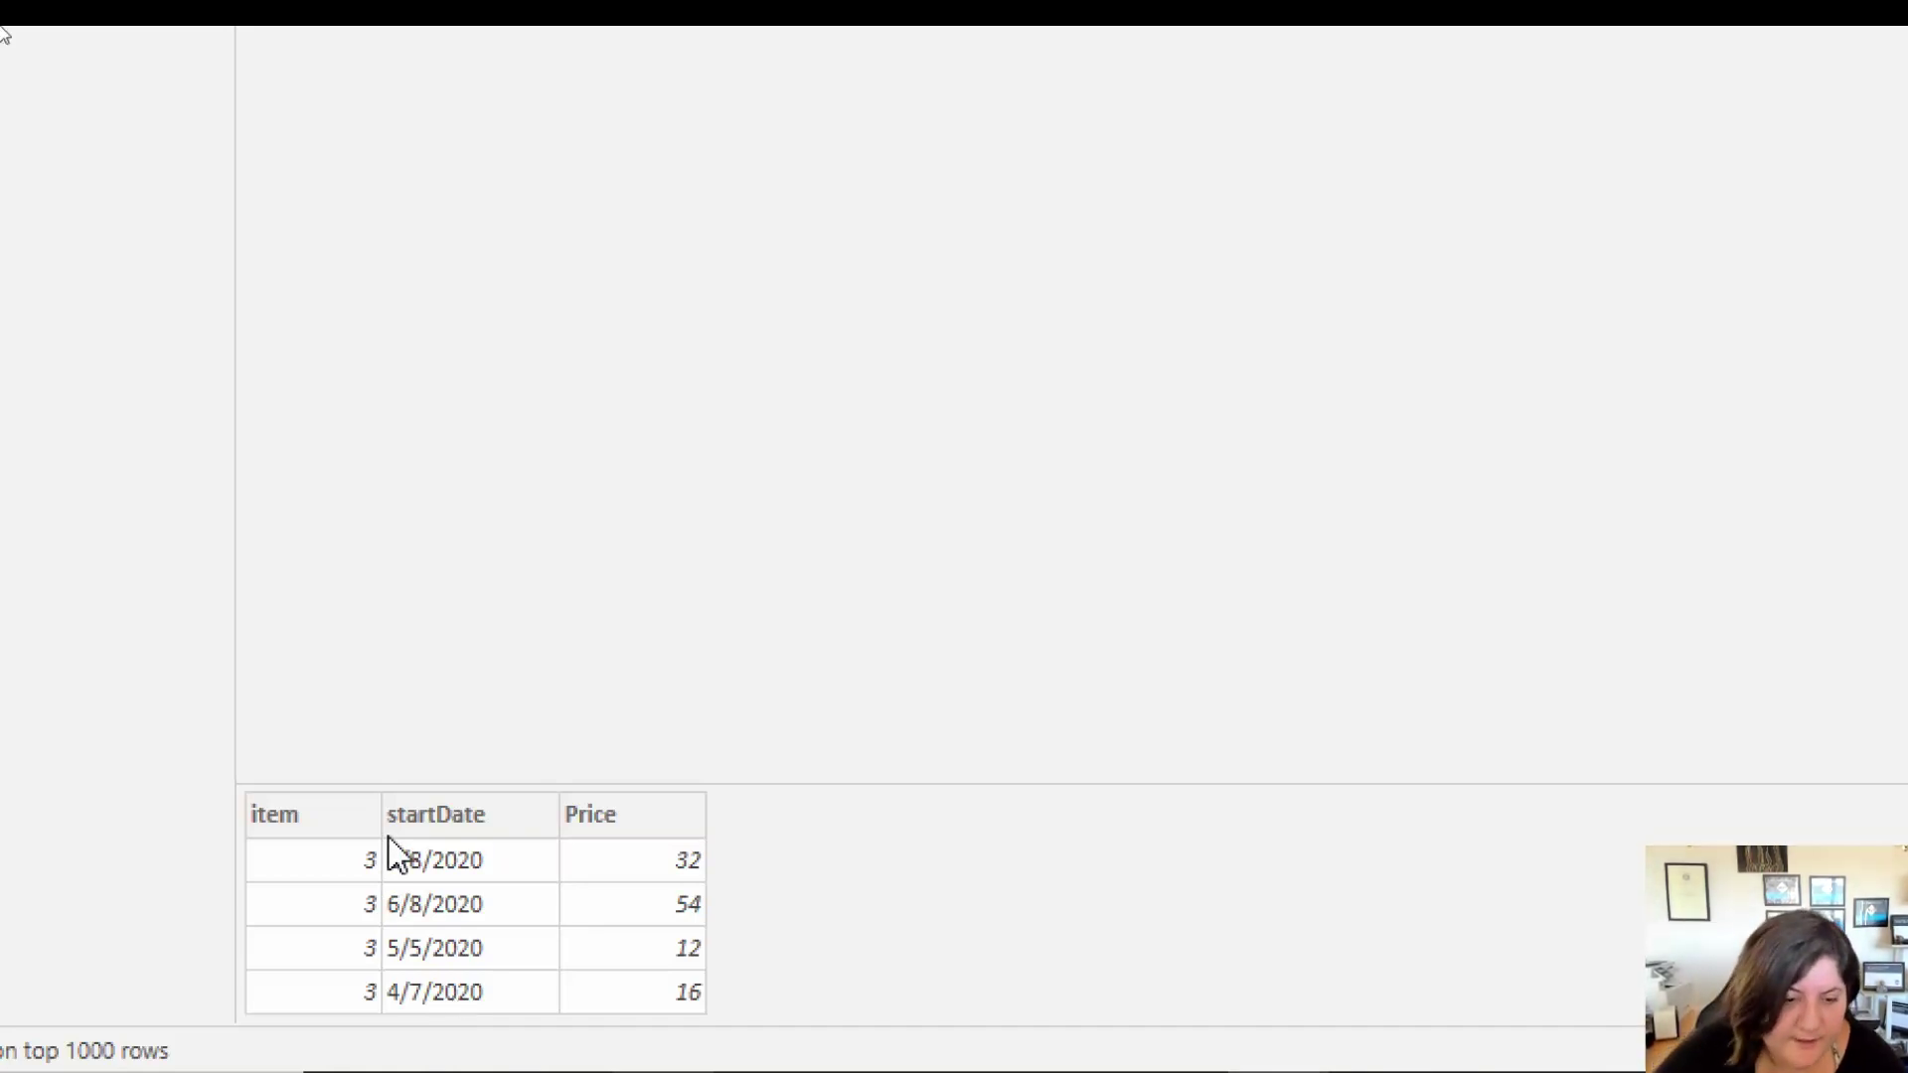
mouse_move(287, 853)
left_mouse_down()
mouse_move(474, 840)
mouse_move(724, 904)
mouse_move(584, 934)
mouse_move(411, 935)
mouse_move(293, 889)
mouse_move(297, 852)
left_mouse_up()
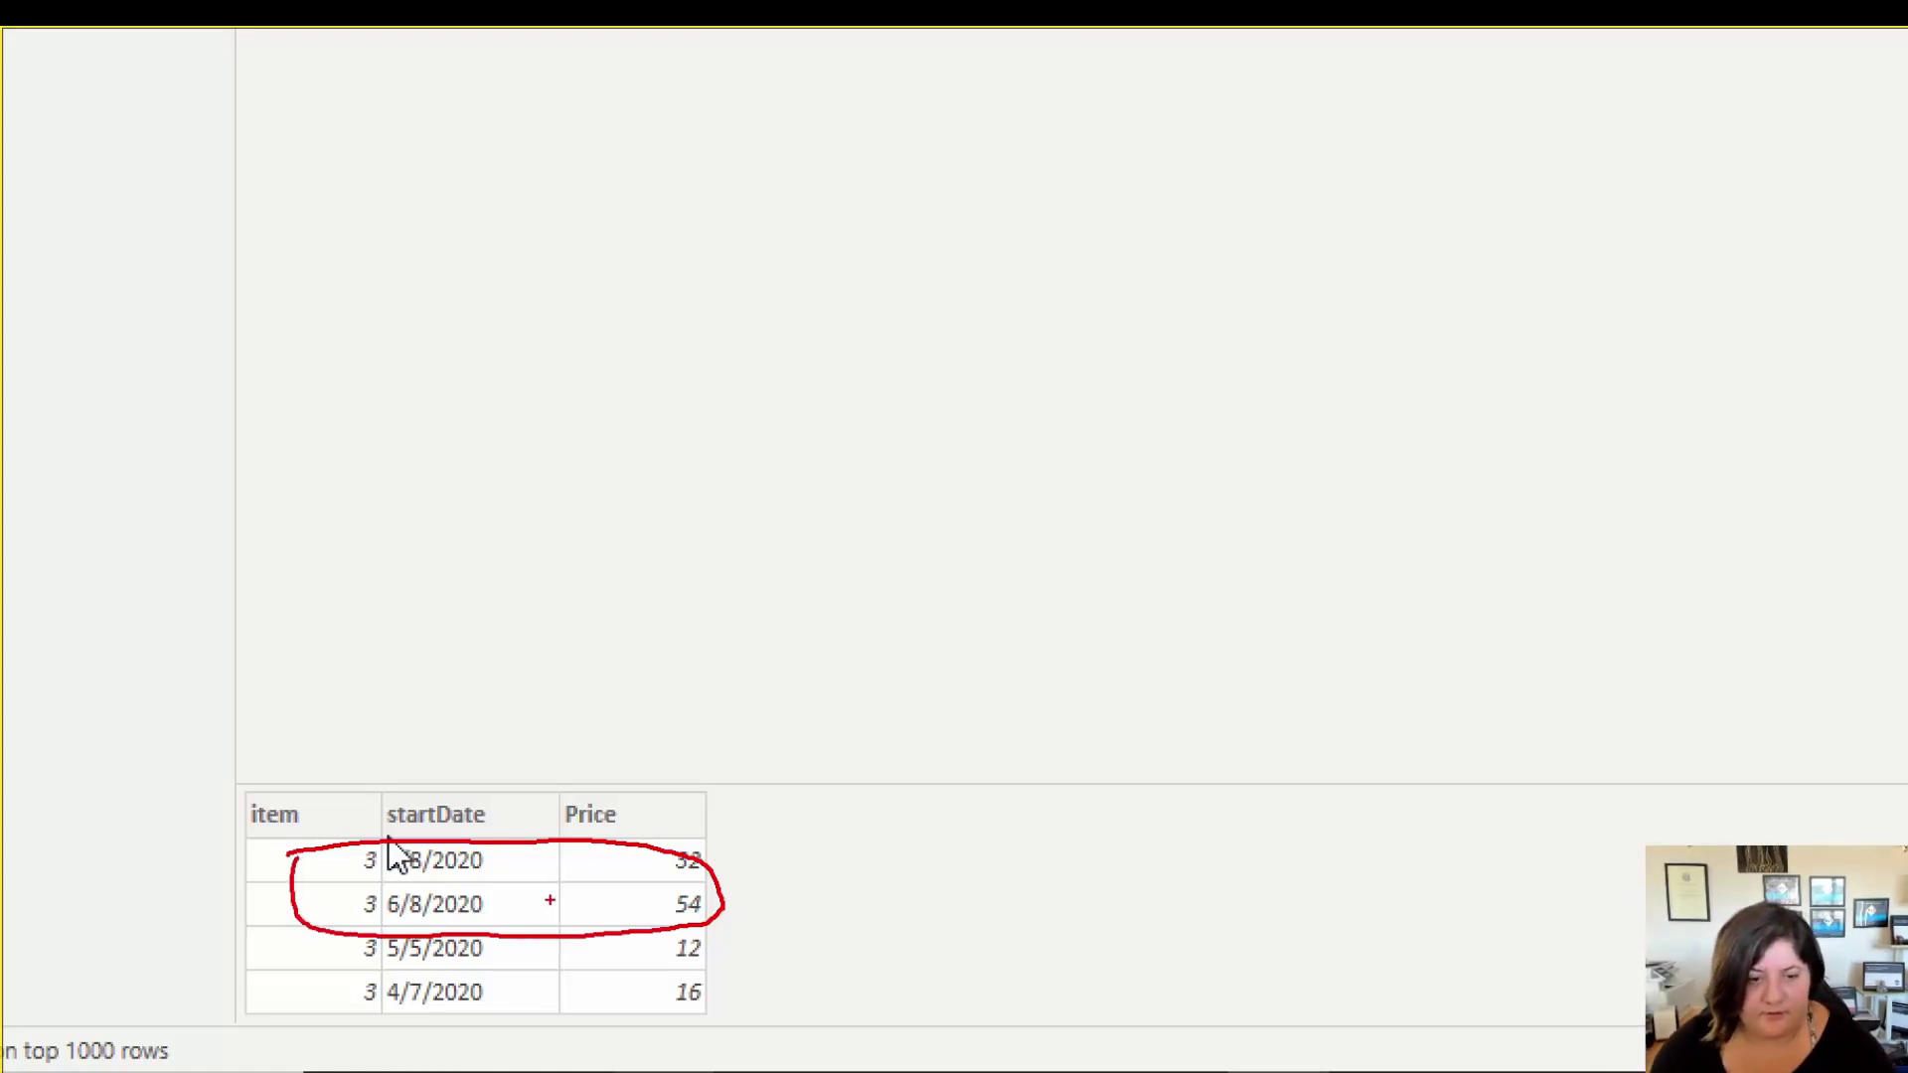
key("Escape")
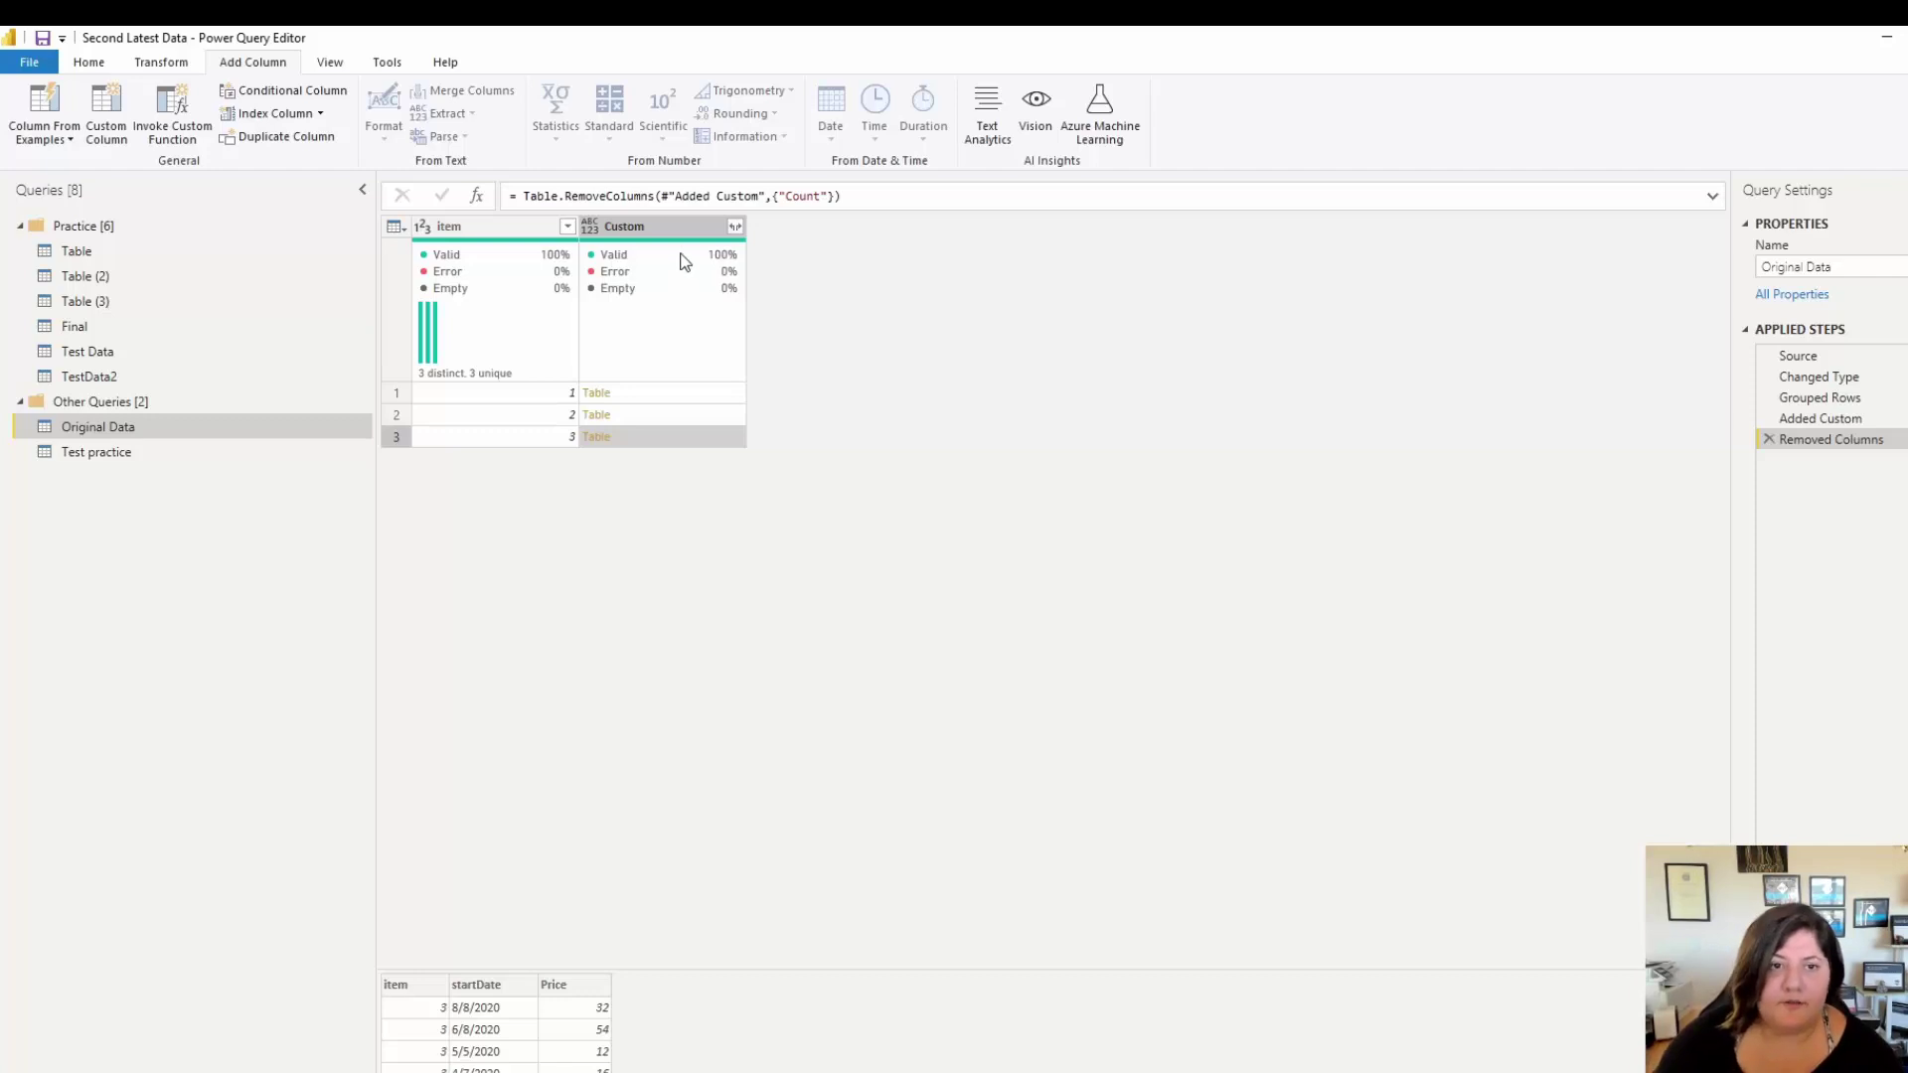
Step: Keep the top 2 rows of Test practice and select its Table.FirstN formula for copying
left_click(151, 450)
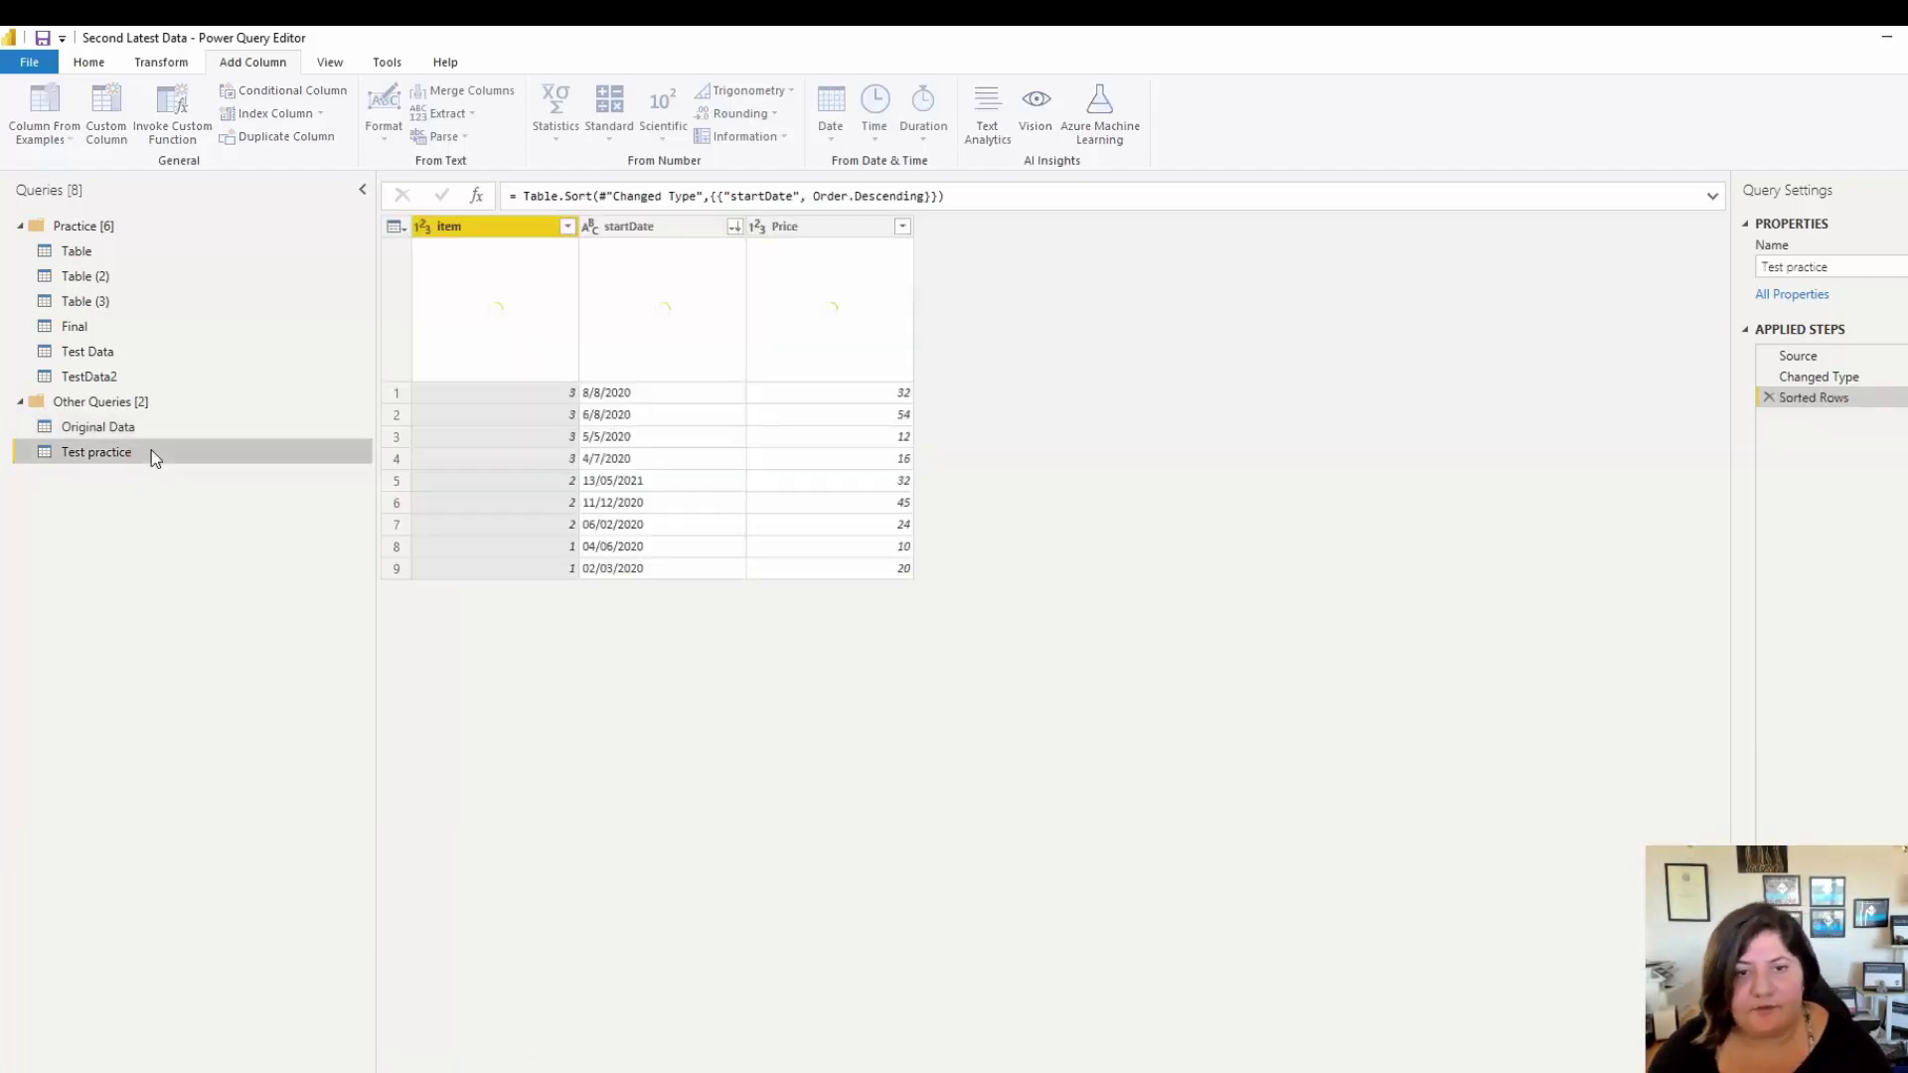
left_click(161, 62)
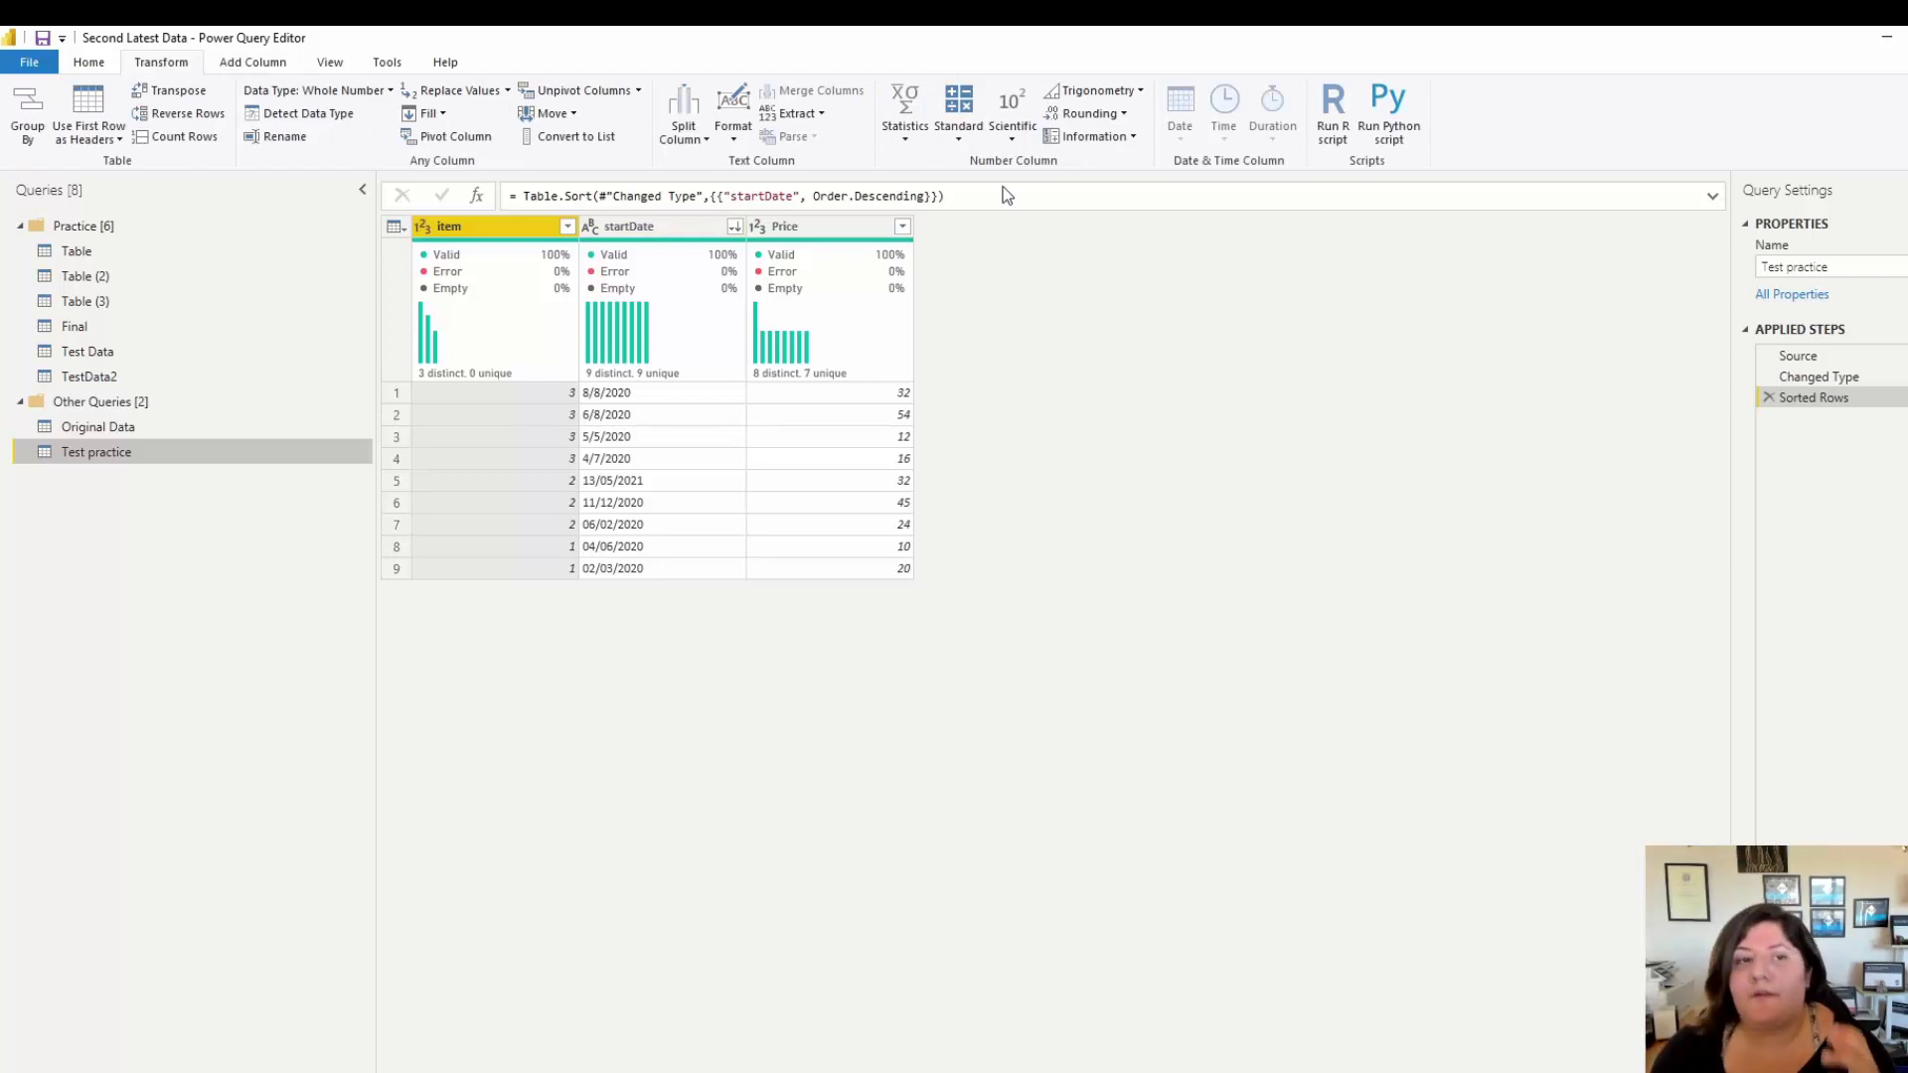
left_click(88, 62)
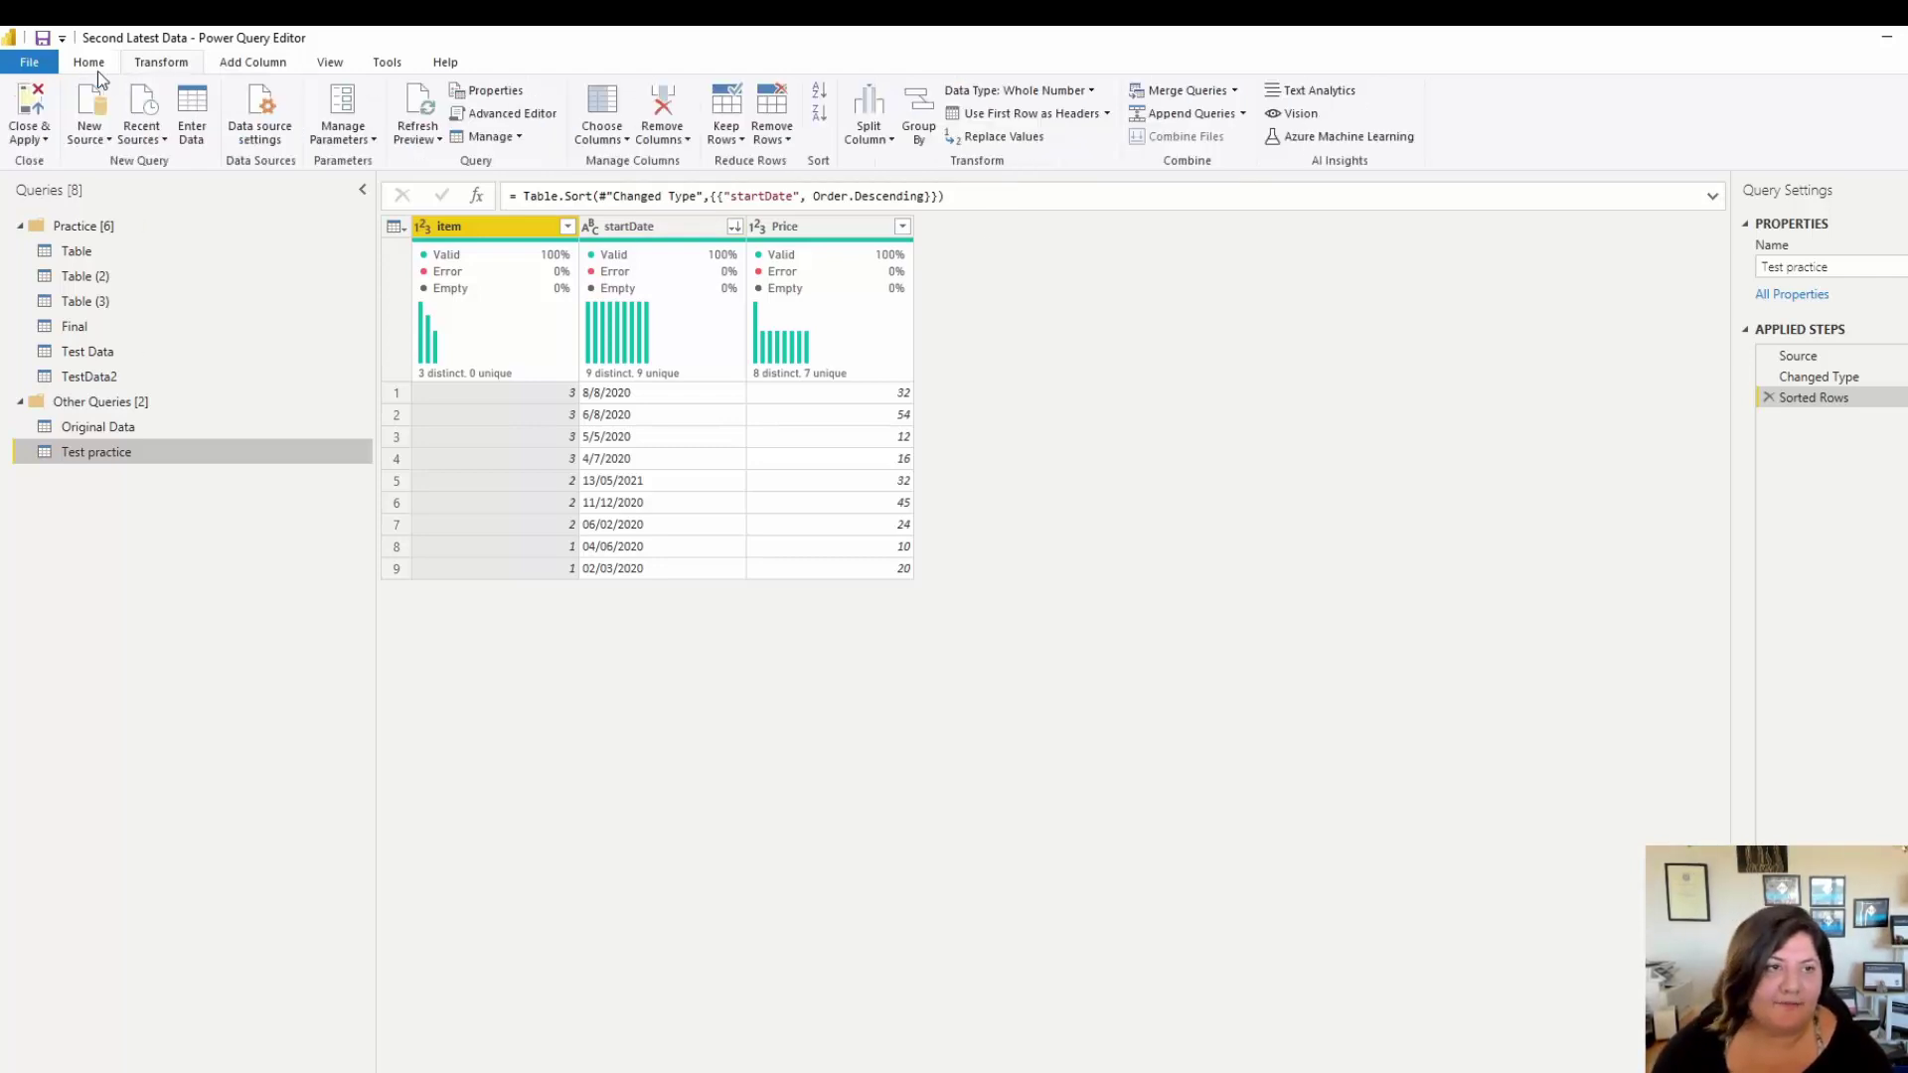
left_click(736, 142)
left_click(702, 165)
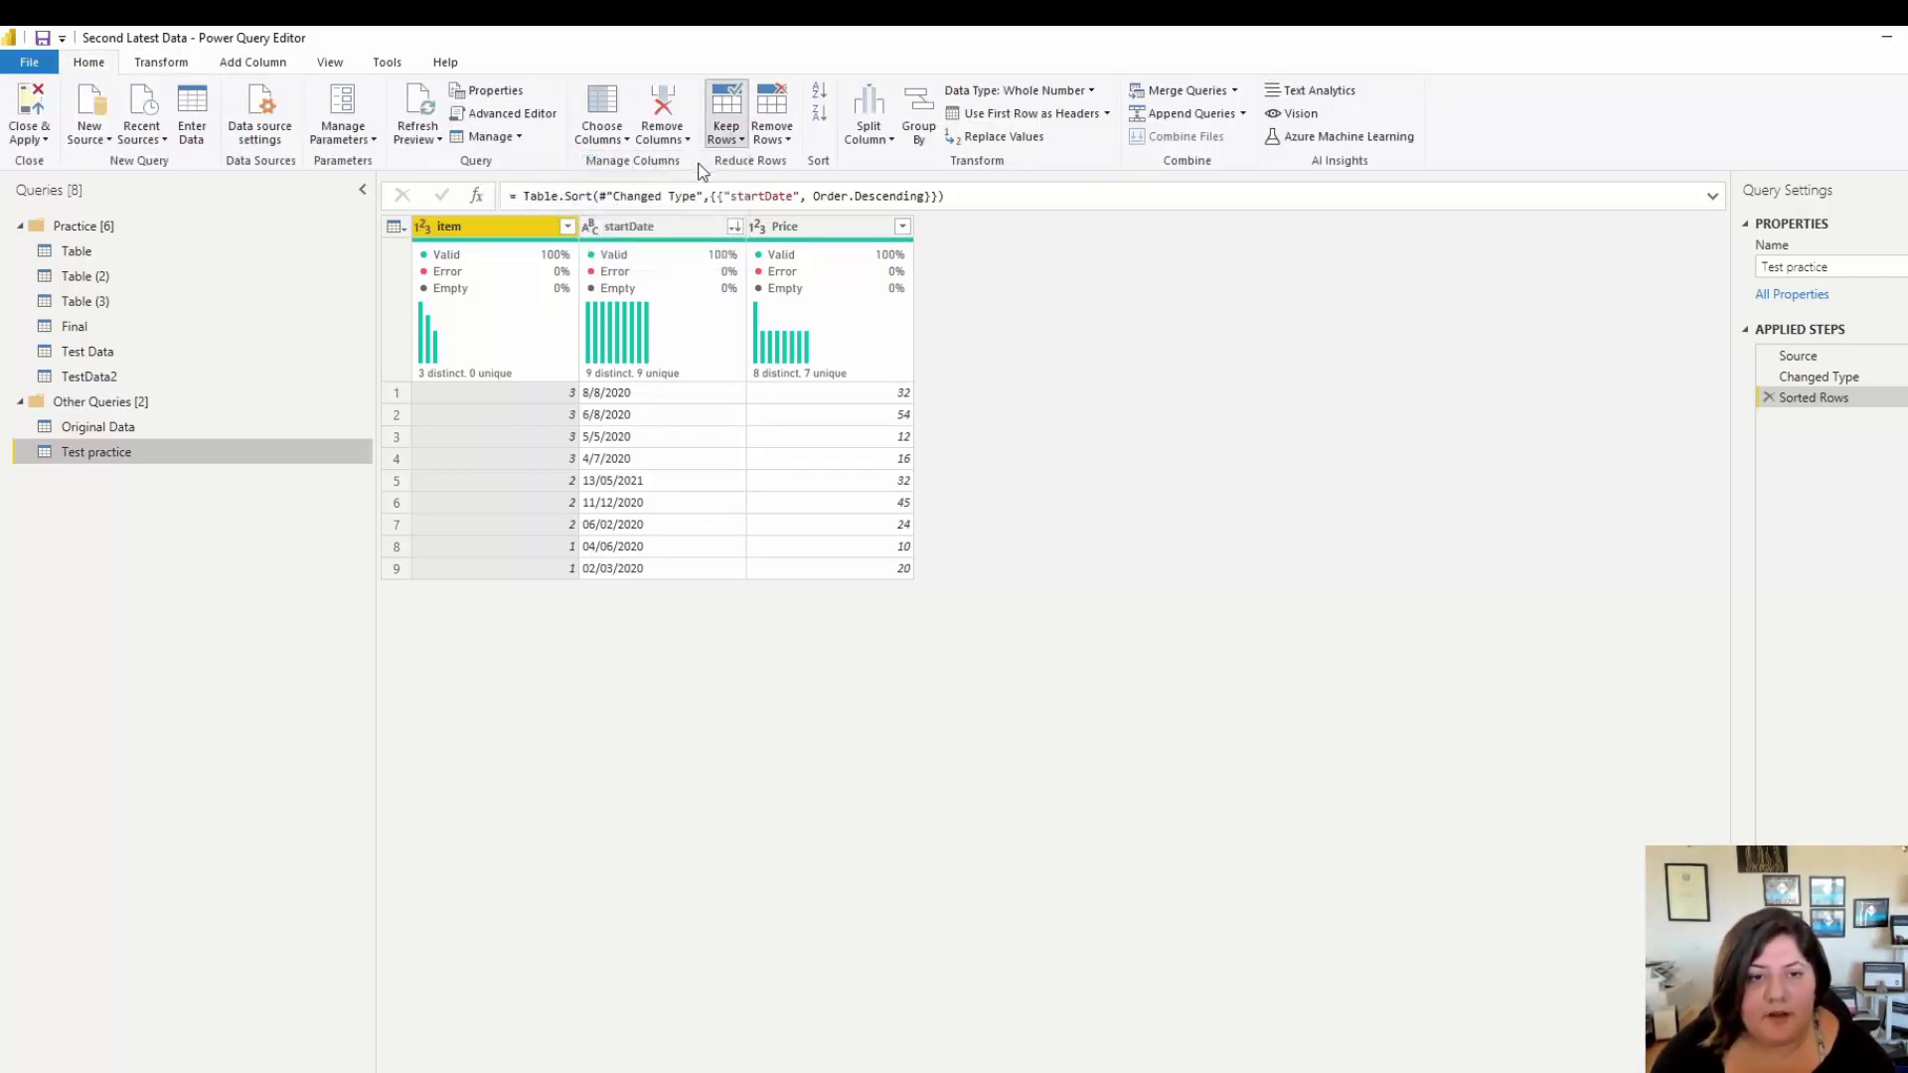
type("2")
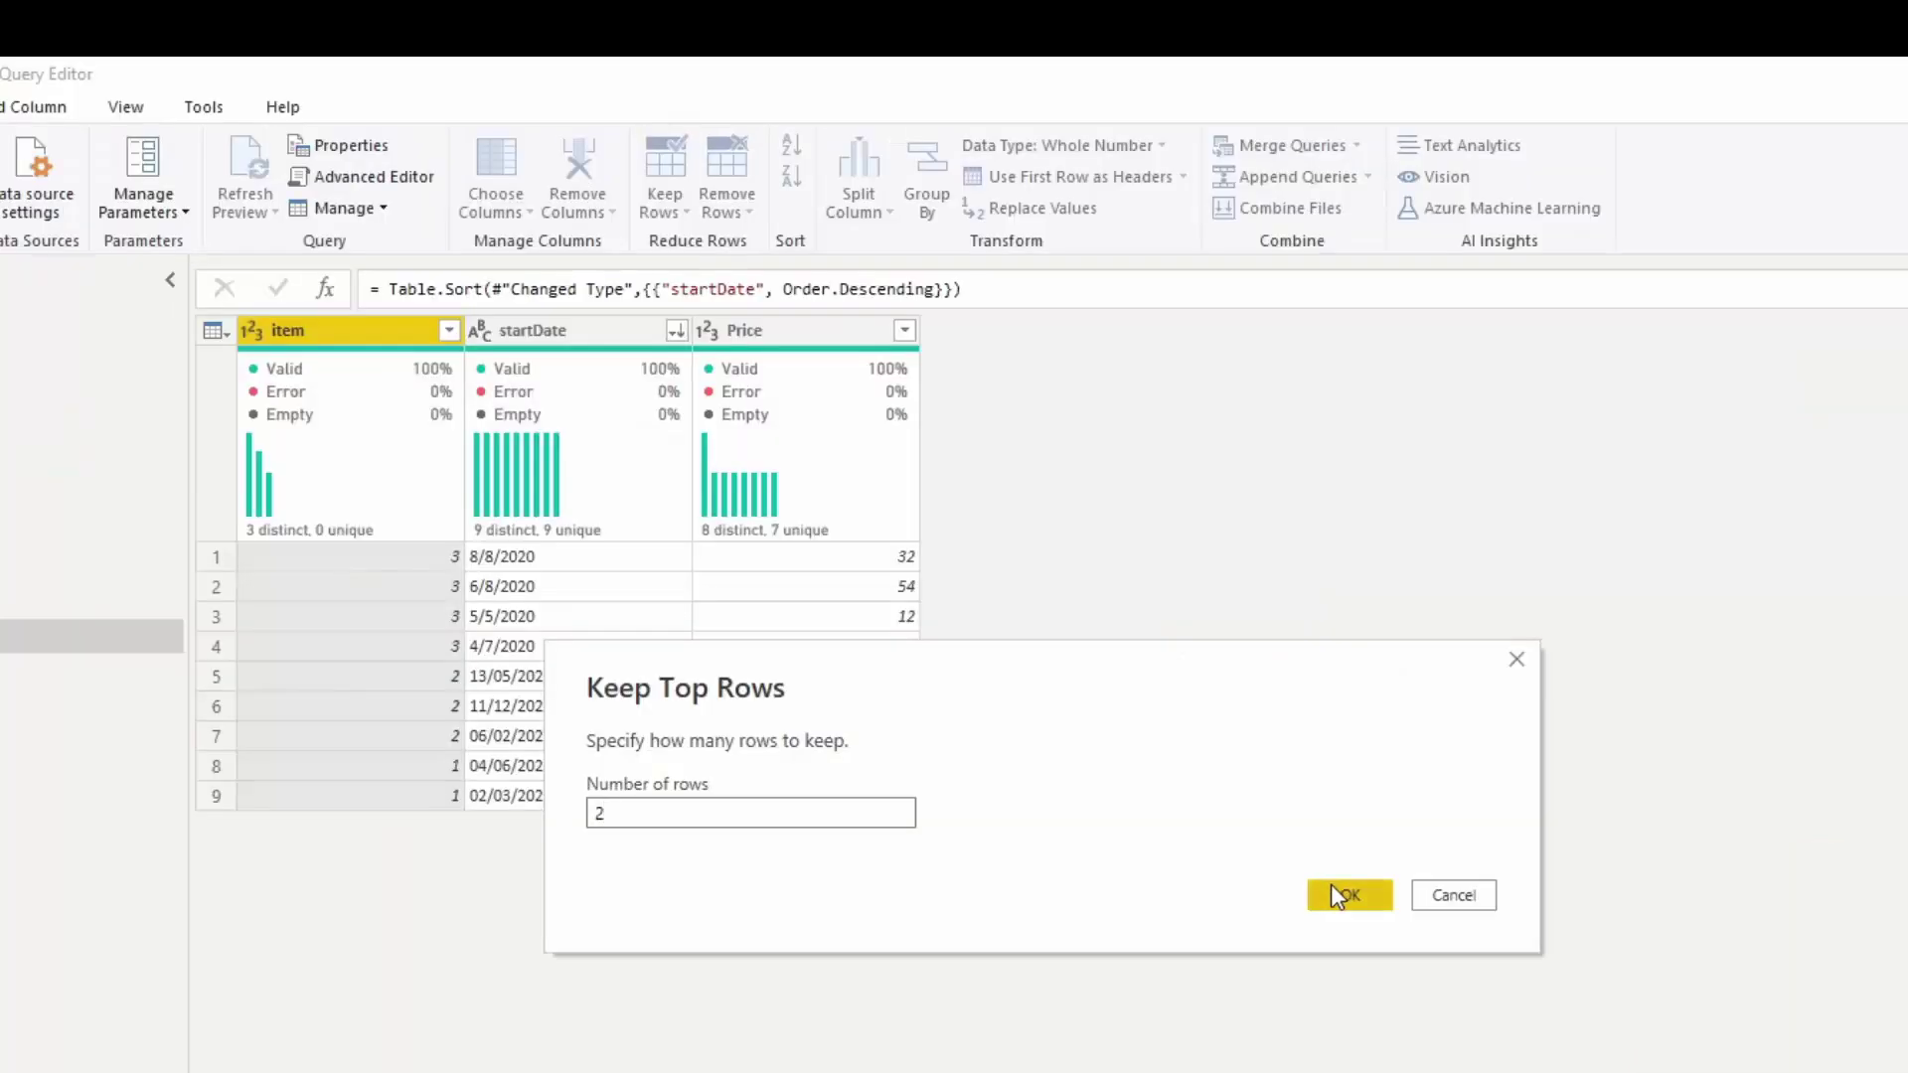
left_click(1226, 639)
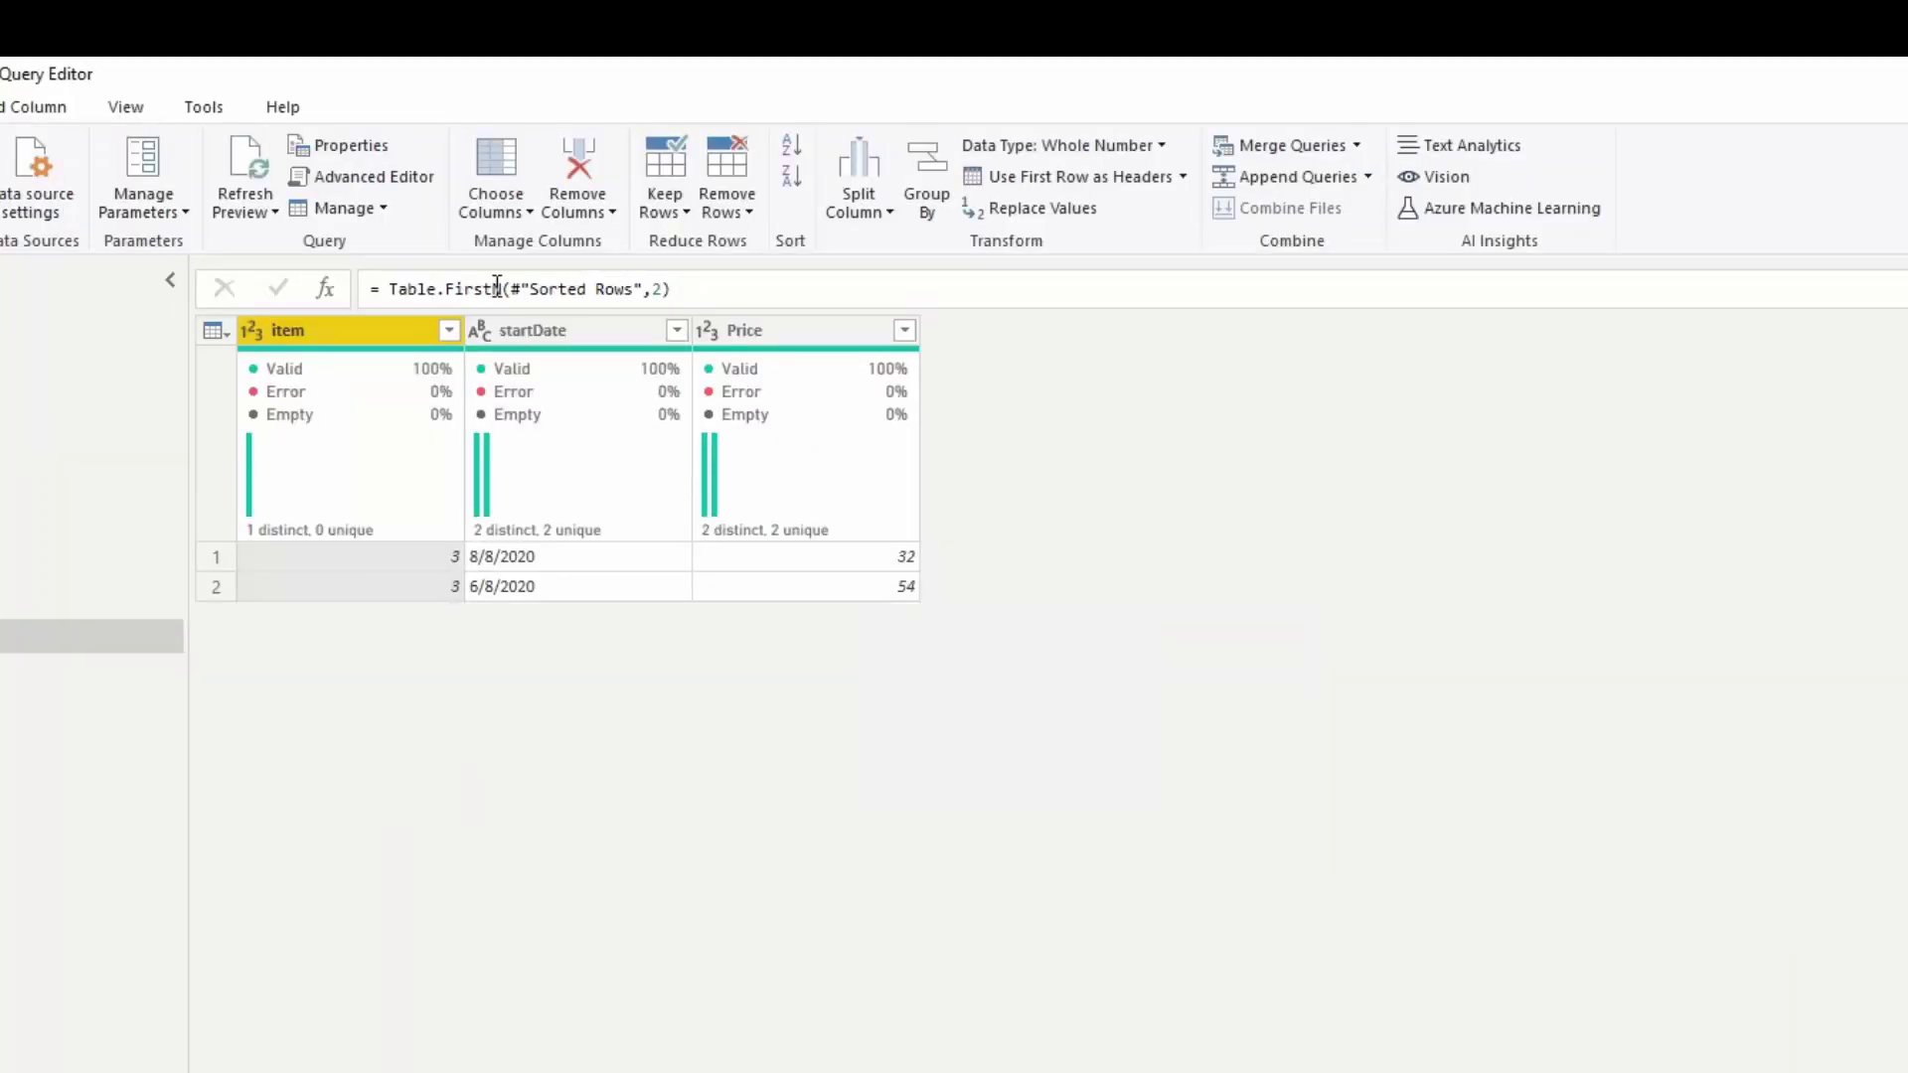
triple_click(498, 287)
key("ctrl+c")
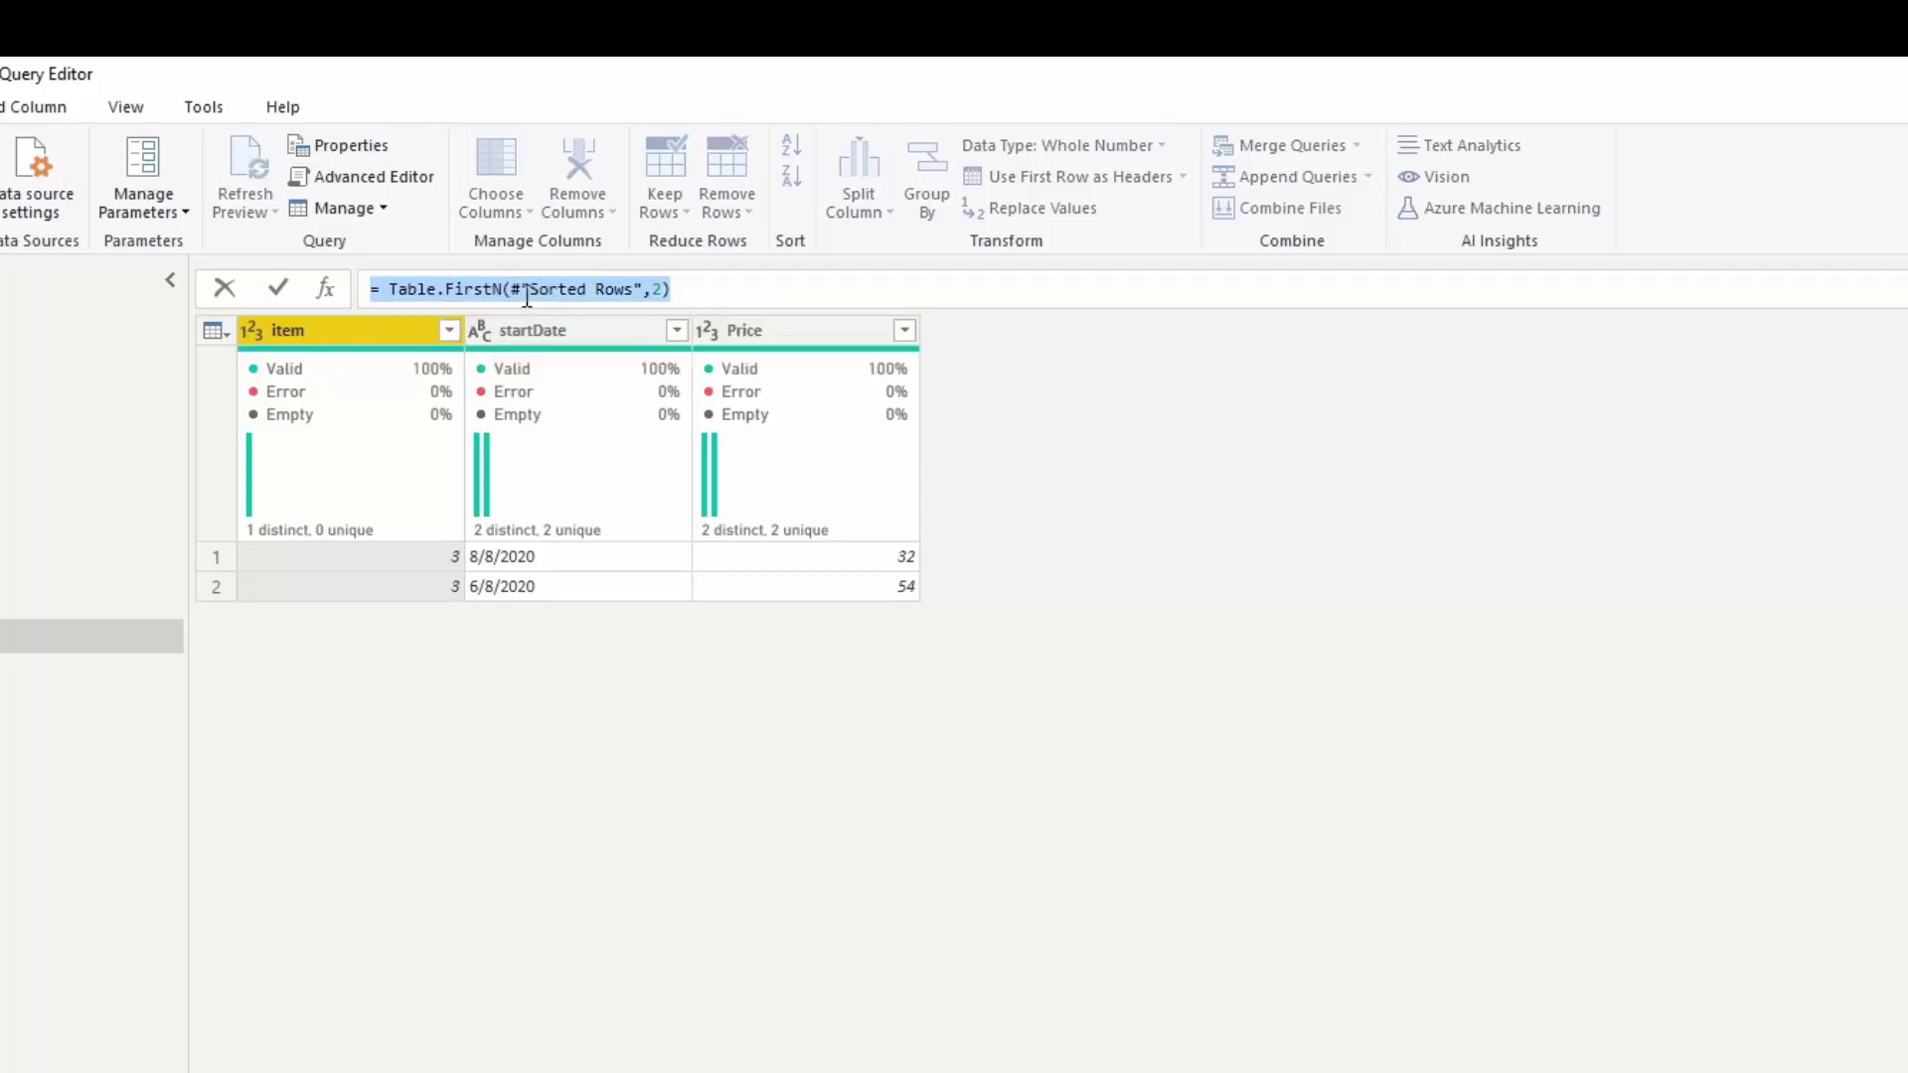
mouse_move(526, 296)
key("Escape")
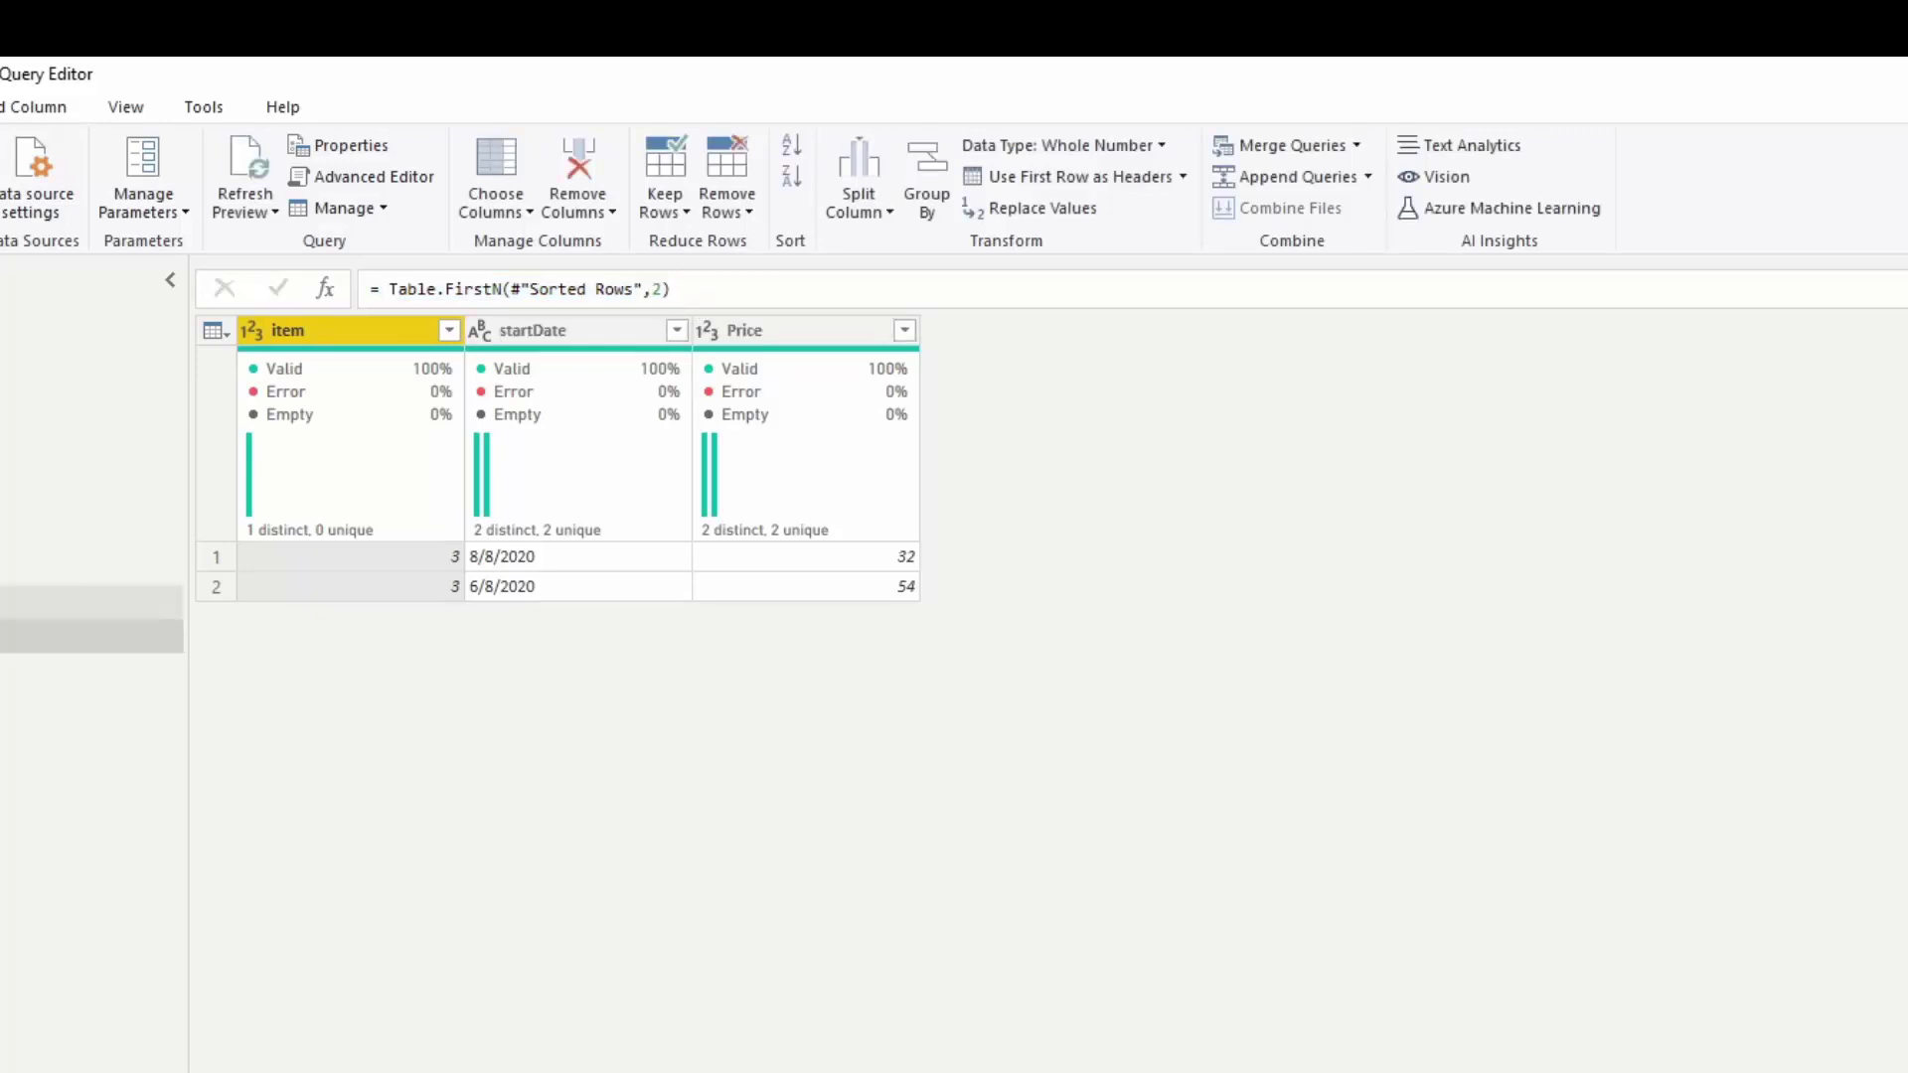
Step: In Original Data, add a custom column = Table.FirstN([Custom],2)
left_click(140, 482)
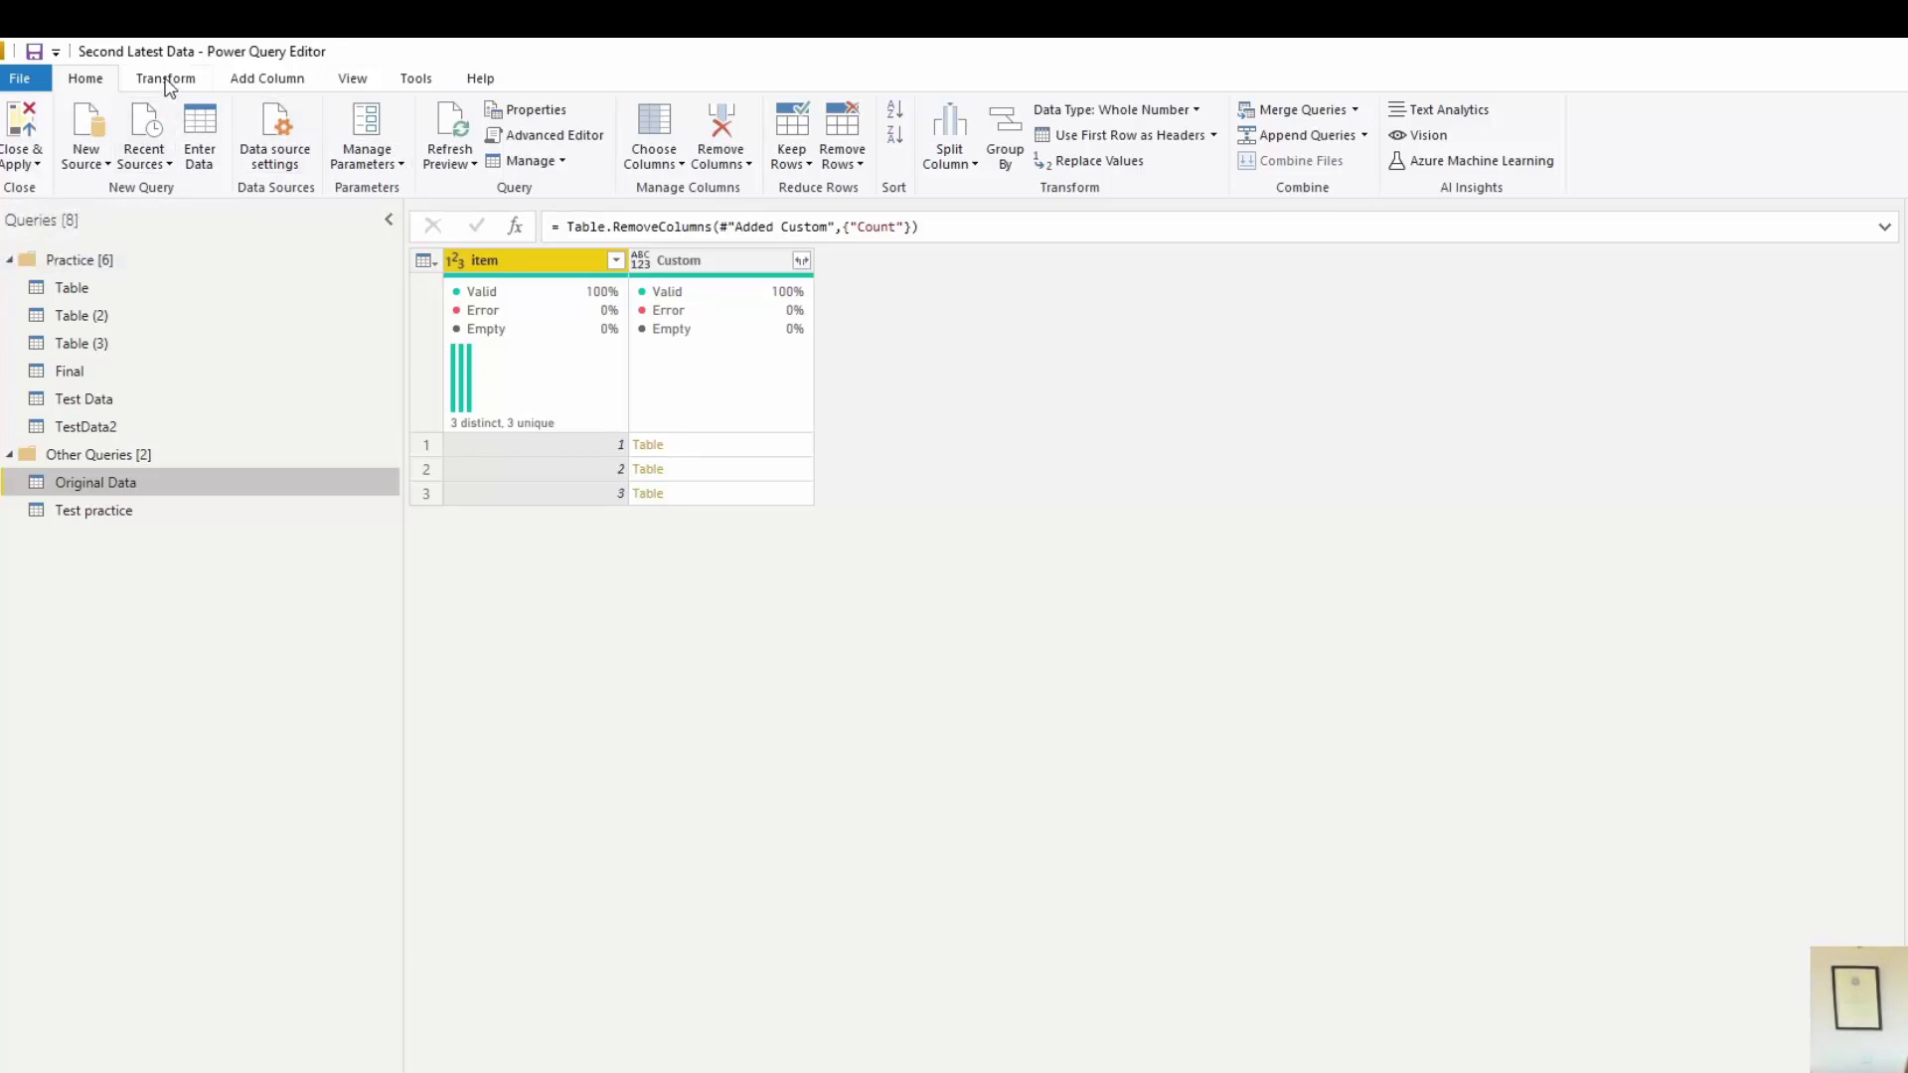
left_click(288, 83)
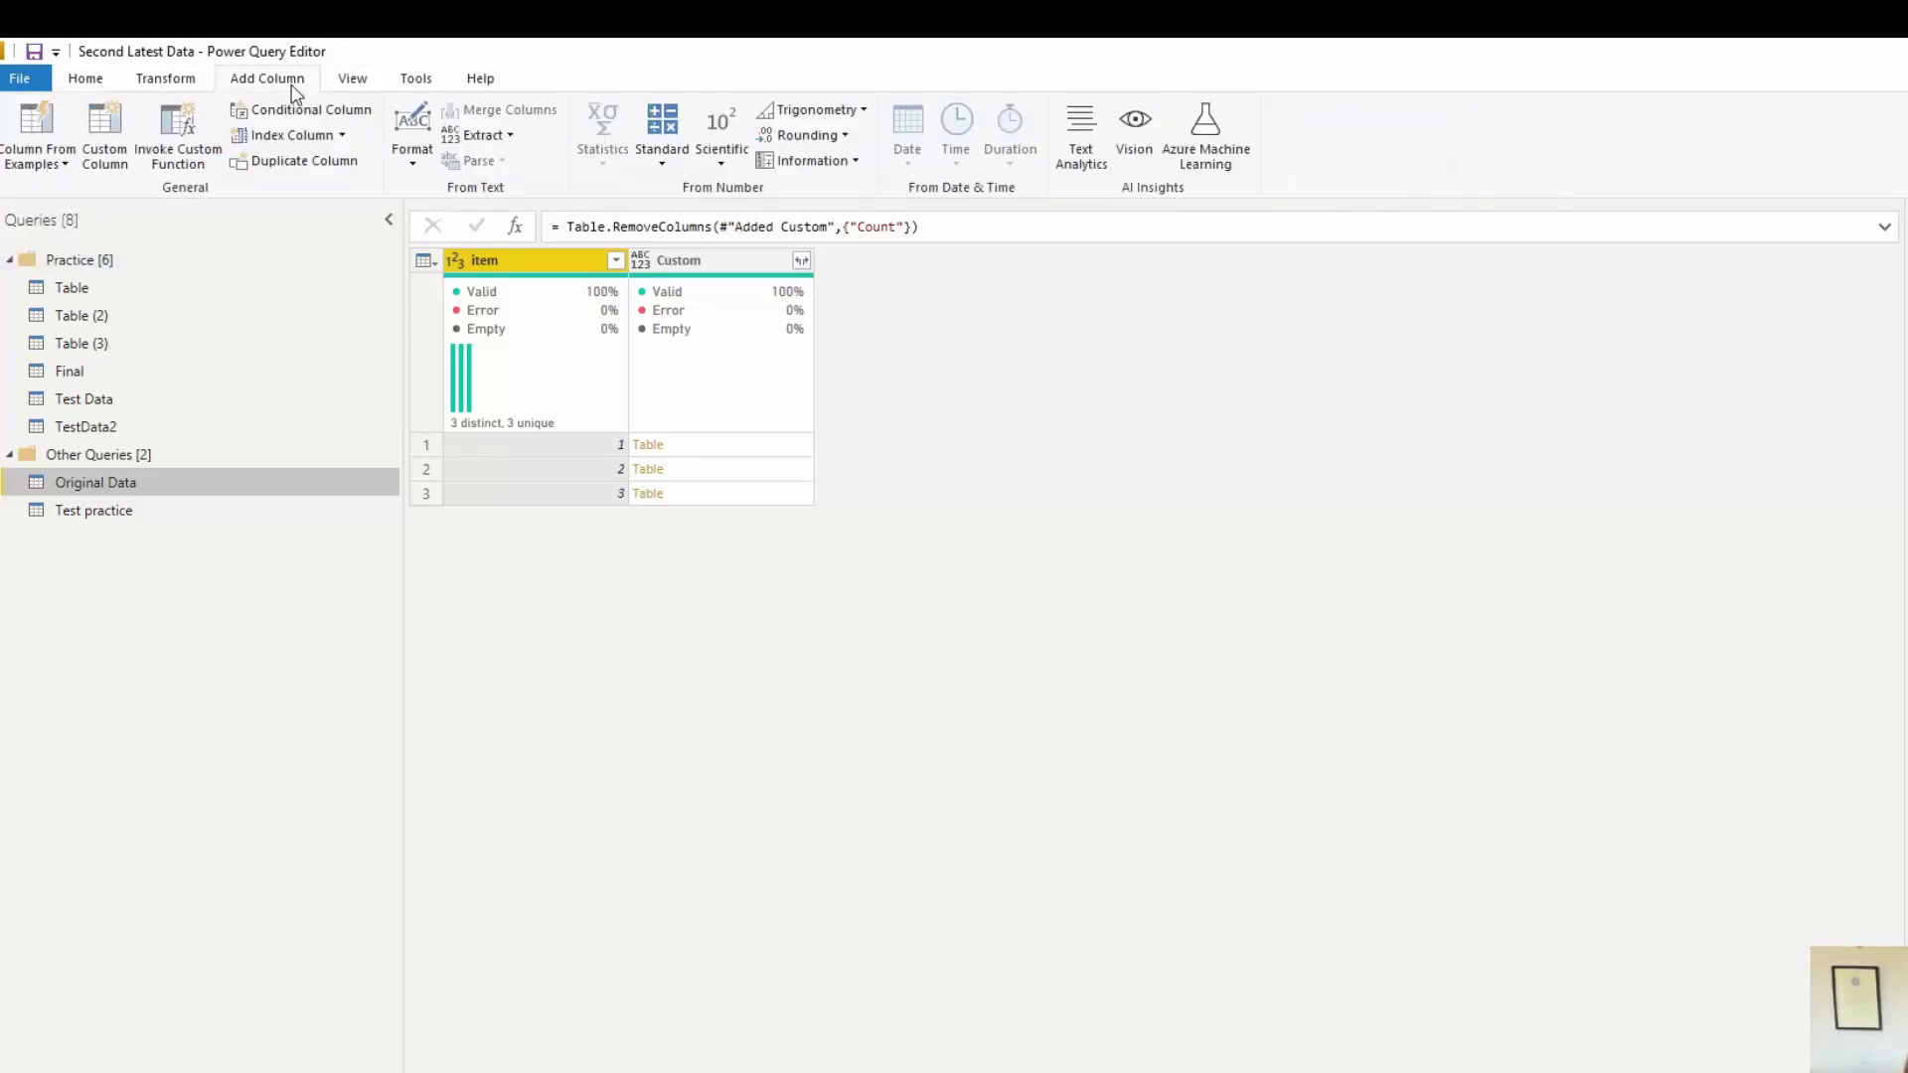
left_click(119, 175)
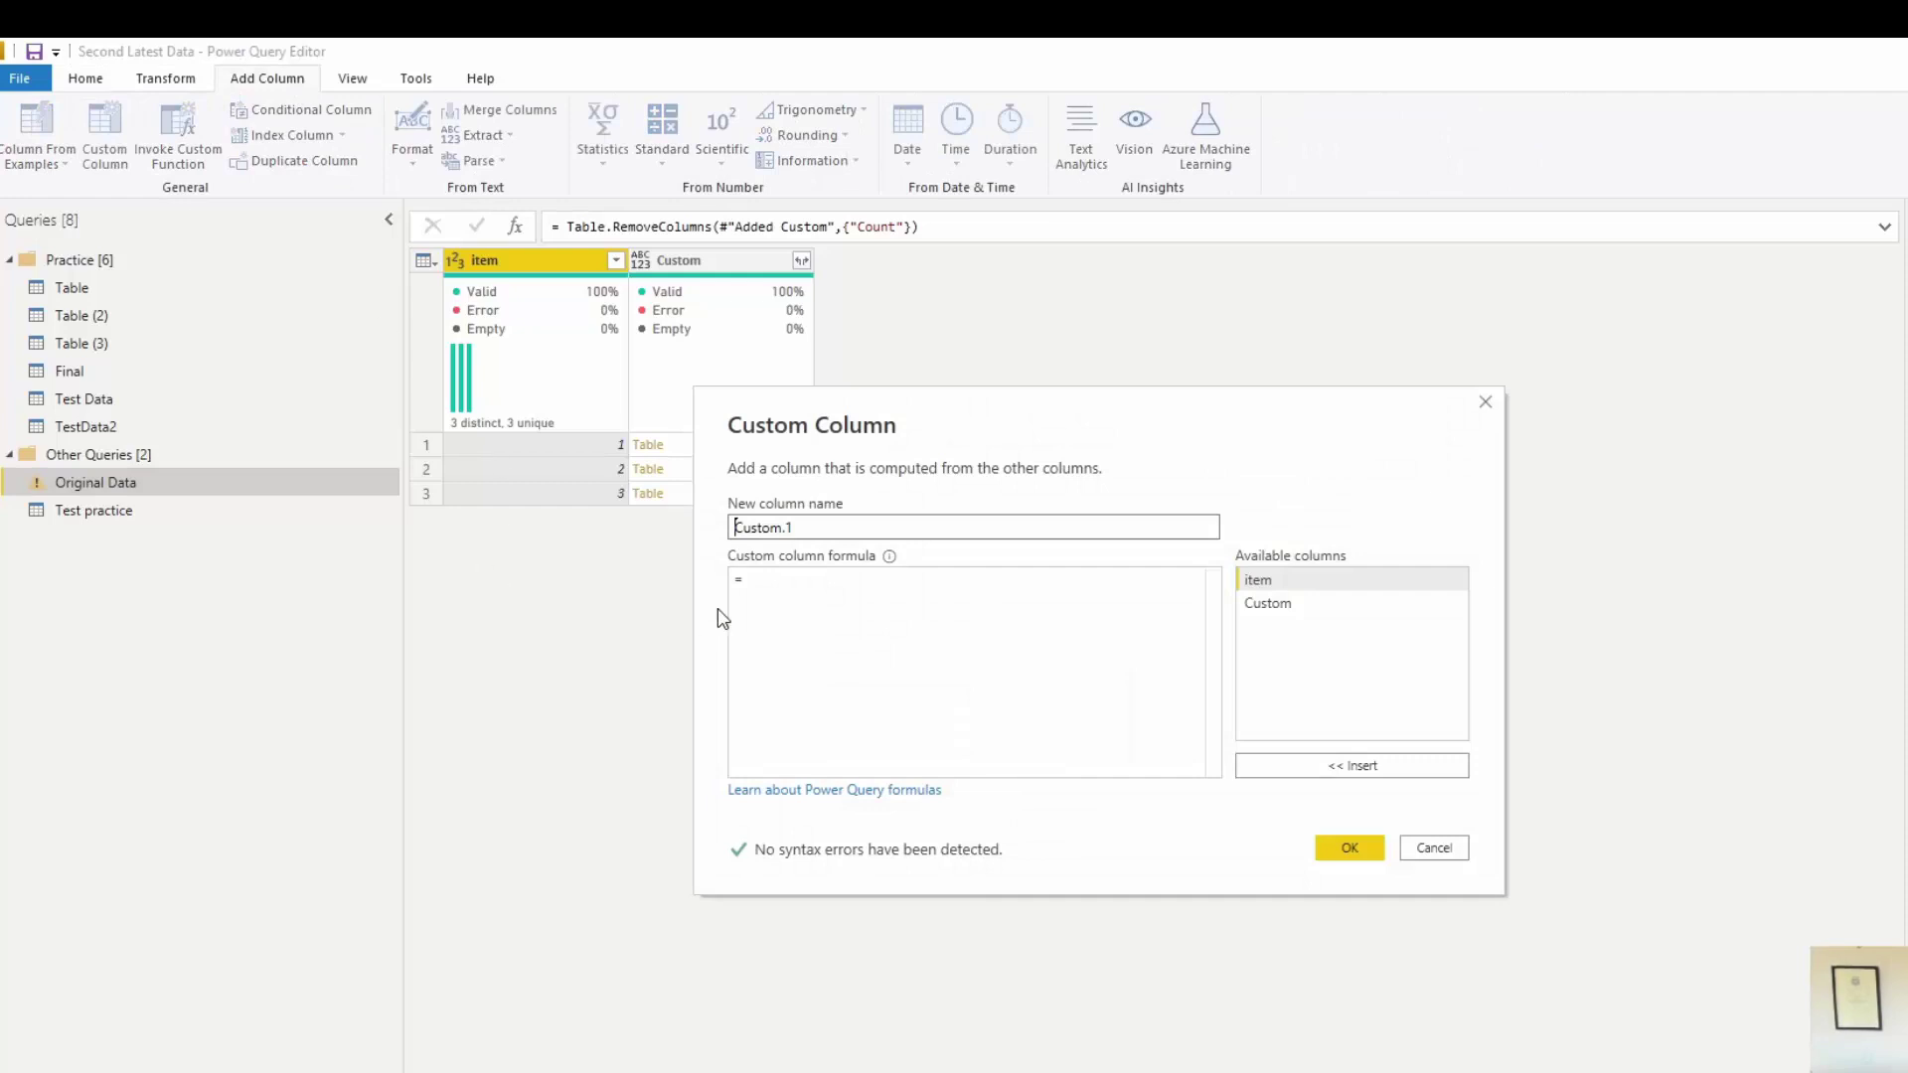
left_click(756, 580)
key("ctrl+v")
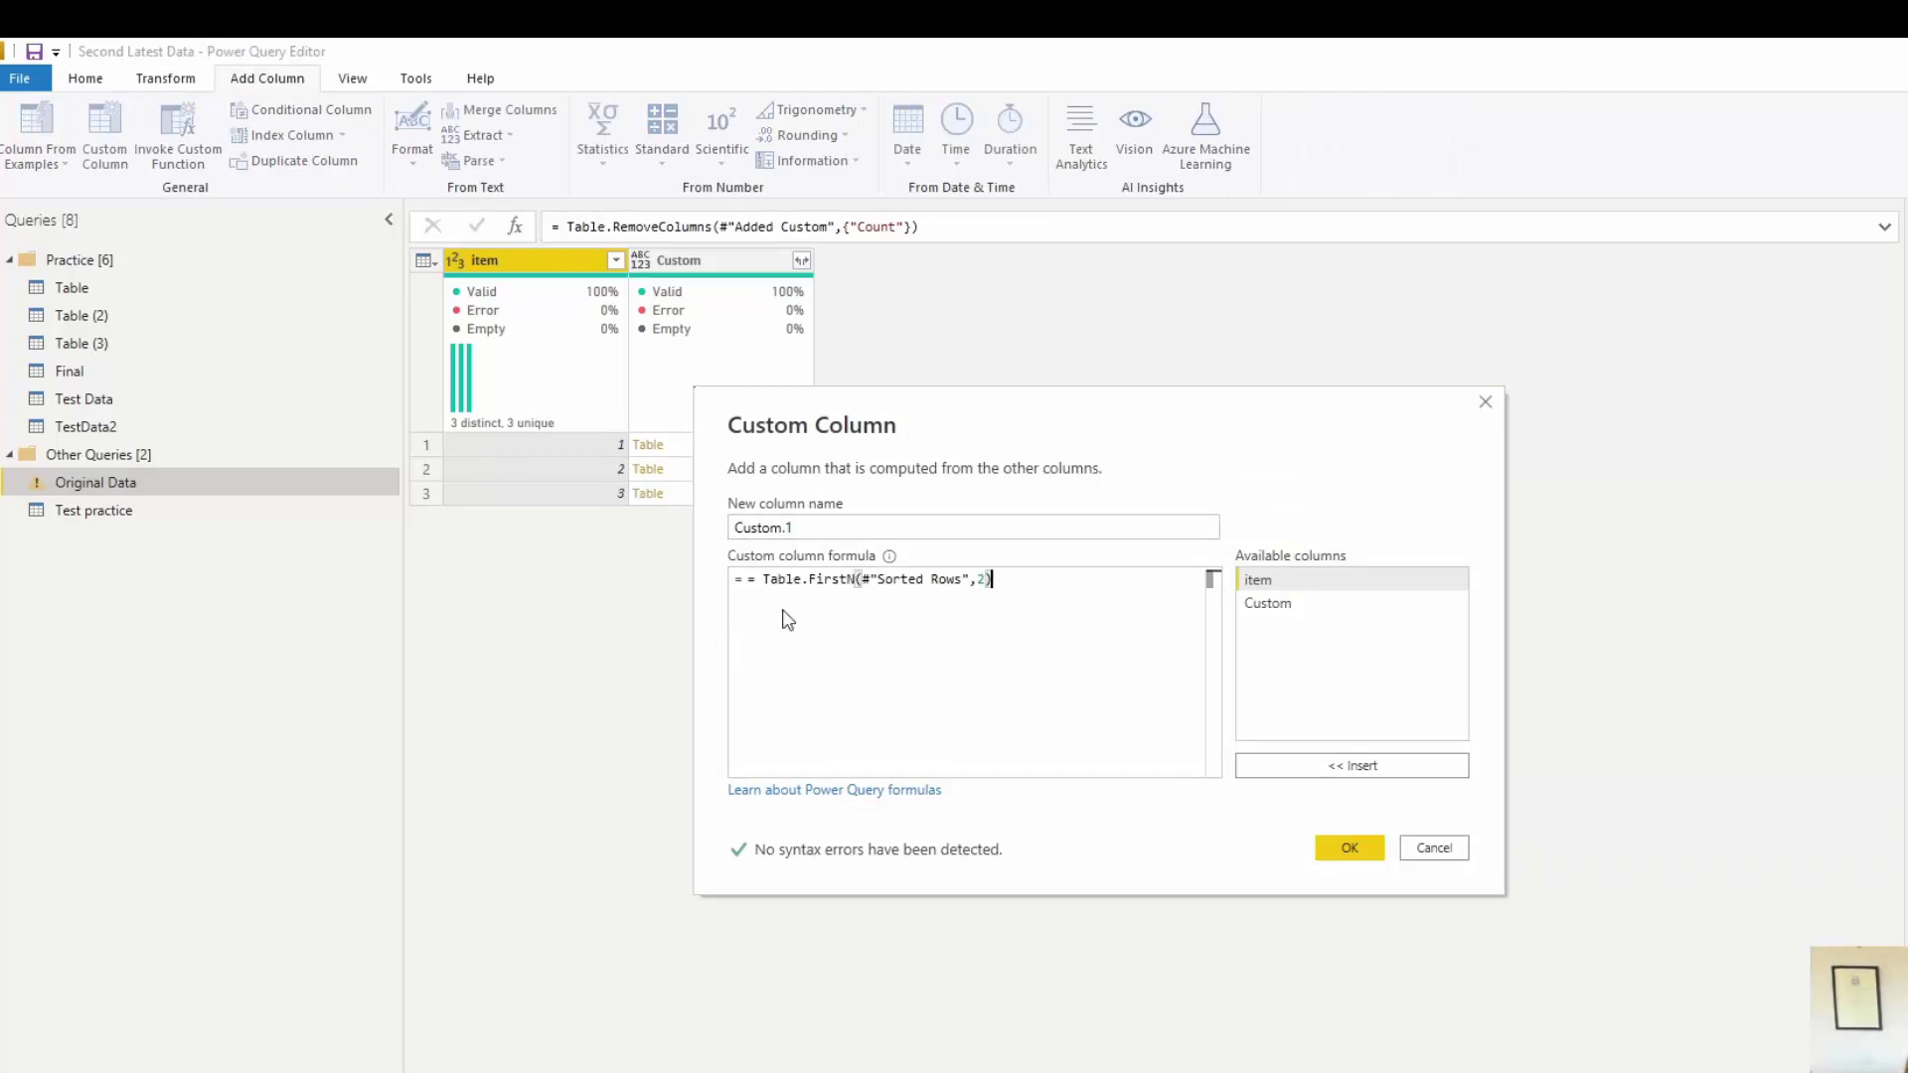
left_click(764, 582)
key("BackSpace")
key("BackSpace")
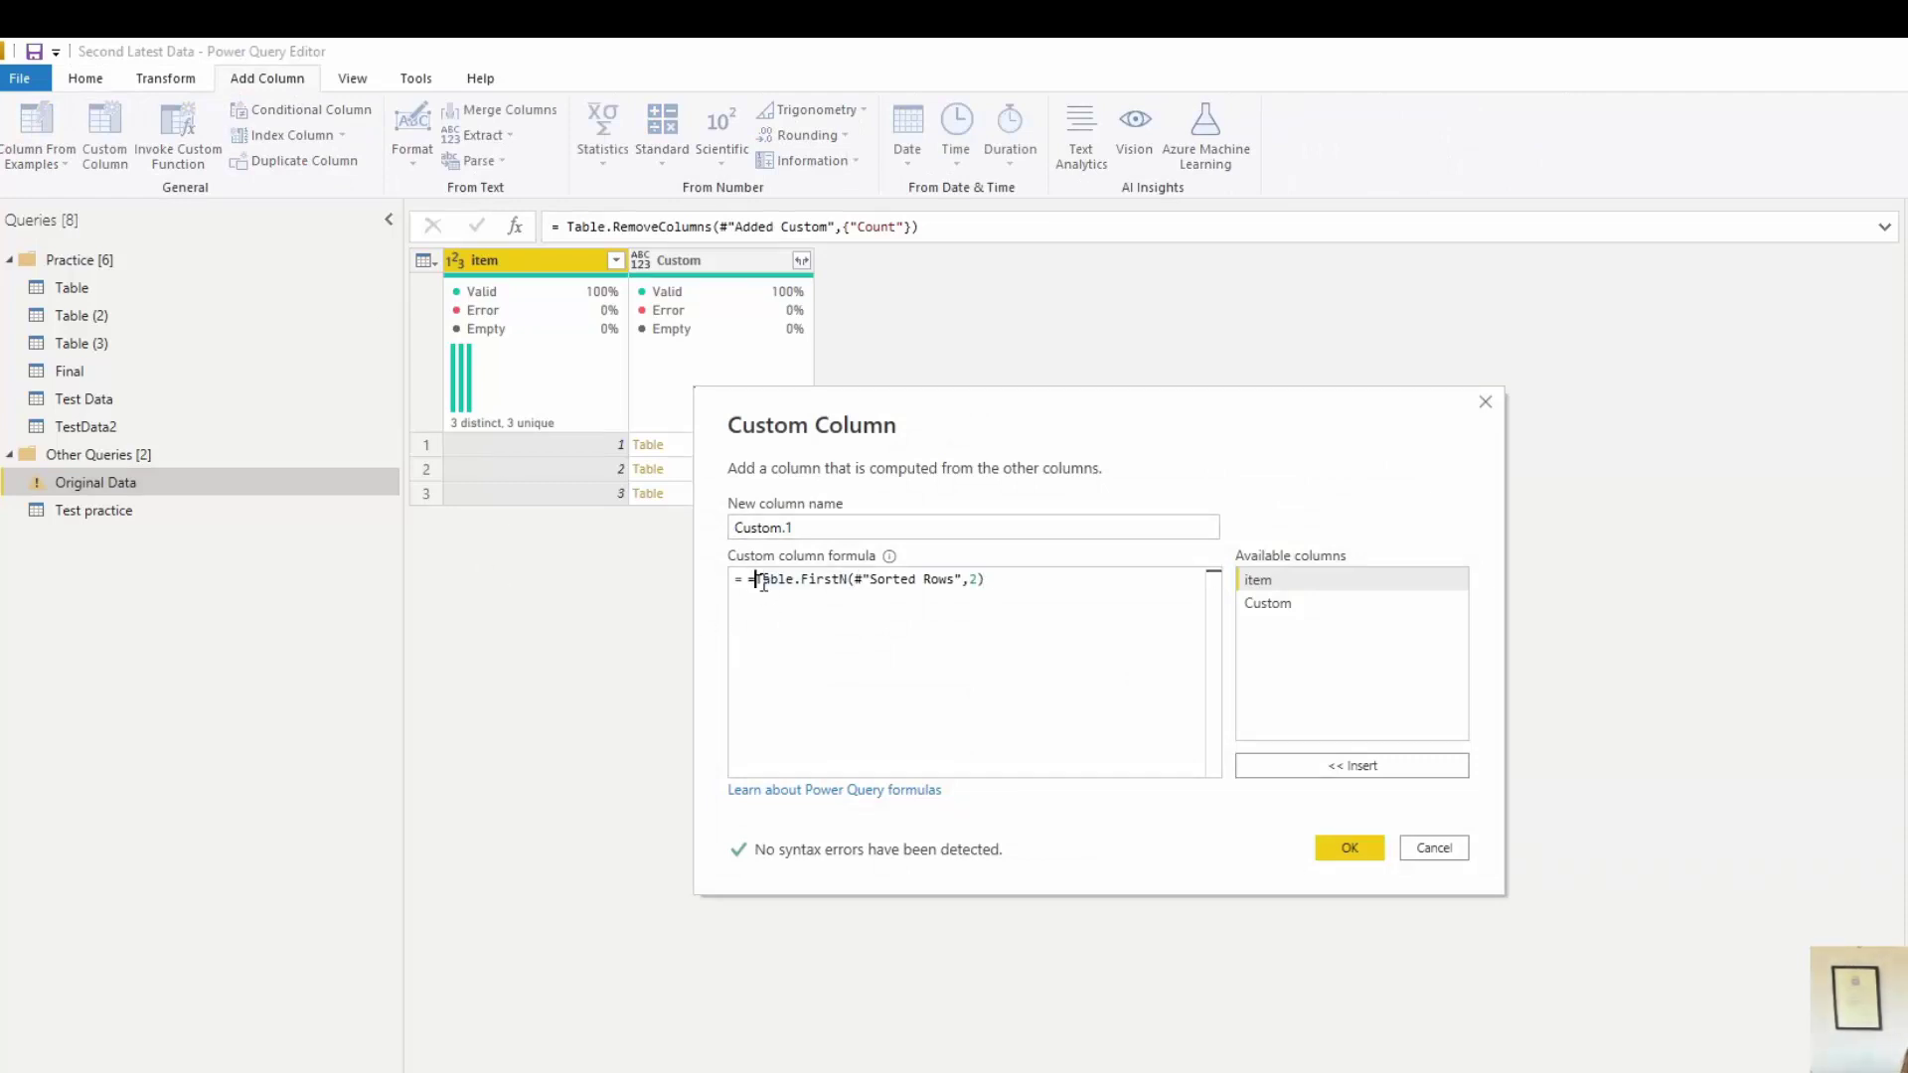
left_click_drag(846, 581, 980, 587)
key("BackSpace")
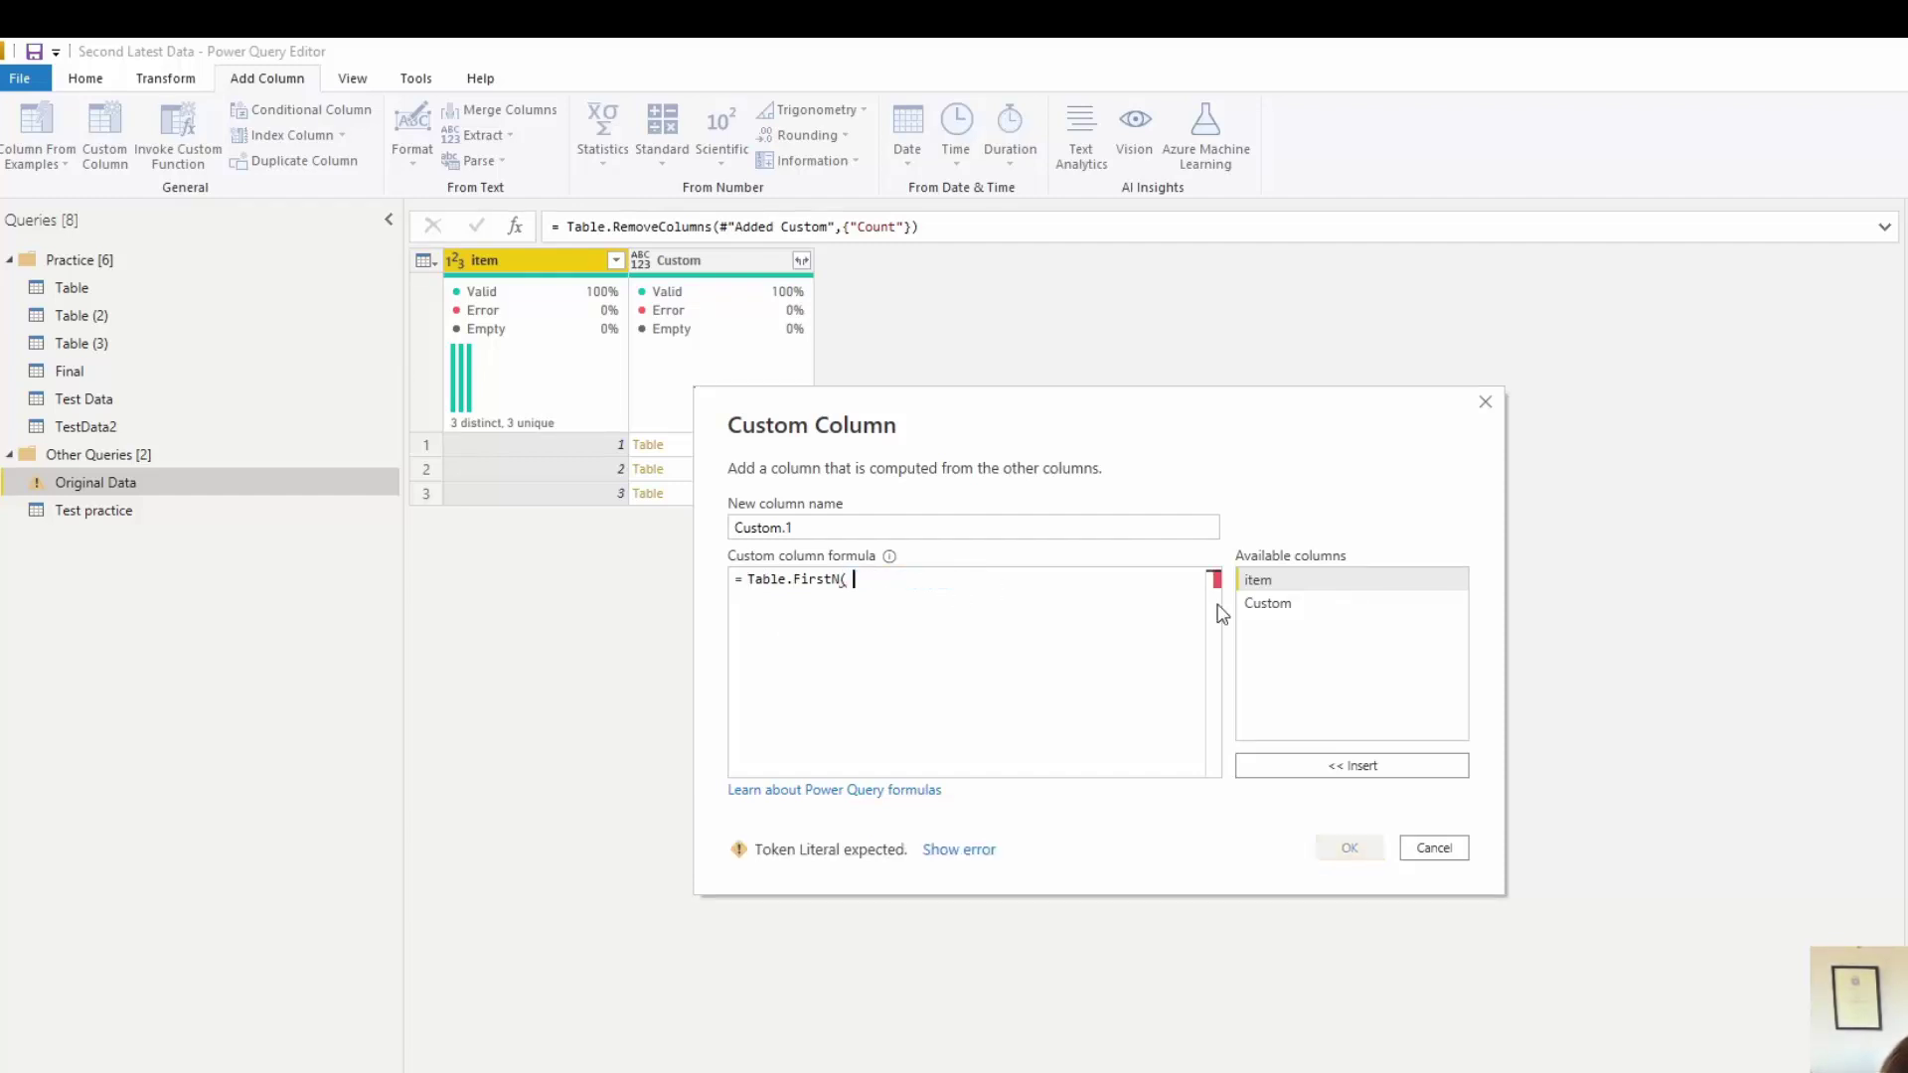
key("ctrl+z")
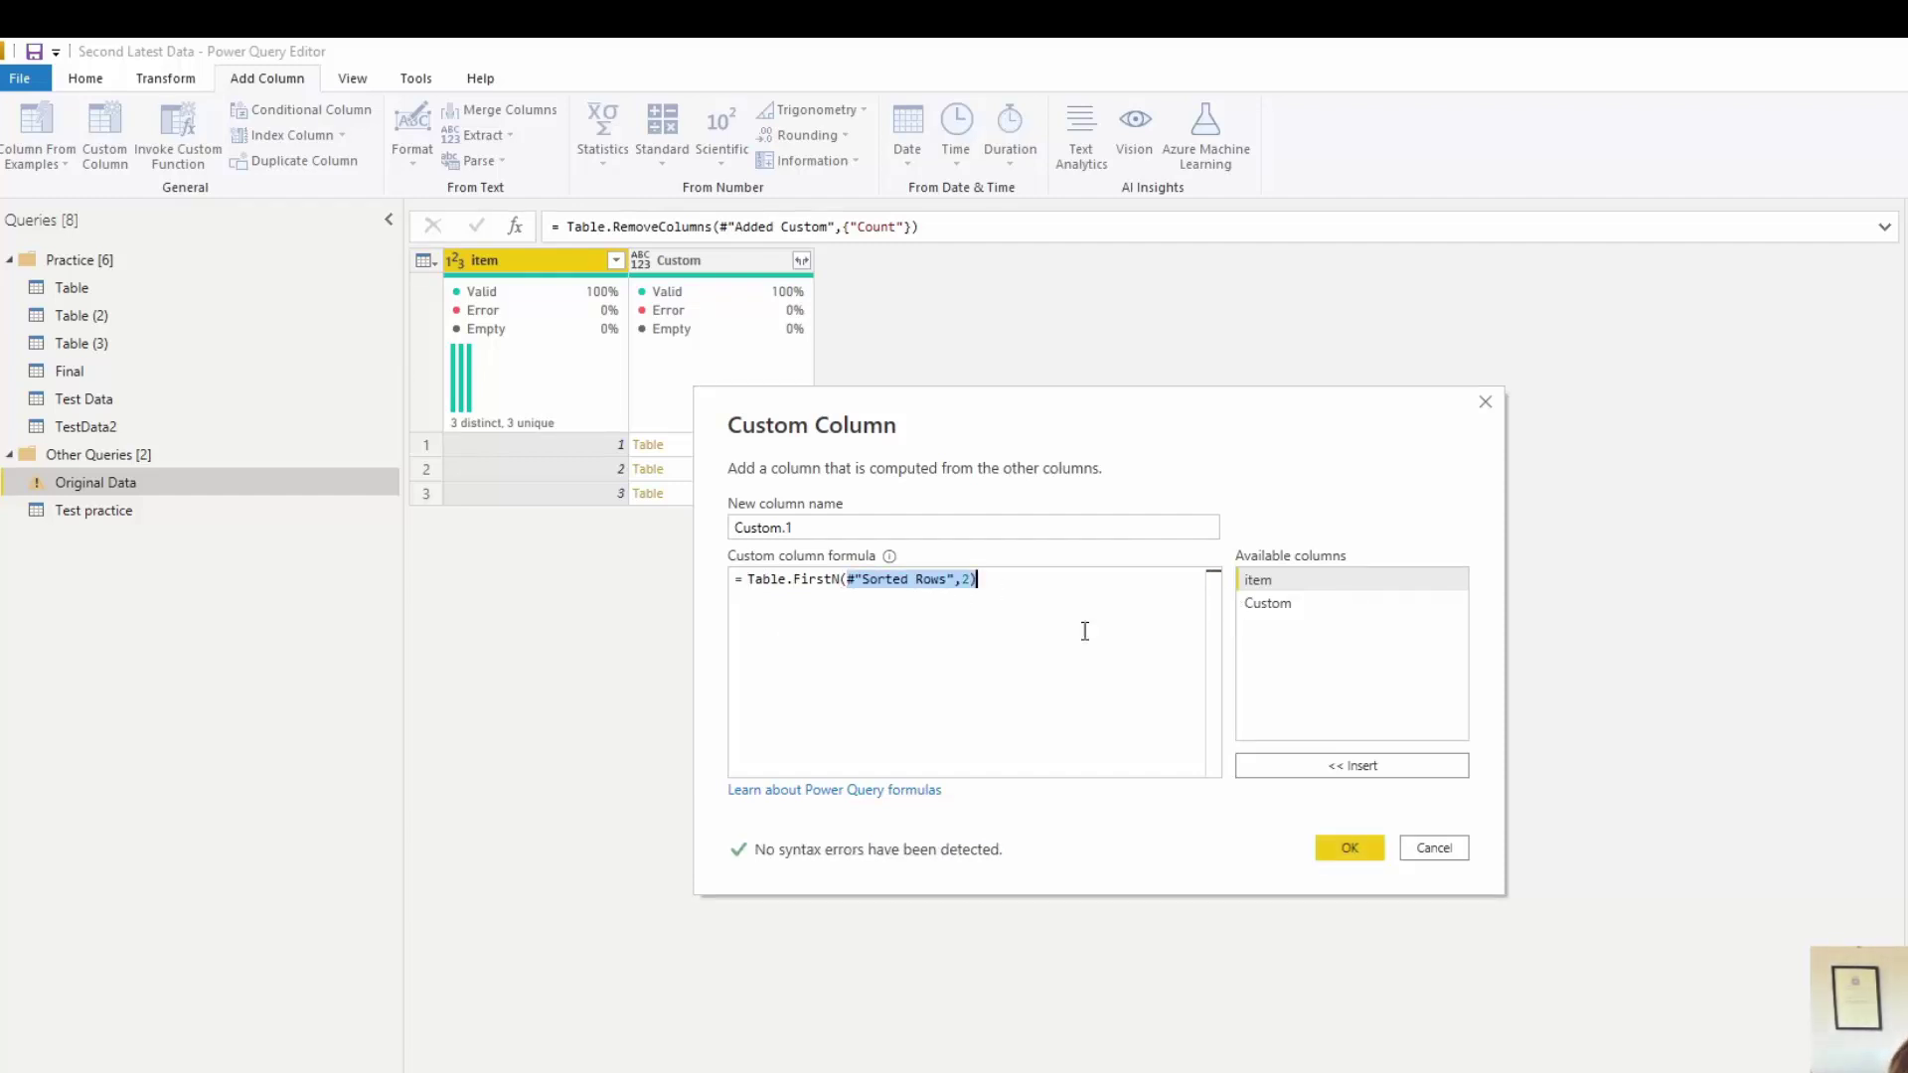
left_click_drag(956, 581, 845, 580)
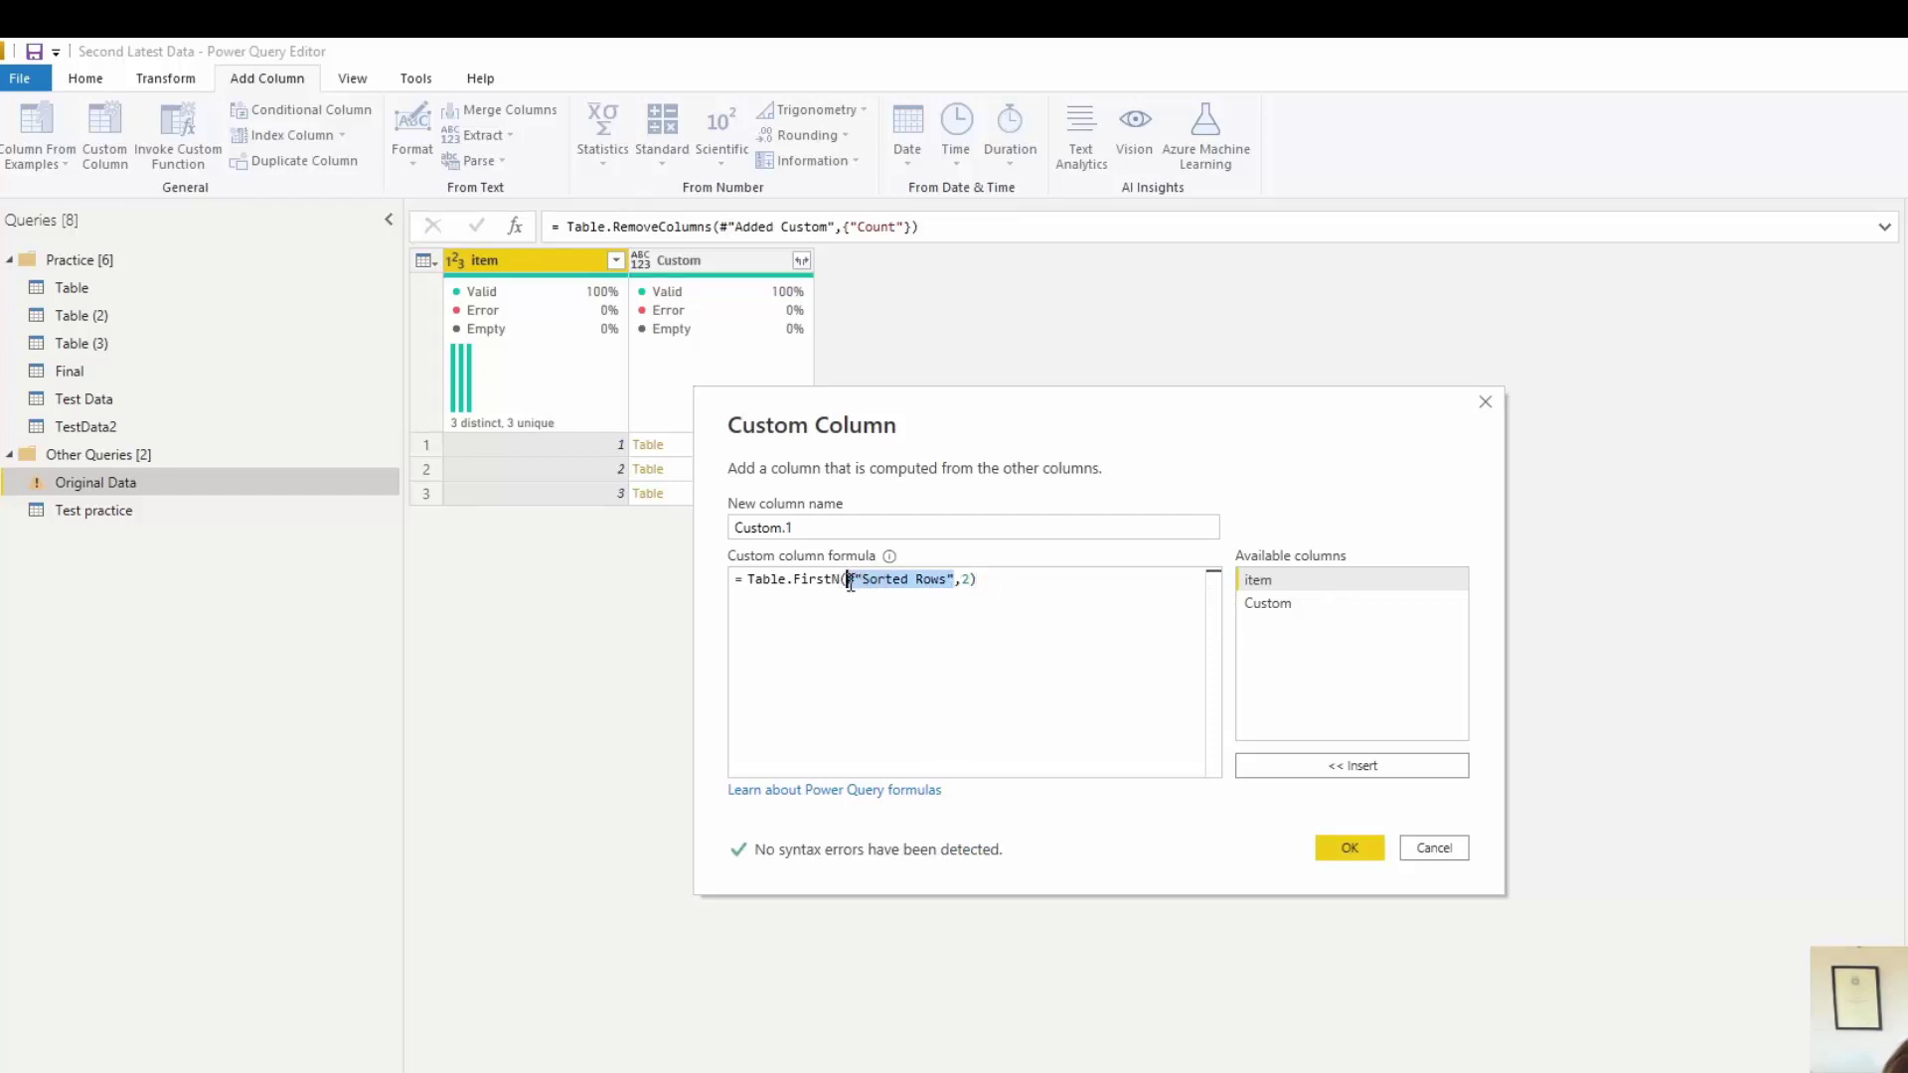
double_click(1270, 607)
left_click(1350, 851)
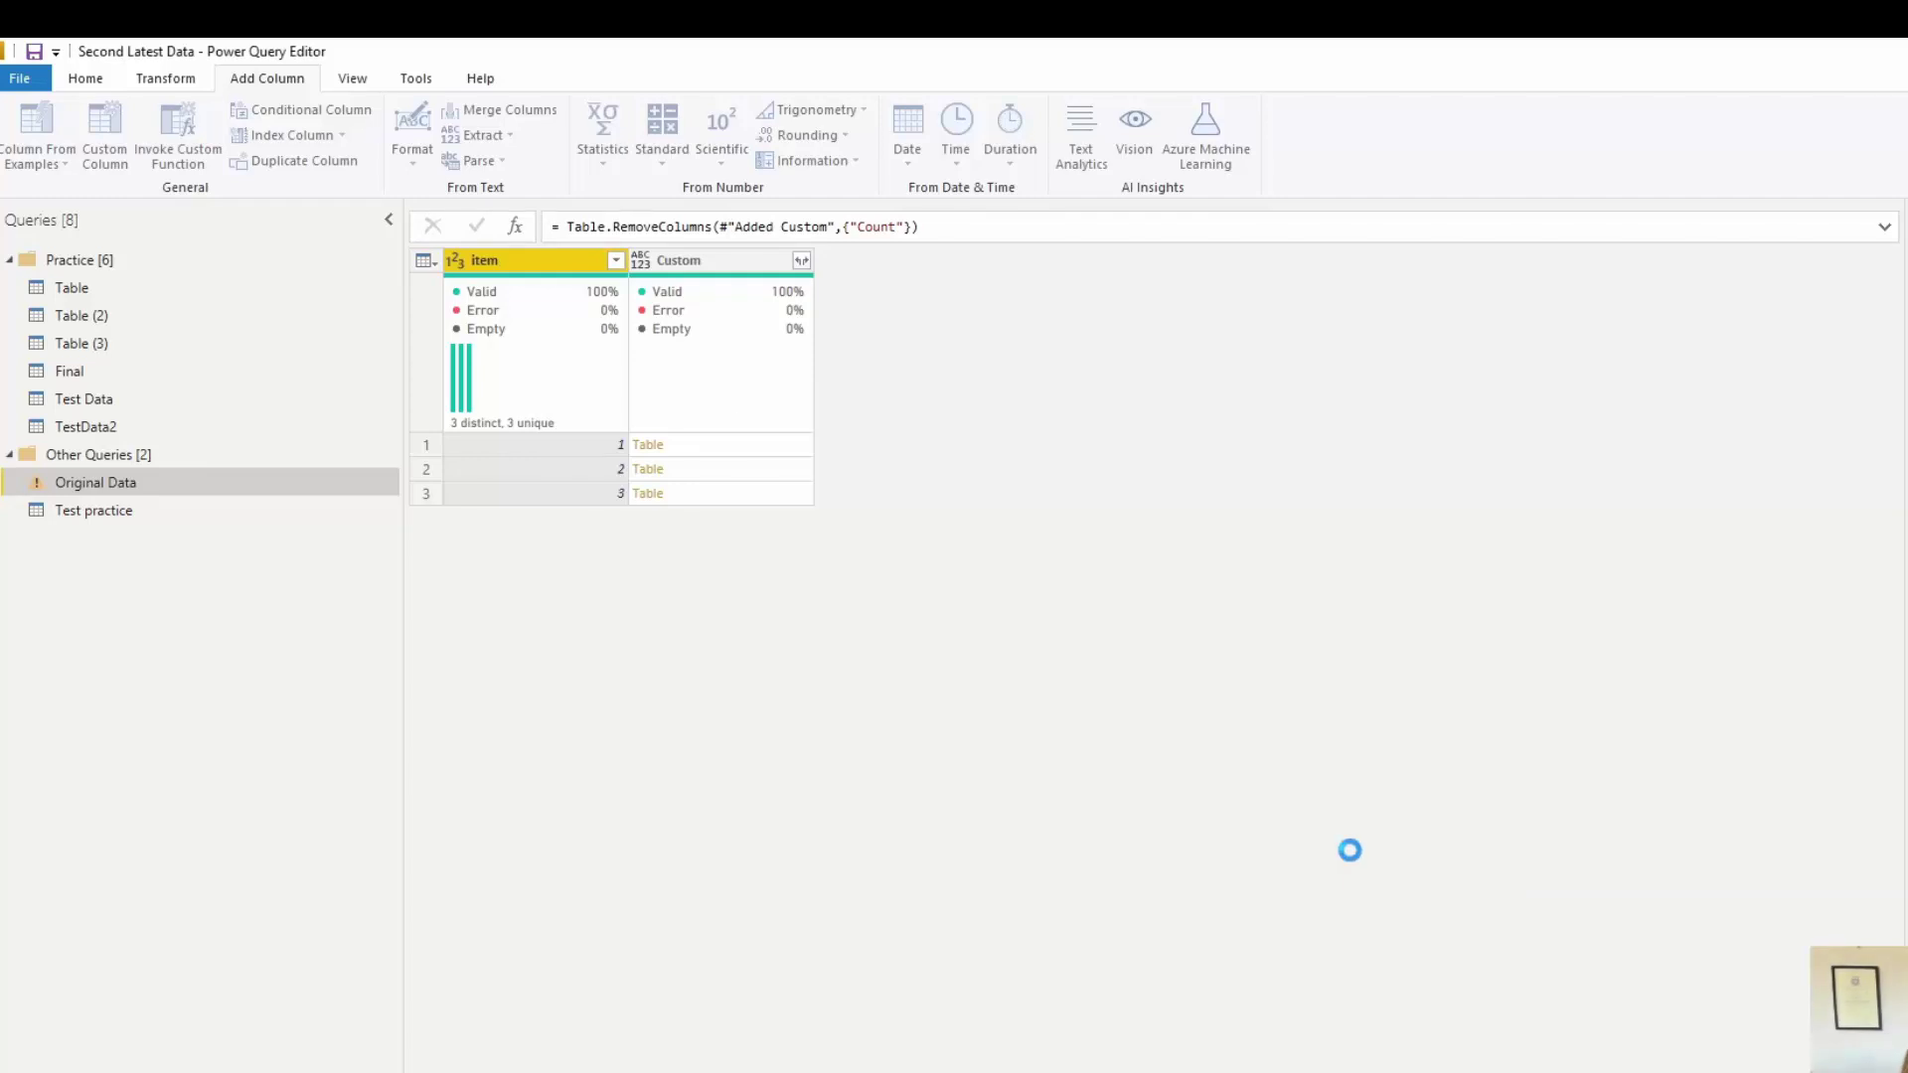
Step: Remove the old Custom column and rename Custom.1 to Custom
left_click(756, 264)
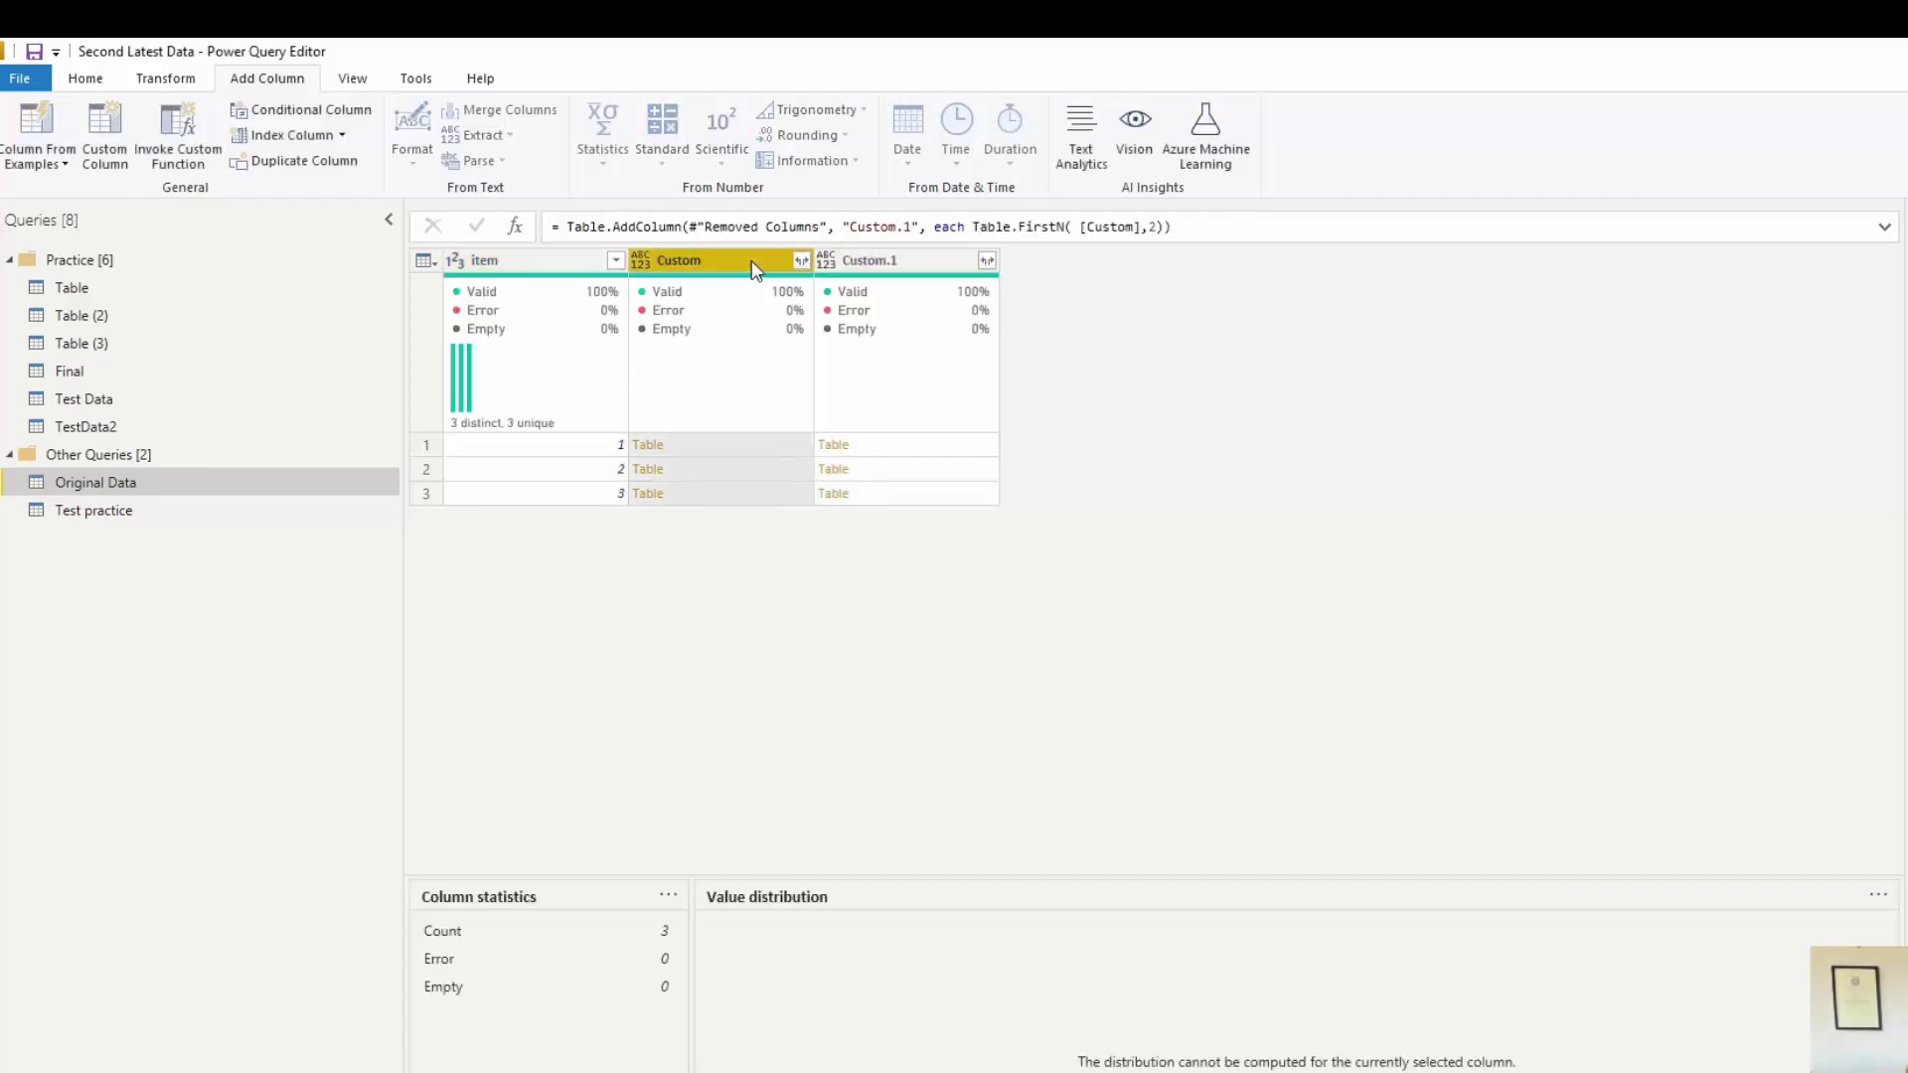
right_click(752, 261)
left_click(801, 305)
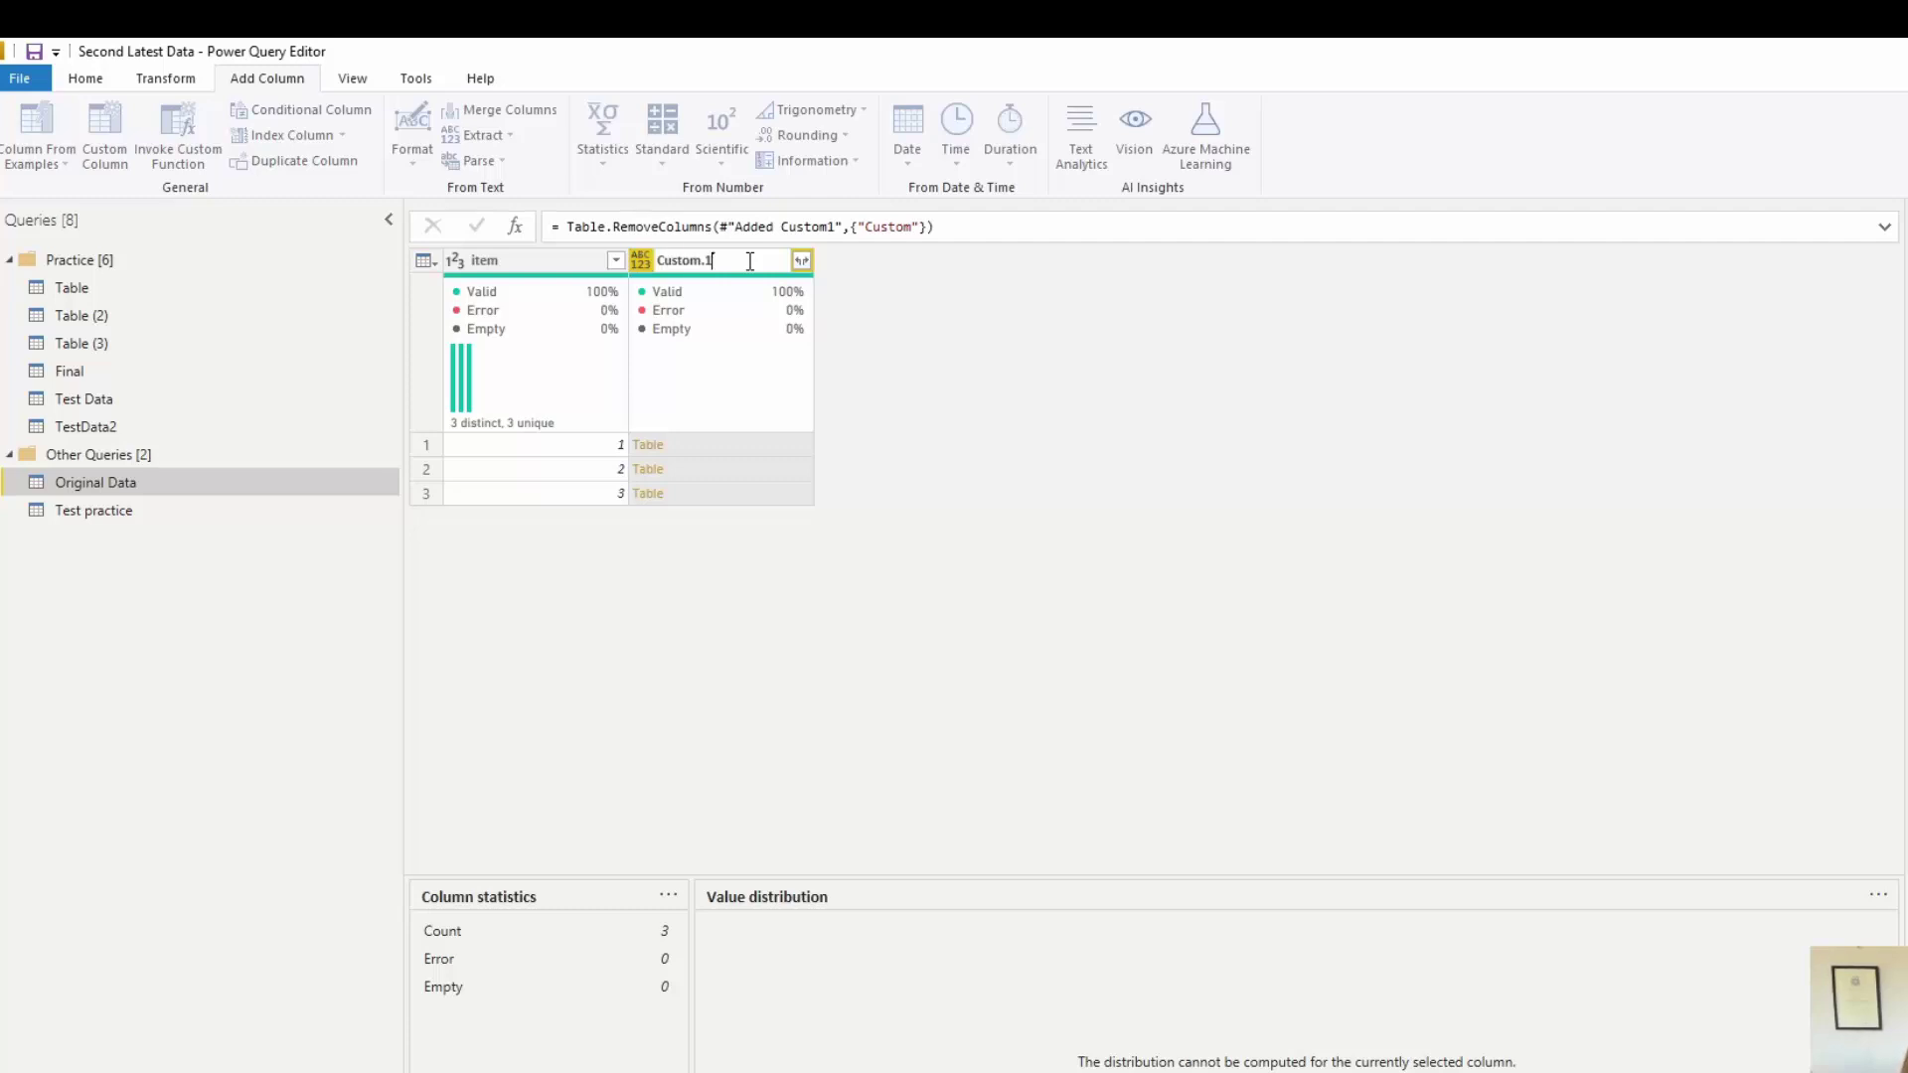
key("Return")
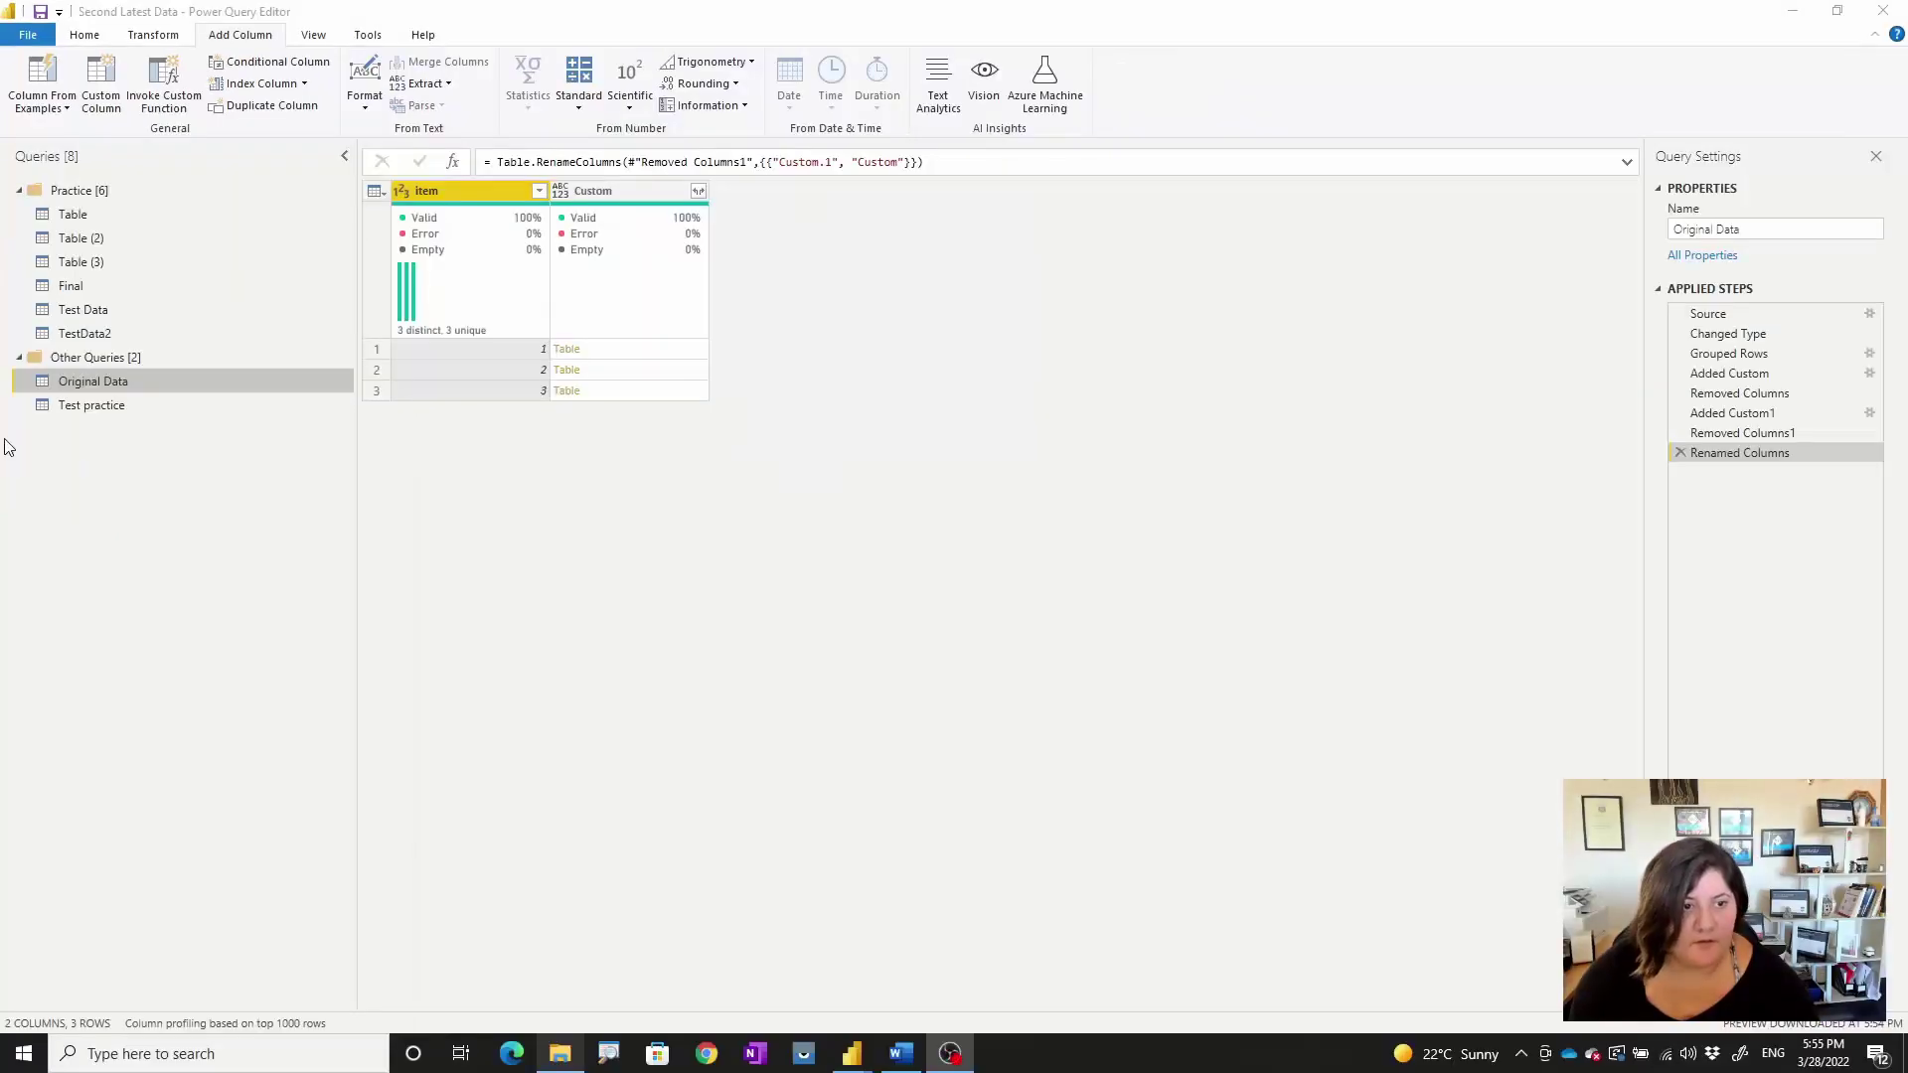
Step: Add an Index column from 1 to Test practice and copy its step formula
left_click(92, 311)
left_click(92, 280)
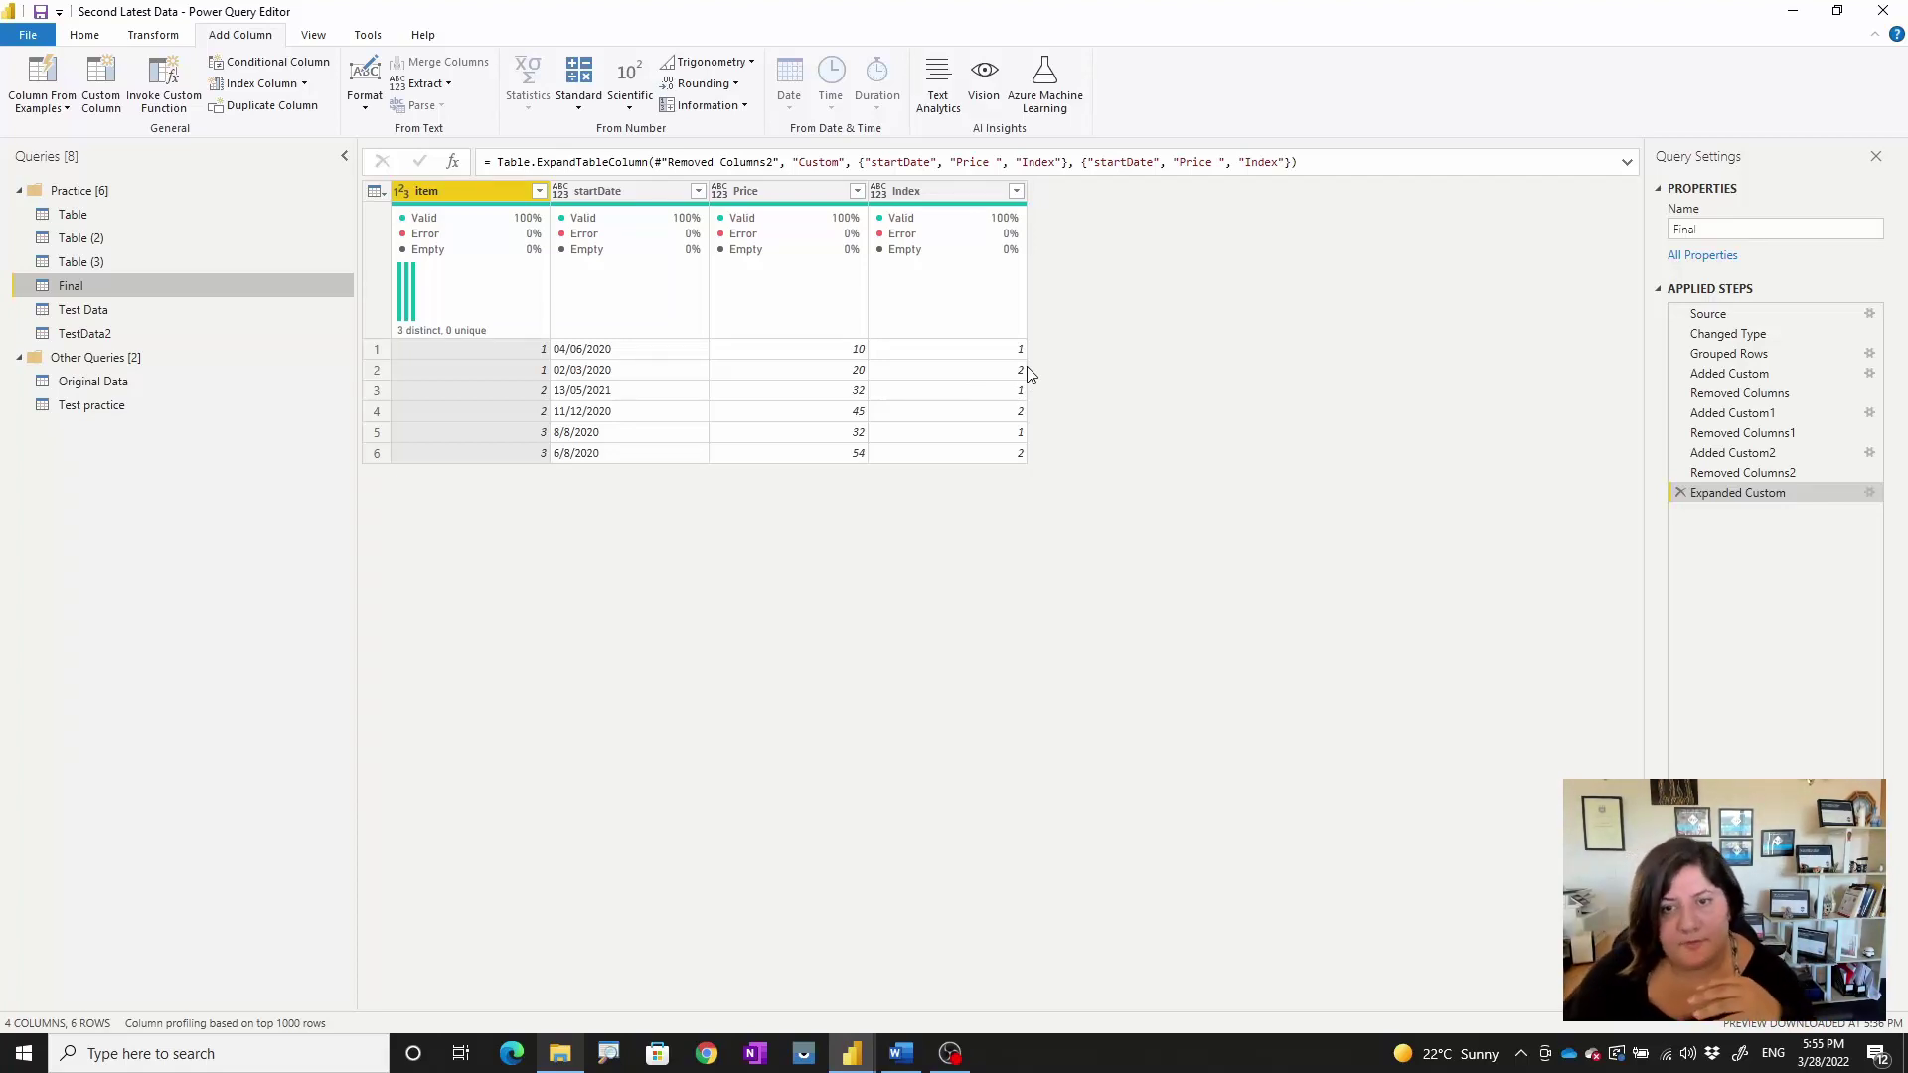
left_click(104, 411)
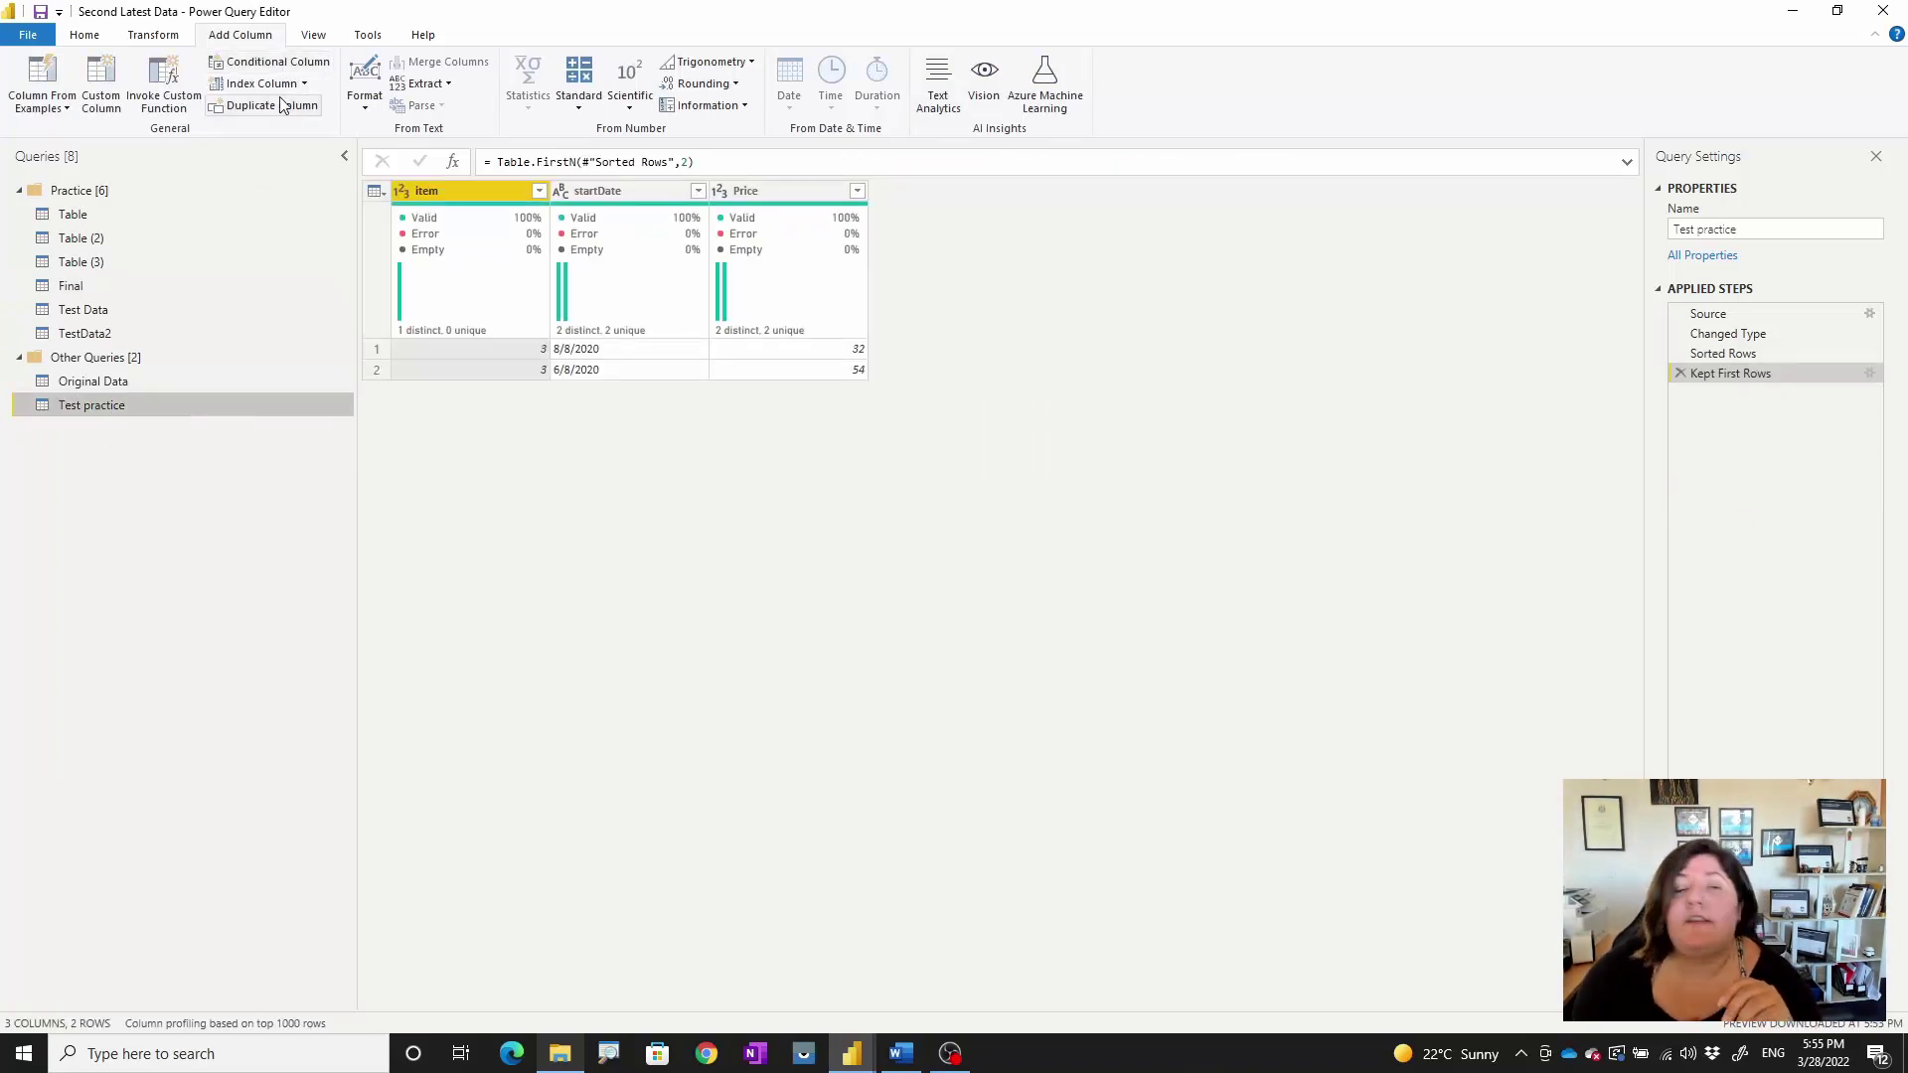
left_click(304, 83)
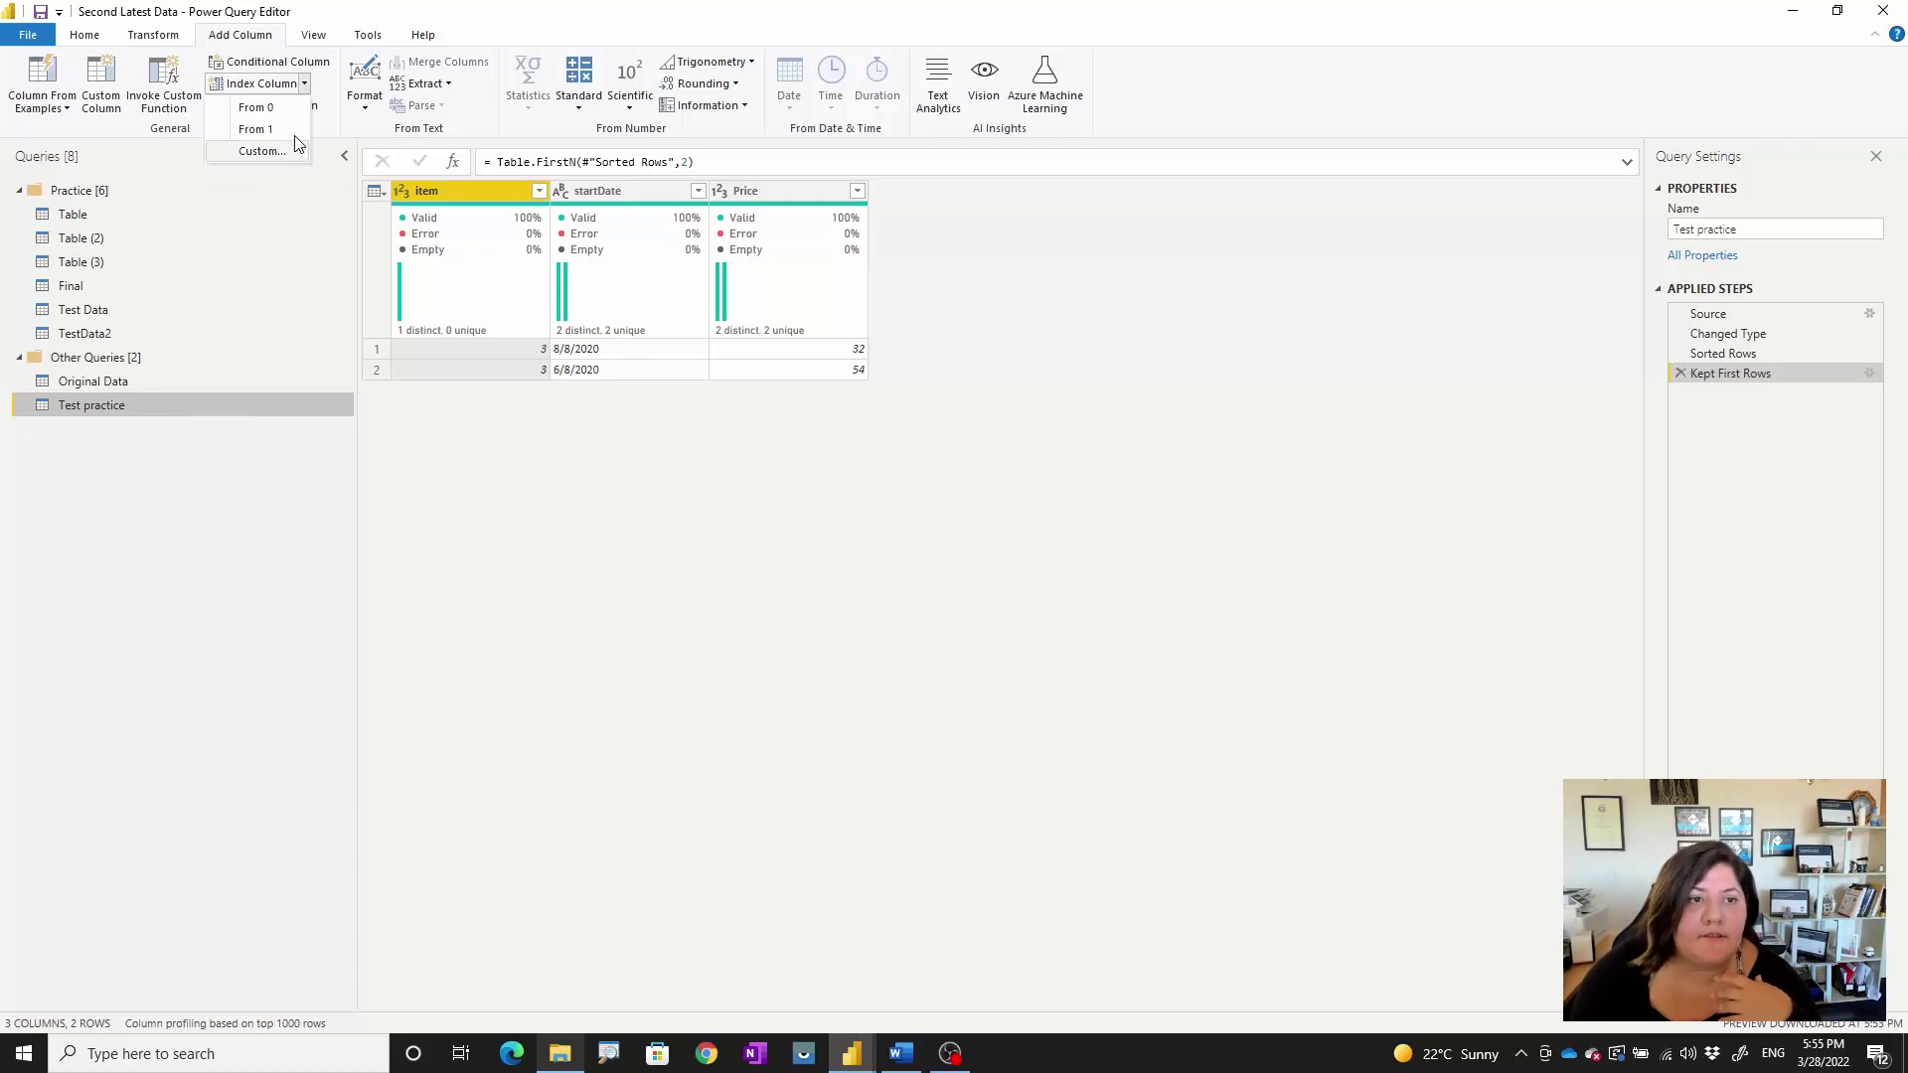
left_click(255, 129)
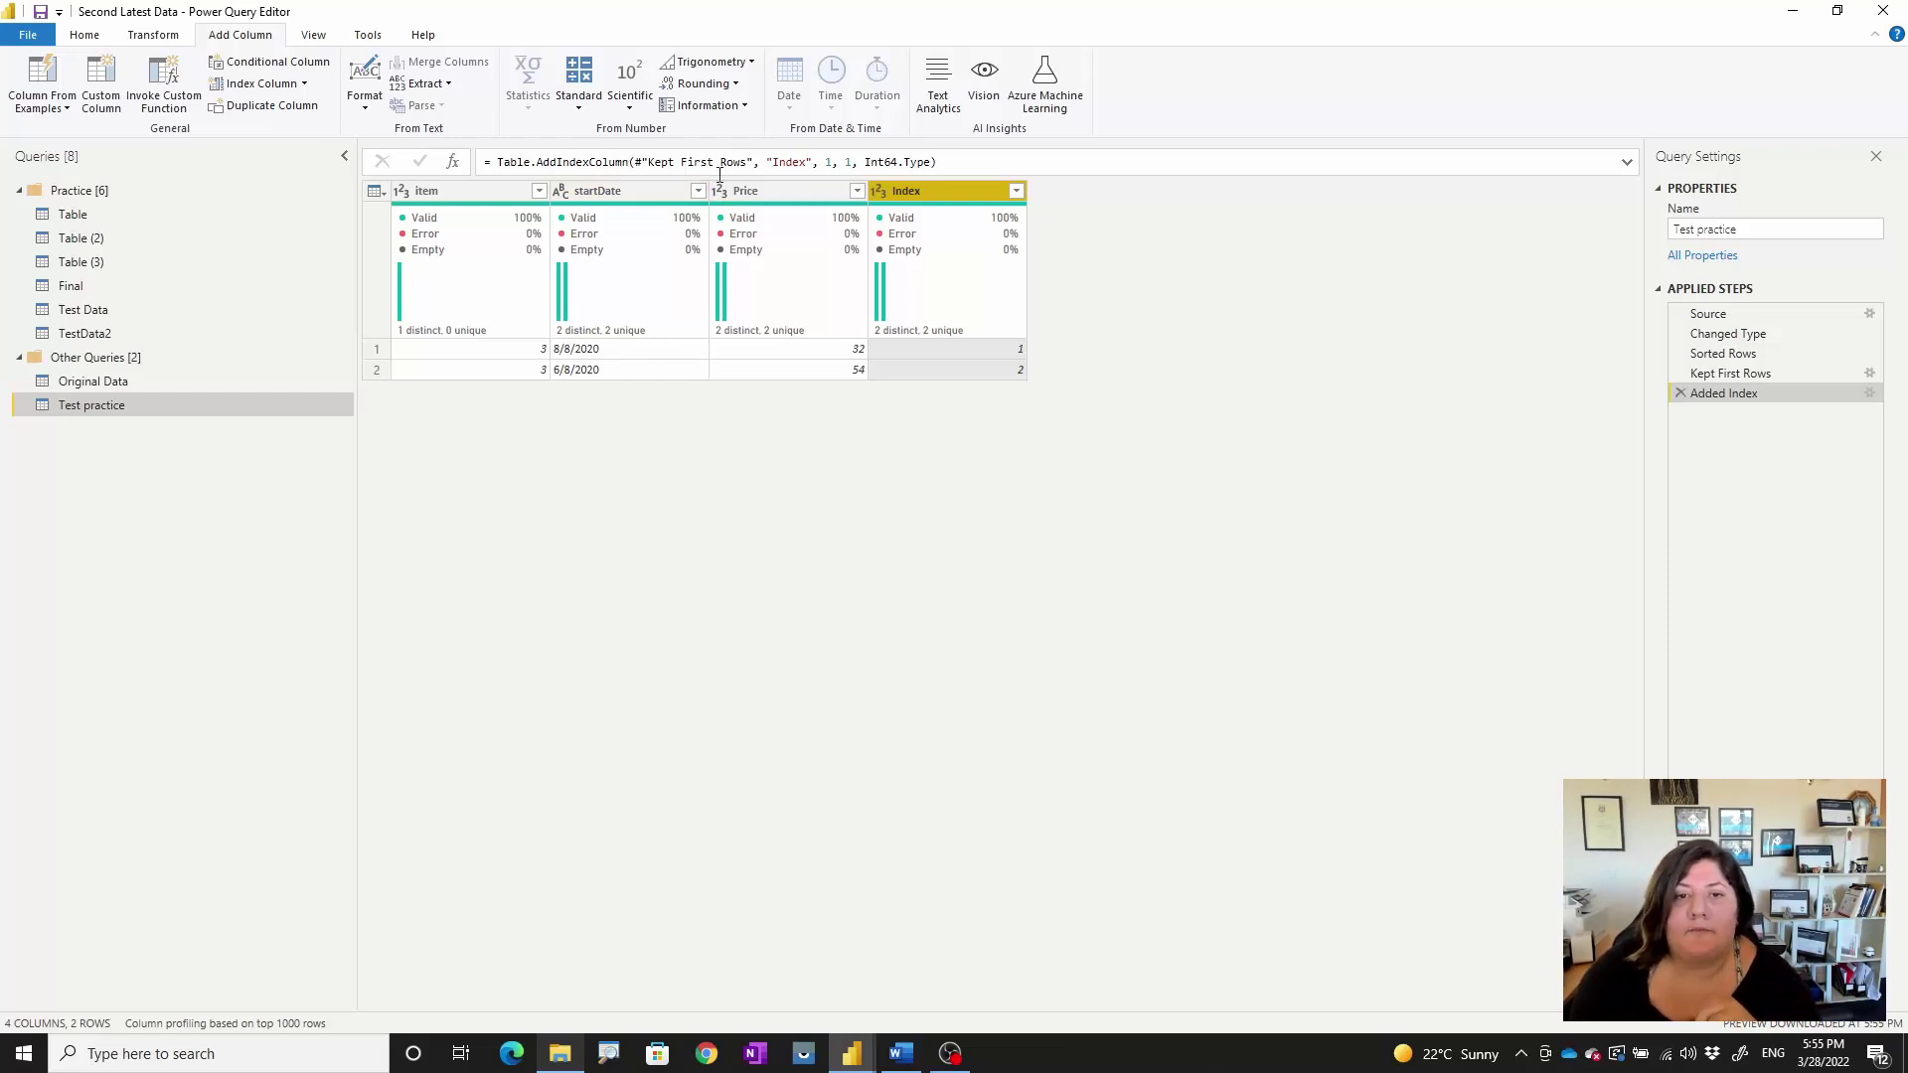
left_click(827, 164)
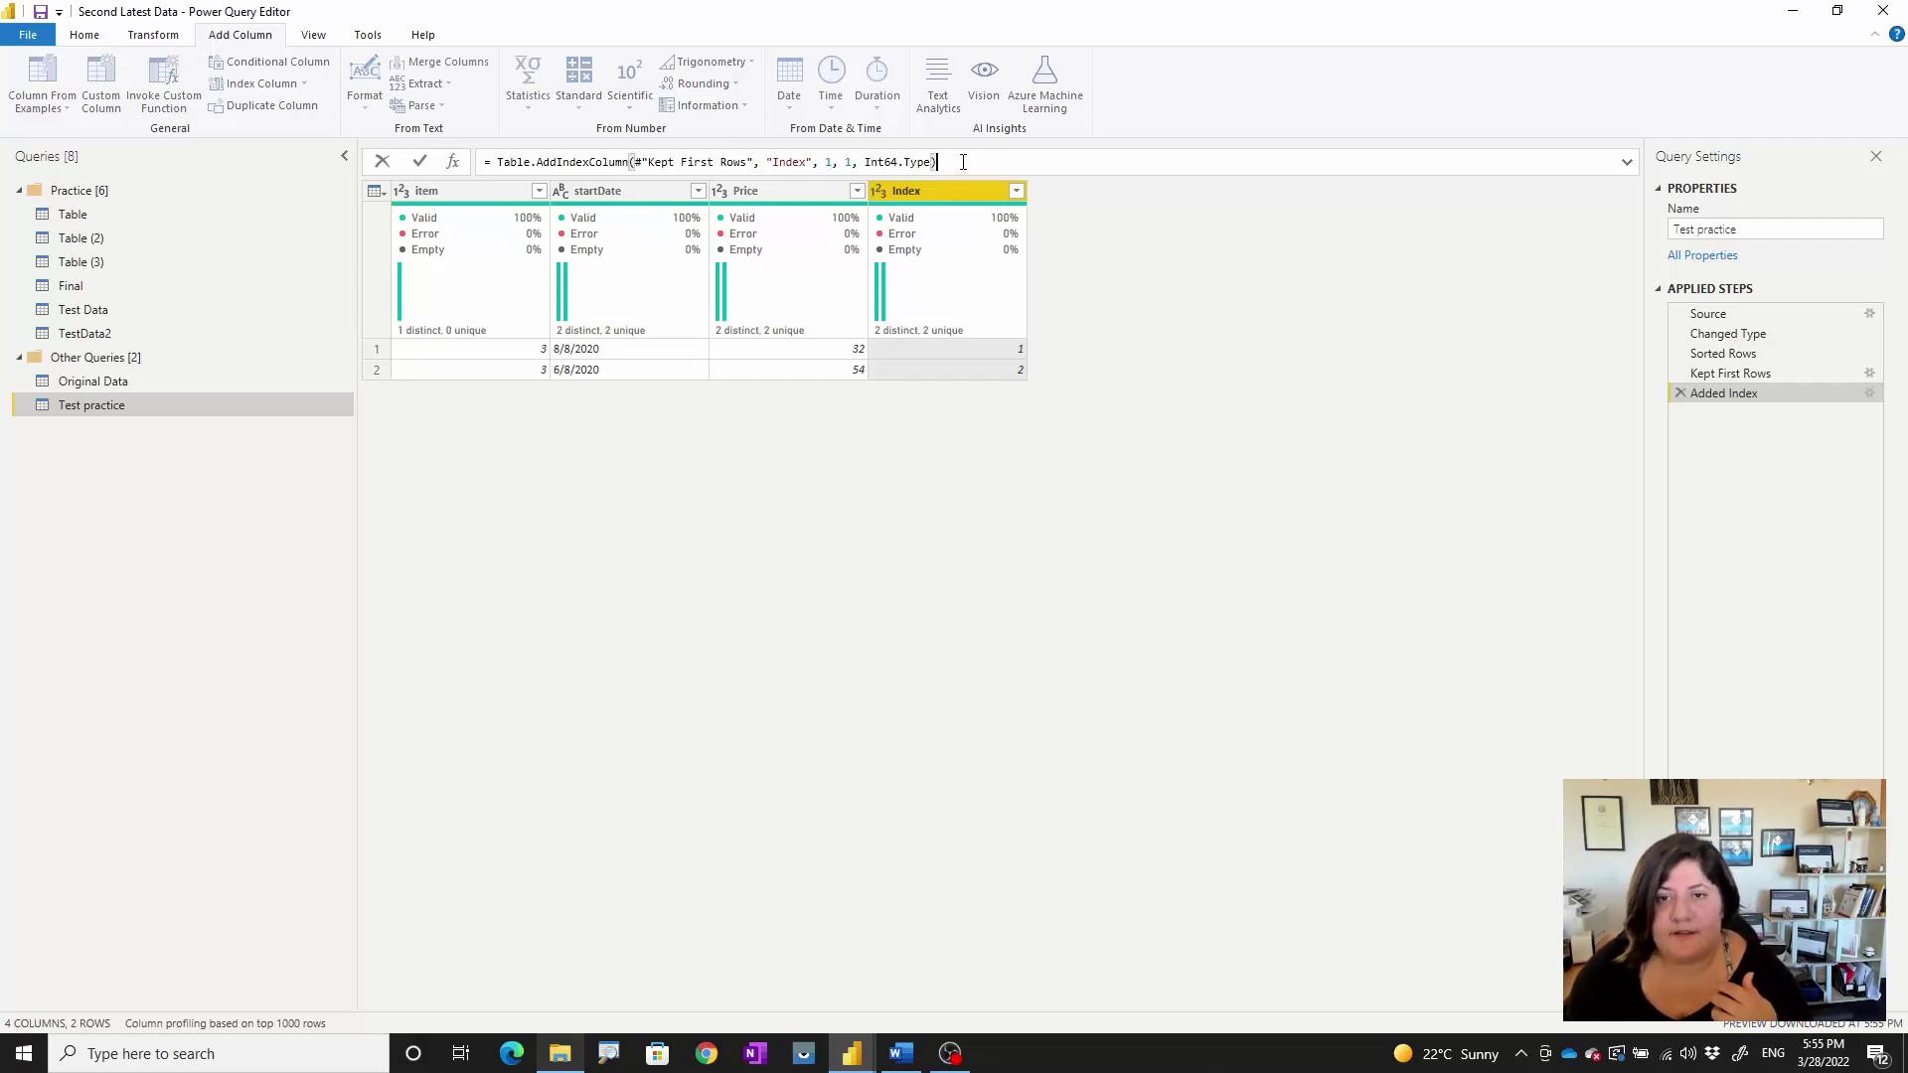
key("ctrl+a")
key("ctrl+c")
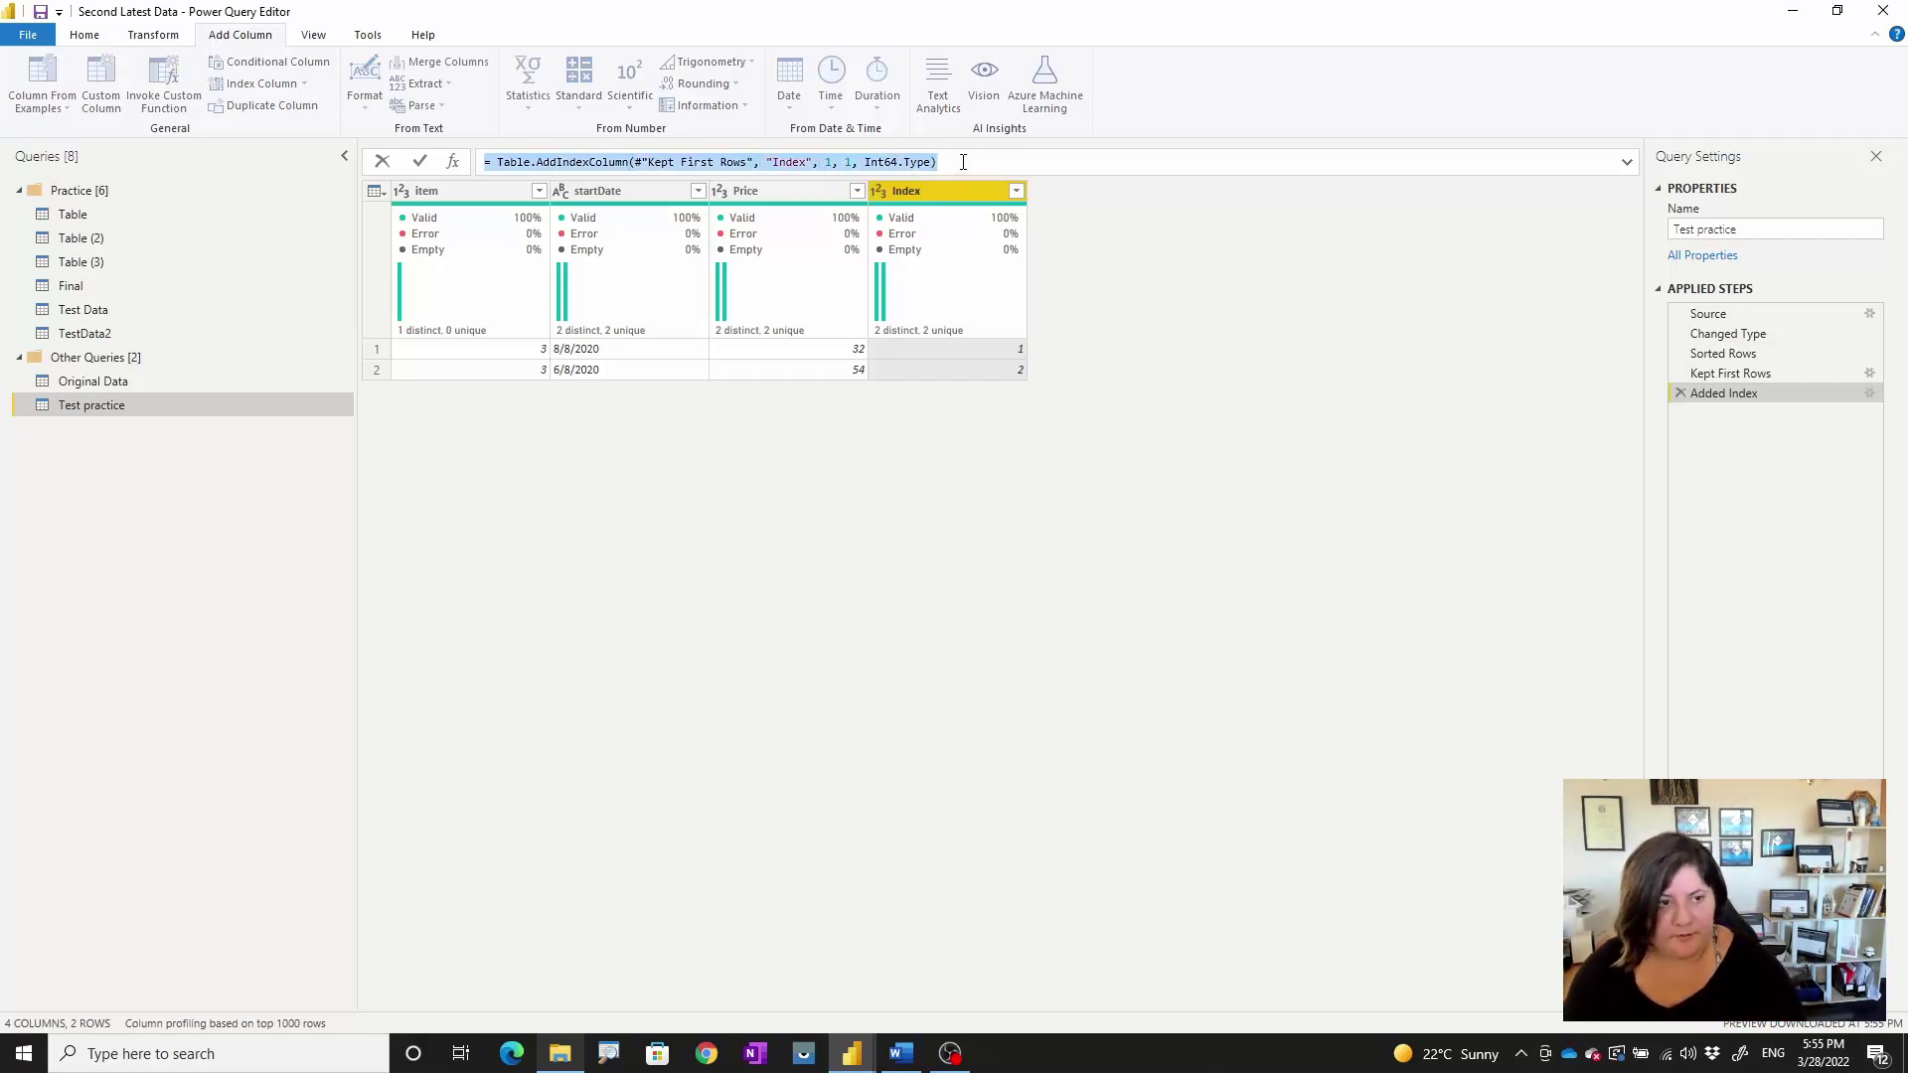
left_click(126, 384)
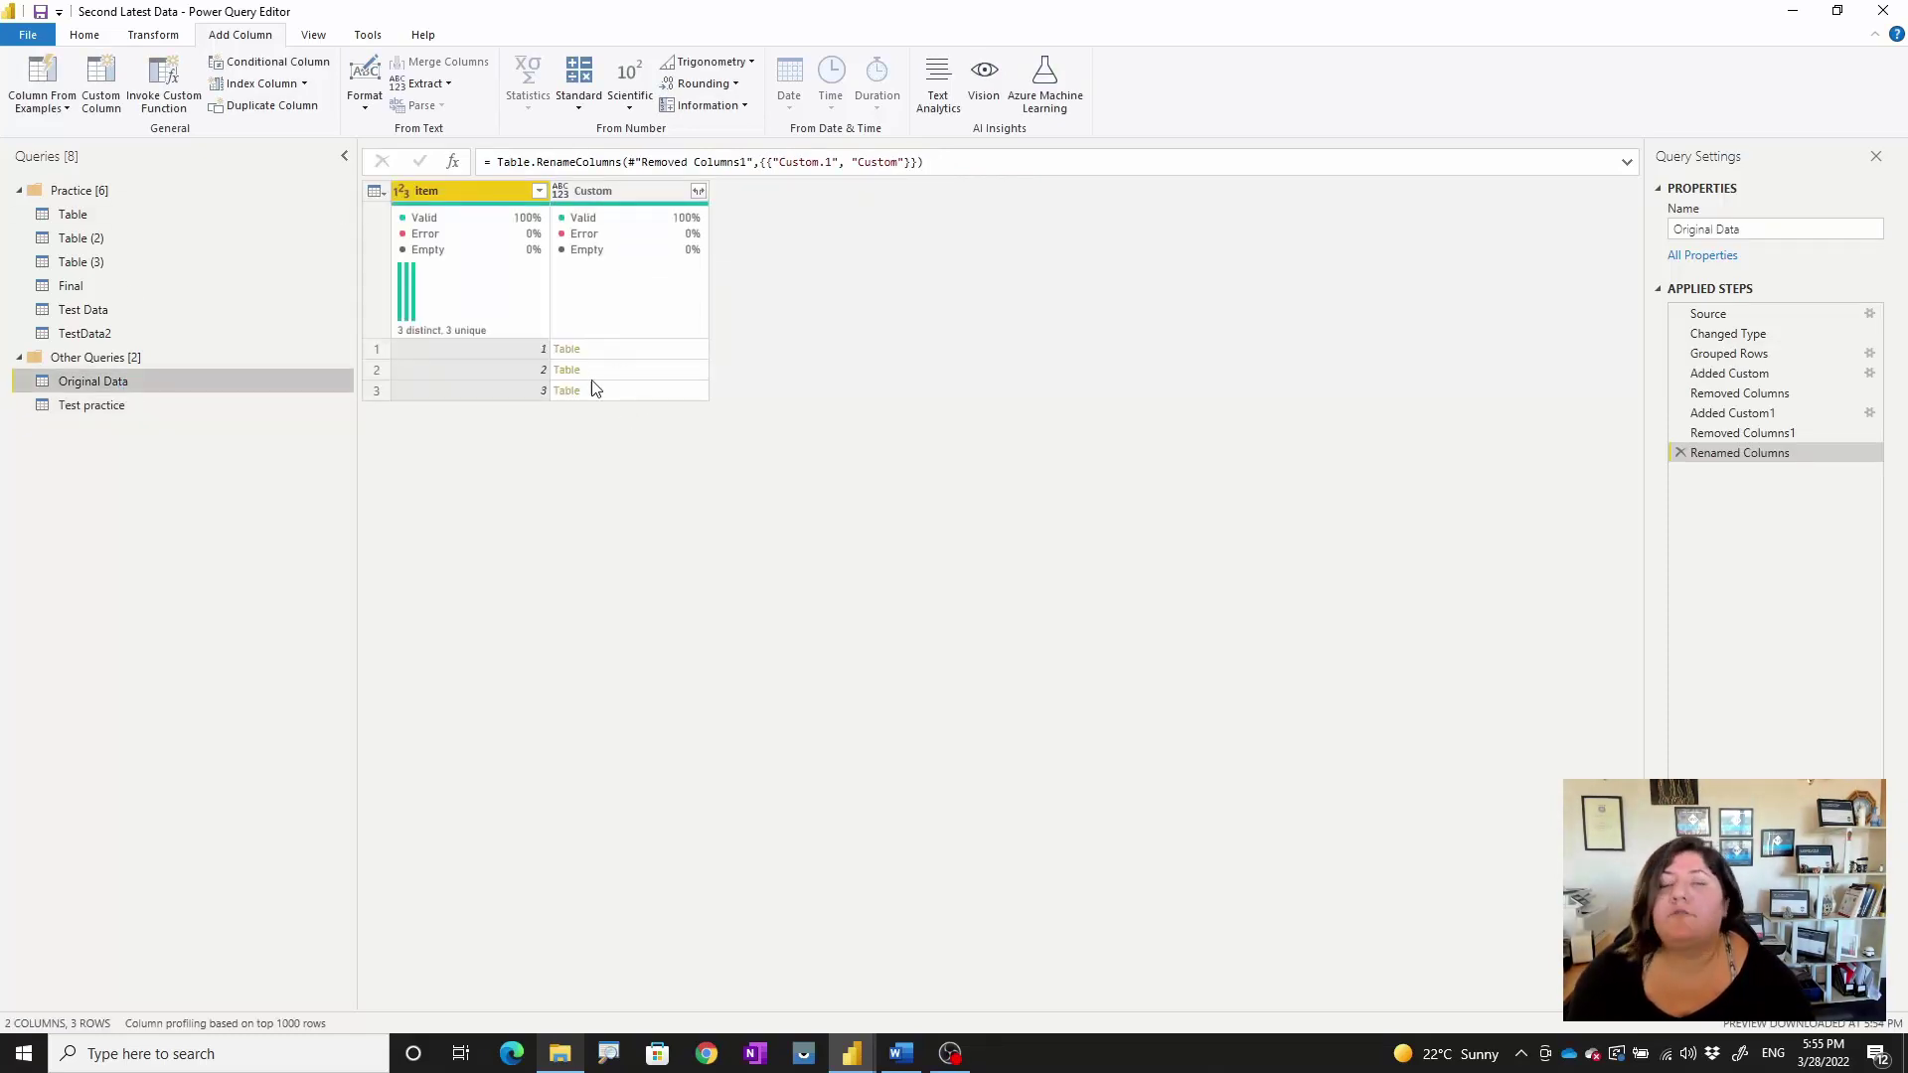
Step: Add a custom column using the pasted AddIndexColumn formula applied to [Custom] instead of Kept First Rows
left_click(109, 111)
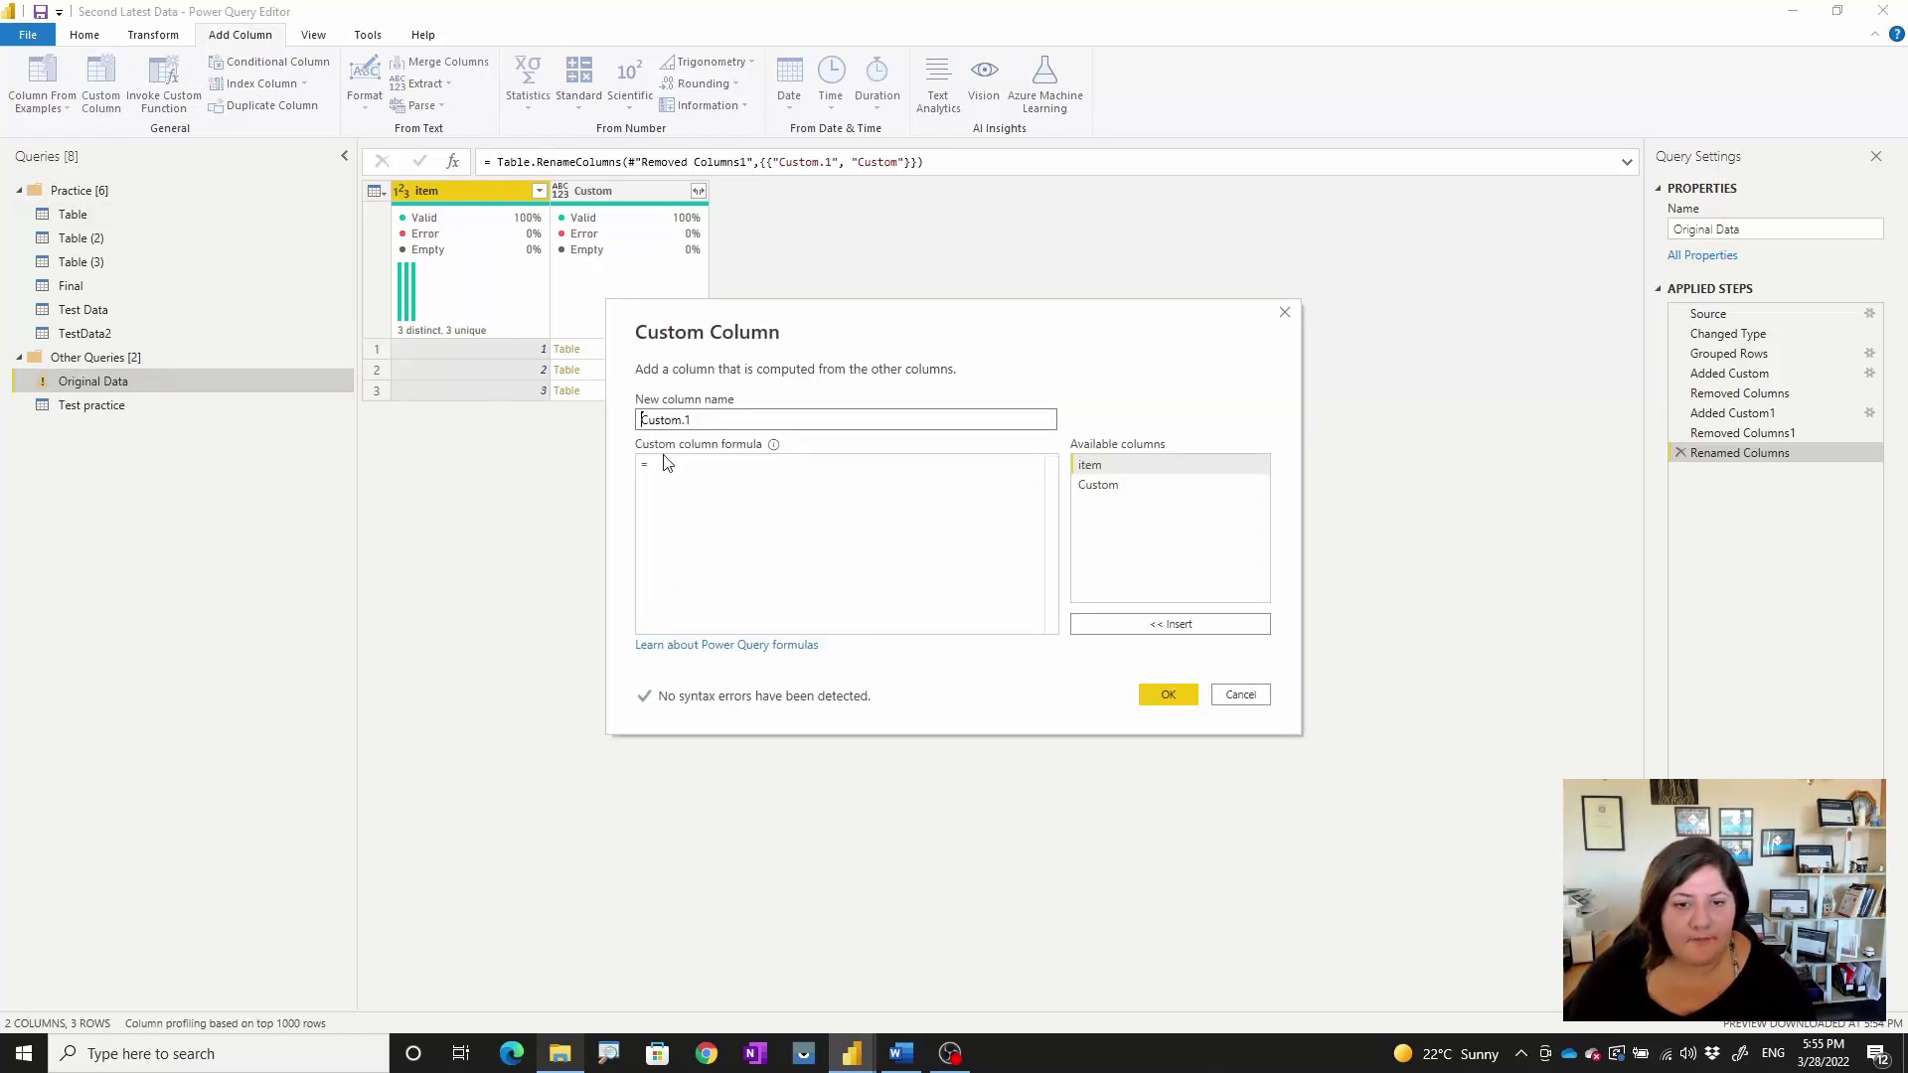
key("ctrl+v")
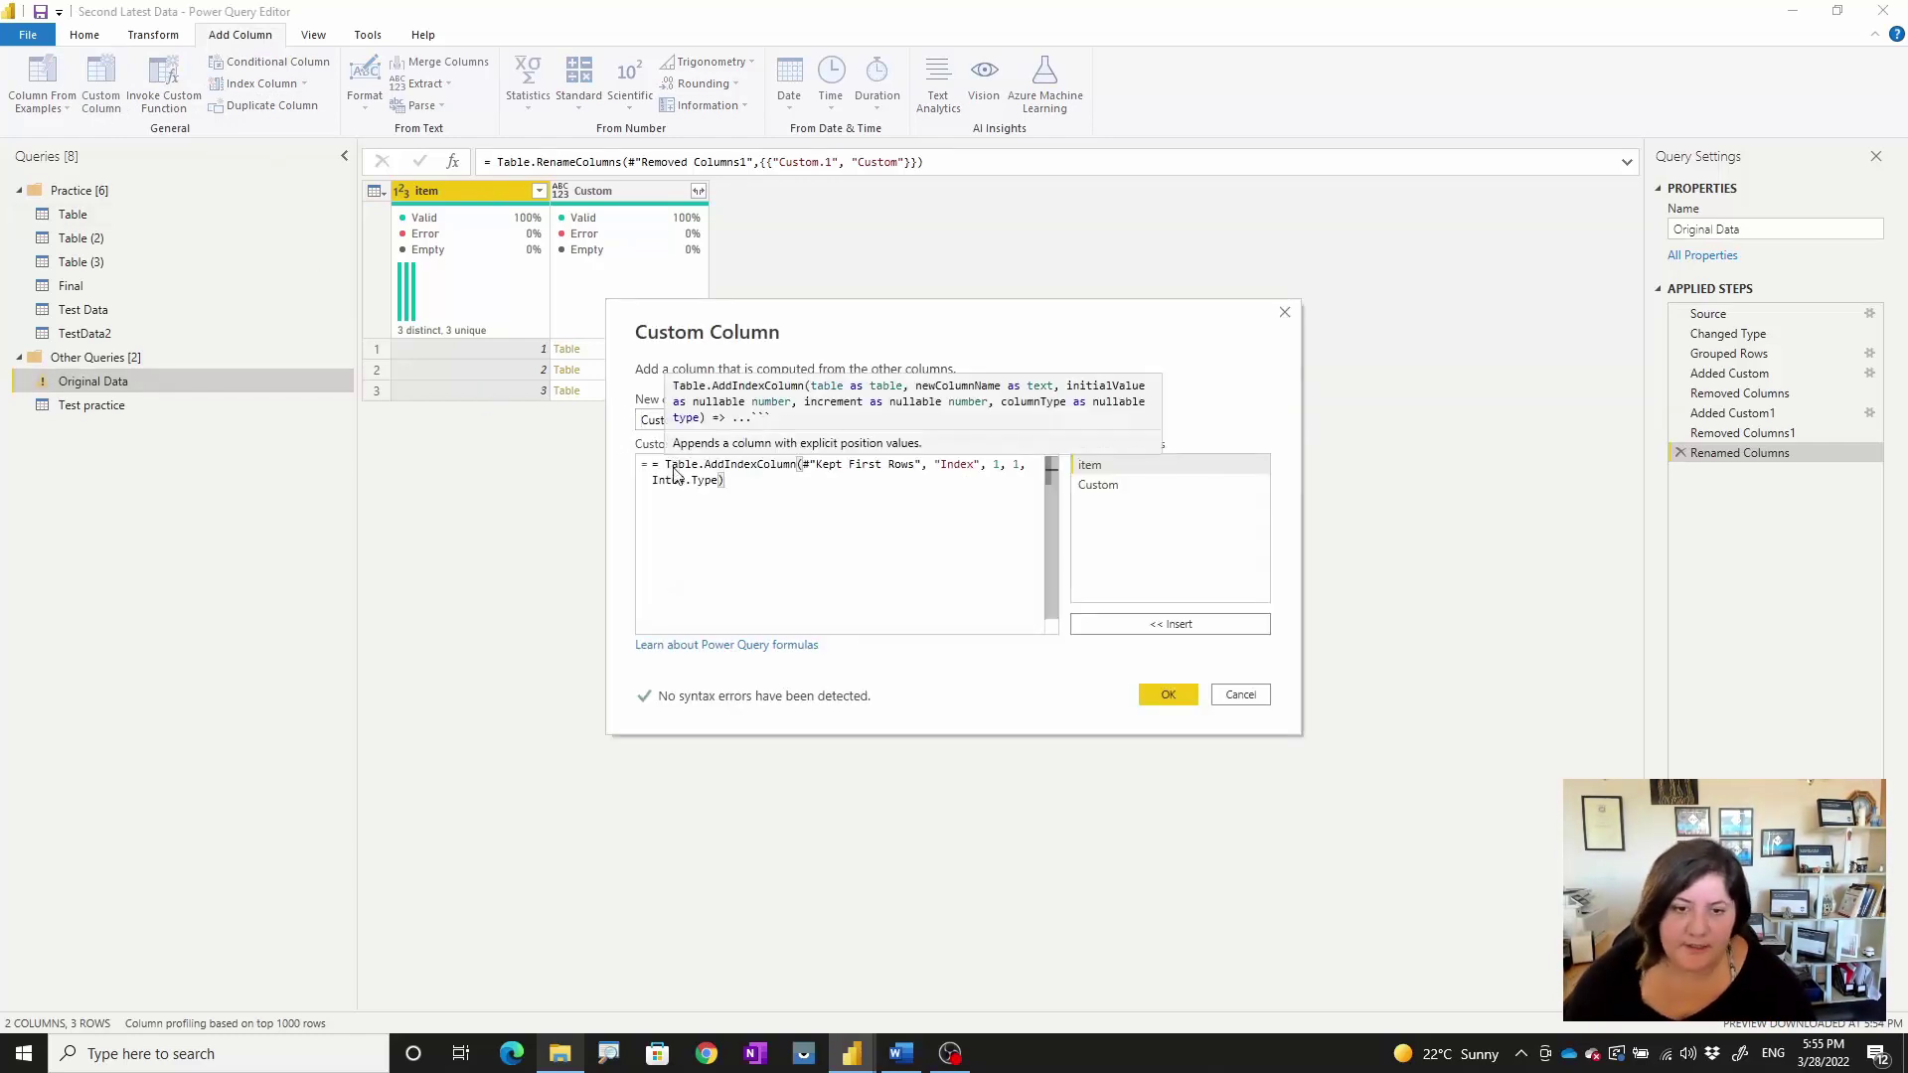
left_click(659, 467)
key("BackSpace")
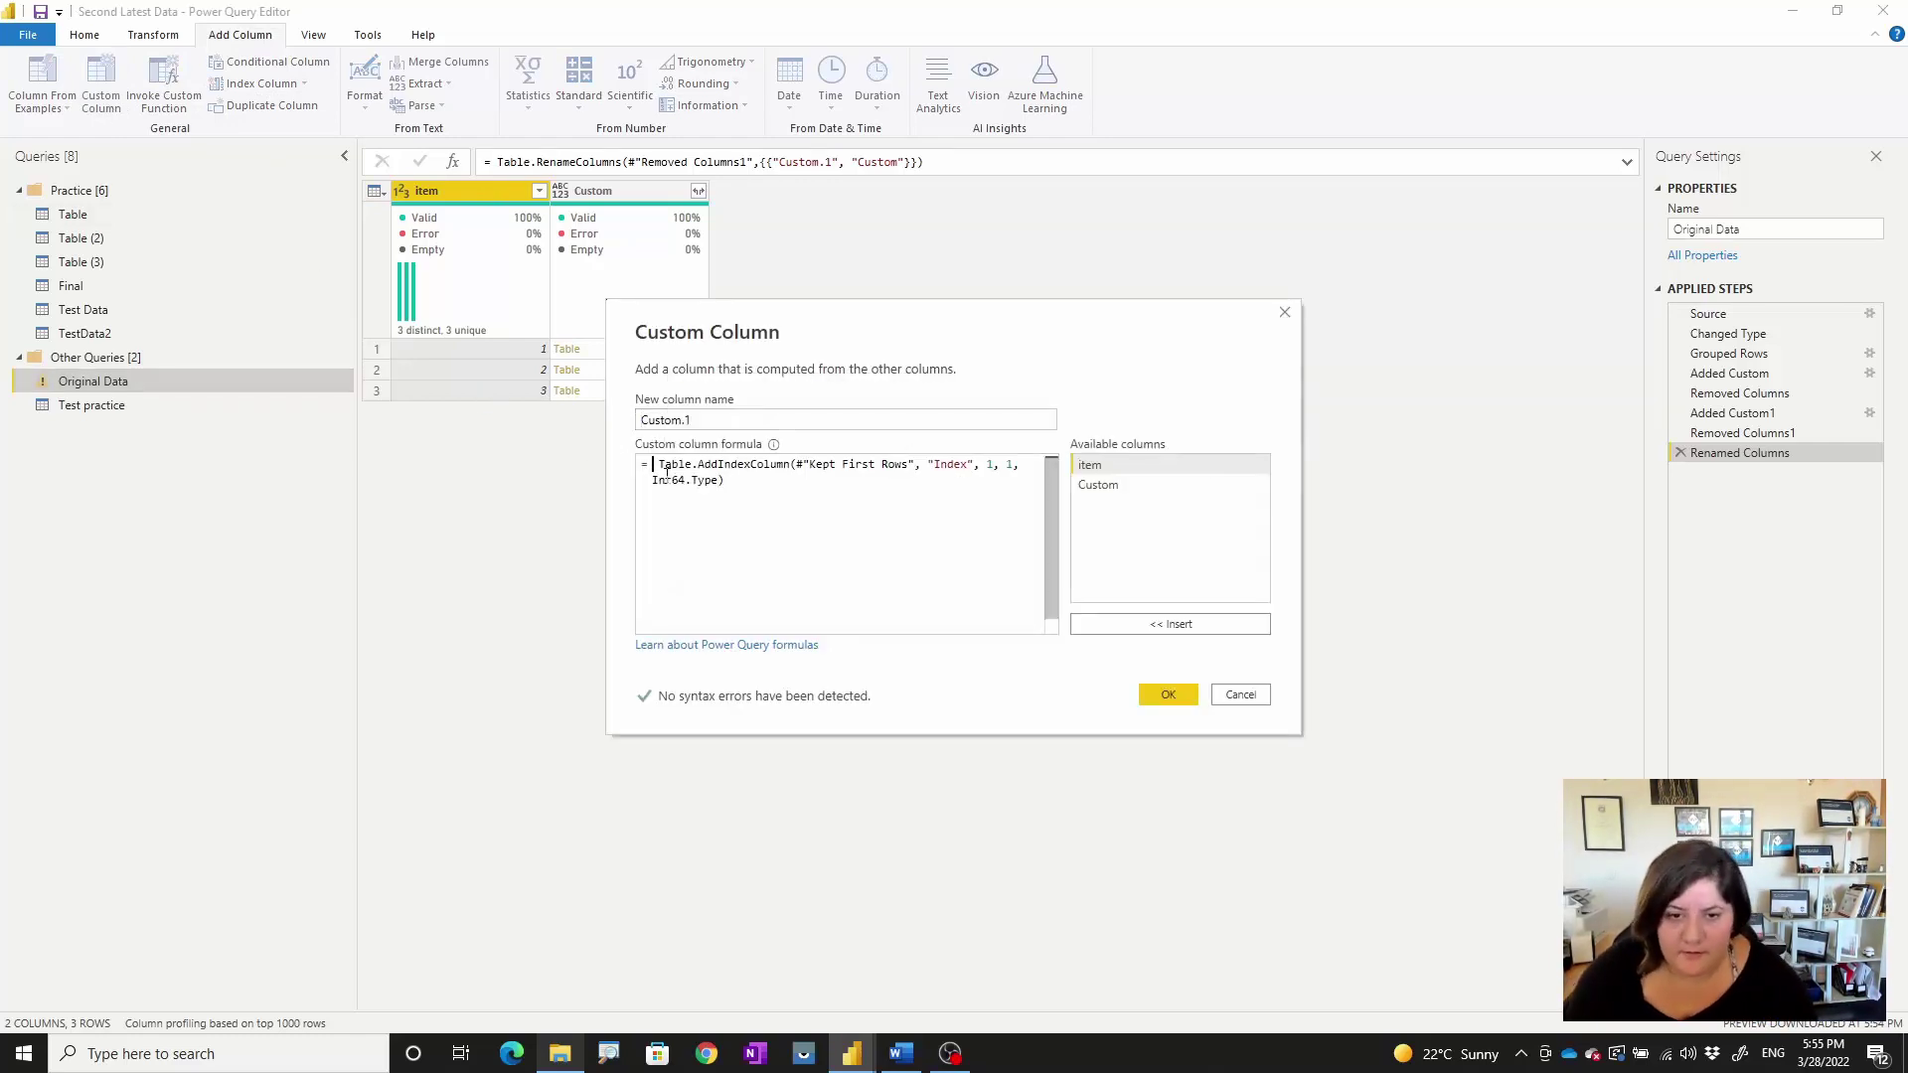
left_click_drag(797, 467, 916, 467)
key("BackSpace")
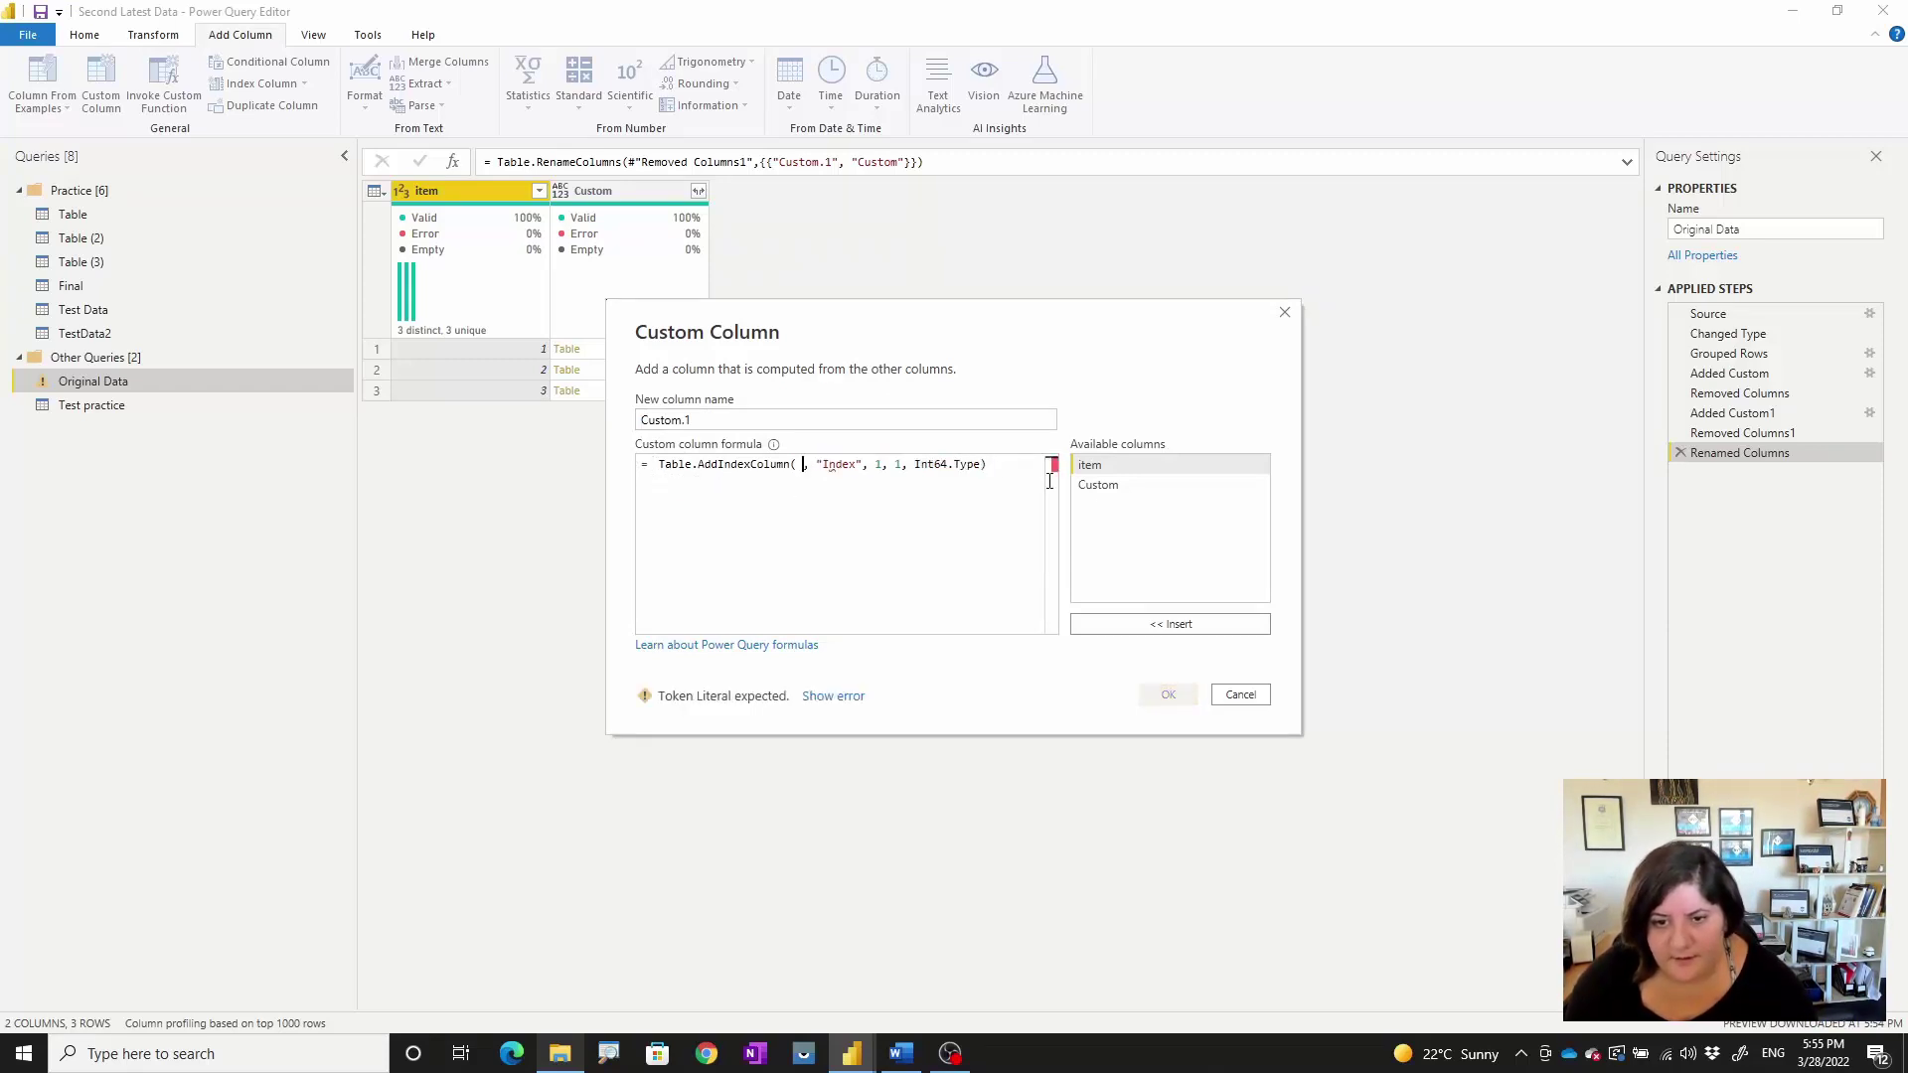
double_click(1098, 485)
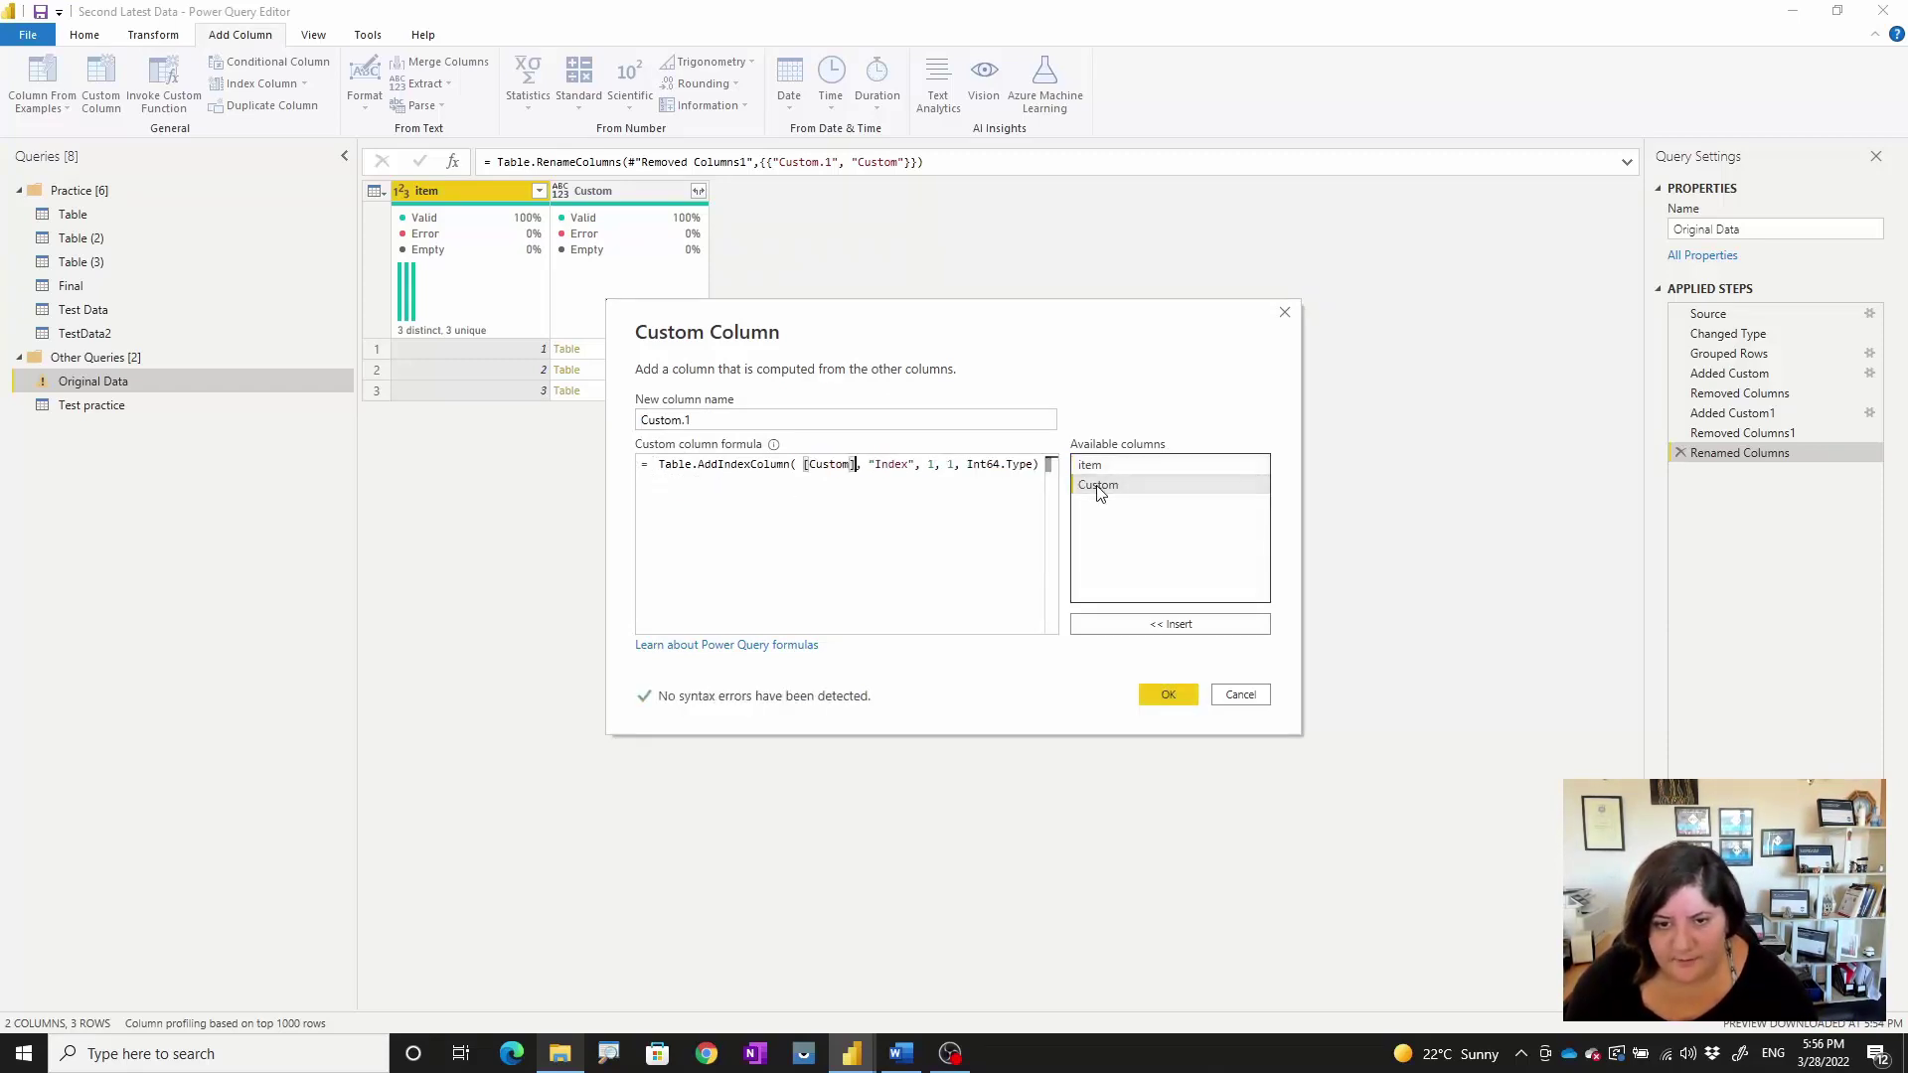
left_click(1177, 692)
Step: Remove the old Custom column and preview item 3's indexed nested table
left_click(632, 195)
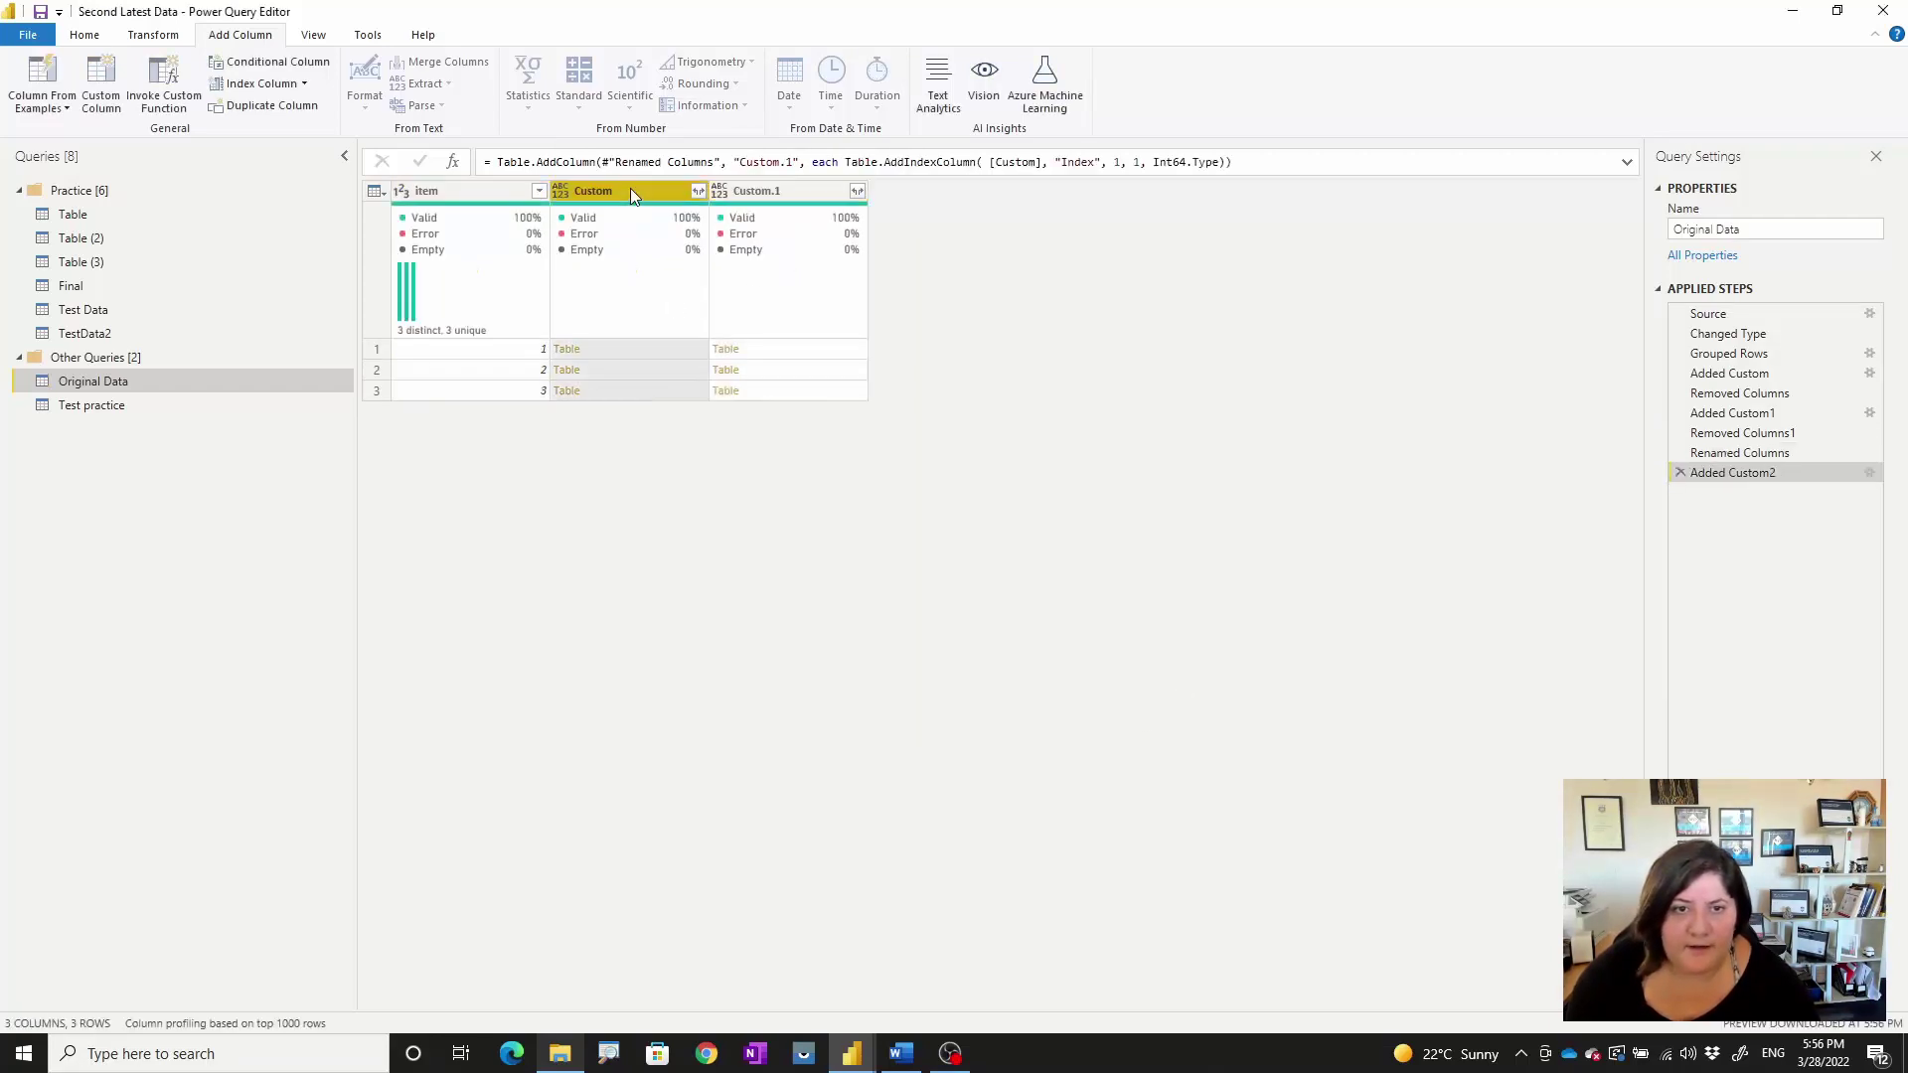
right_click(630, 189)
left_click(685, 230)
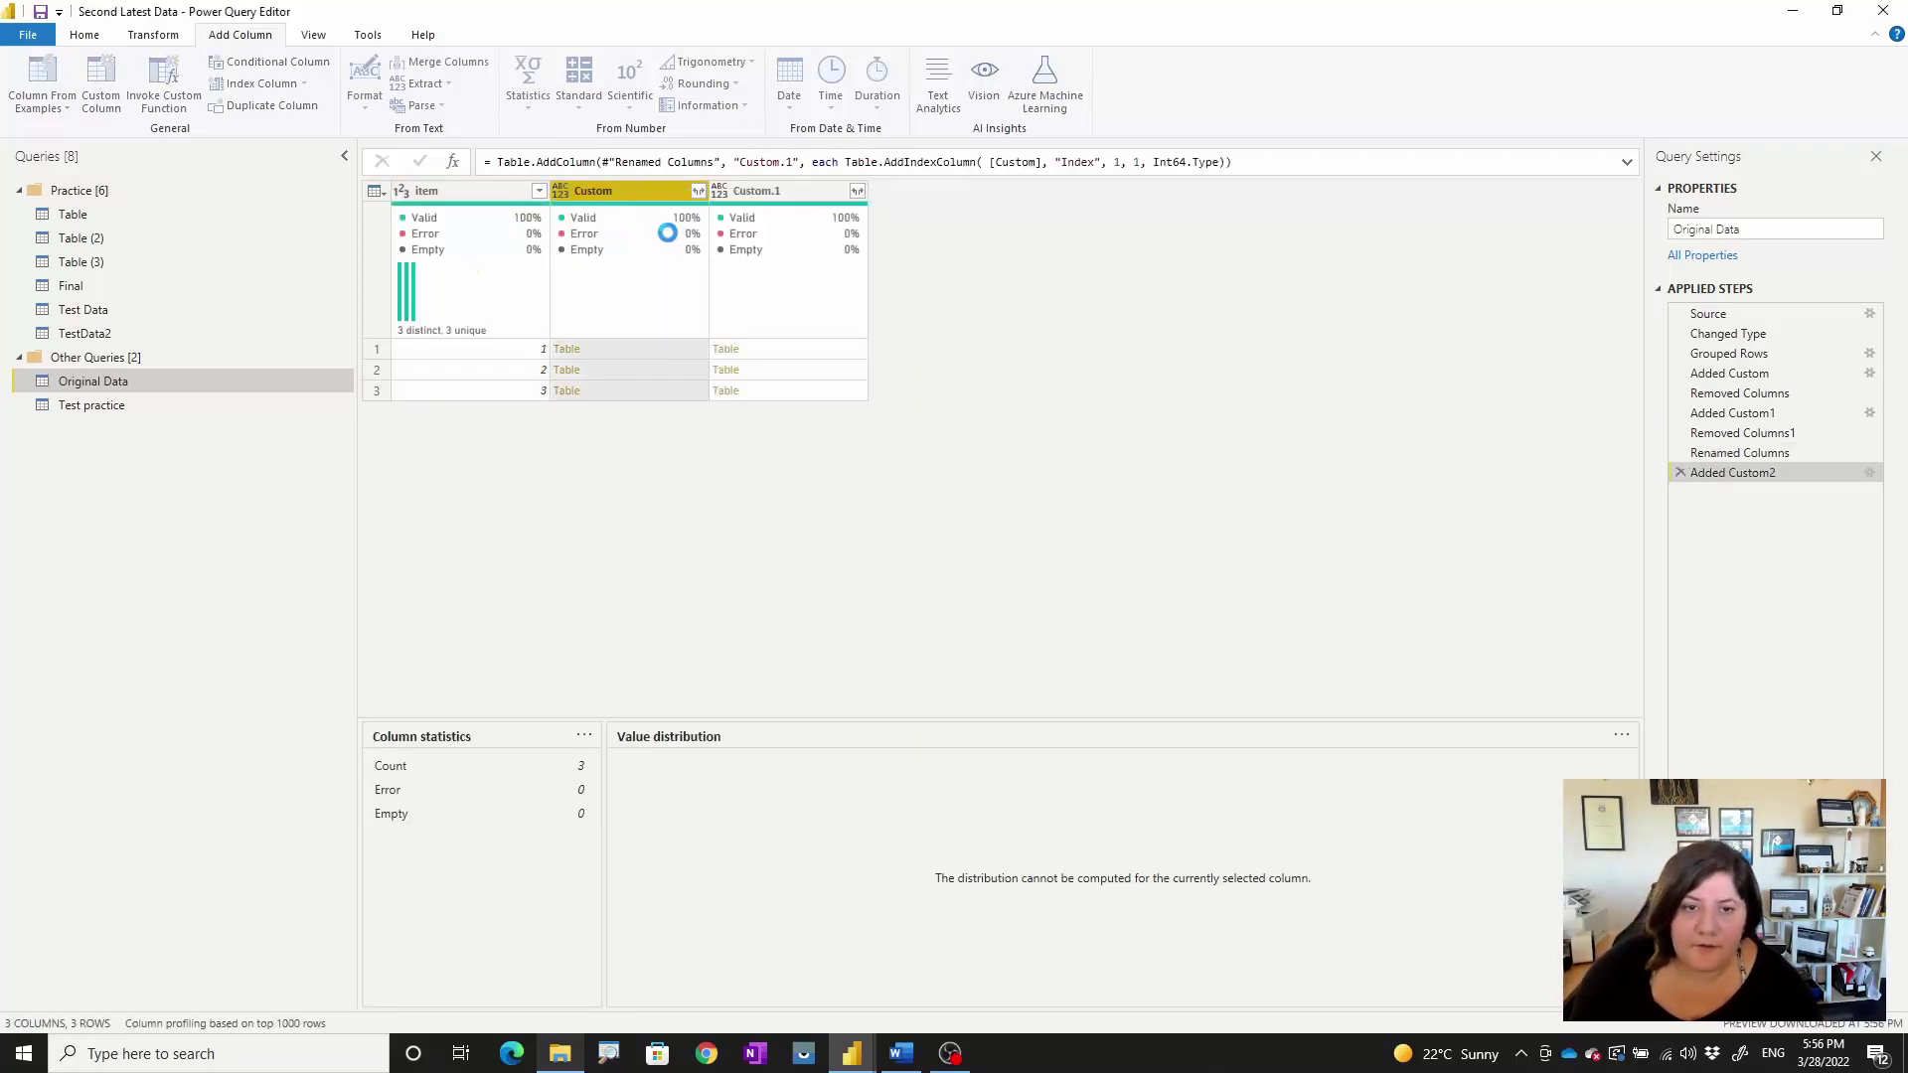
left_click(669, 394)
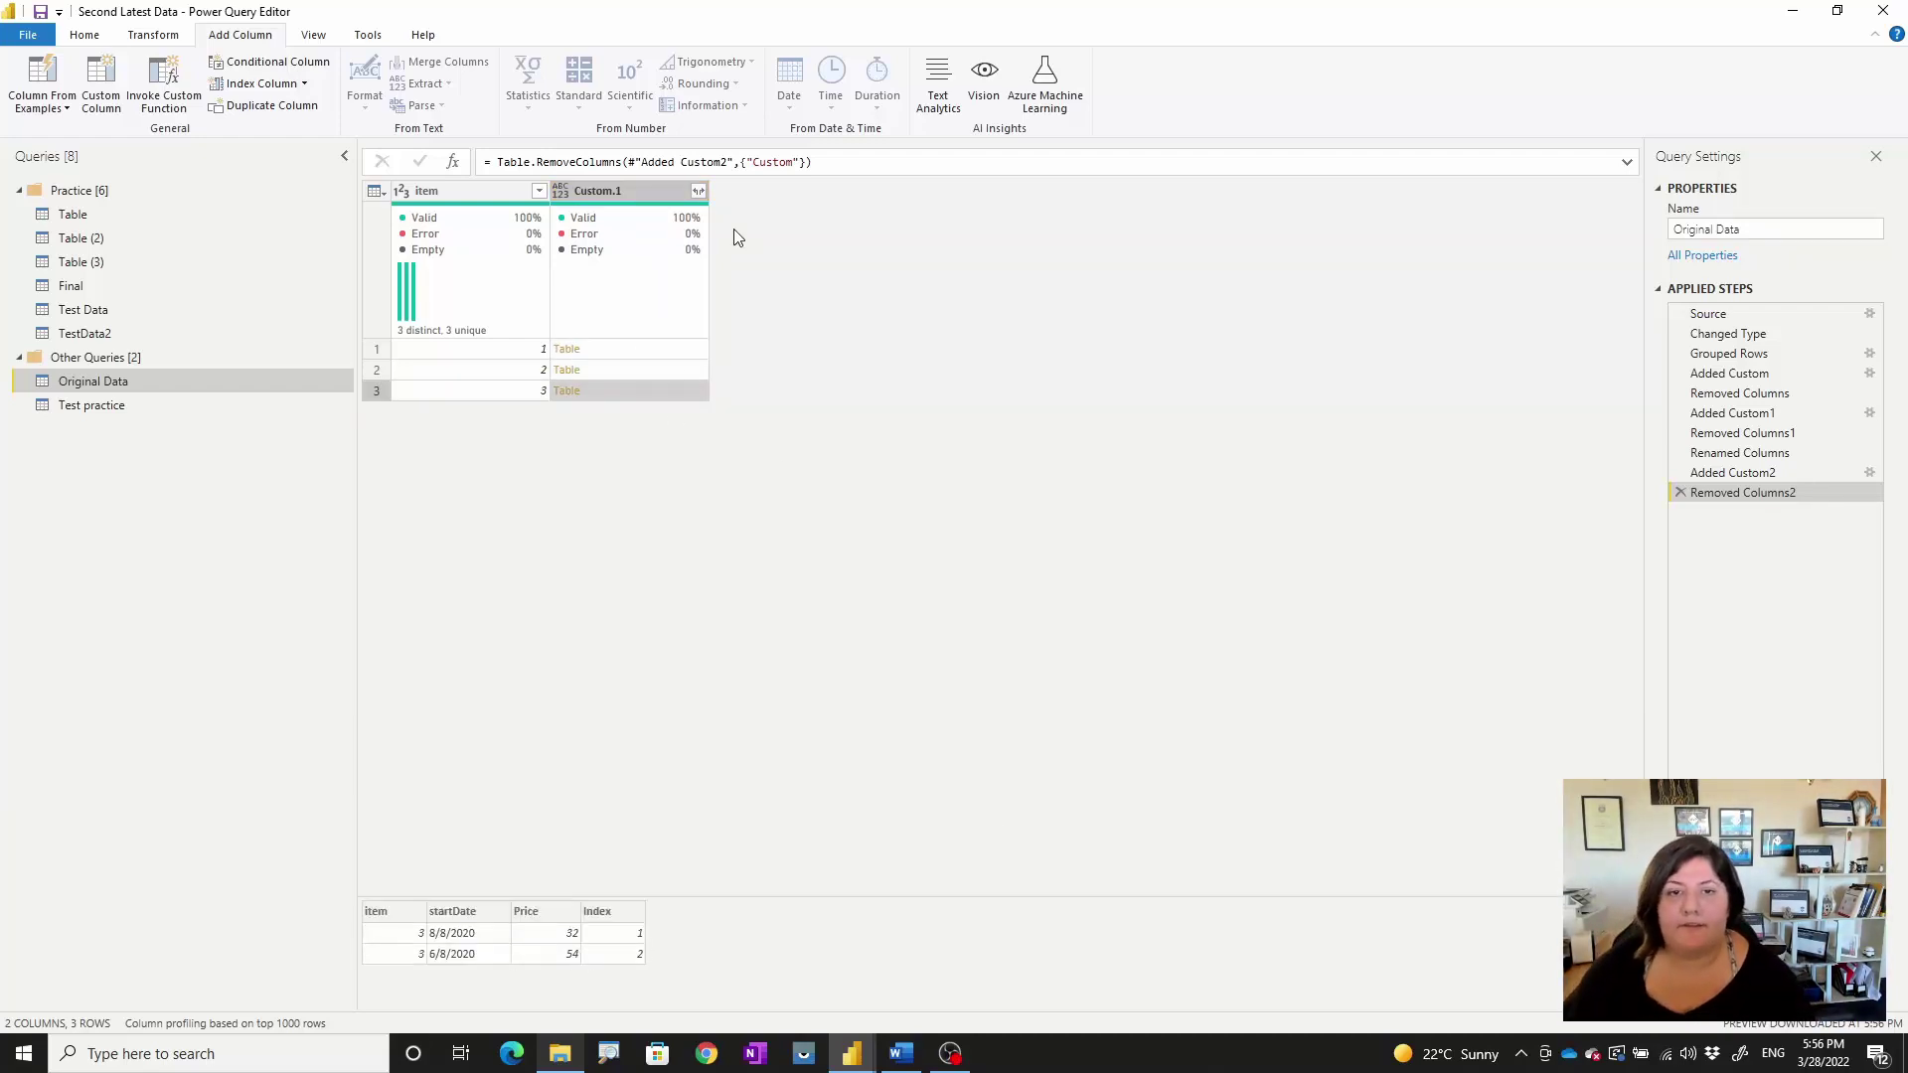
Step: Expand Custom.1 without prefixes to only startDate, Price and Index, then view the Test Data query
left_click(698, 190)
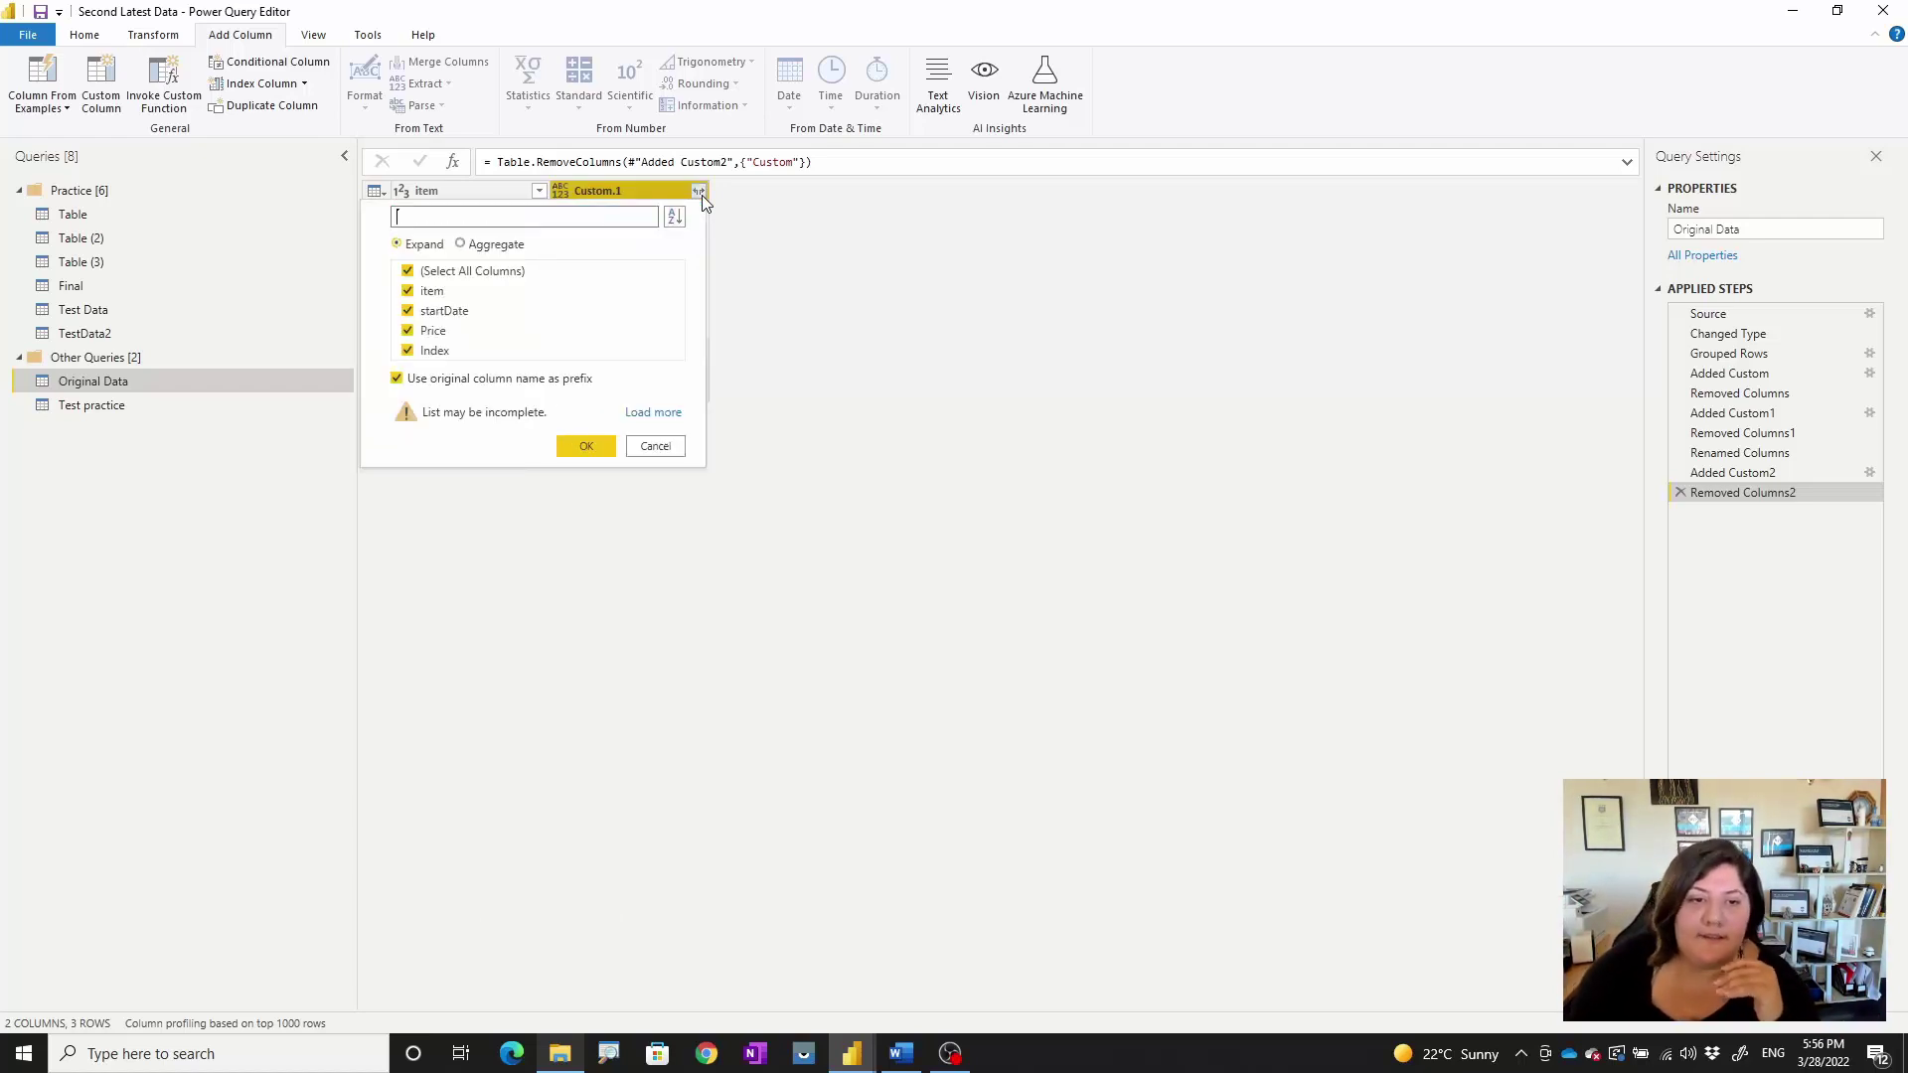
left_click(398, 378)
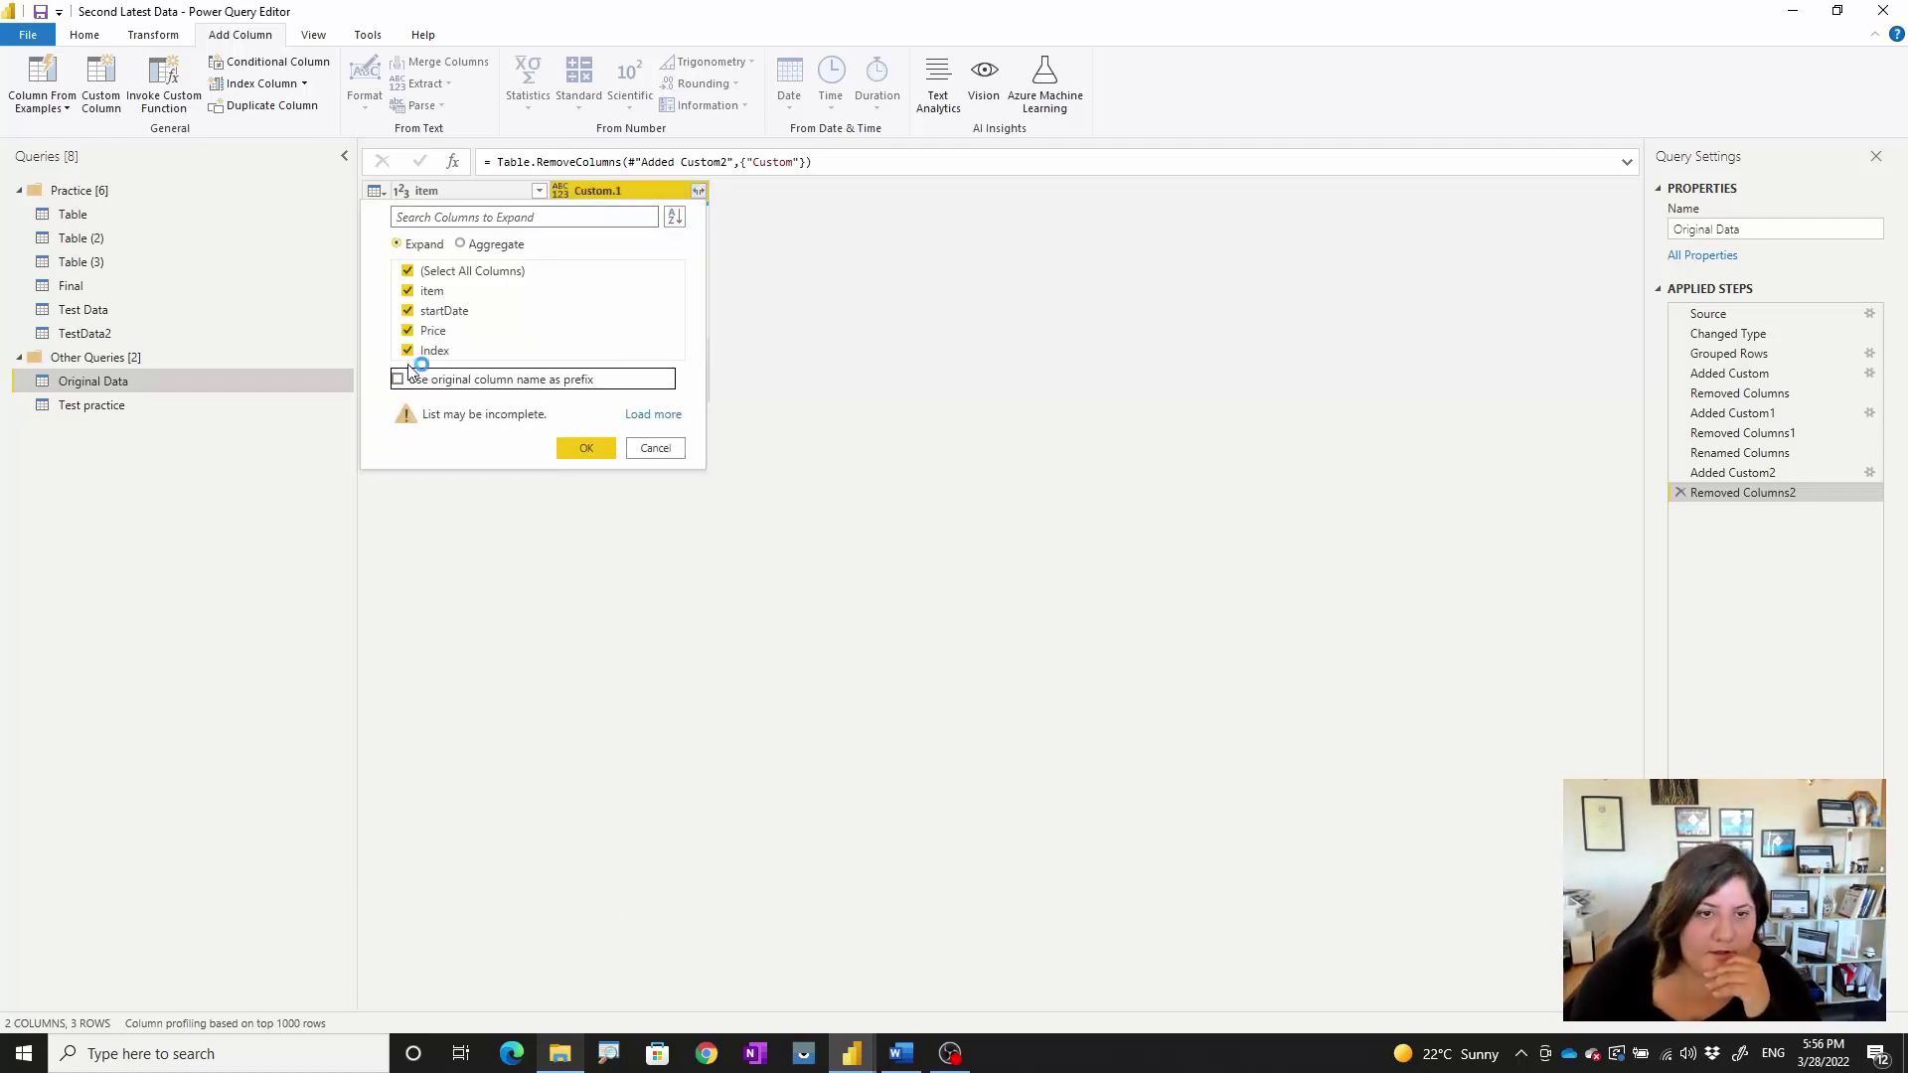
left_click(409, 272)
left_click(408, 312)
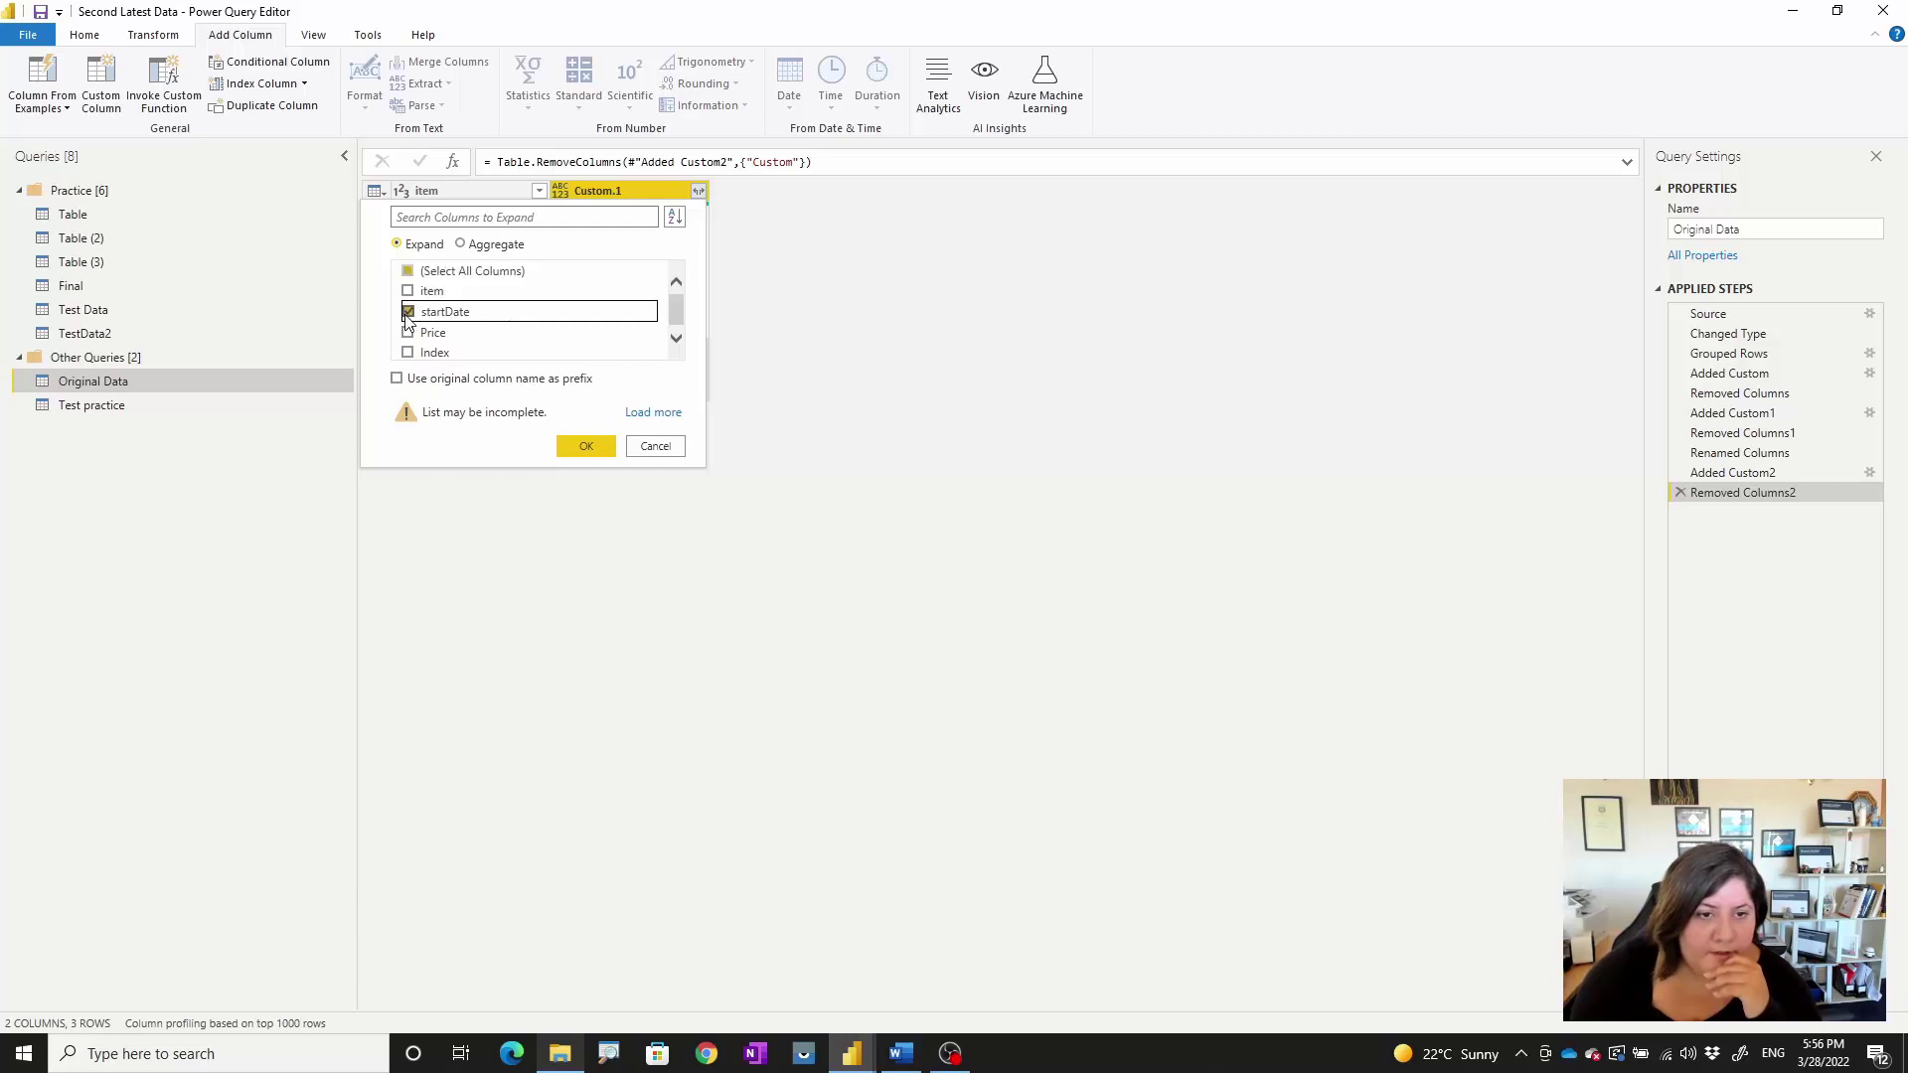
left_click(408, 332)
left_click(408, 351)
left_click(574, 449)
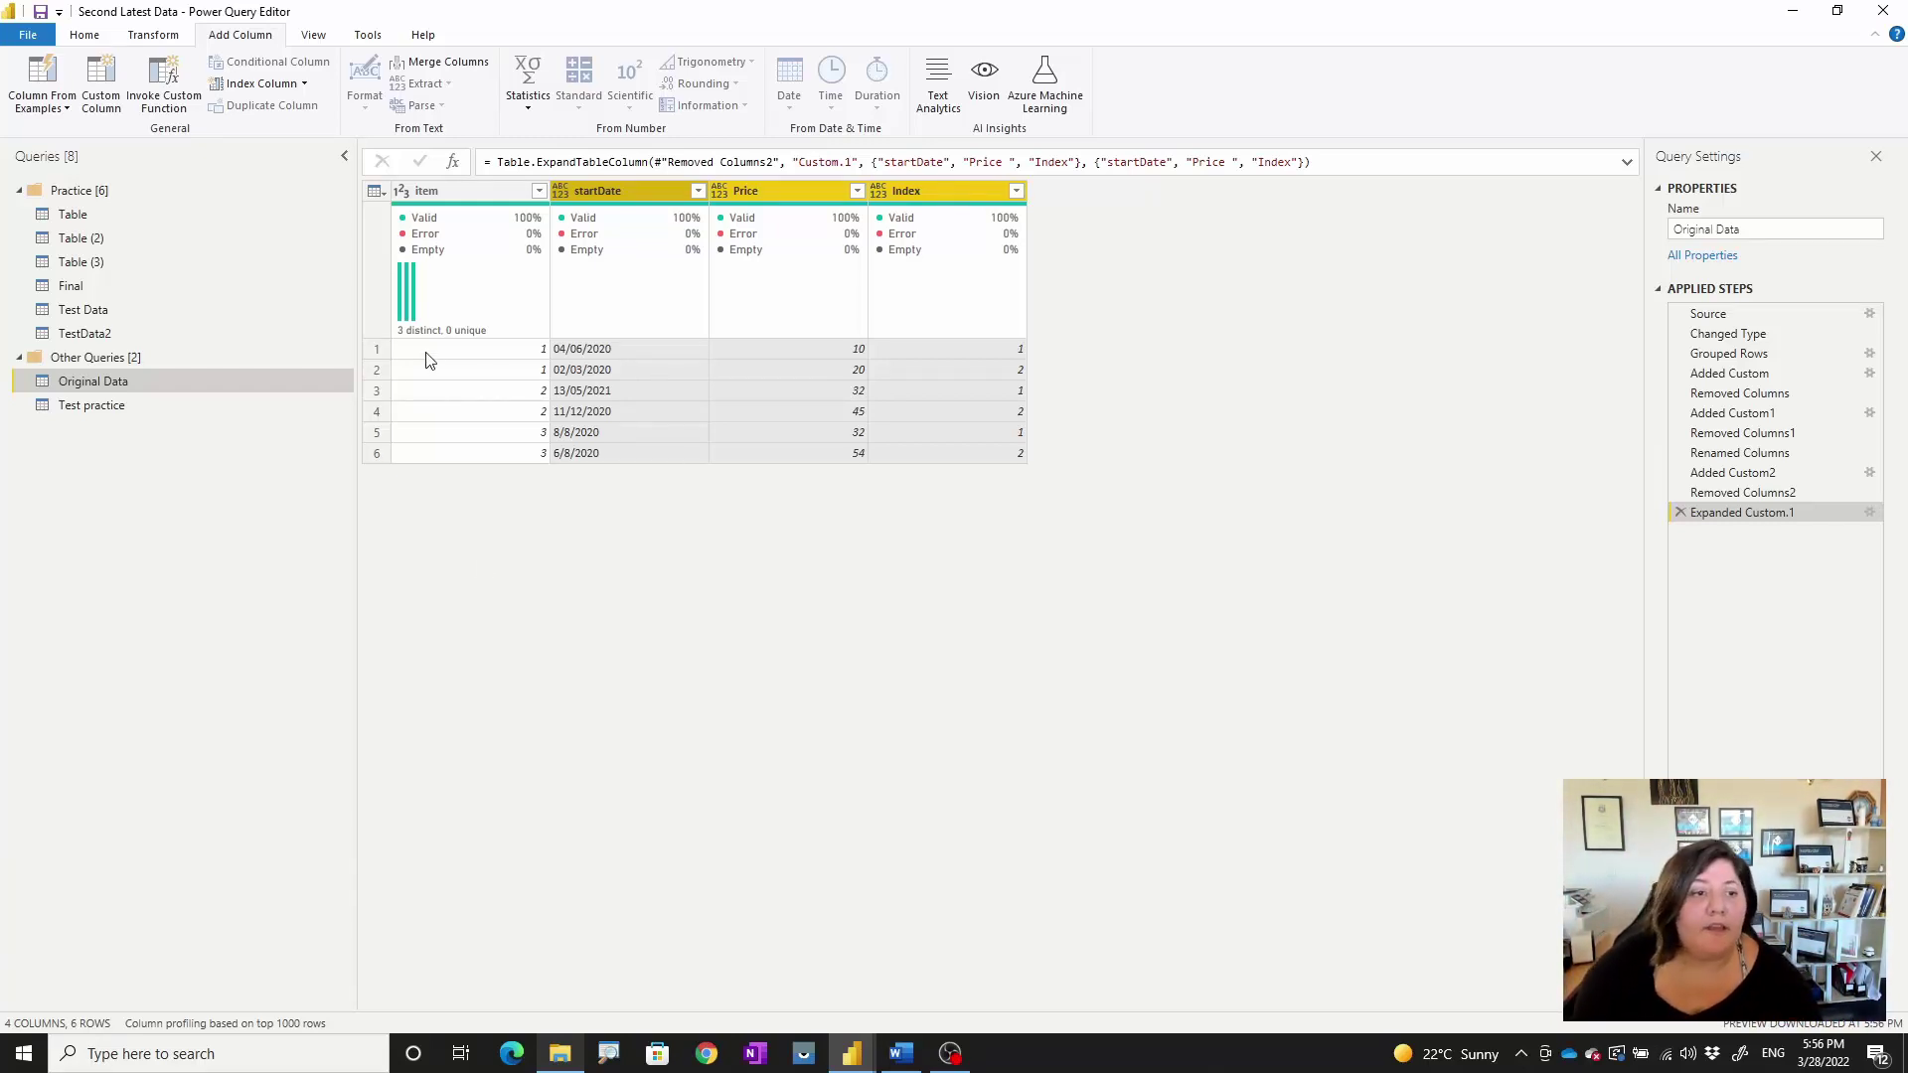
left_click(86, 312)
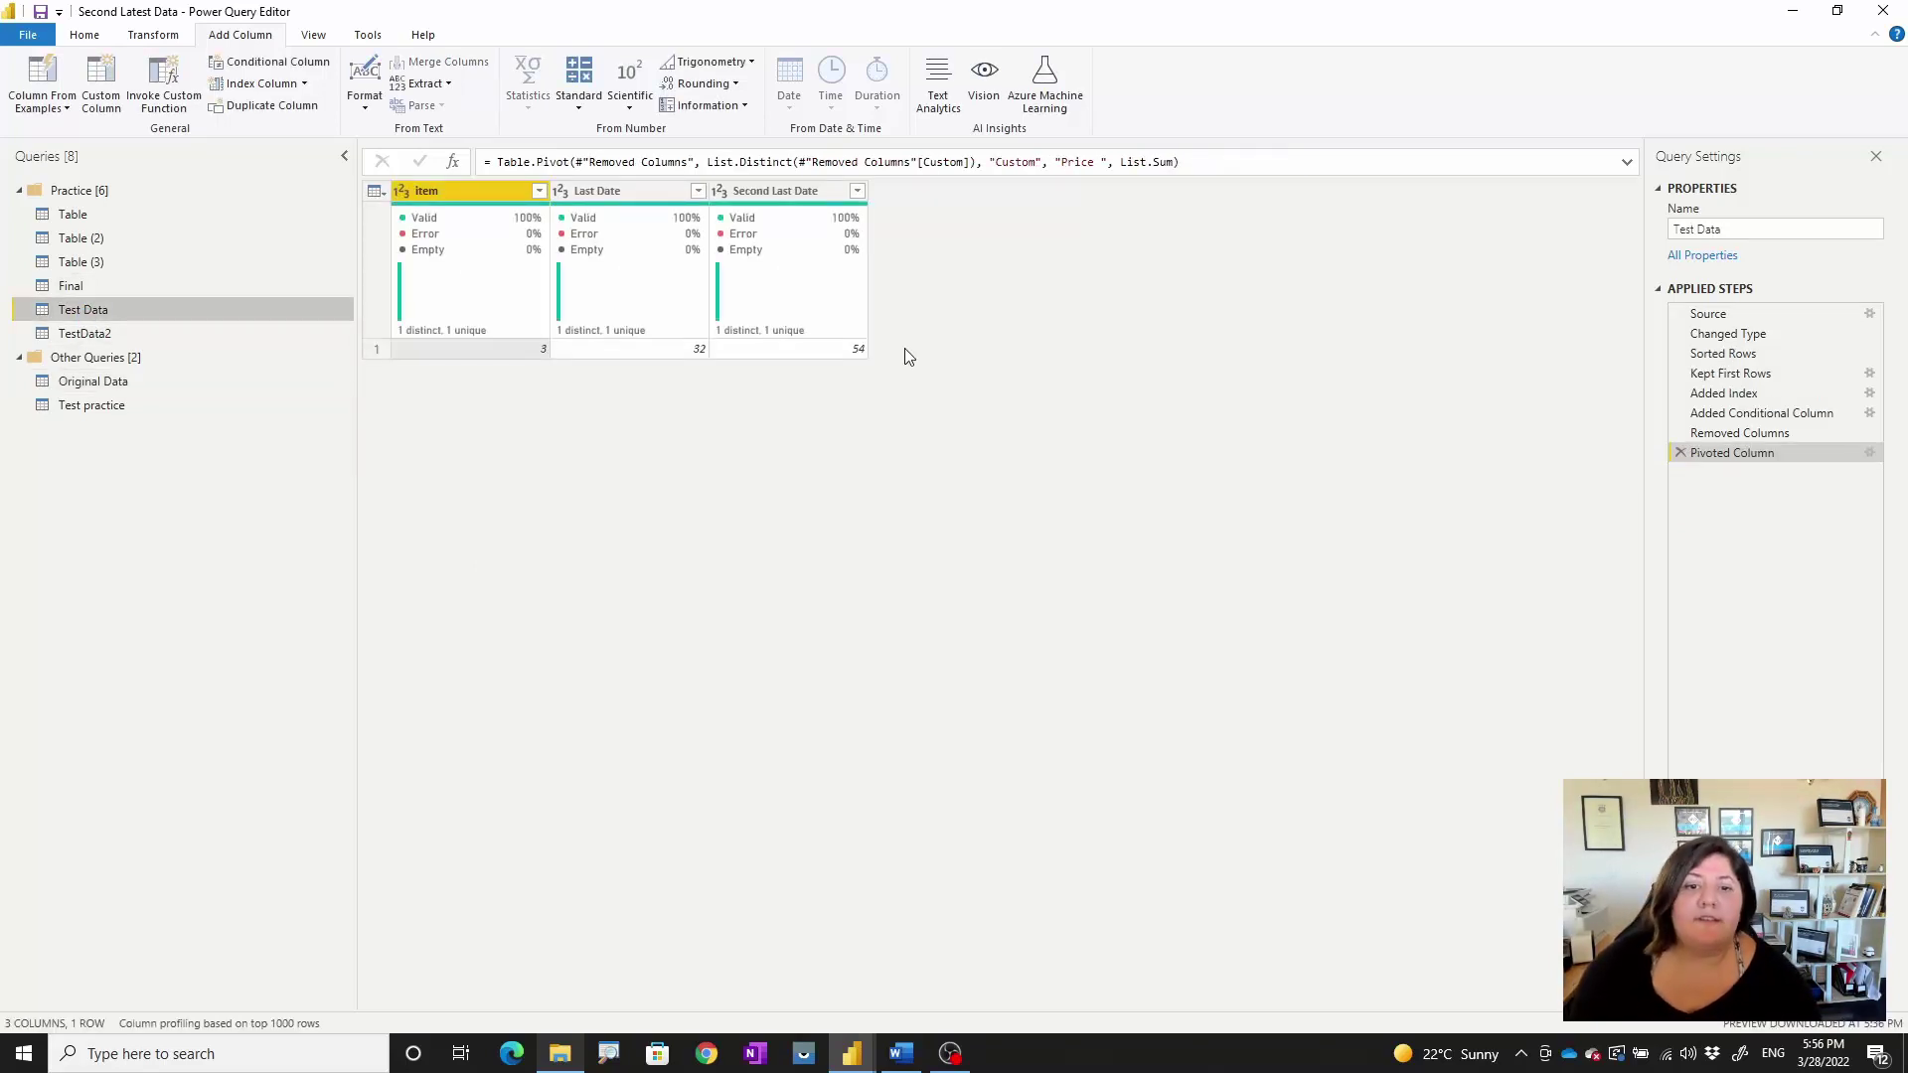
Step: Compare results across the TestData2, Final, Original Data and Test Data queries
mouse_move(690, 240)
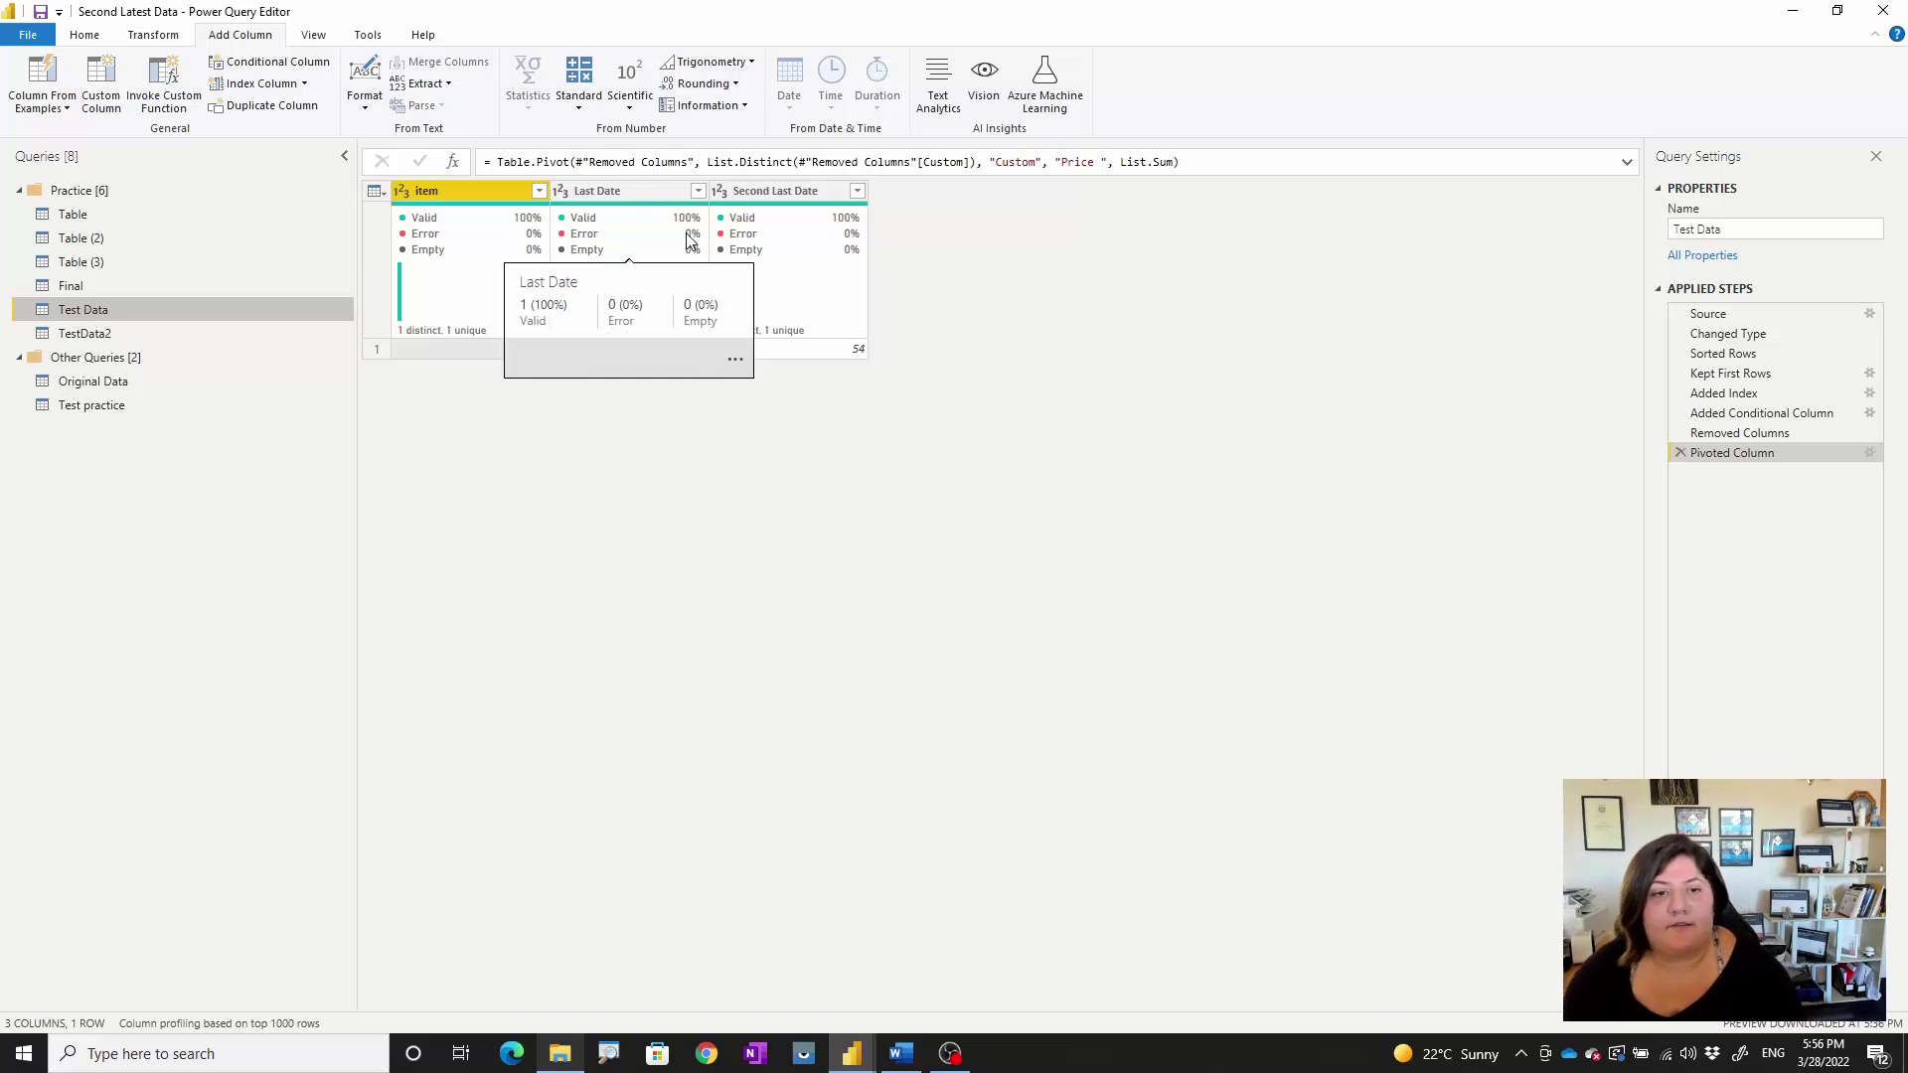
left_click(96, 336)
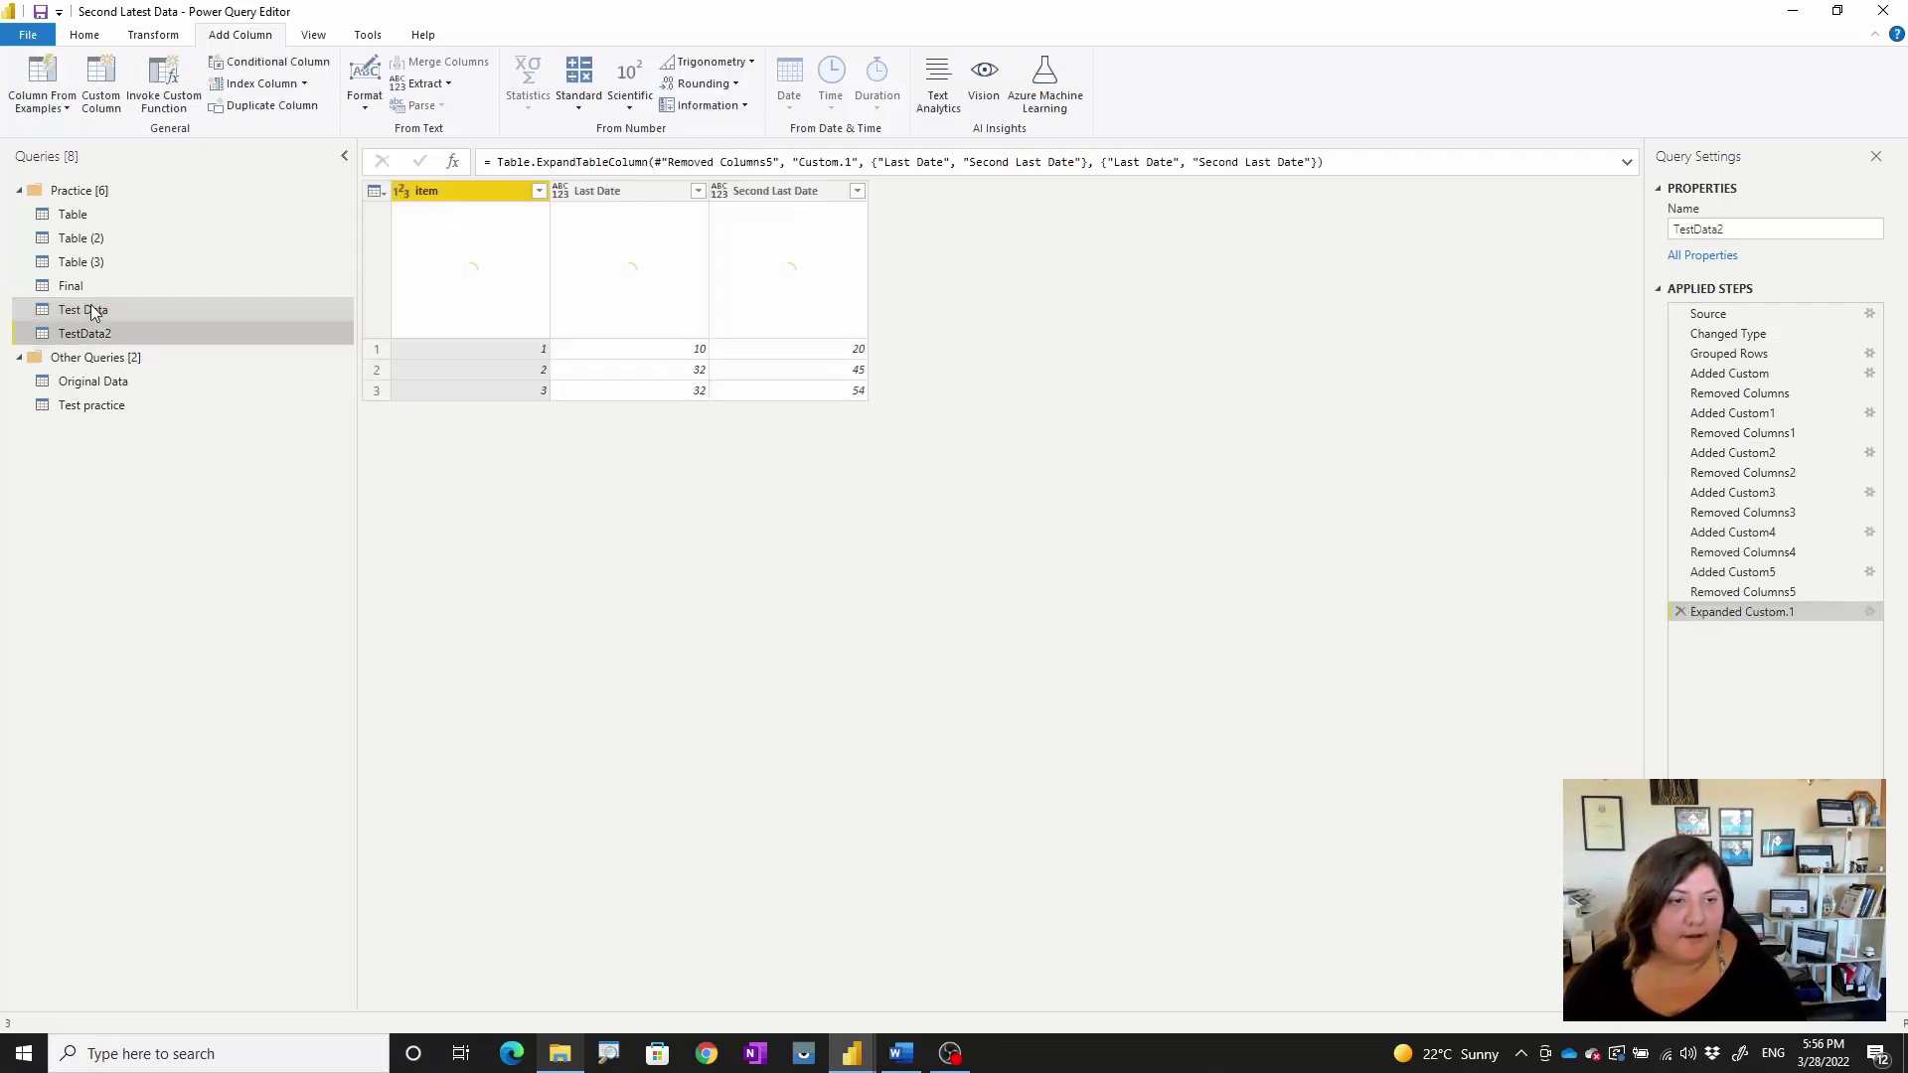
left_click(79, 285)
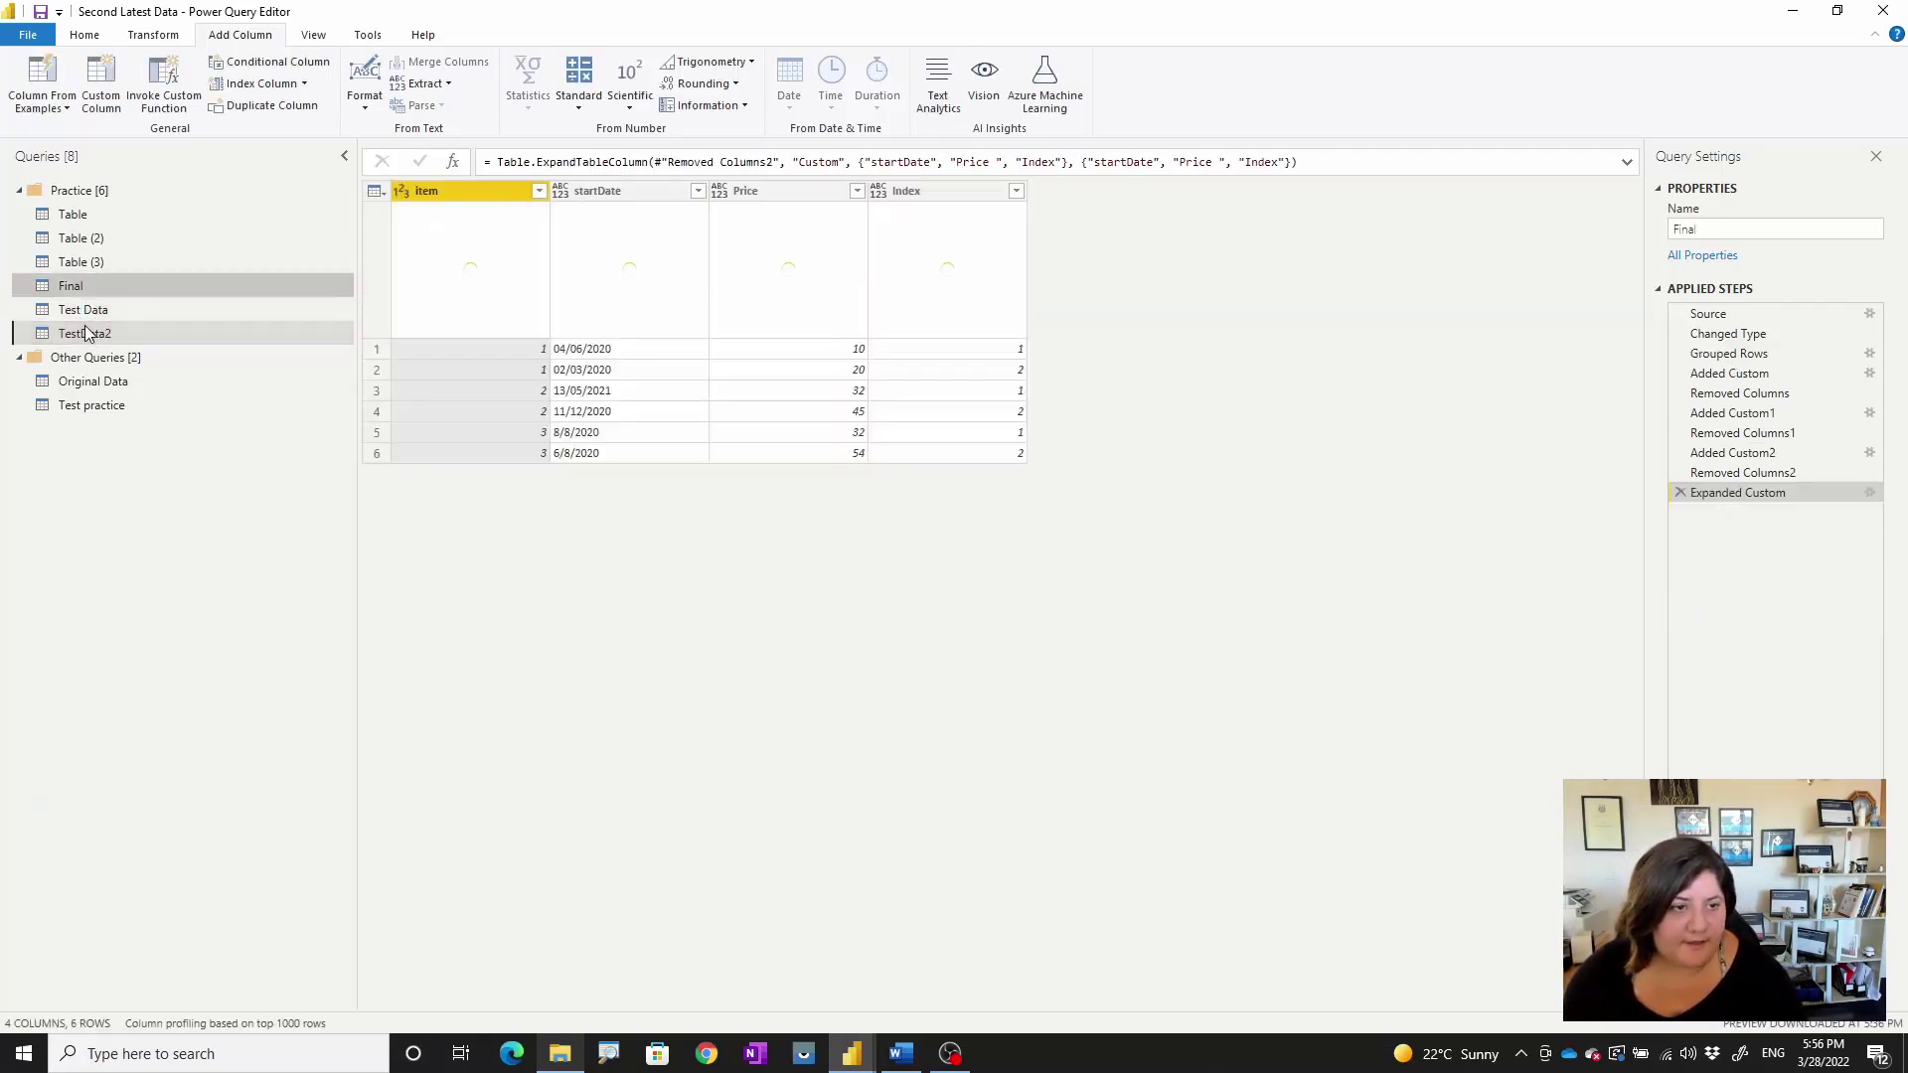
left_click(85, 333)
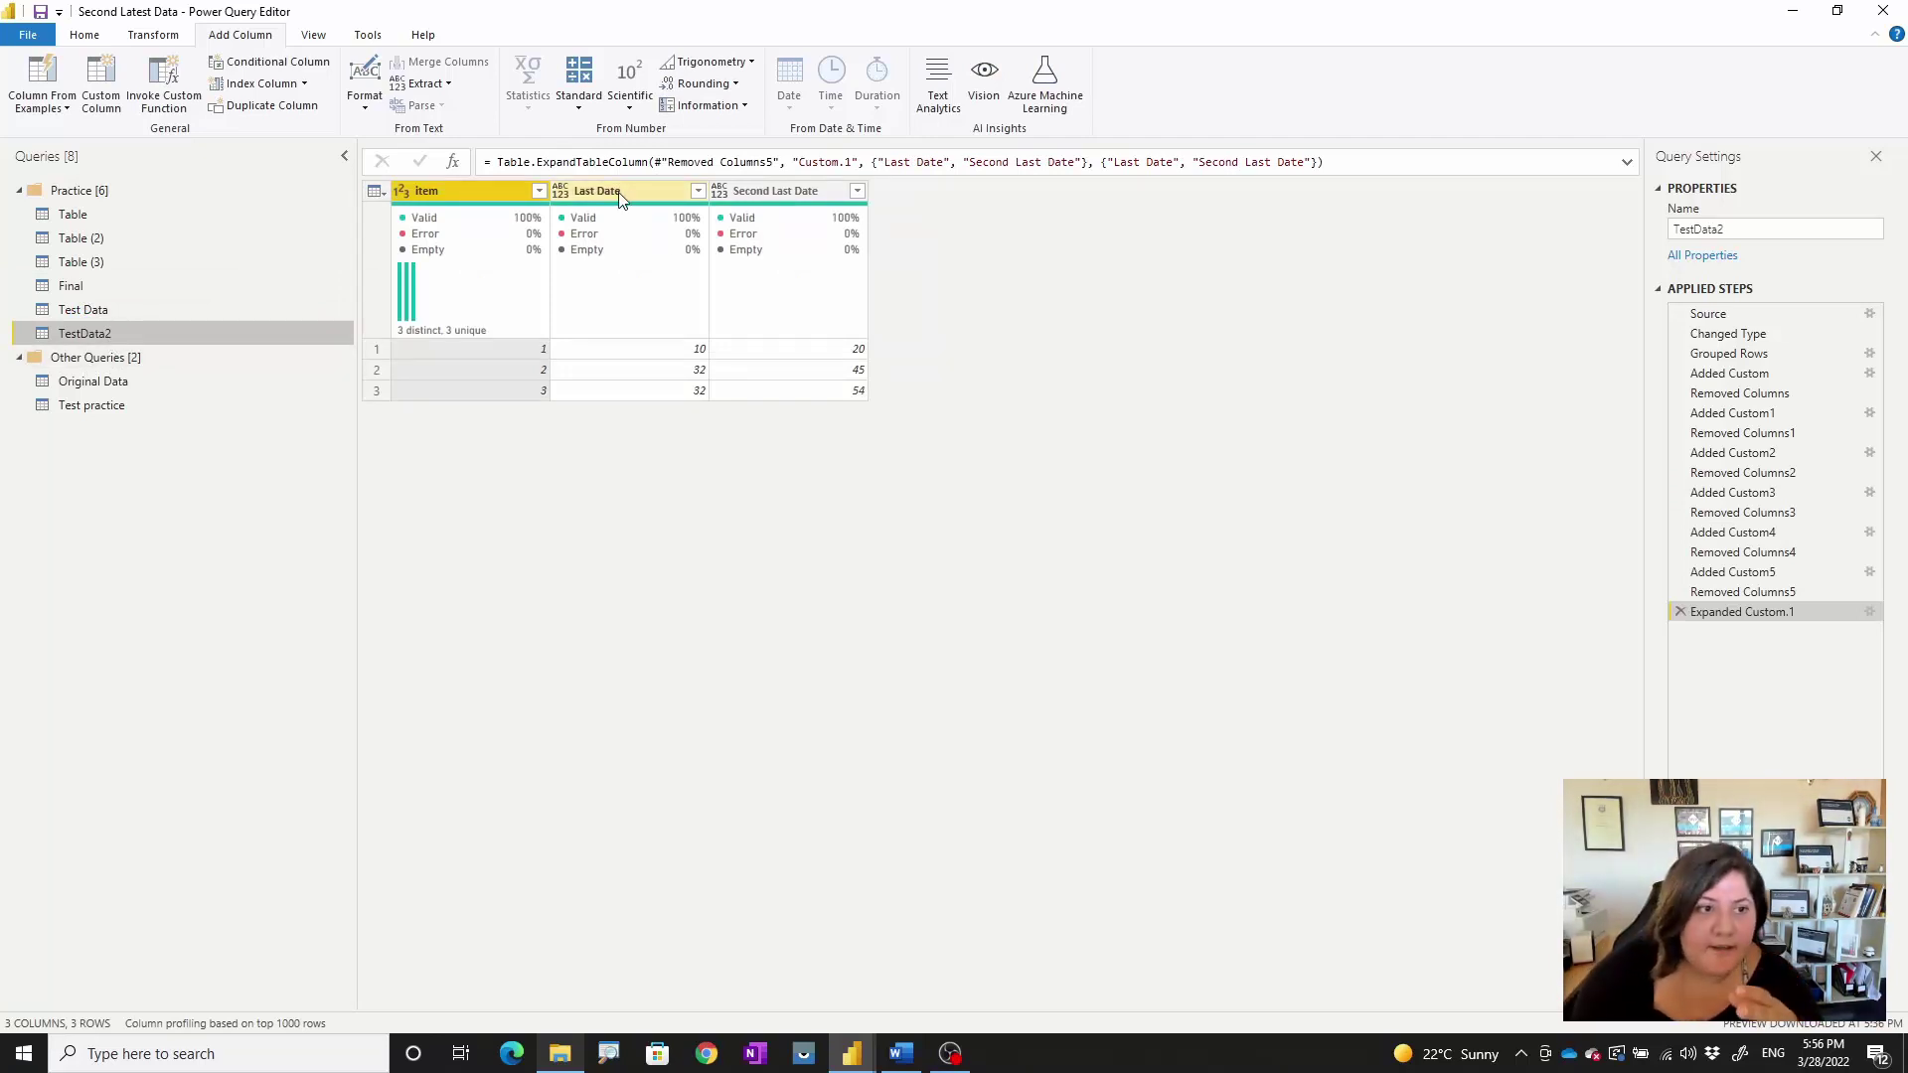
left_click(89, 386)
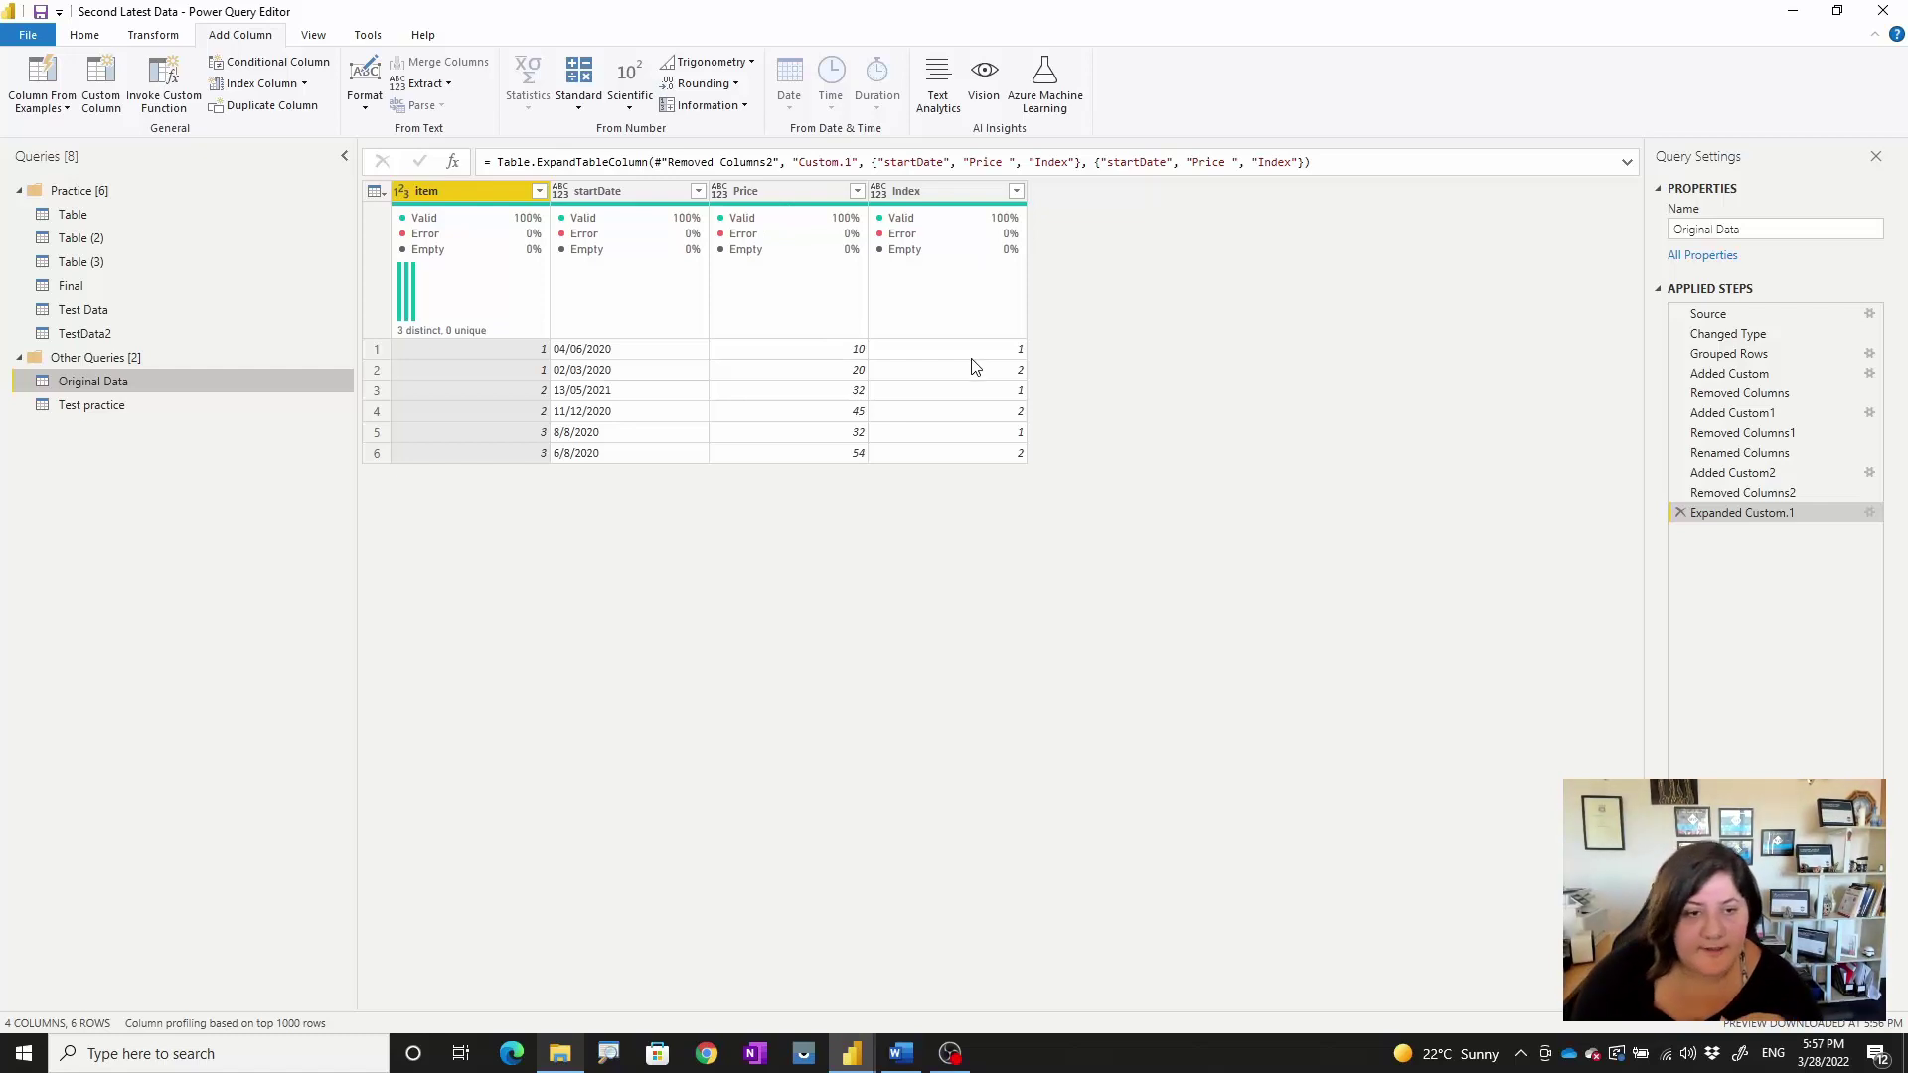
left_click(90, 314)
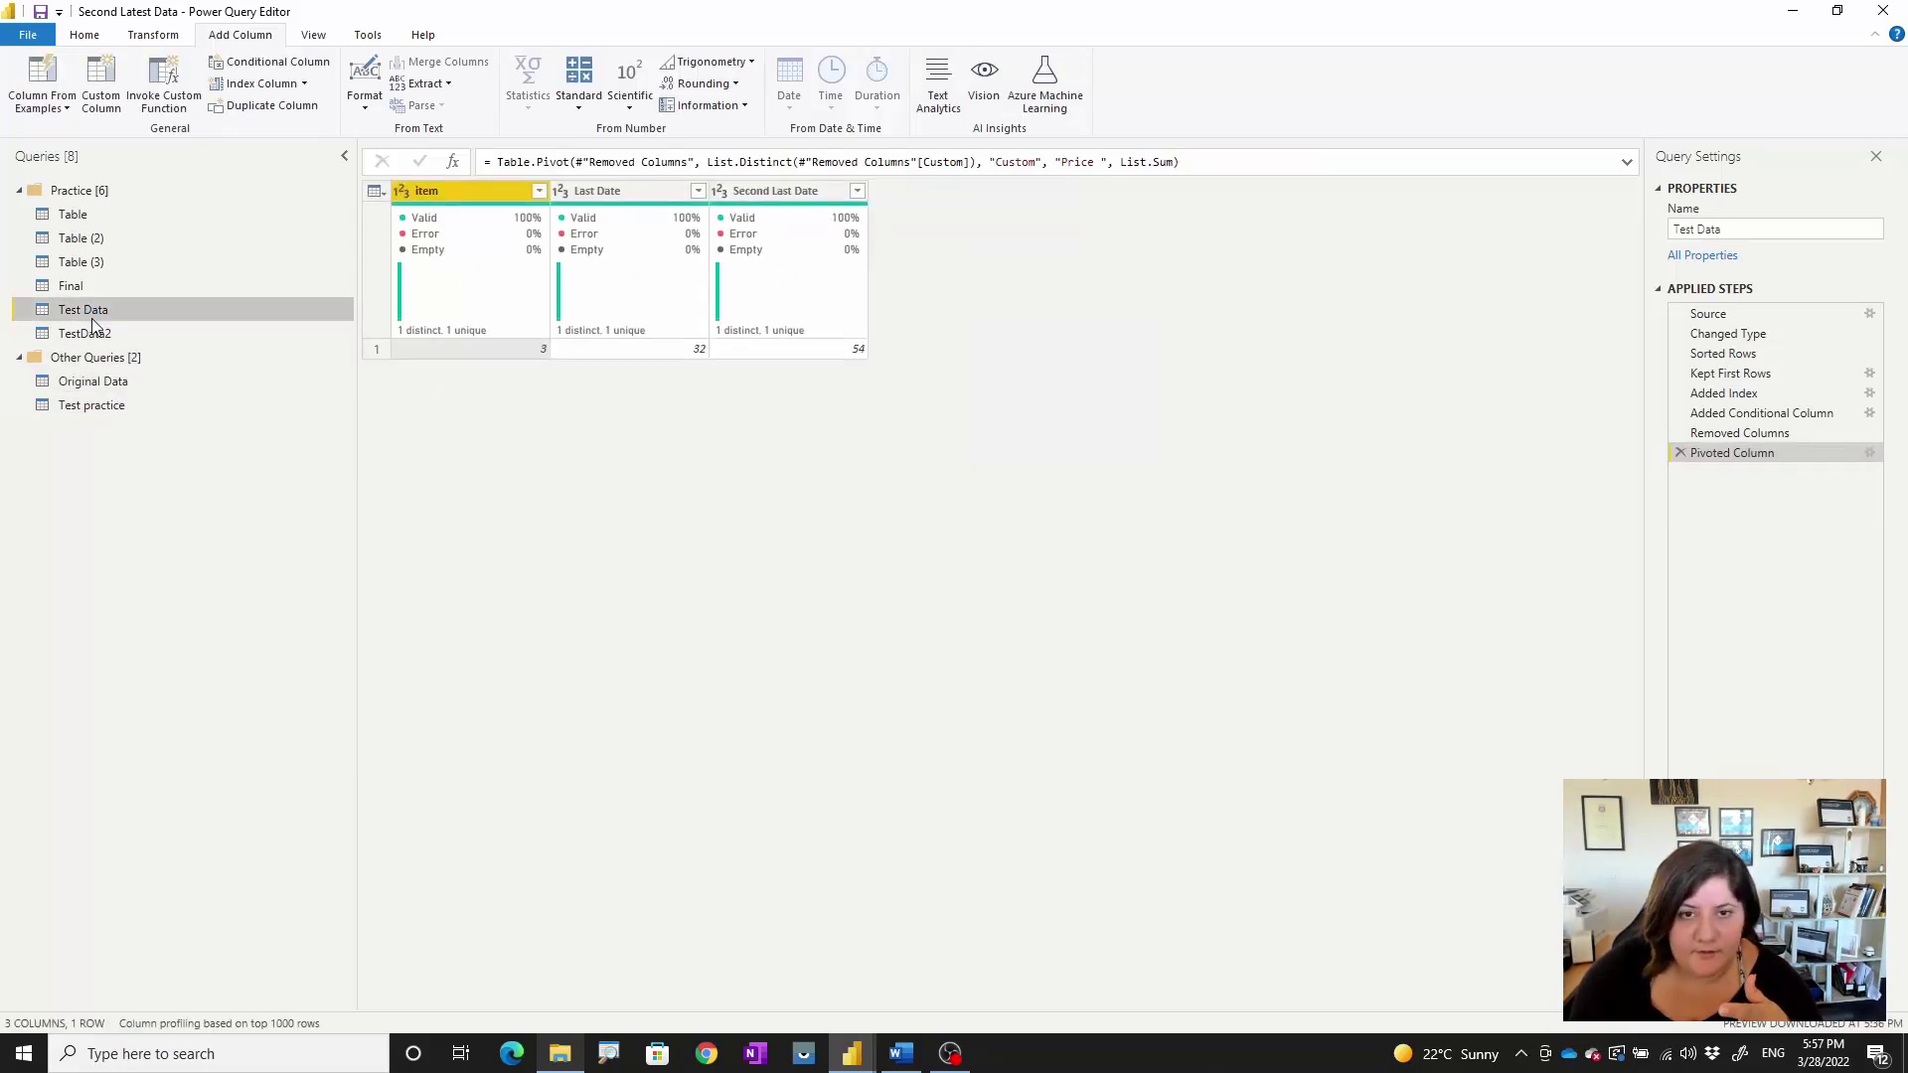
left_click(45, 333)
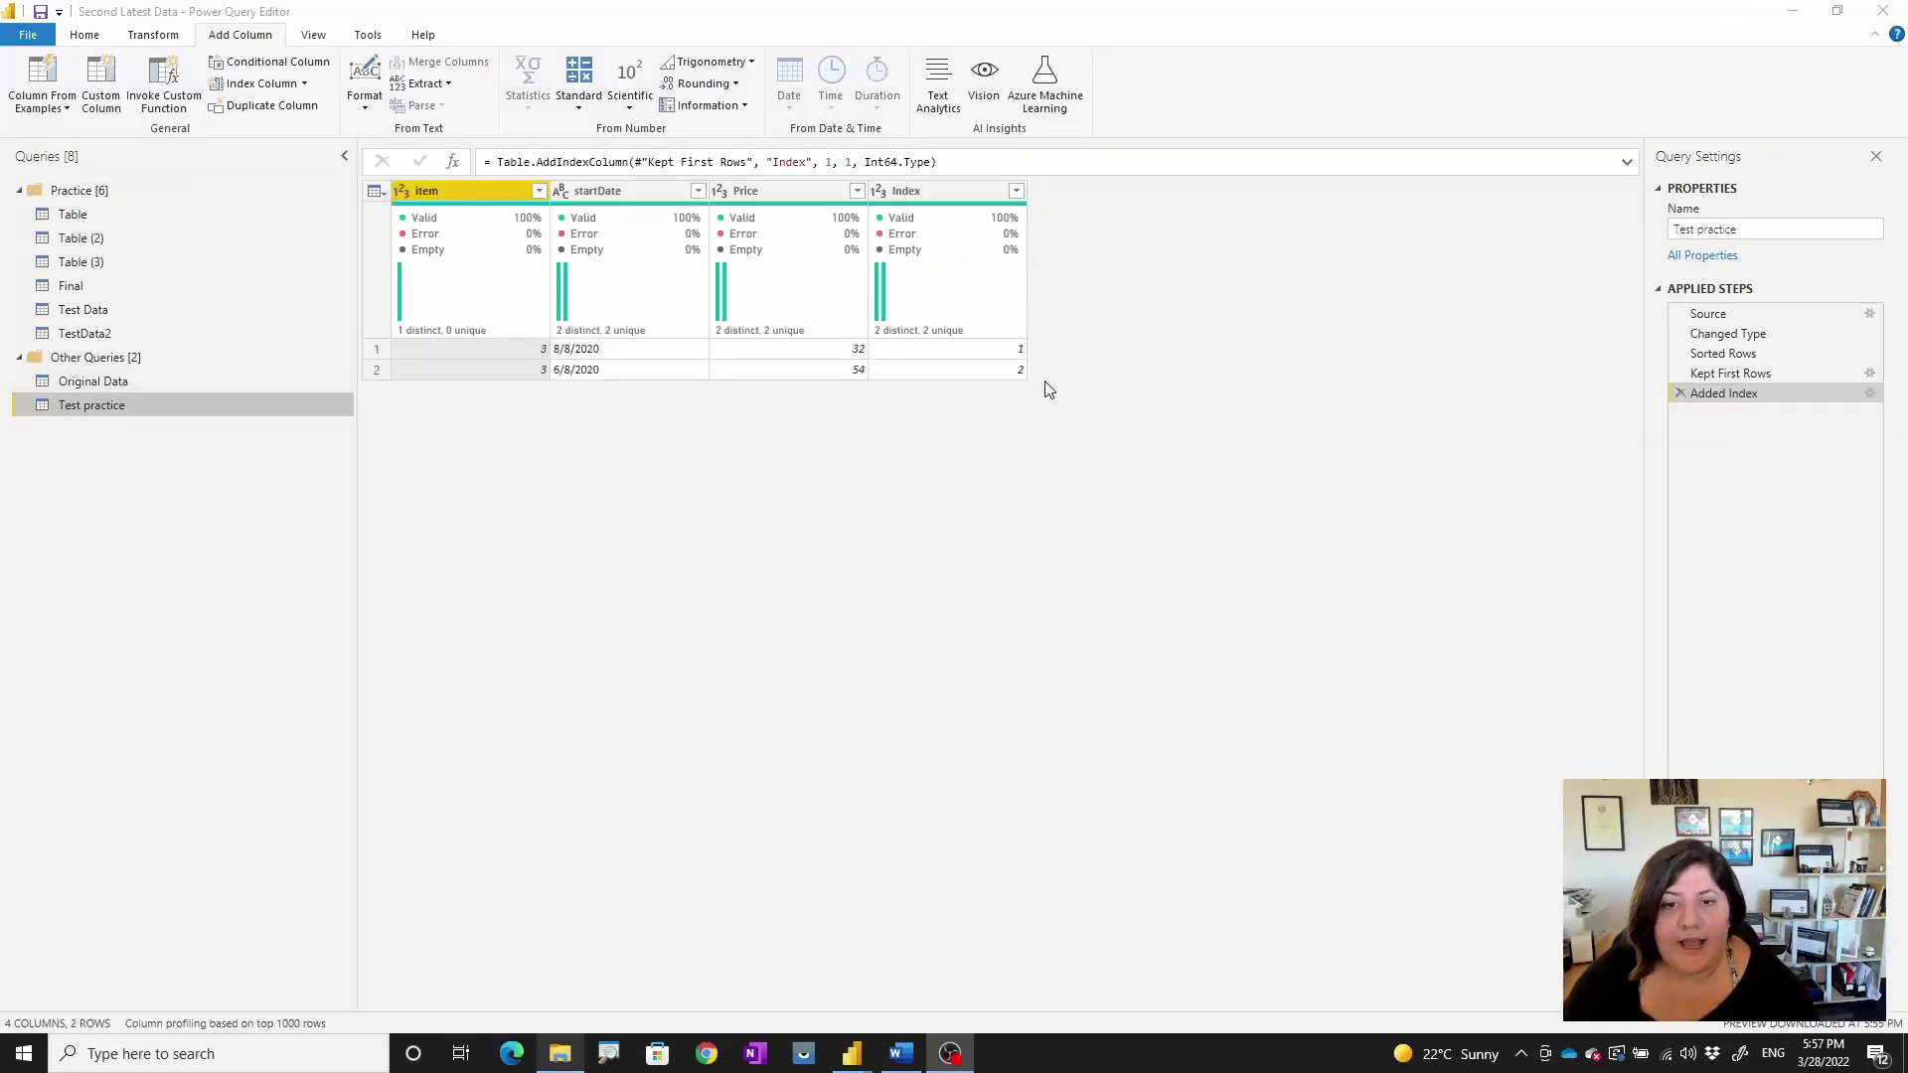
Step: Start a conditional column whose first rule is: if Index equals 1, output Latest Date
left_click(279, 70)
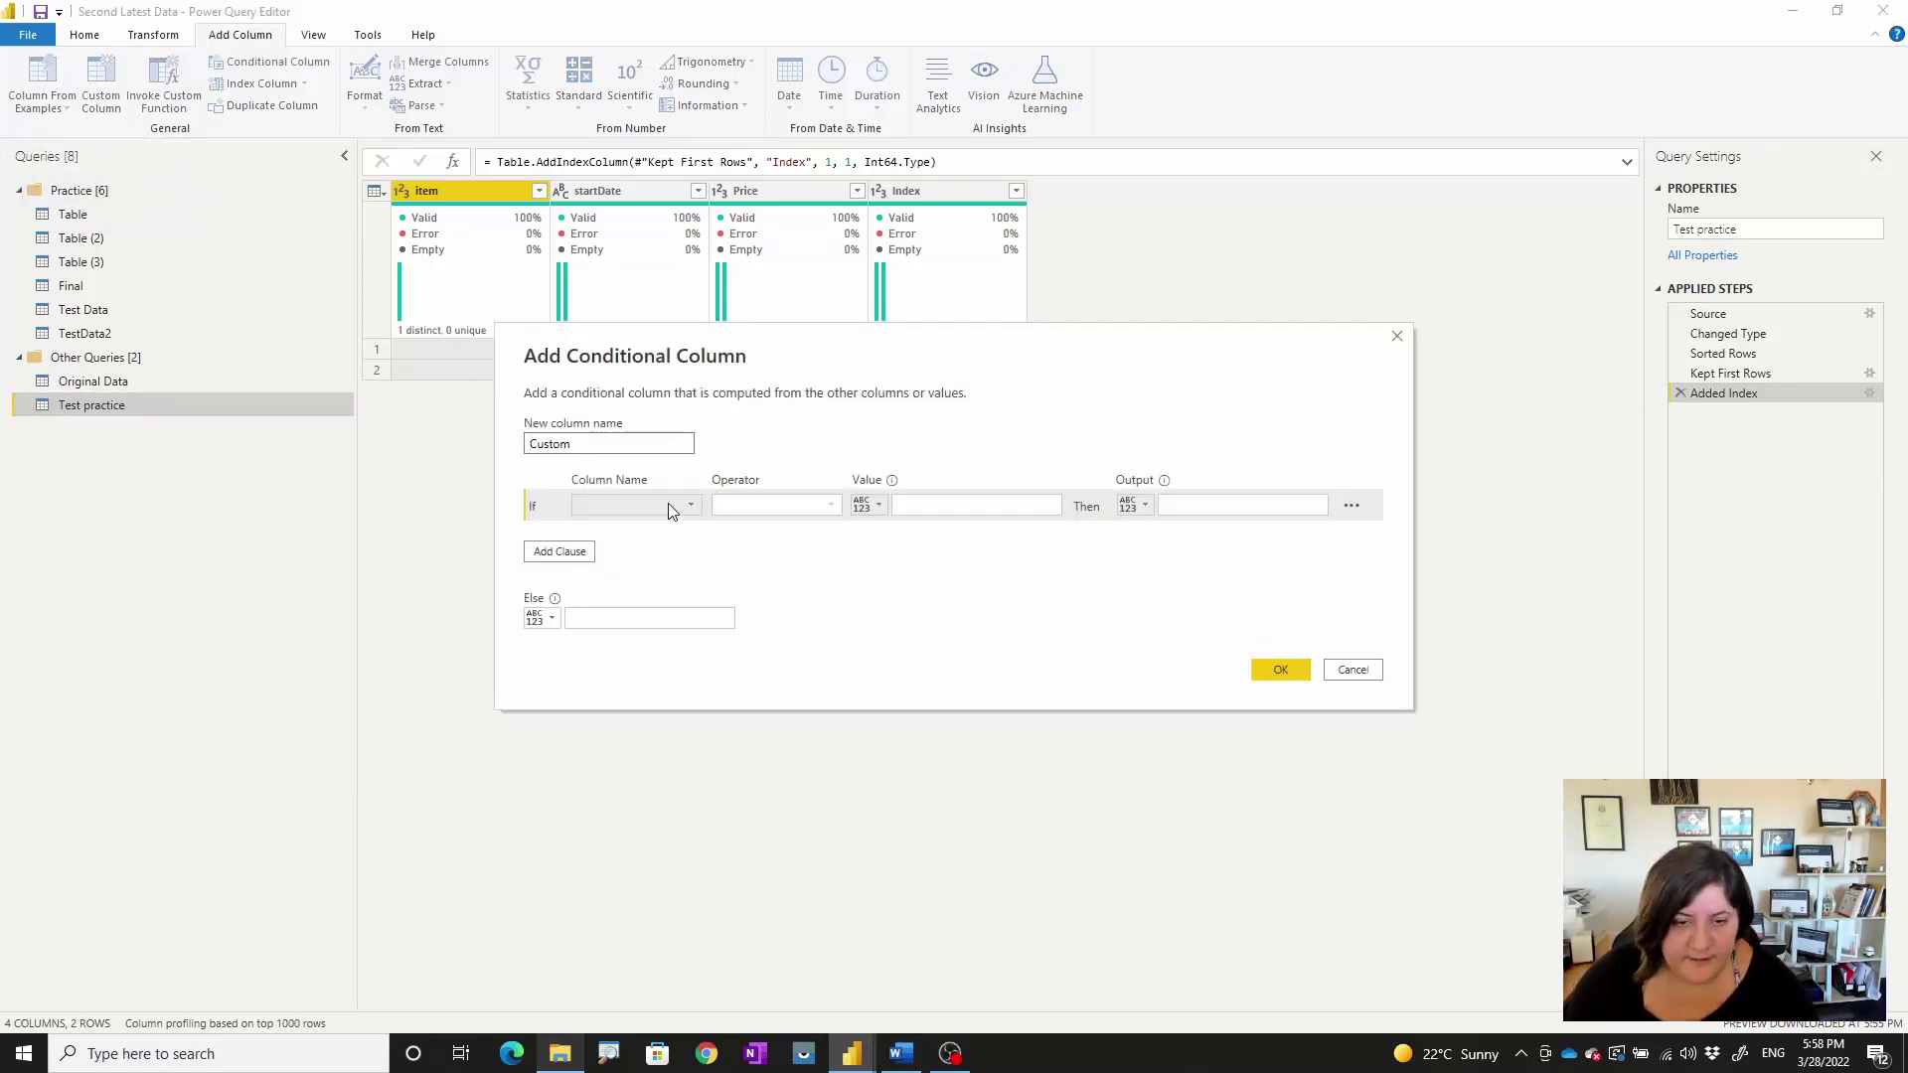
left_click(668, 511)
left_click(635, 523)
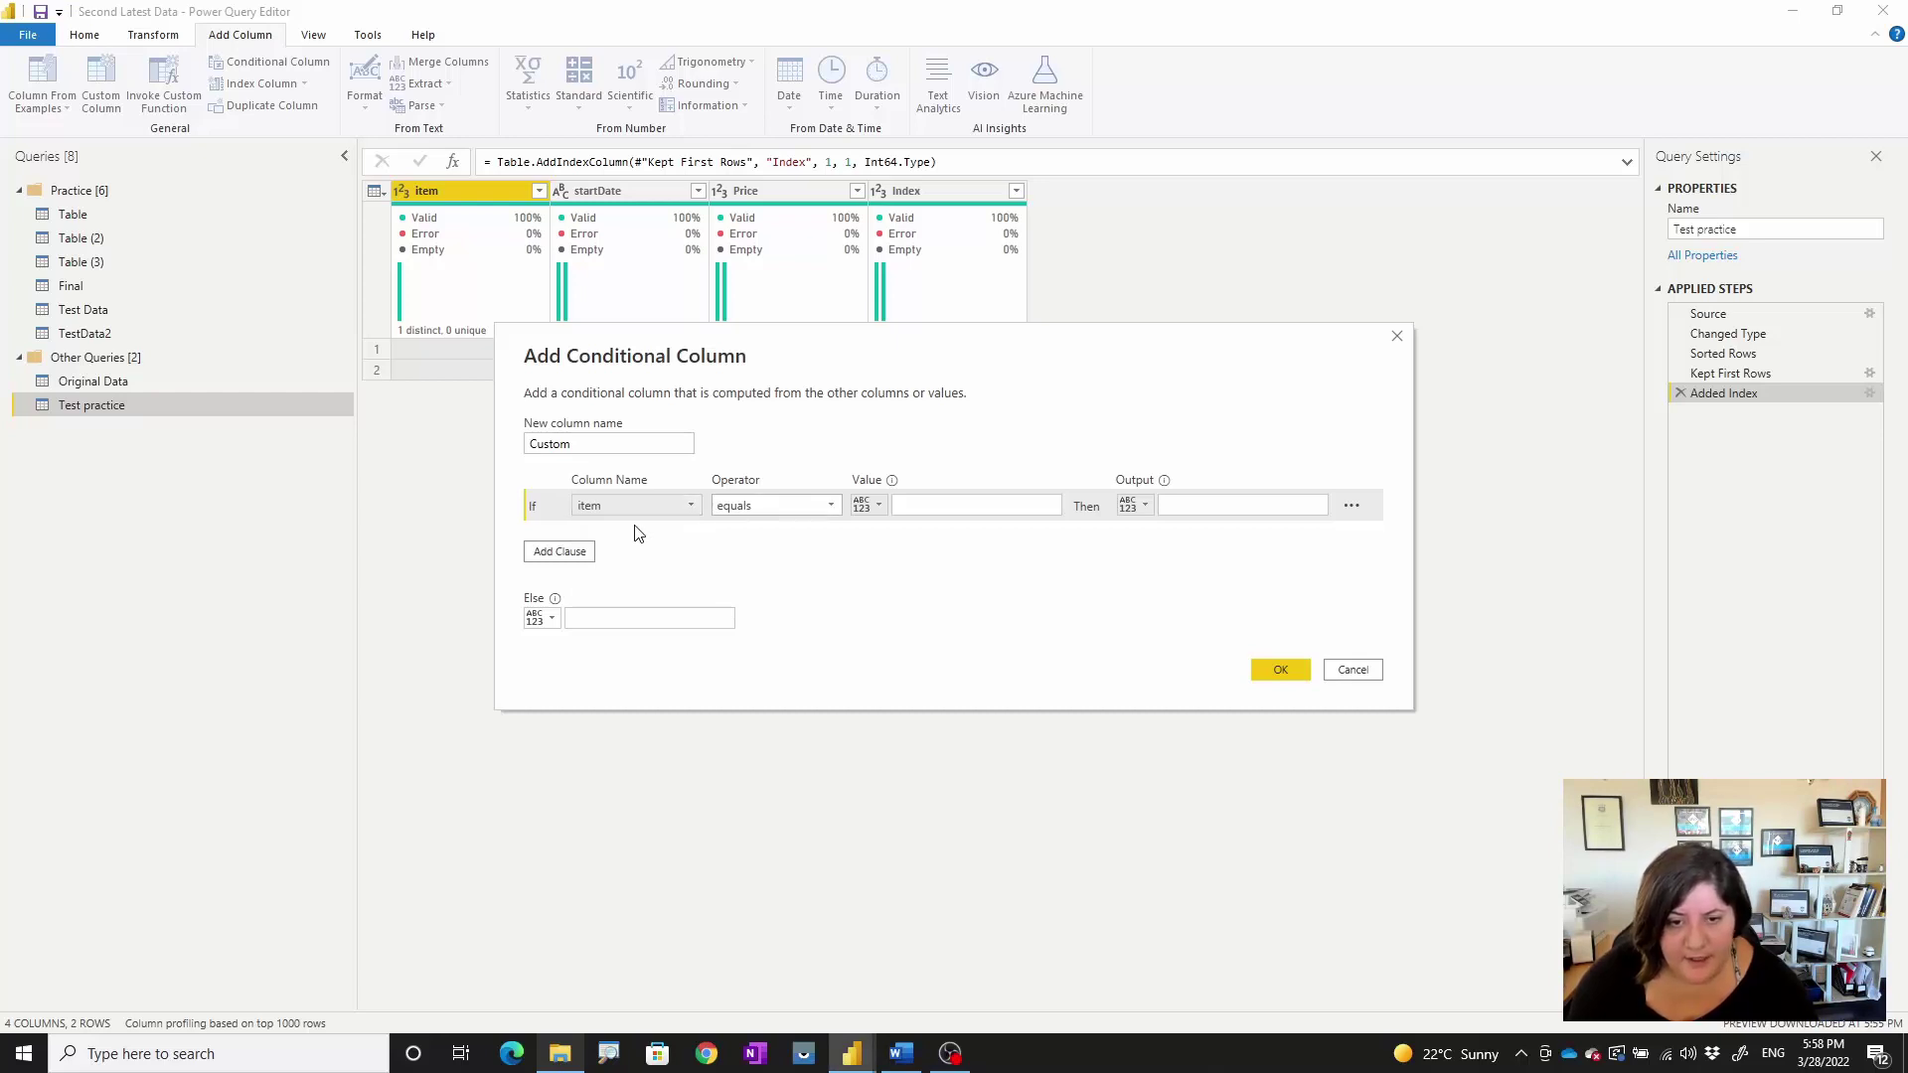
left_click(991, 504)
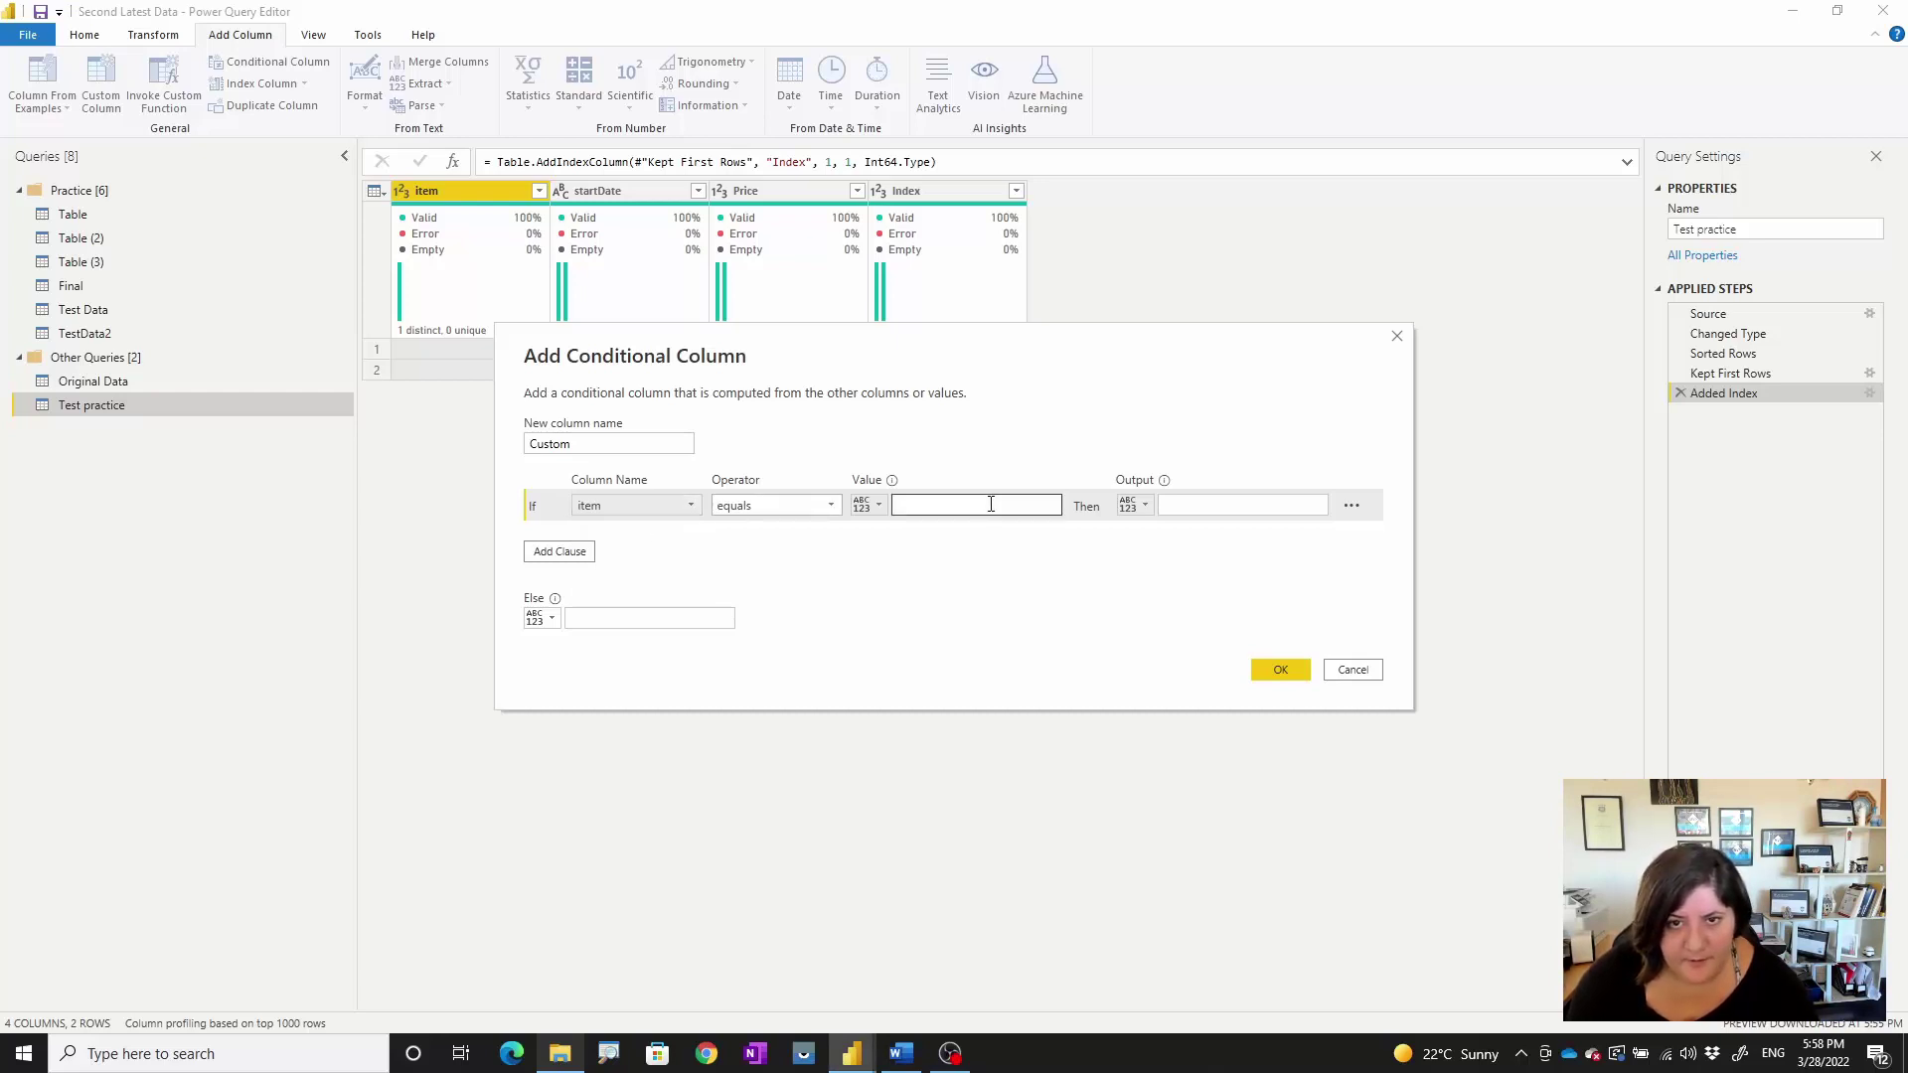
left_click(642, 506)
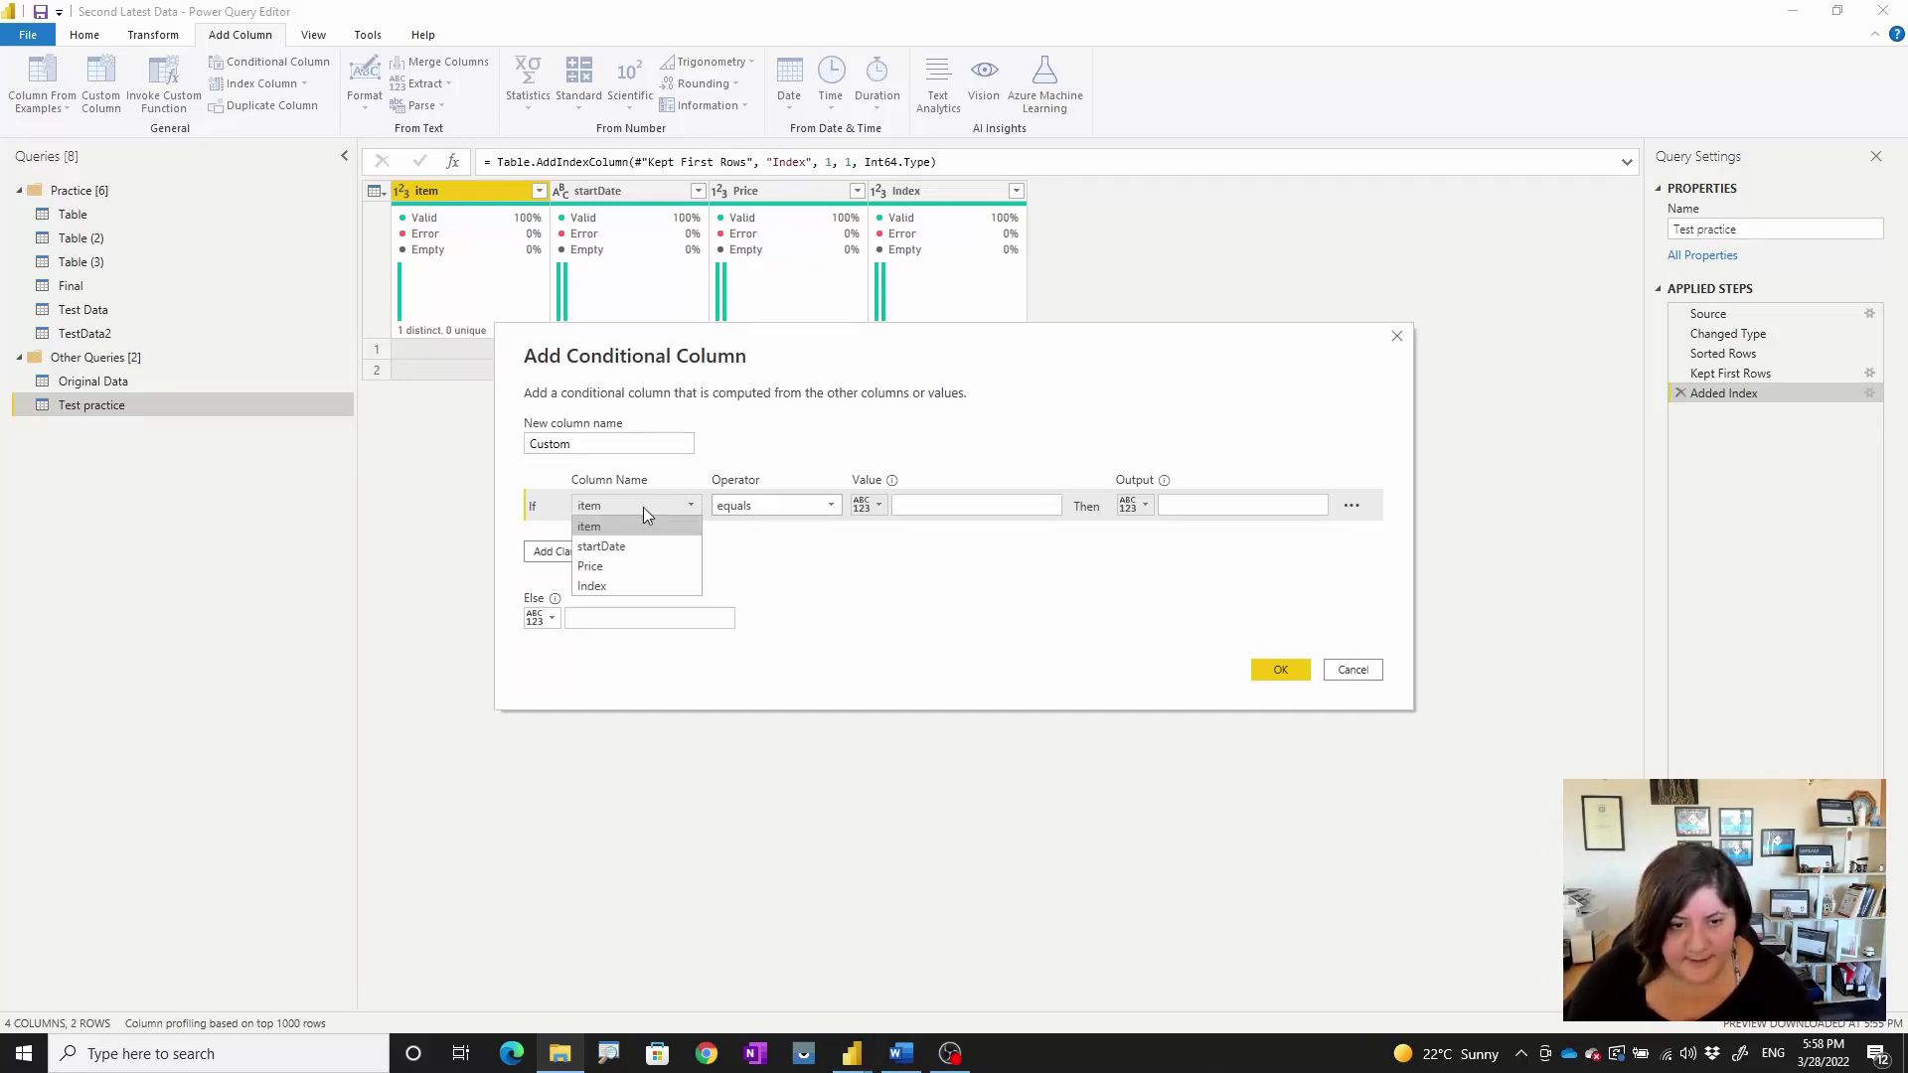
left_click(601, 586)
left_click(925, 506)
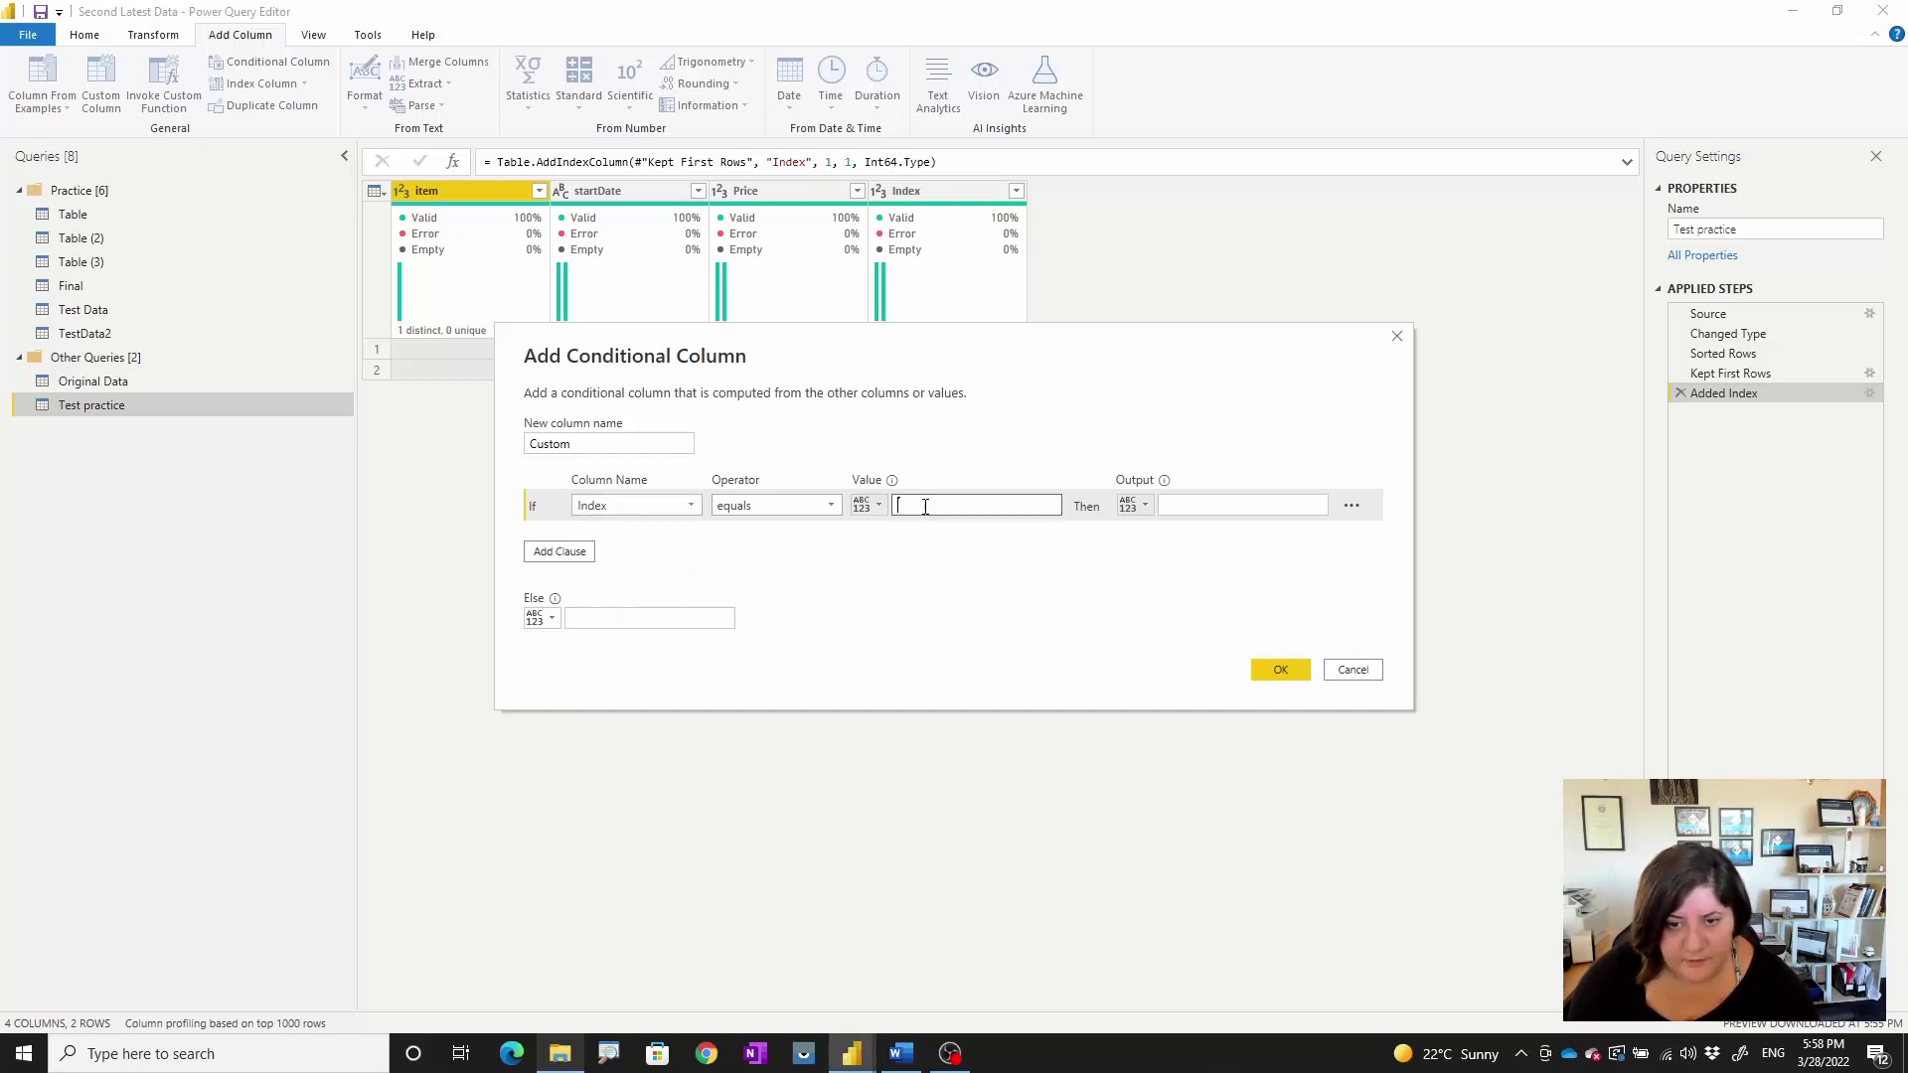
type("1")
left_click(1188, 503)
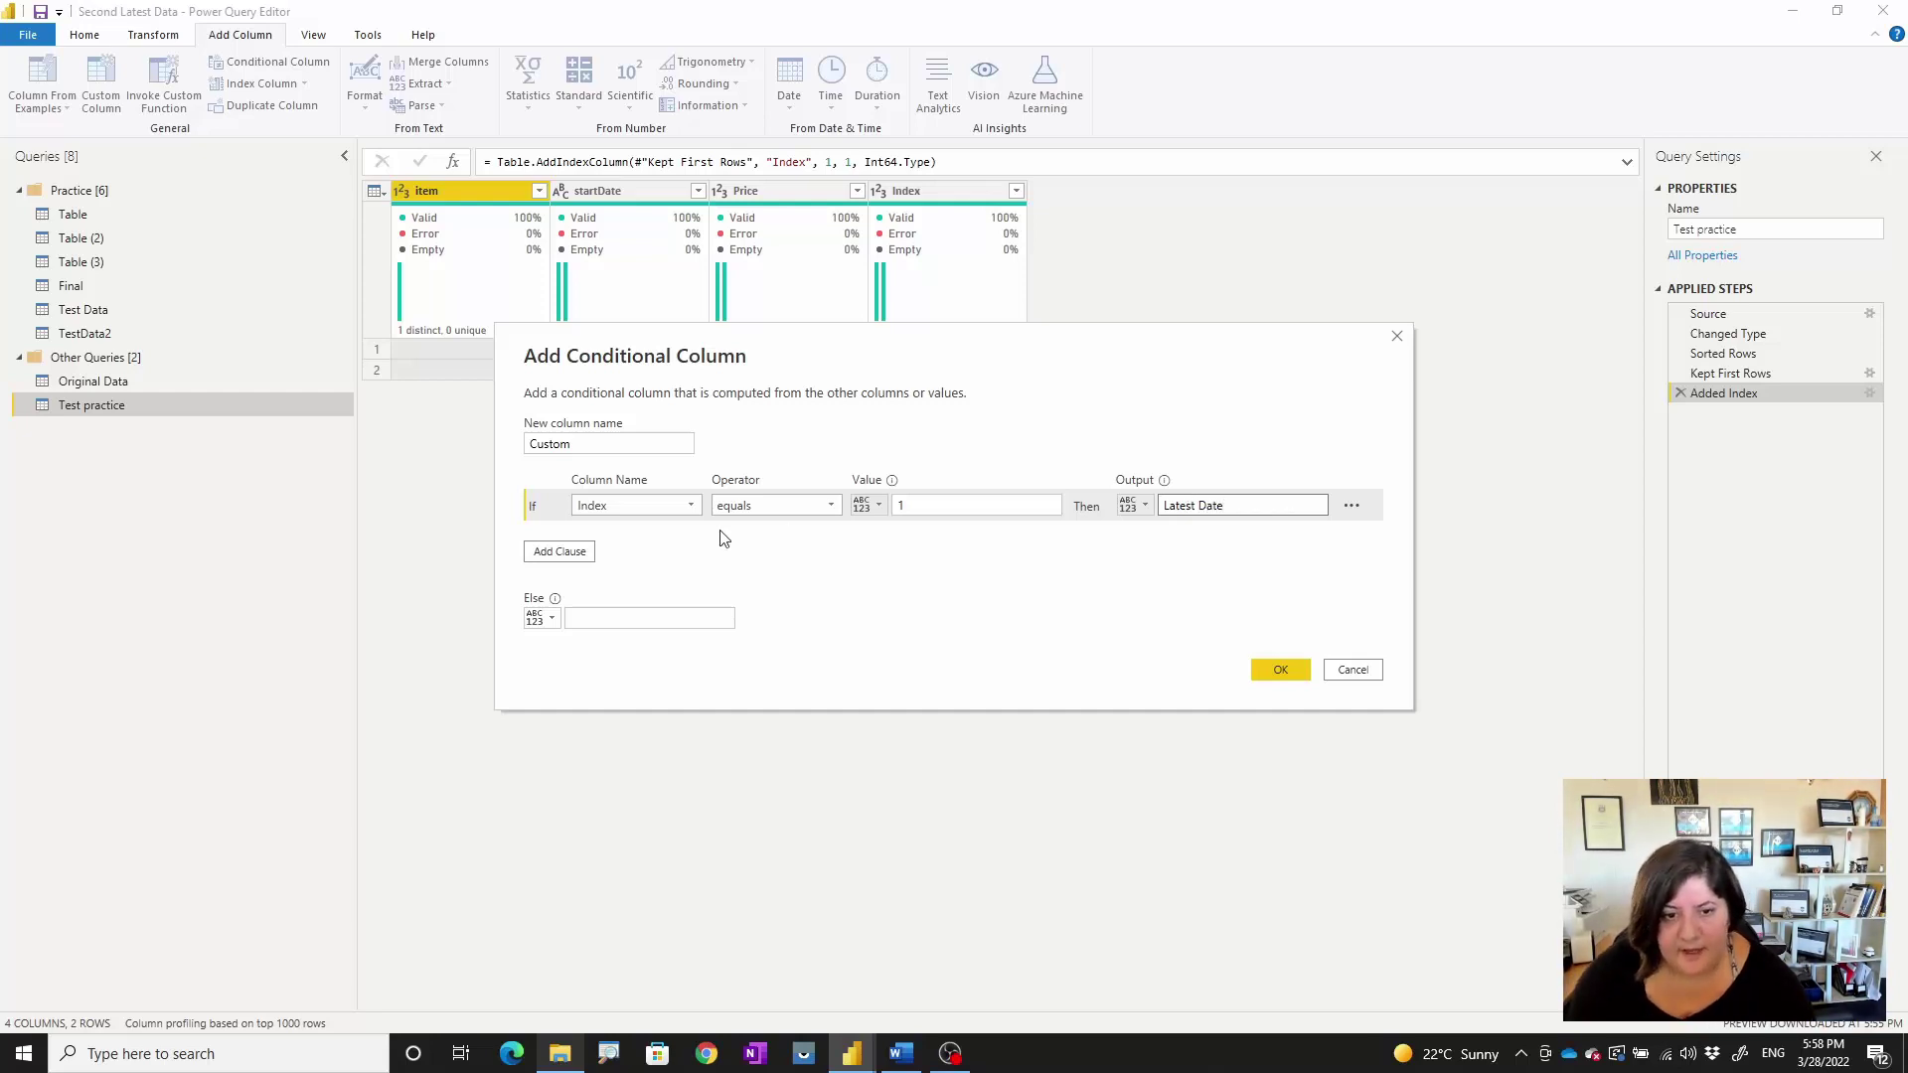
Step: Add an Else If rule mapping Index 2 to Second Latest Date and create the column
left_click(562, 551)
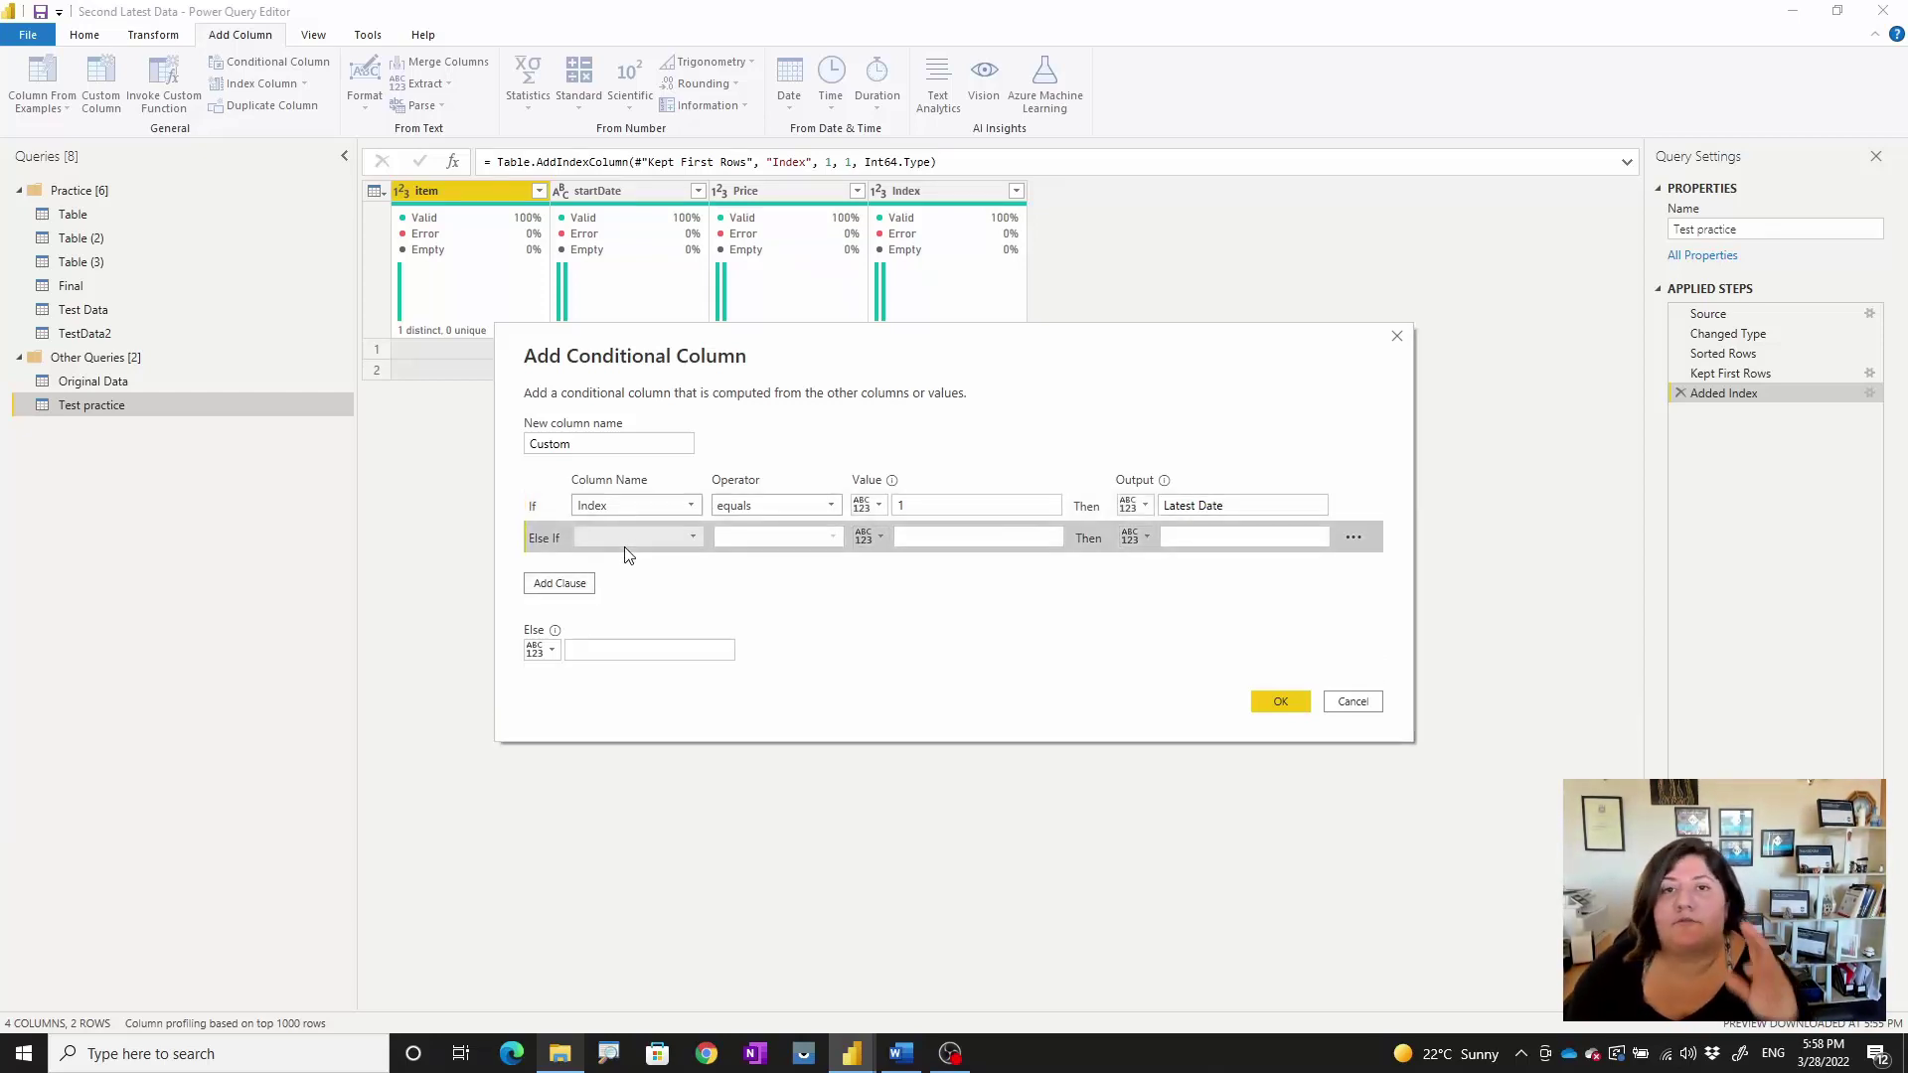
left_click(640, 538)
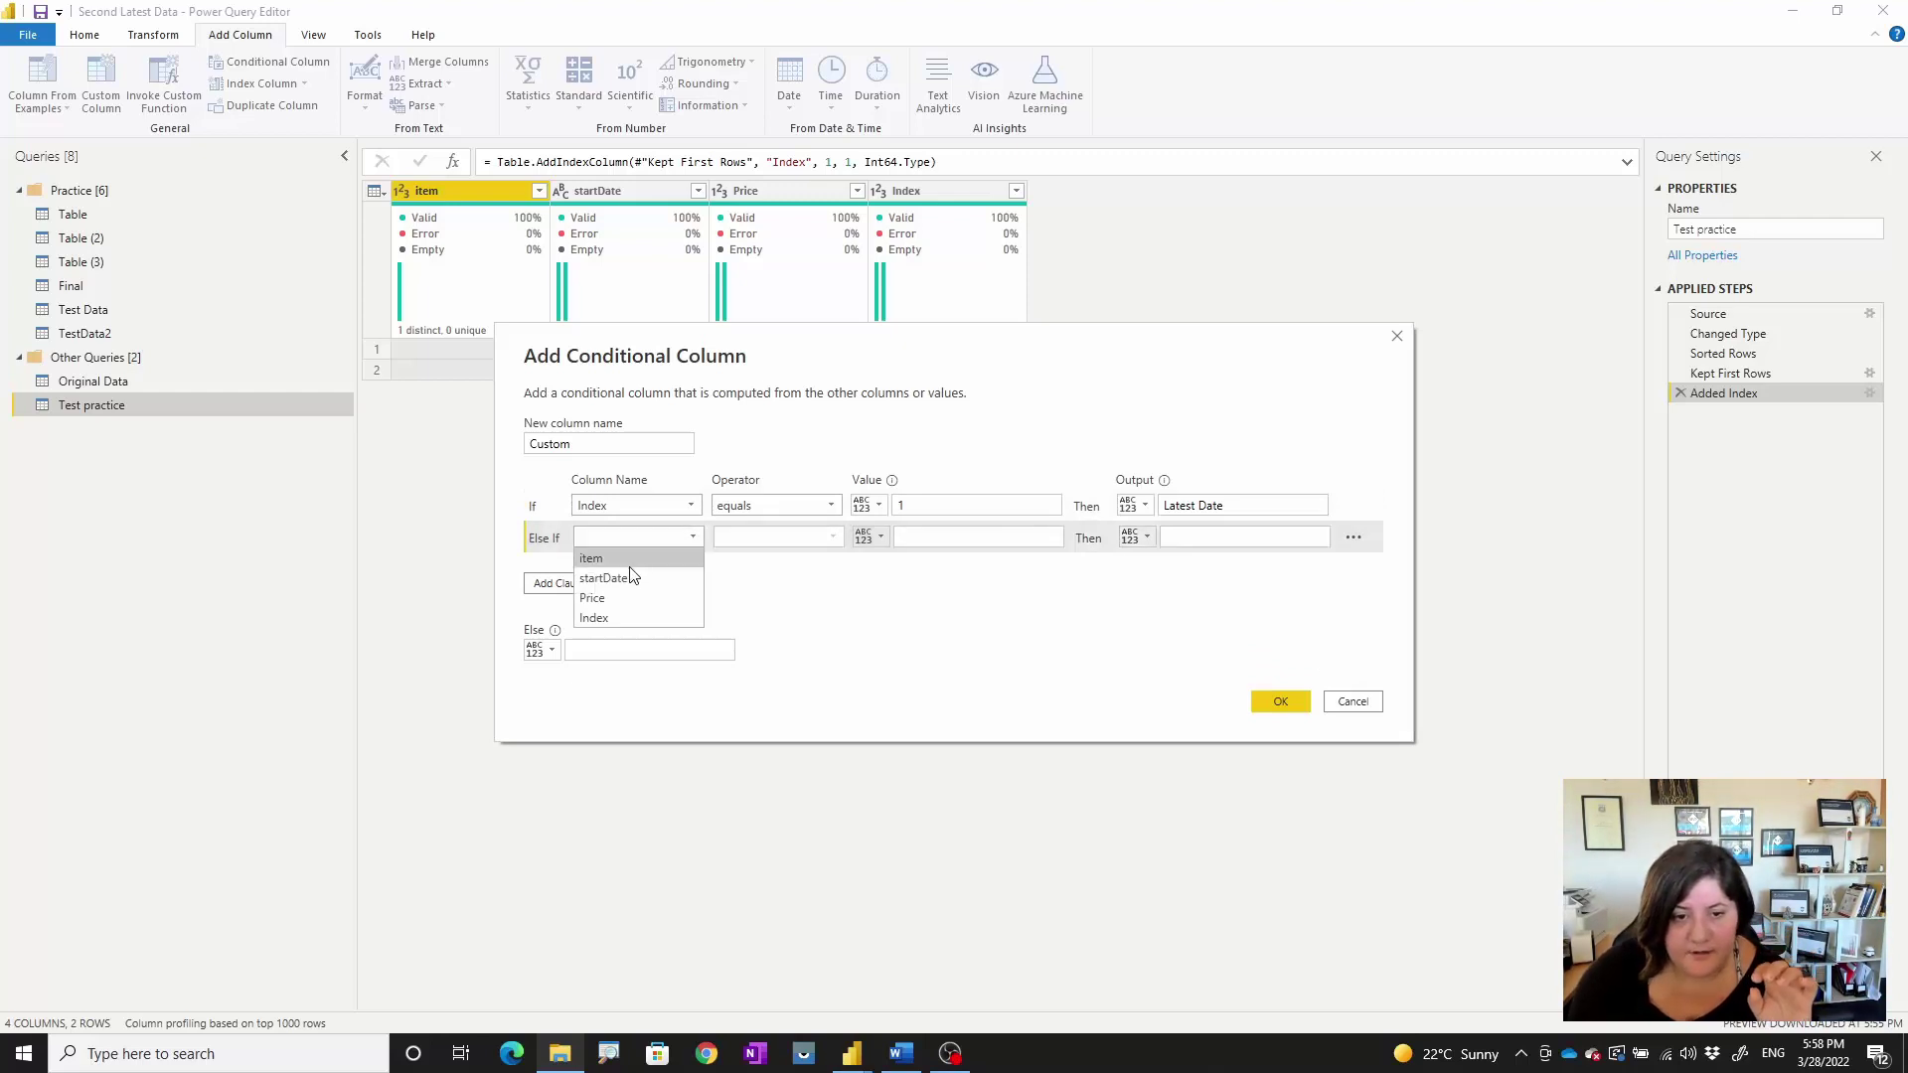
left_click(605, 617)
left_click(916, 538)
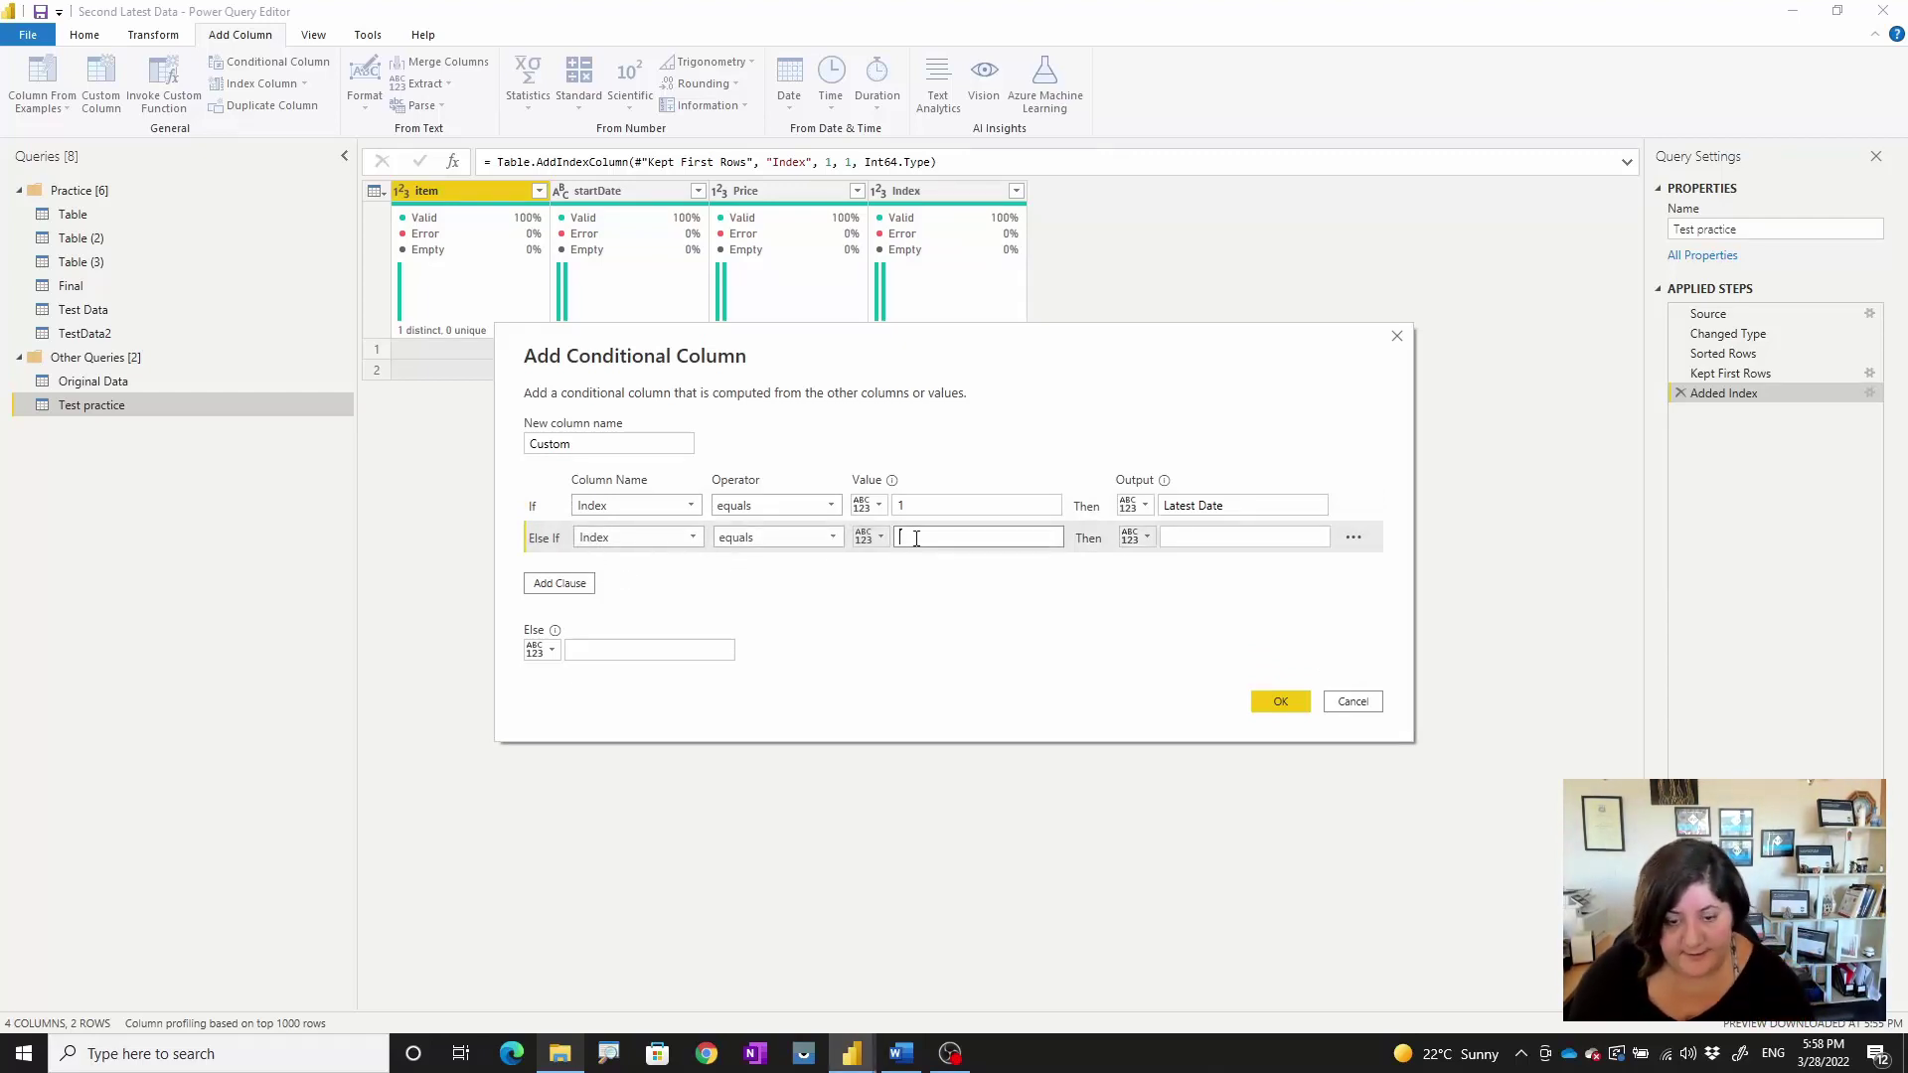
type("2")
left_click(1200, 539)
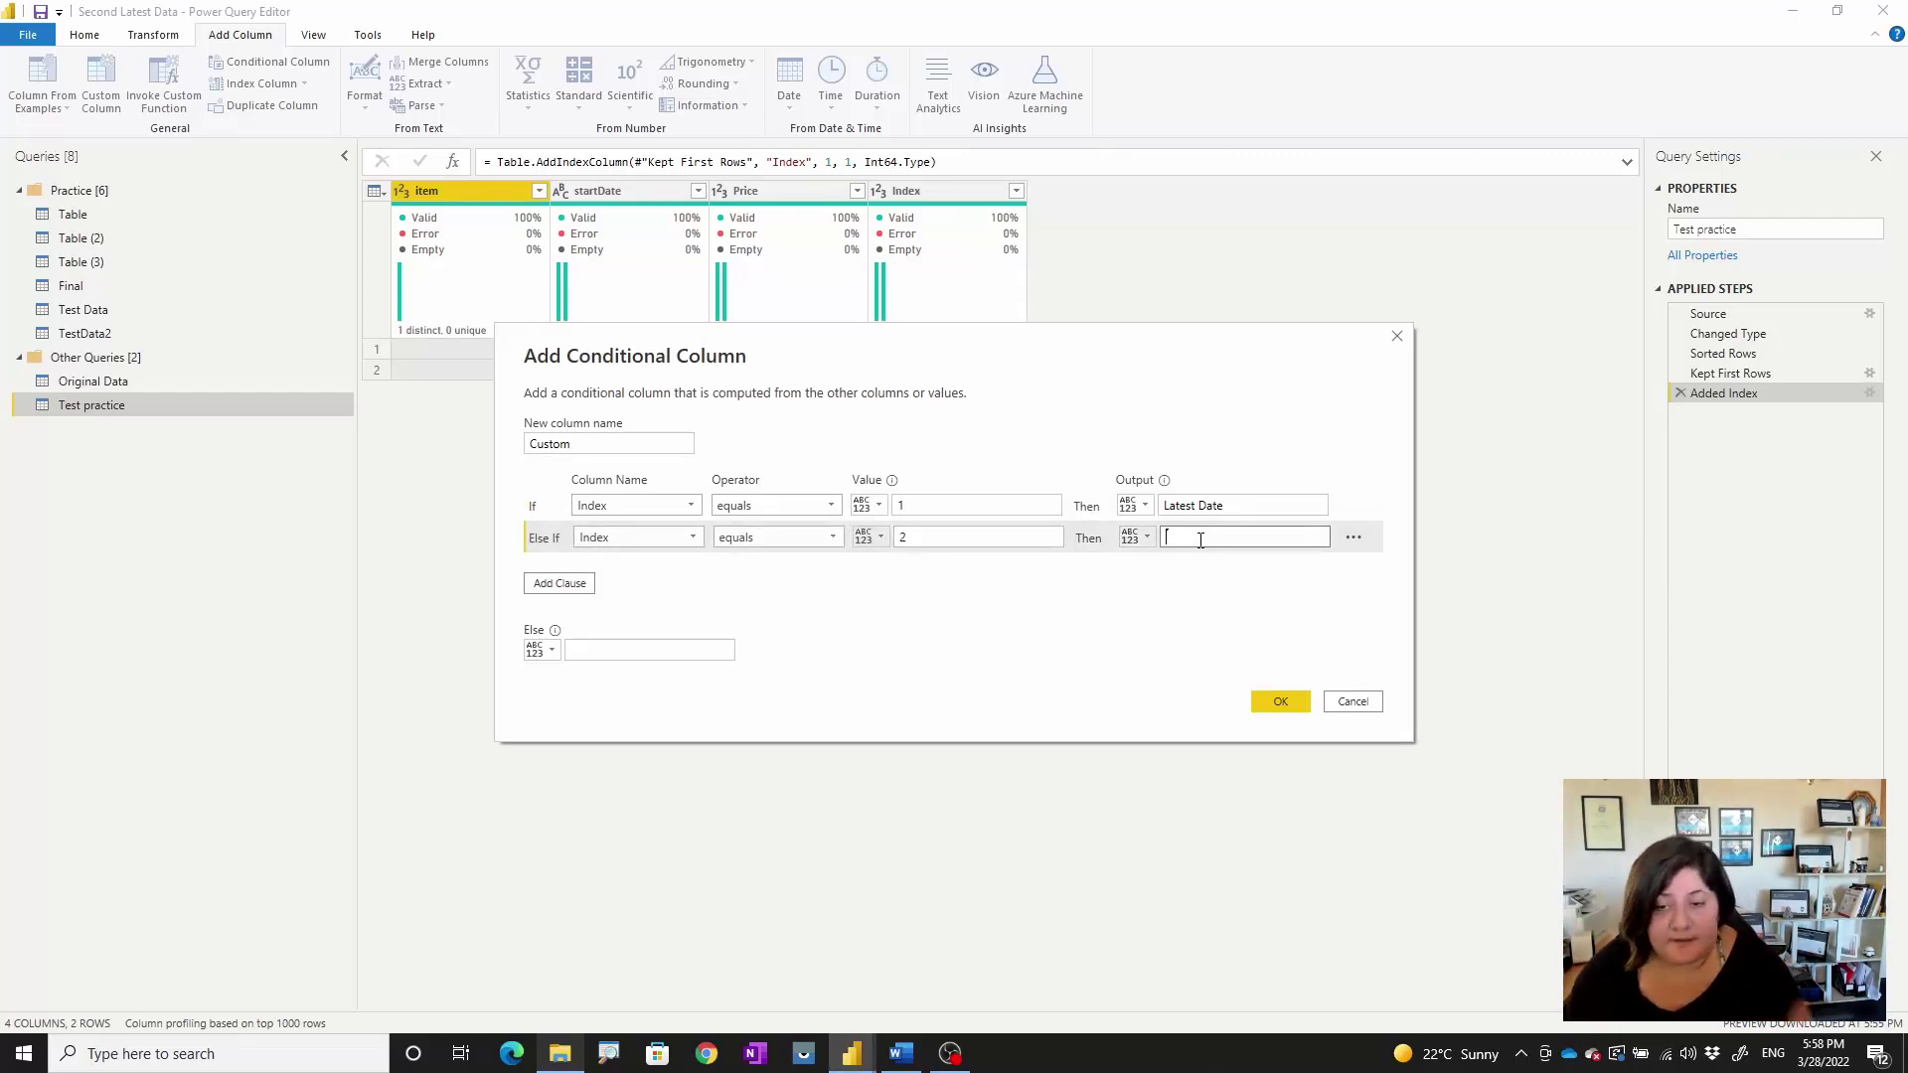
type("Sec")
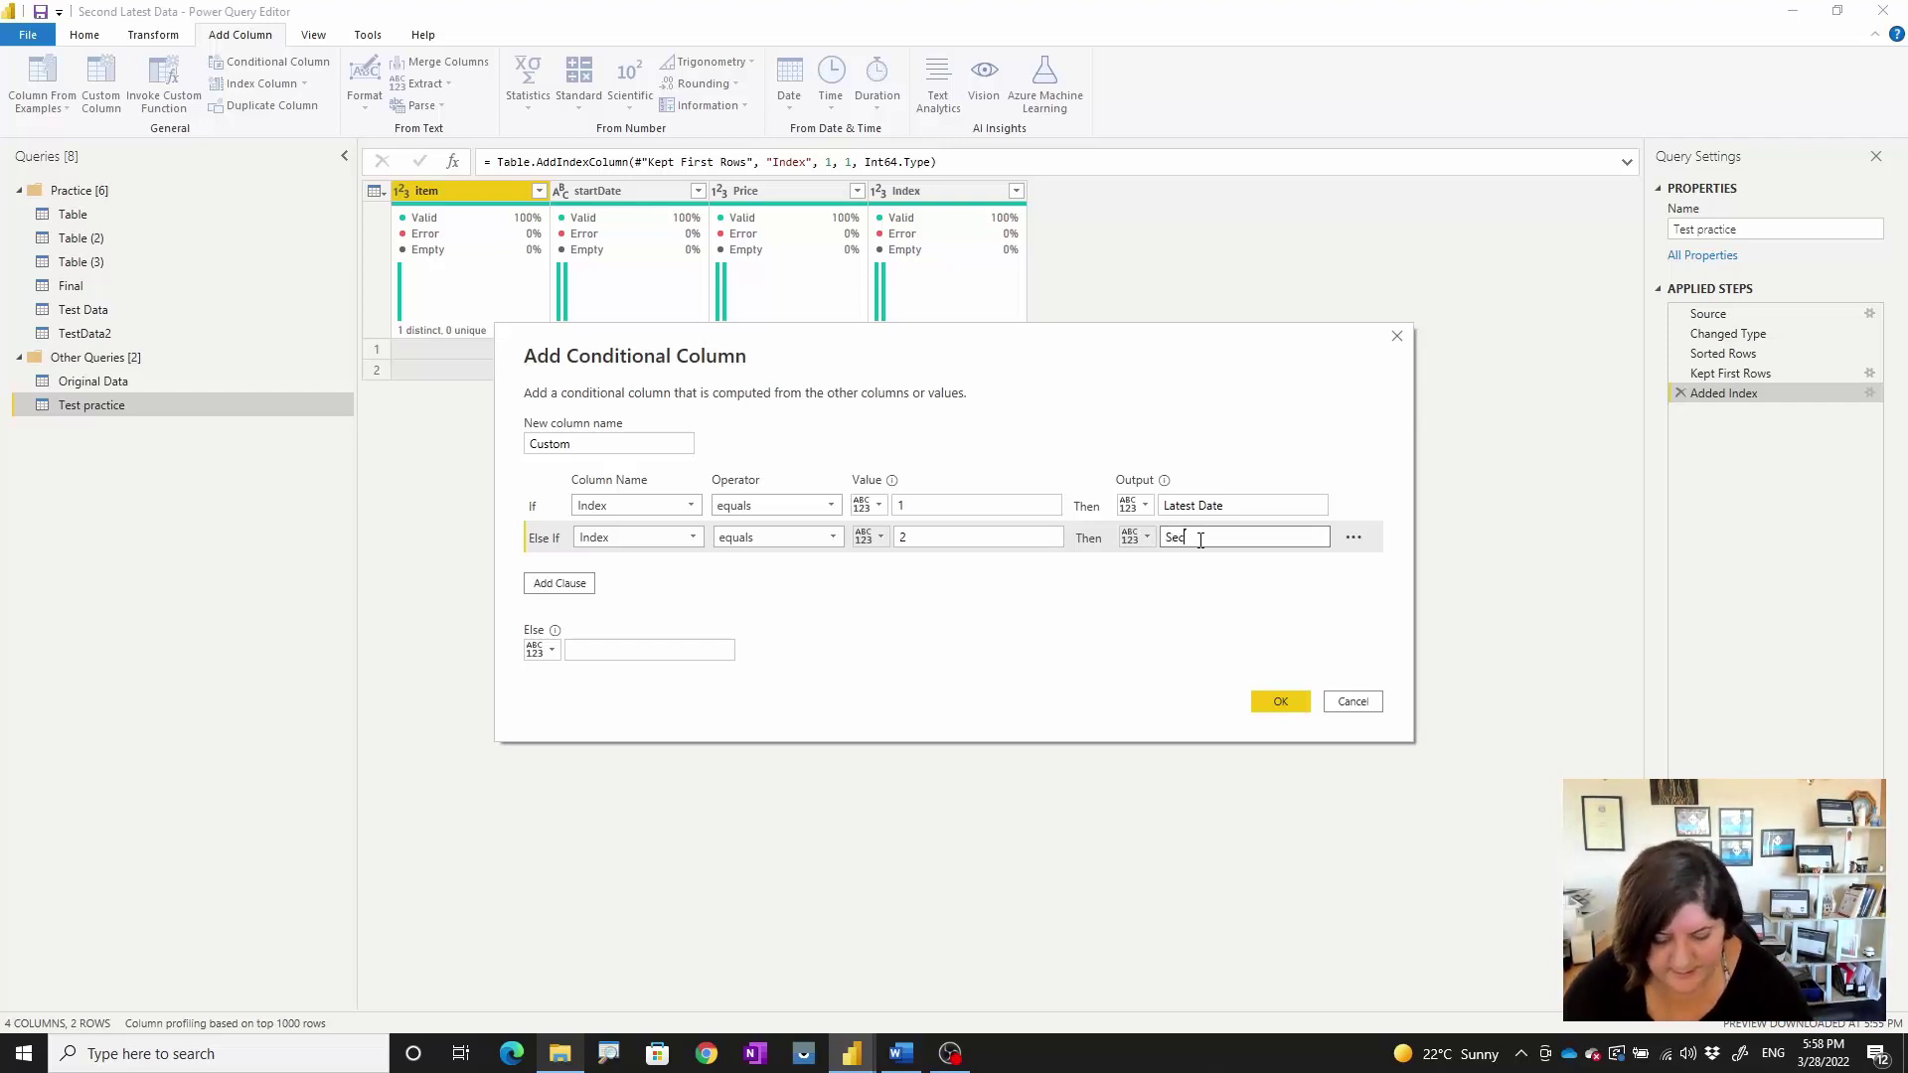
type("ond Latest Date")
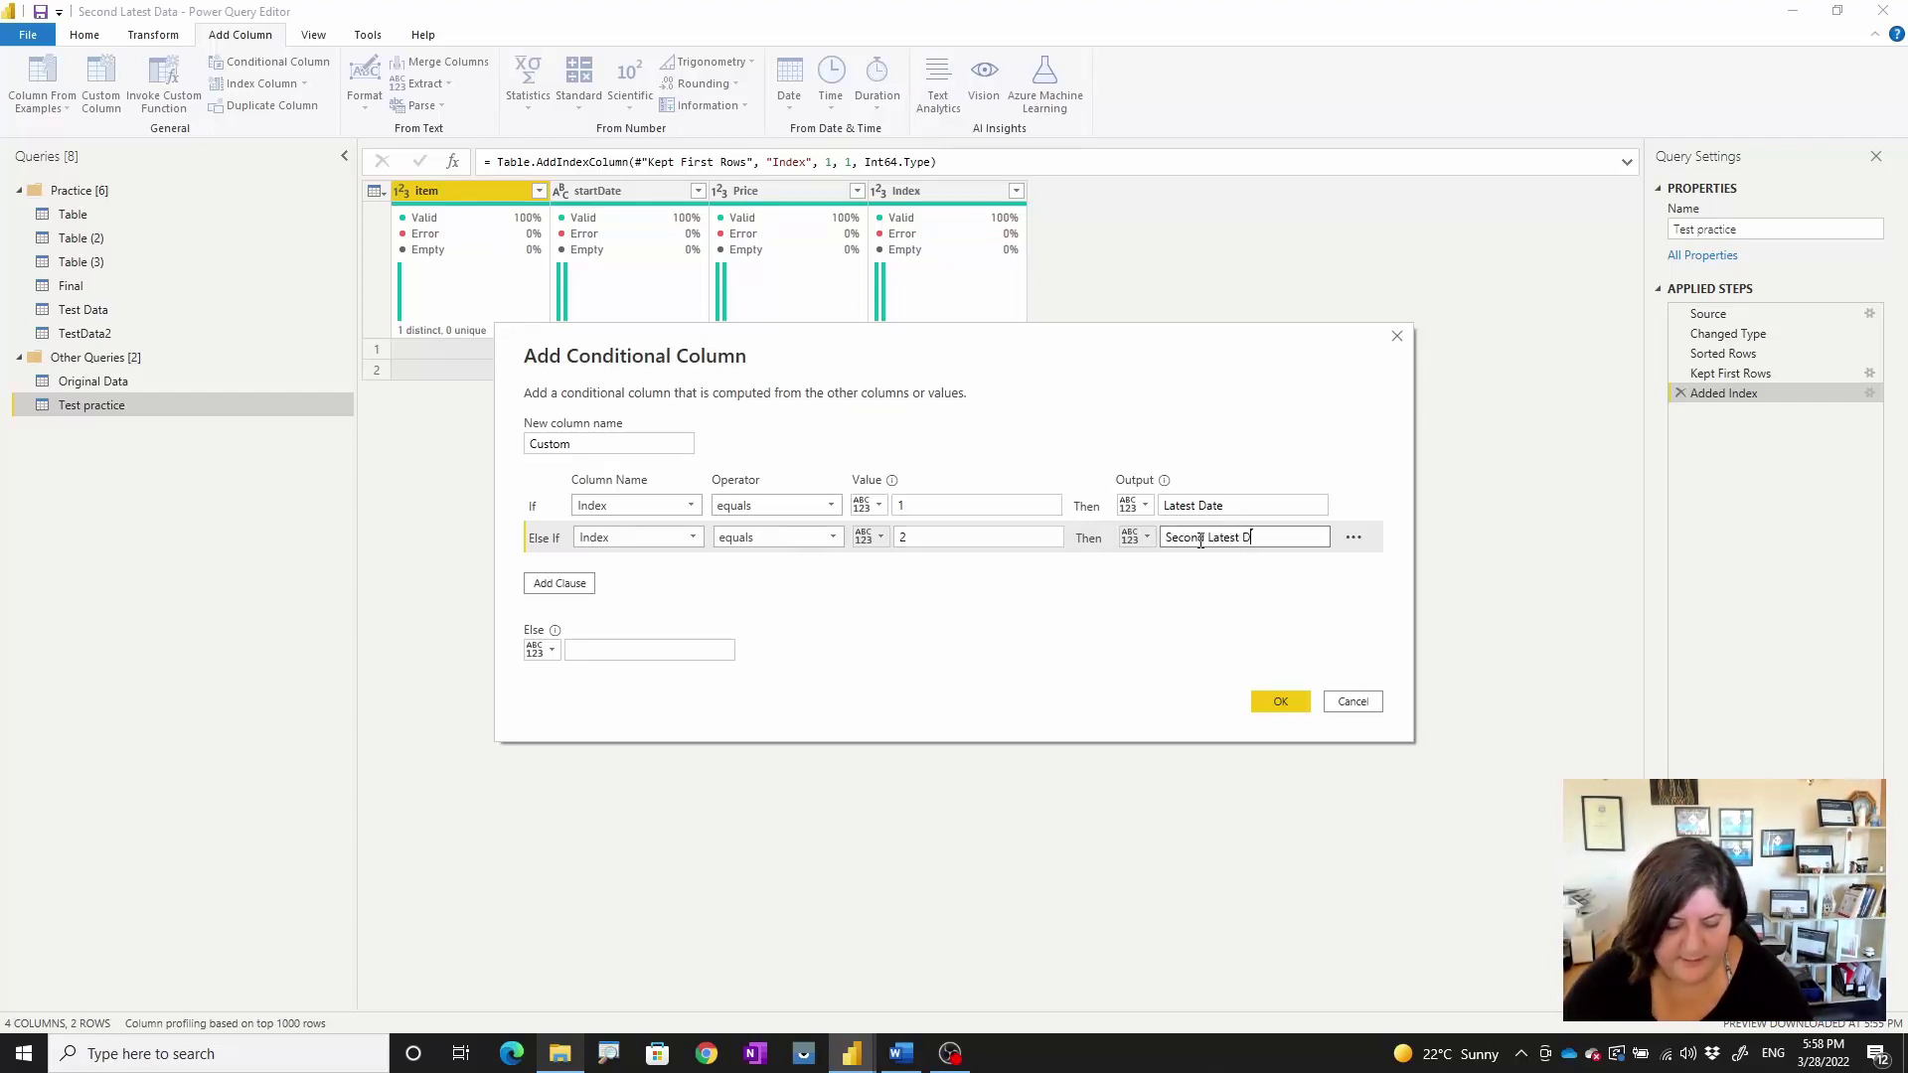
left_click(1274, 699)
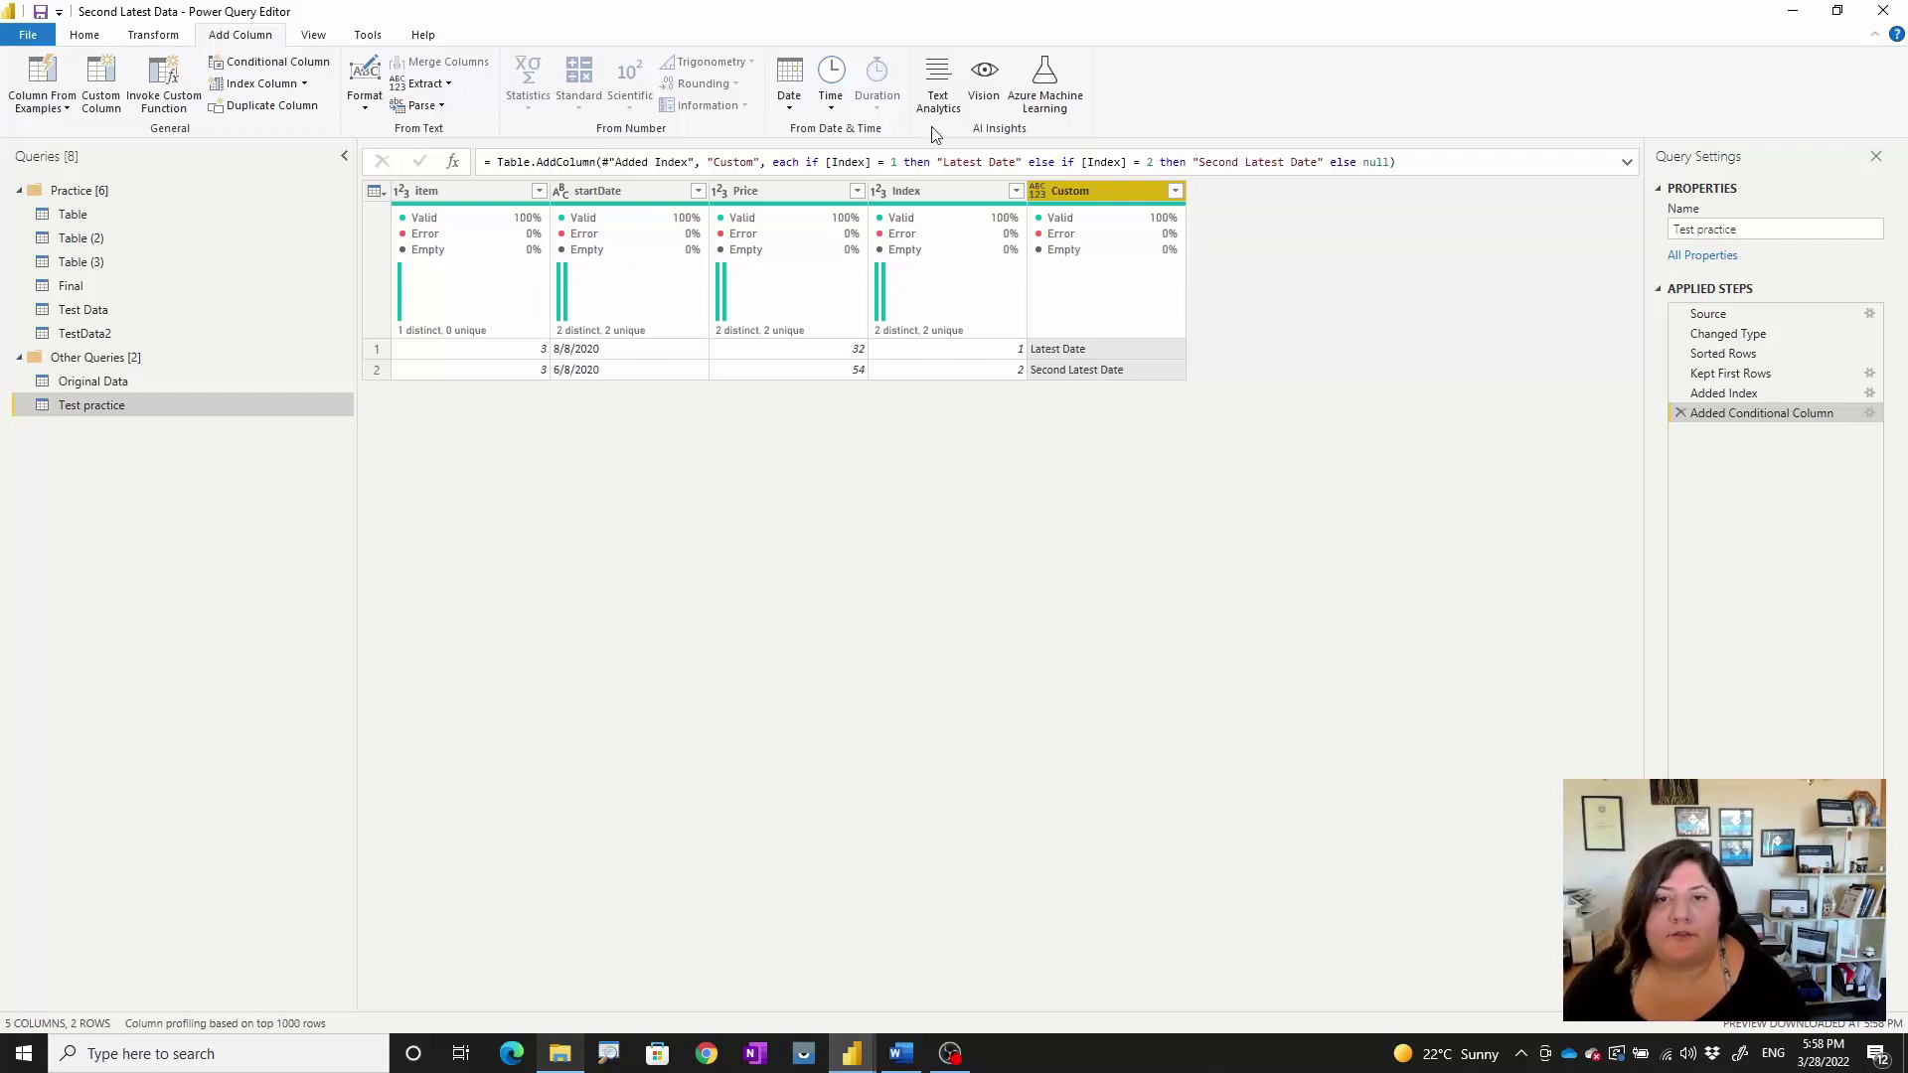
Step: Copy the conditional column step's formula and switch to the Original Data query
left_click(932, 162)
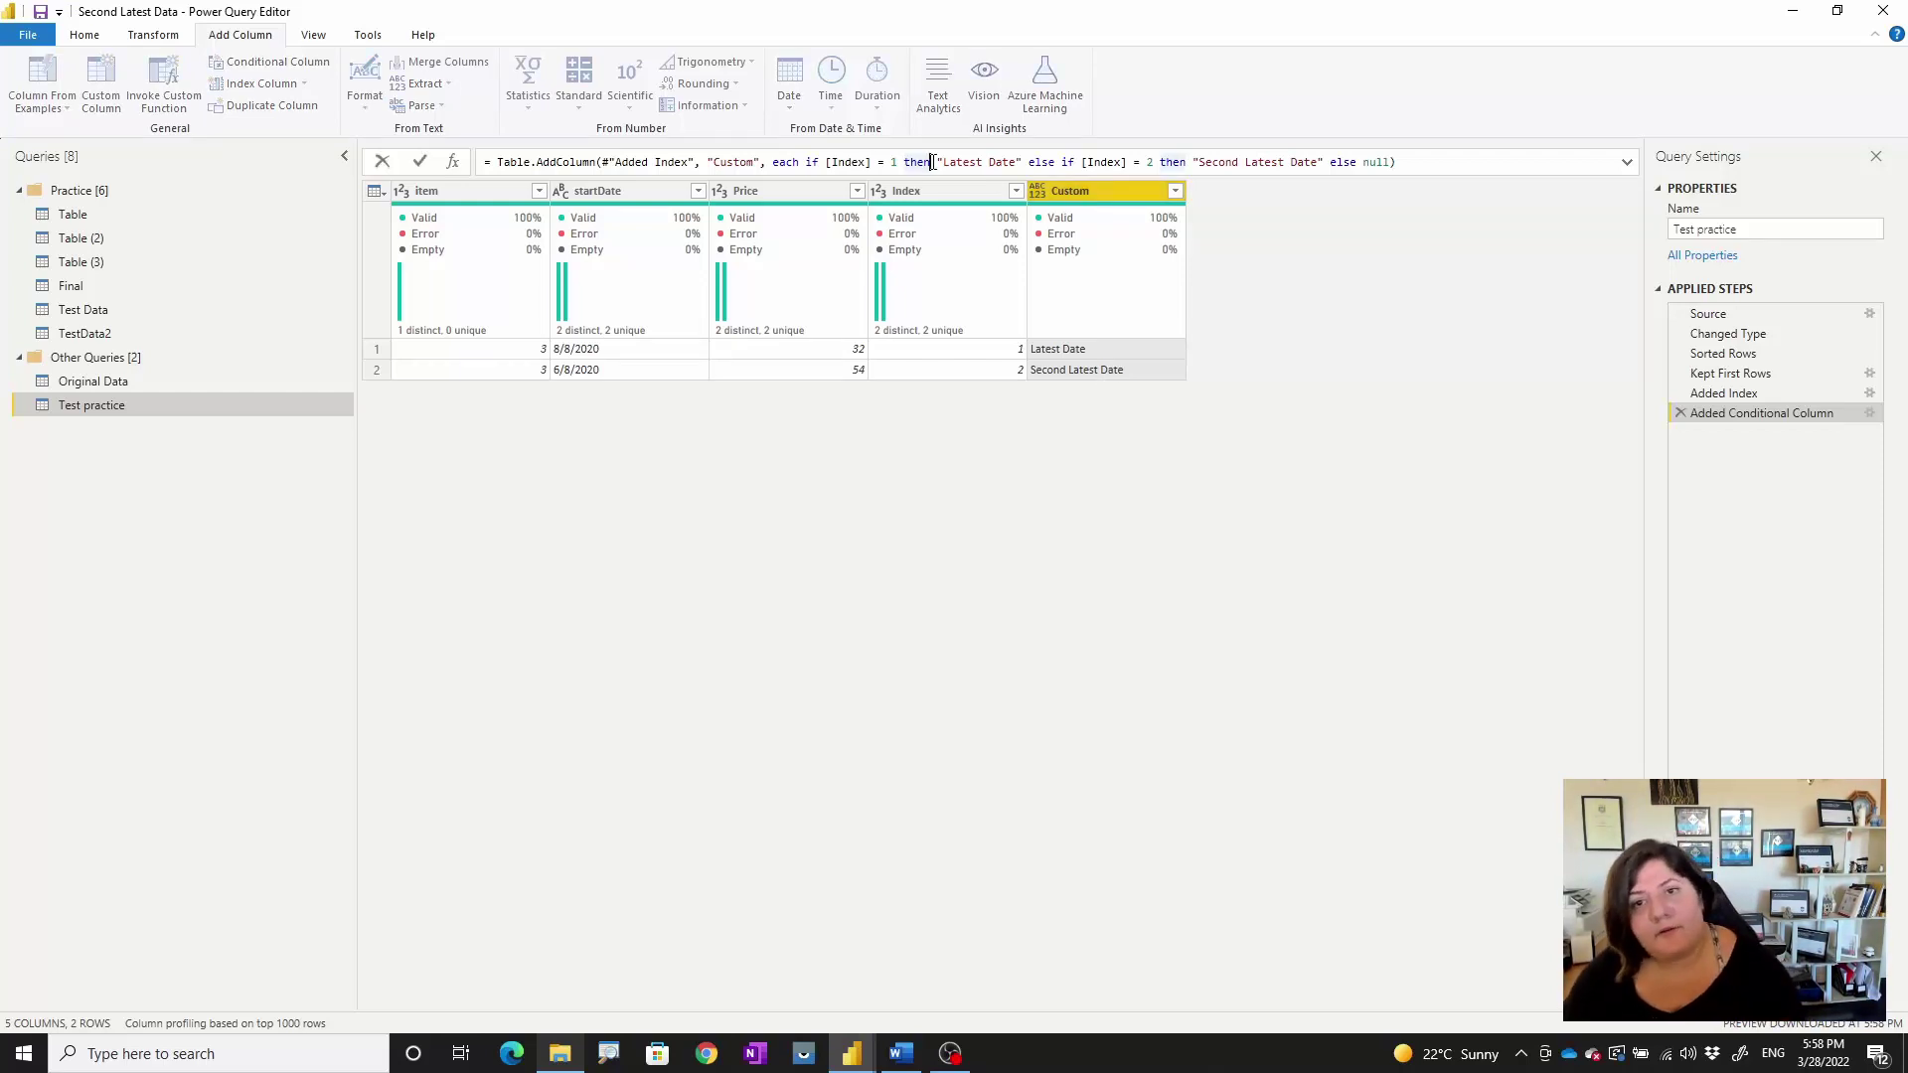
key("ctrl+a")
key("ctrl+c")
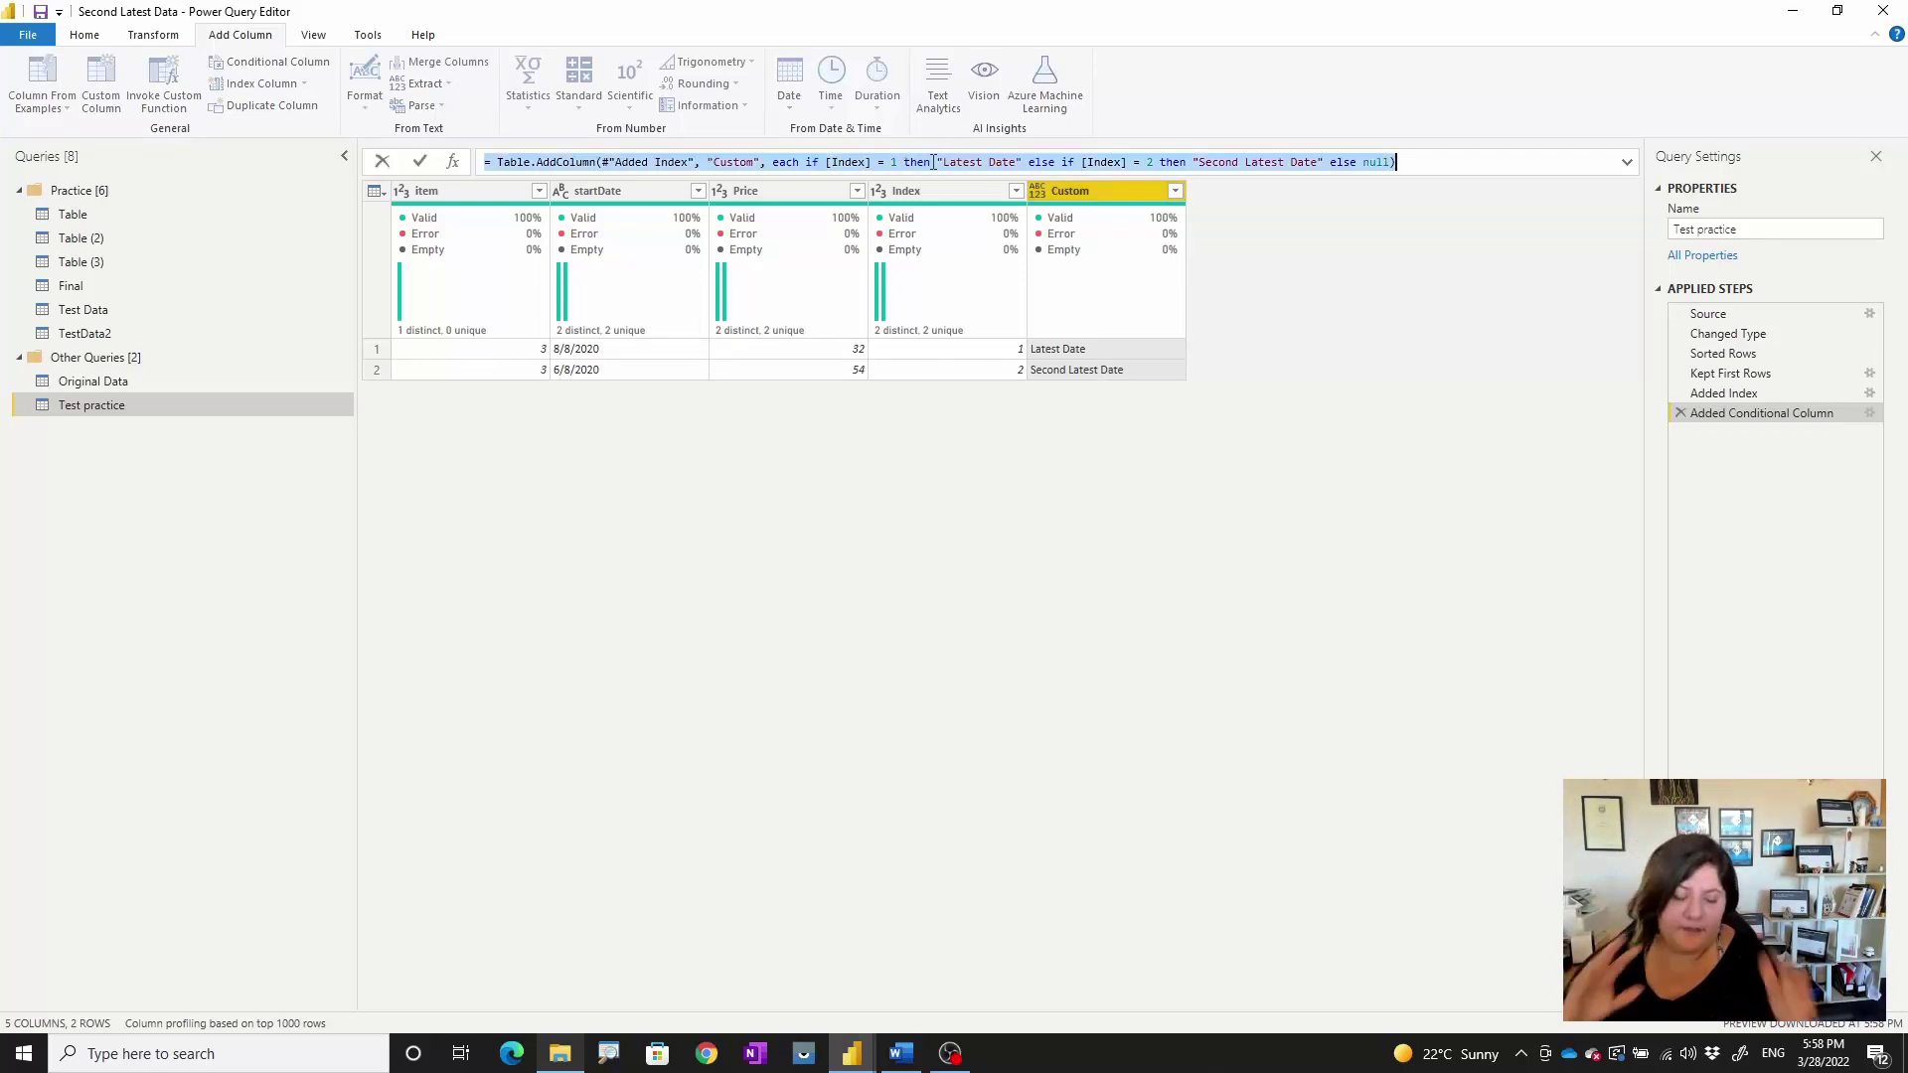
left_click(163, 379)
left_click(173, 379)
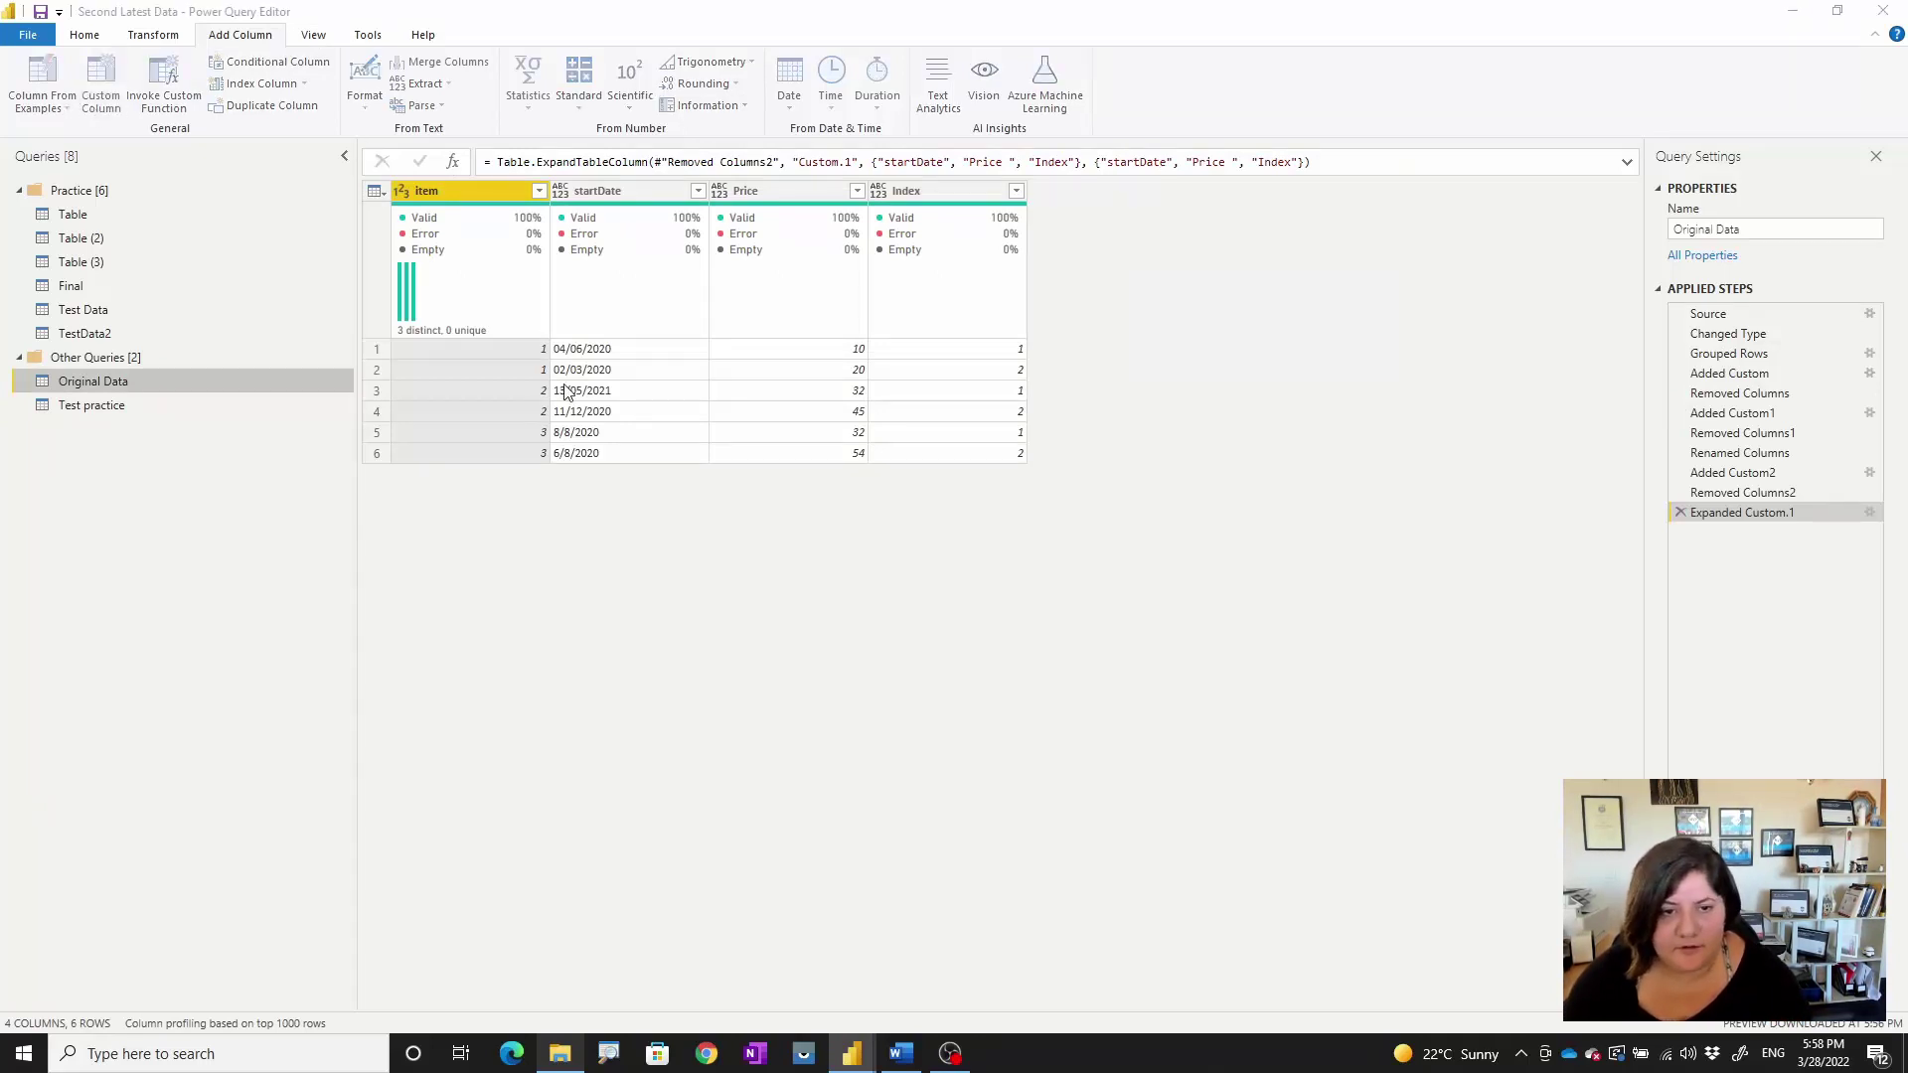
Step: Try the pasted formula in a Custom Column, discard it, and delete the Expanded Custom.1 step
left_click(739, 488)
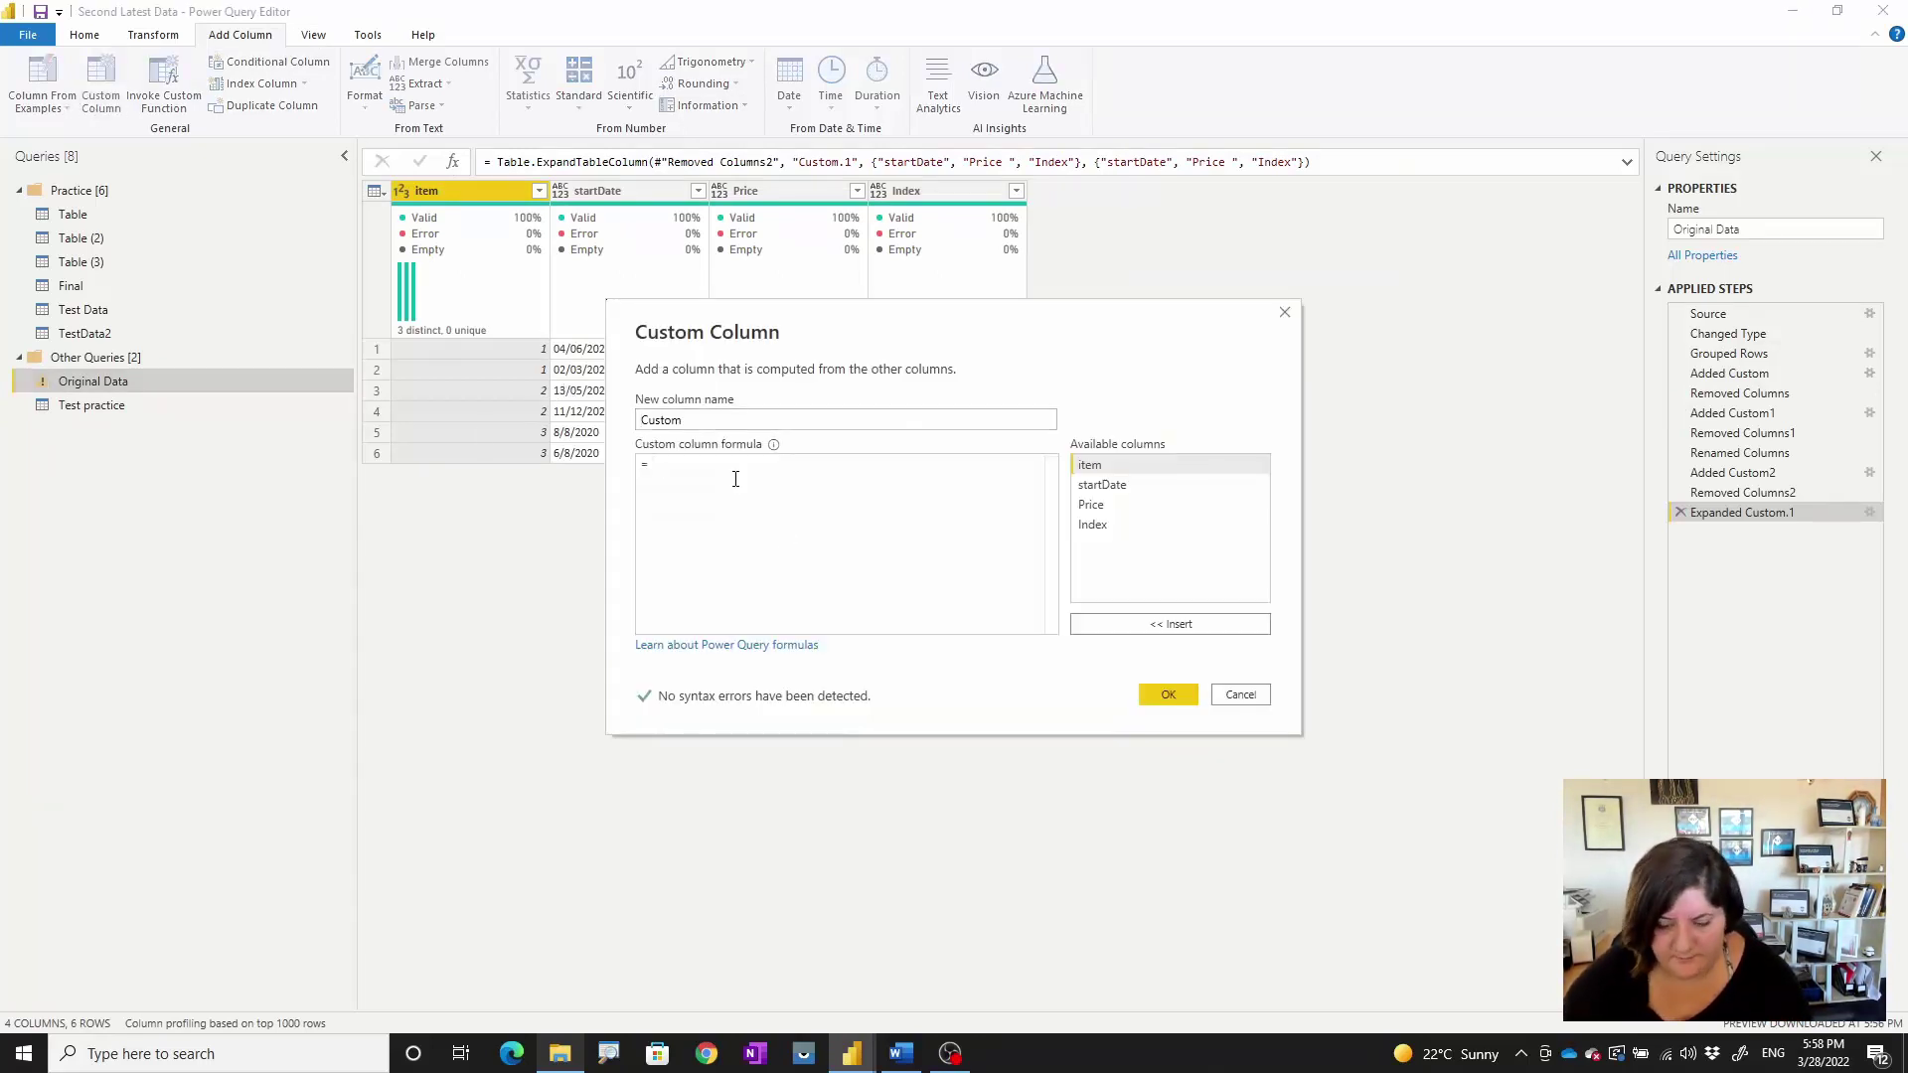
key("ctrl+v")
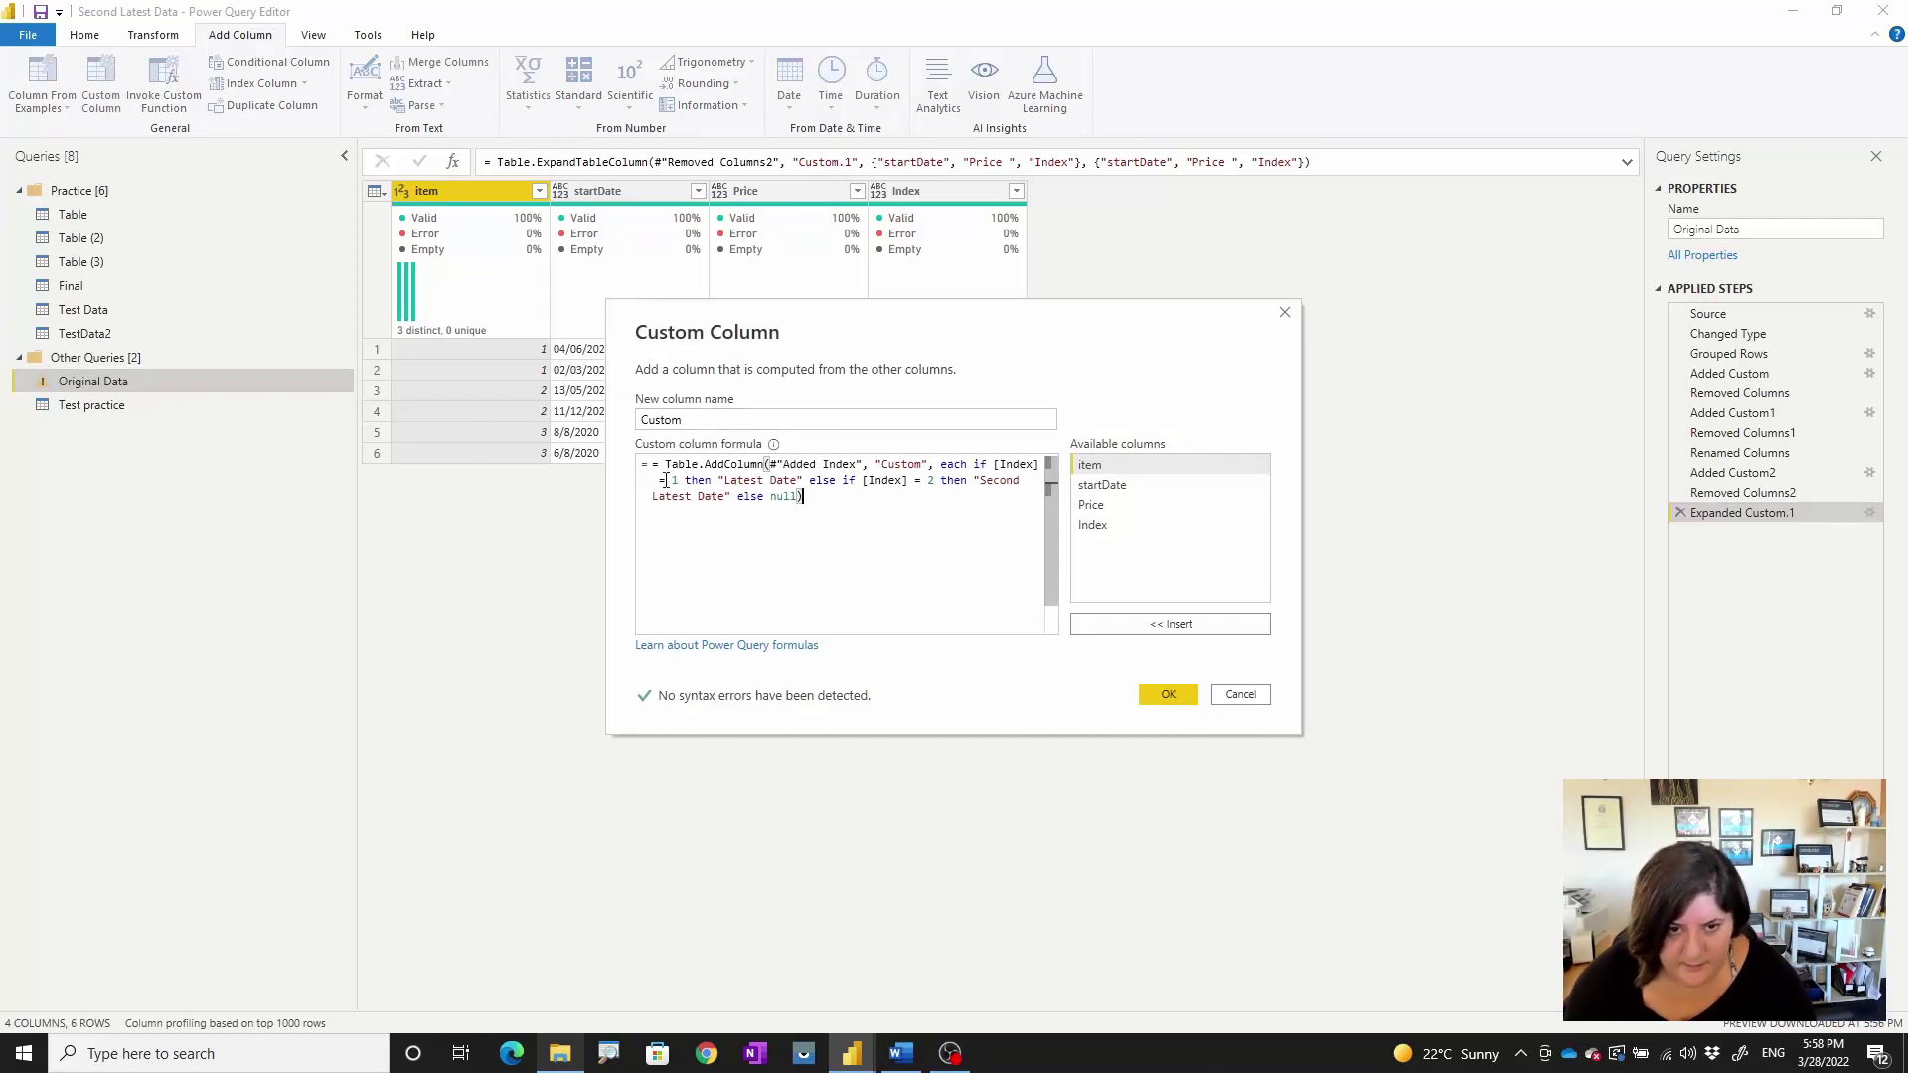
left_click(663, 464)
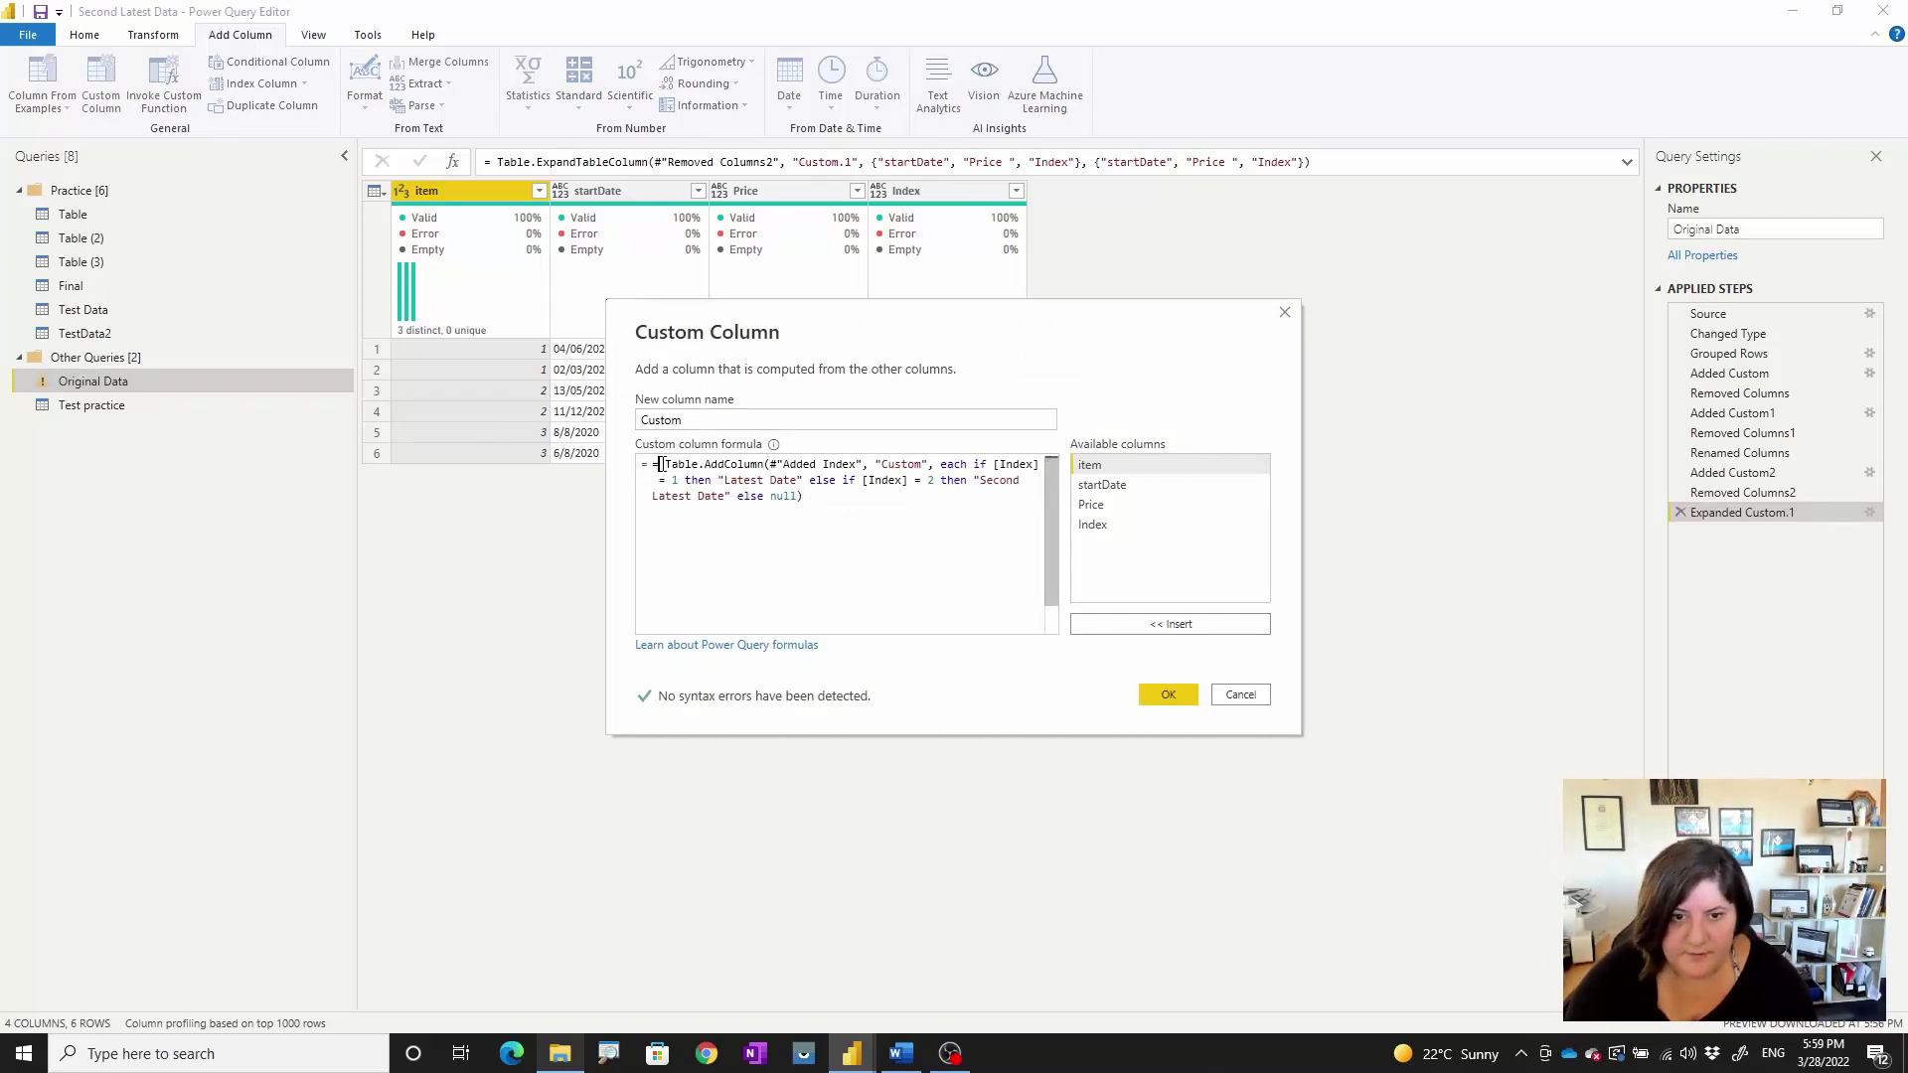
key("BackSpace")
left_click_drag(766, 464, 847, 464)
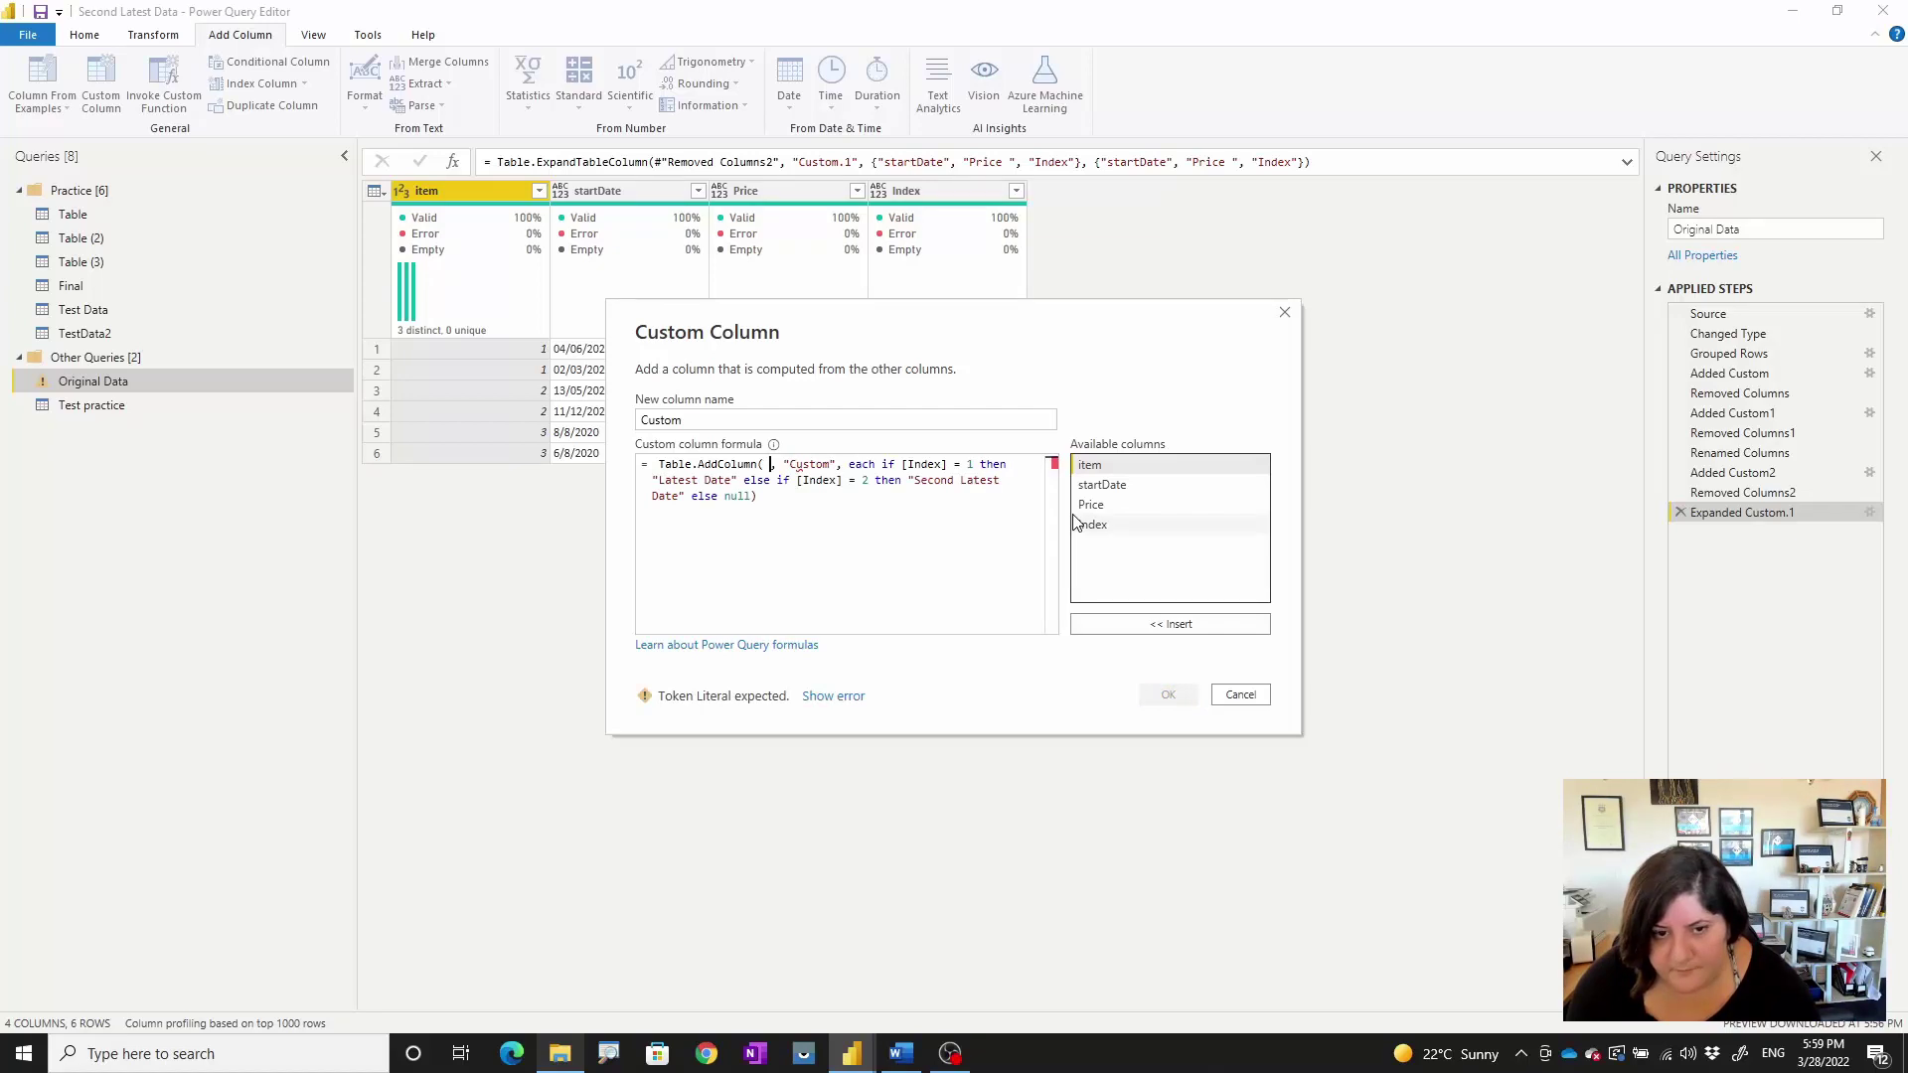
left_click(1240, 695)
left_click(1113, 554)
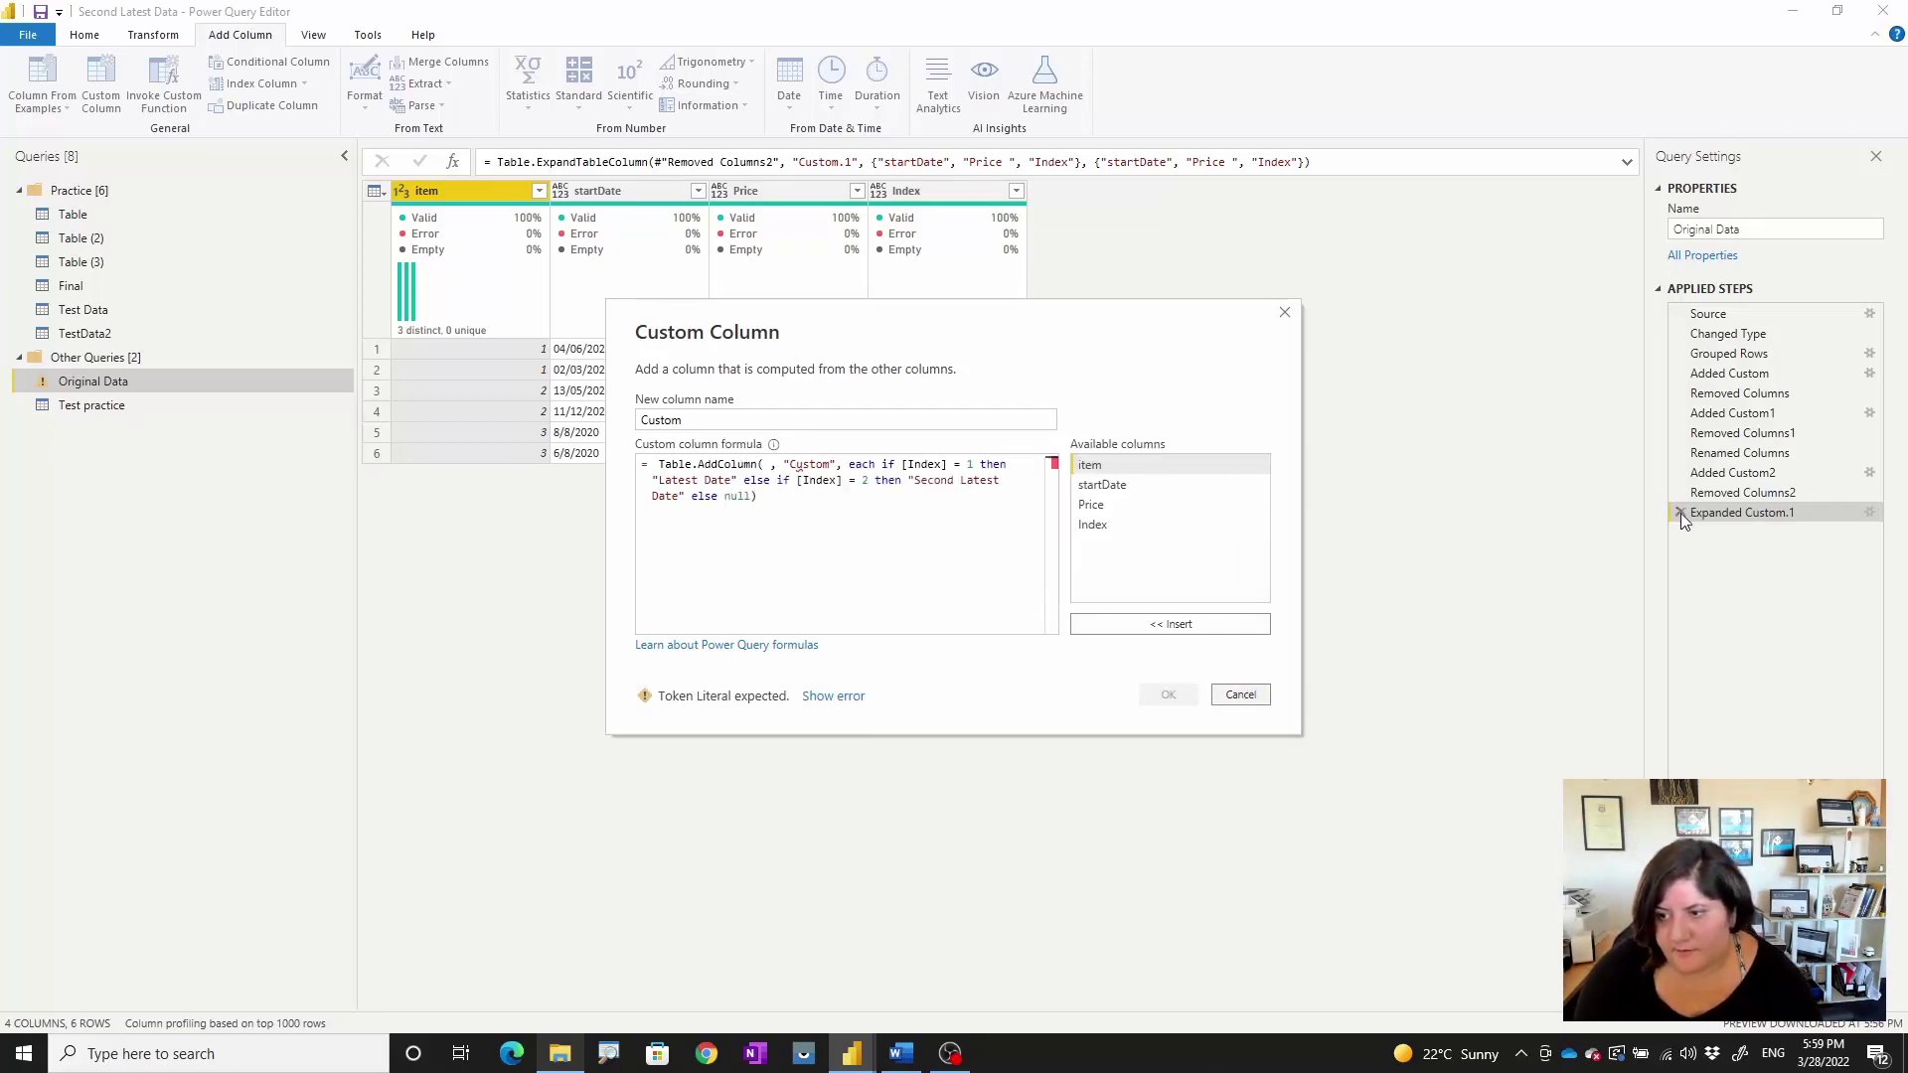
left_click(1215, 699)
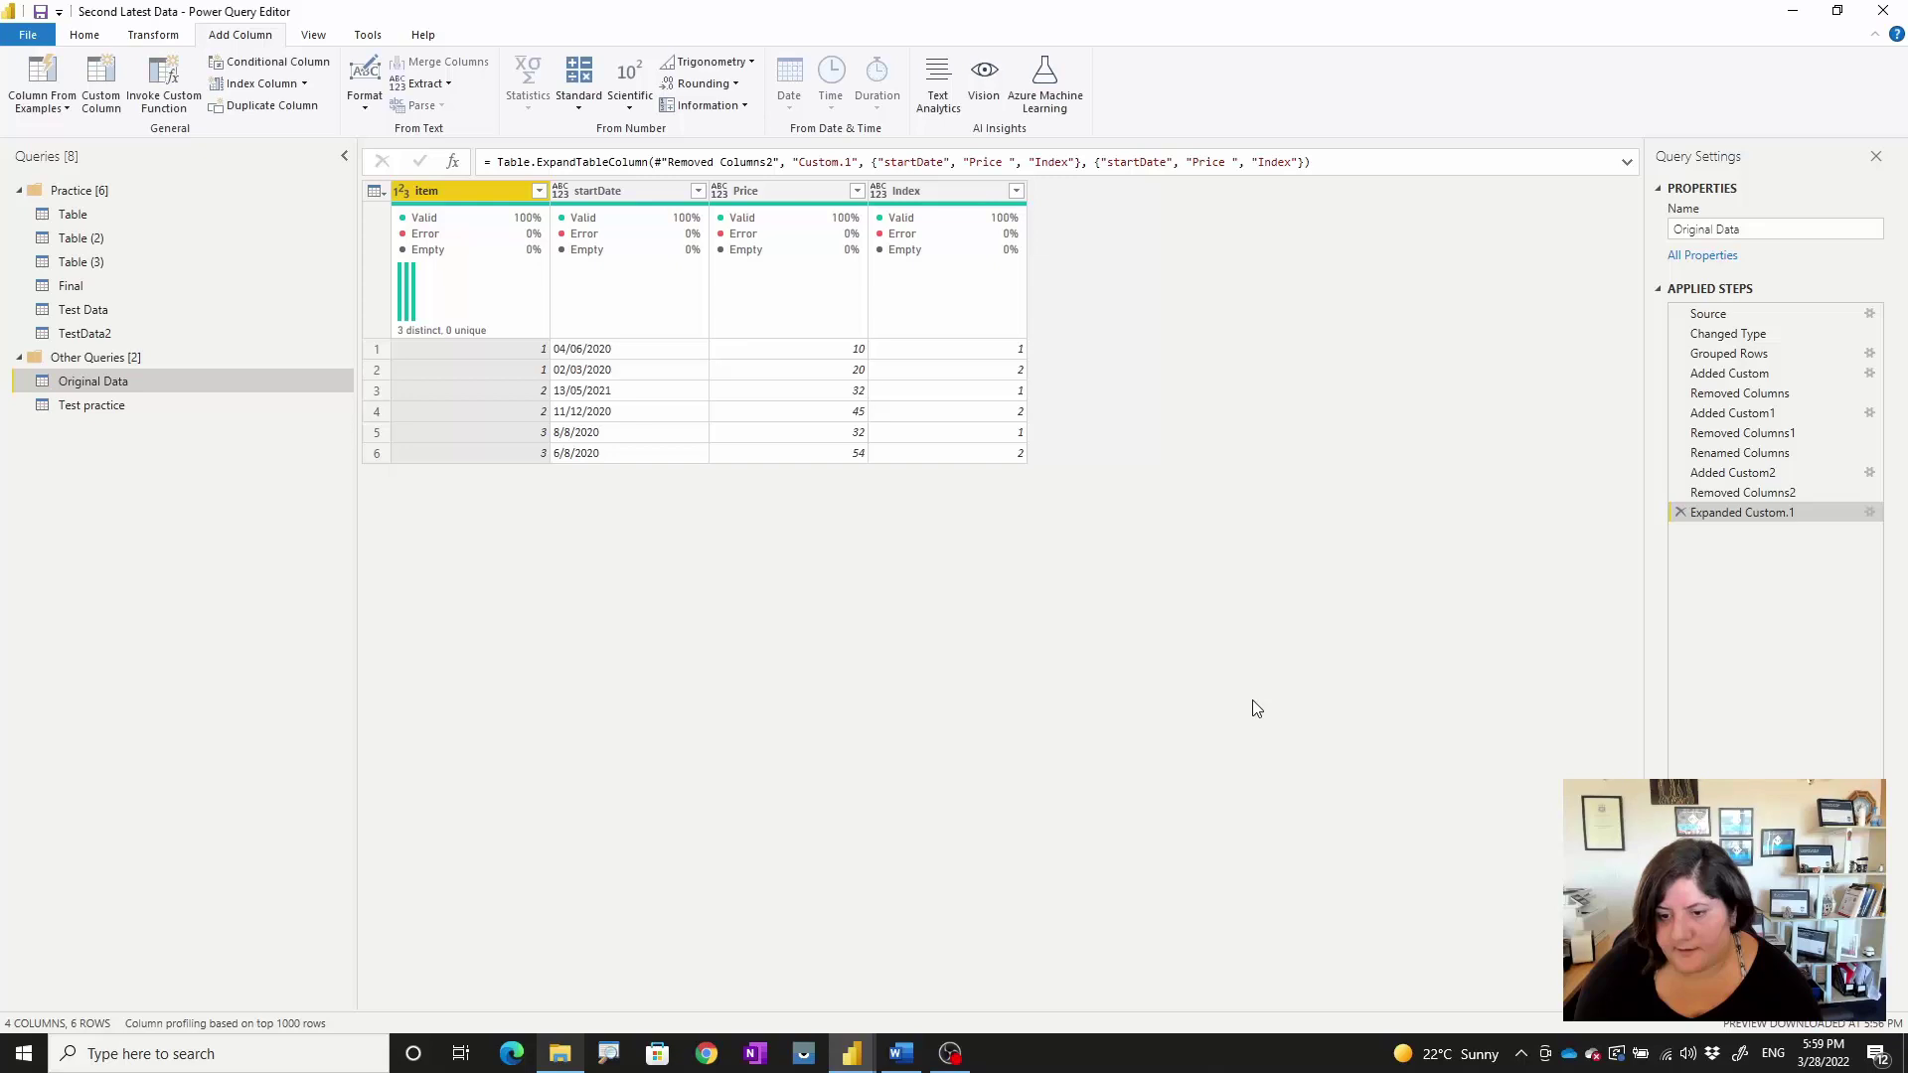
left_click(1679, 513)
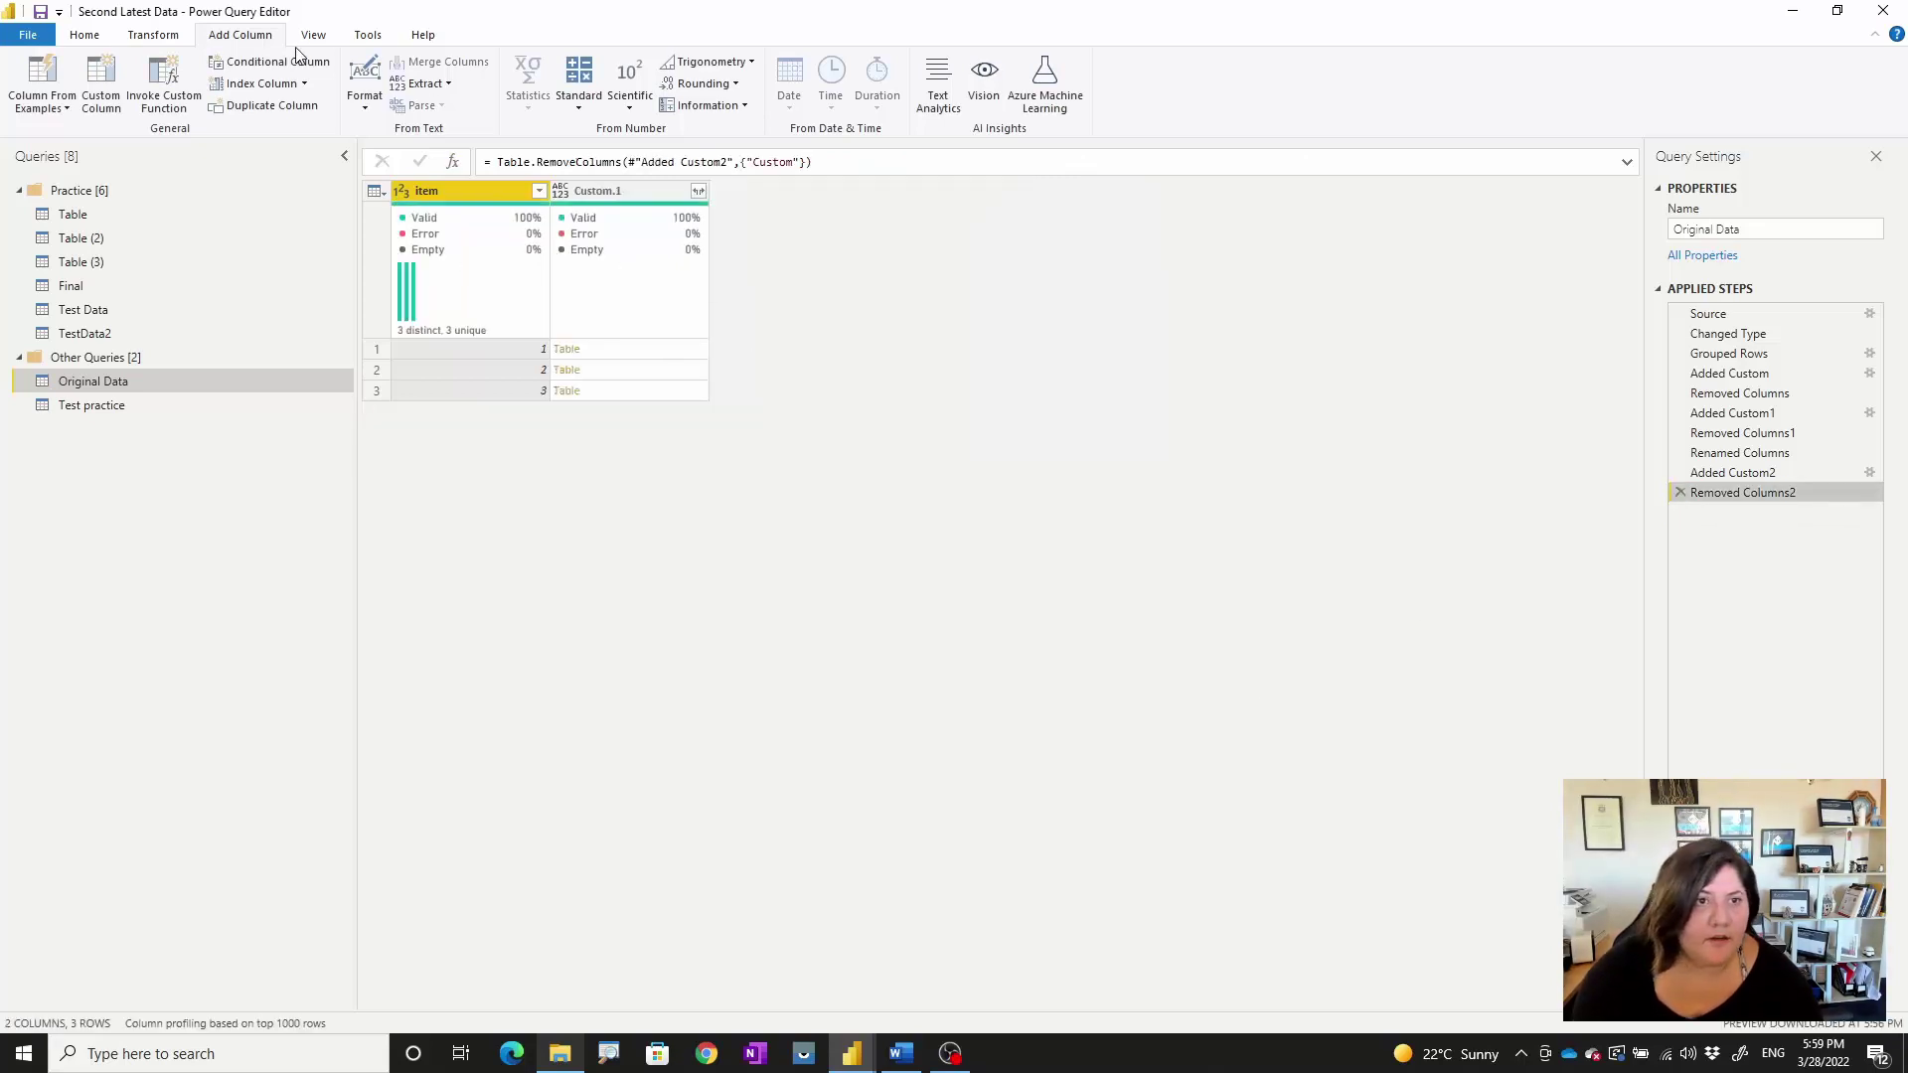
Step: Add a custom column applying the Latest Date / Second Latest Date conditional formula to [Custom.1]
left_click(109, 104)
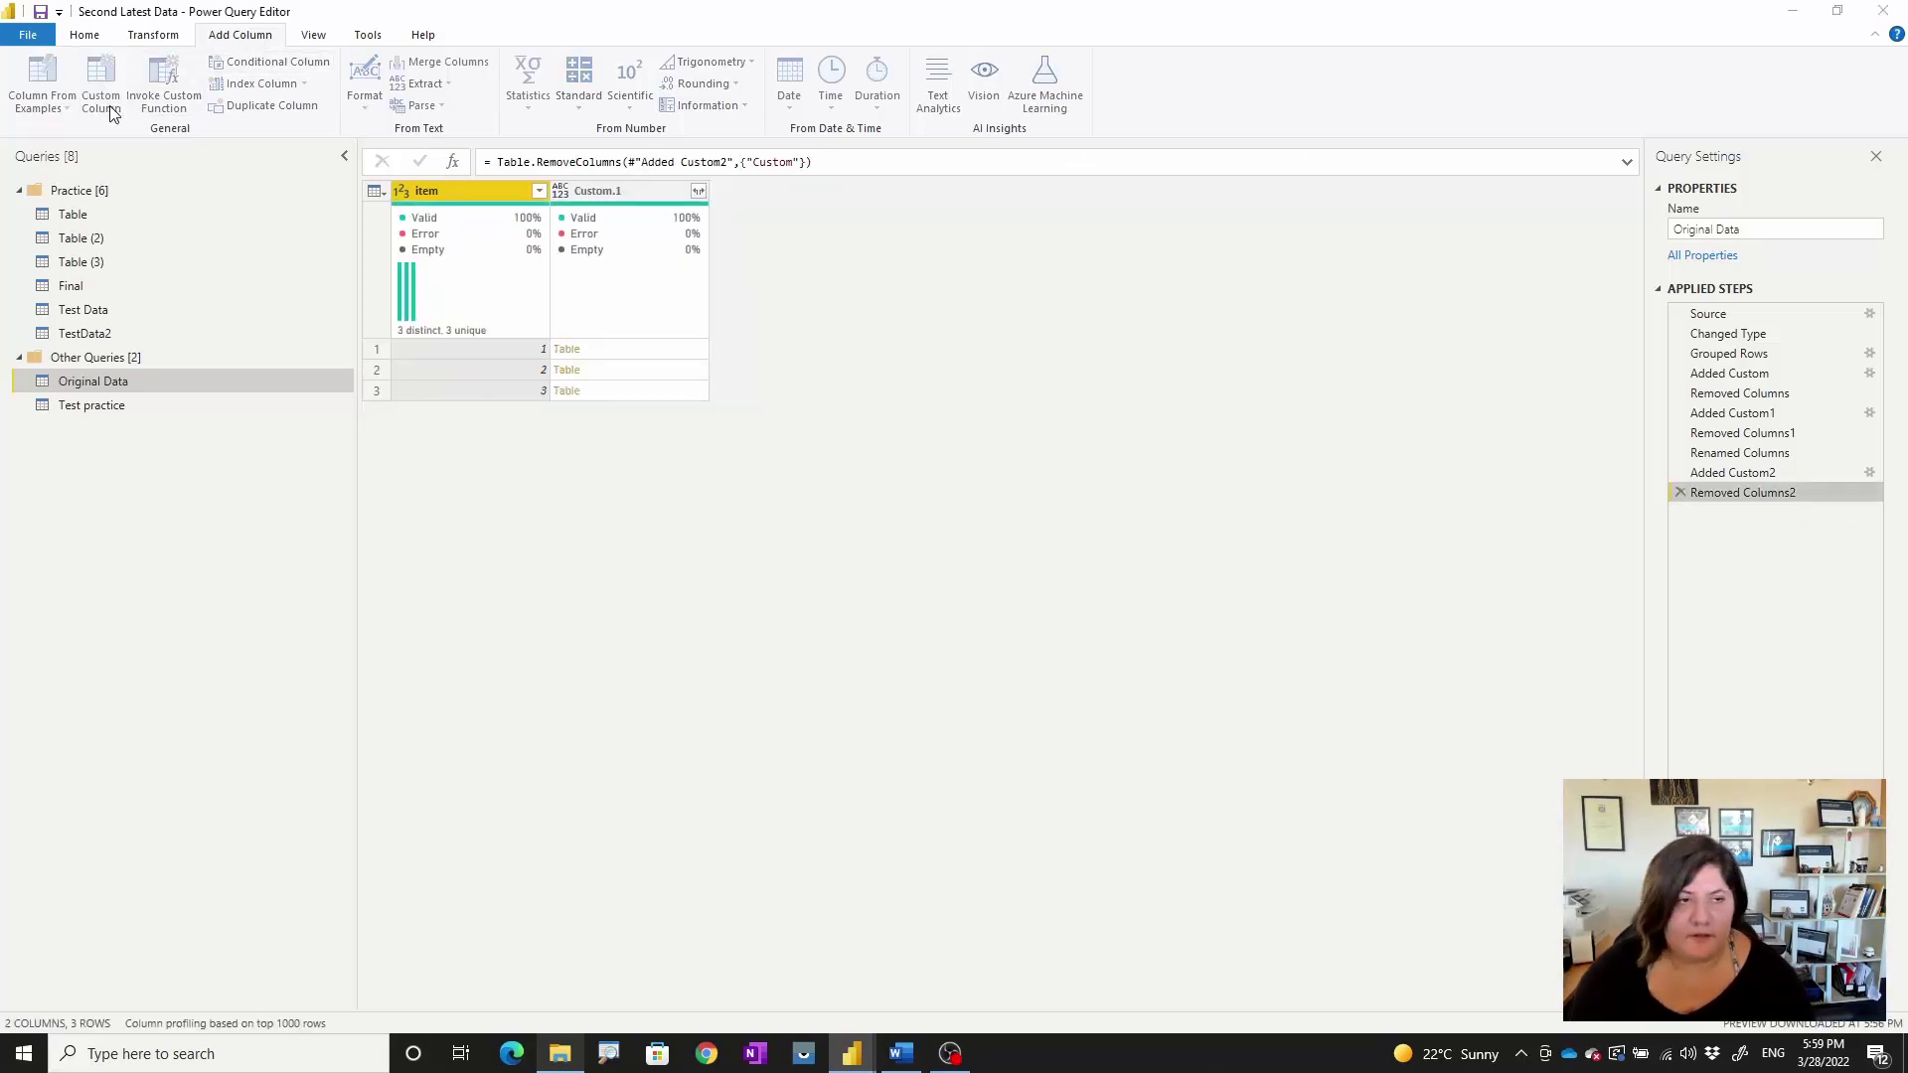
left_click(698, 469)
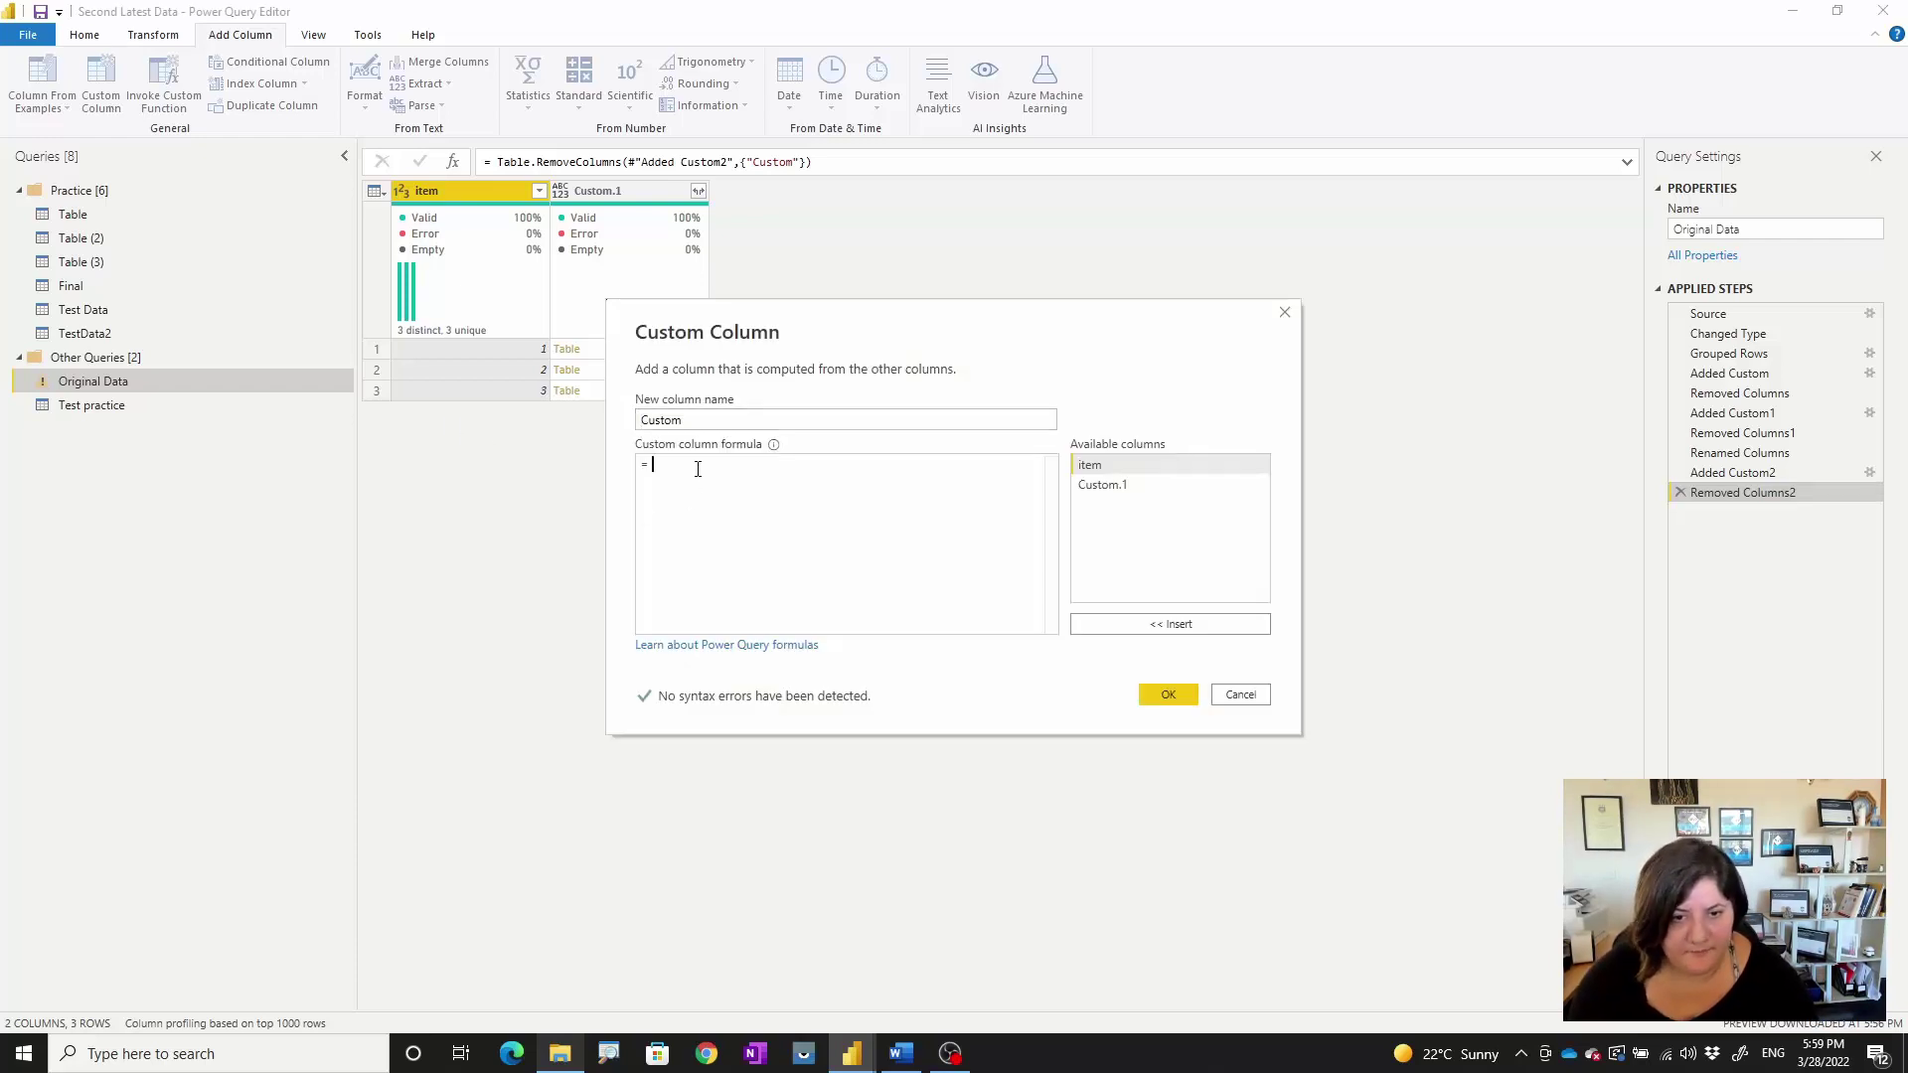
key("ctrl+v")
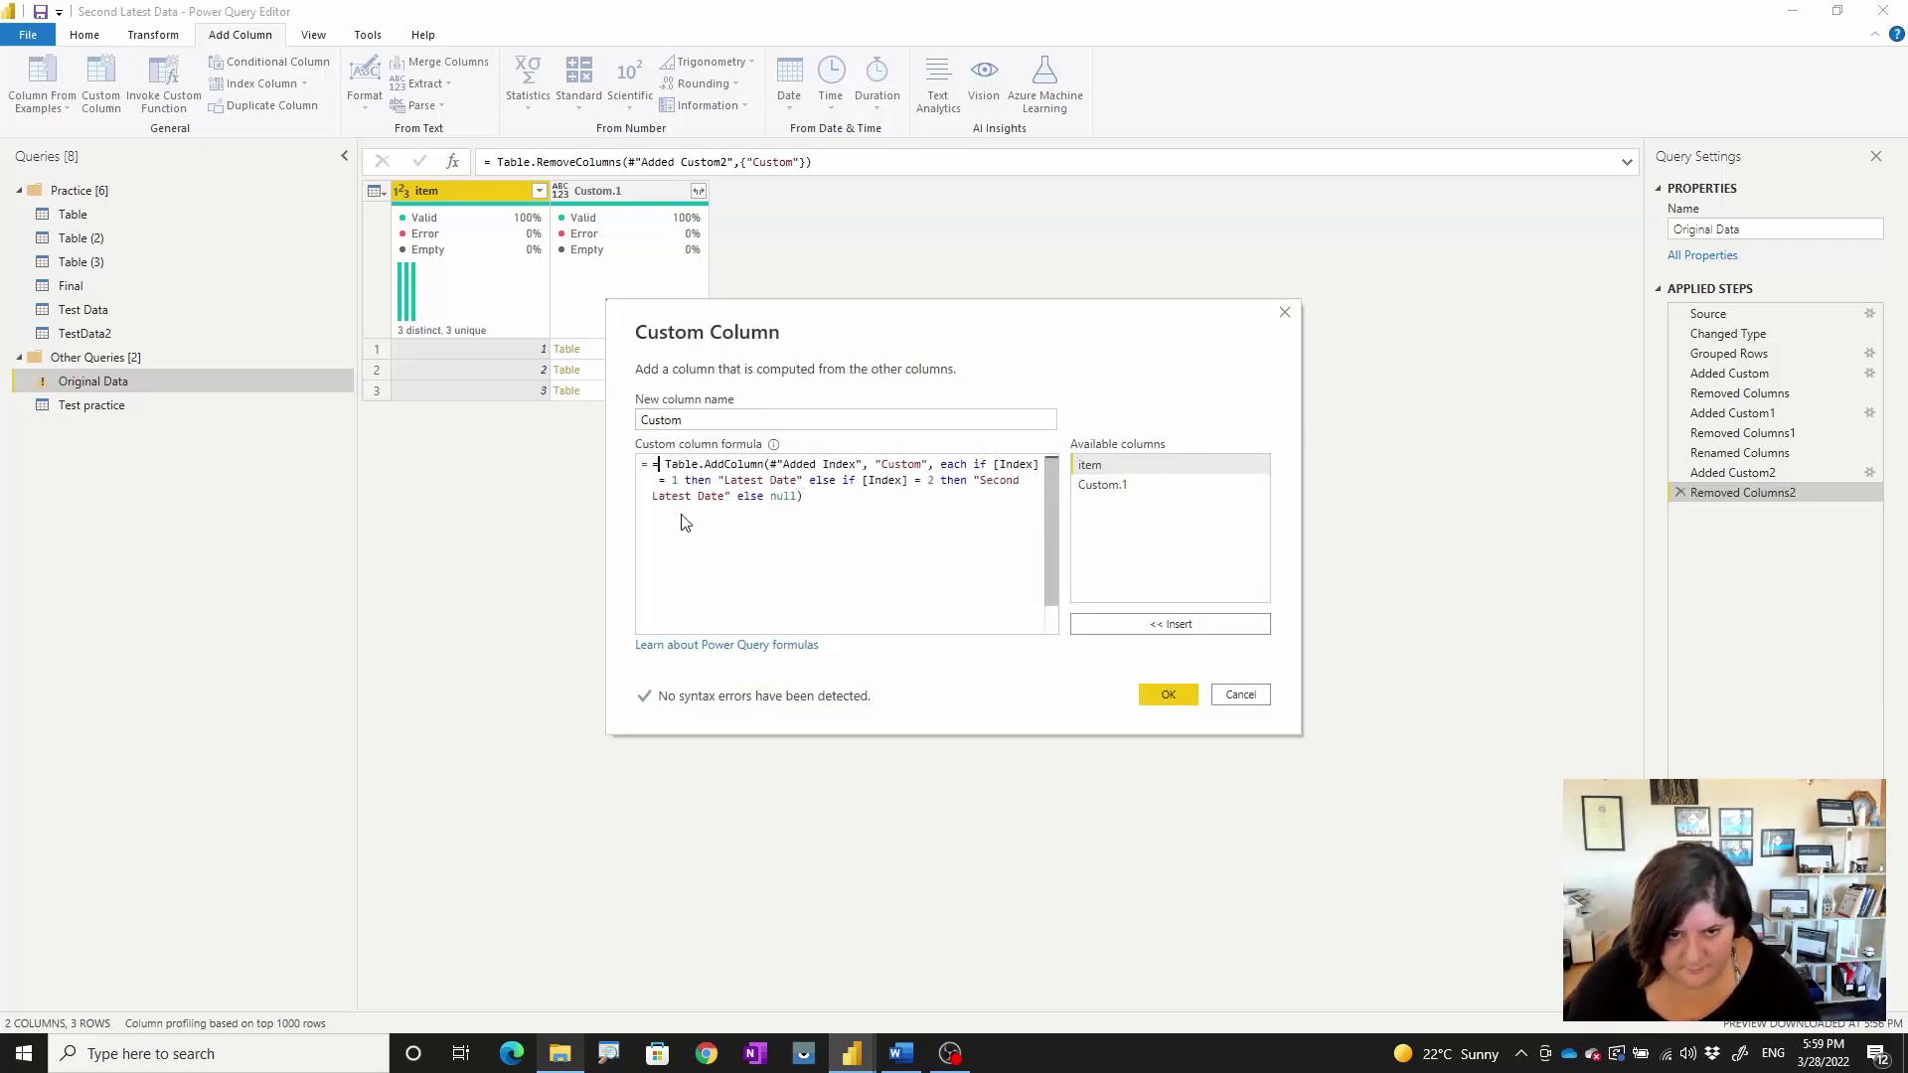
key("Delete")
key("Delete")
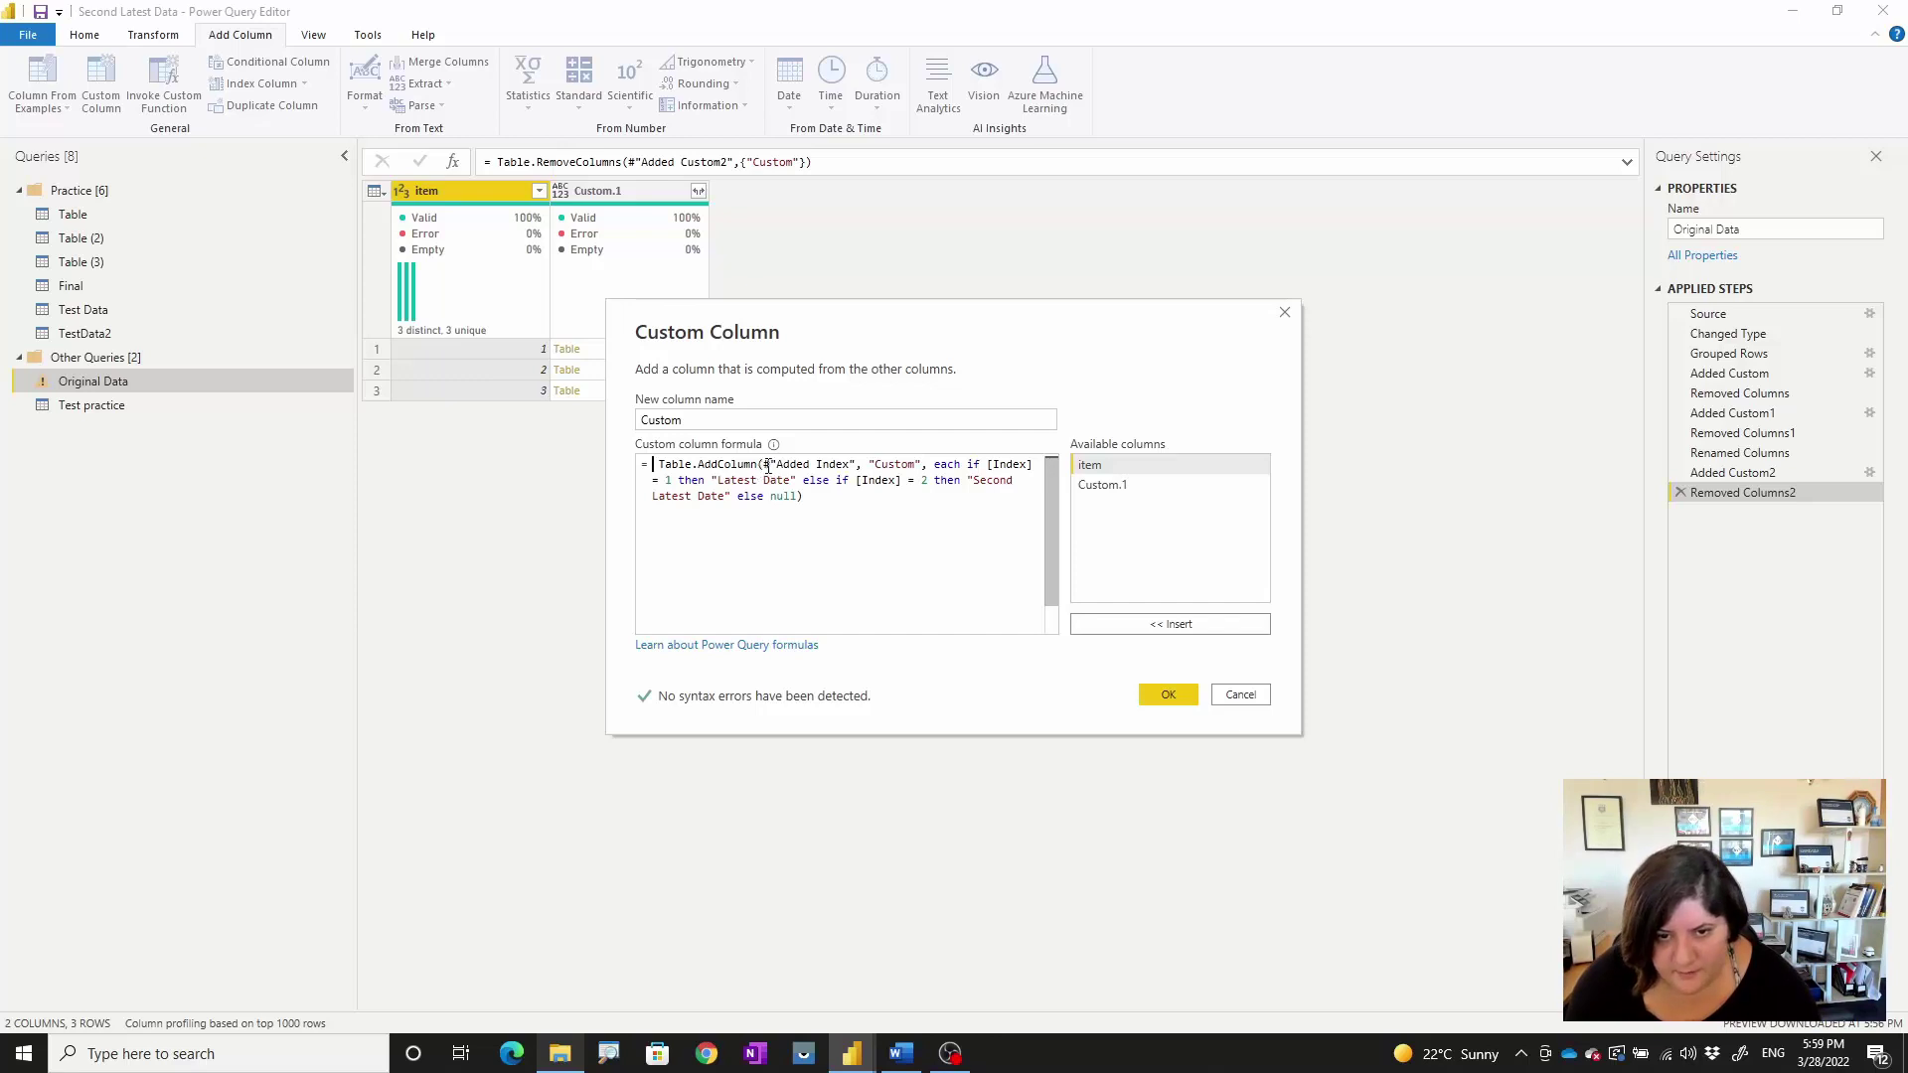
left_click_drag(764, 464, 856, 467)
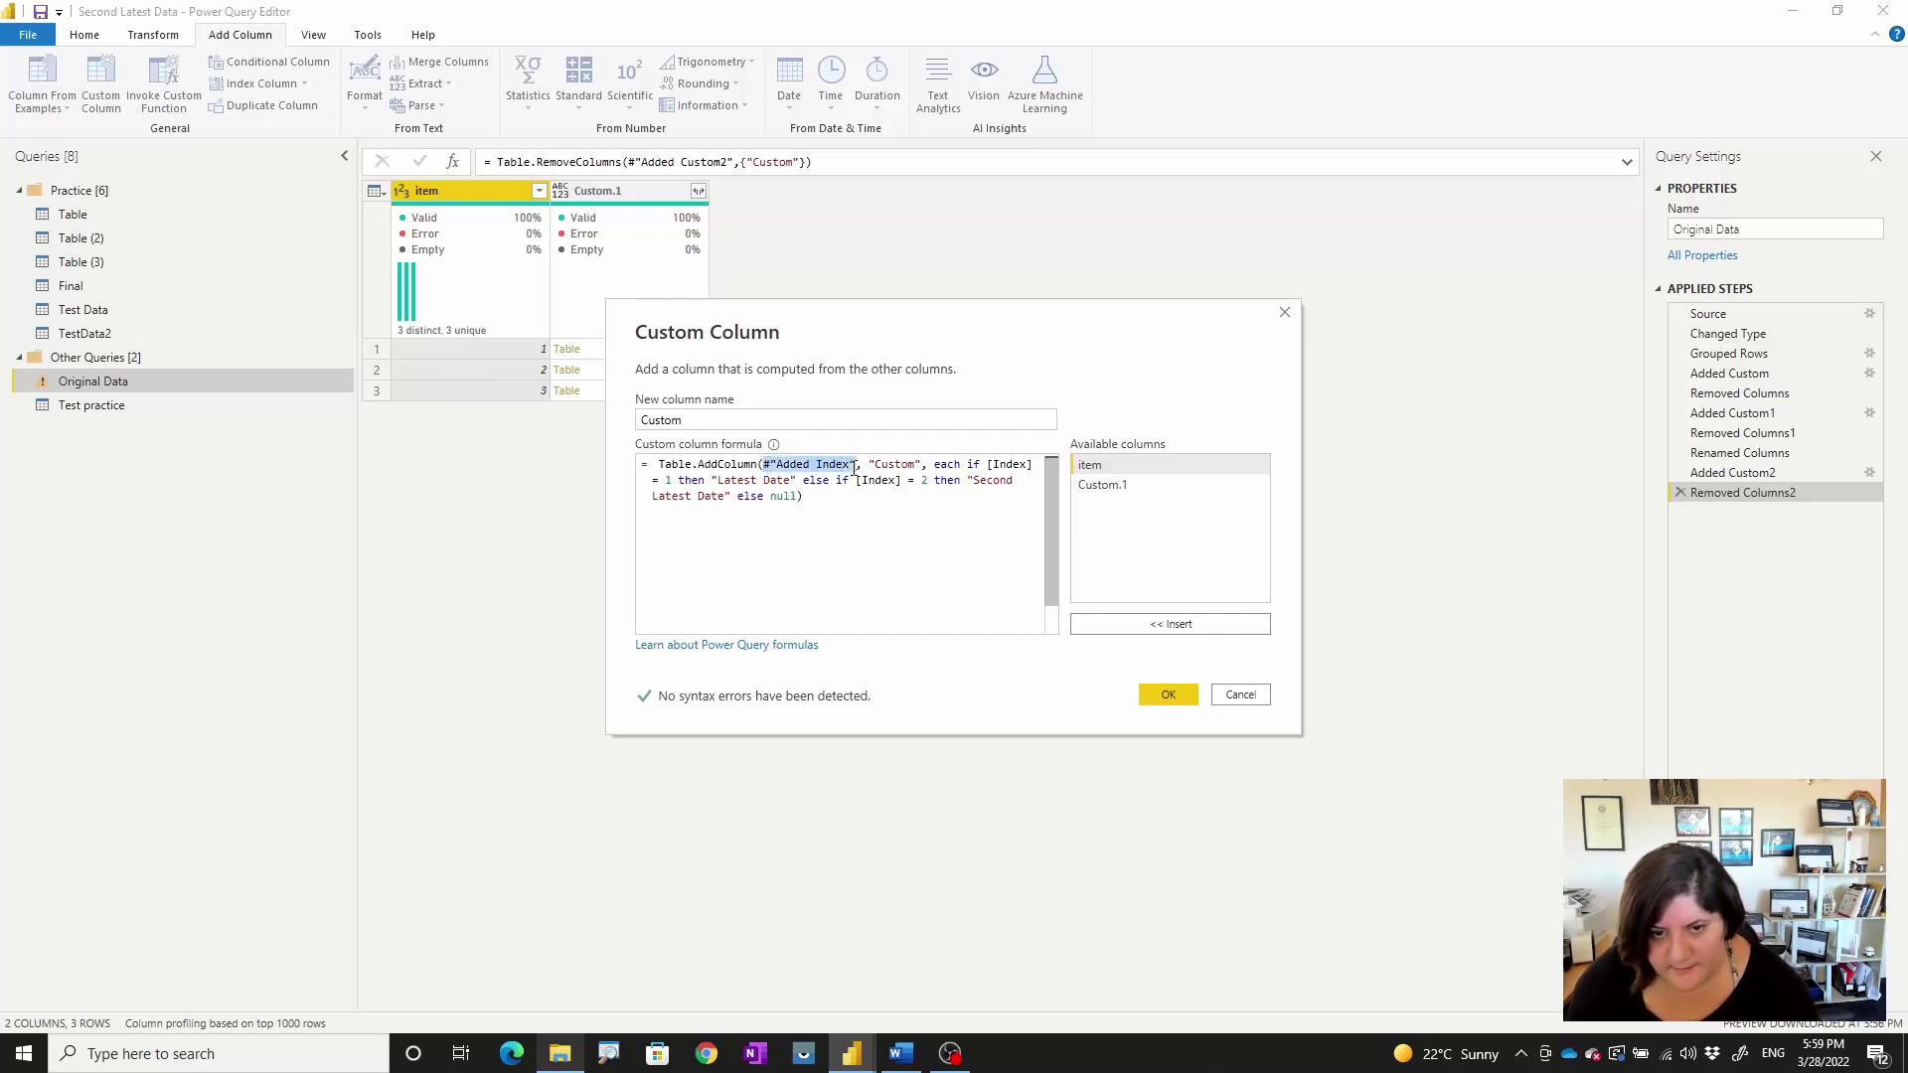
left_click(1106, 486)
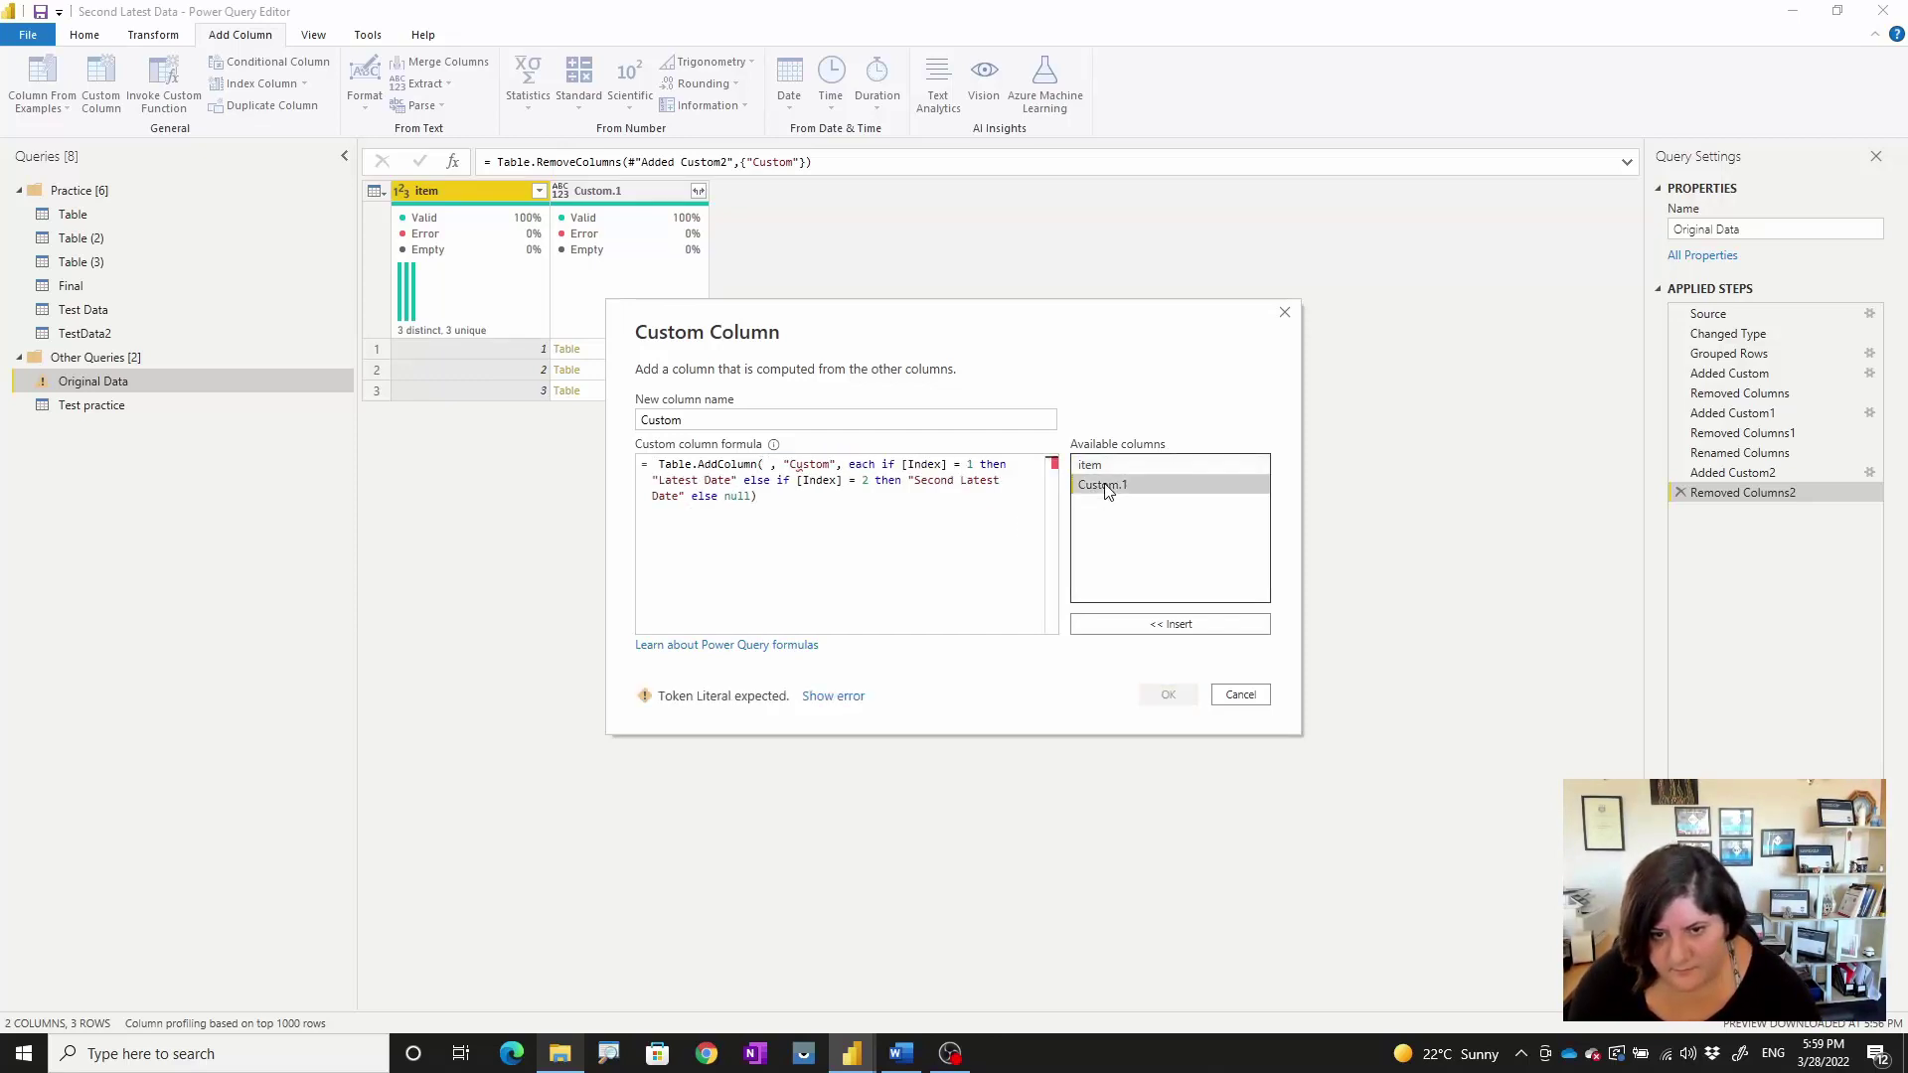
double_click(1106, 487)
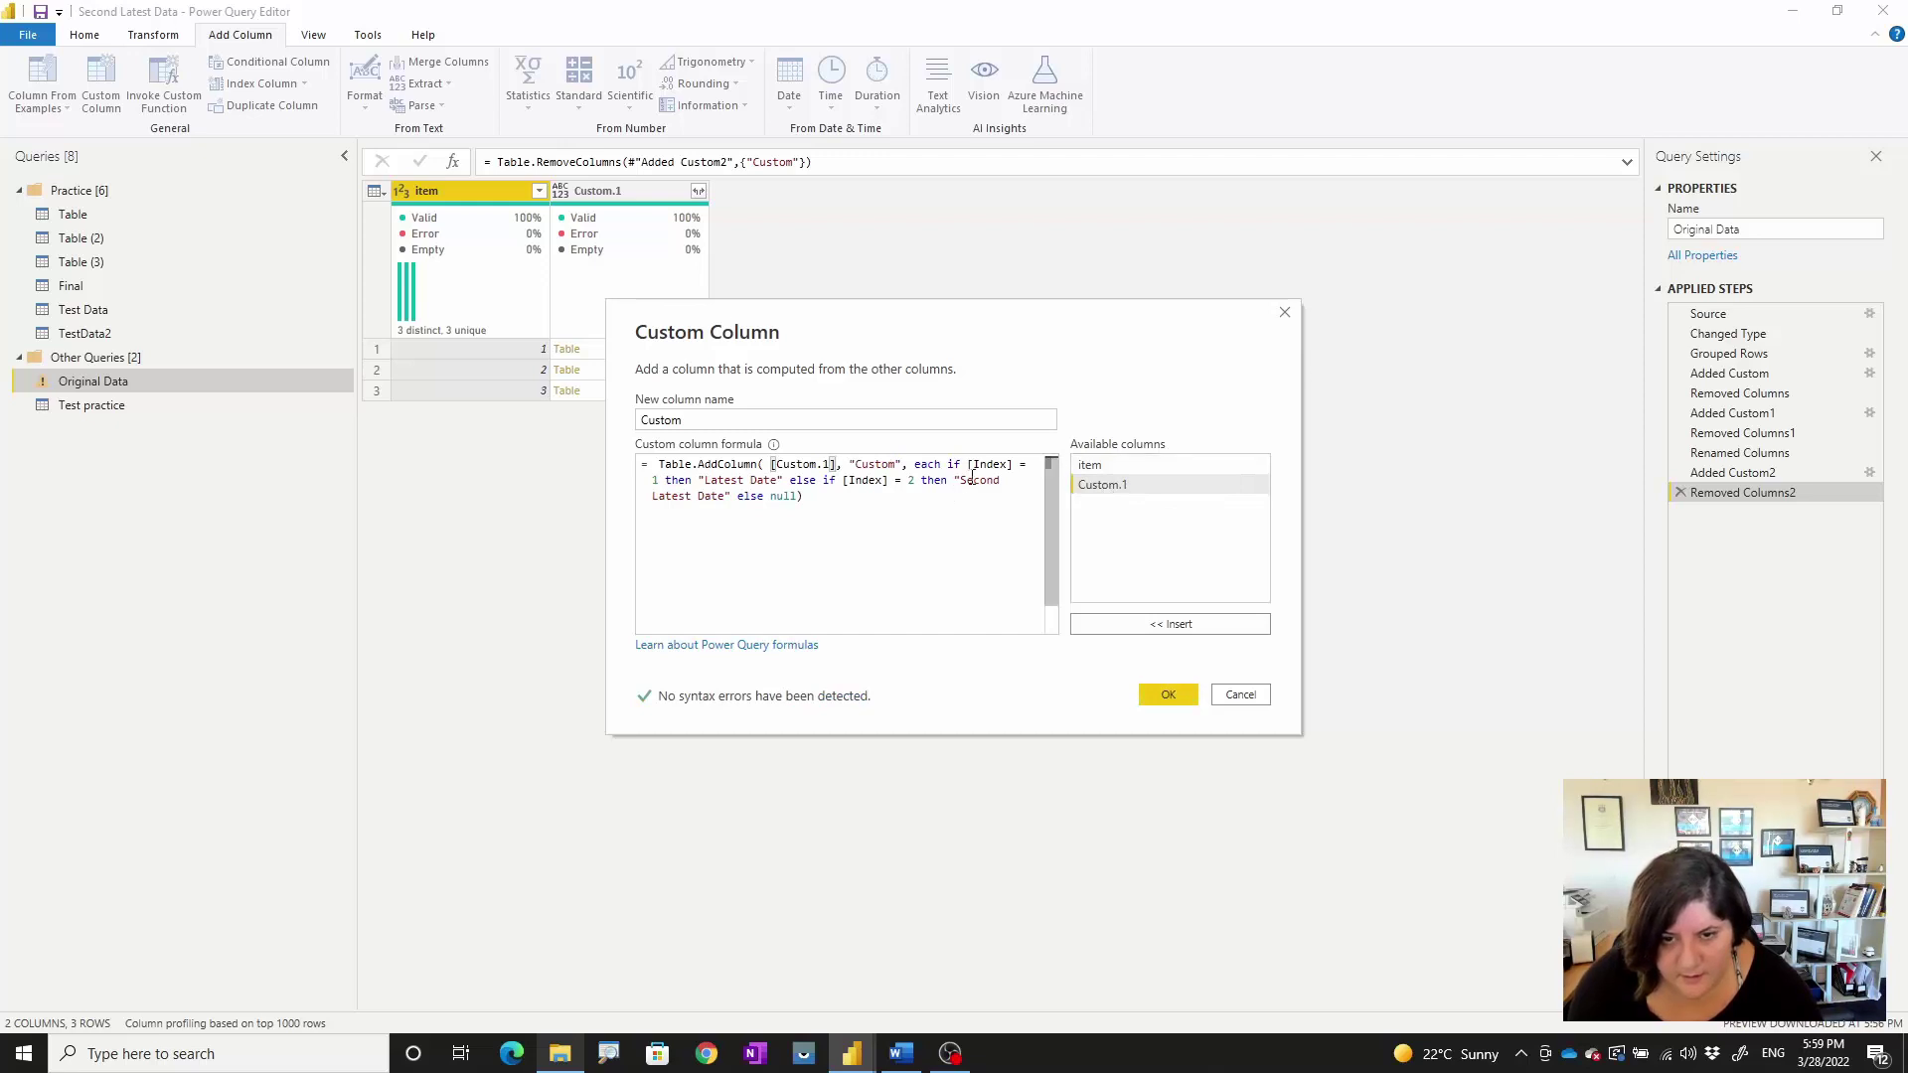
left_click(1178, 693)
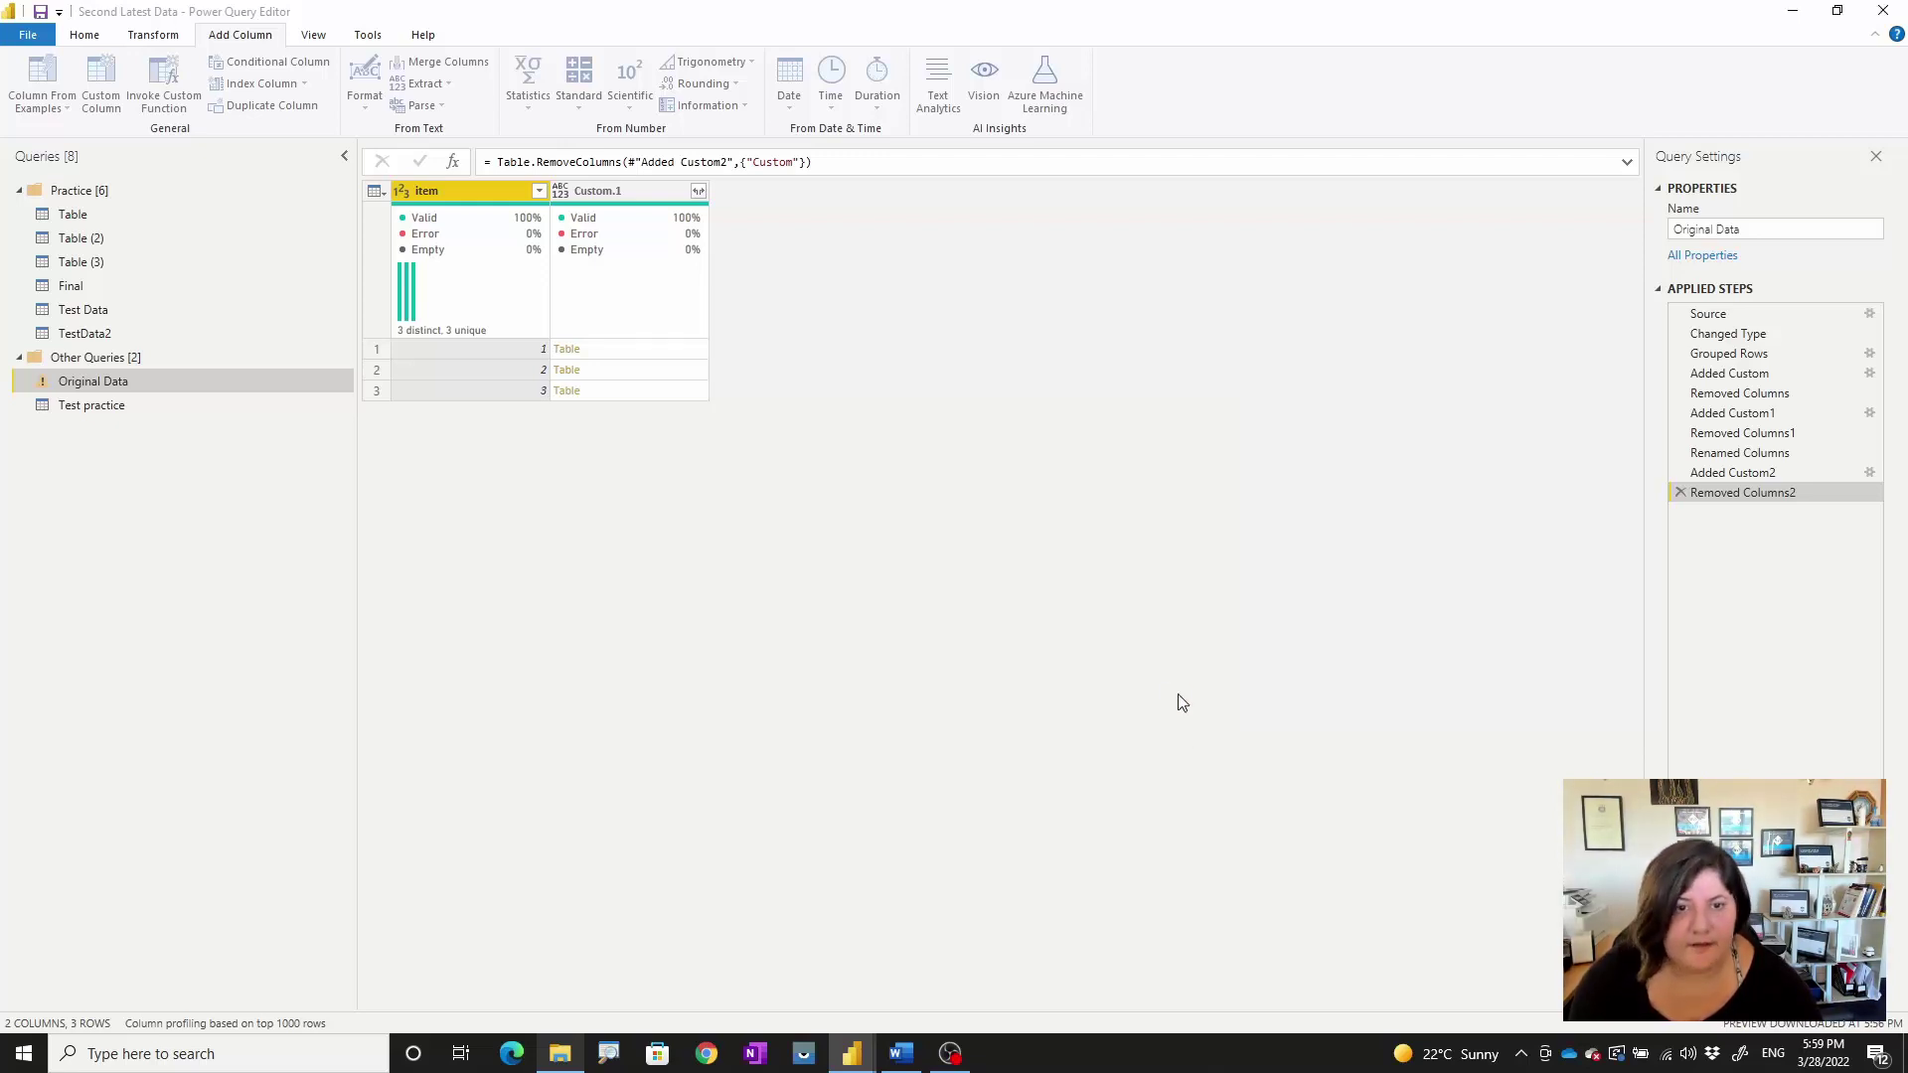
left_click(773, 346)
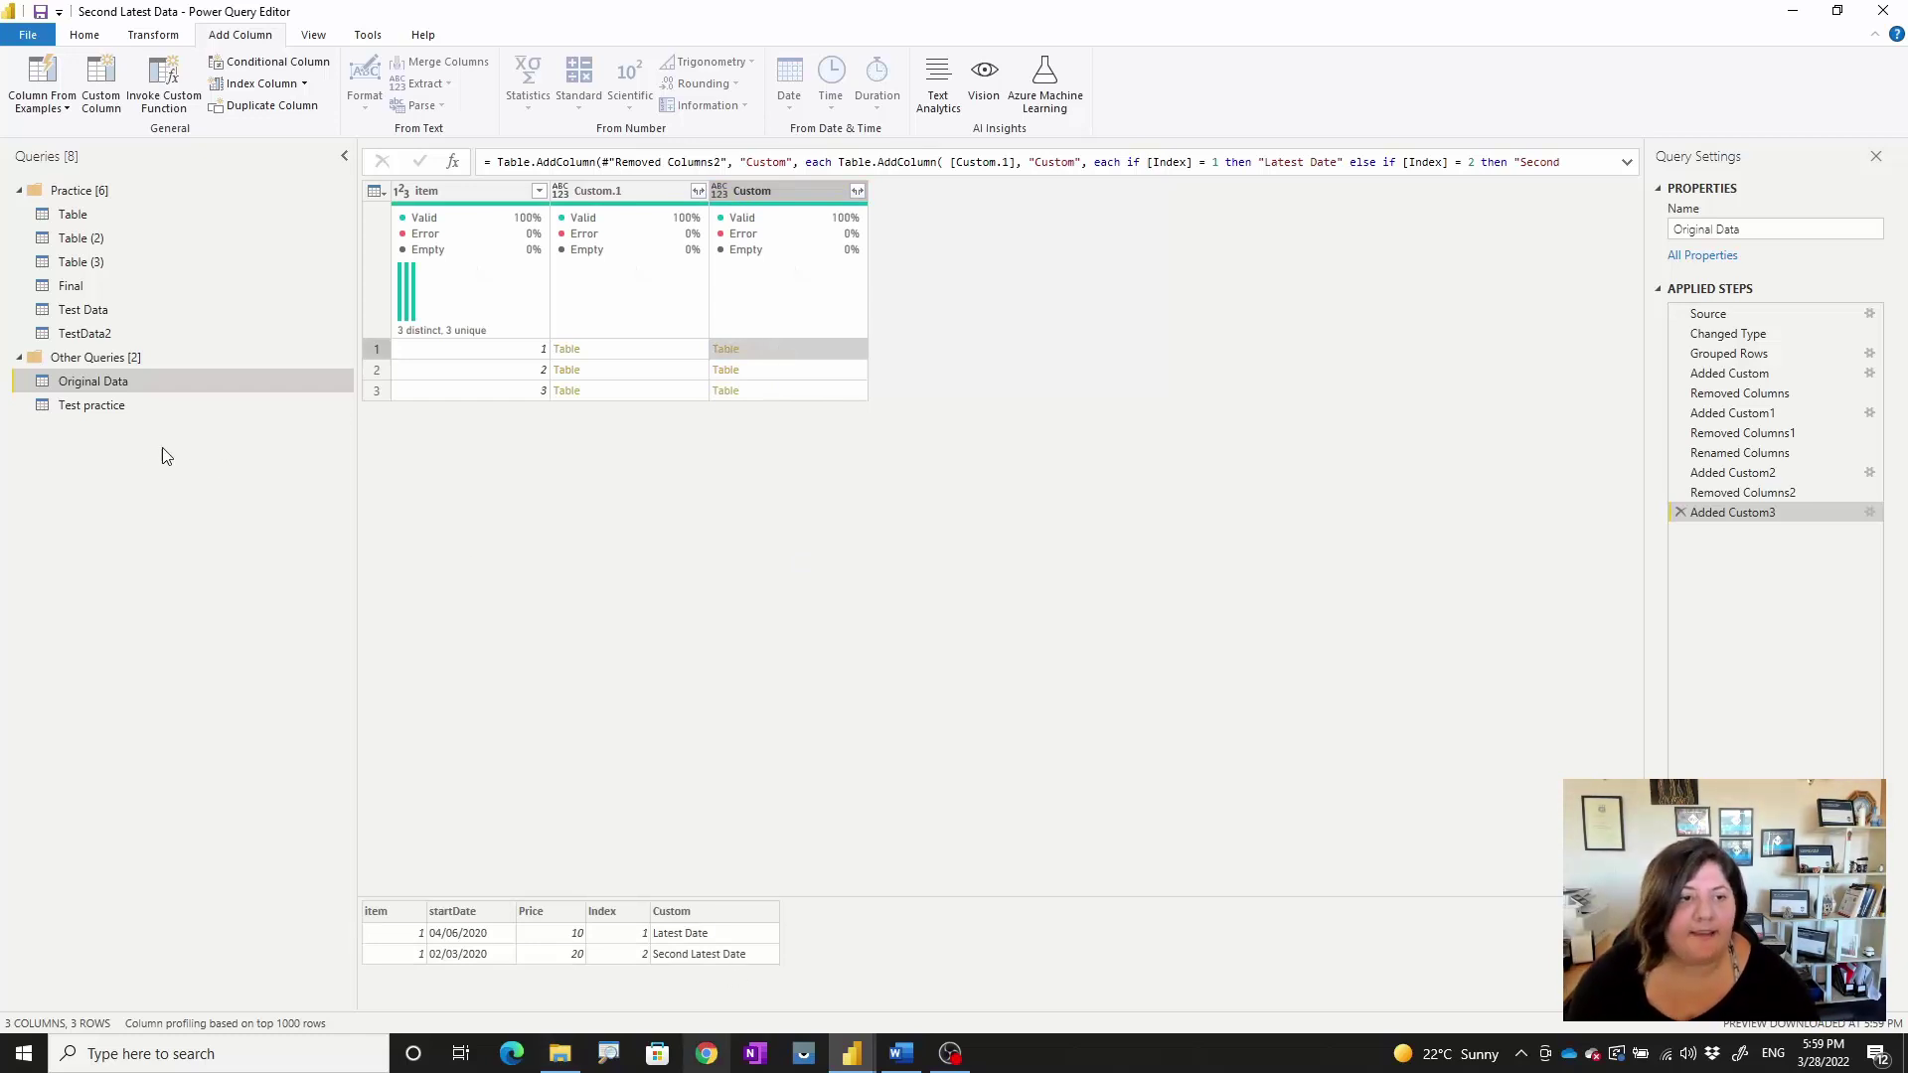
left_click(128, 407)
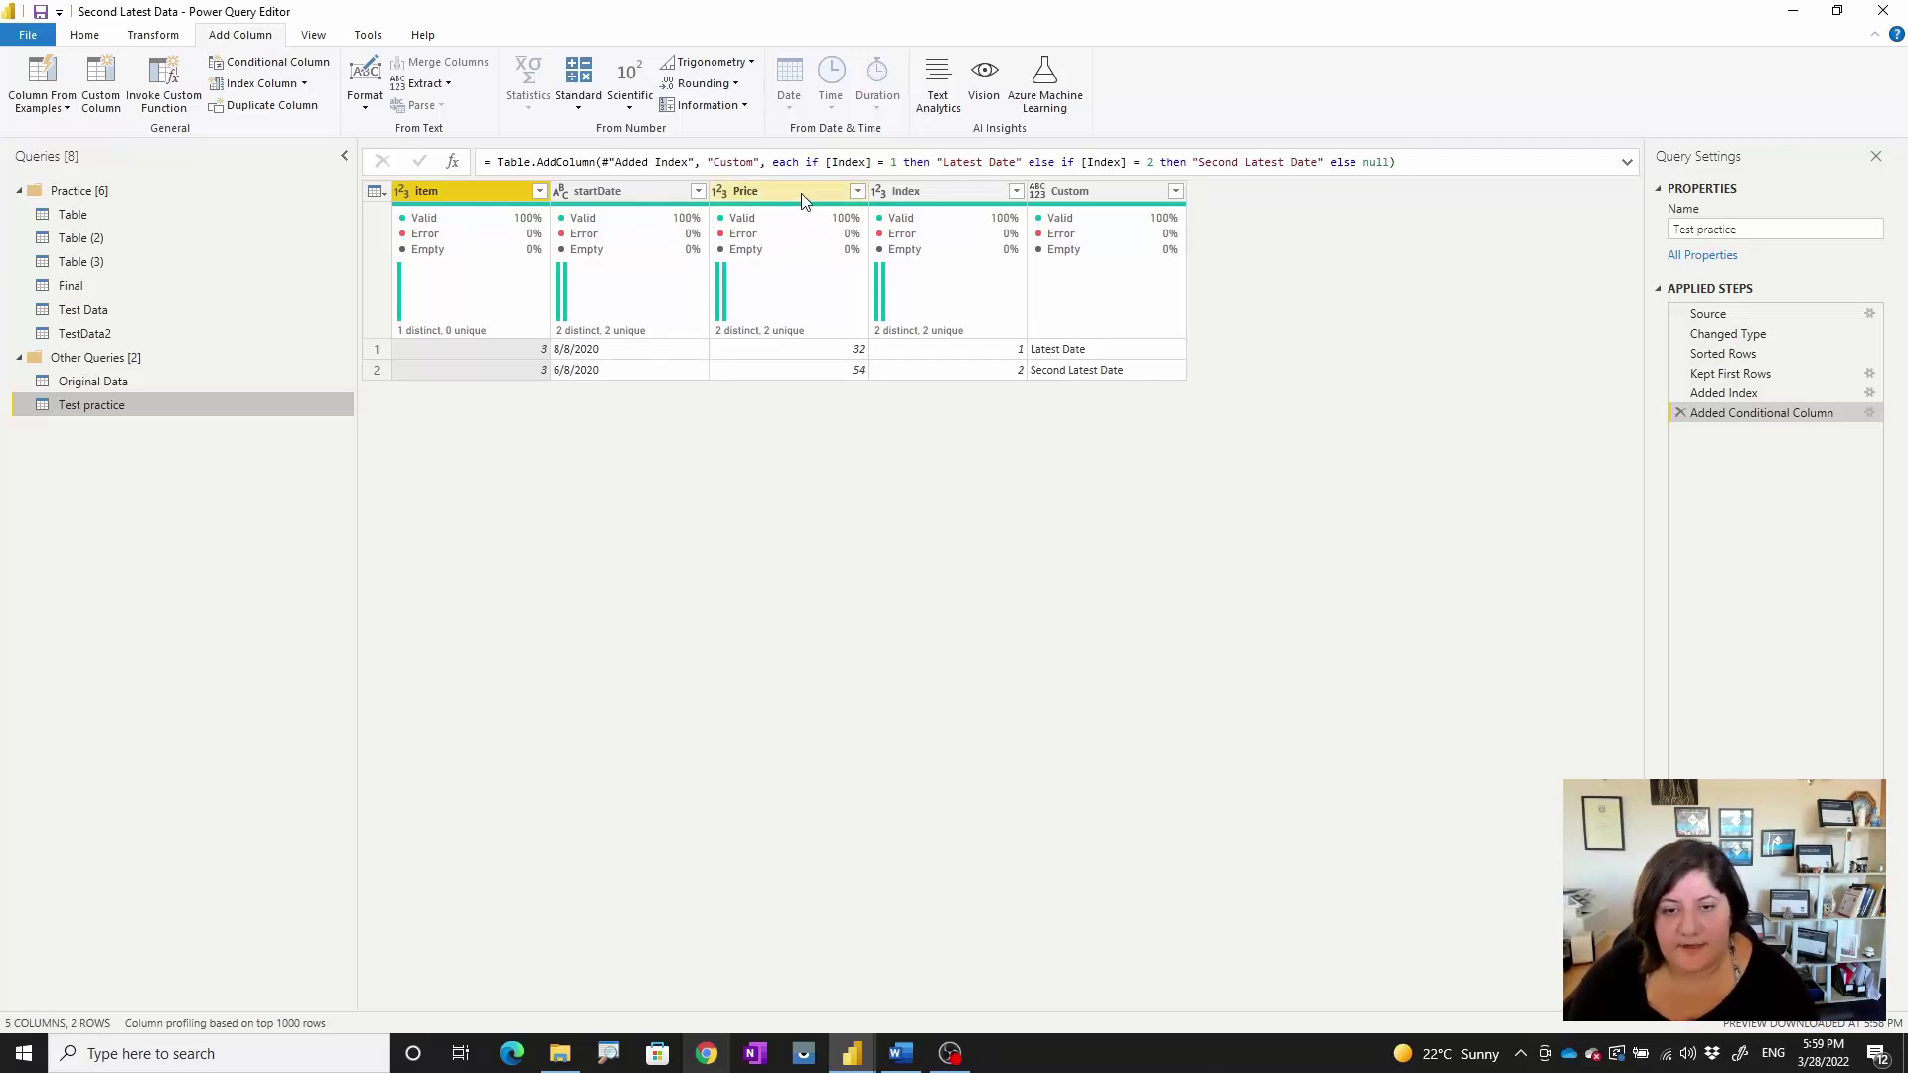
Step: Remove startDate and Index from Test practice and select the removal formula for reuse
left_click(952, 191)
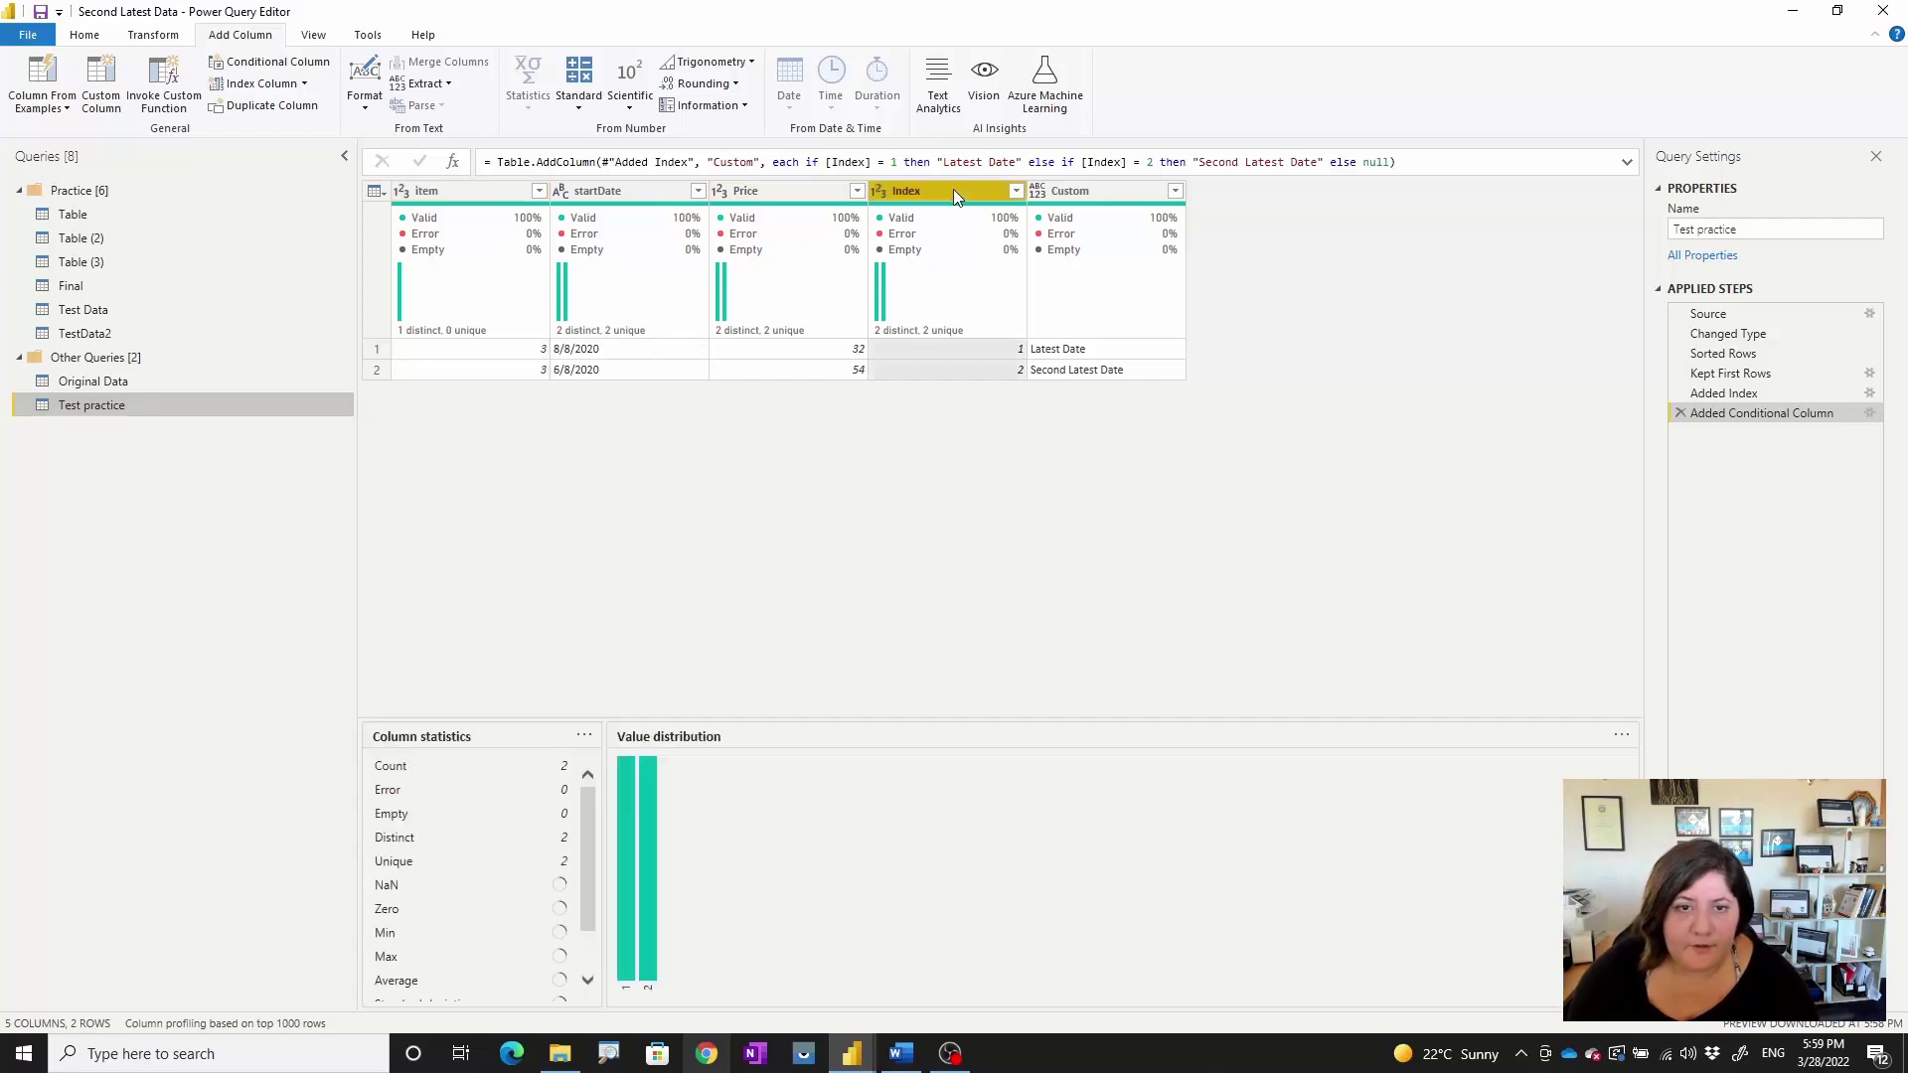
left_click(629, 190)
right_click(629, 191)
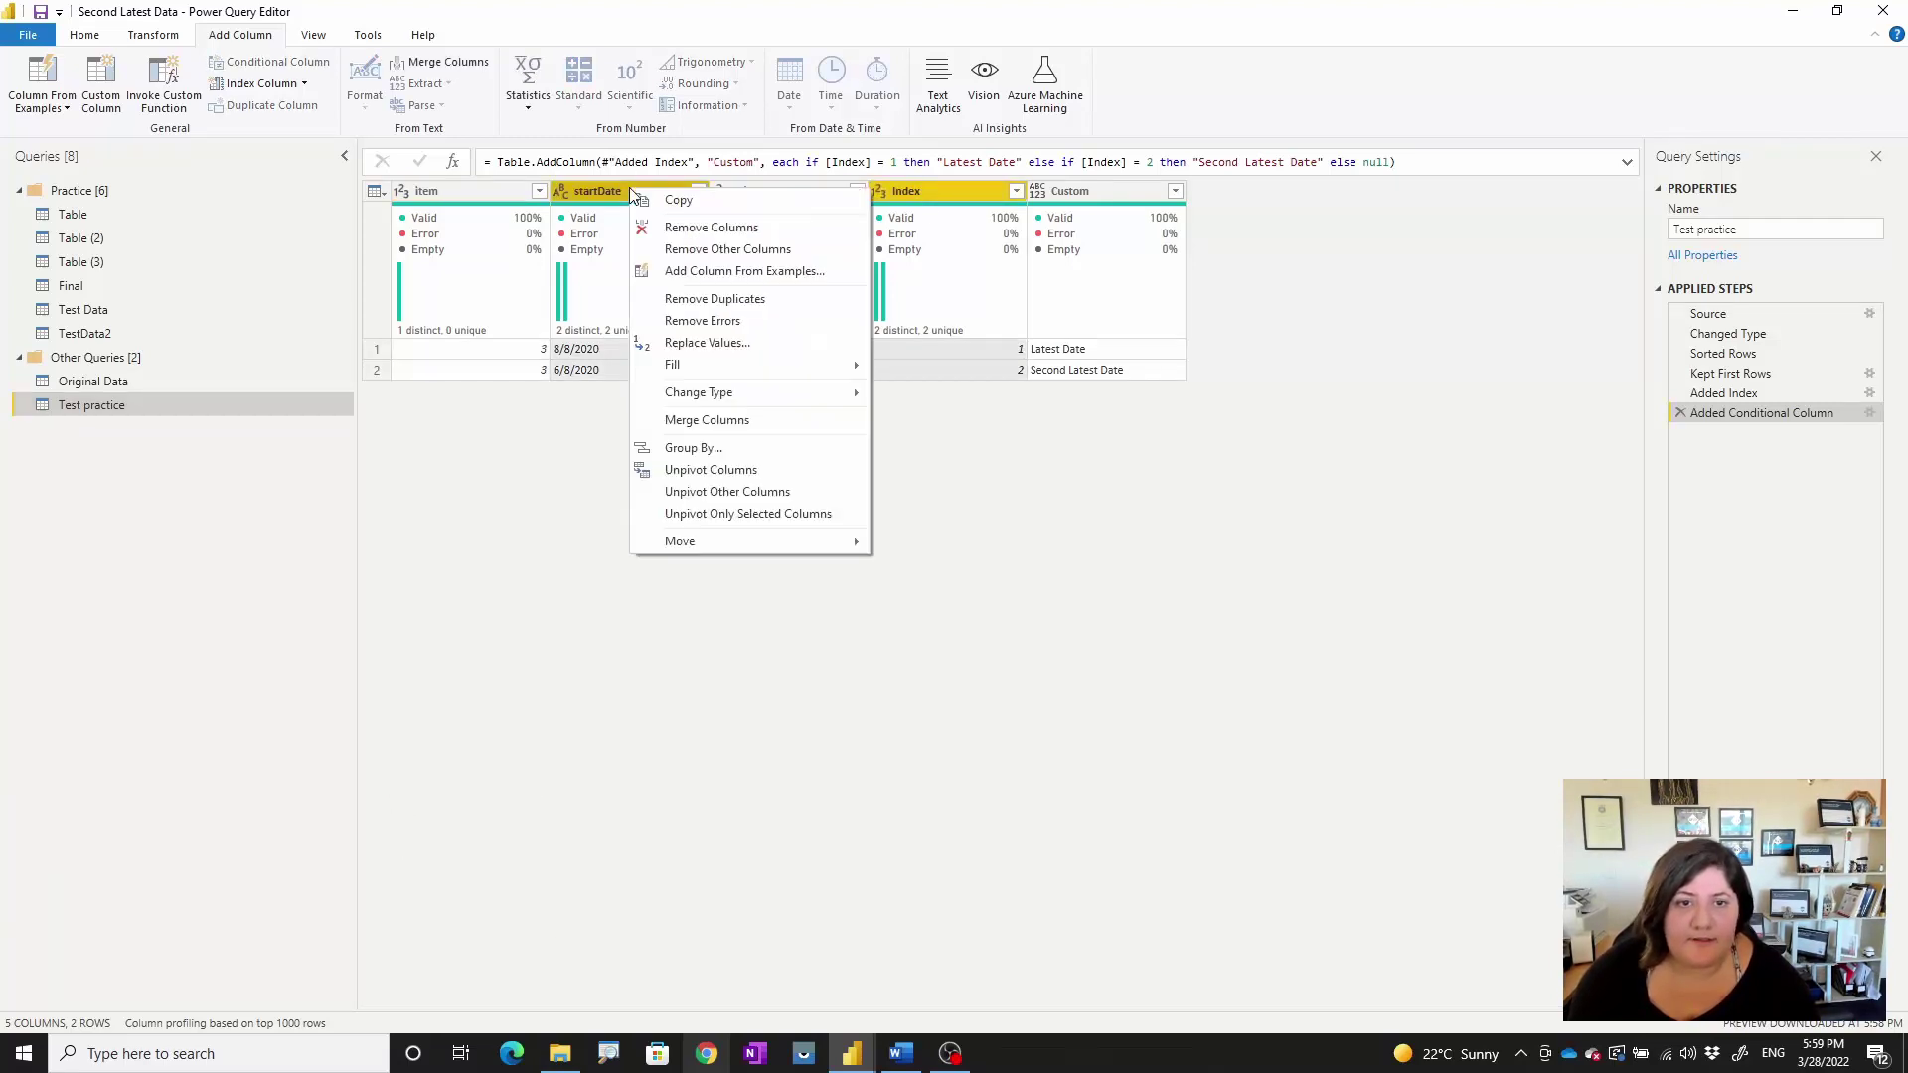
left_click(711, 227)
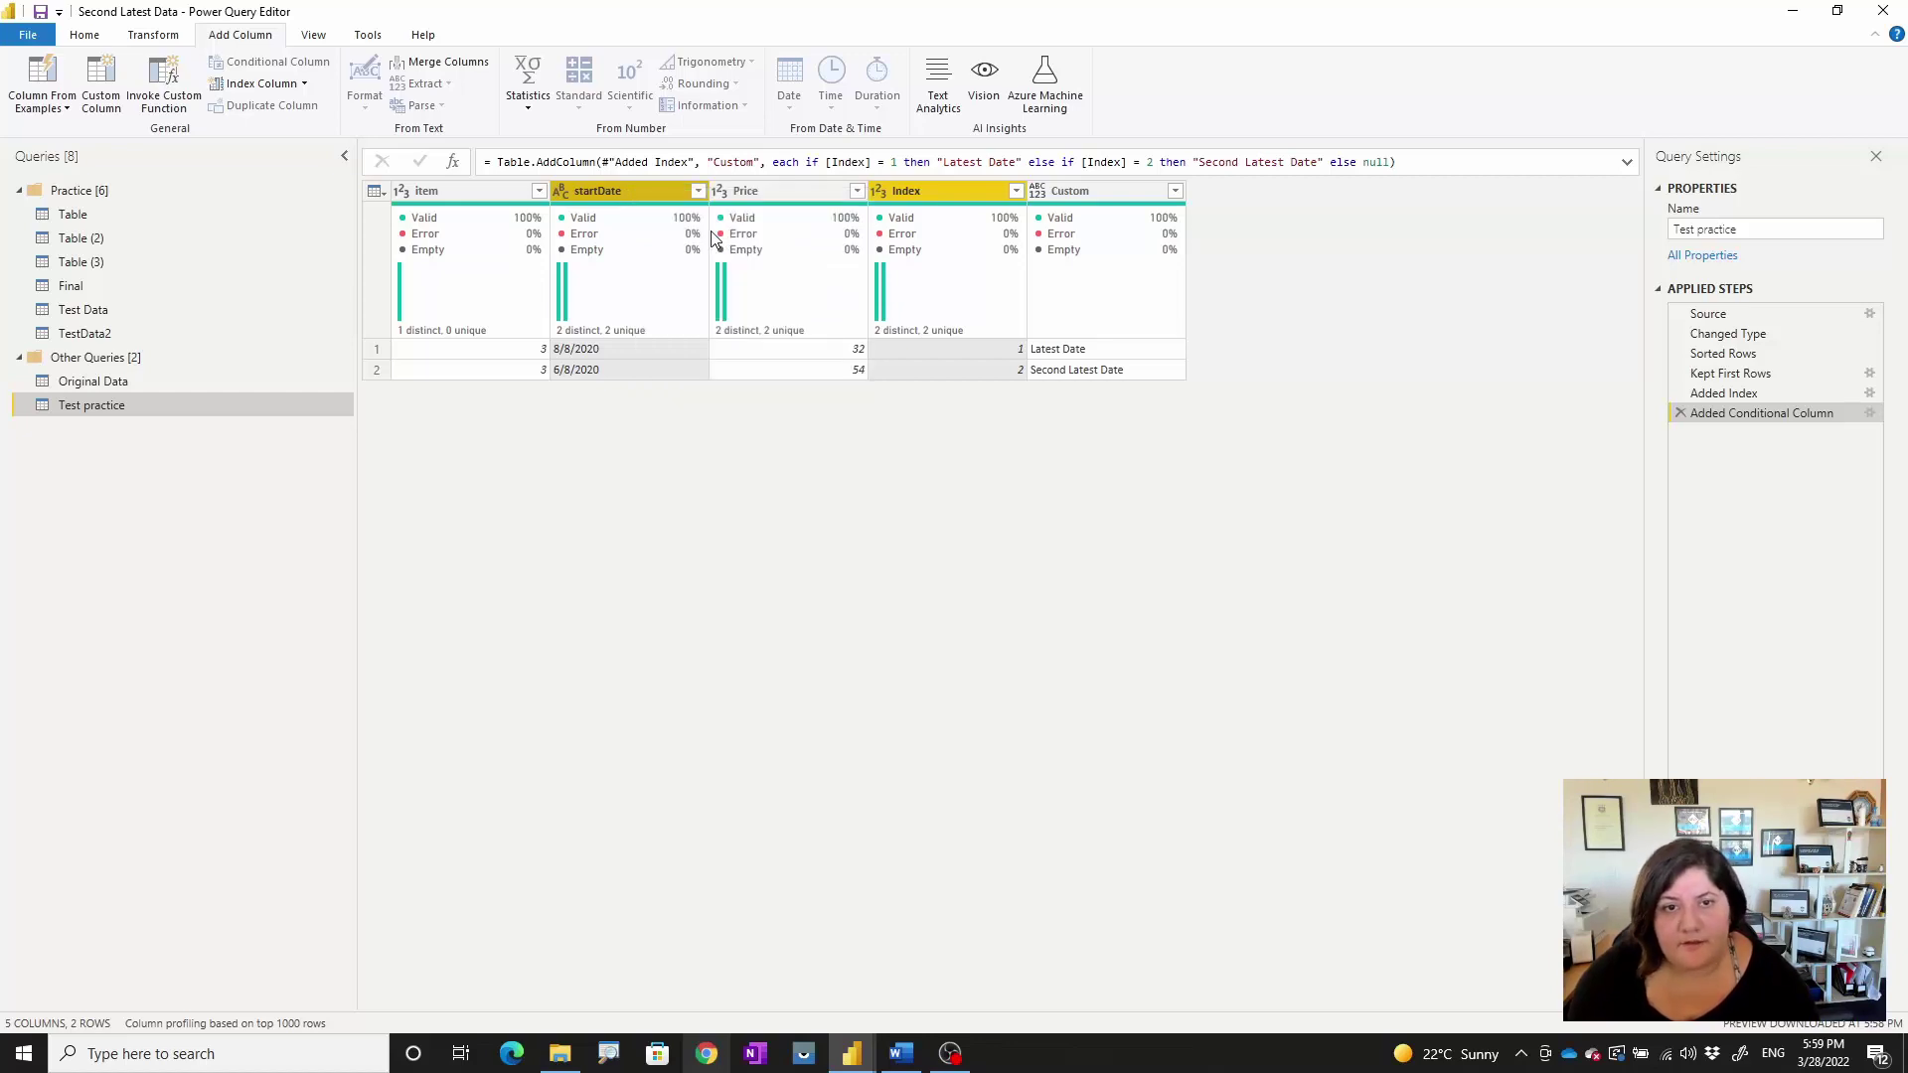
left_click(761, 160)
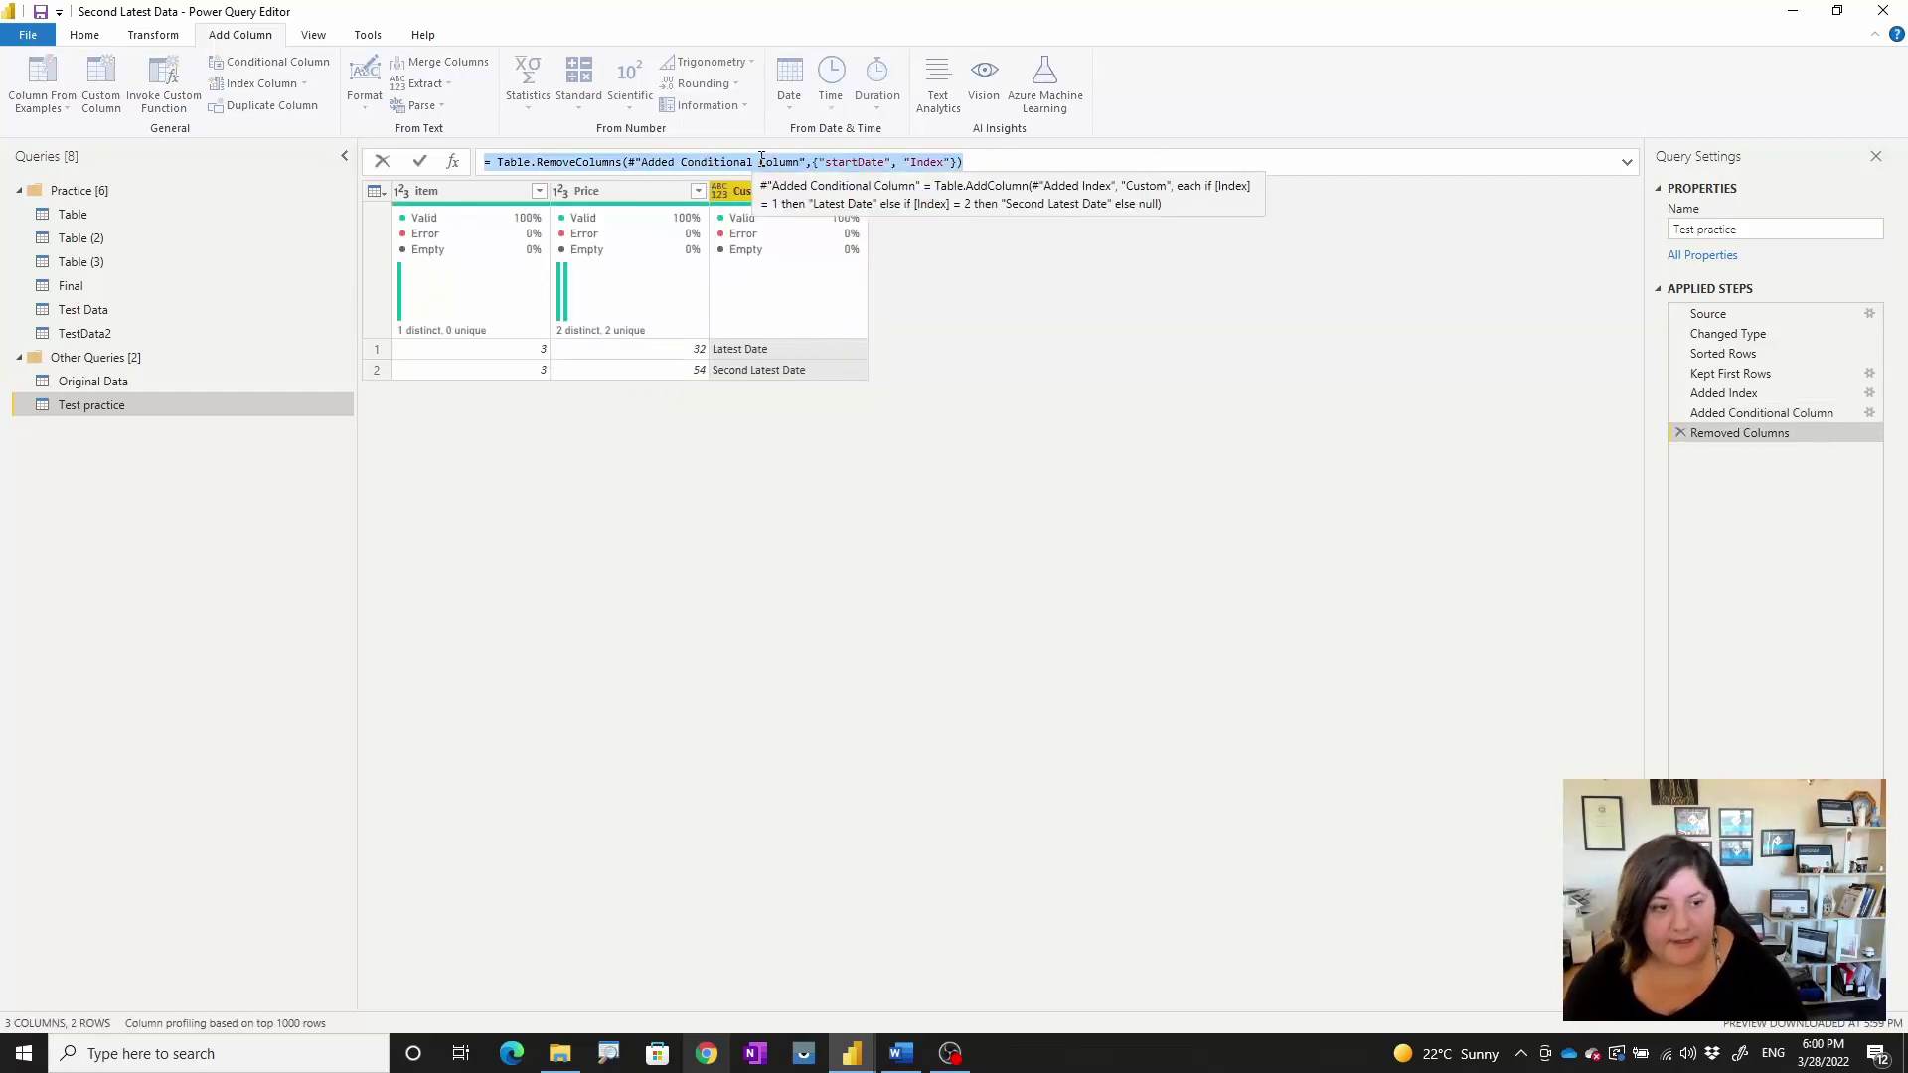
left_click(117, 380)
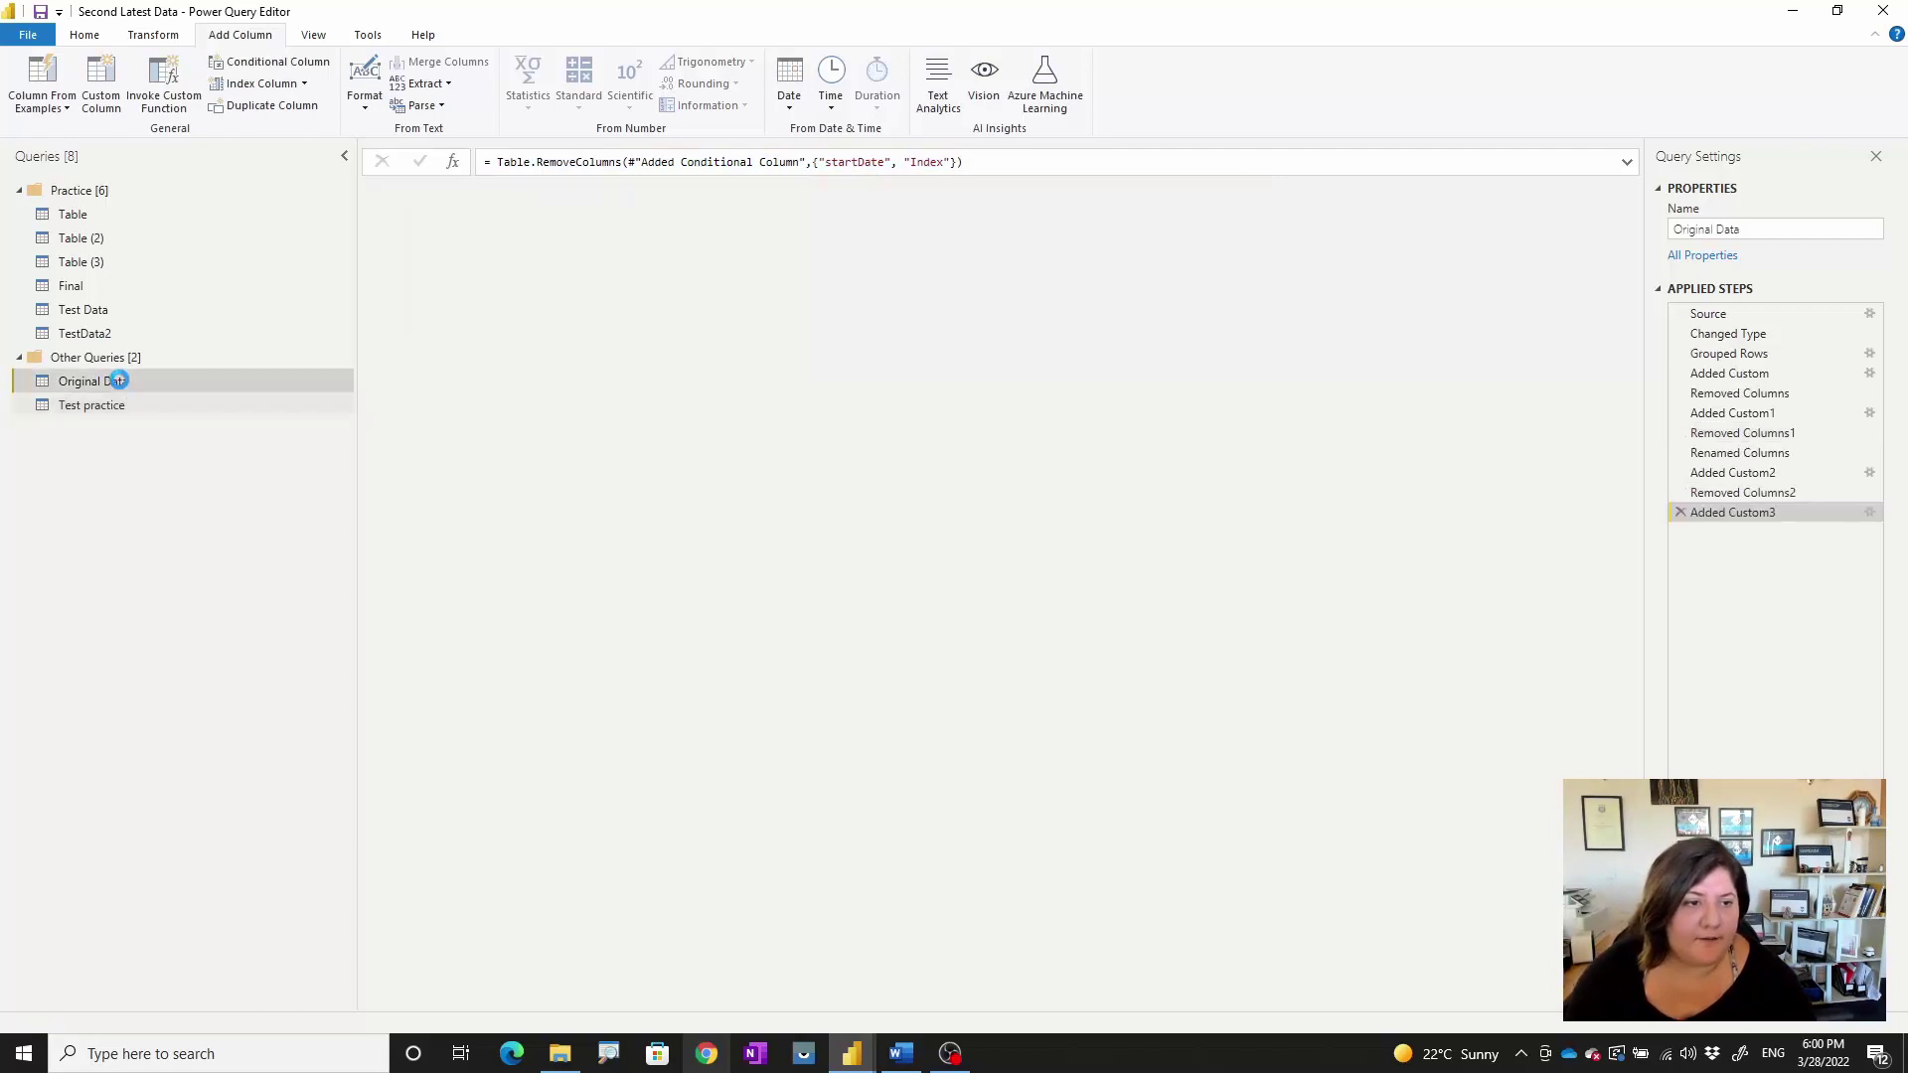
Step: Delete the Custom.1 column, keeping the labelled Custom tables
left_click(101, 103)
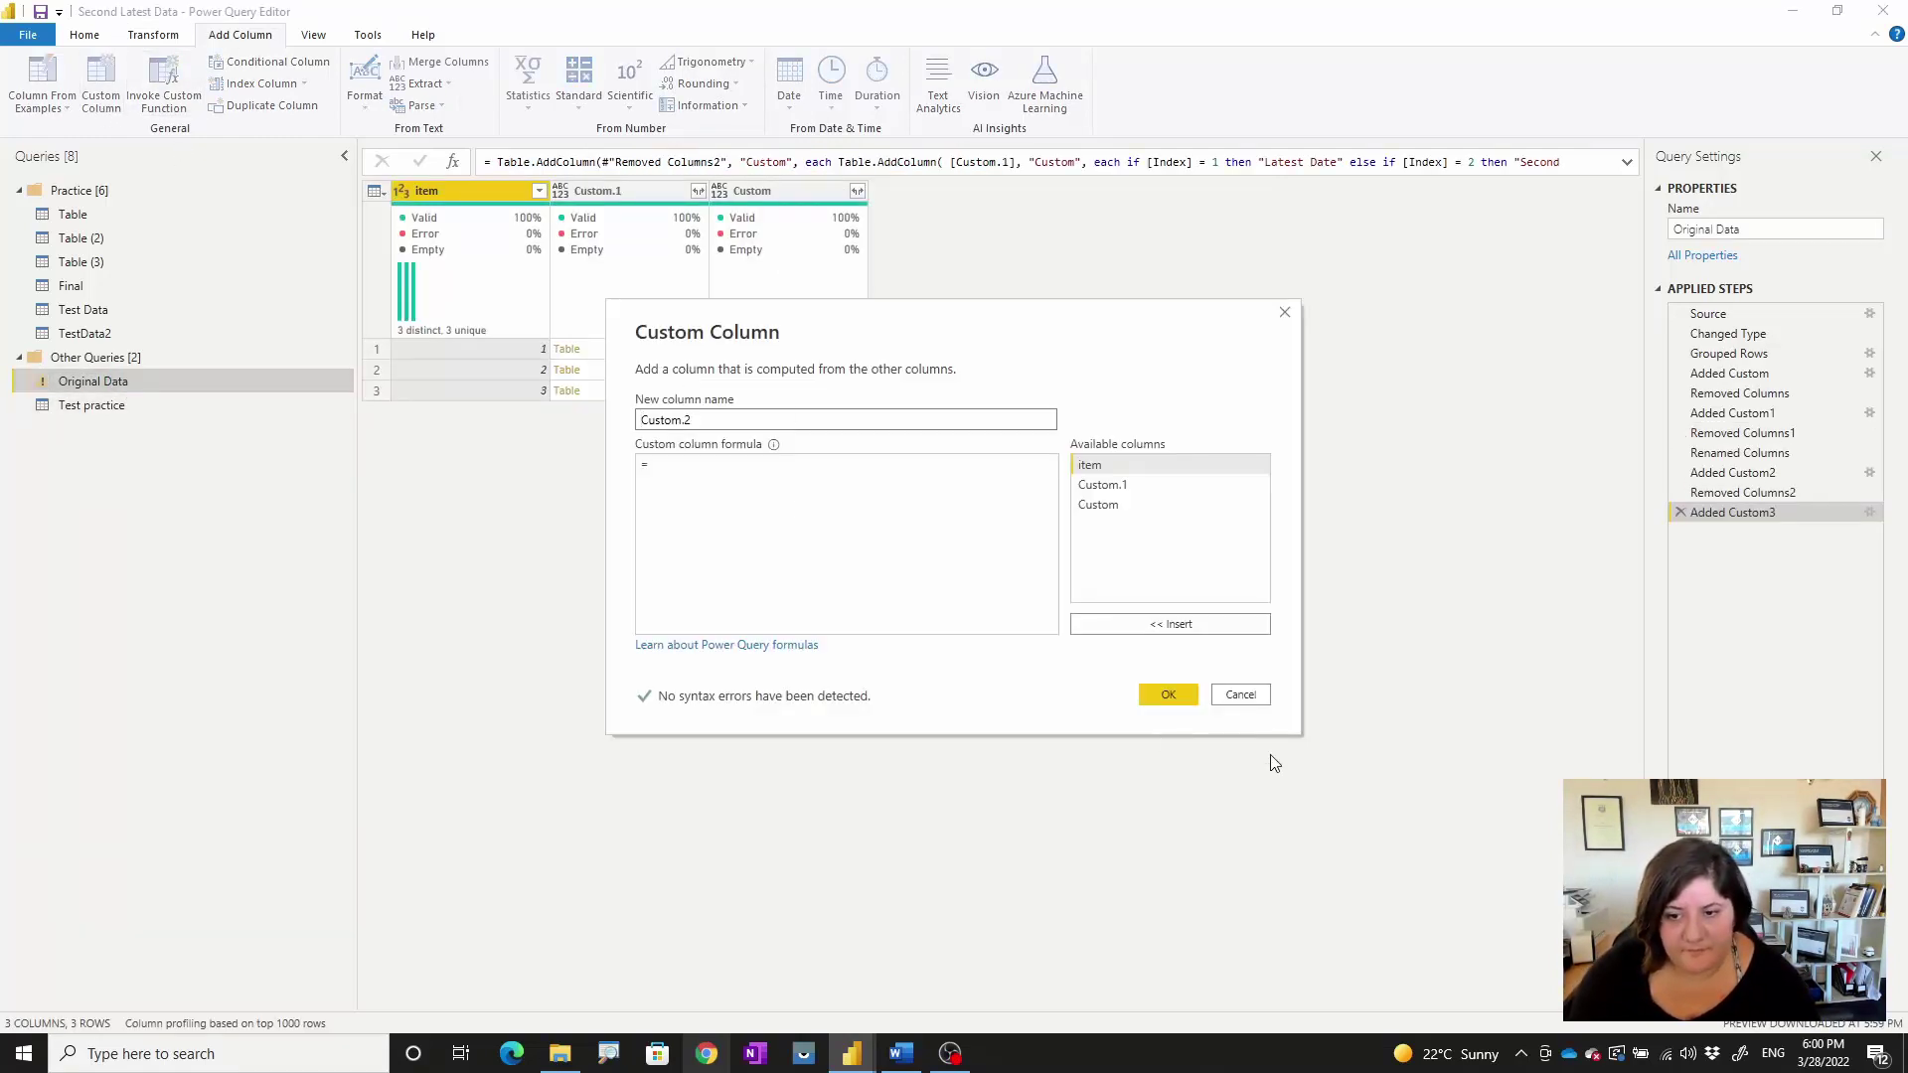
left_click(1256, 701)
right_click(651, 199)
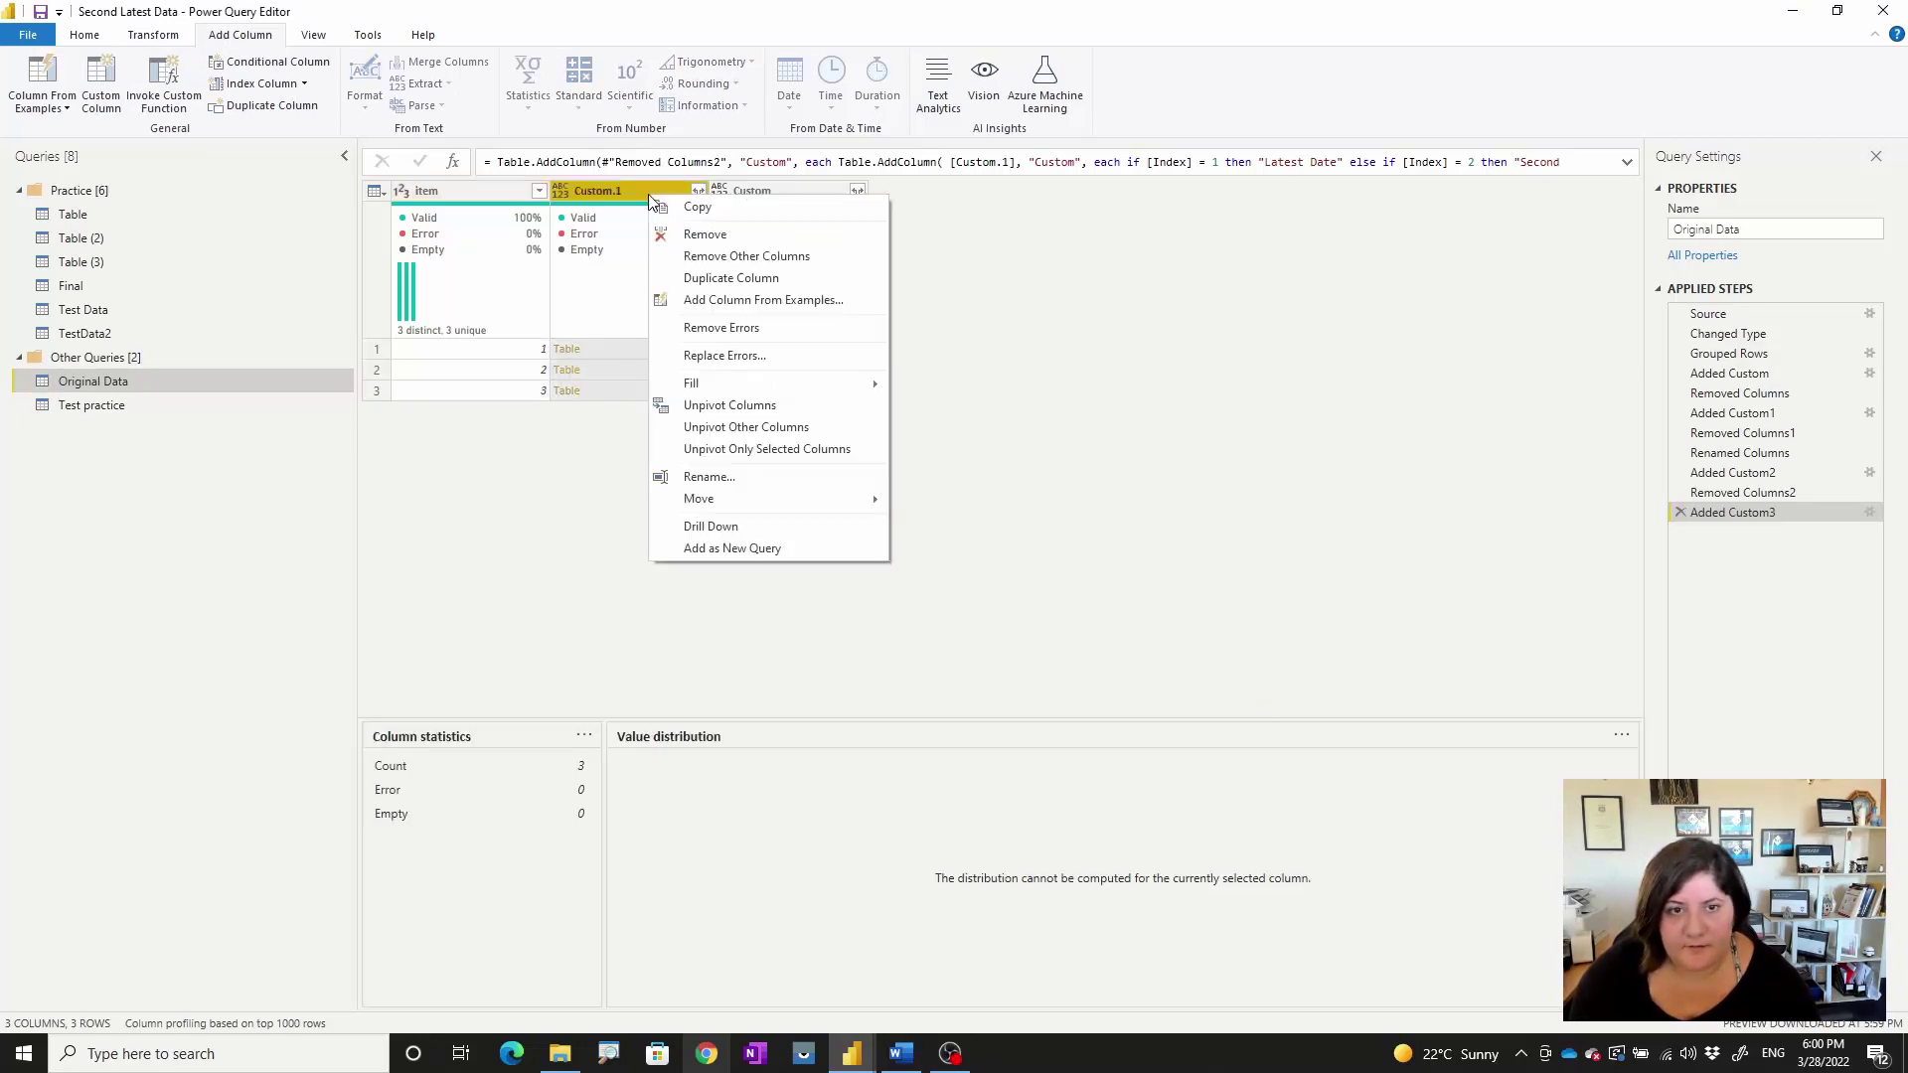
left_click(691, 238)
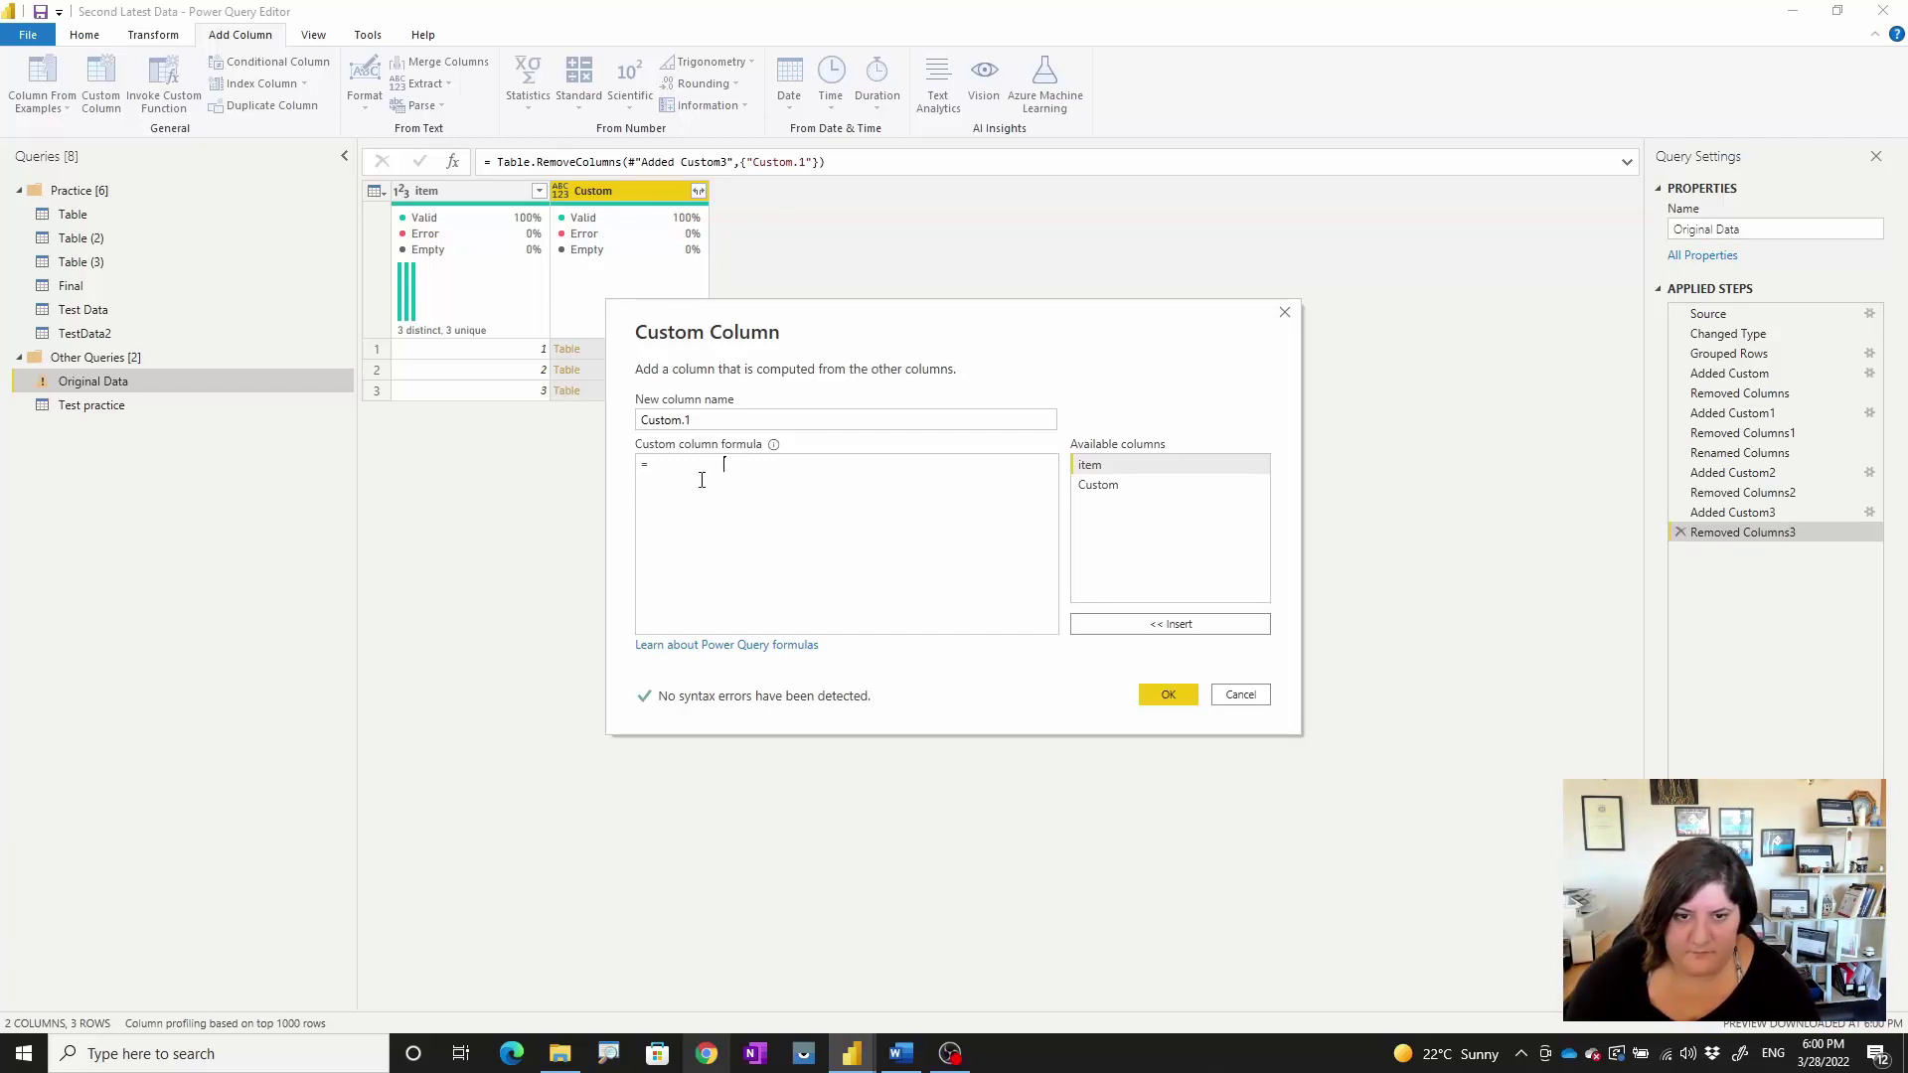
Step: Add Custom.1 as Table.RemoveColumns([Custom], {"startDate","Index"})
left_click(1240, 695)
left_click(1038, 557)
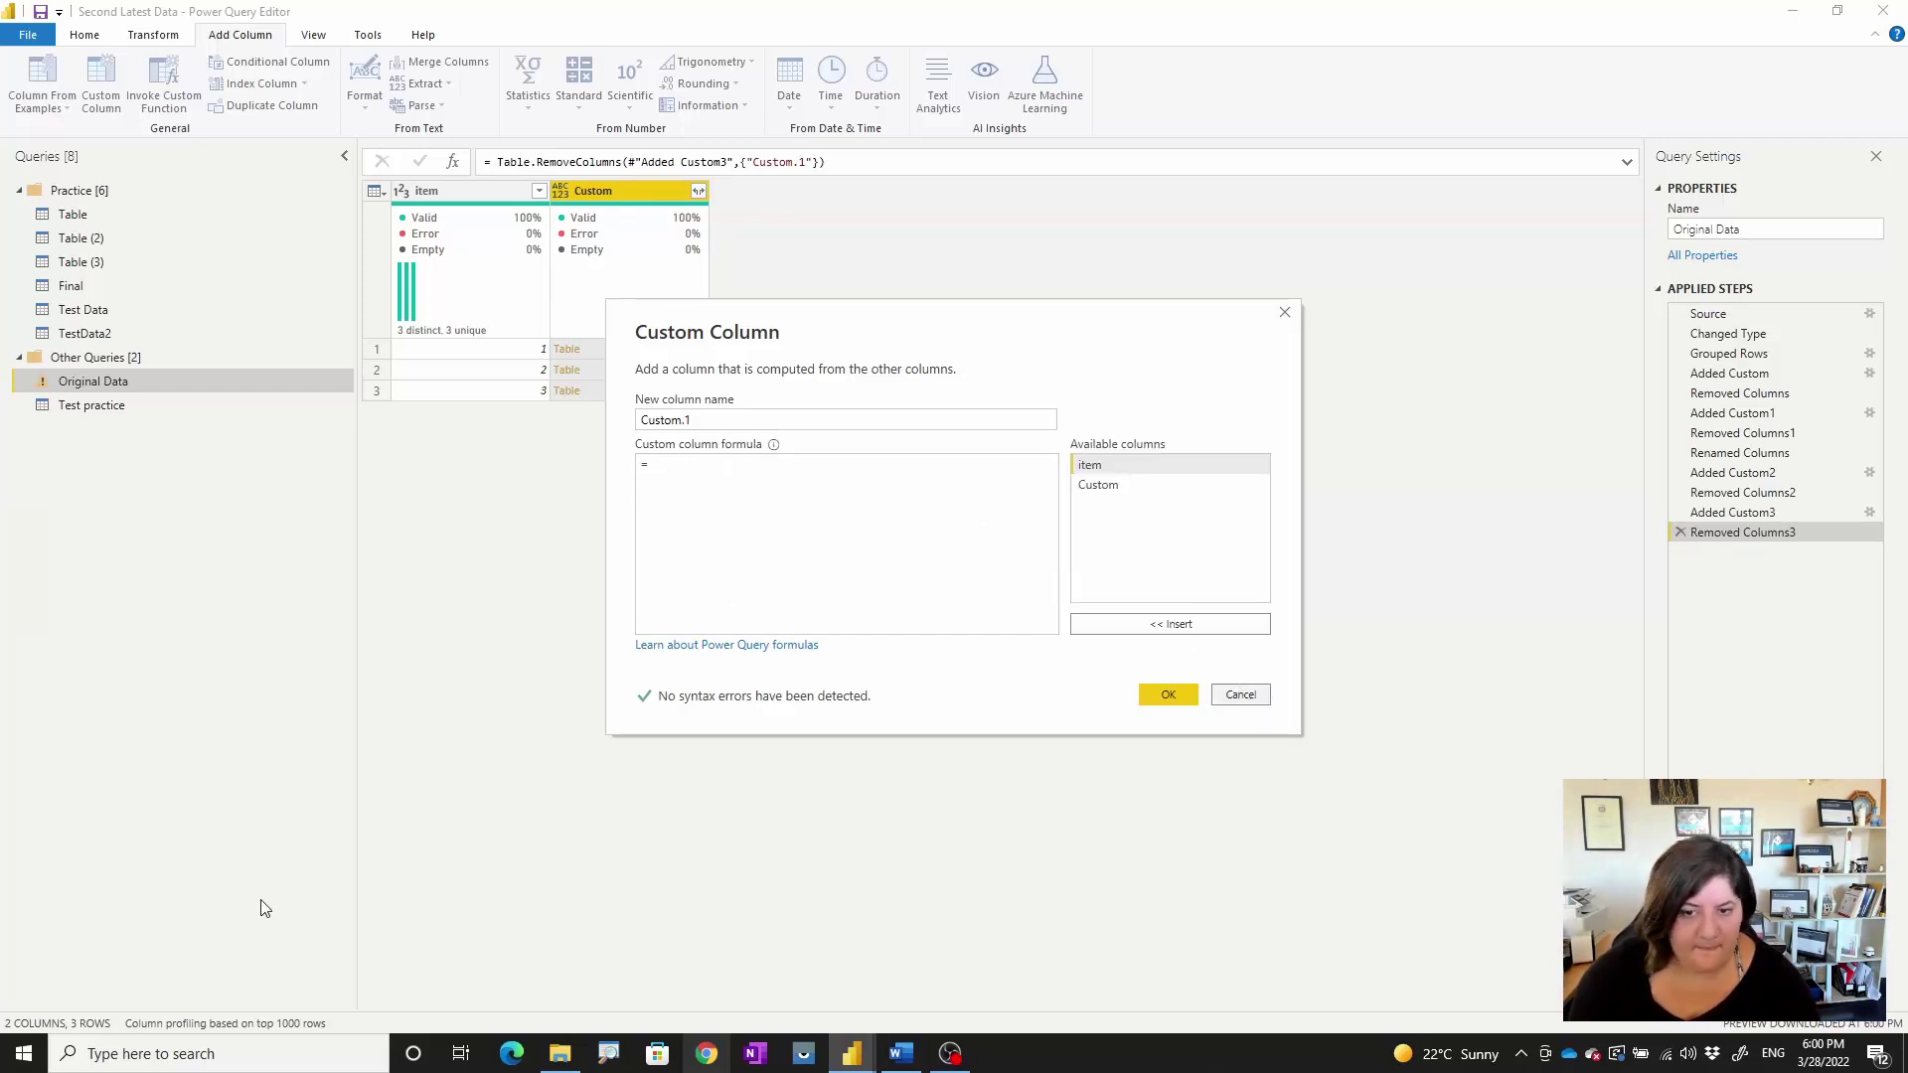
type("= Table.RemoveColumns(#\"Added Conditional Column\", {\"startDate\", \"Index\"})")
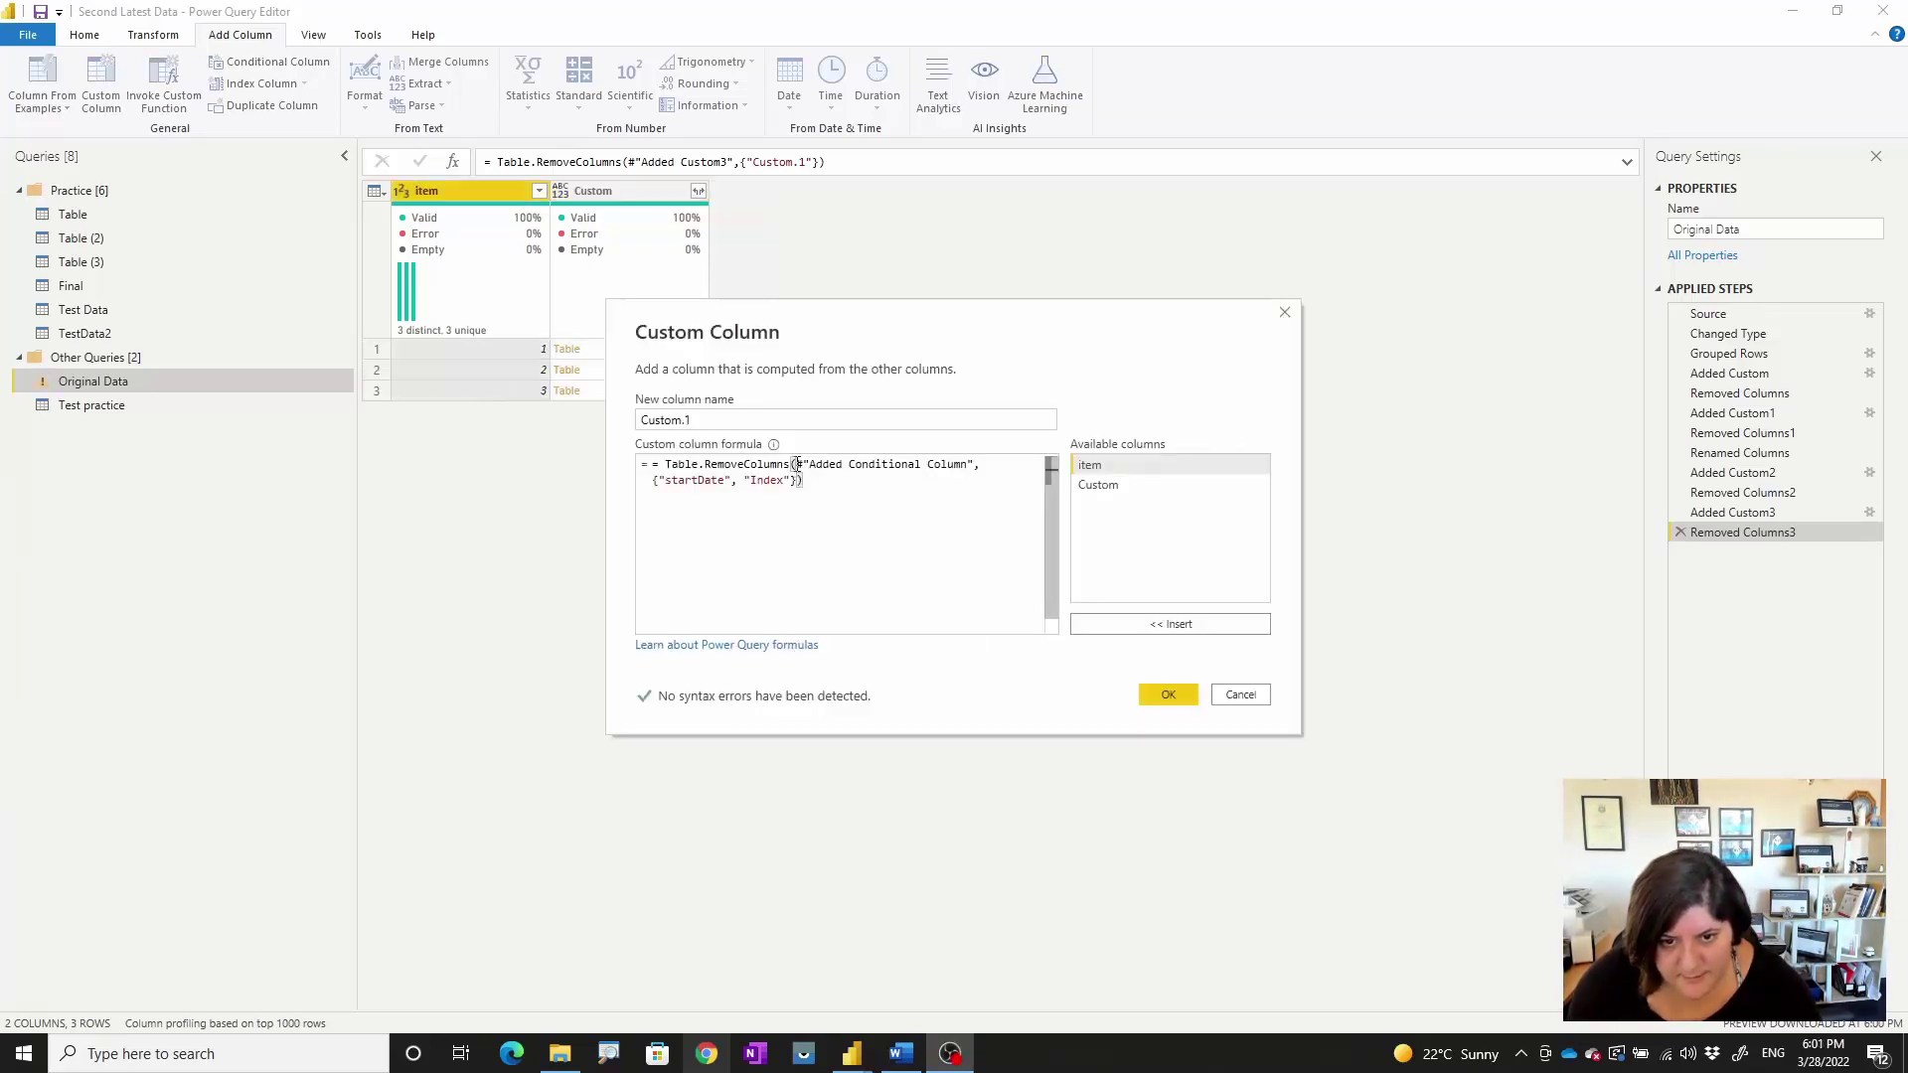
left_click_drag(796, 464, 975, 474)
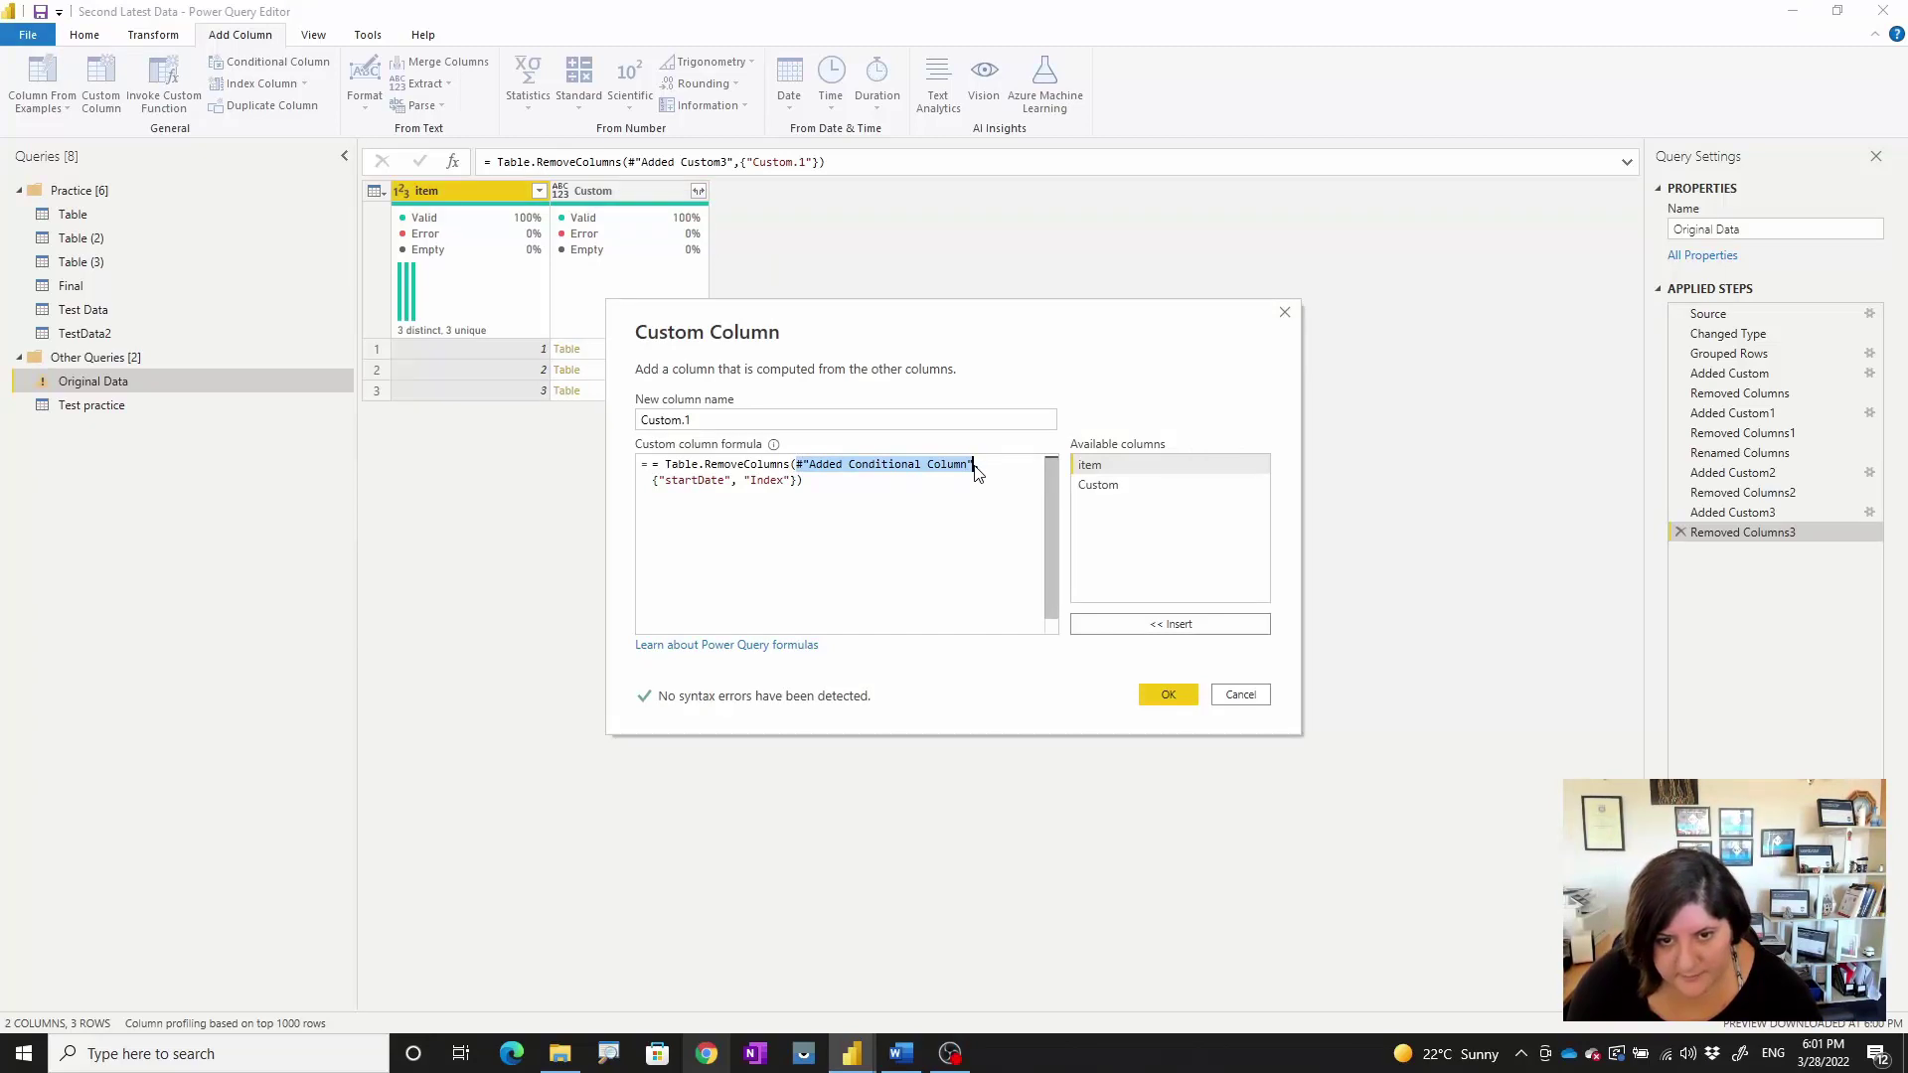
double_click(1098, 485)
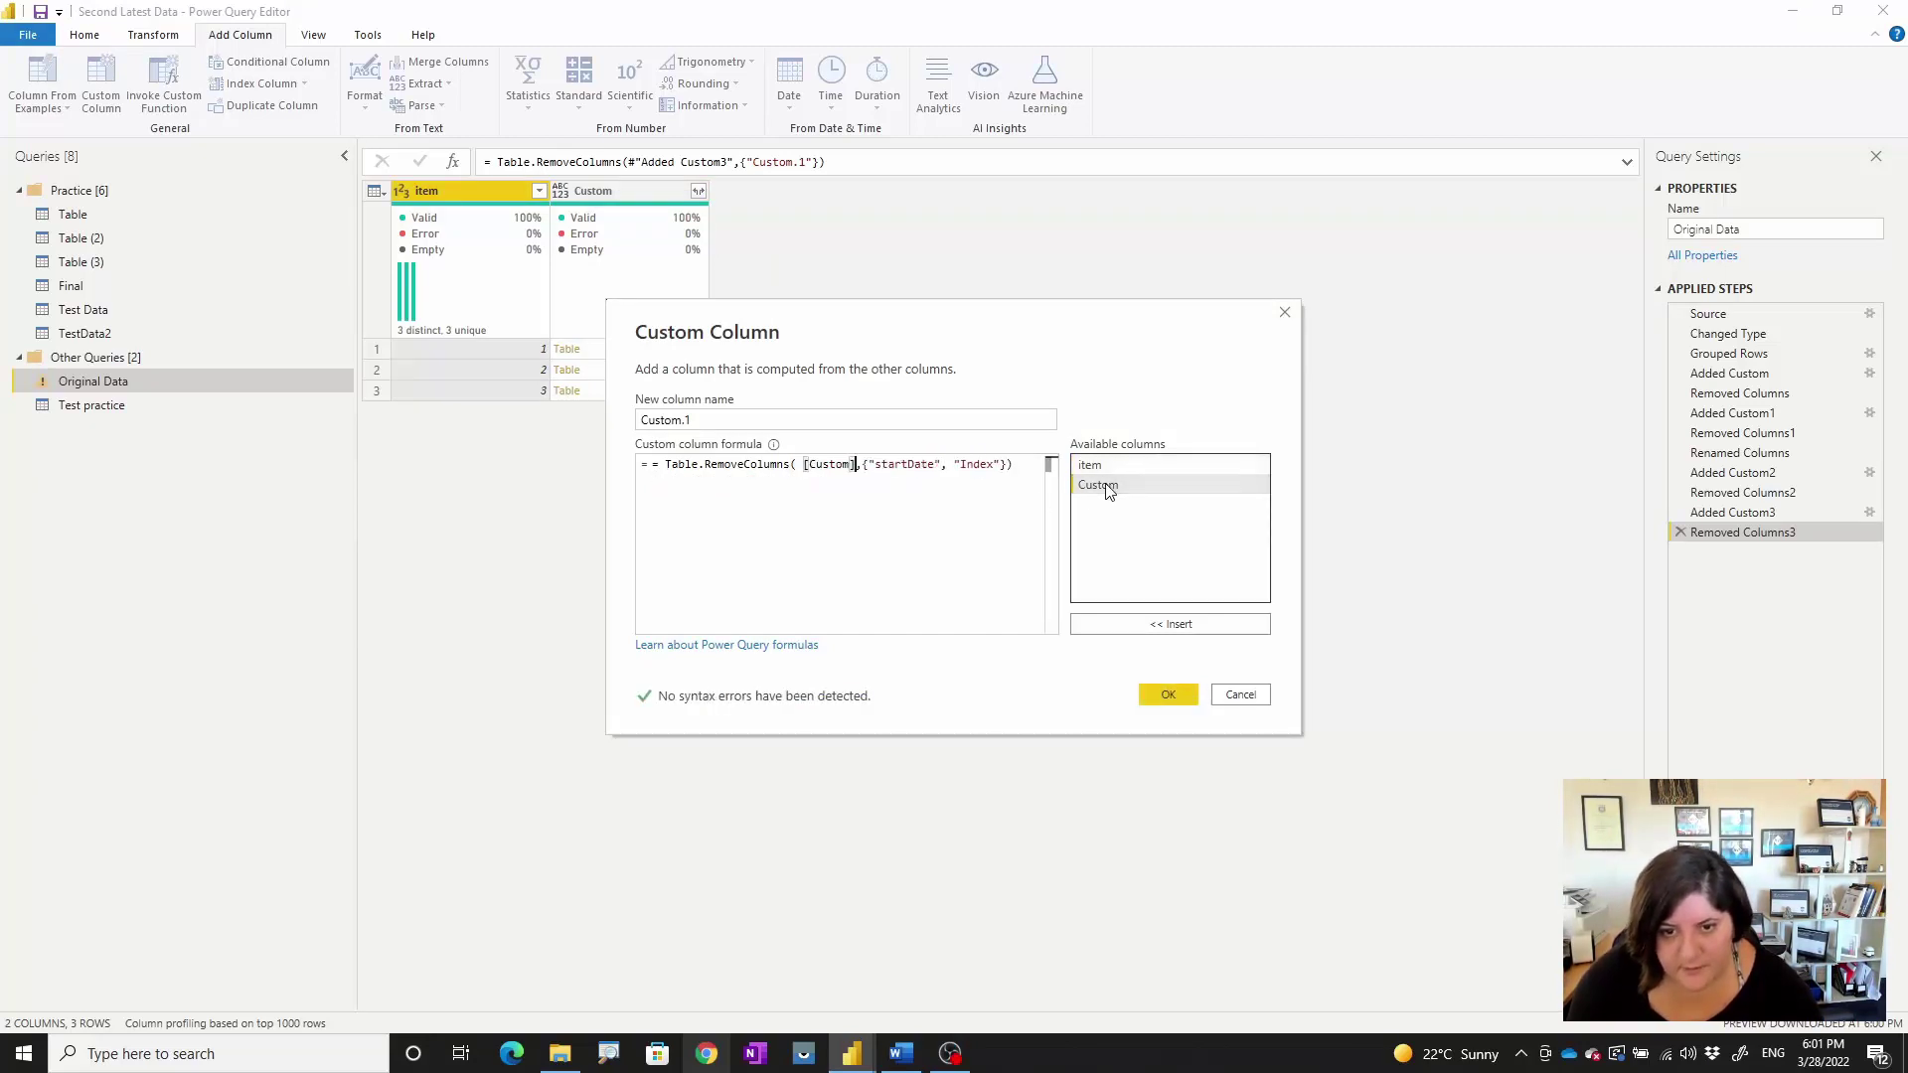
left_click(1169, 694)
Step: Remove the old Custom column and preview item 3's trimmed nested table
left_click(647, 188)
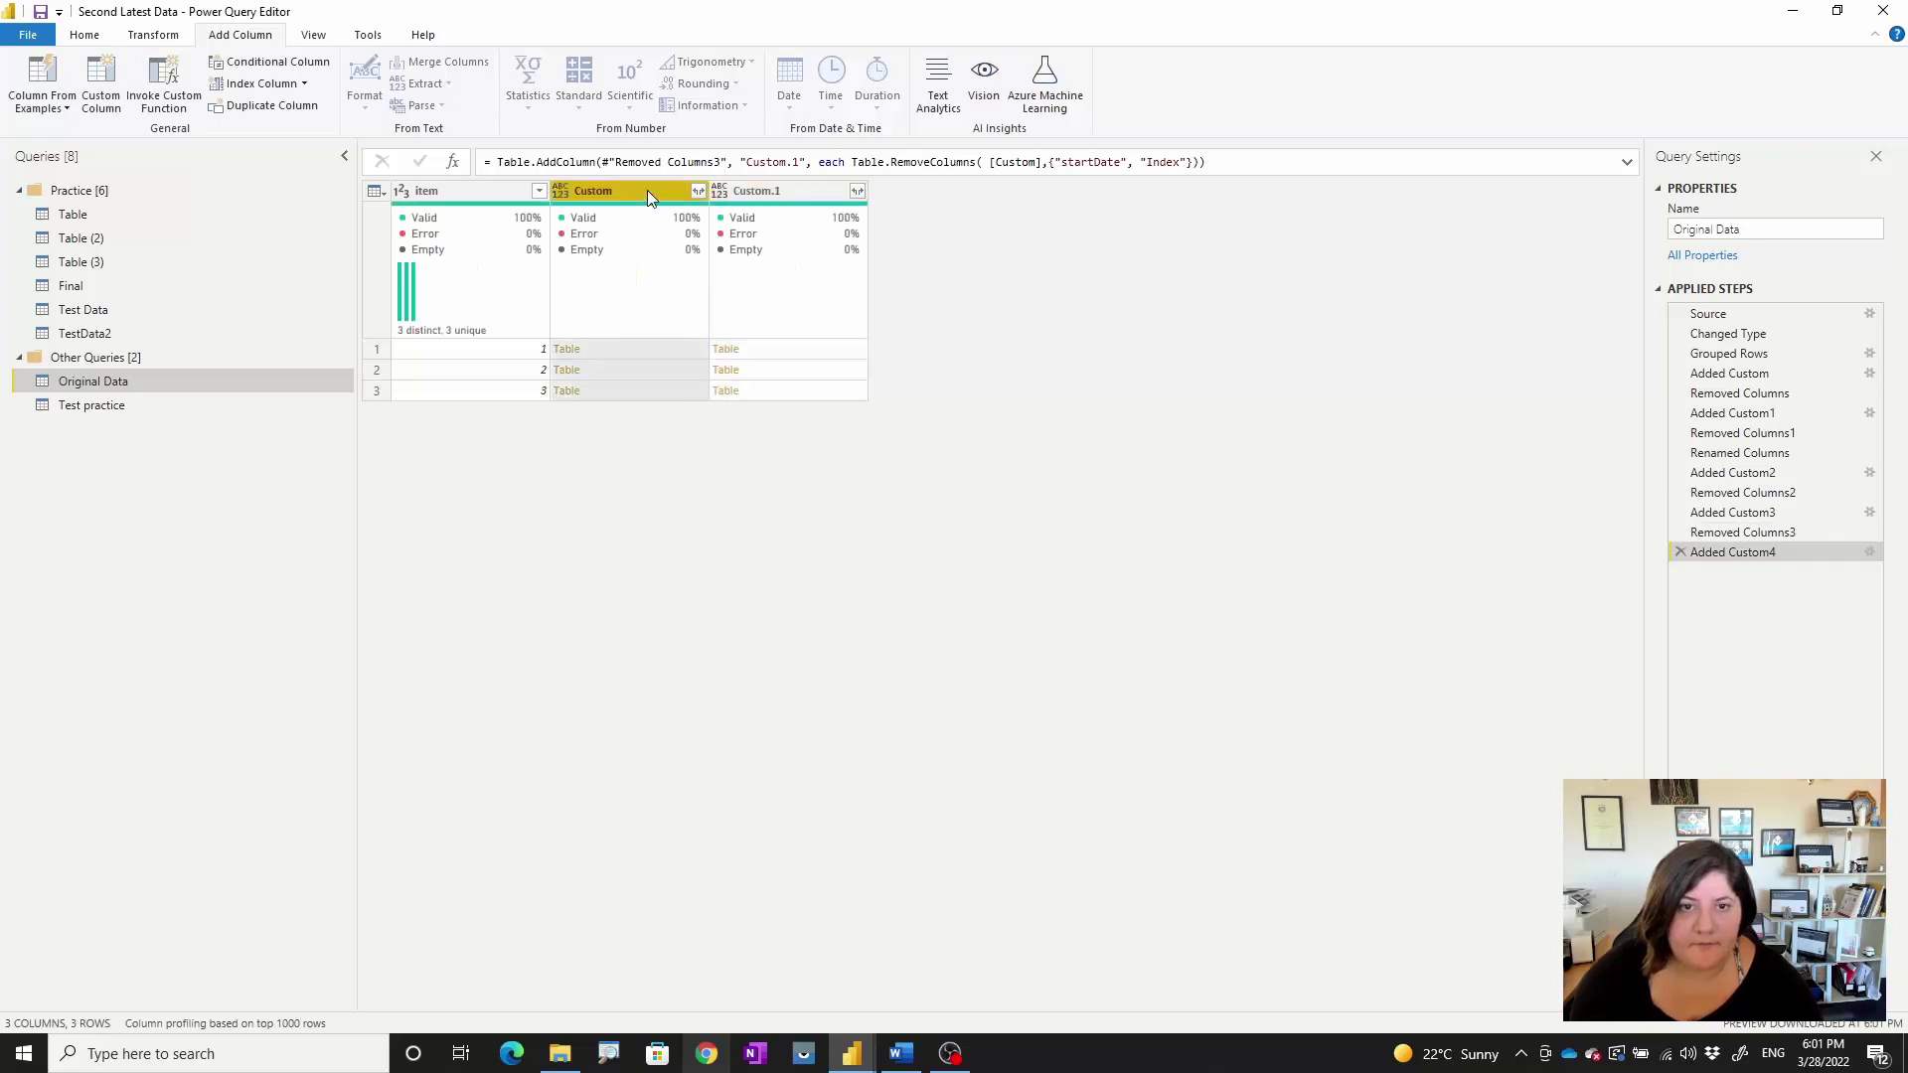
right_click(648, 190)
left_click(696, 230)
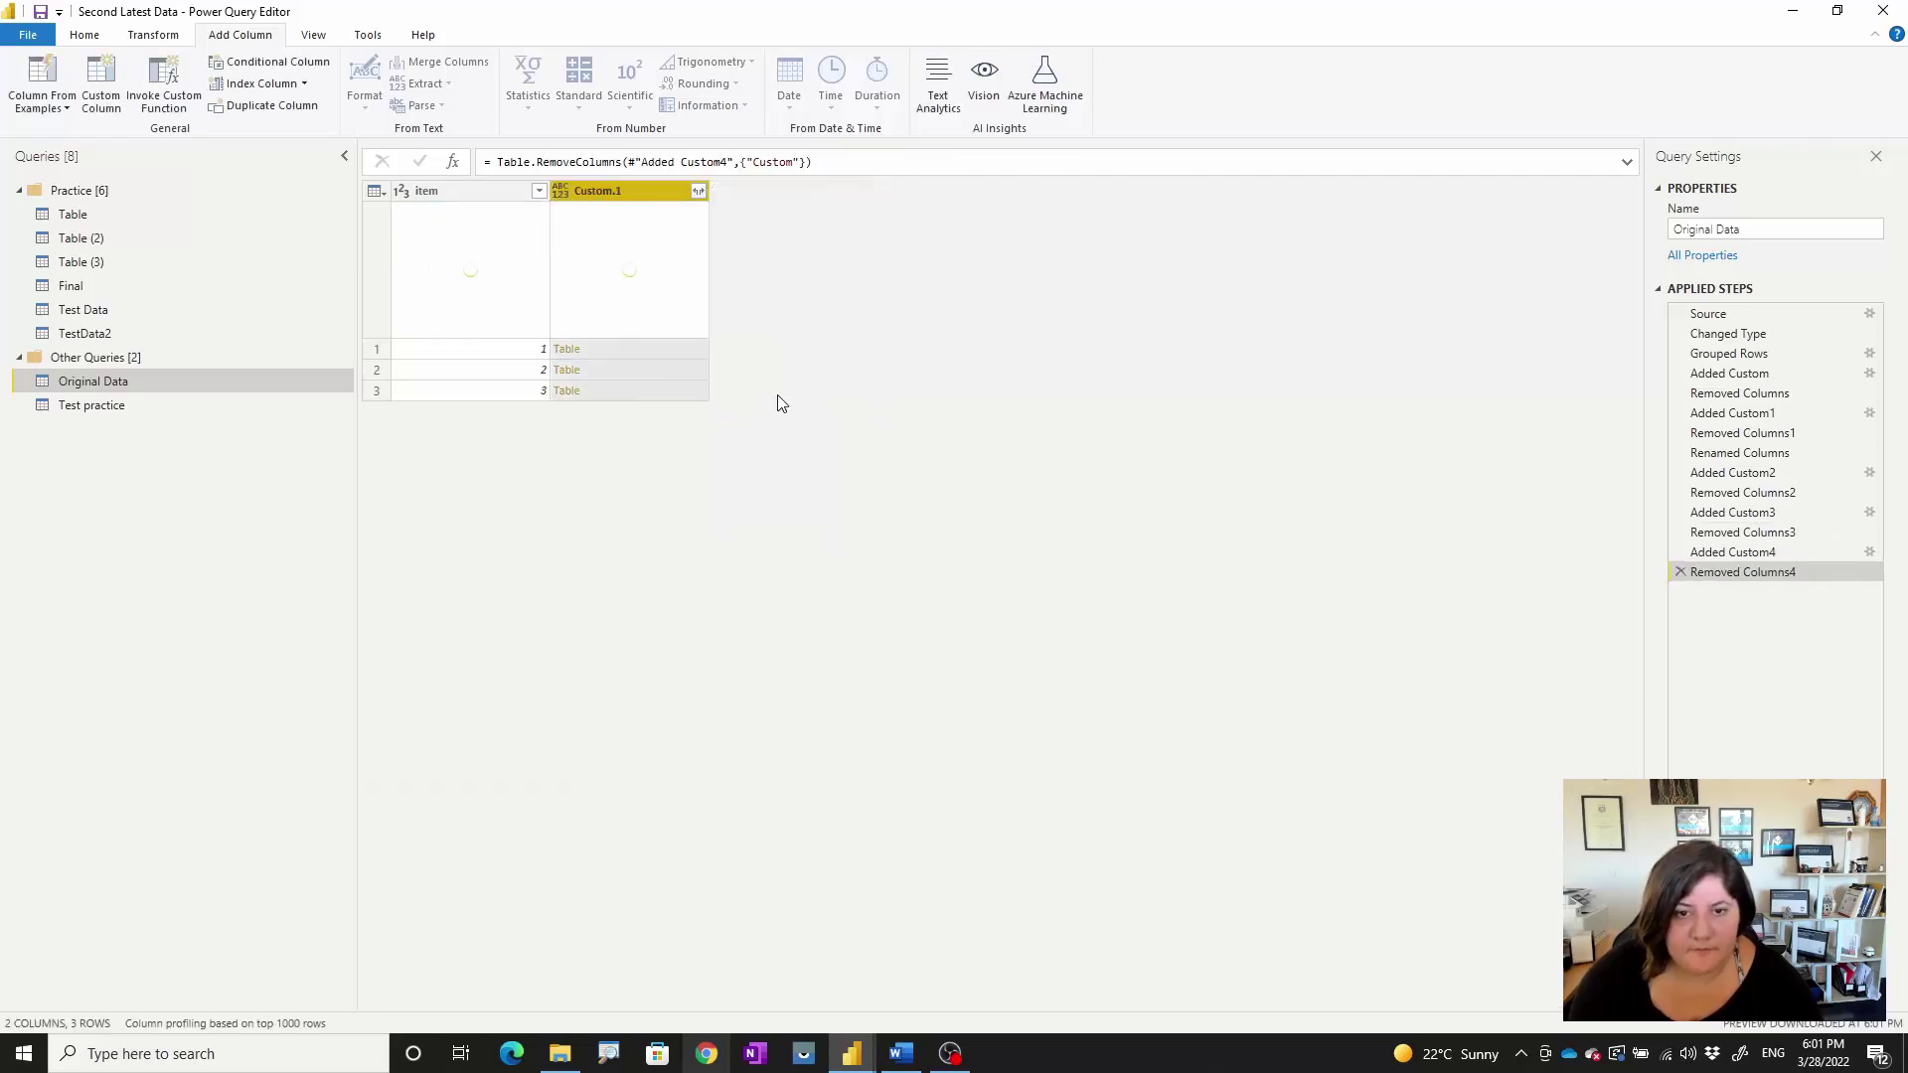
left_click(675, 391)
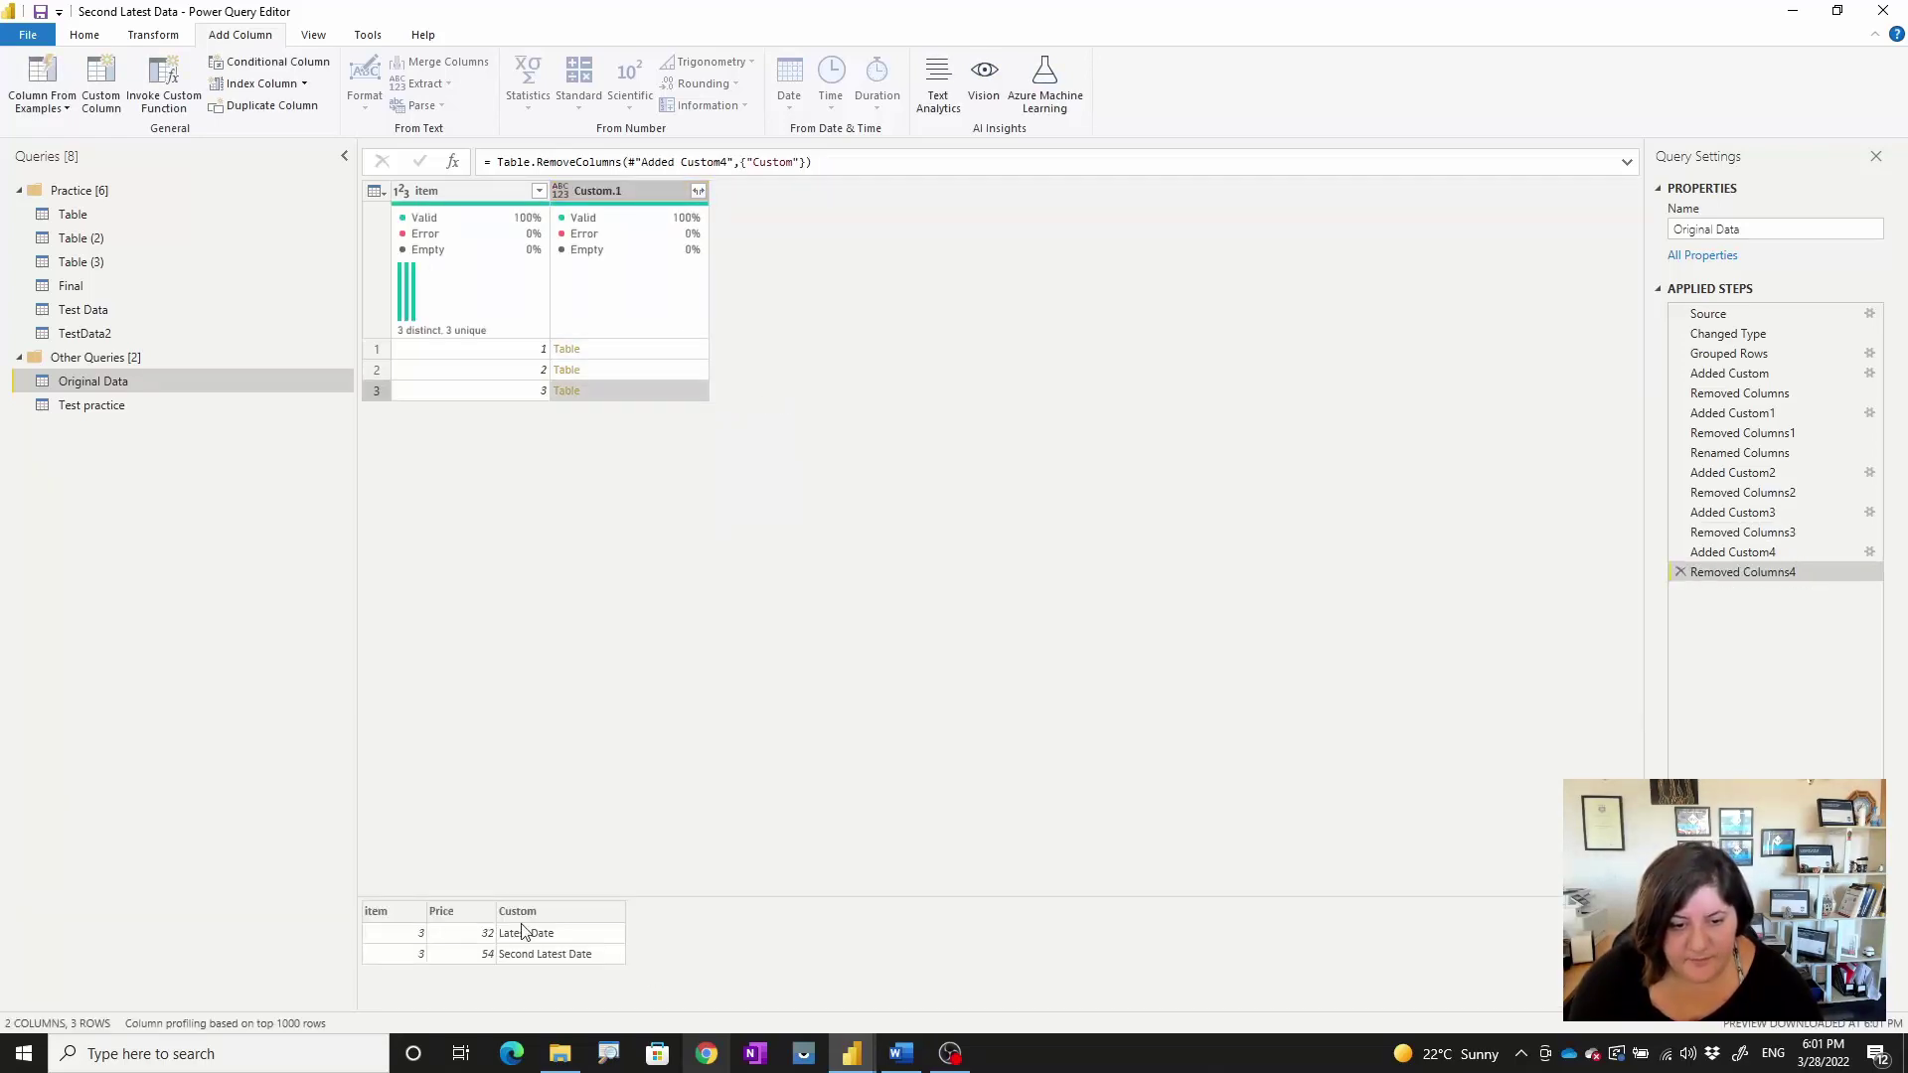
left_click(134, 407)
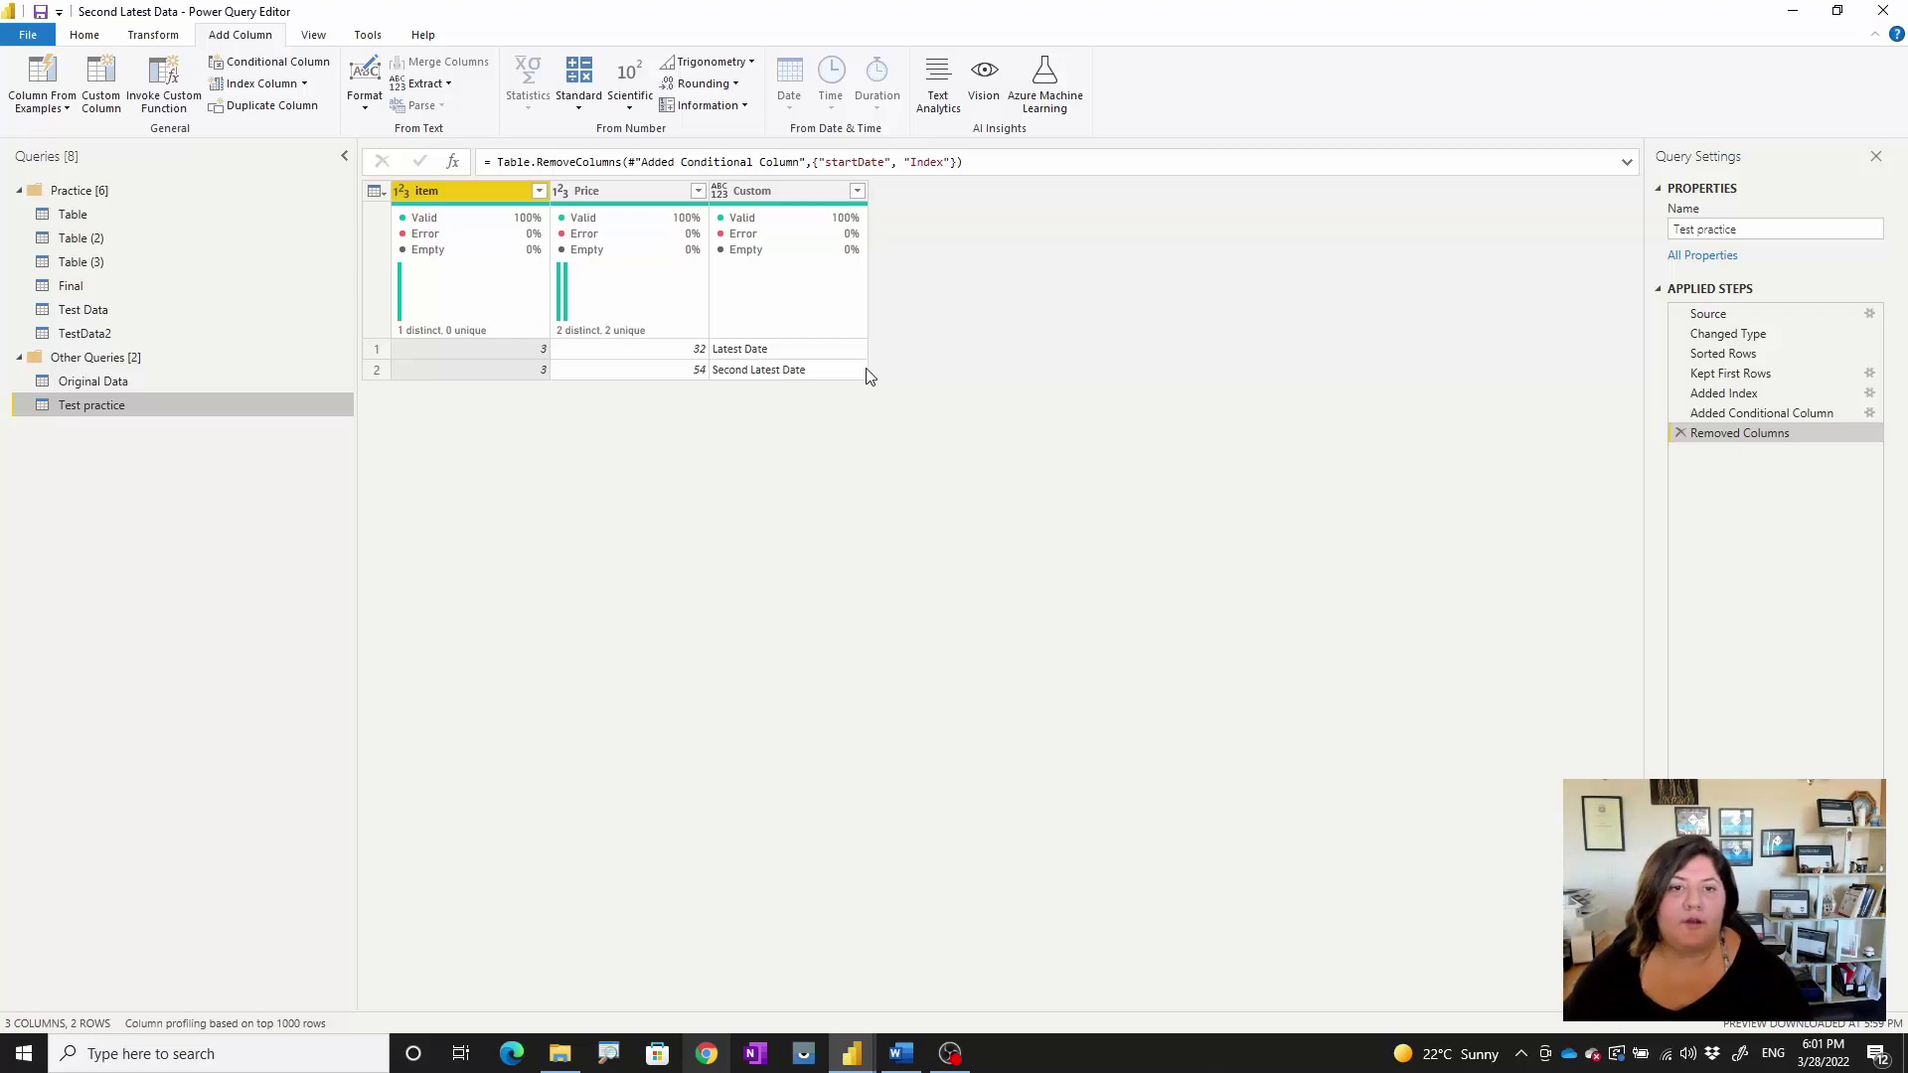
Step: Pivot Test practice's Custom column using Price as the values column
left_click(778, 193)
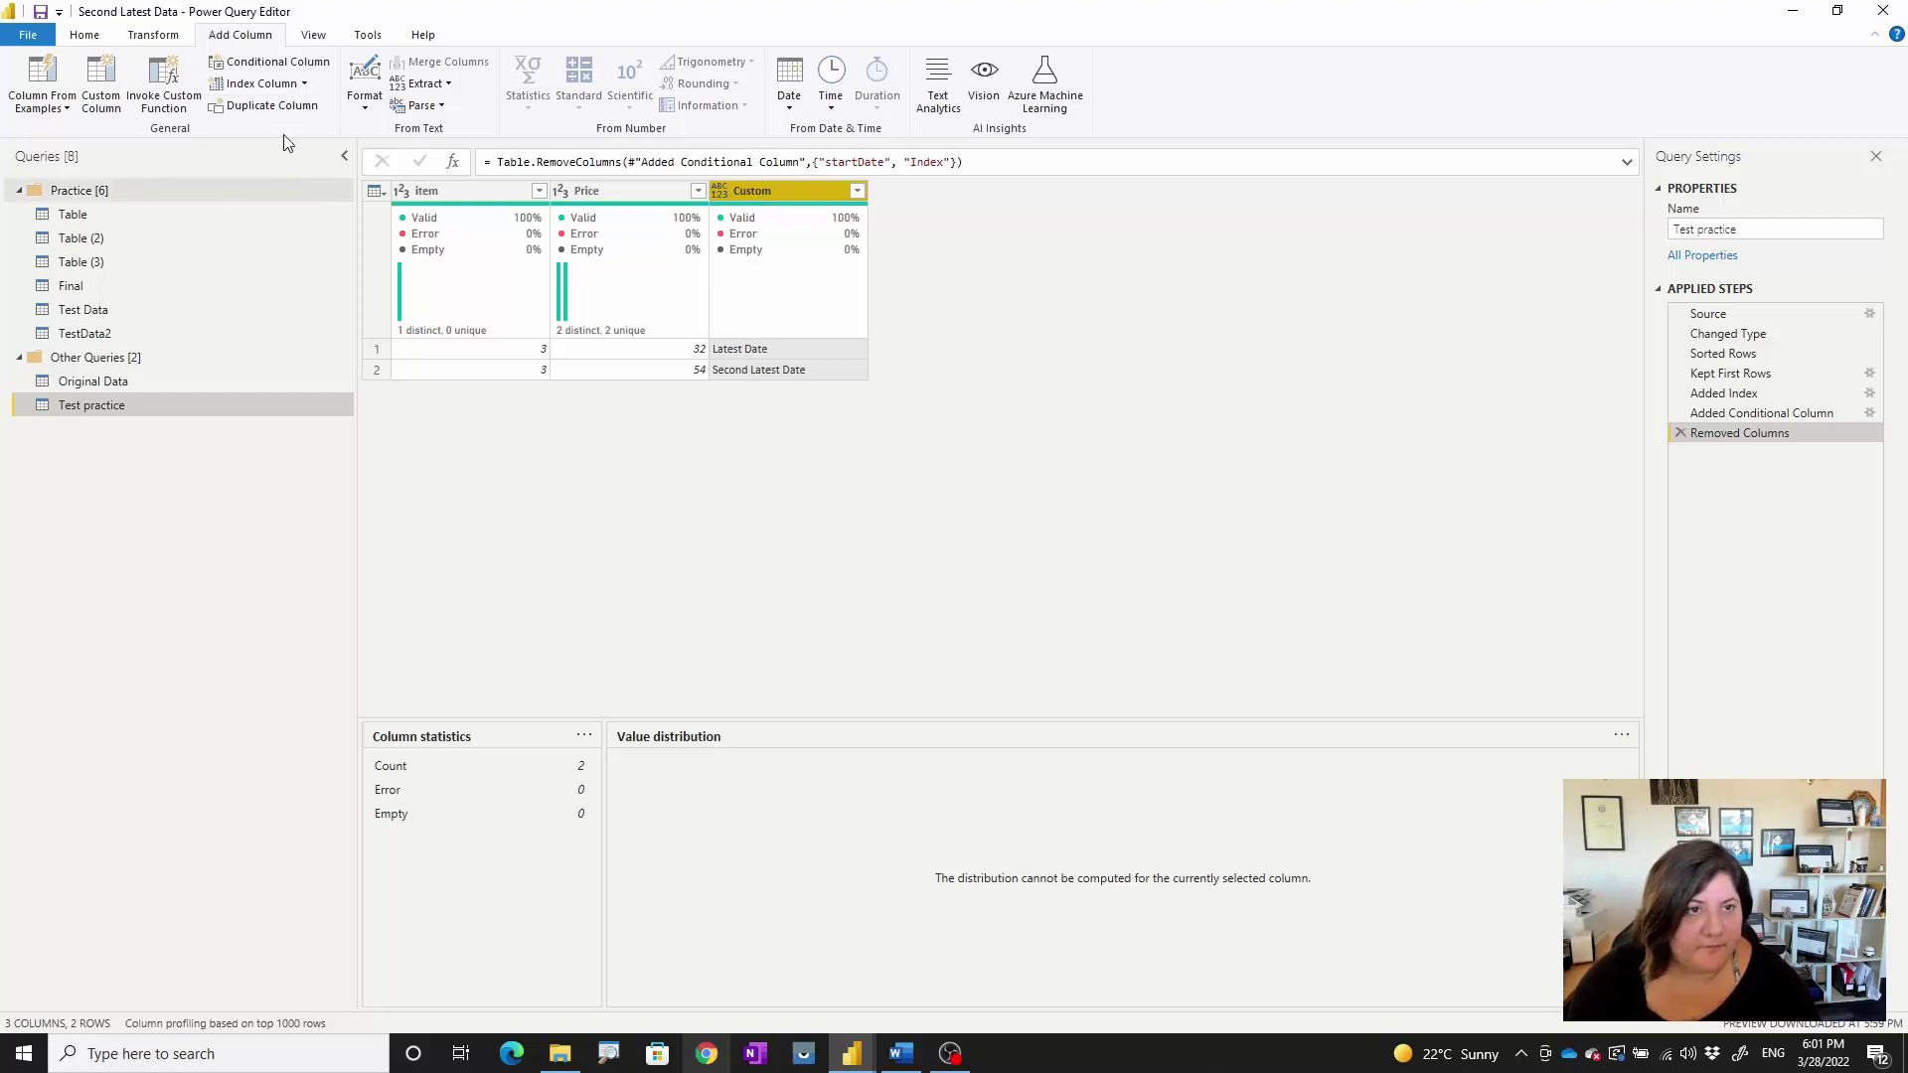
left_click(153, 35)
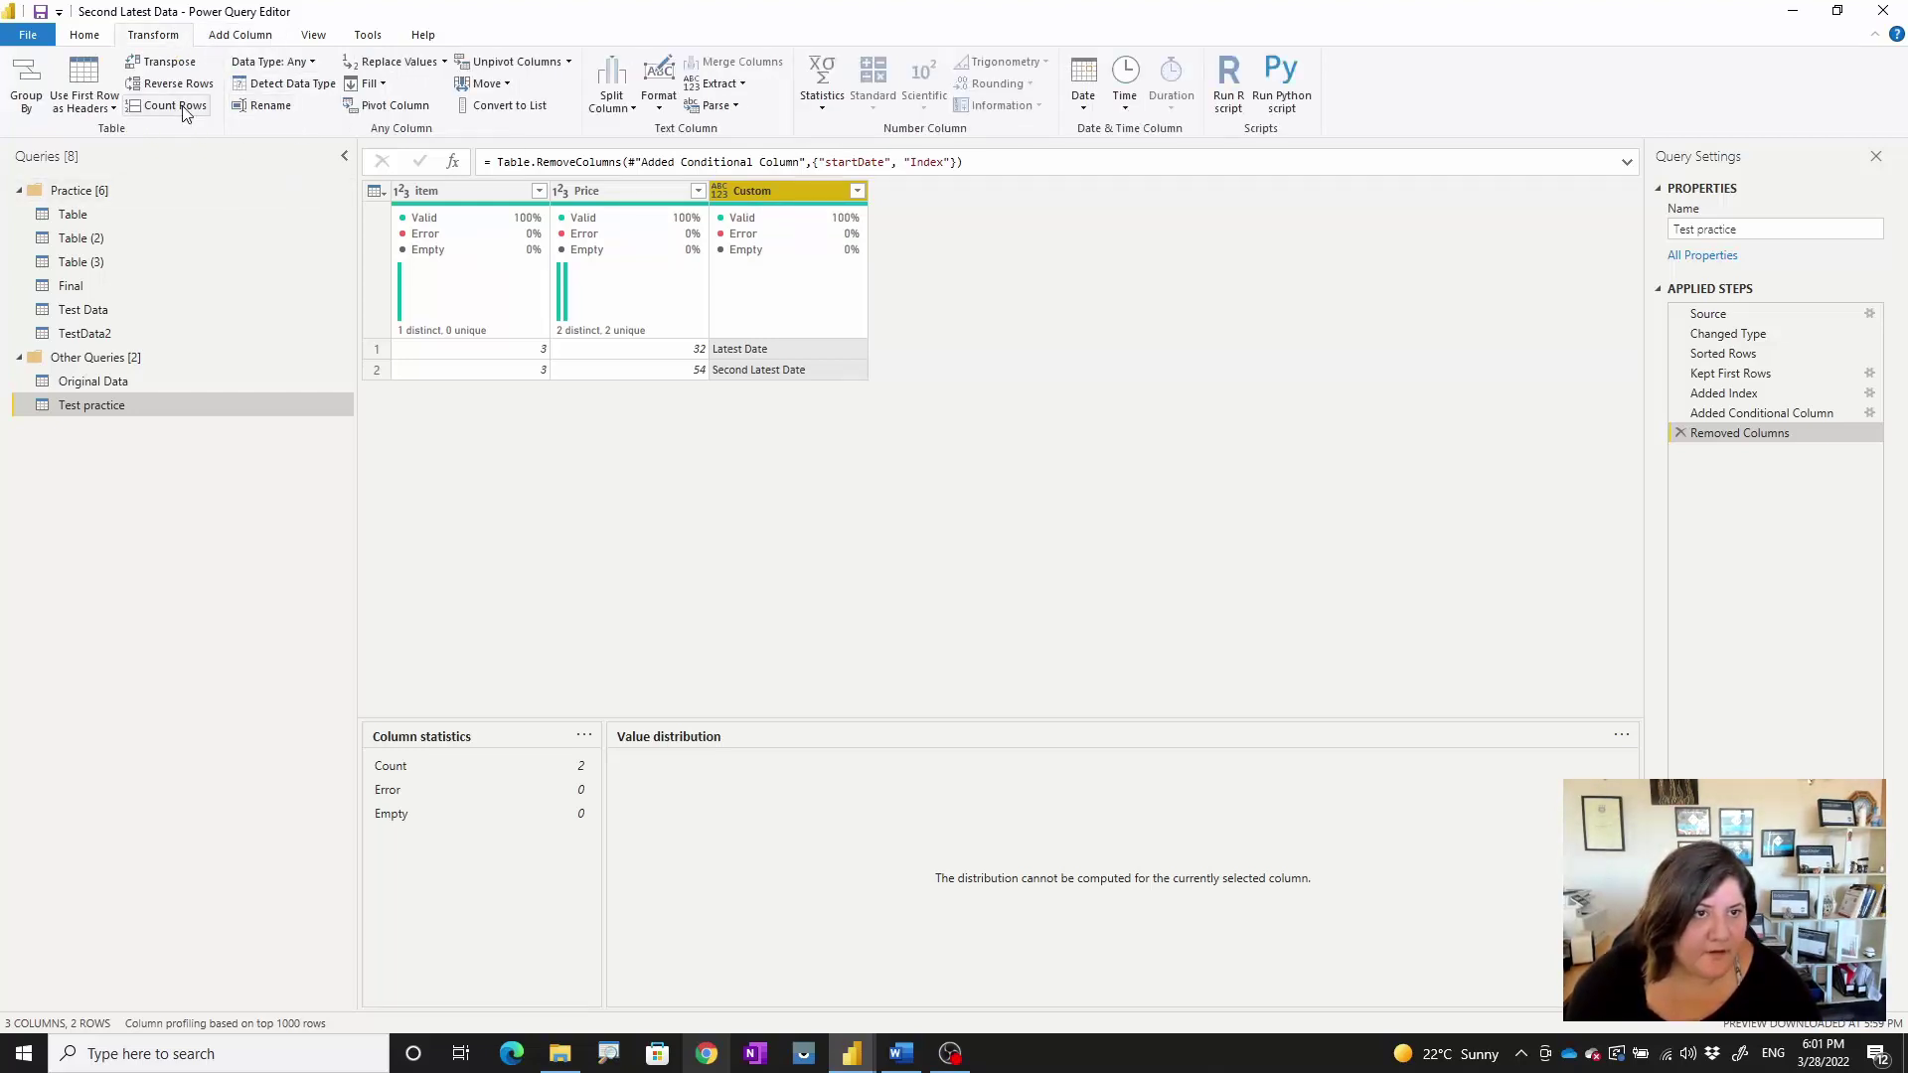
left_click(403, 111)
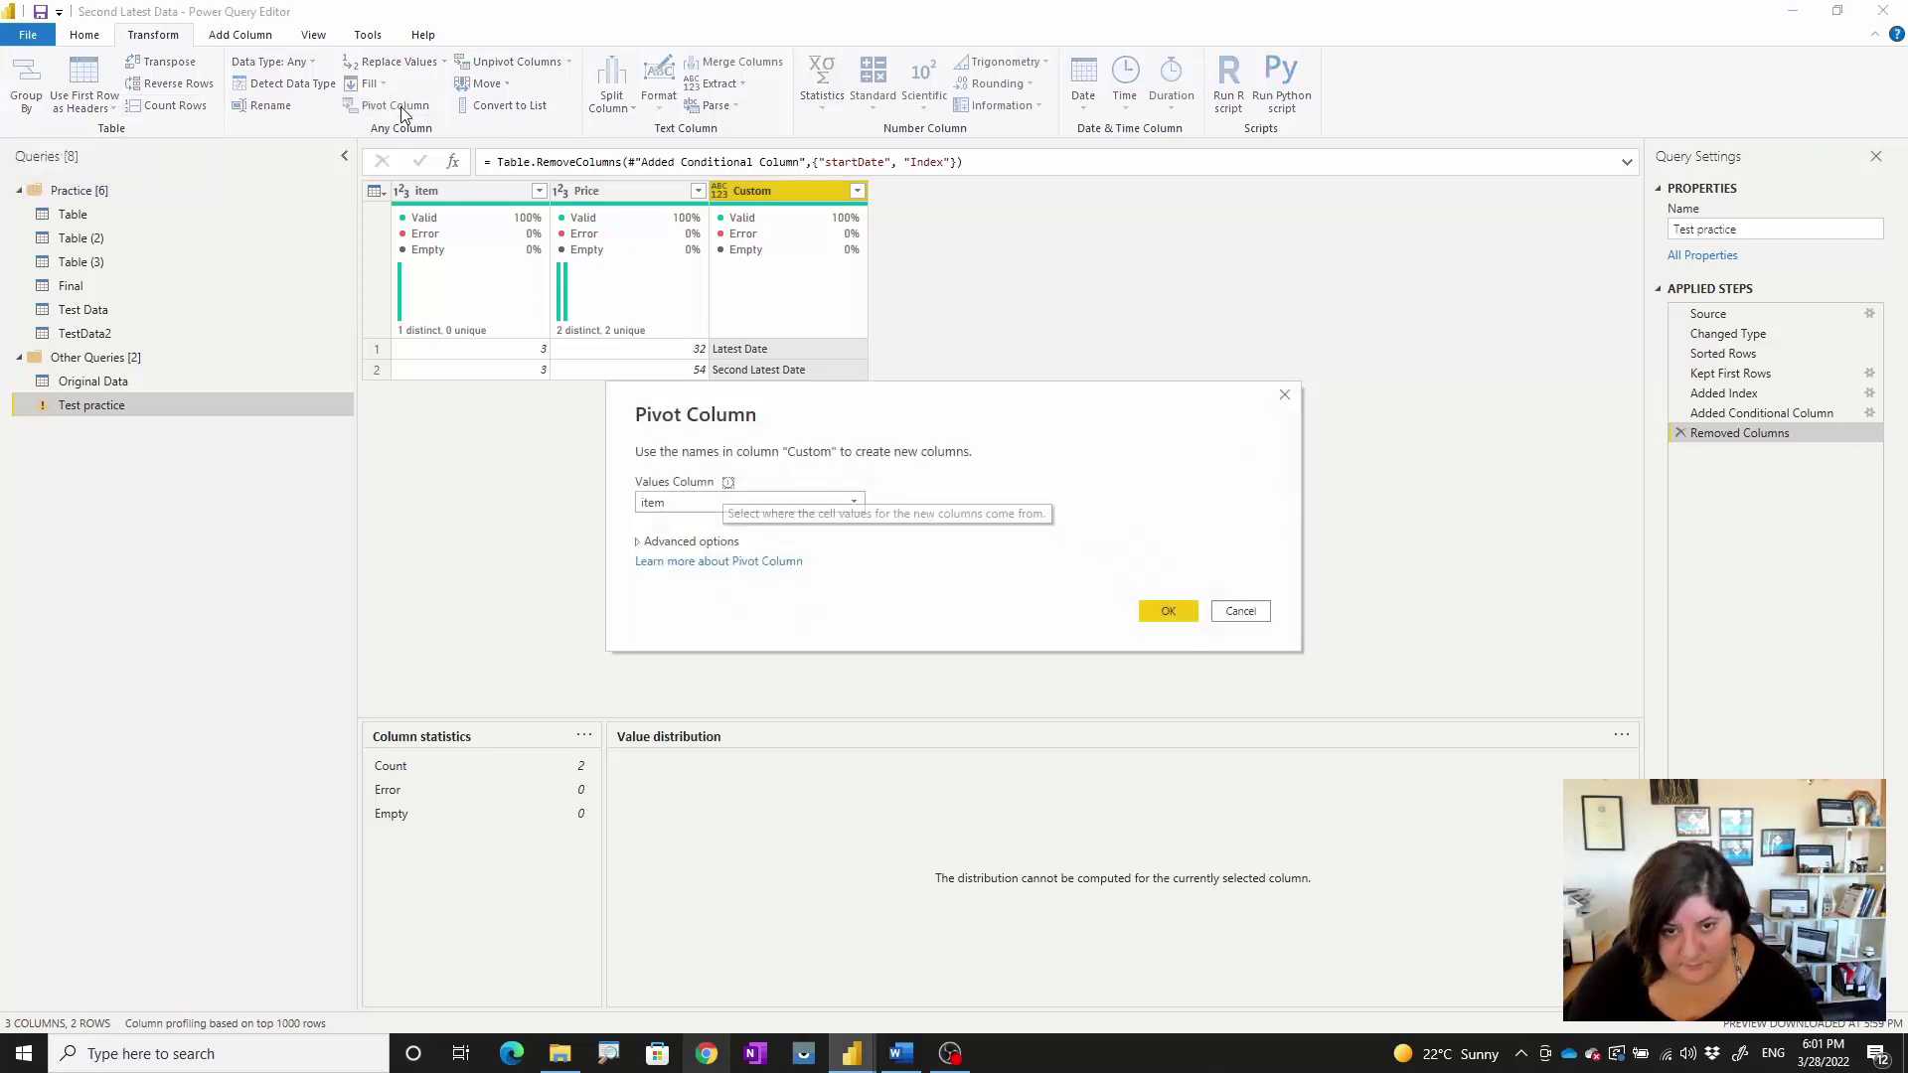
left_click(669, 498)
left_click(665, 544)
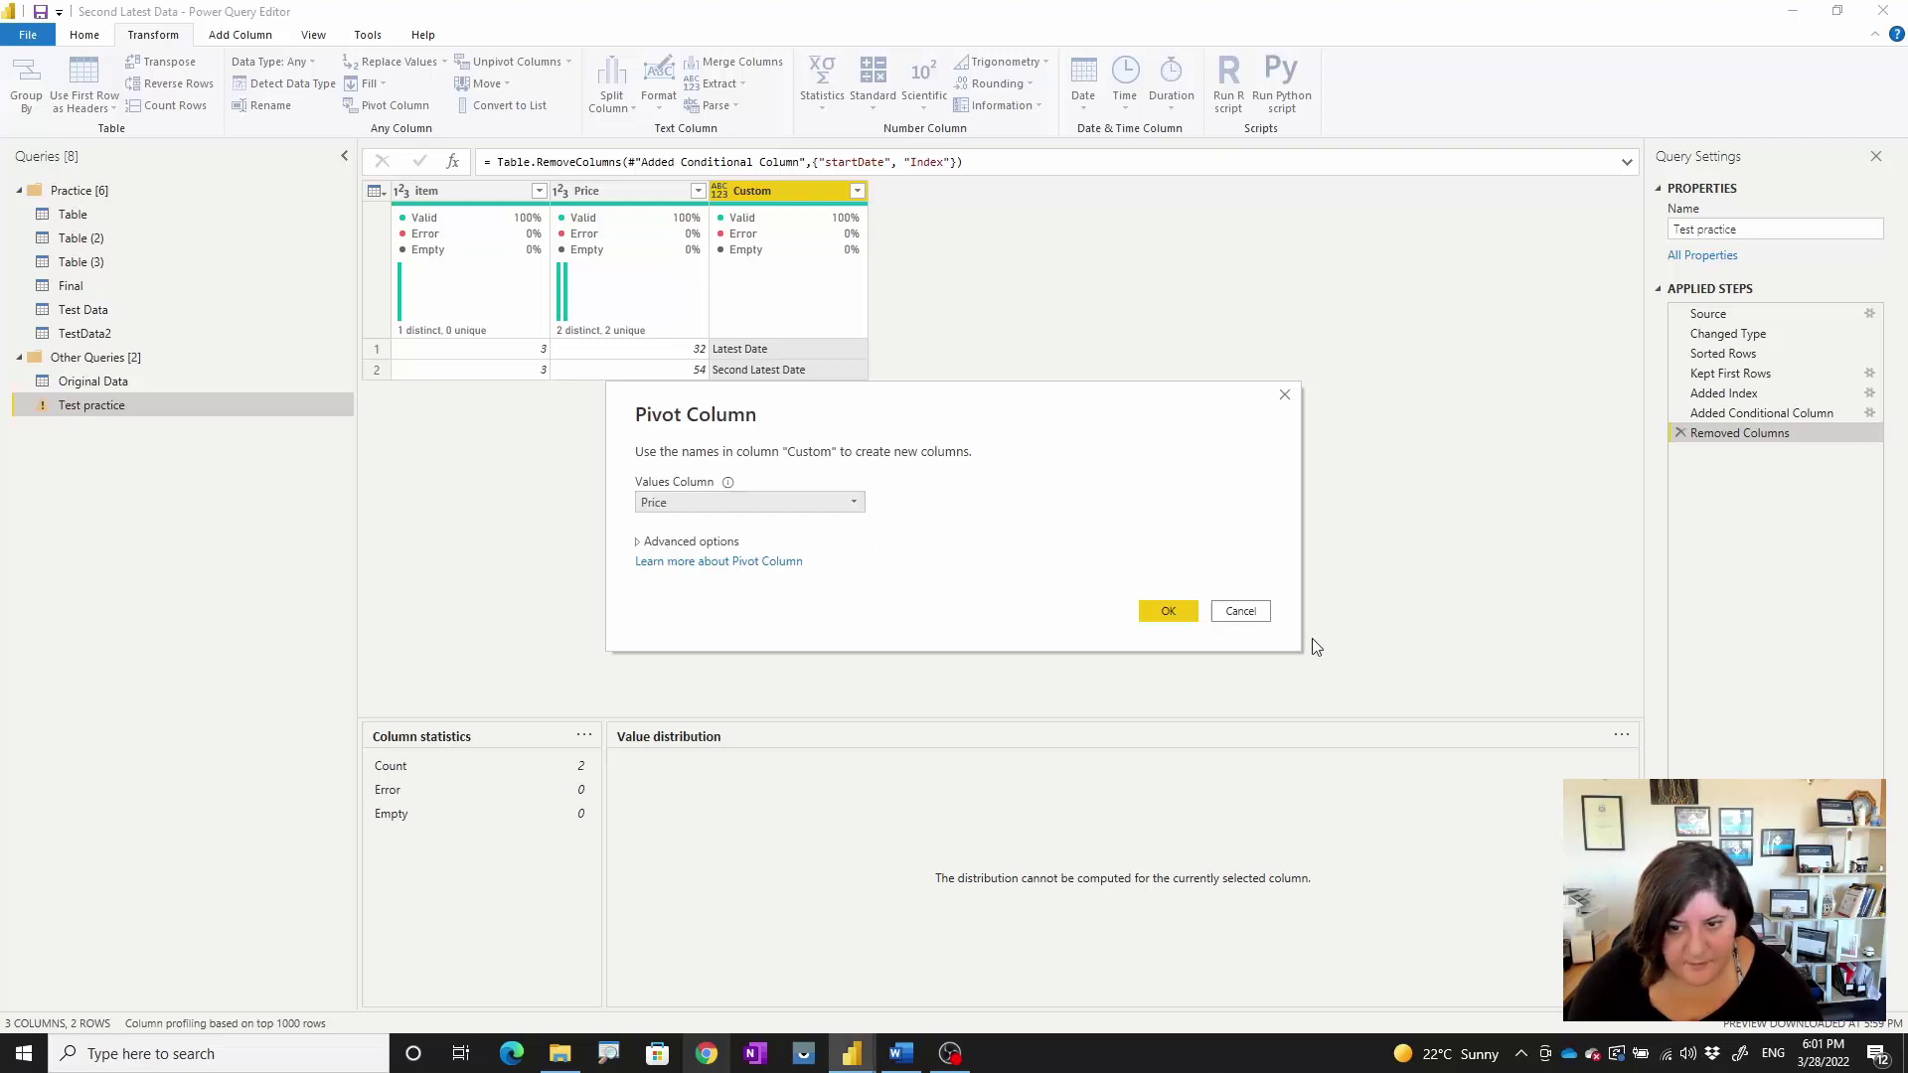
left_click(1169, 611)
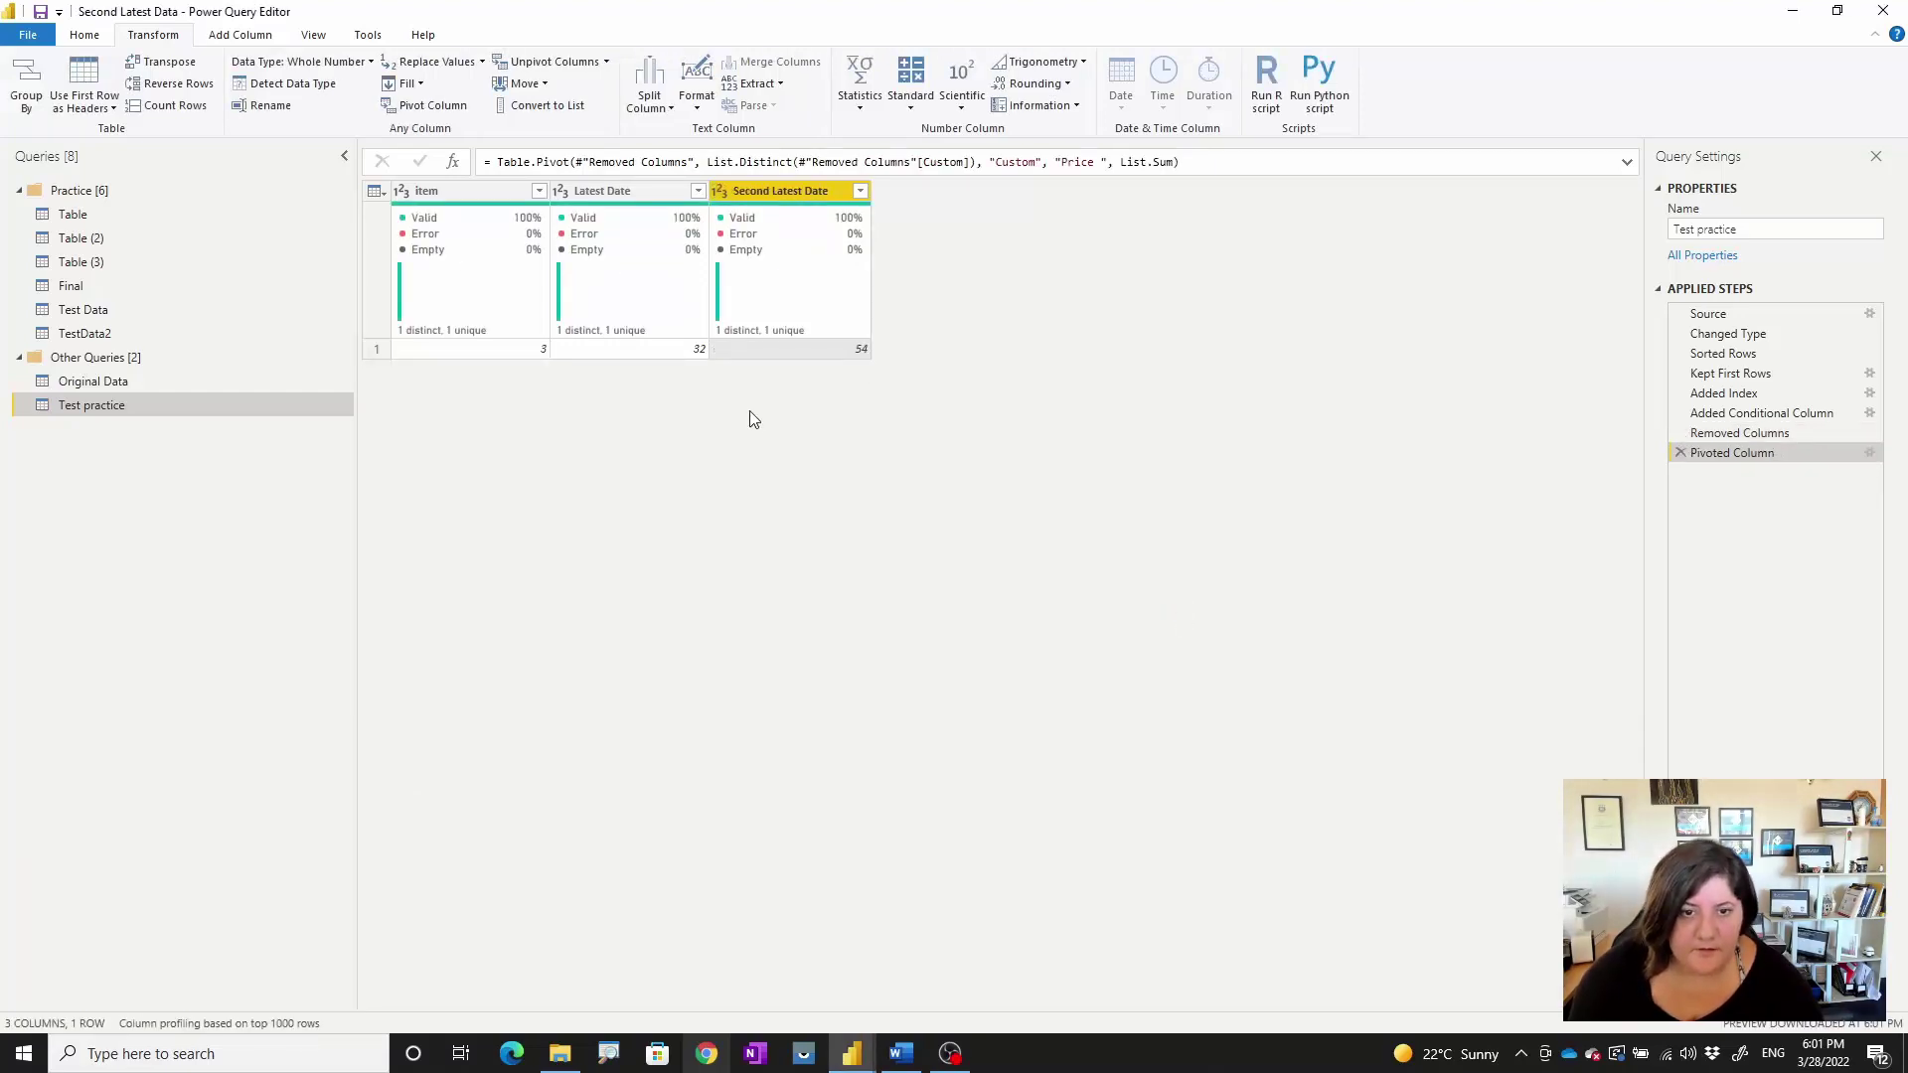
Step: Copy the pivot step's formula and switch to the Original Data query
left_click(1194, 172)
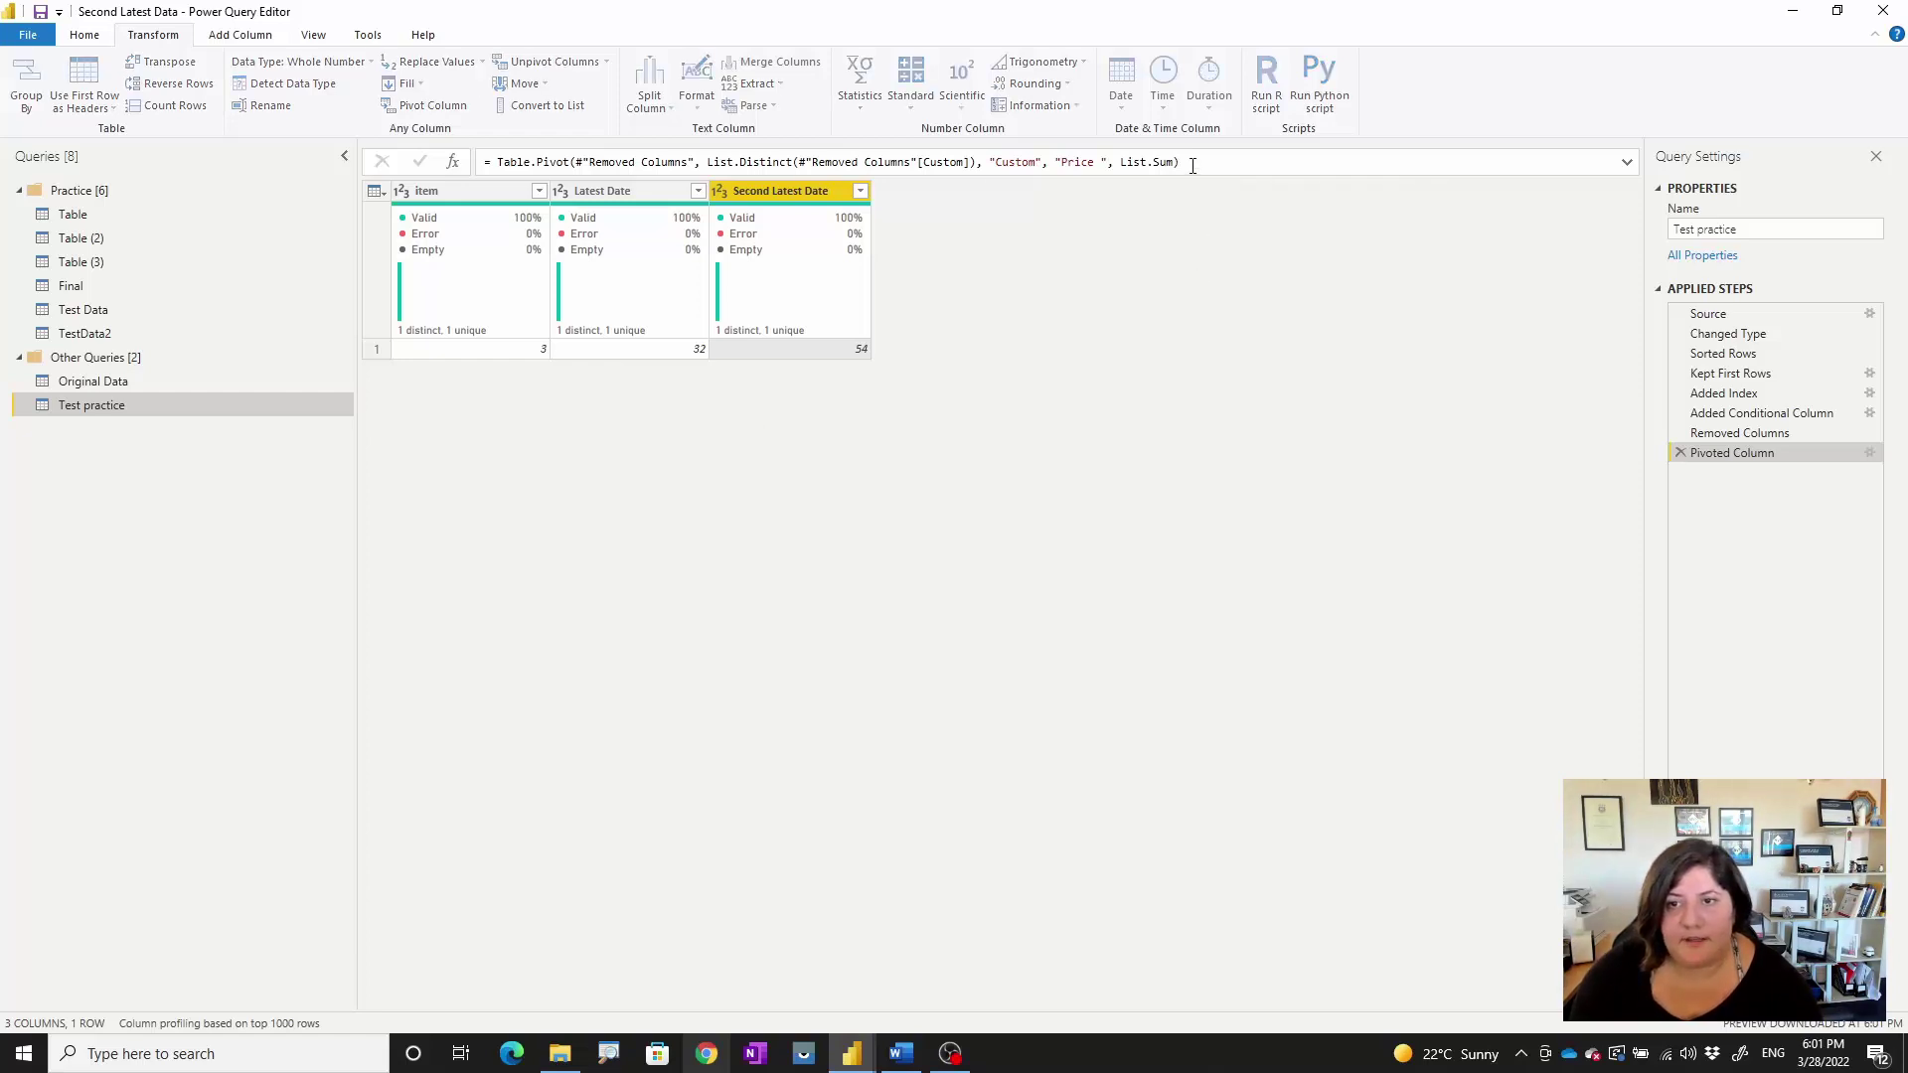
key("ctrl+a")
key("ctrl+c")
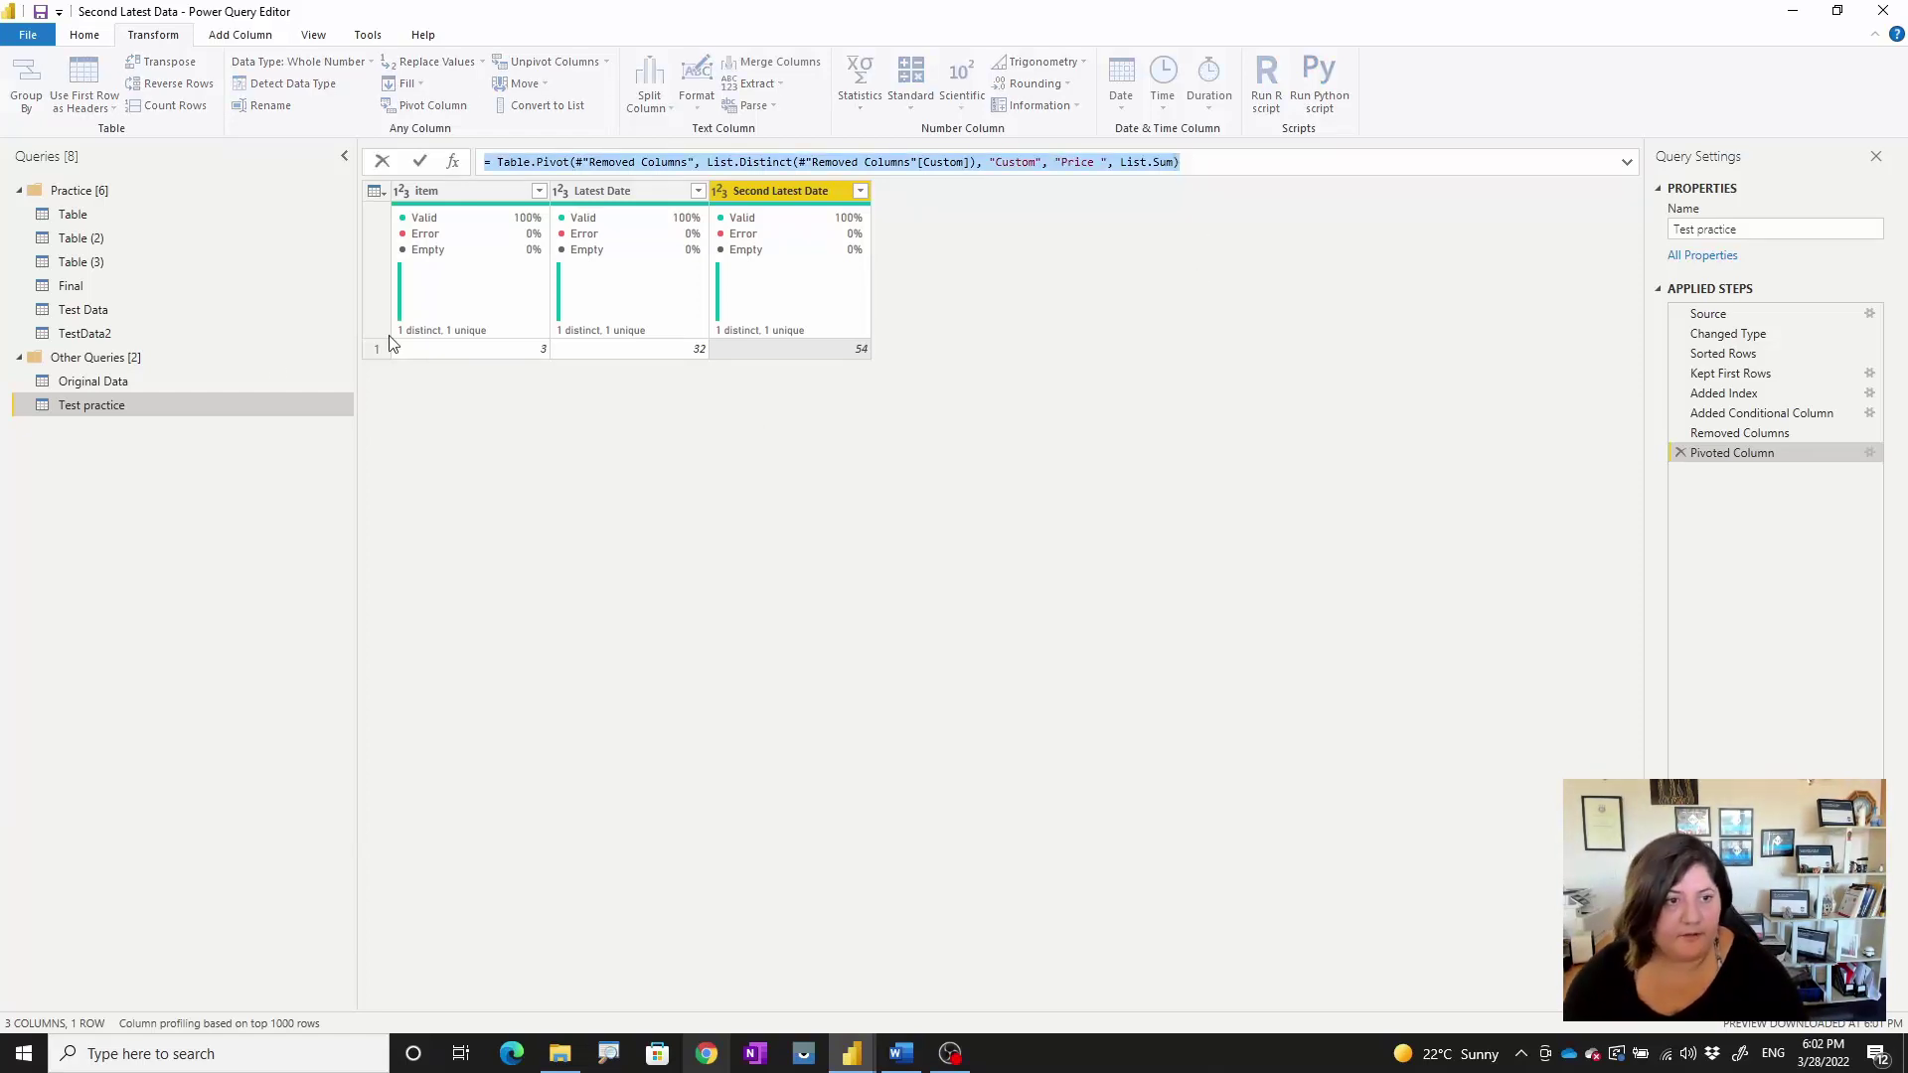
left_click(239, 387)
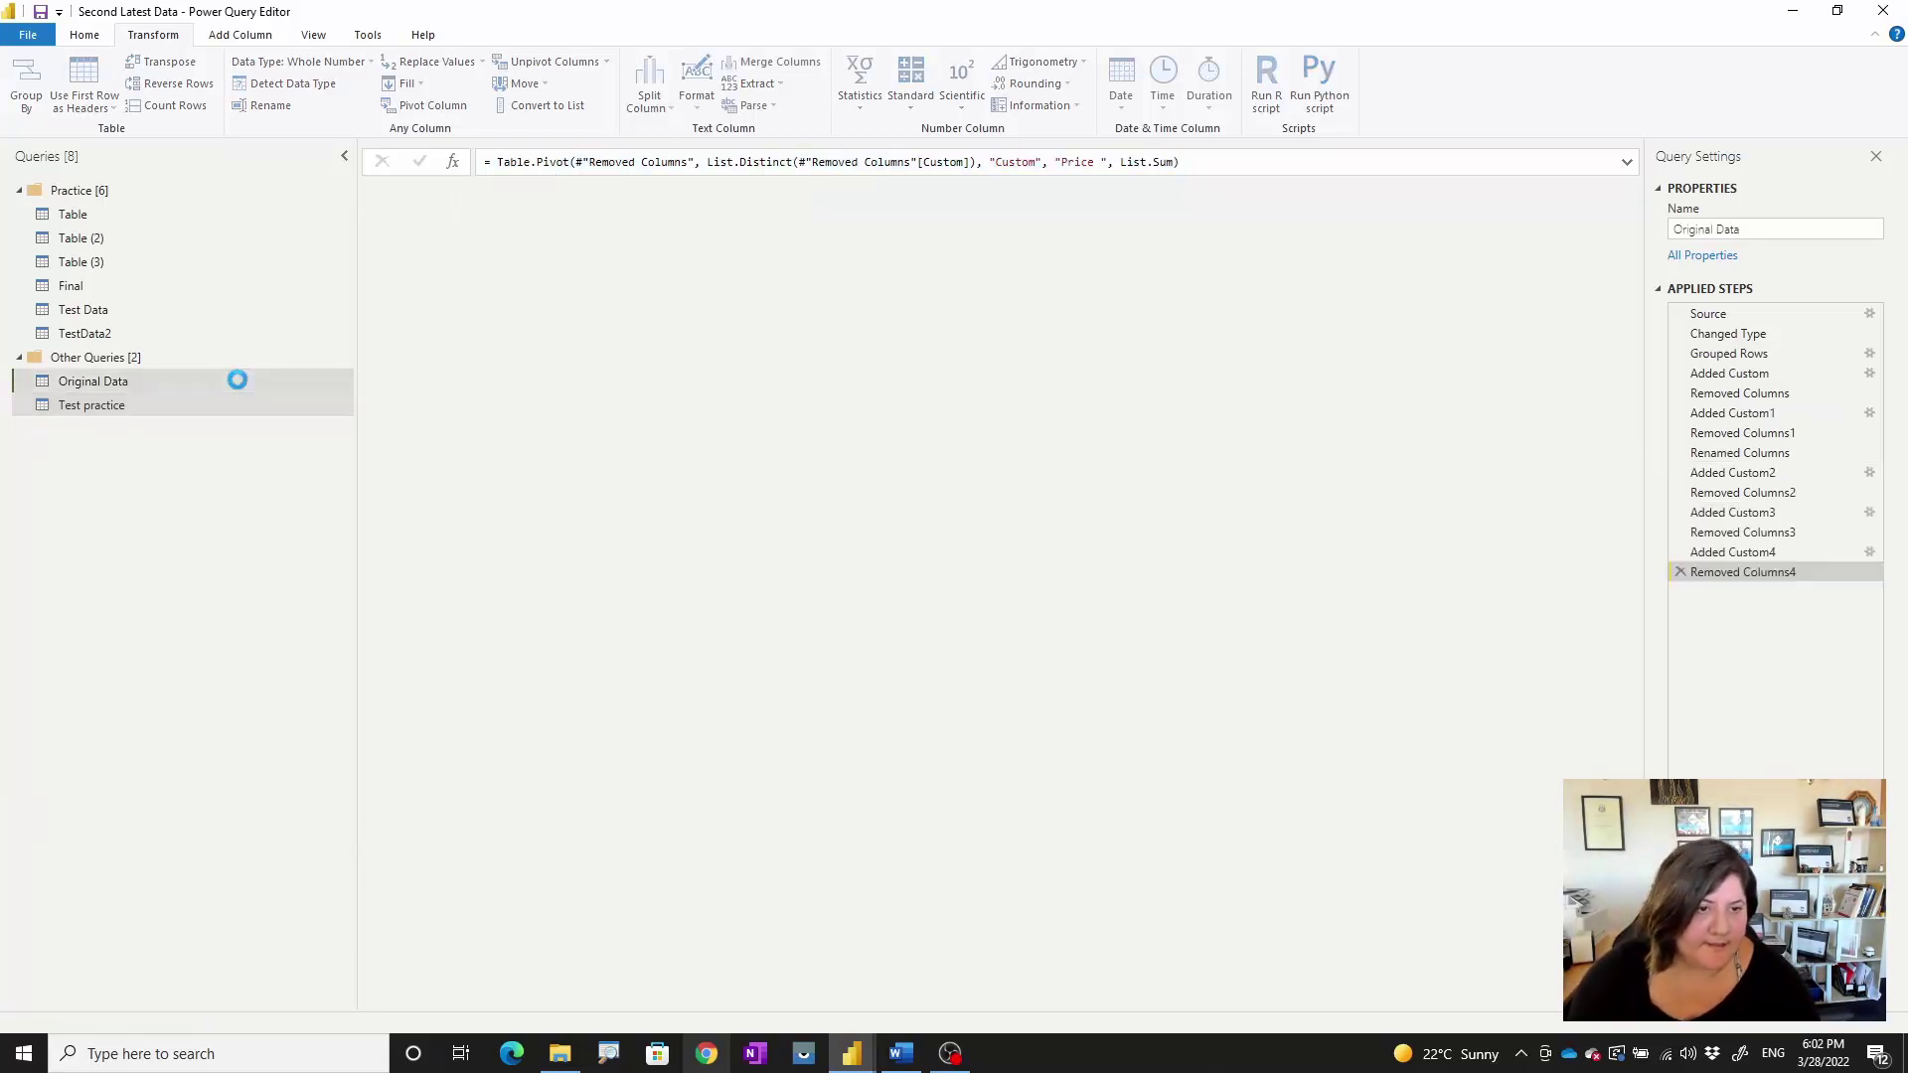
Step: Paste the Table.Pivot formula into a new custom column, pointing its table at [Custom.1]
left_click(241, 34)
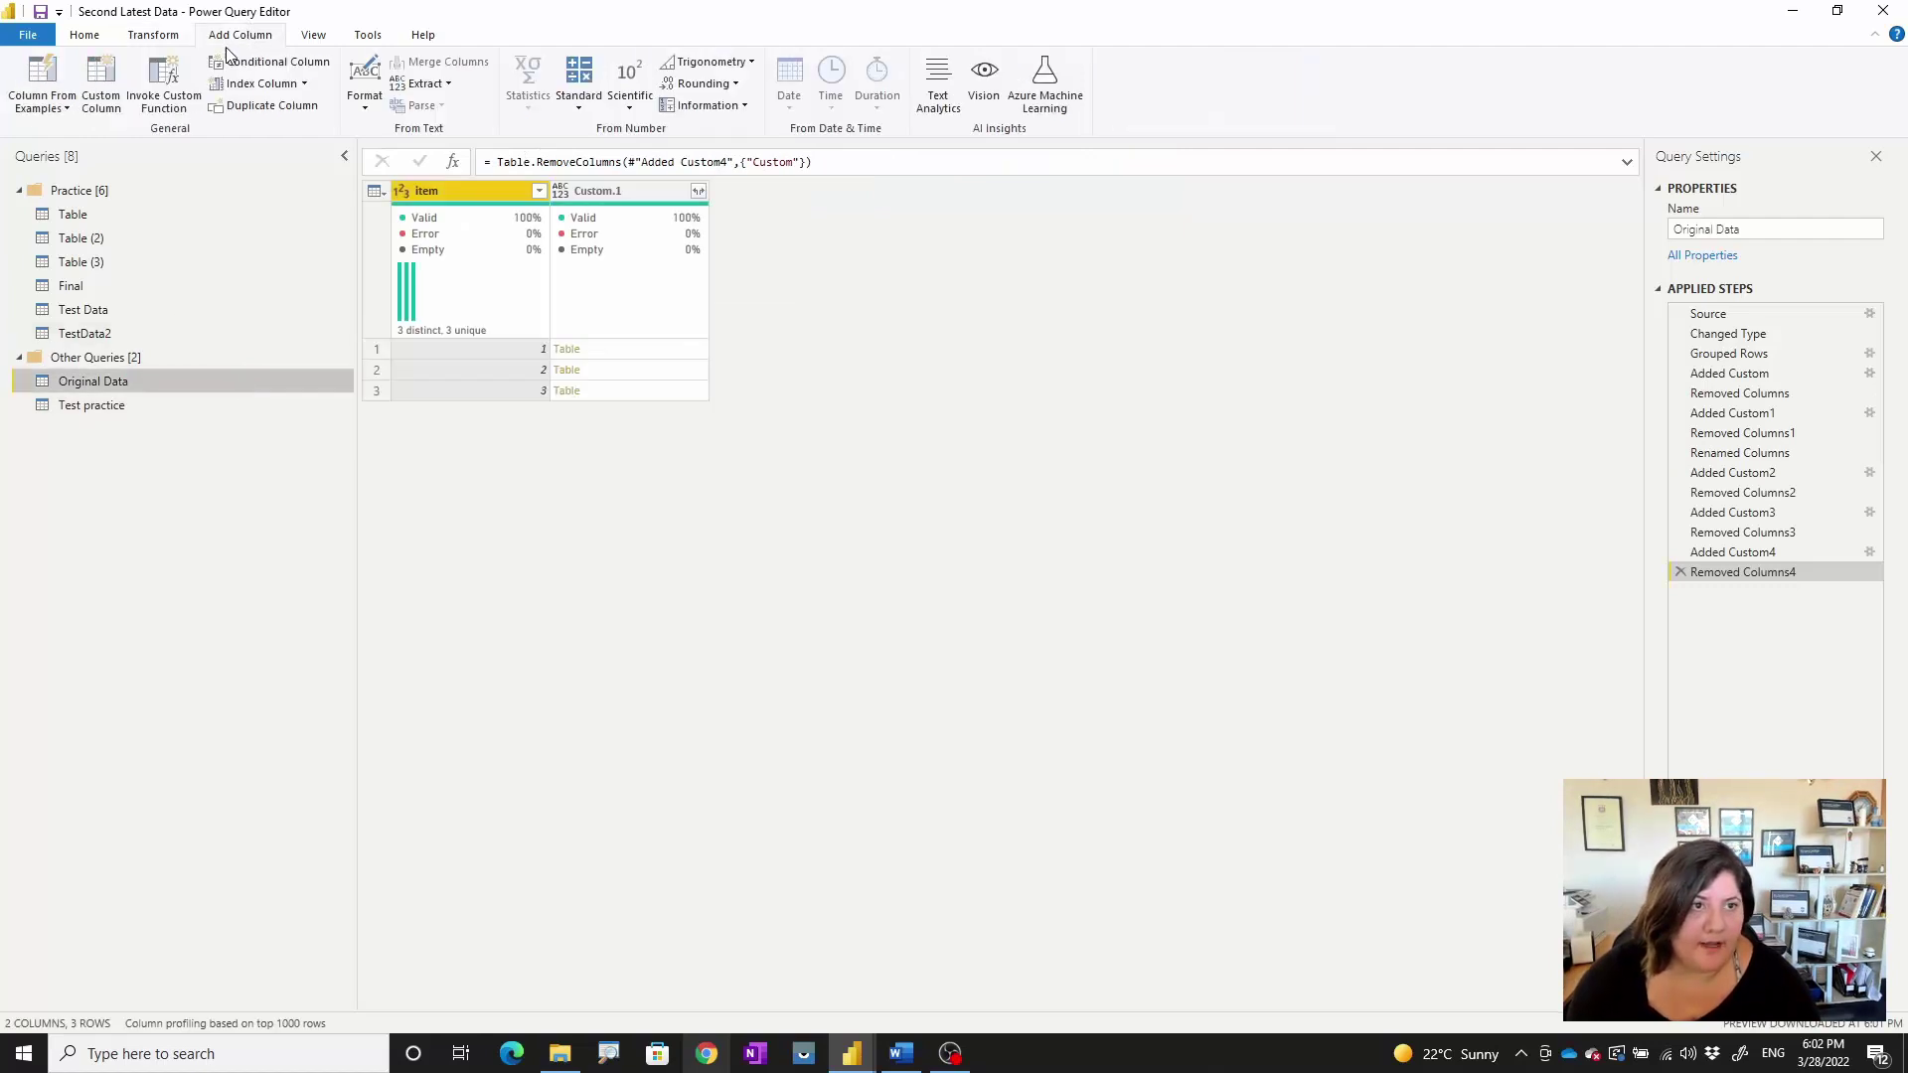
left_click(103, 111)
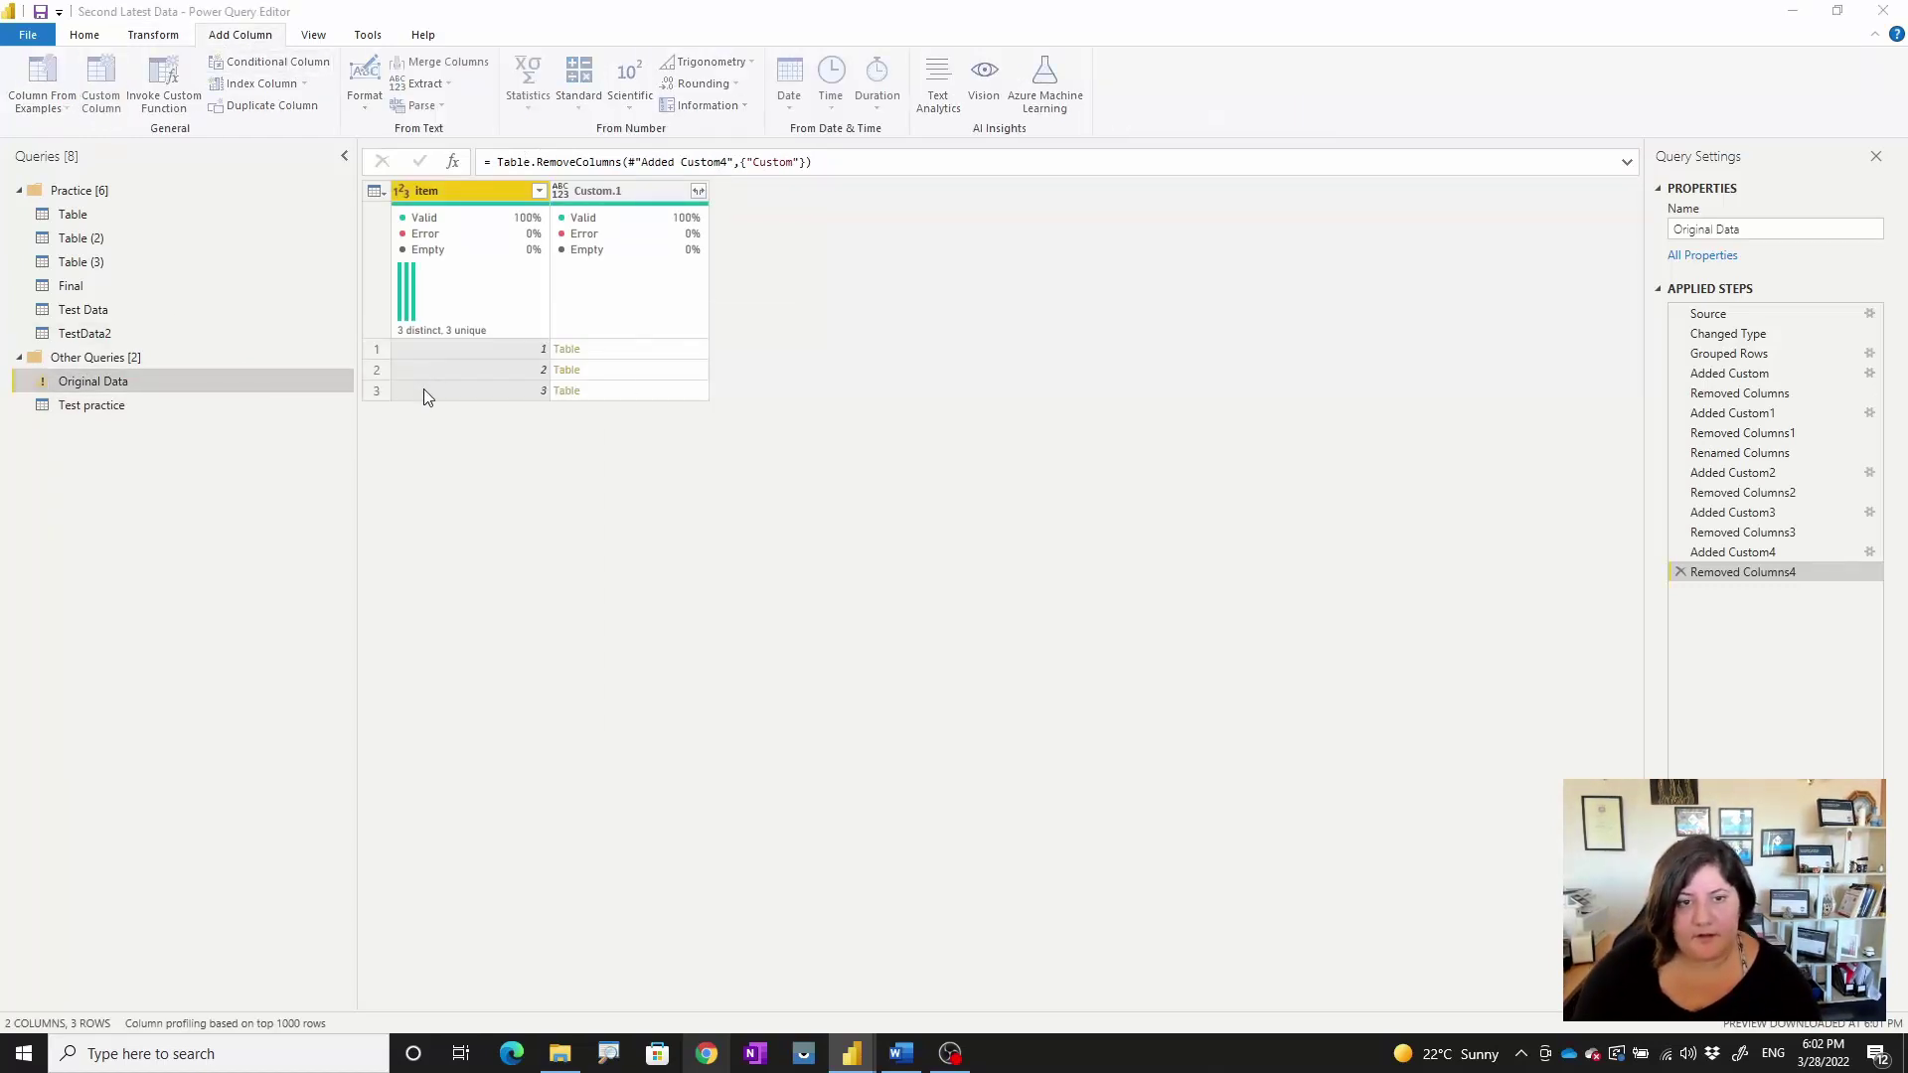
left_click(699, 463)
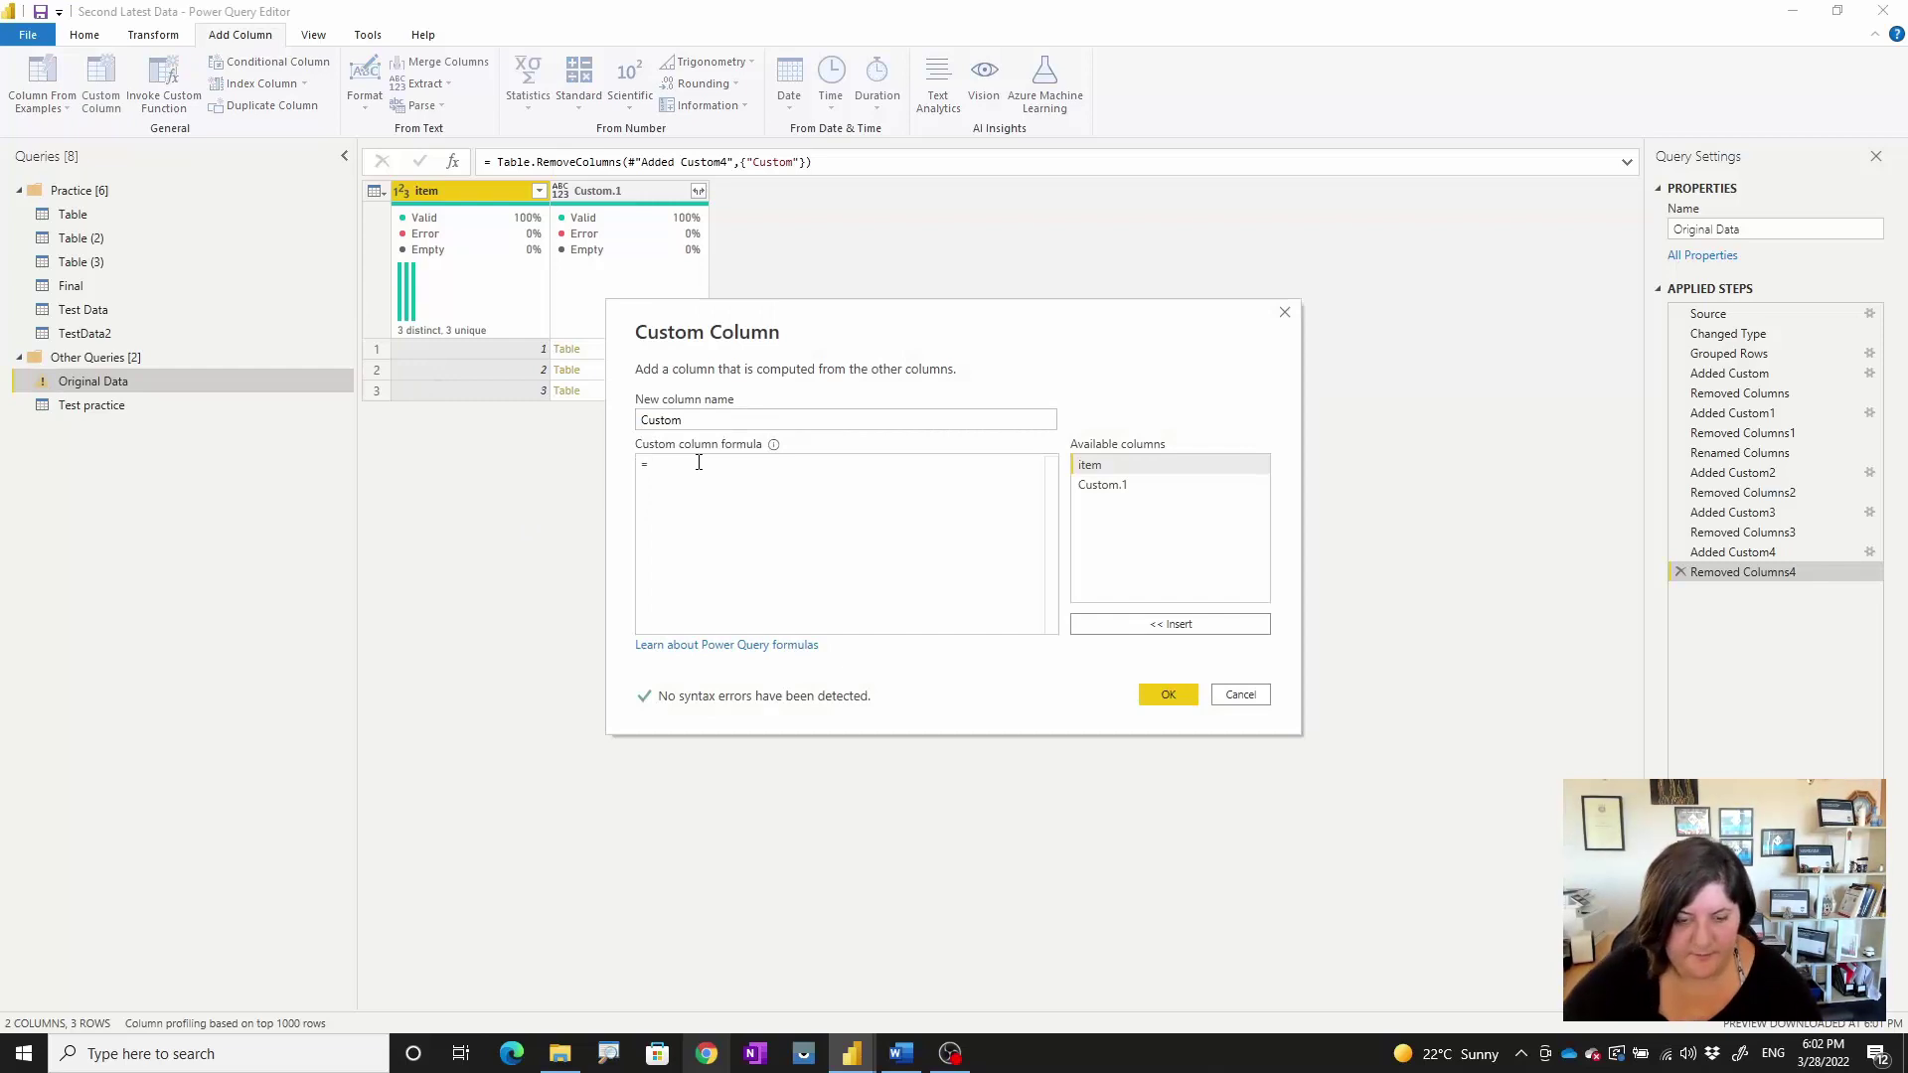
key("ctrl+v")
left_click(668, 467)
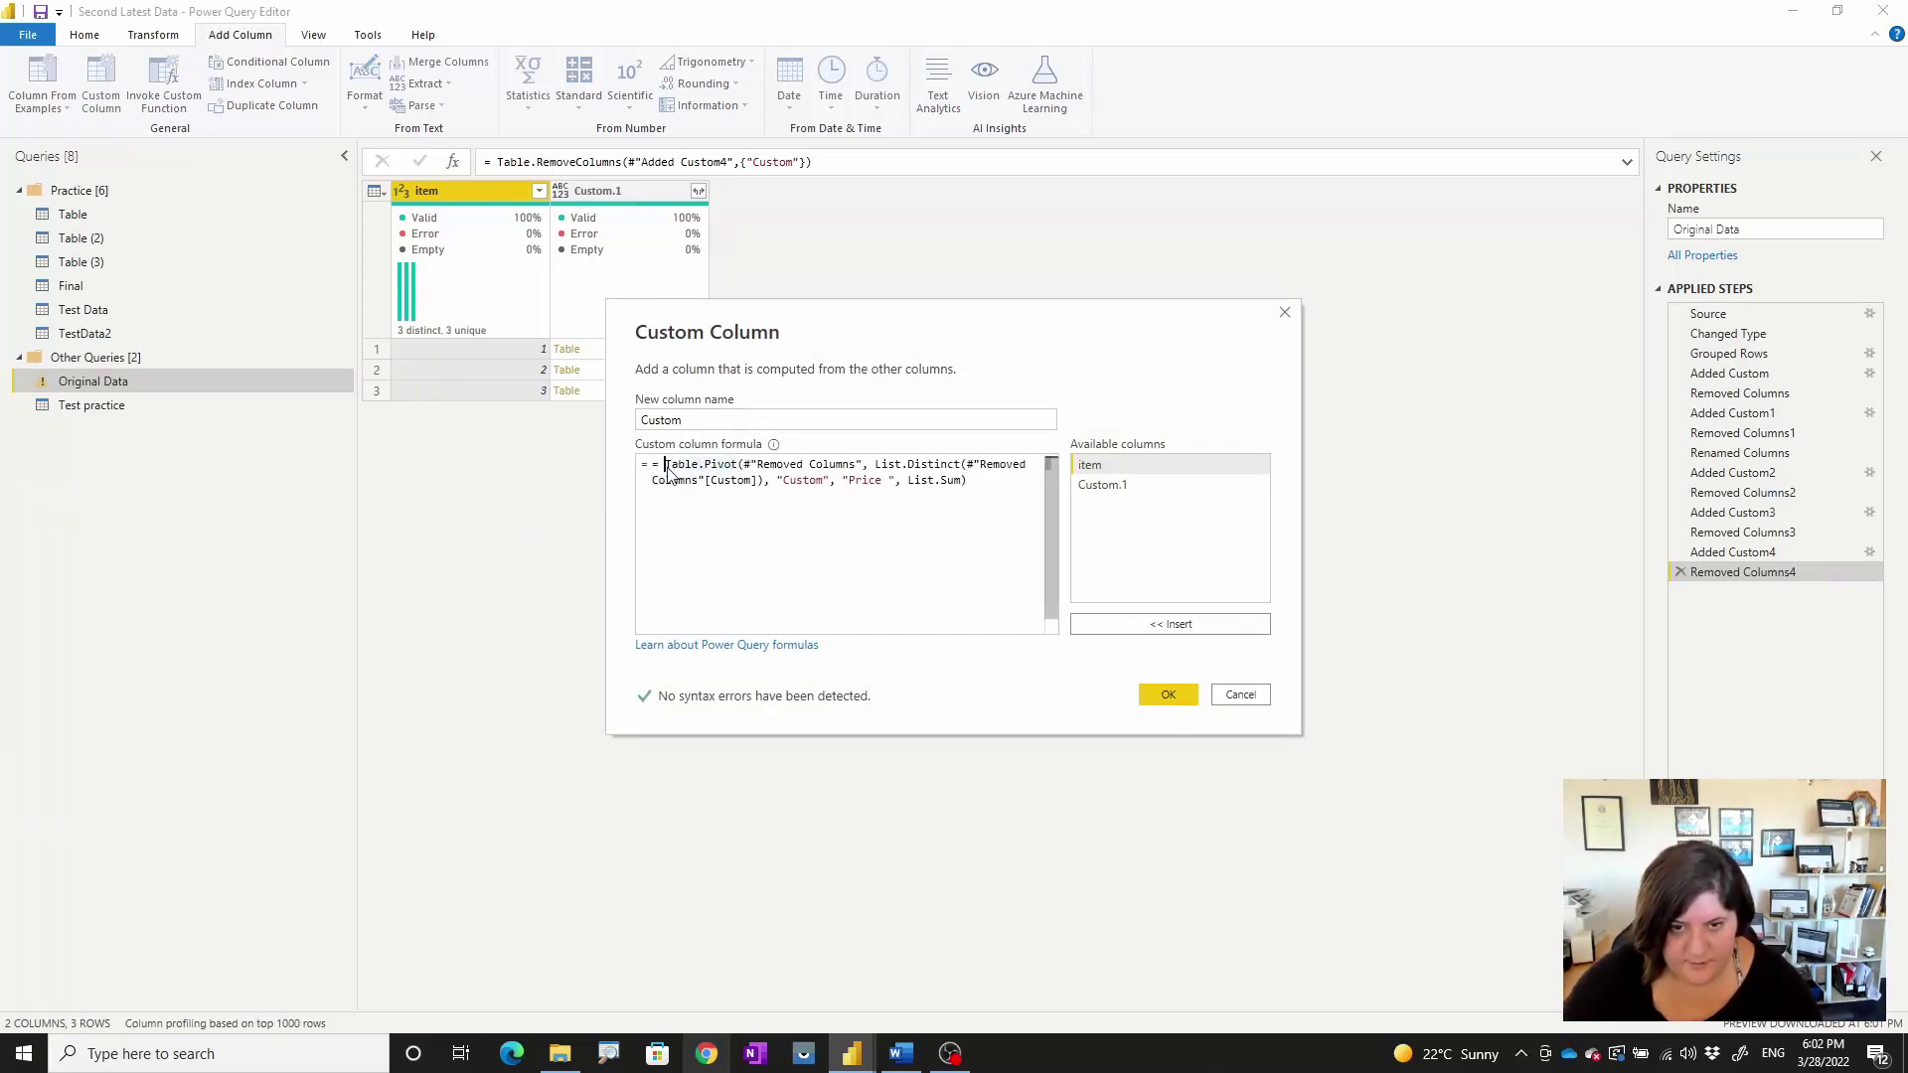
key("BackSpace")
key("BackSpace")
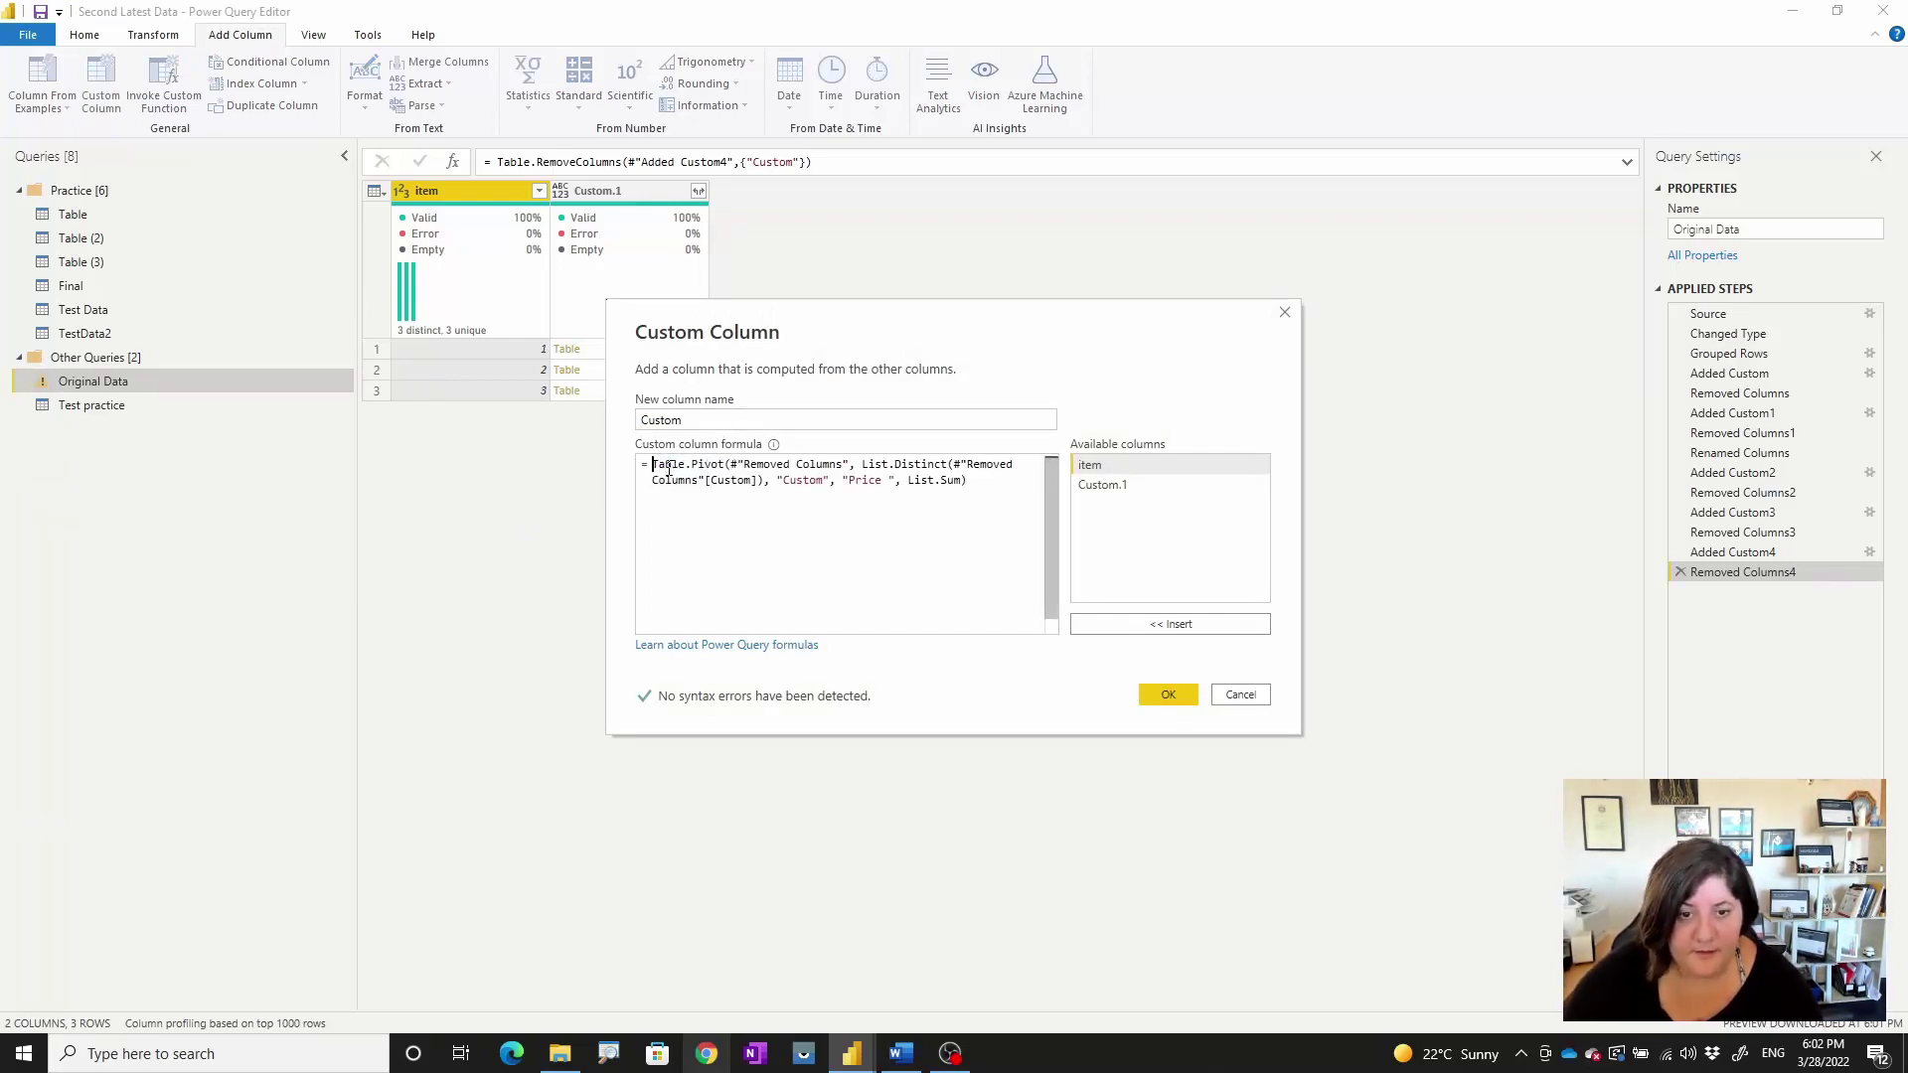
left_click_drag(730, 464, 849, 464)
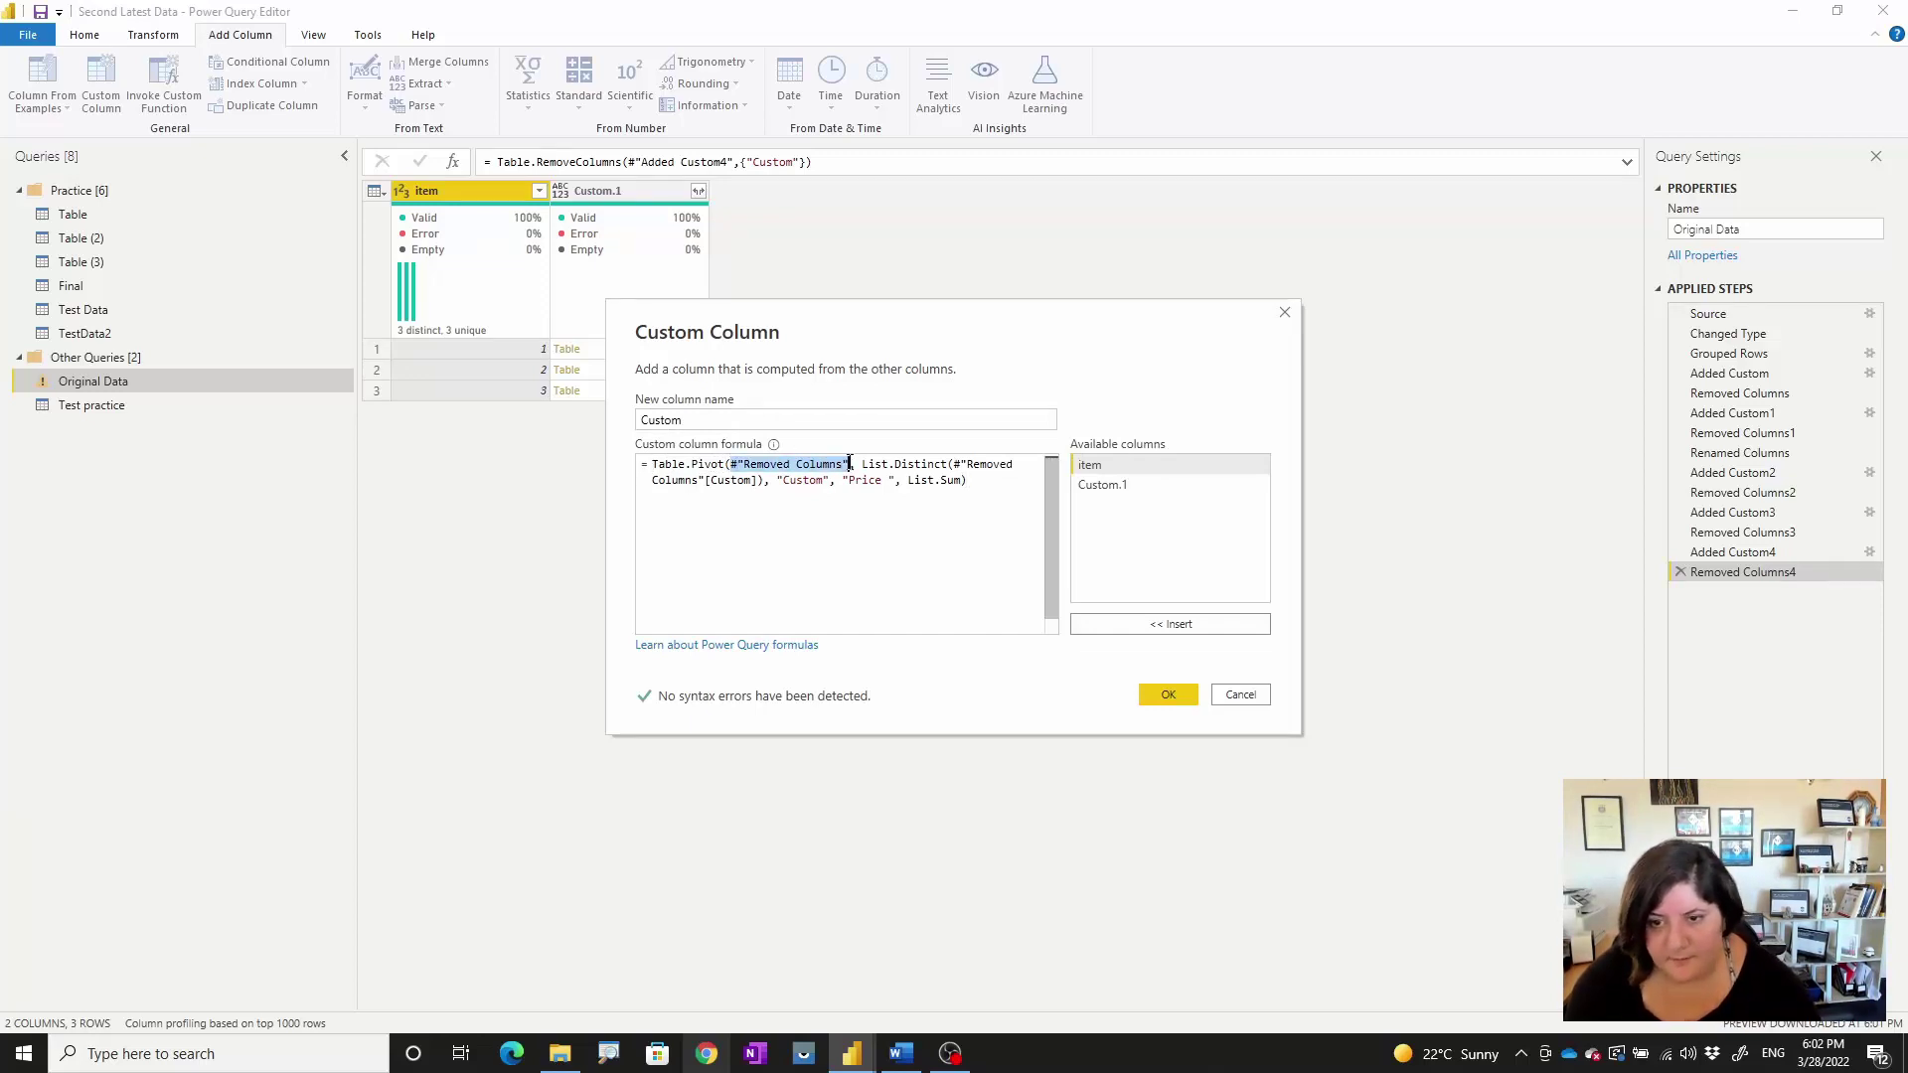
double_click(1103, 484)
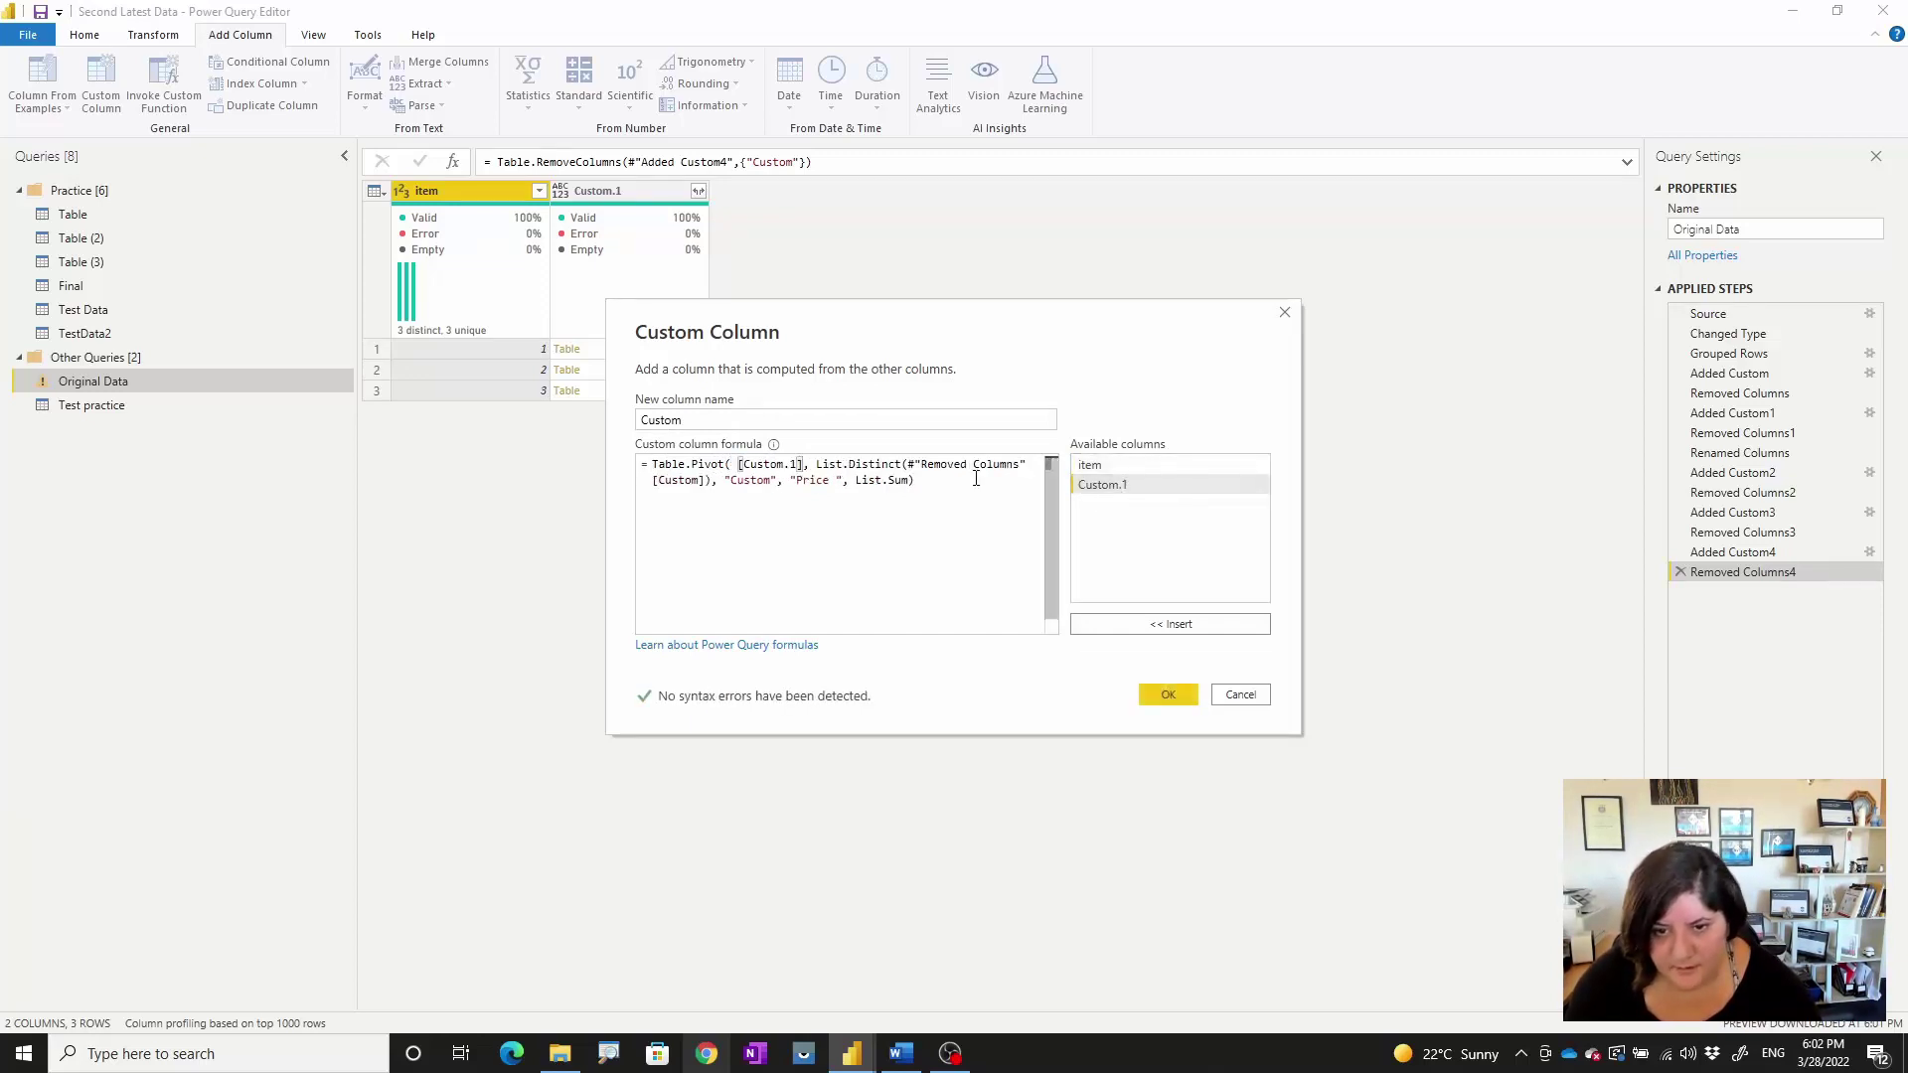
Step: Replace the List.Distinct reference with [Custom.1] and add the pivot column
left_click_drag(907, 465, 1040, 469)
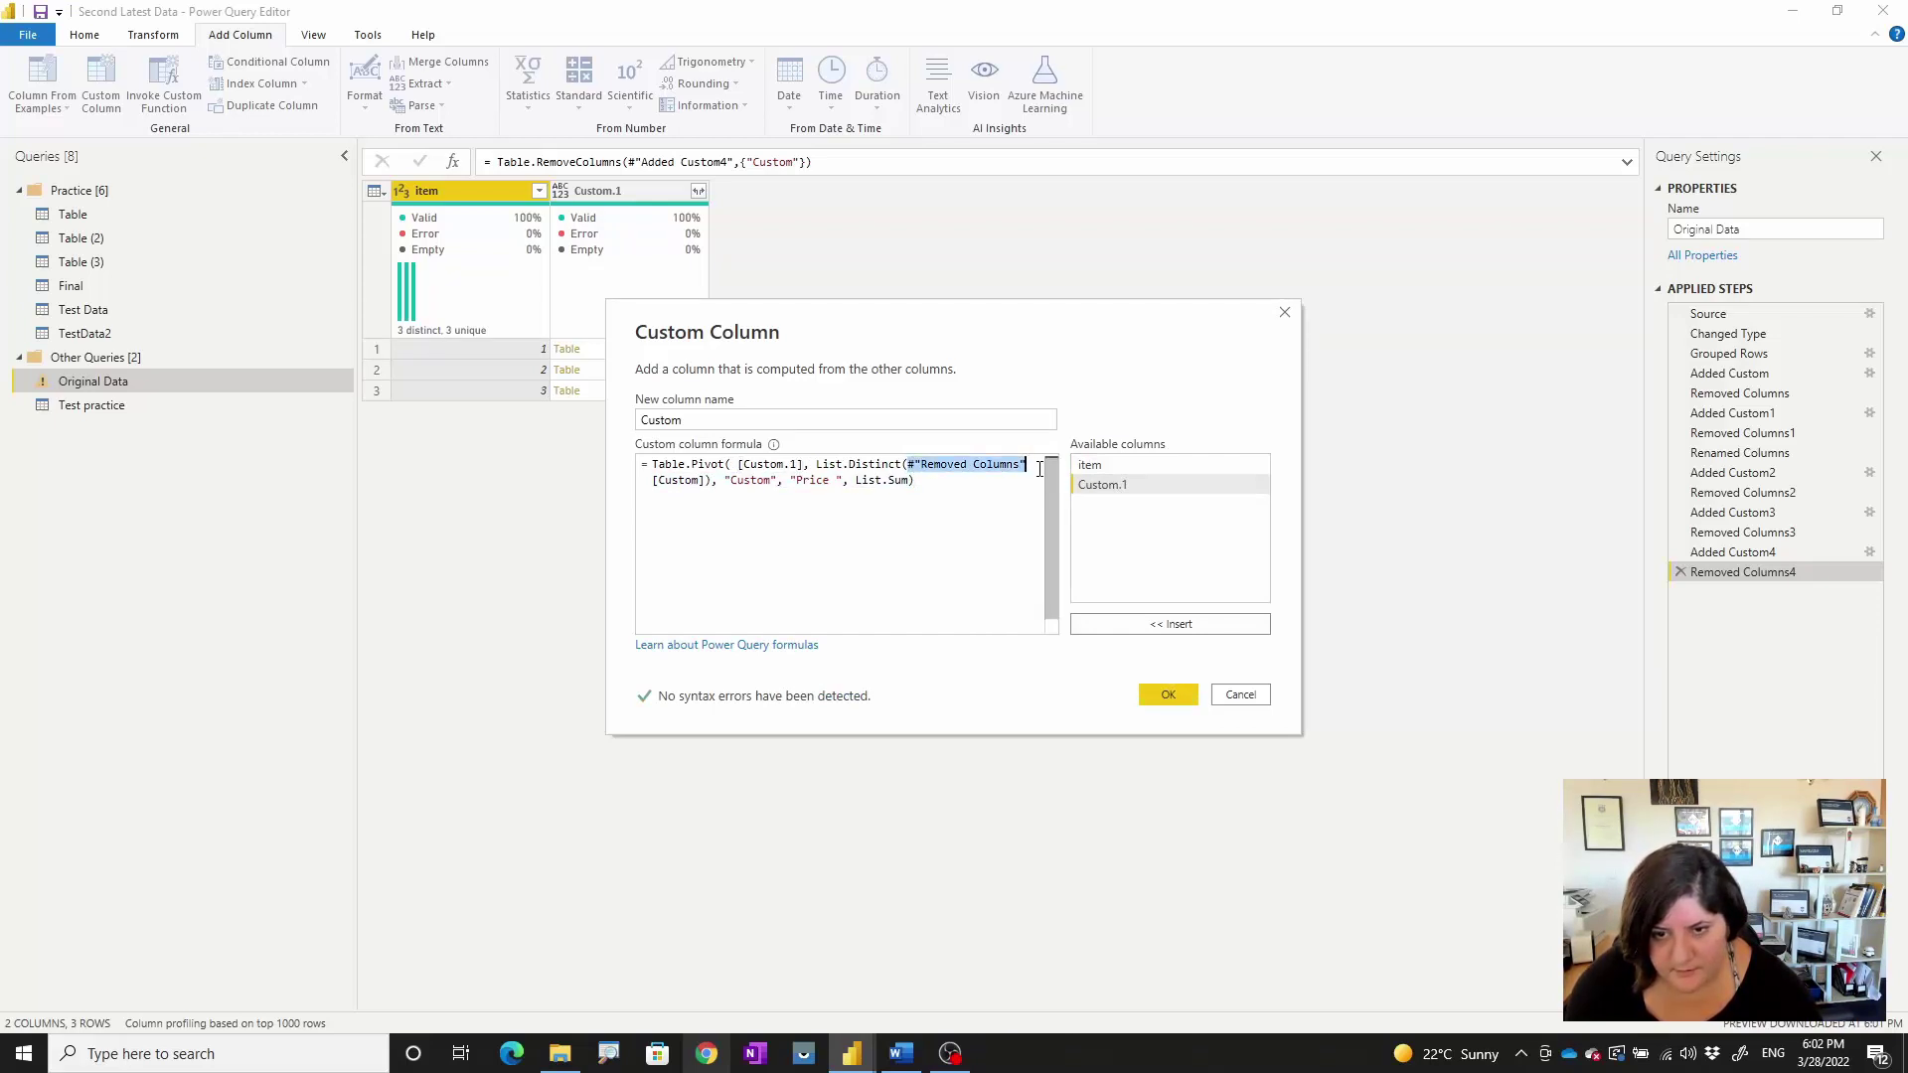
key("BackSpace")
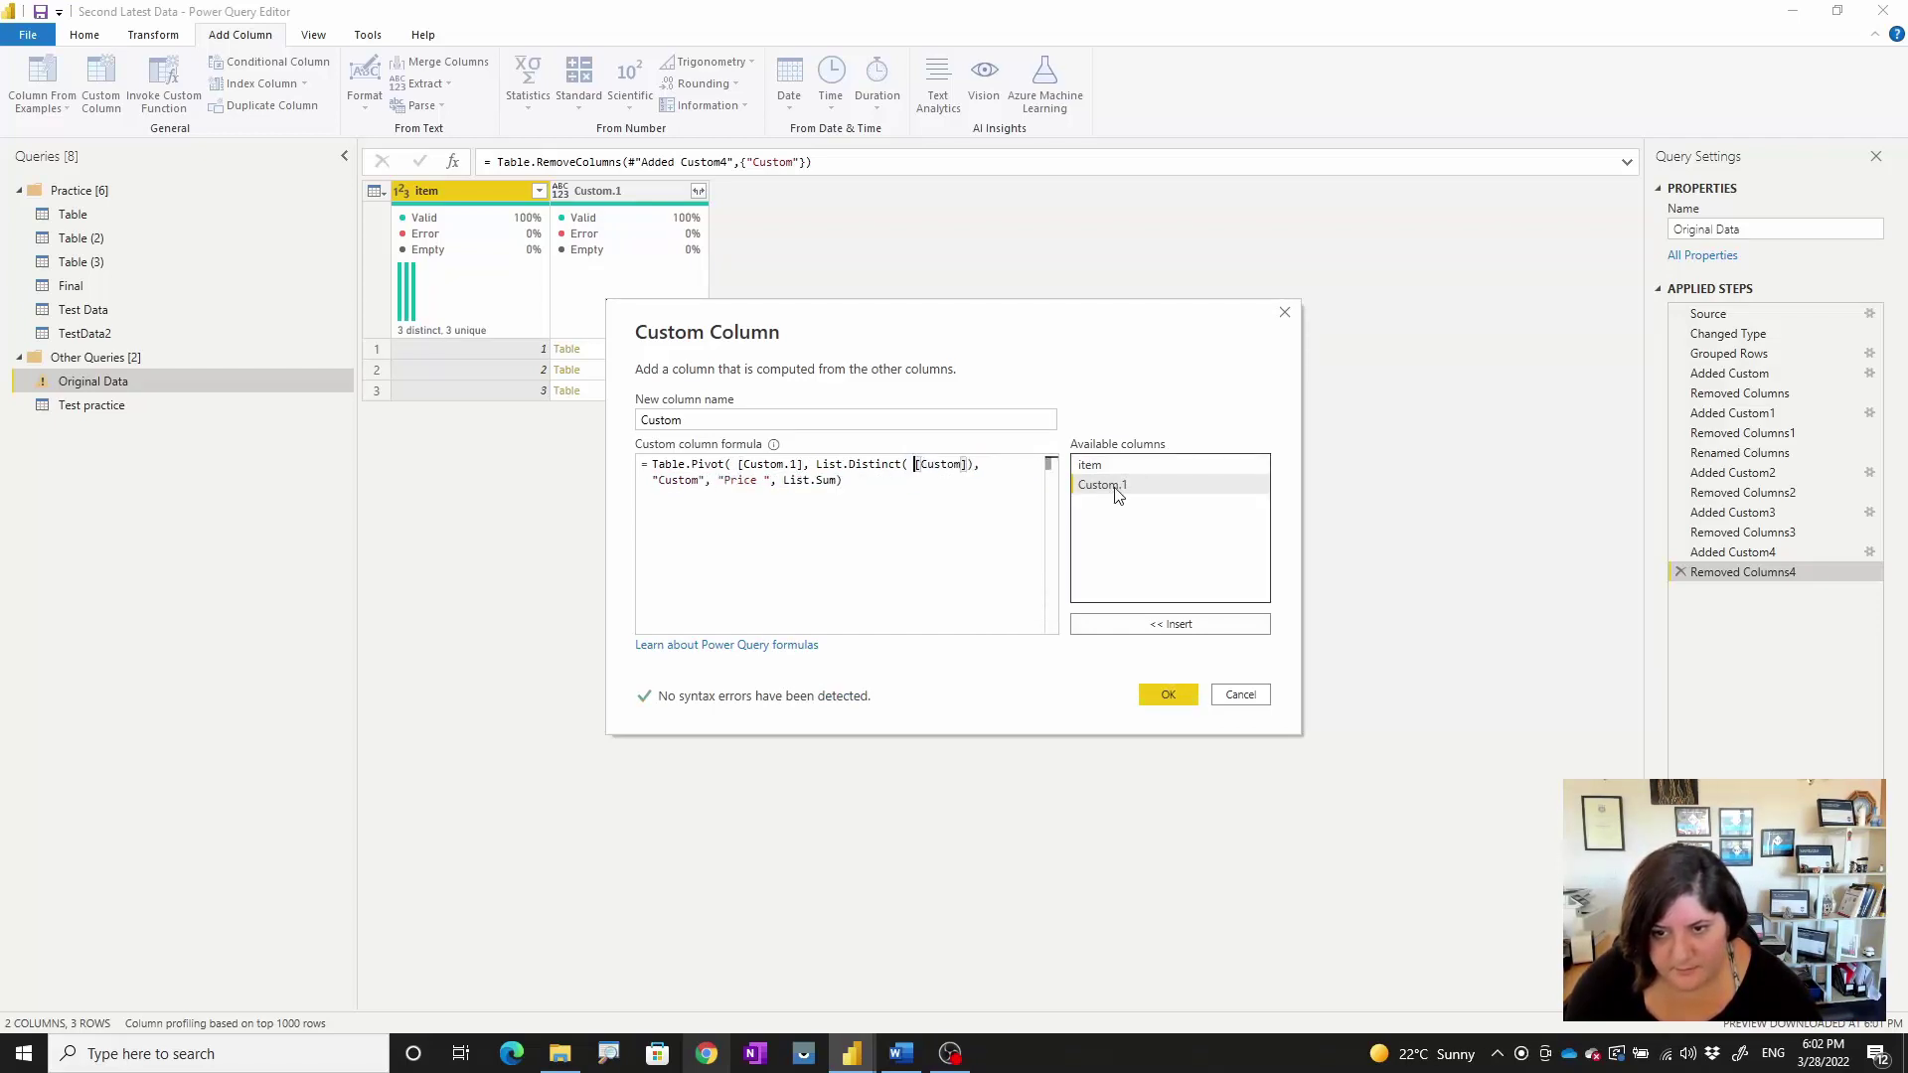
left_click(1118, 494)
double_click(1117, 487)
left_click(1156, 694)
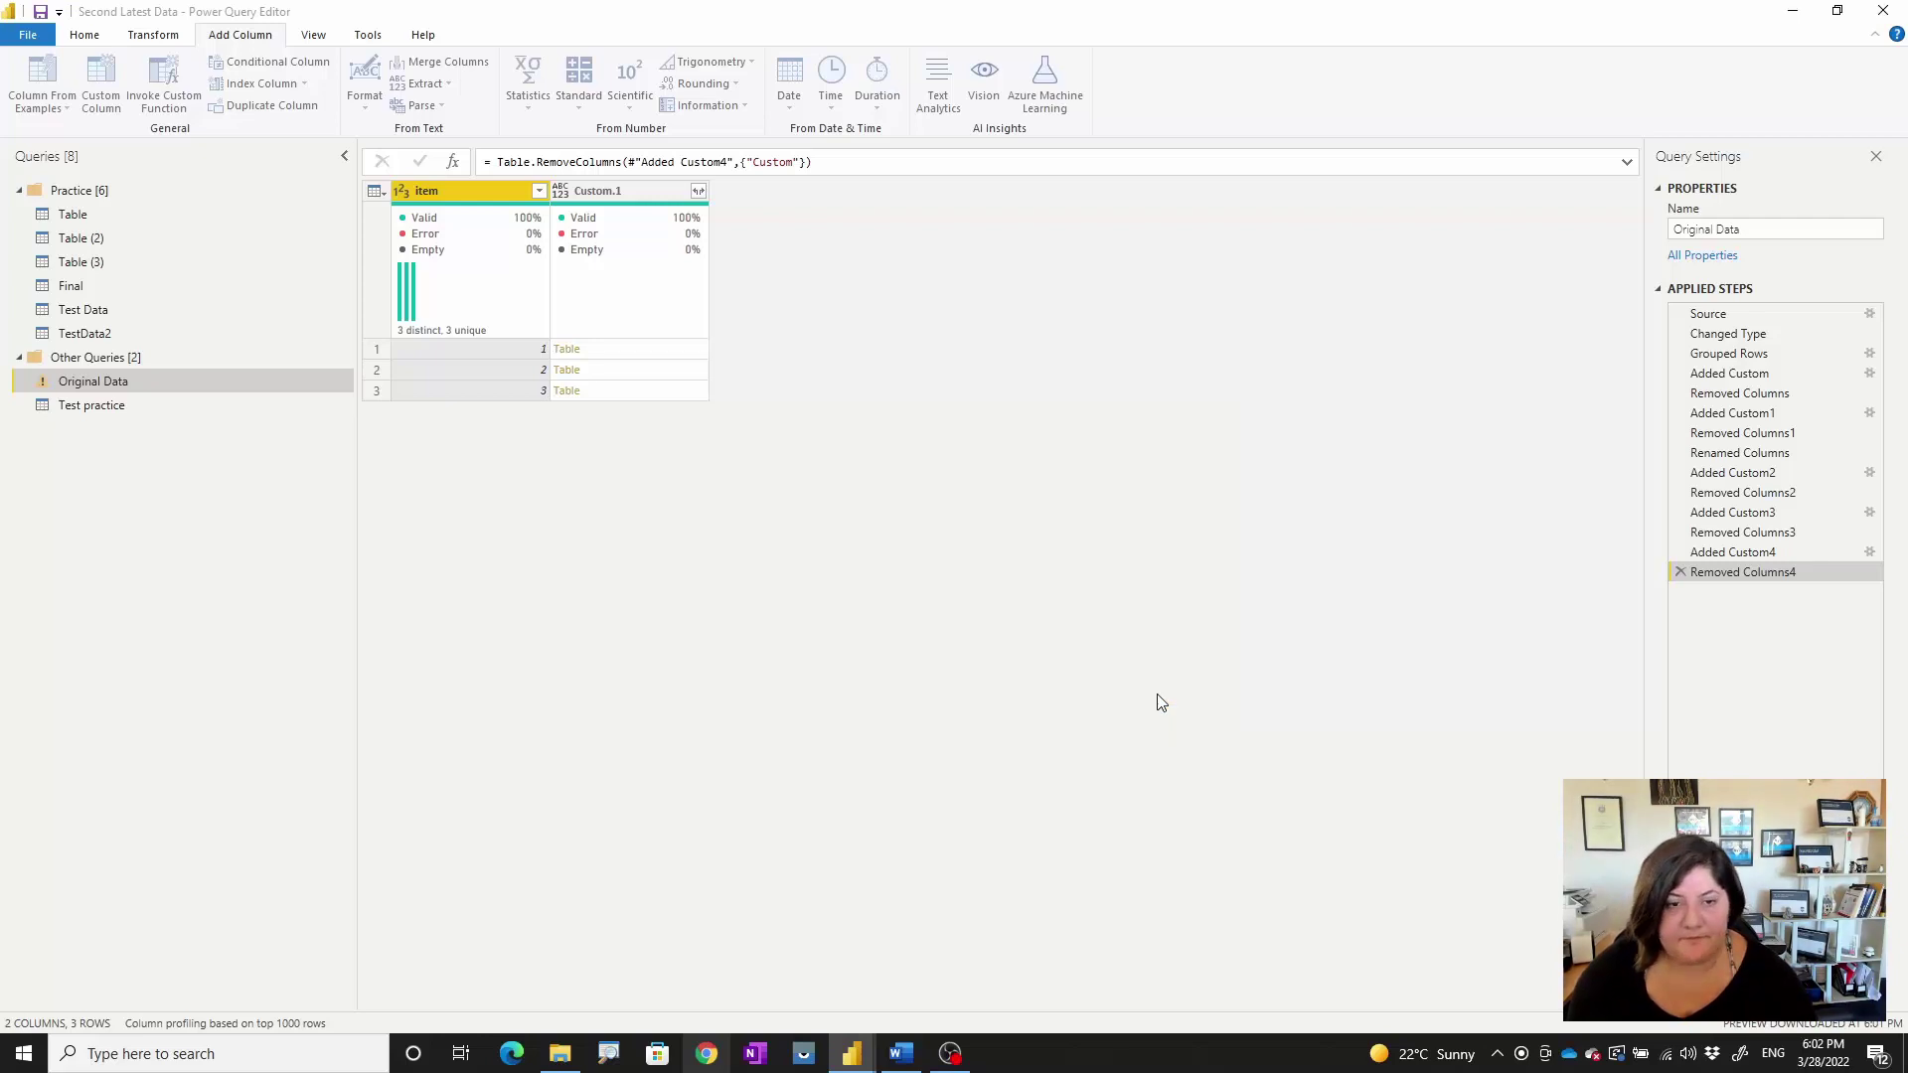
Step: Remove the Custom.1 column and preview item 1's pivoted nested table
left_click(642, 195)
right_click(642, 195)
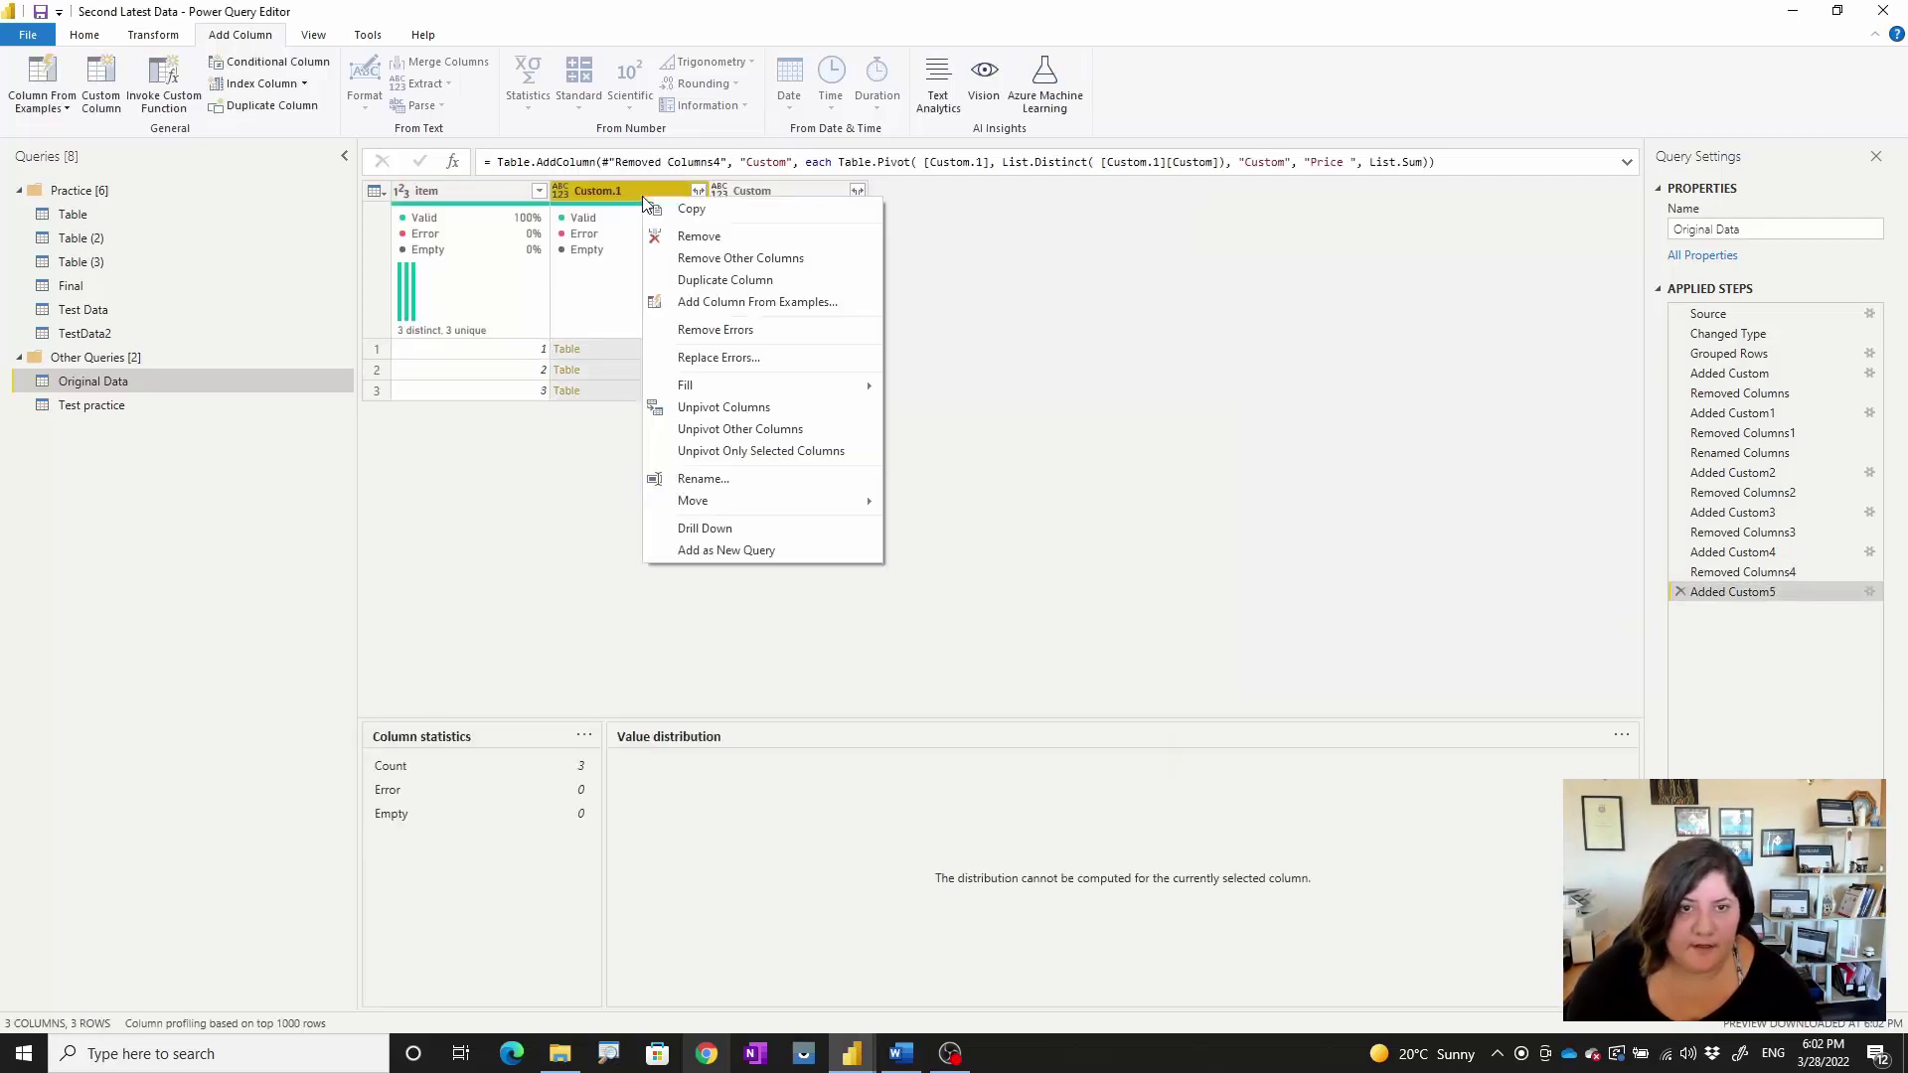
left_click(698, 237)
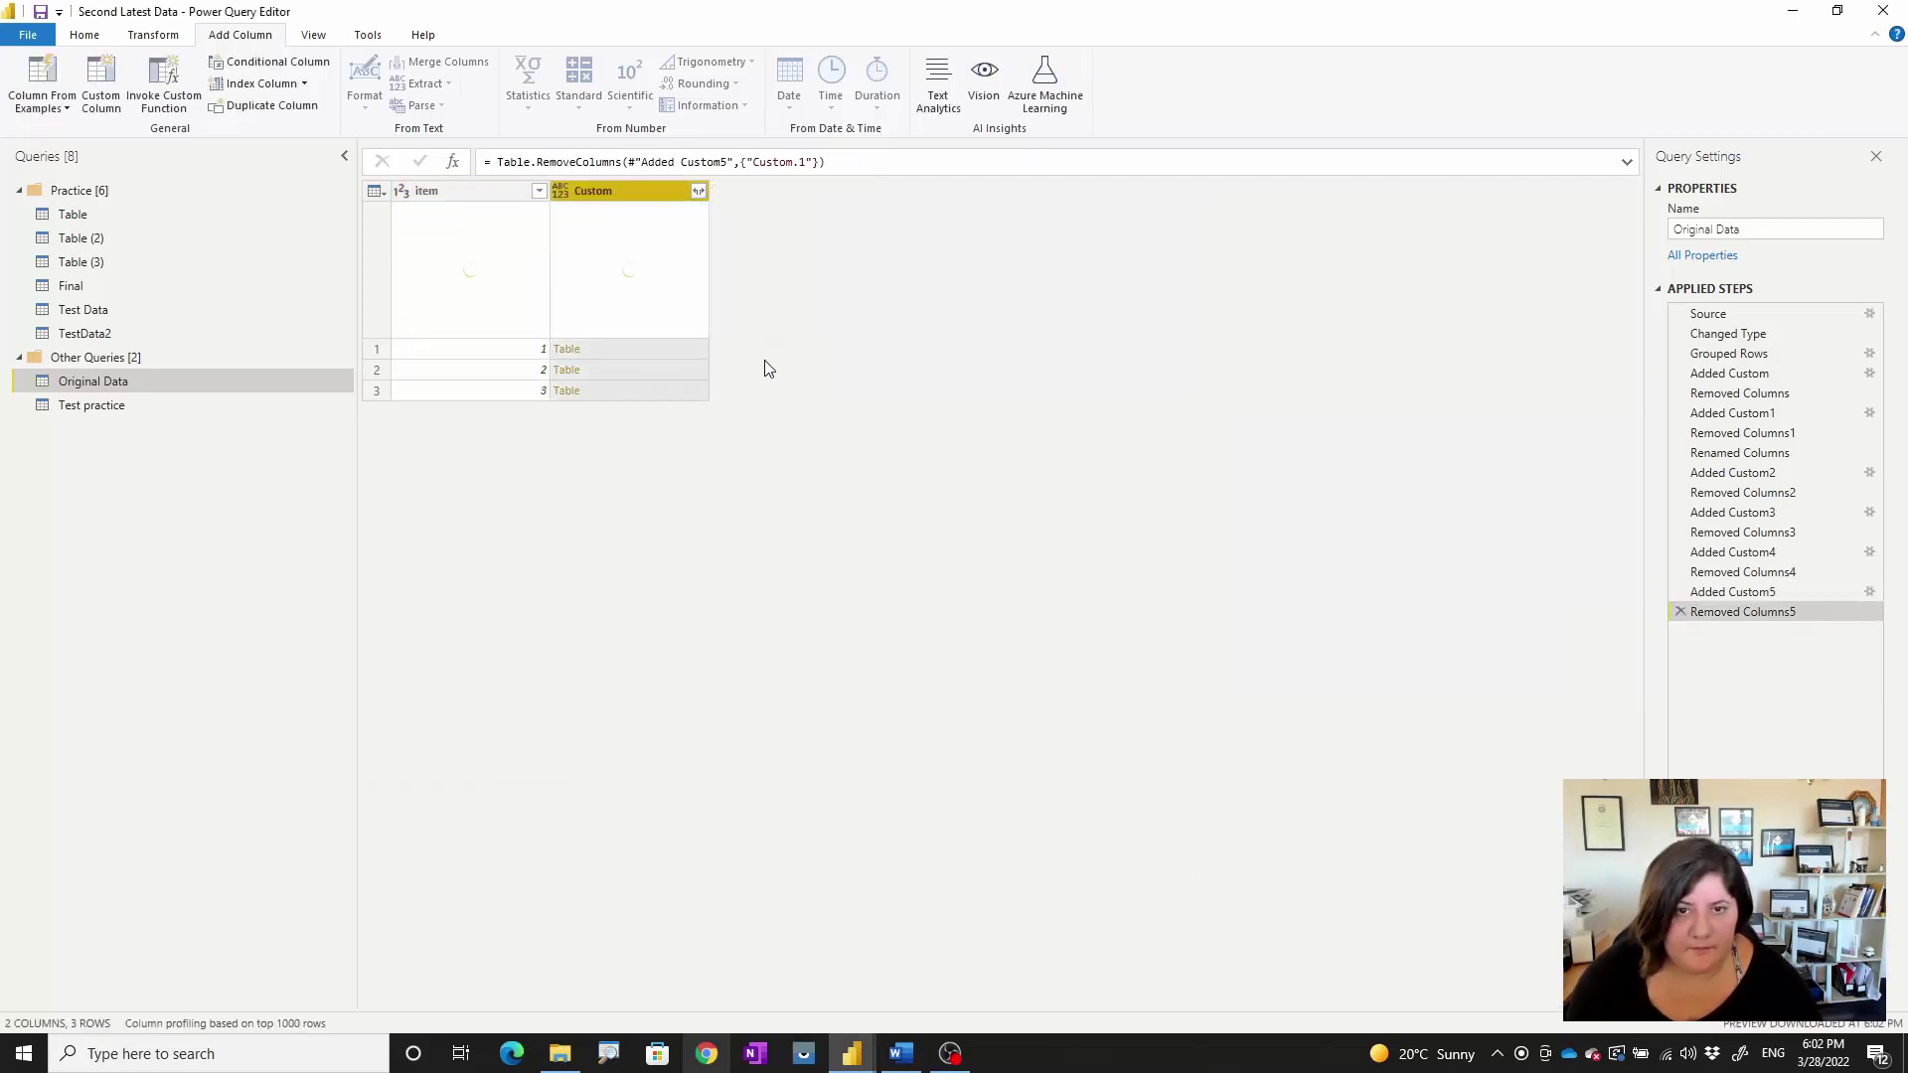
left_click(661, 348)
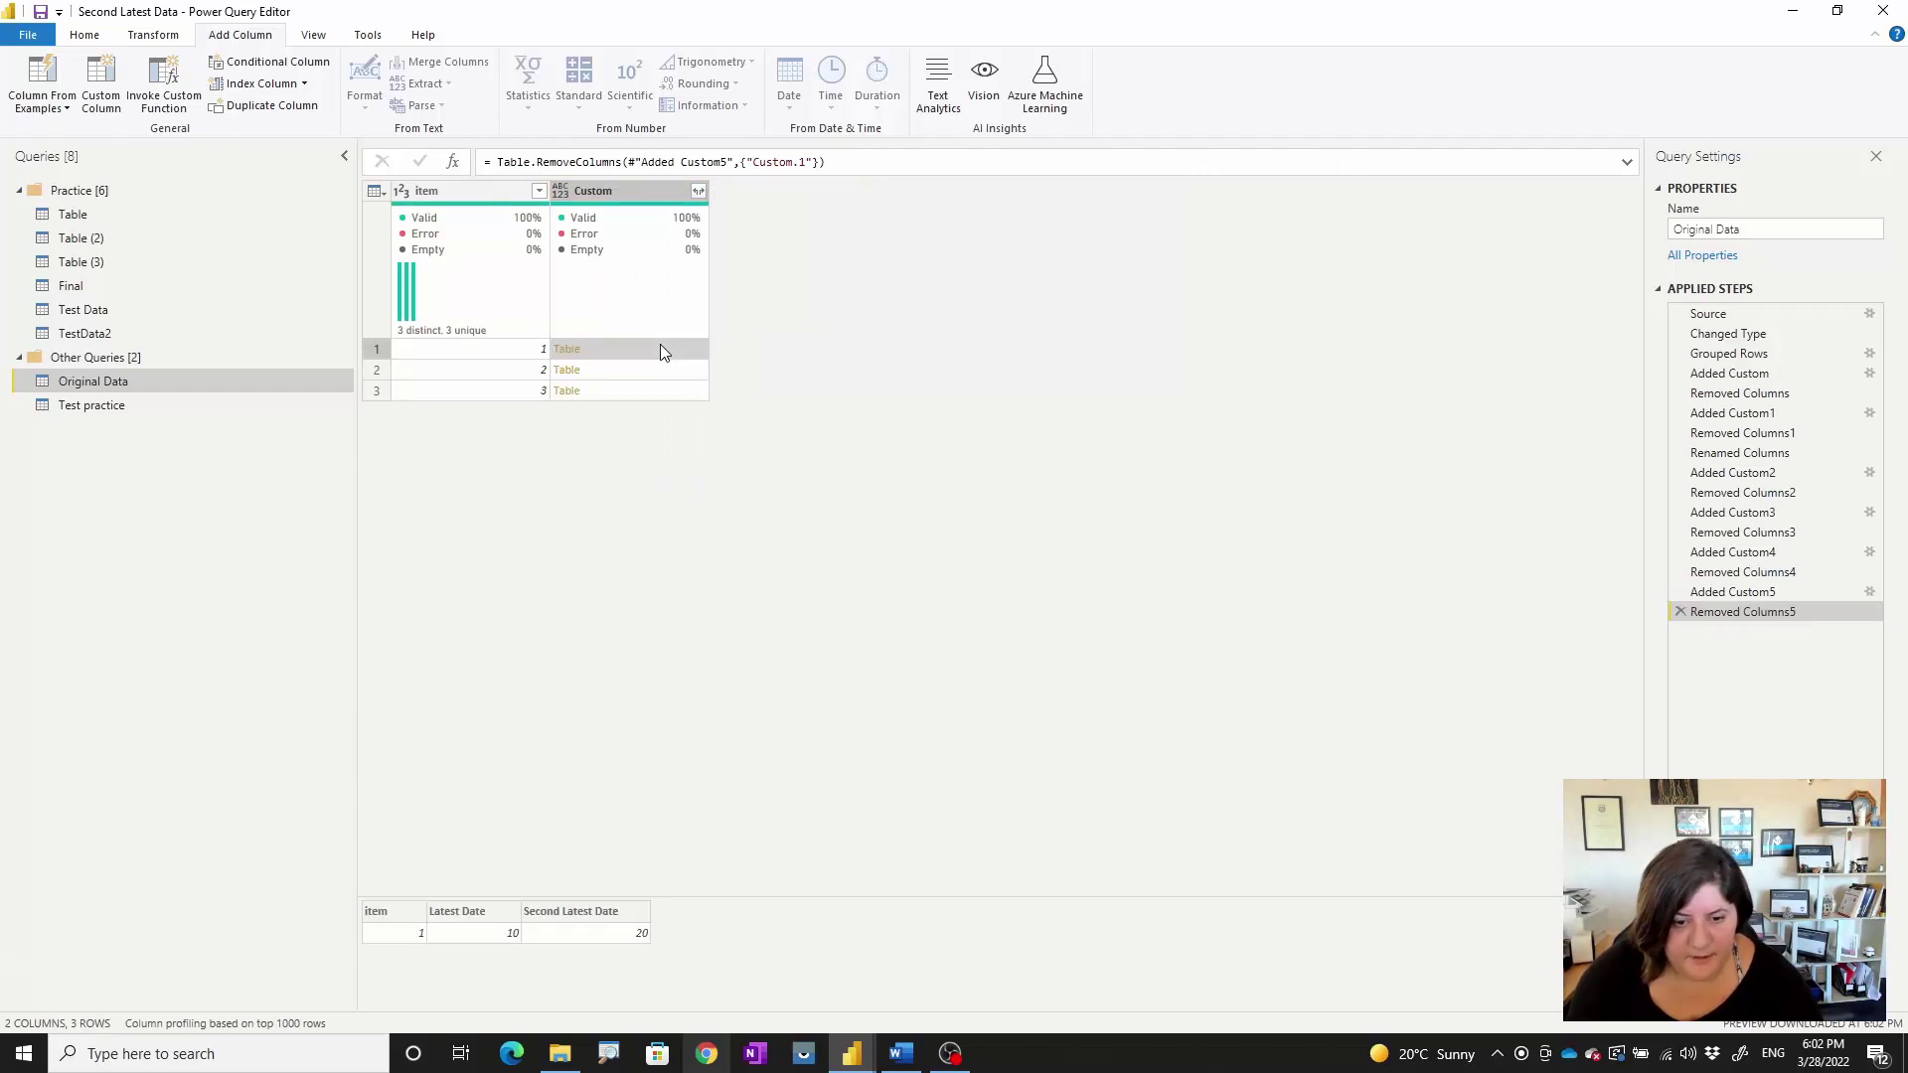
Step: Expand Custom without the name prefix into only Latest Date and Second Latest Date
left_click(699, 191)
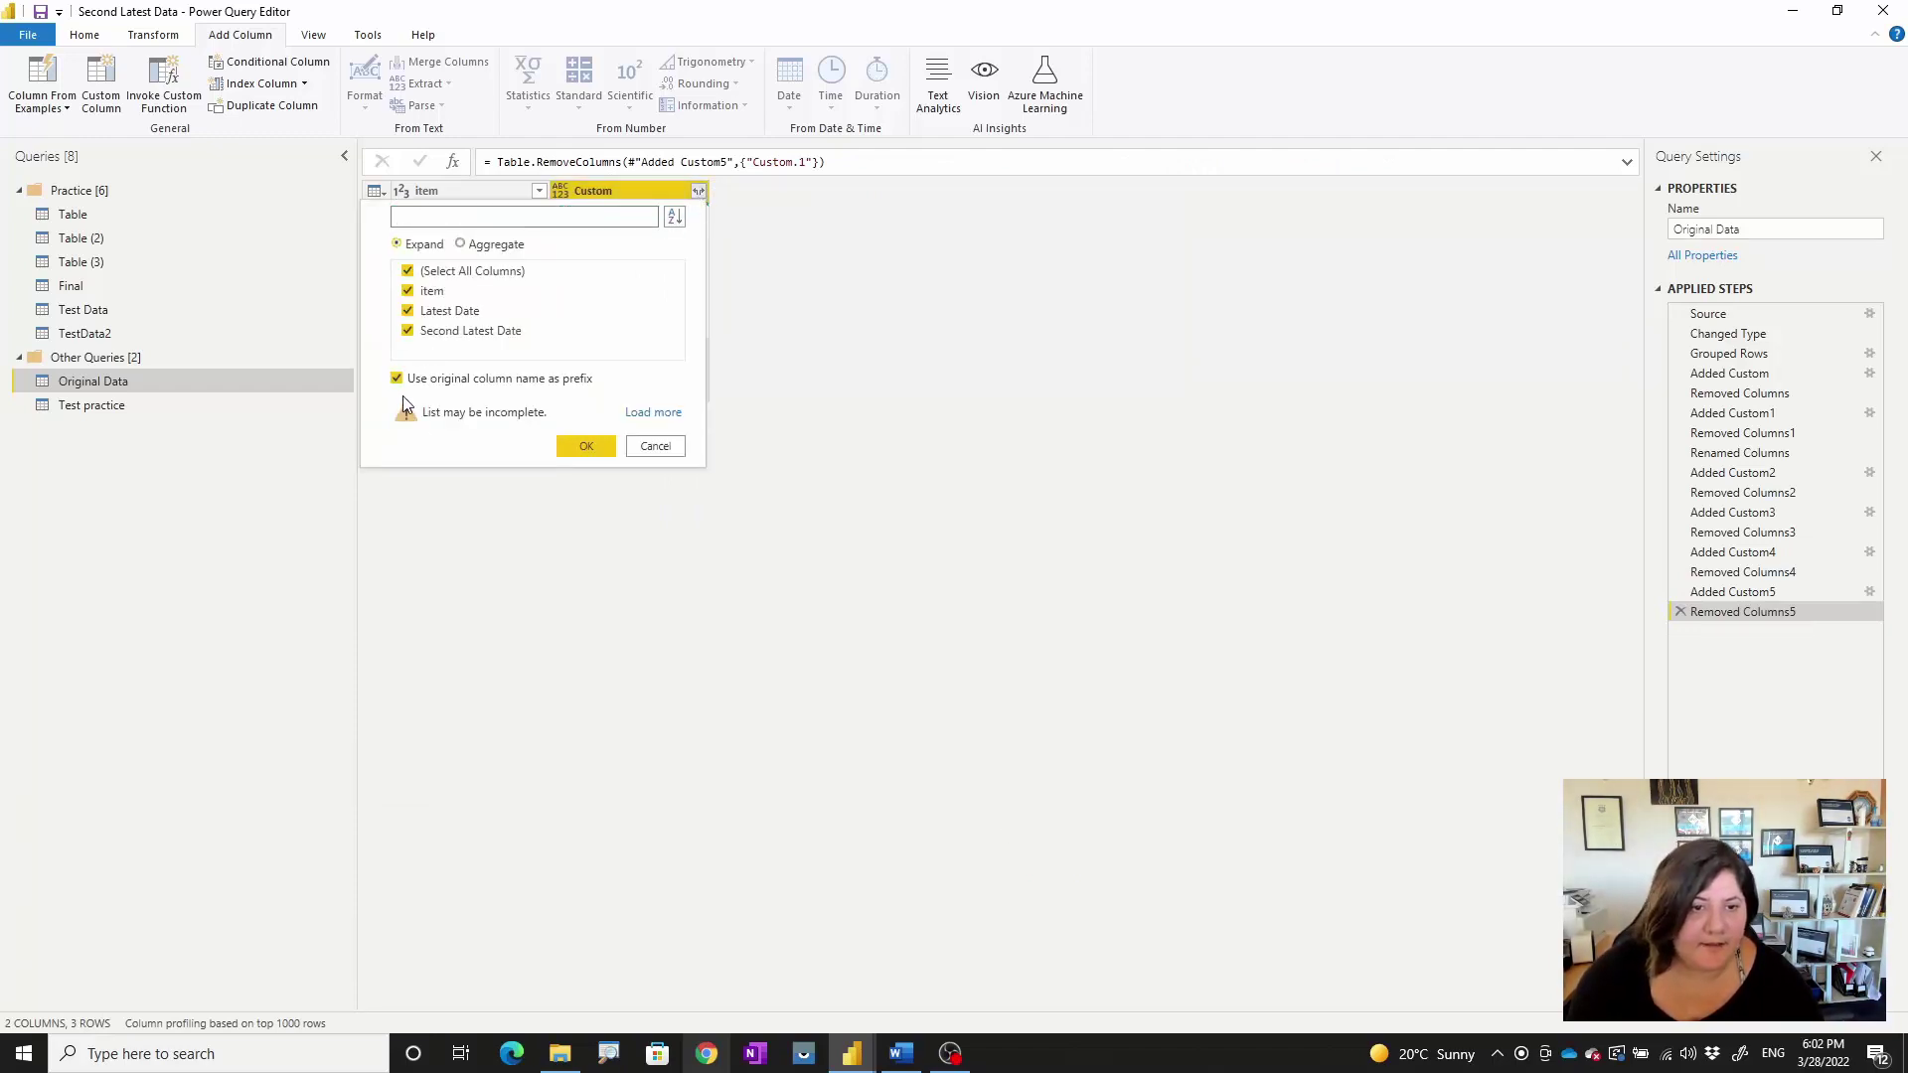
left_click(399, 380)
left_click(407, 270)
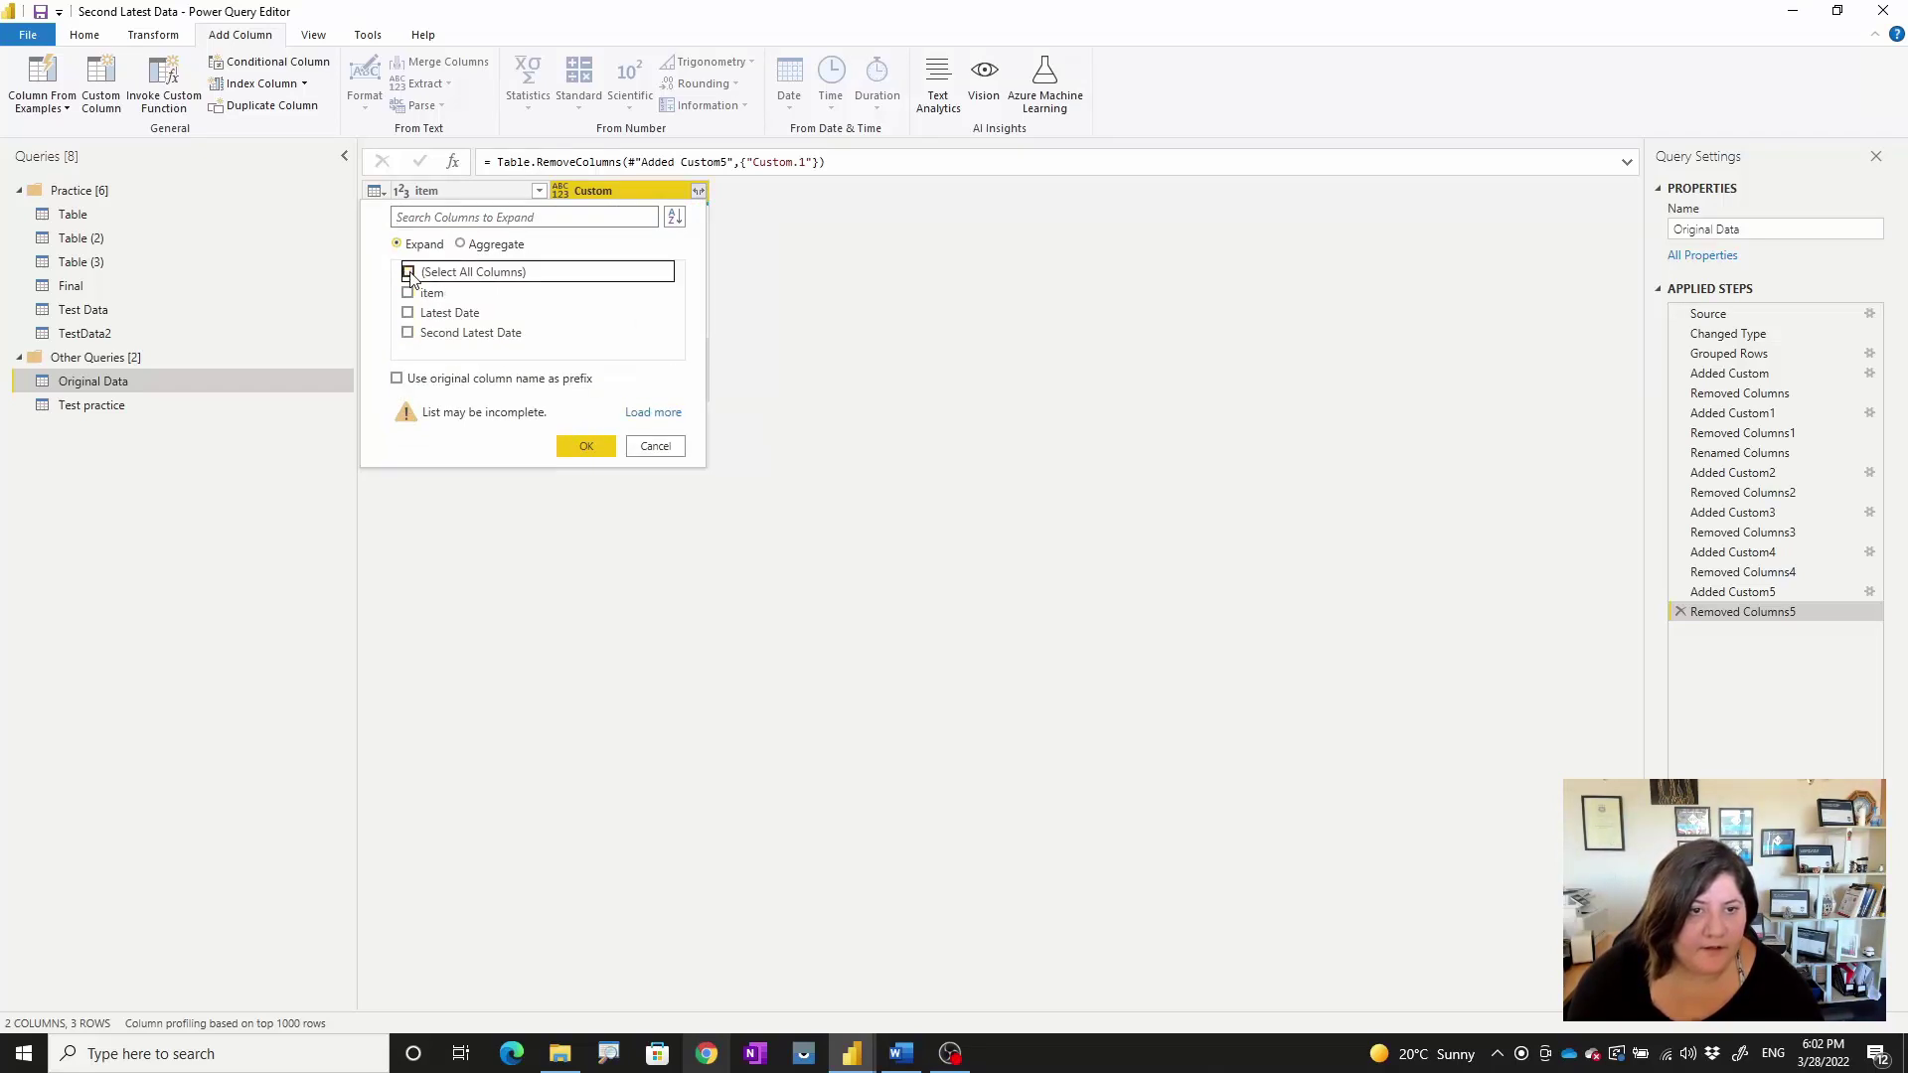
left_click(407, 311)
left_click(407, 331)
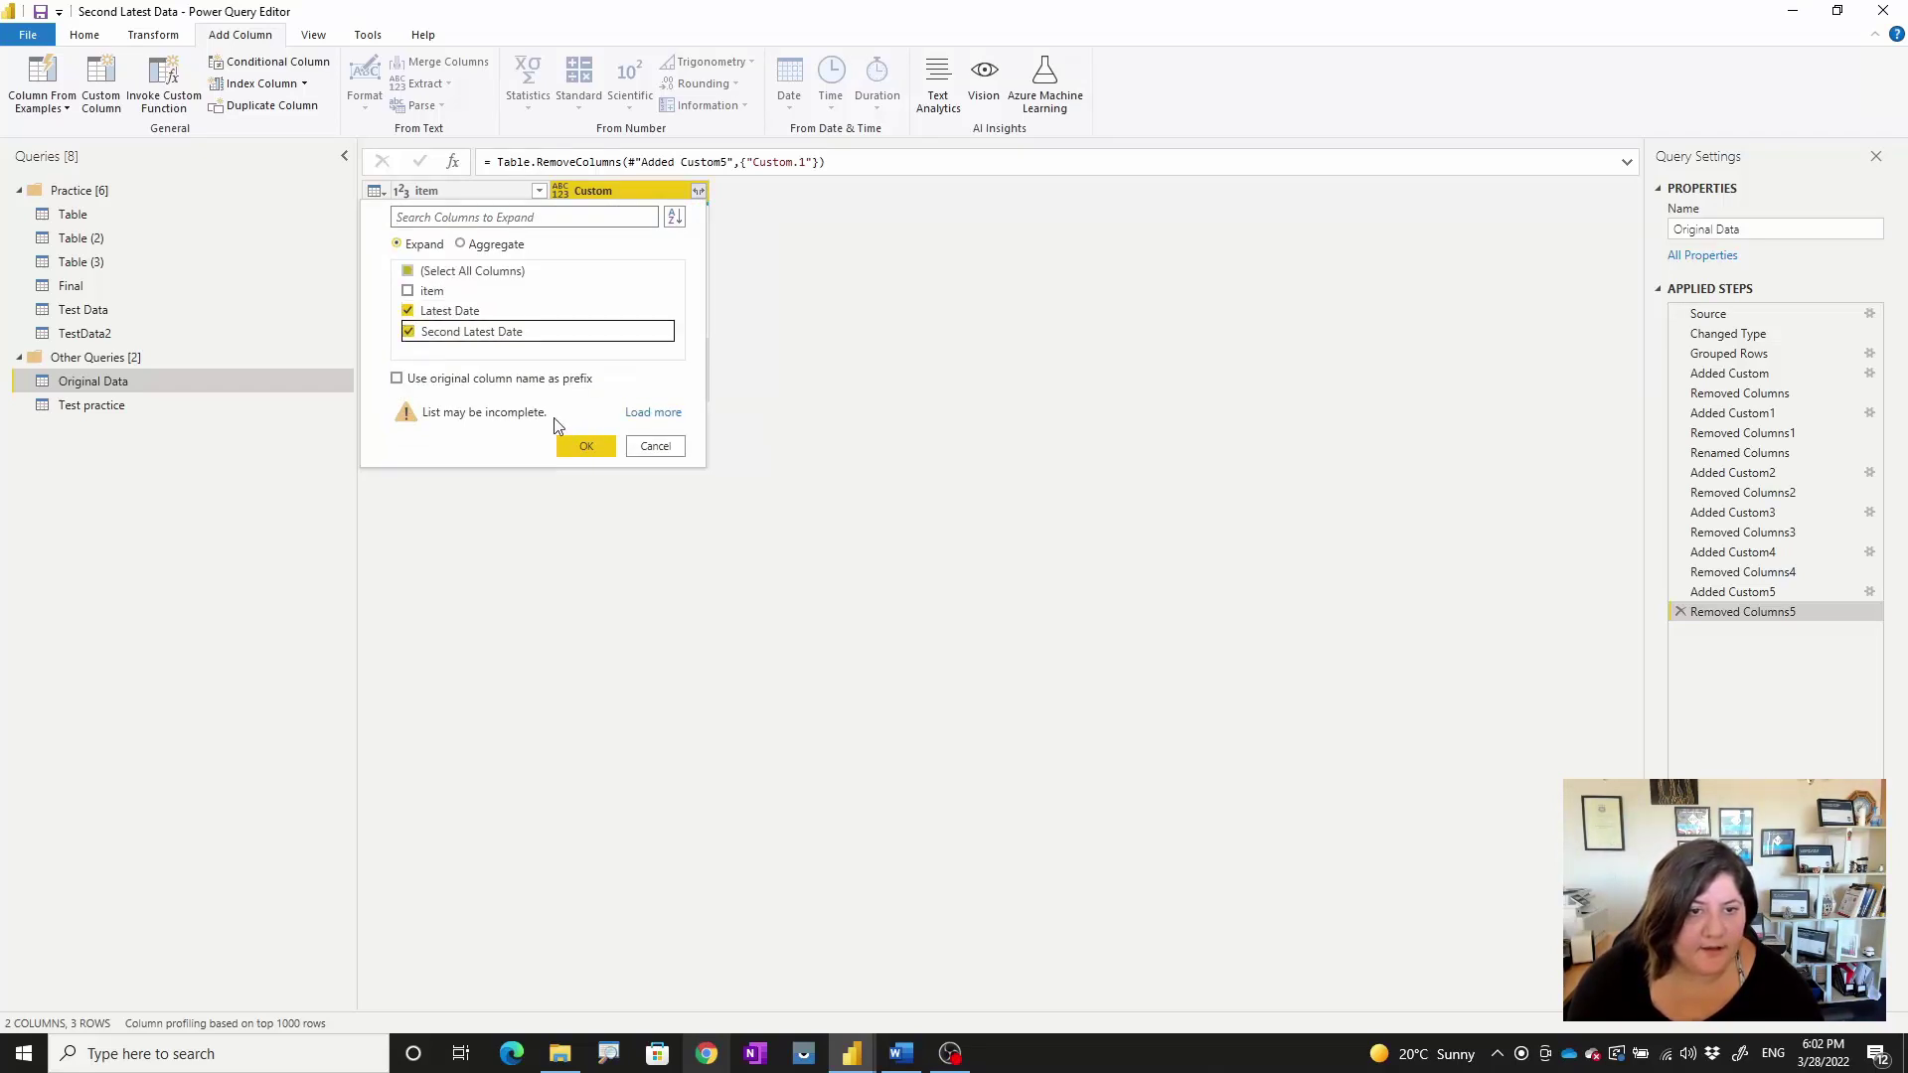
left_click(569, 453)
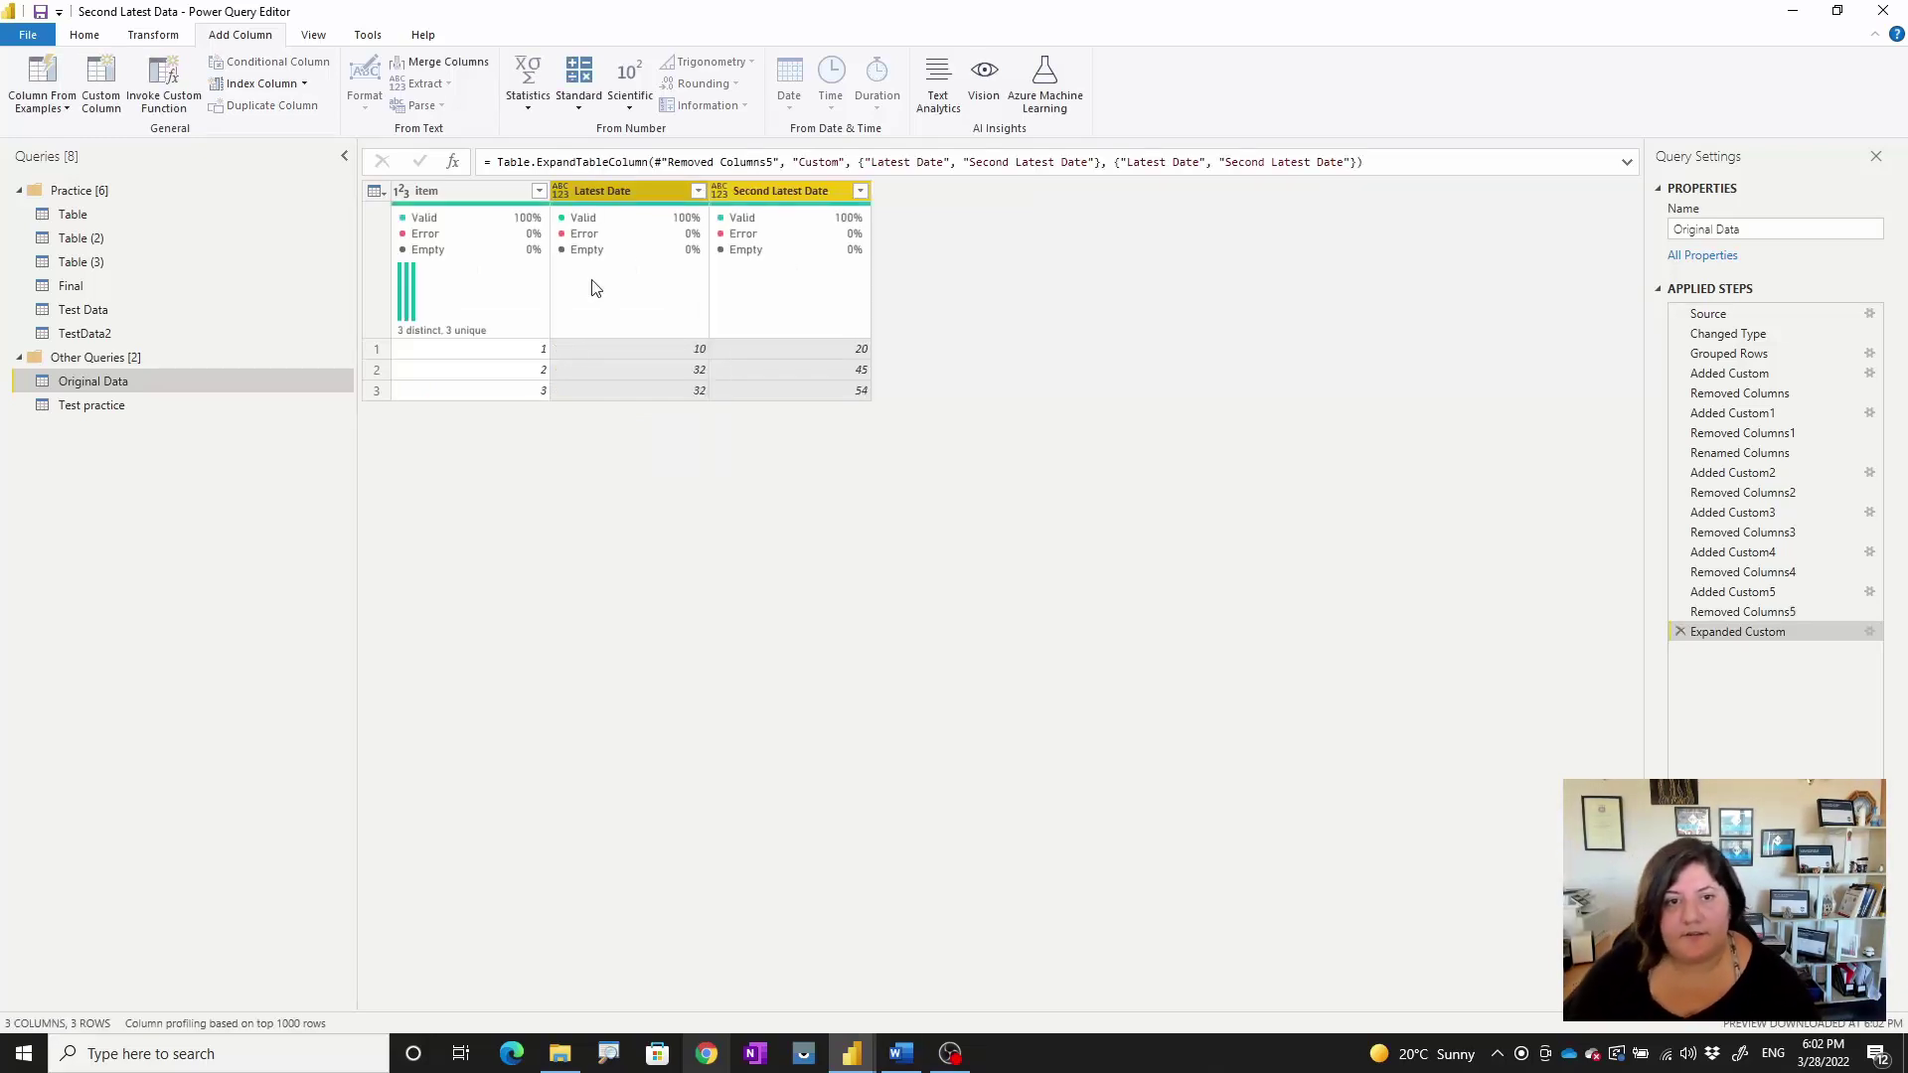
mouse_move(647, 249)
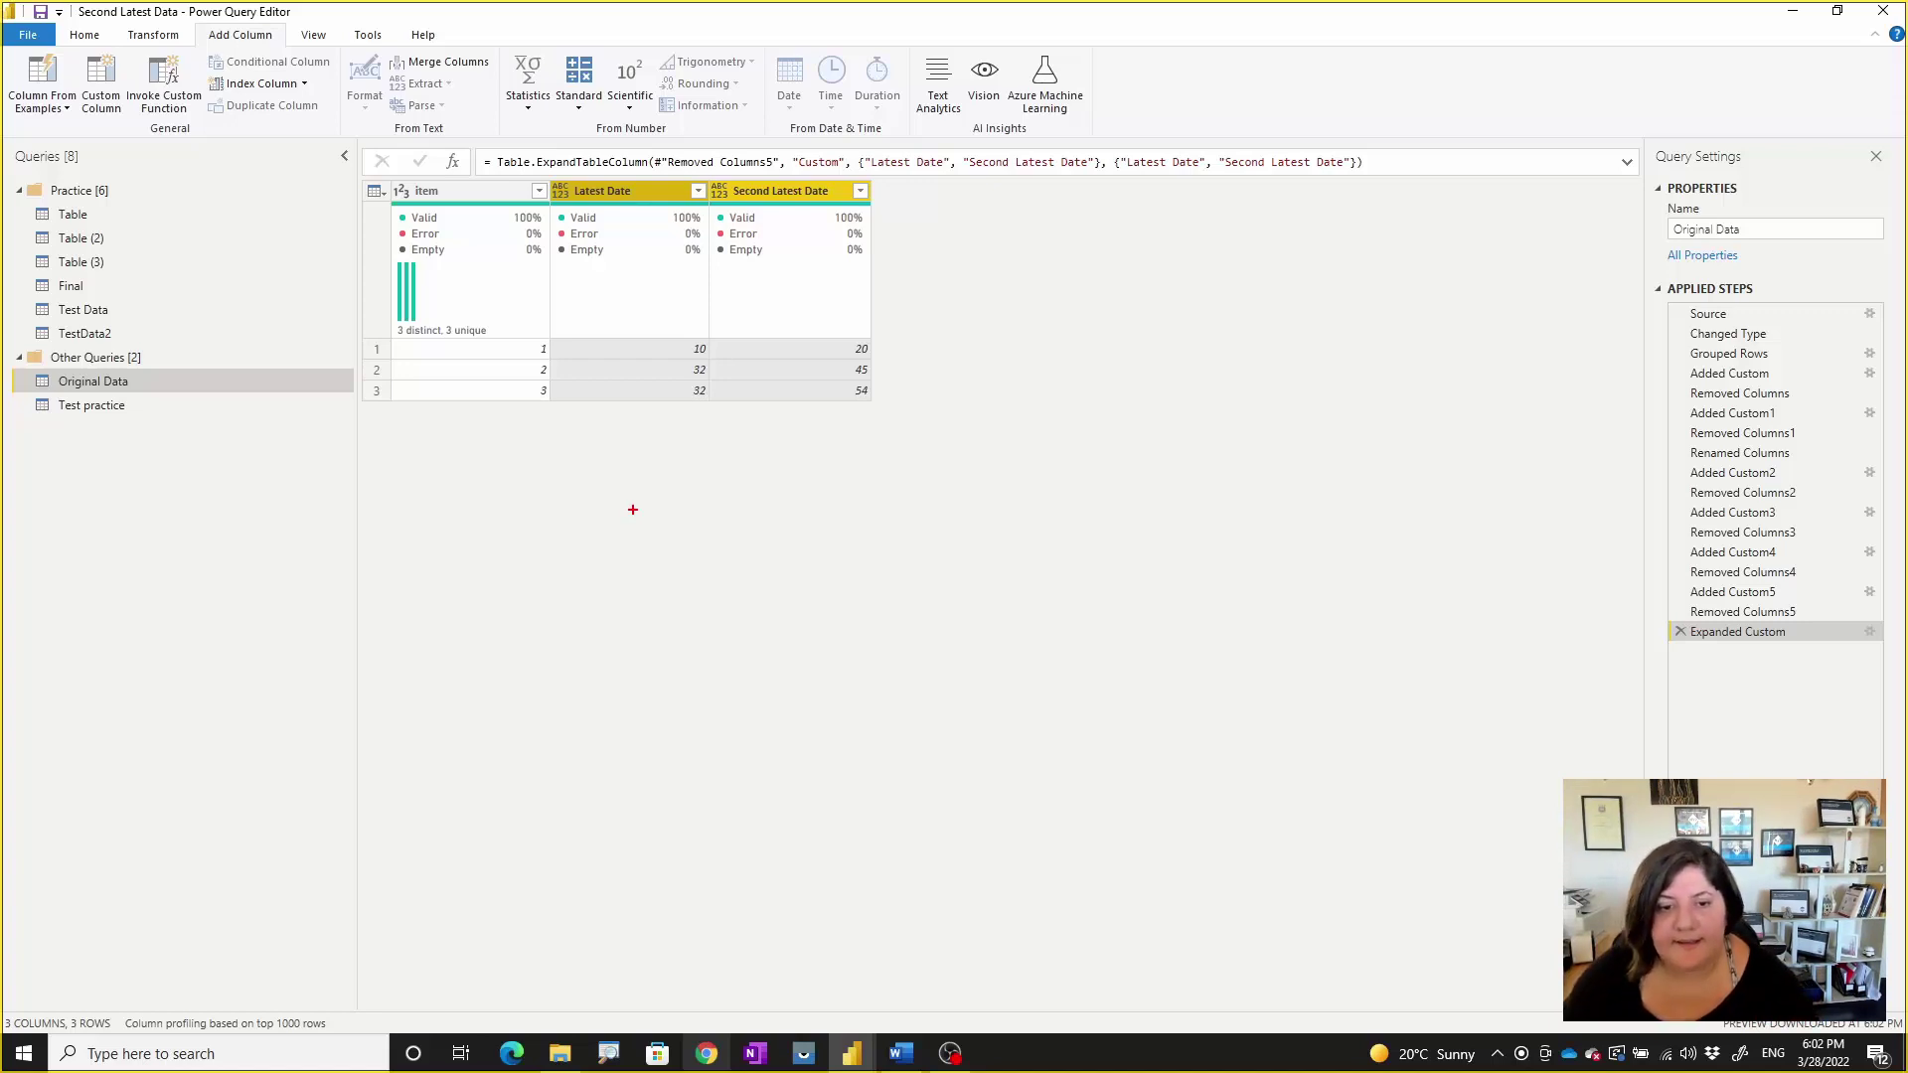
left_click_drag(633, 509, 623, 755)
mouse_move(633, 513)
left_mouse_down()
mouse_move(964, 575)
mouse_move(963, 772)
mouse_move(616, 754)
left_mouse_up()
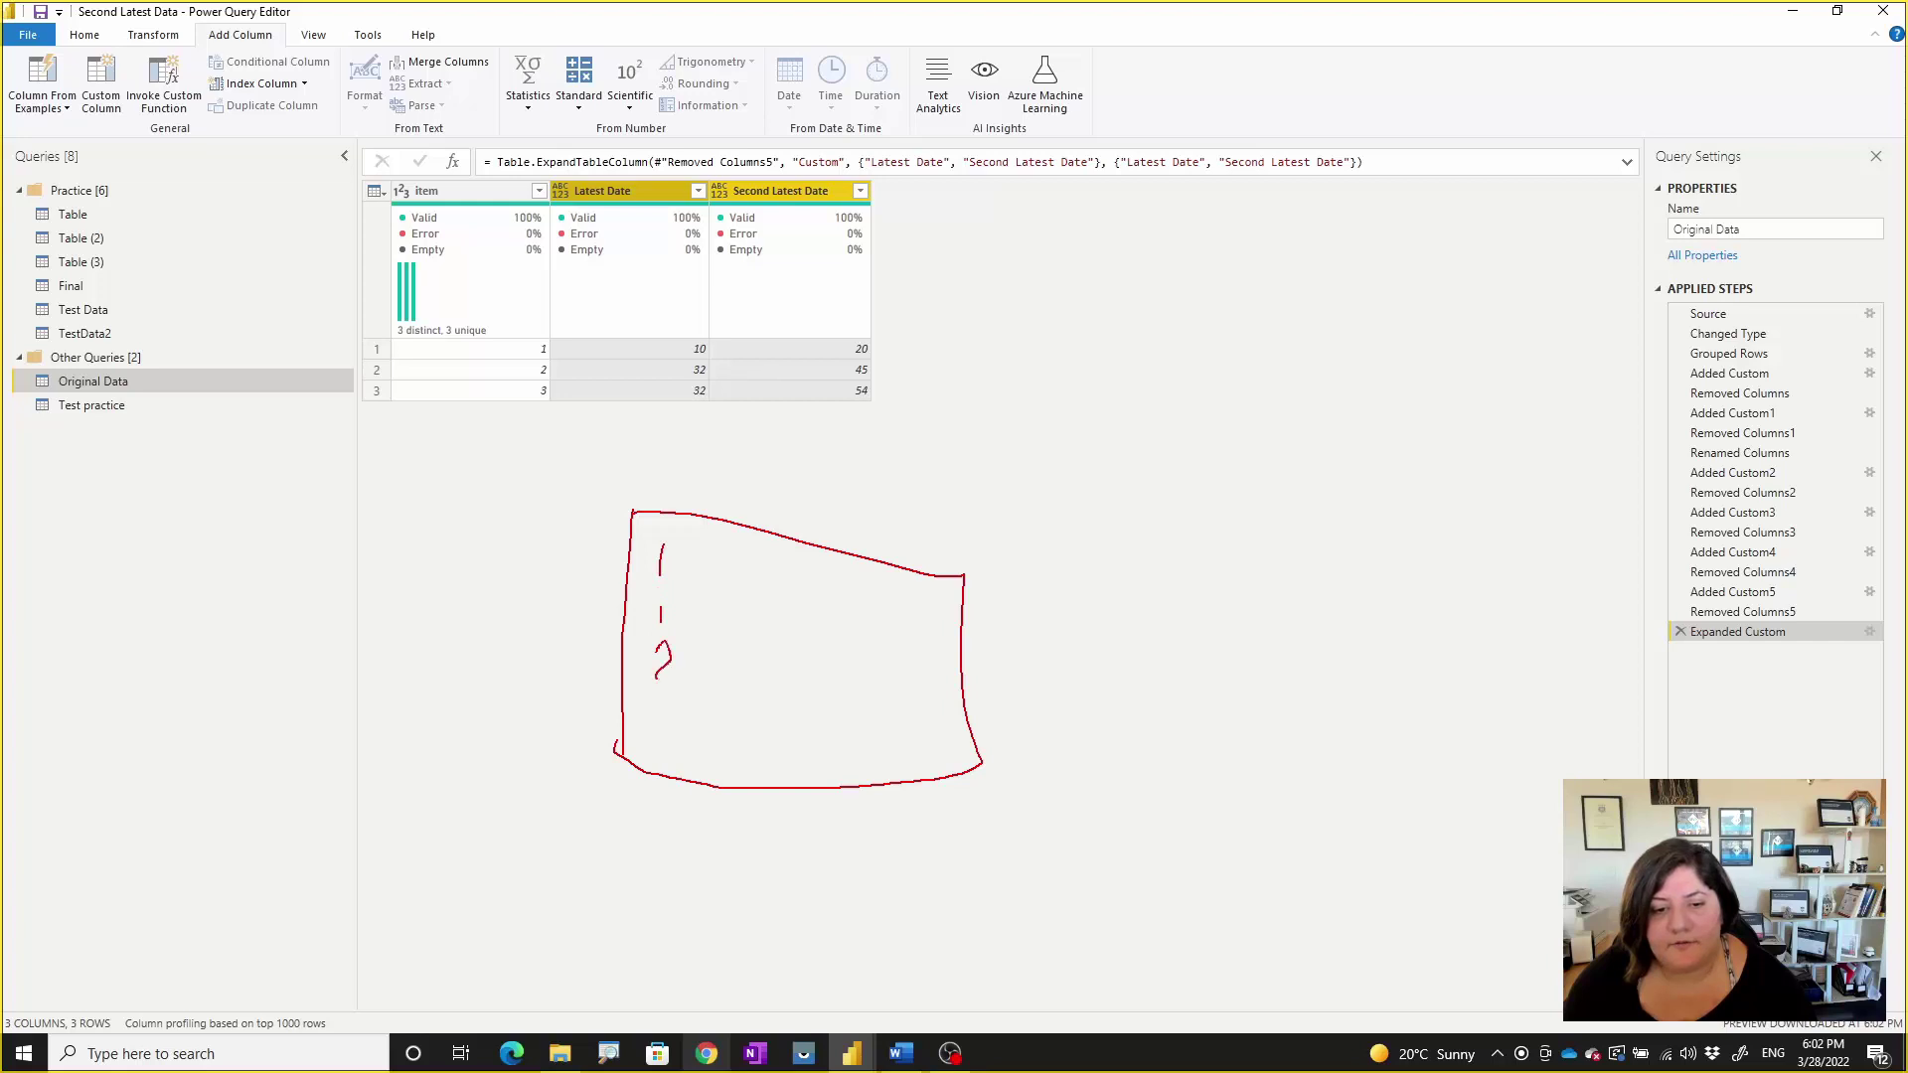
left_click_drag(674, 771, 709, 821)
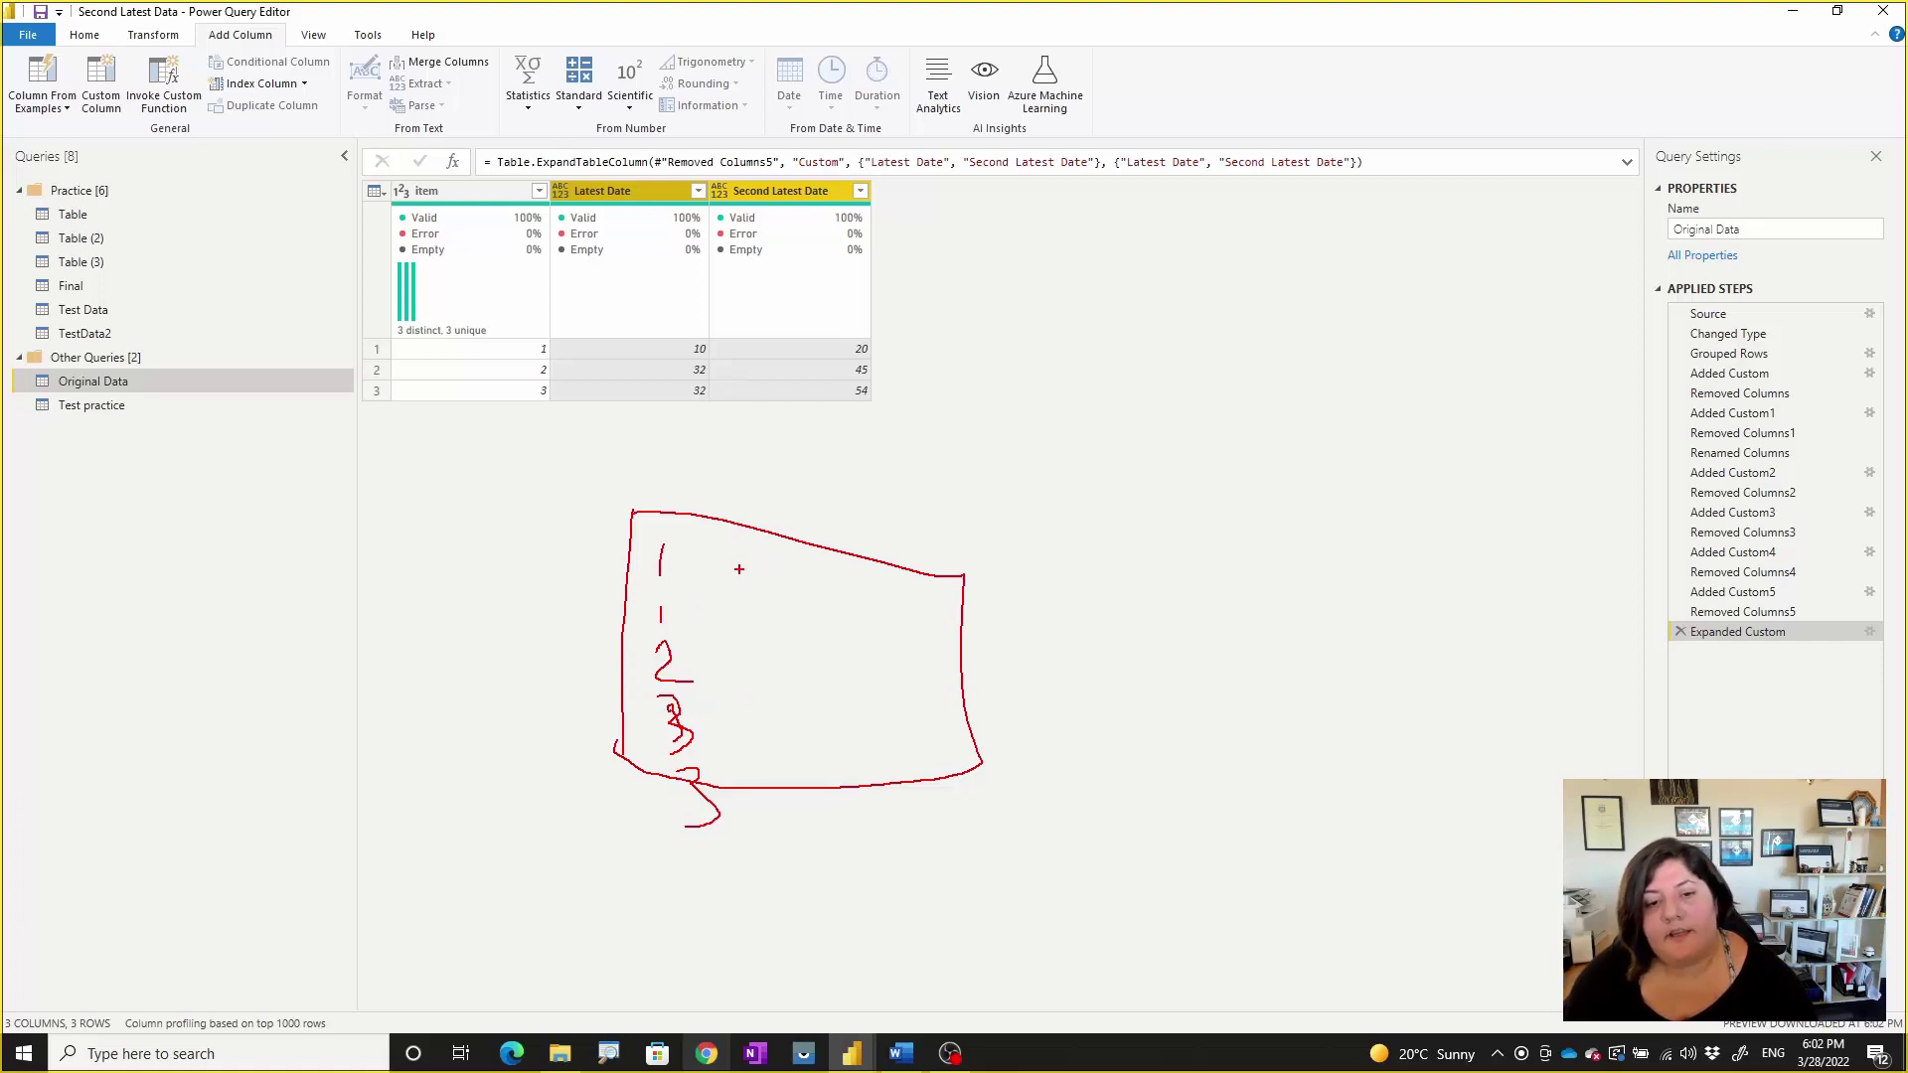
mouse_move(675, 559)
left_mouse_down()
mouse_move(705, 621)
mouse_move(646, 632)
mouse_move(621, 570)
mouse_move(856, 573)
mouse_move(954, 529)
mouse_move(959, 594)
left_mouse_up()
mouse_move(966, 512)
left_mouse_down()
mouse_move(989, 608)
mouse_move(960, 518)
mouse_move(1116, 504)
mouse_move(1009, 629)
left_mouse_up()
left_click_drag(1002, 518, 1019, 626)
mouse_move(1029, 529)
left_mouse_down()
mouse_move(1037, 618)
mouse_move(1055, 628)
mouse_move(1095, 579)
mouse_move(1118, 599)
left_mouse_up()
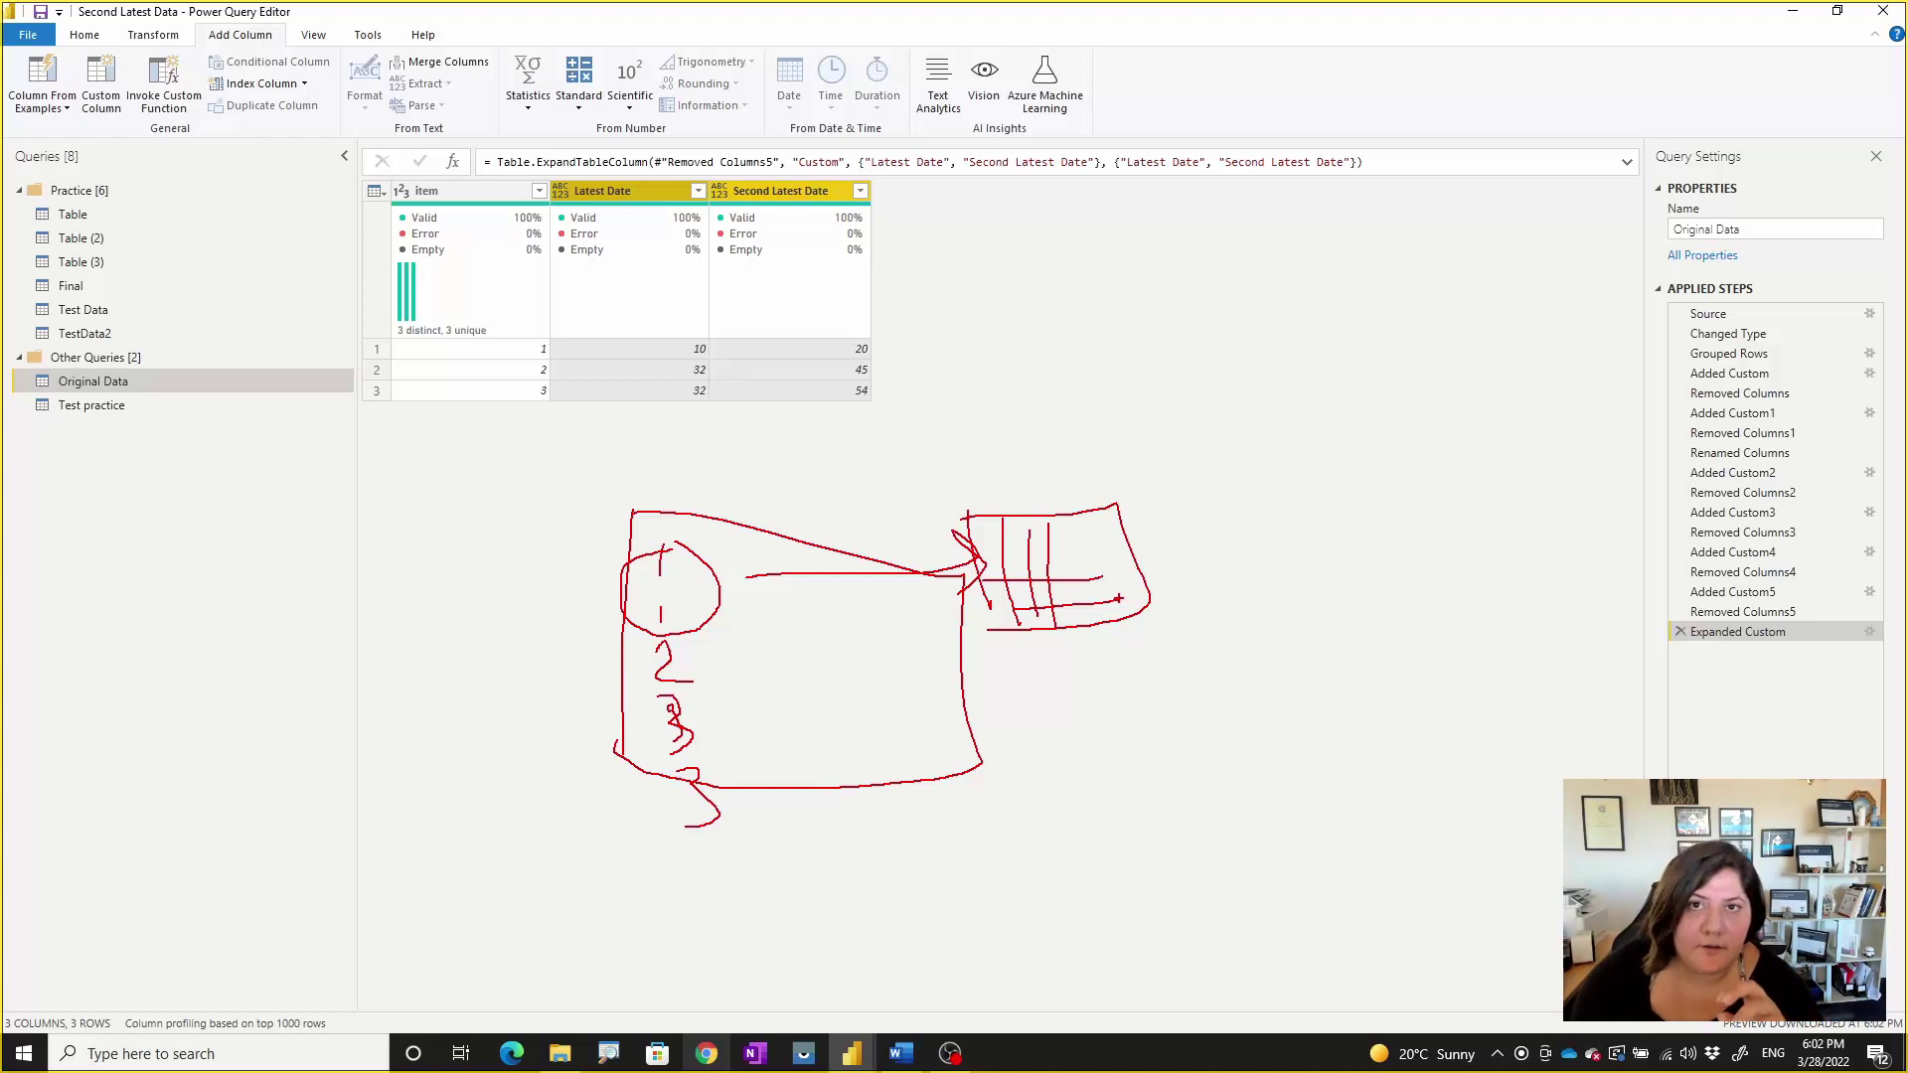
key("Escape")
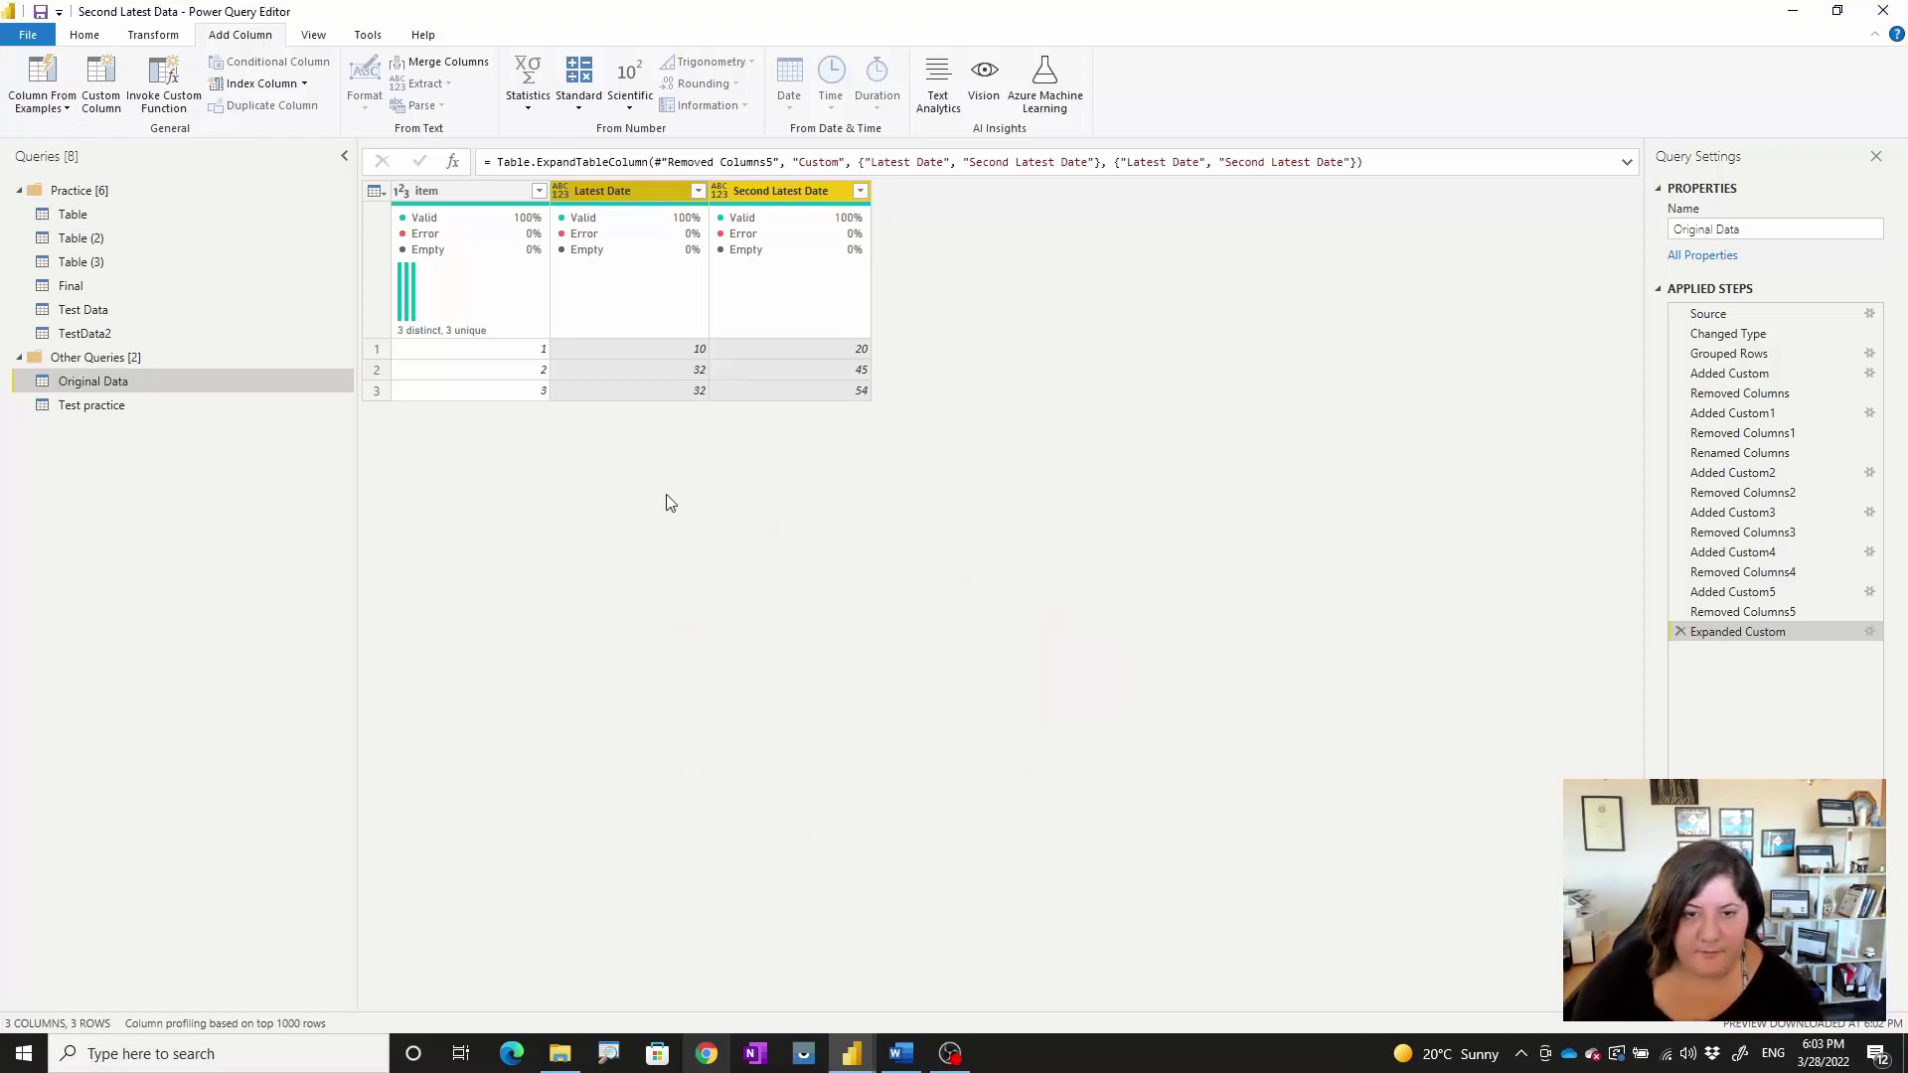
Step: Review the Added Custom output, then inspect Added Custom1's Table.FirstN([Custom],2) formula without changes
left_click(1711, 372)
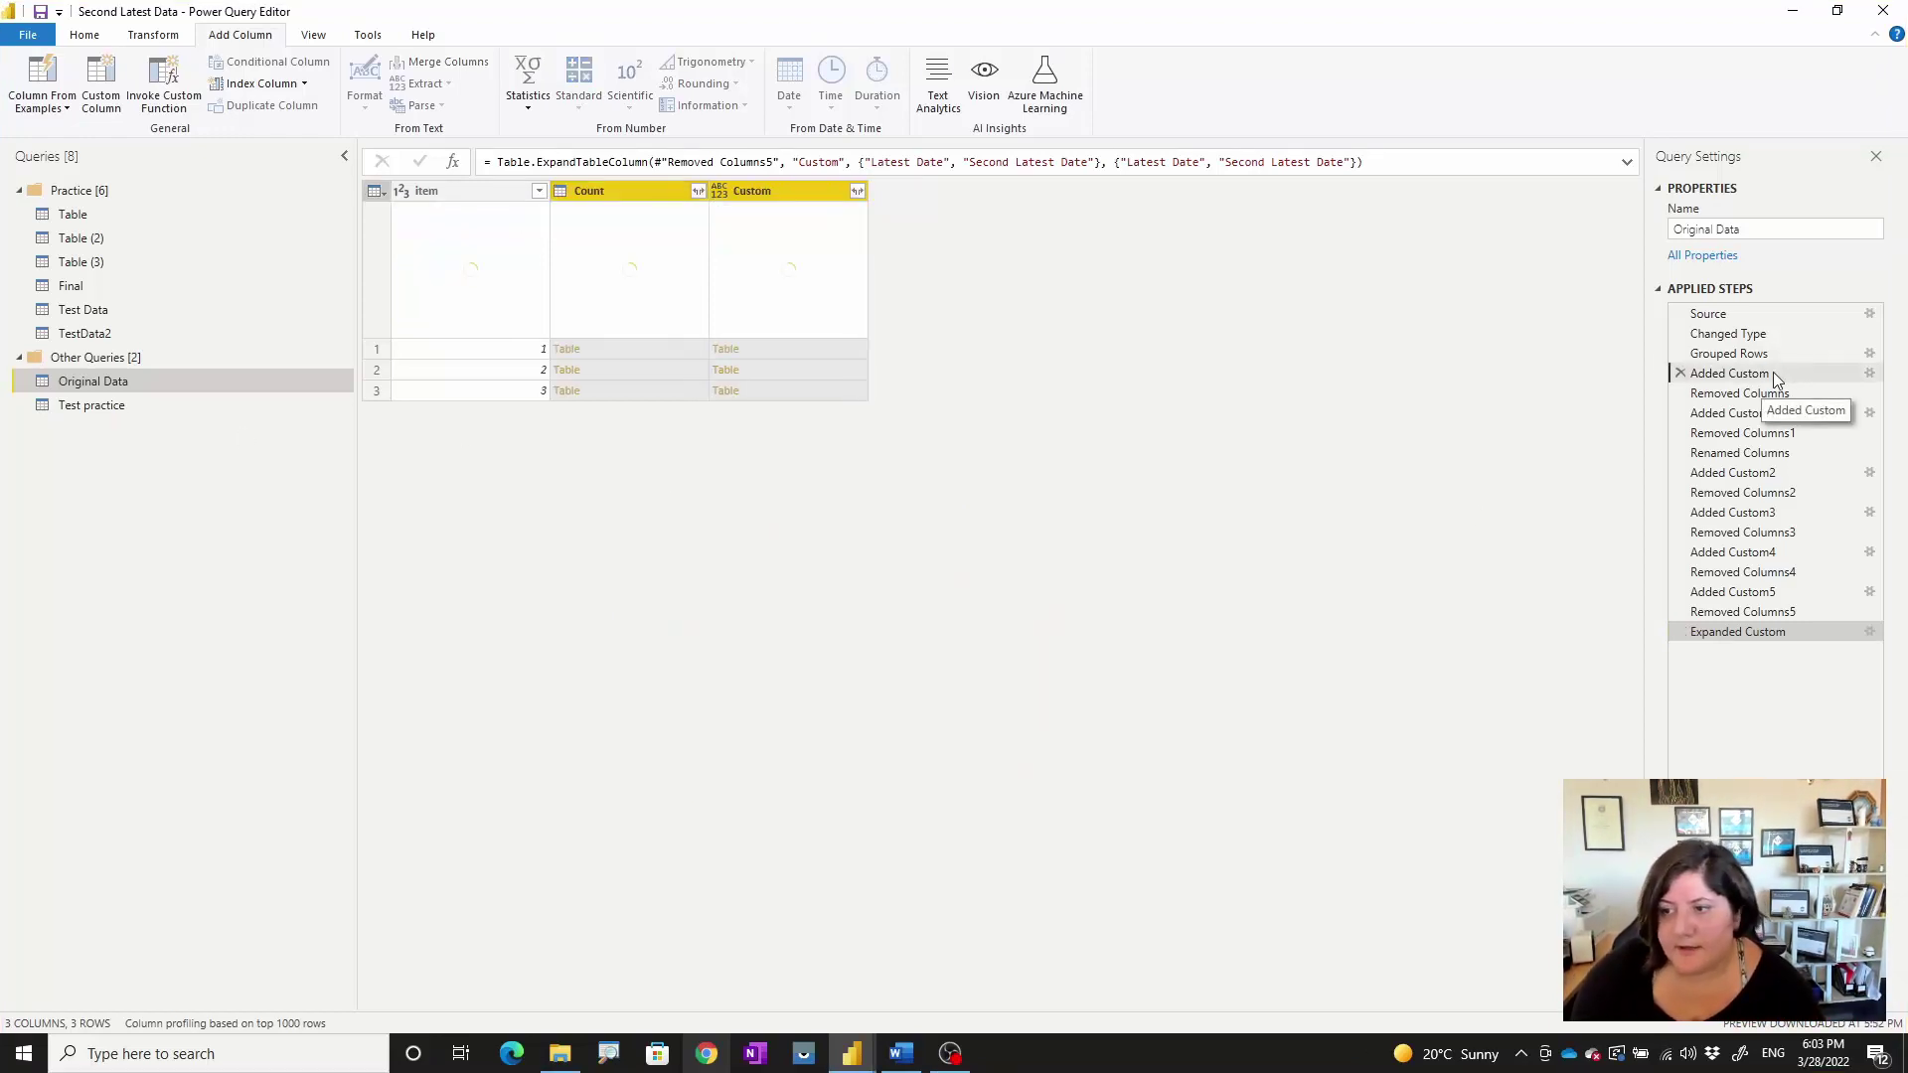
left_click(773, 348)
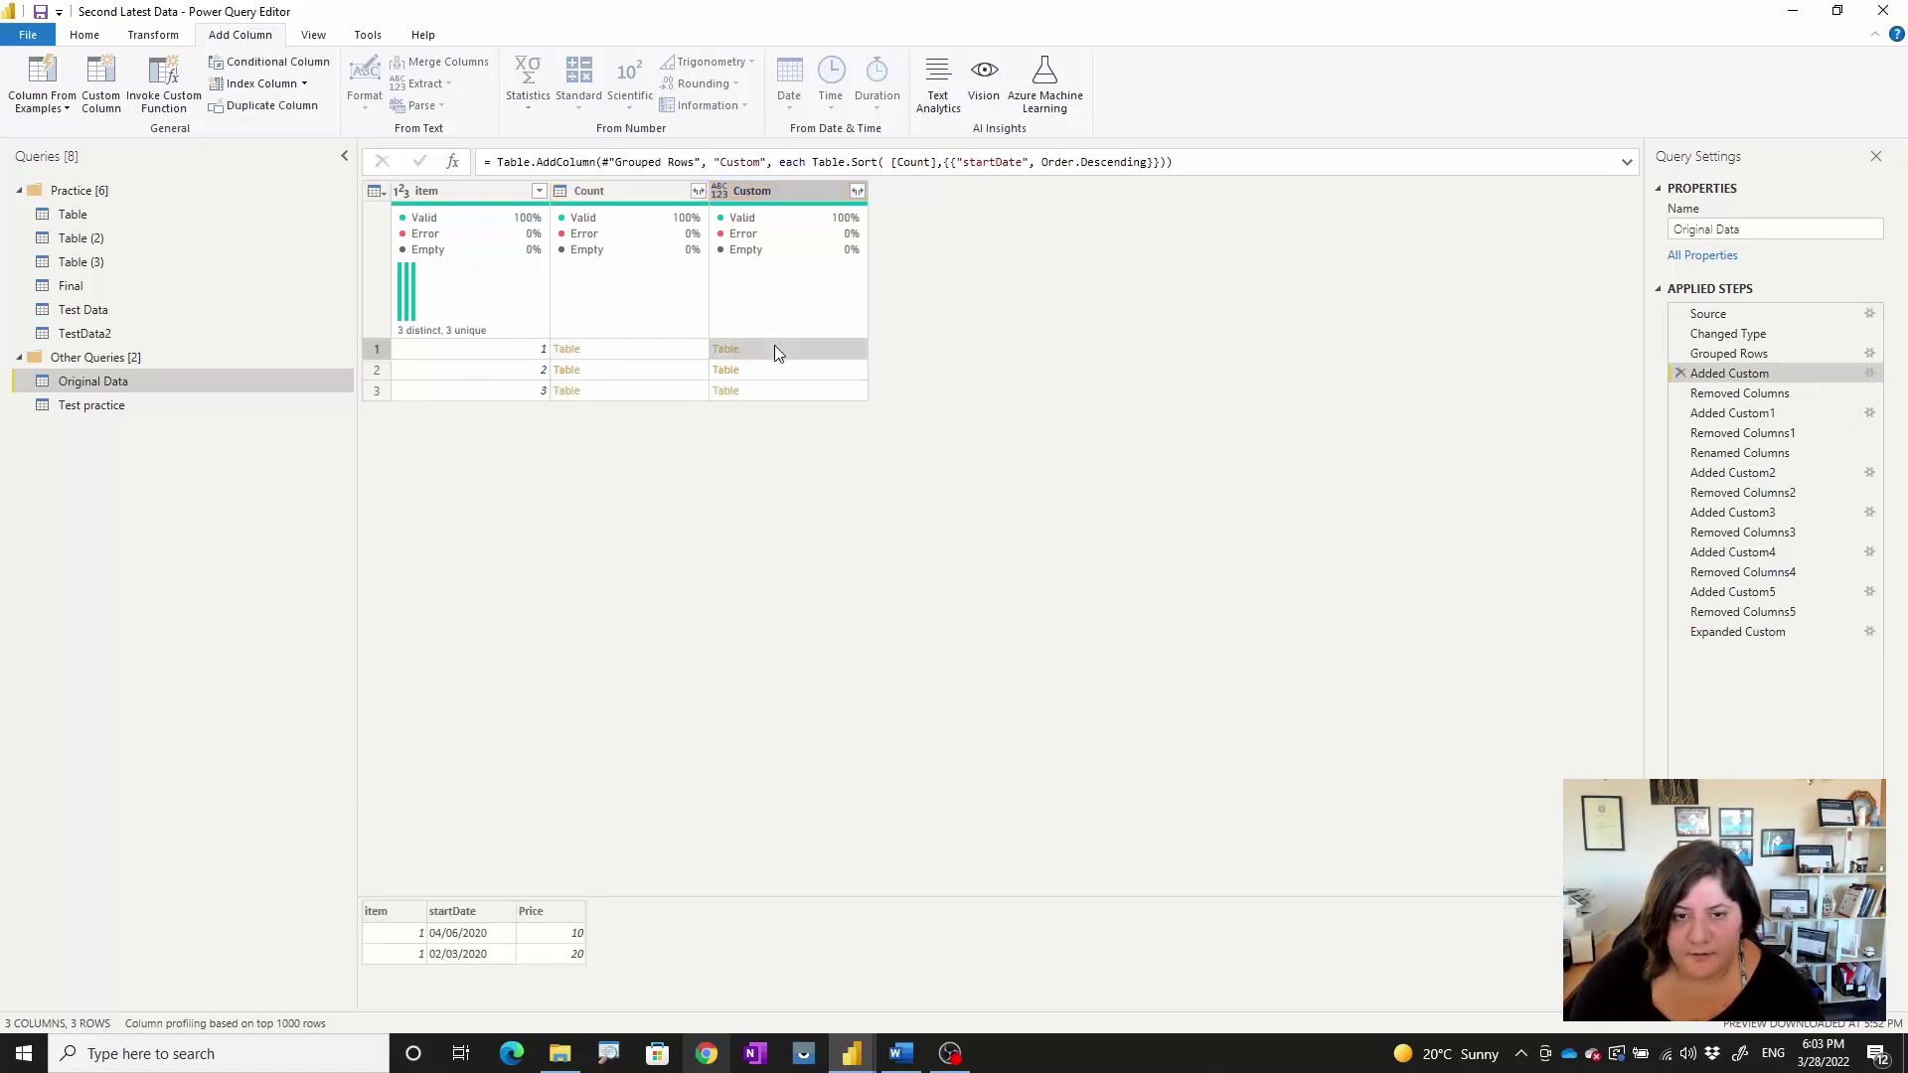
left_click(1769, 413)
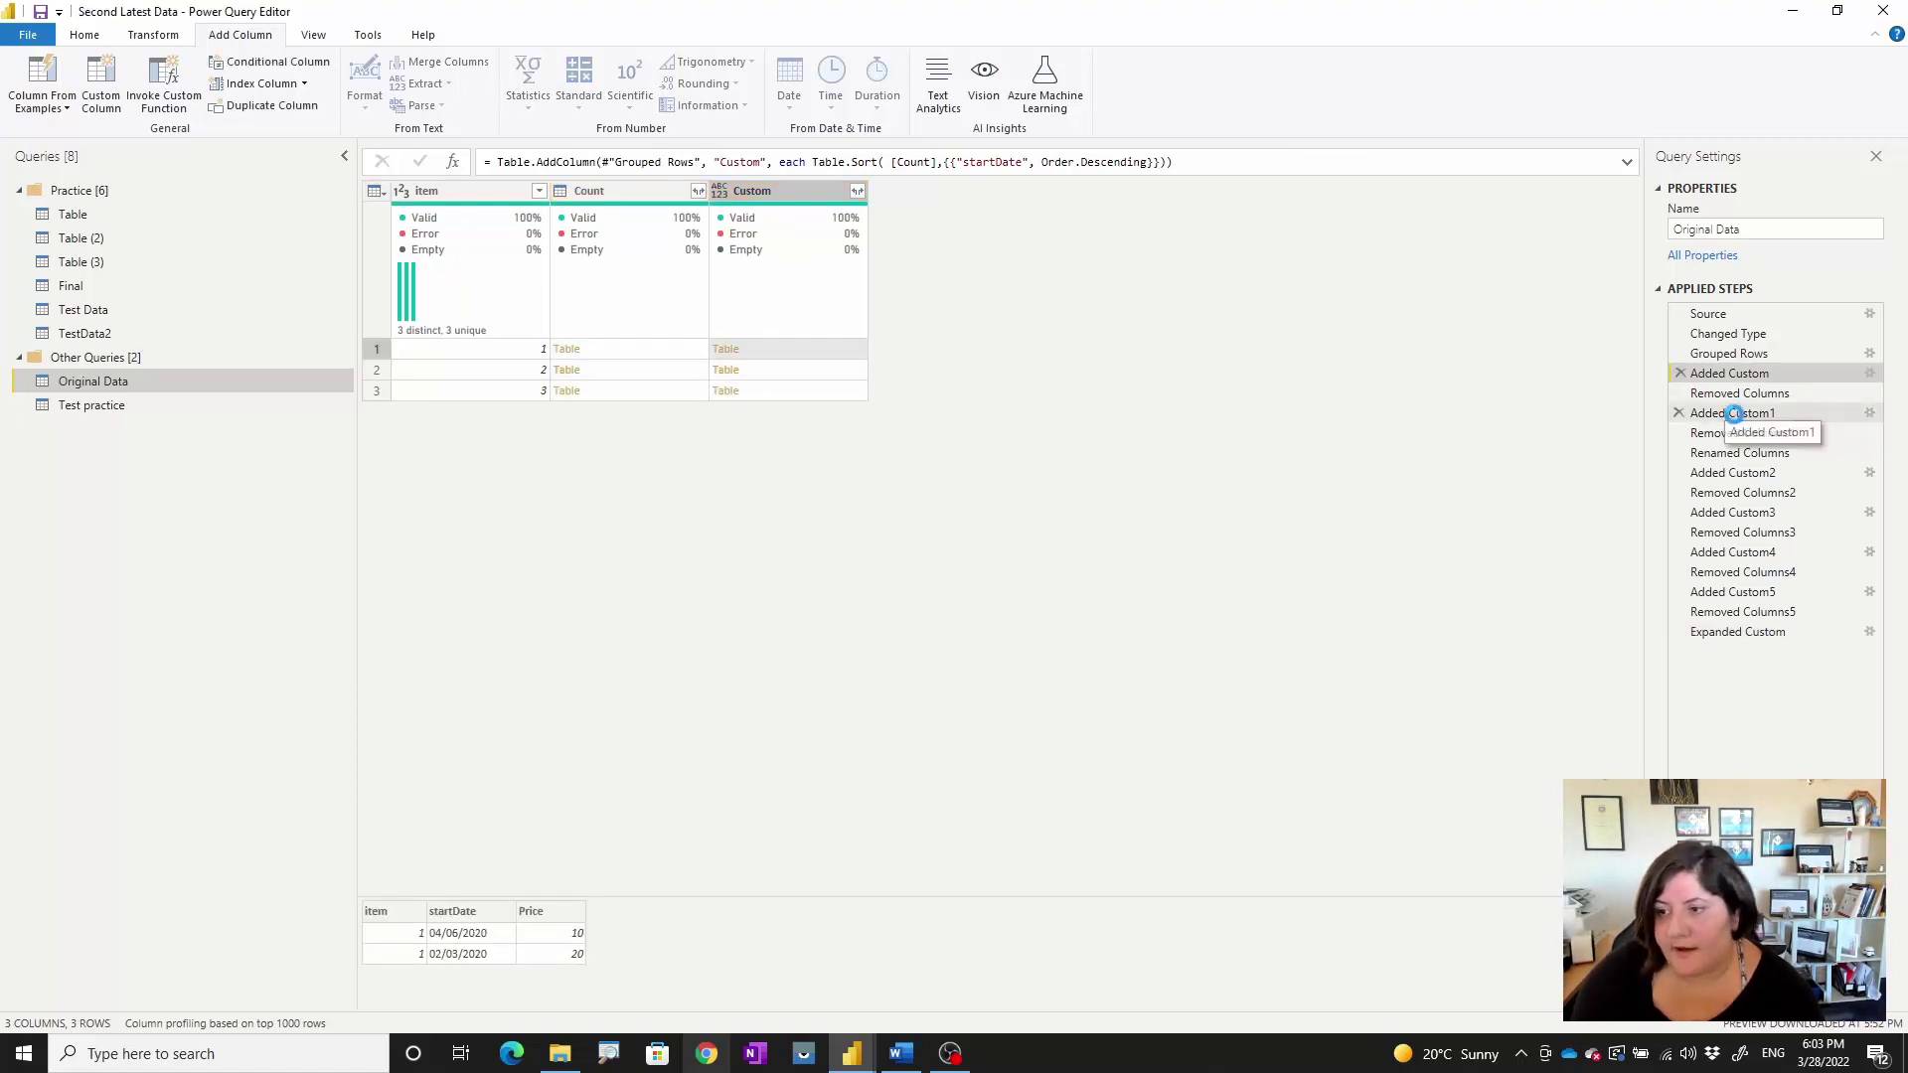
left_click(1869, 414)
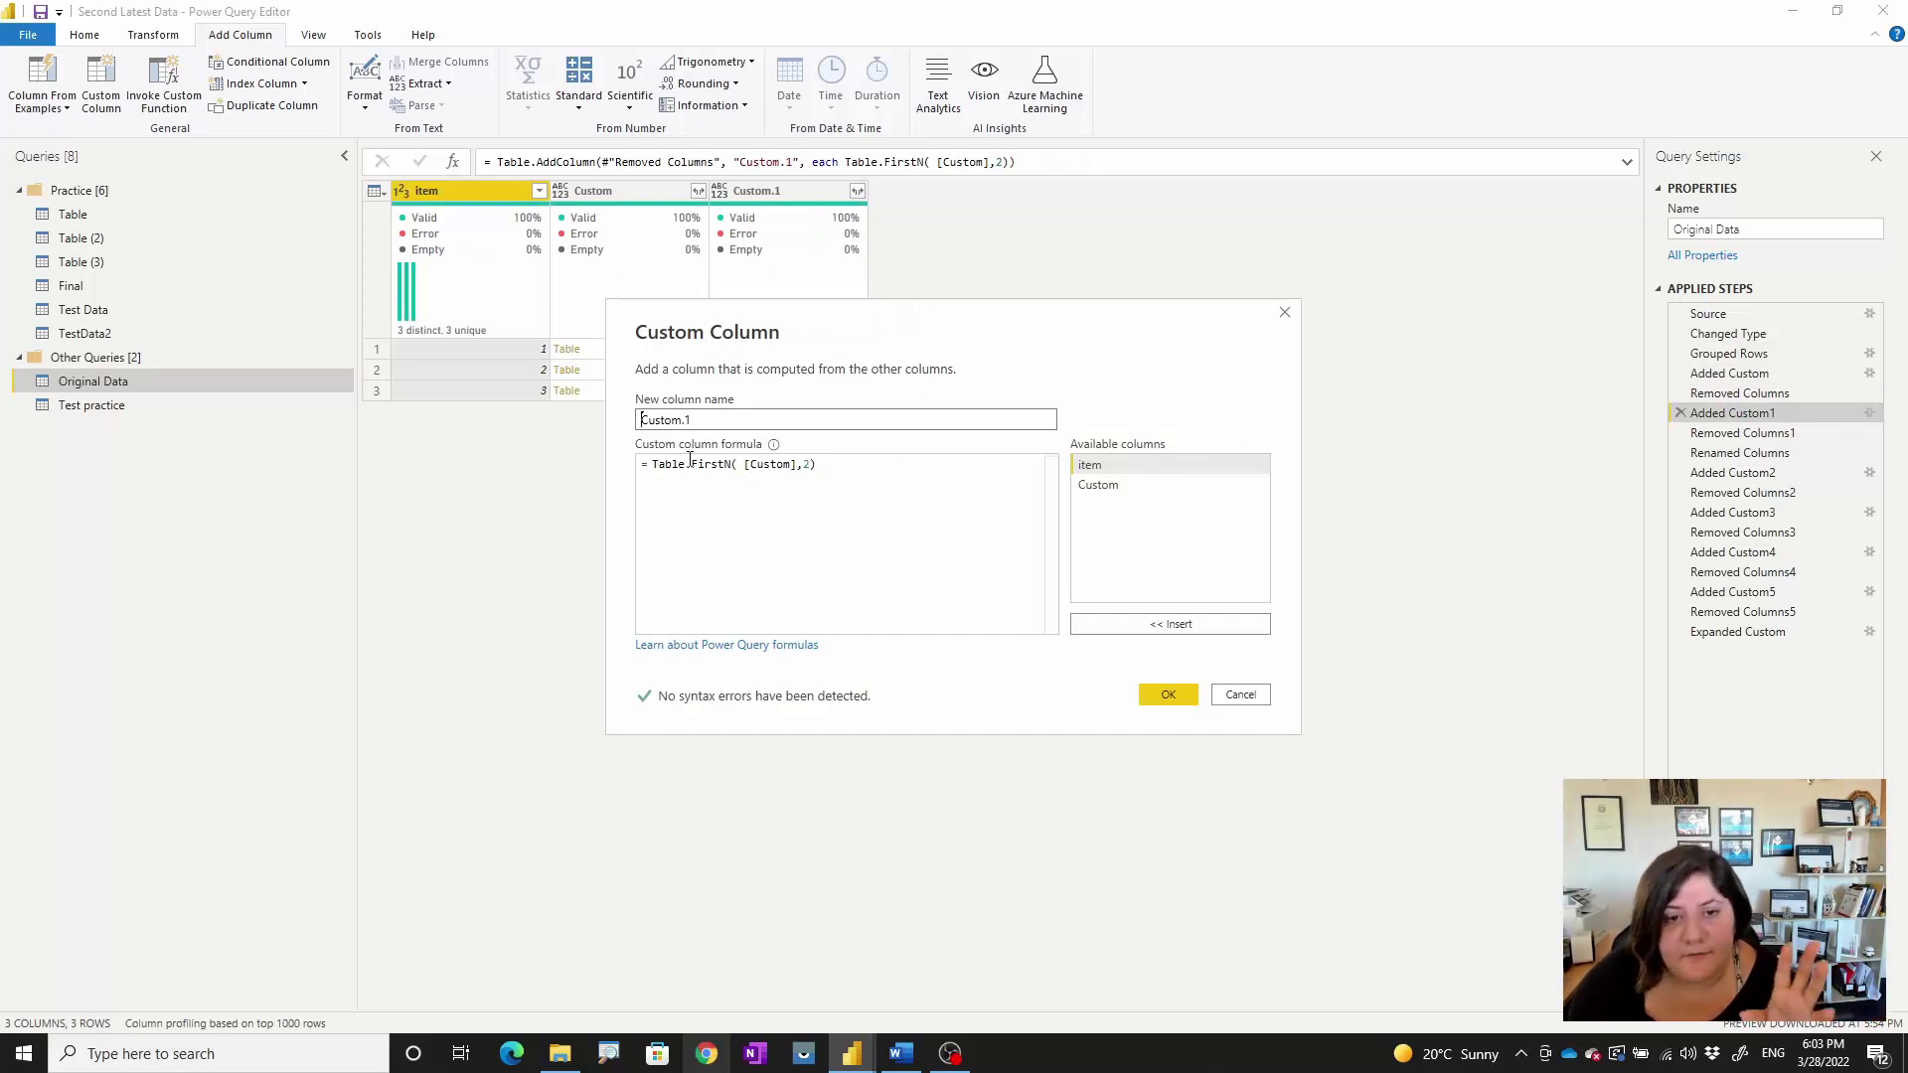
left_click(1247, 700)
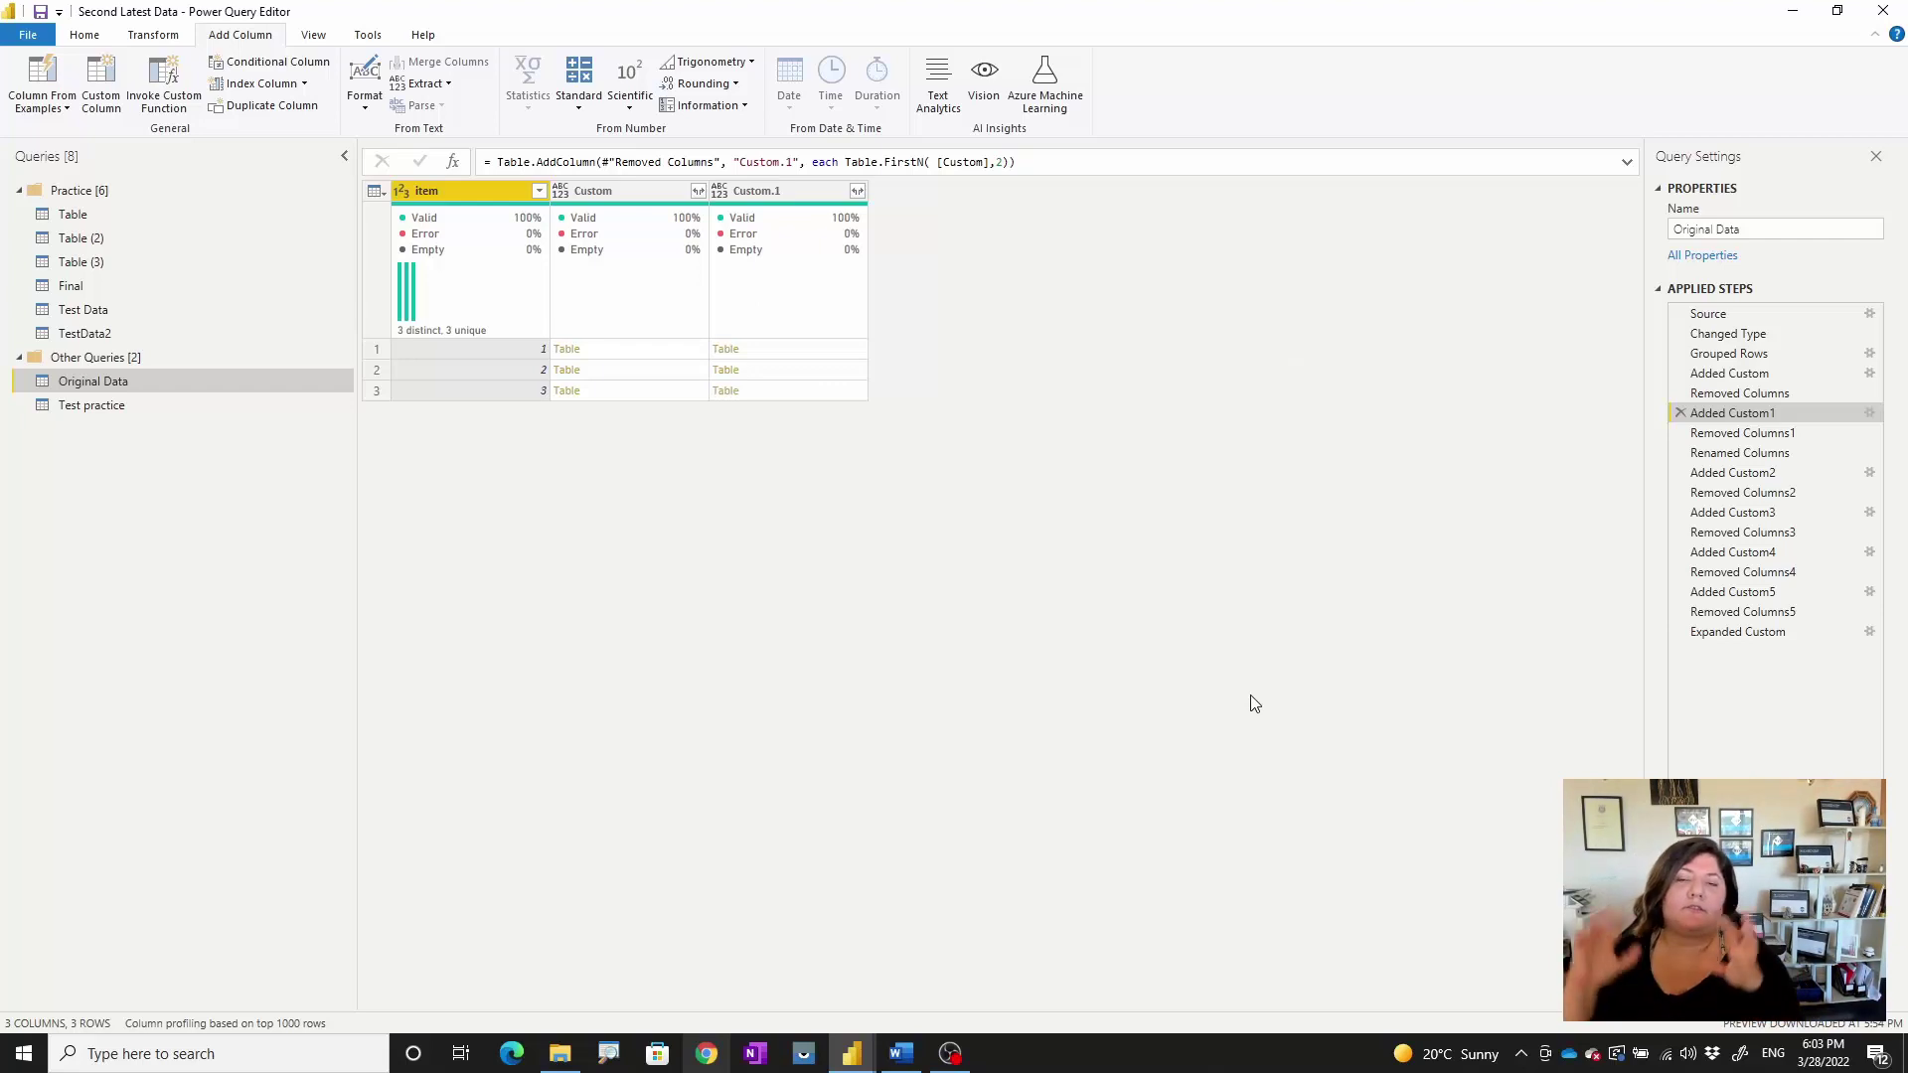